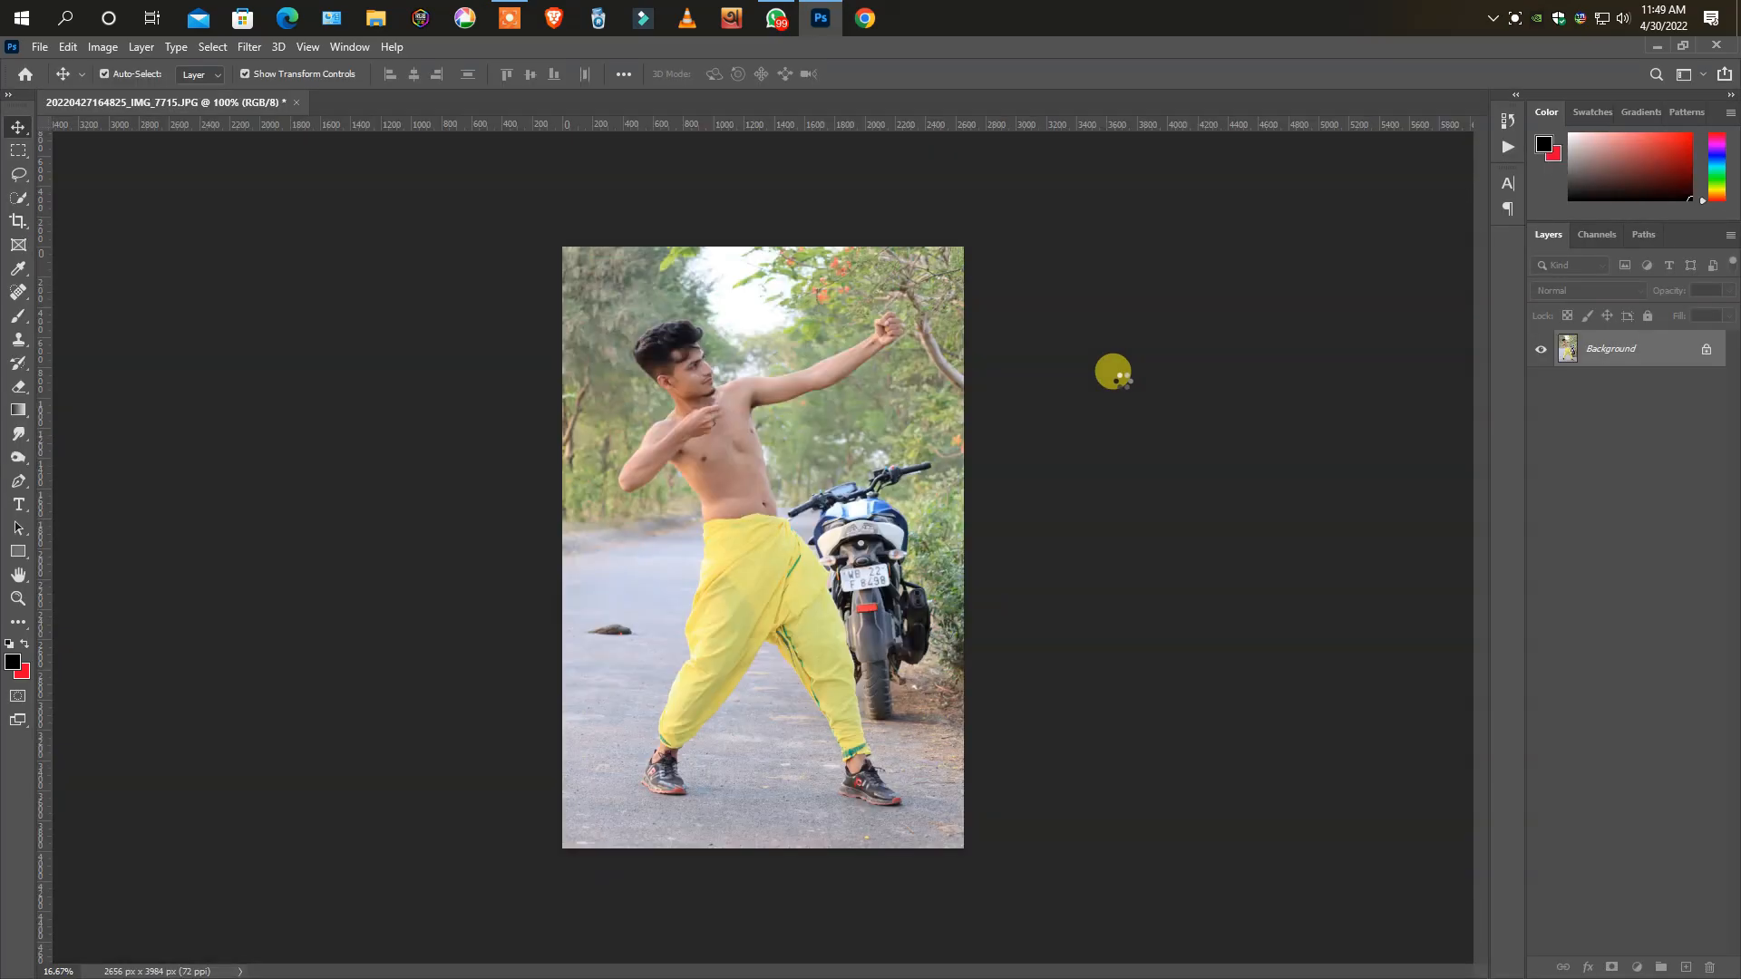
- Apply Auto Contrast to the photo
click(98, 48)
click(156, 133)
scroll(161, 158, up, 2)
- Select the whole man, from hair and outstretched fist down to both shoes, with the Quick Selection tool
click(18, 197)
scroll(664, 354, up, 9)
drag(665, 353, 524, 179)
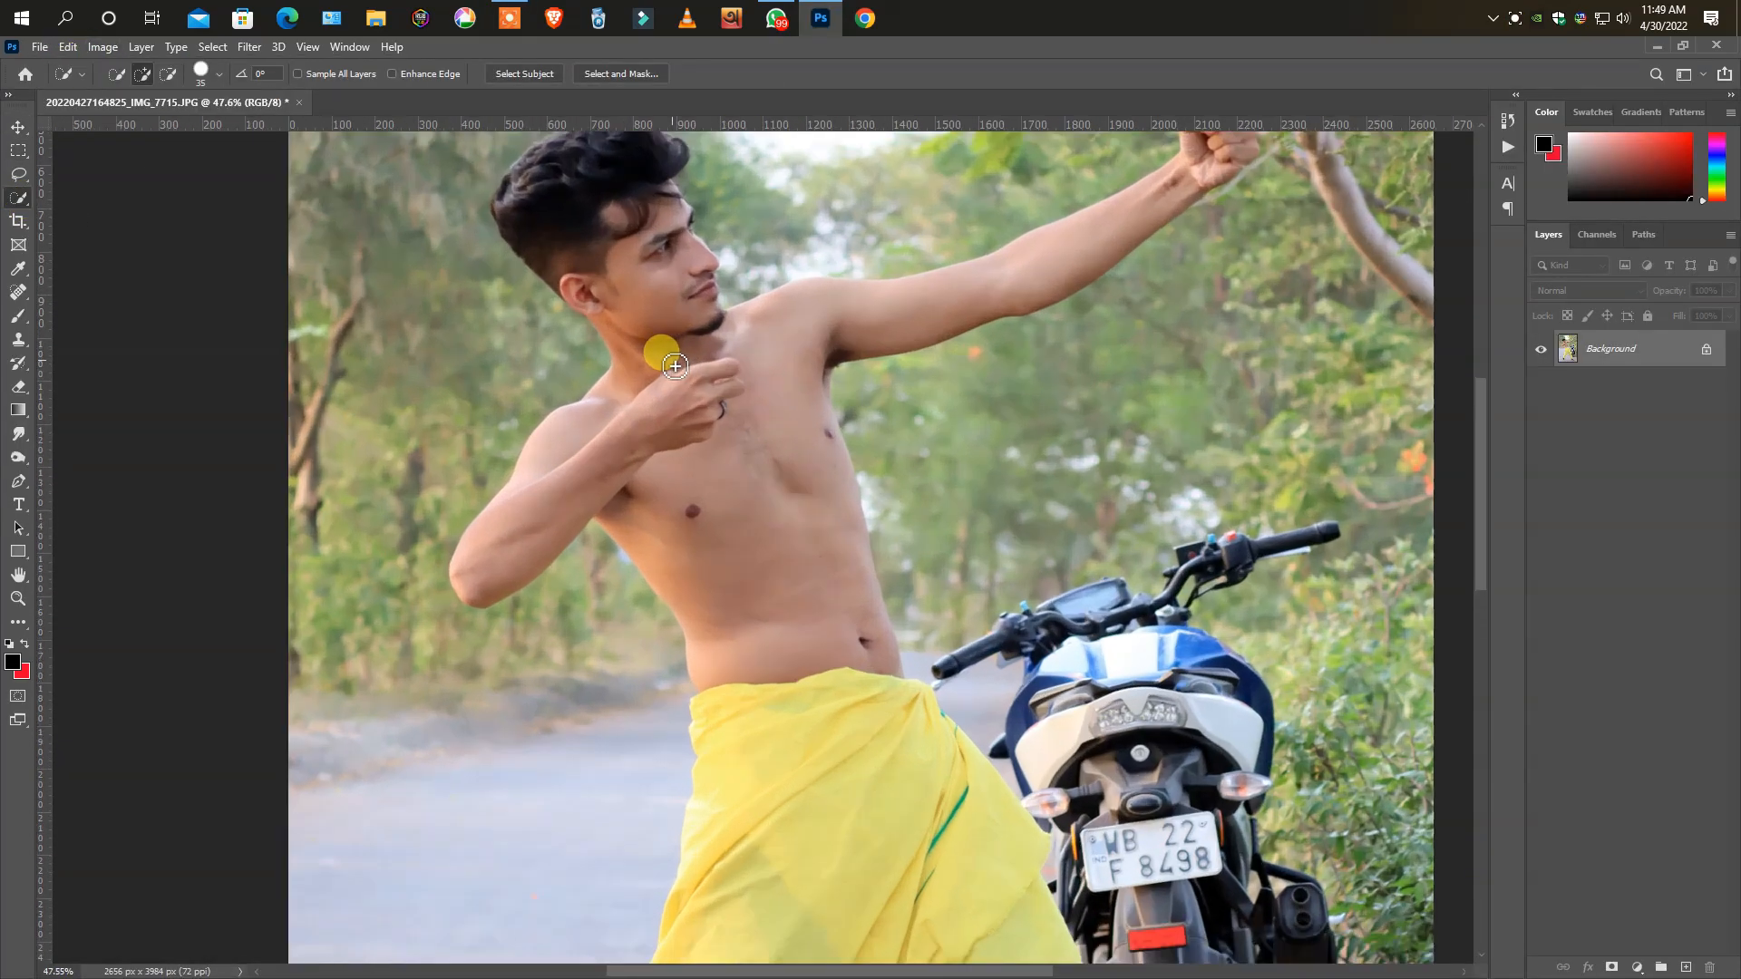
scroll(666, 383, down, 3)
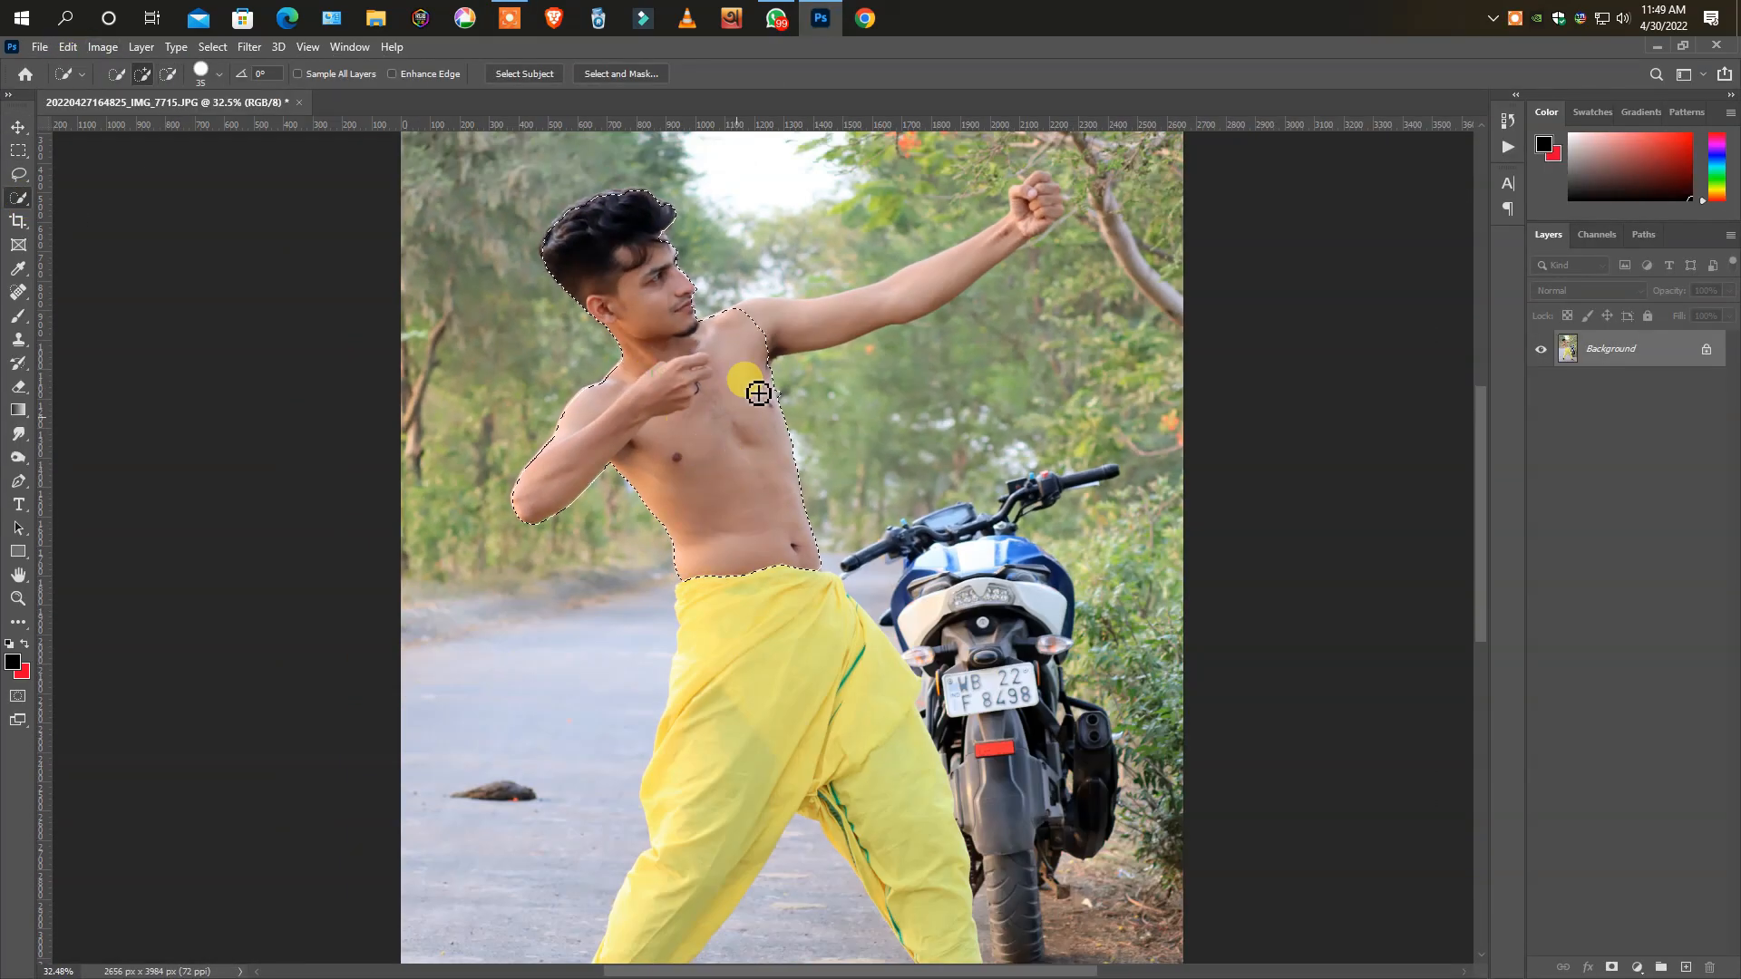
click(1053, 200)
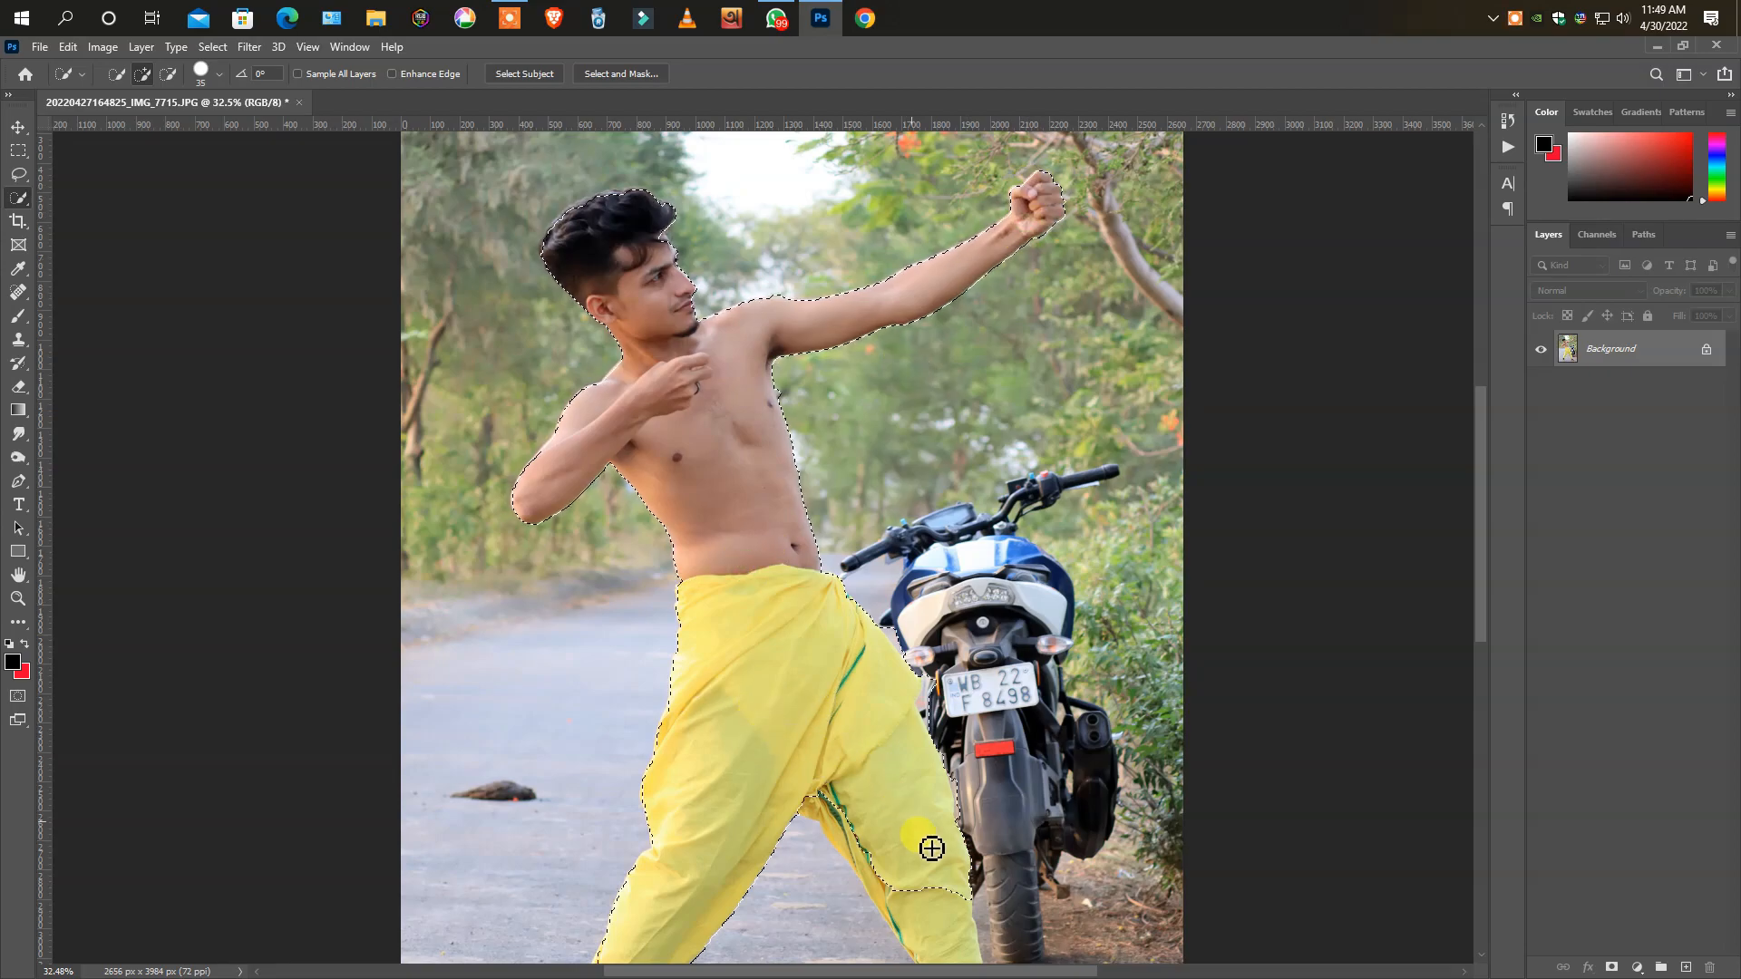
scroll(920, 829, down, 3)
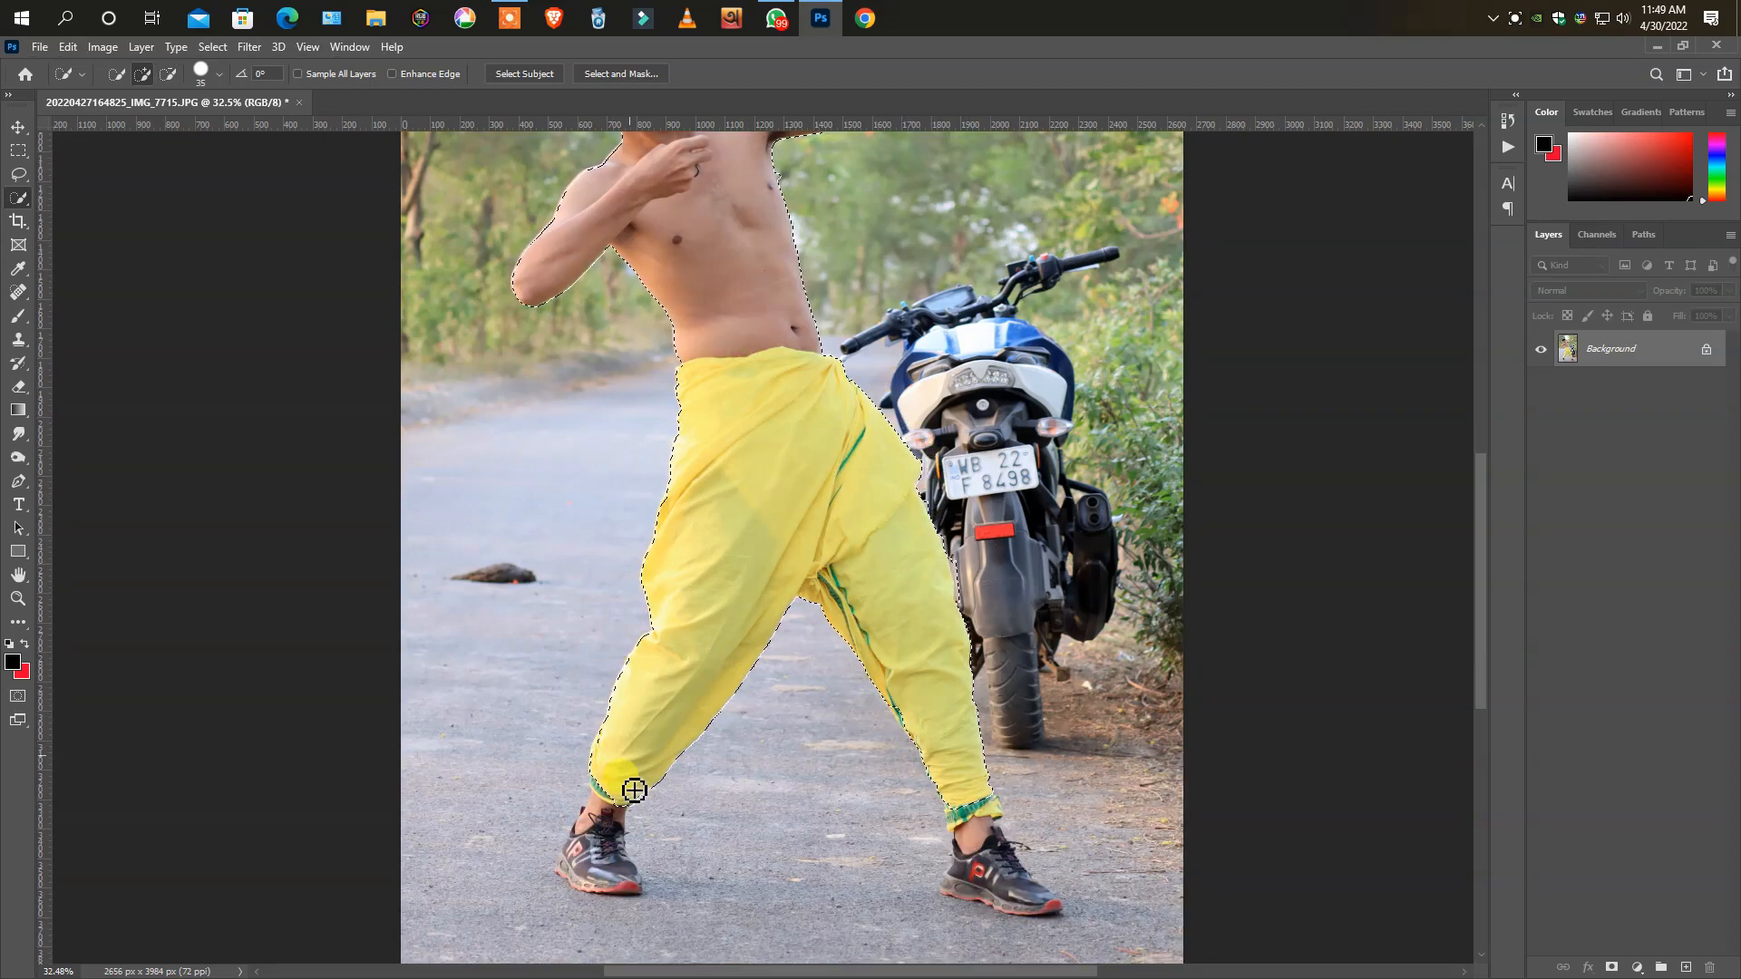
click(975, 875)
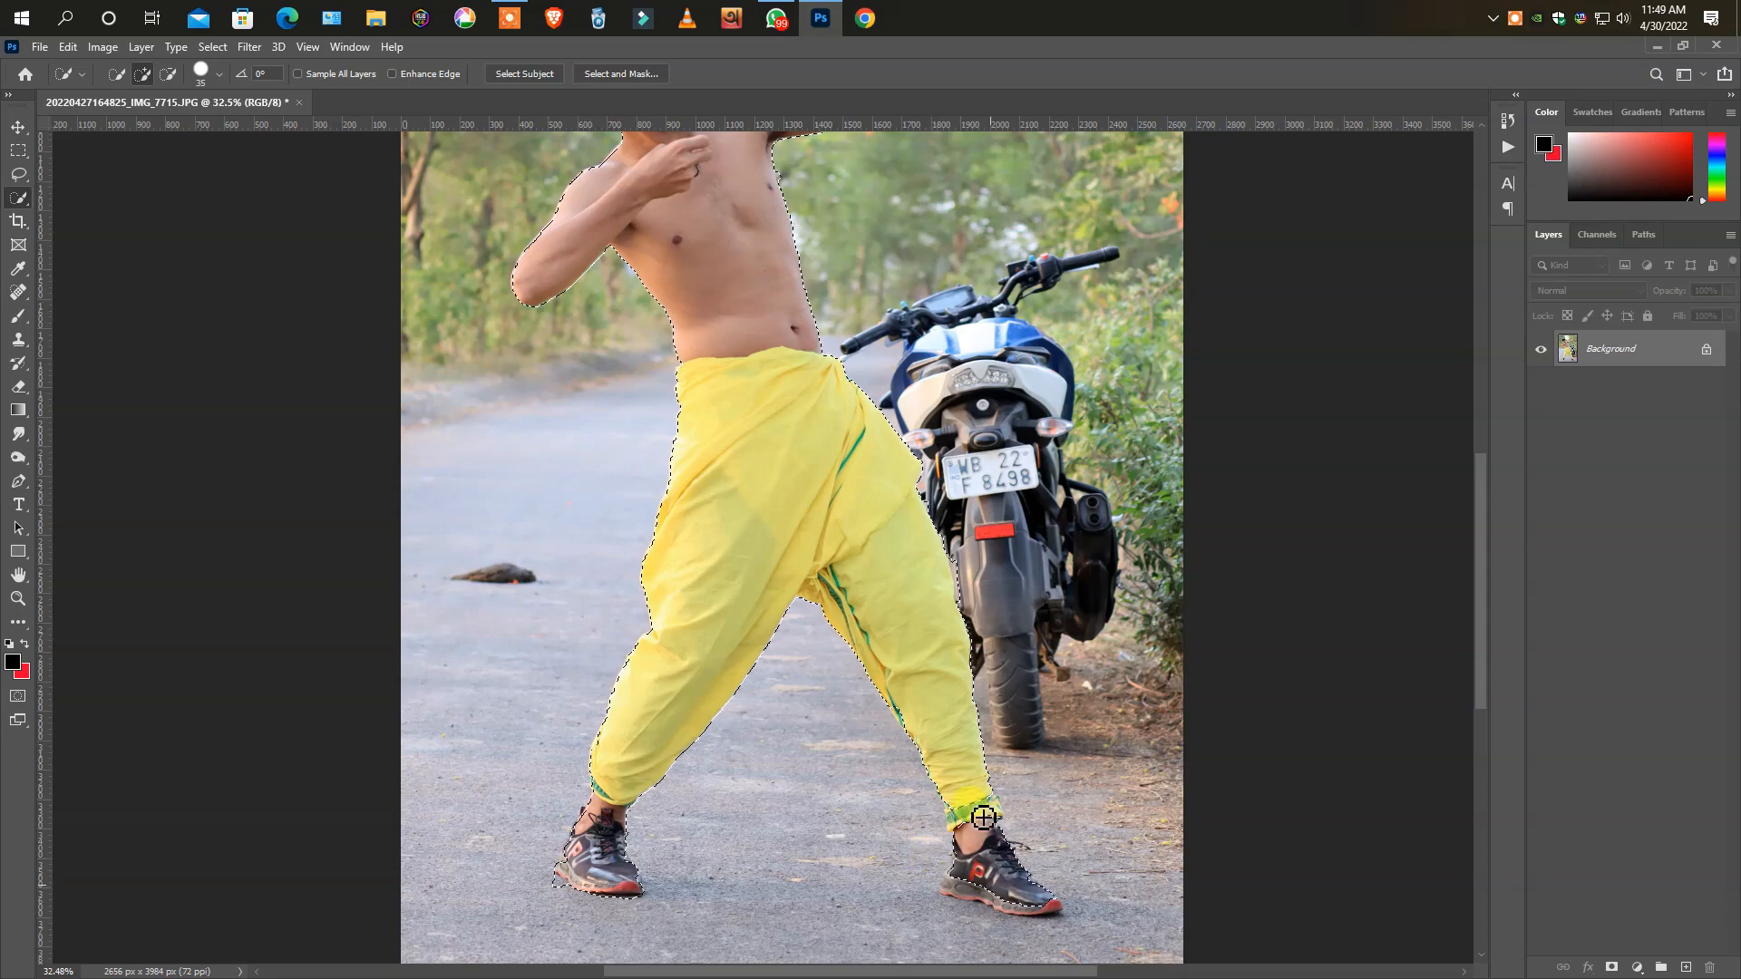
scroll(705, 719, down, 2)
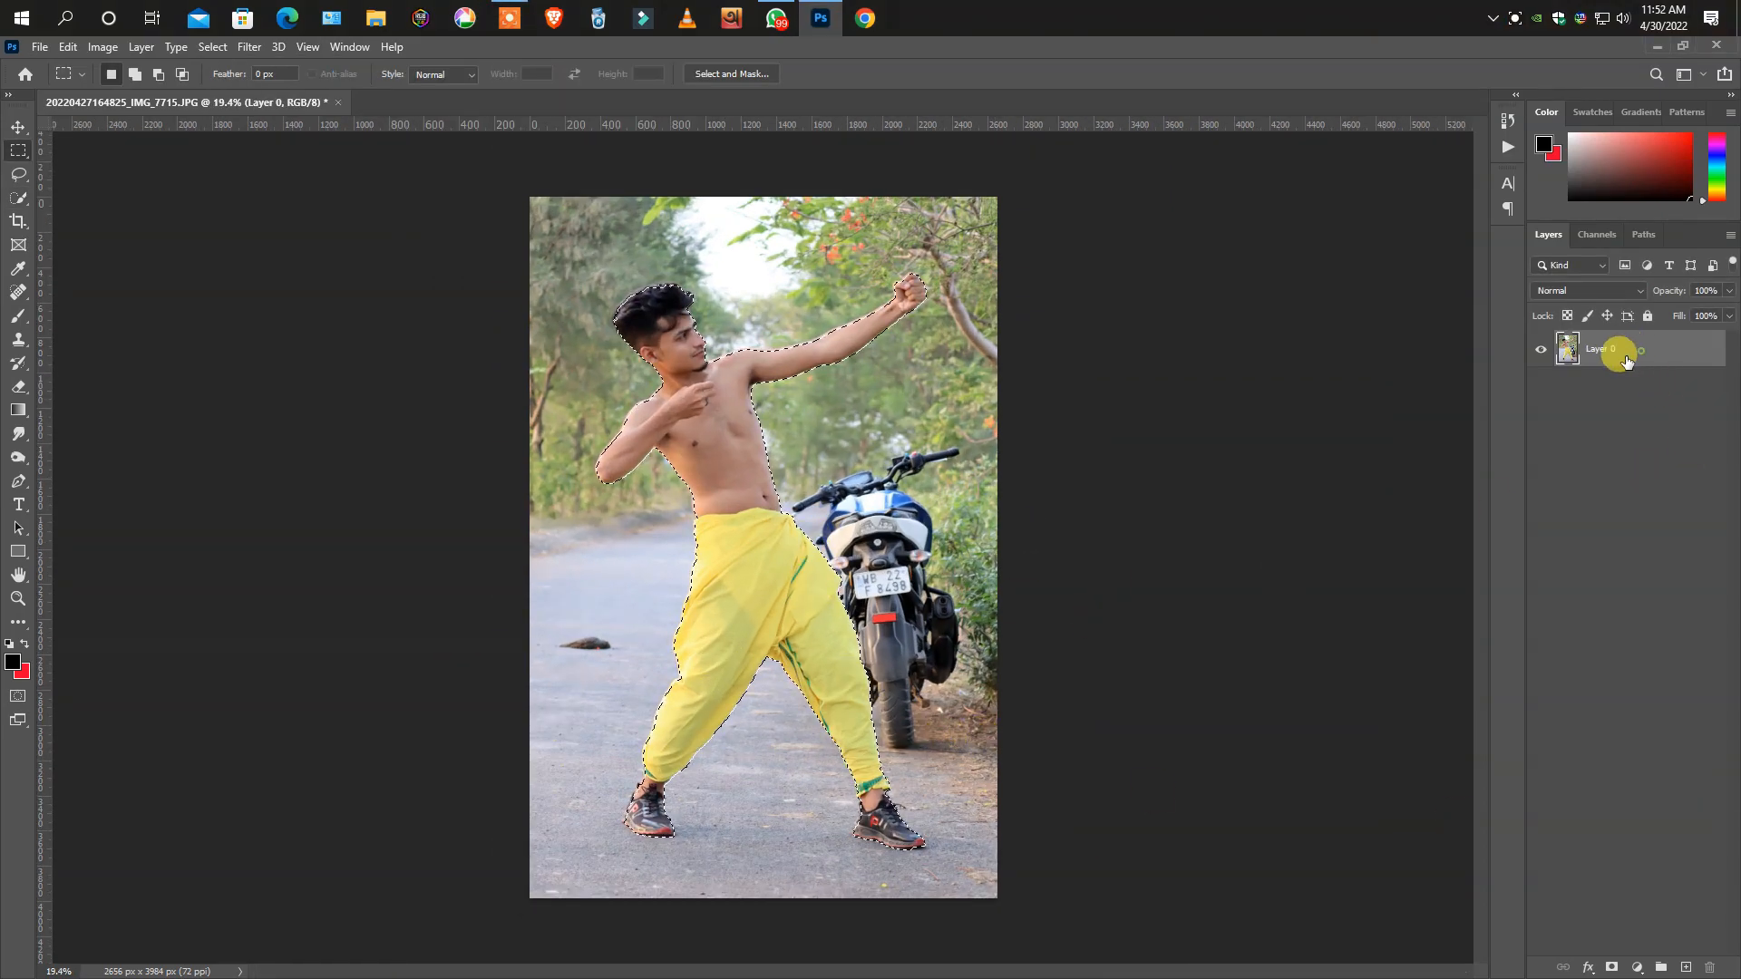
- Mask the photo layer to the selected man and apply the layer mask to remove the background
click(1612, 967)
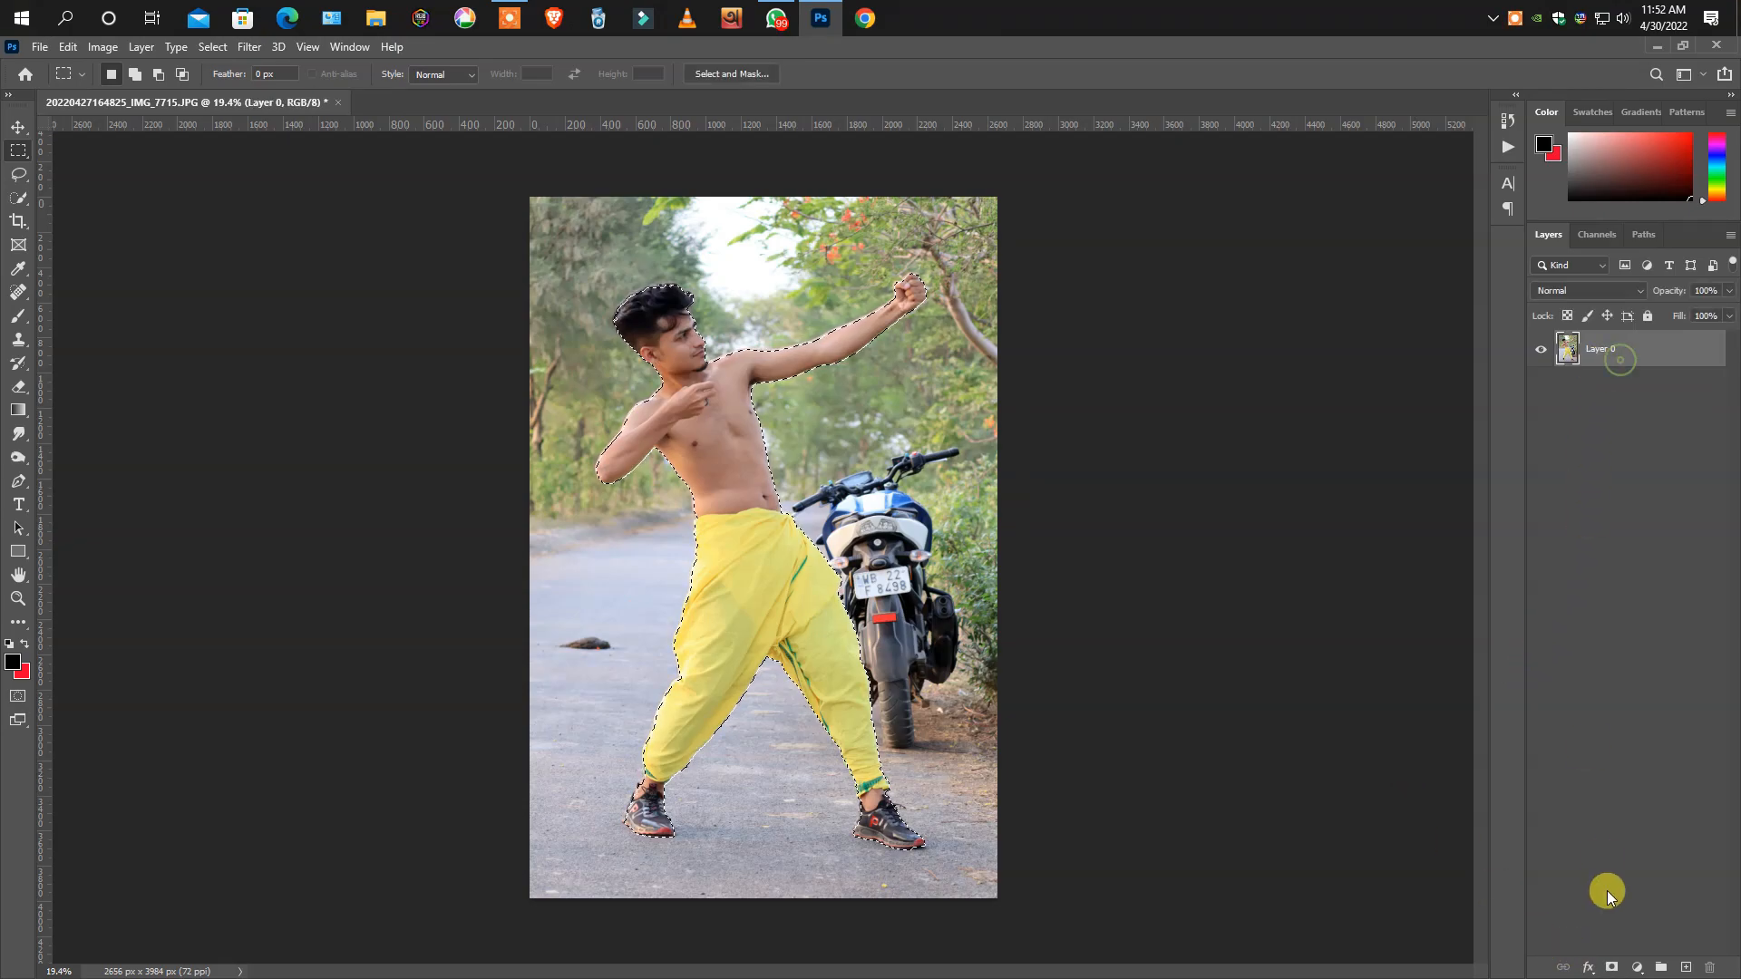
key(v)
right_click(1602, 348)
click(1583, 390)
- Scale the cut-out man down and position him near the canvas centre, slightly toward the lower half
drag(603, 268, 766, 502)
drag(878, 452, 882, 424)
drag(809, 486, 799, 489)
key(Return)
click(1161, 486)
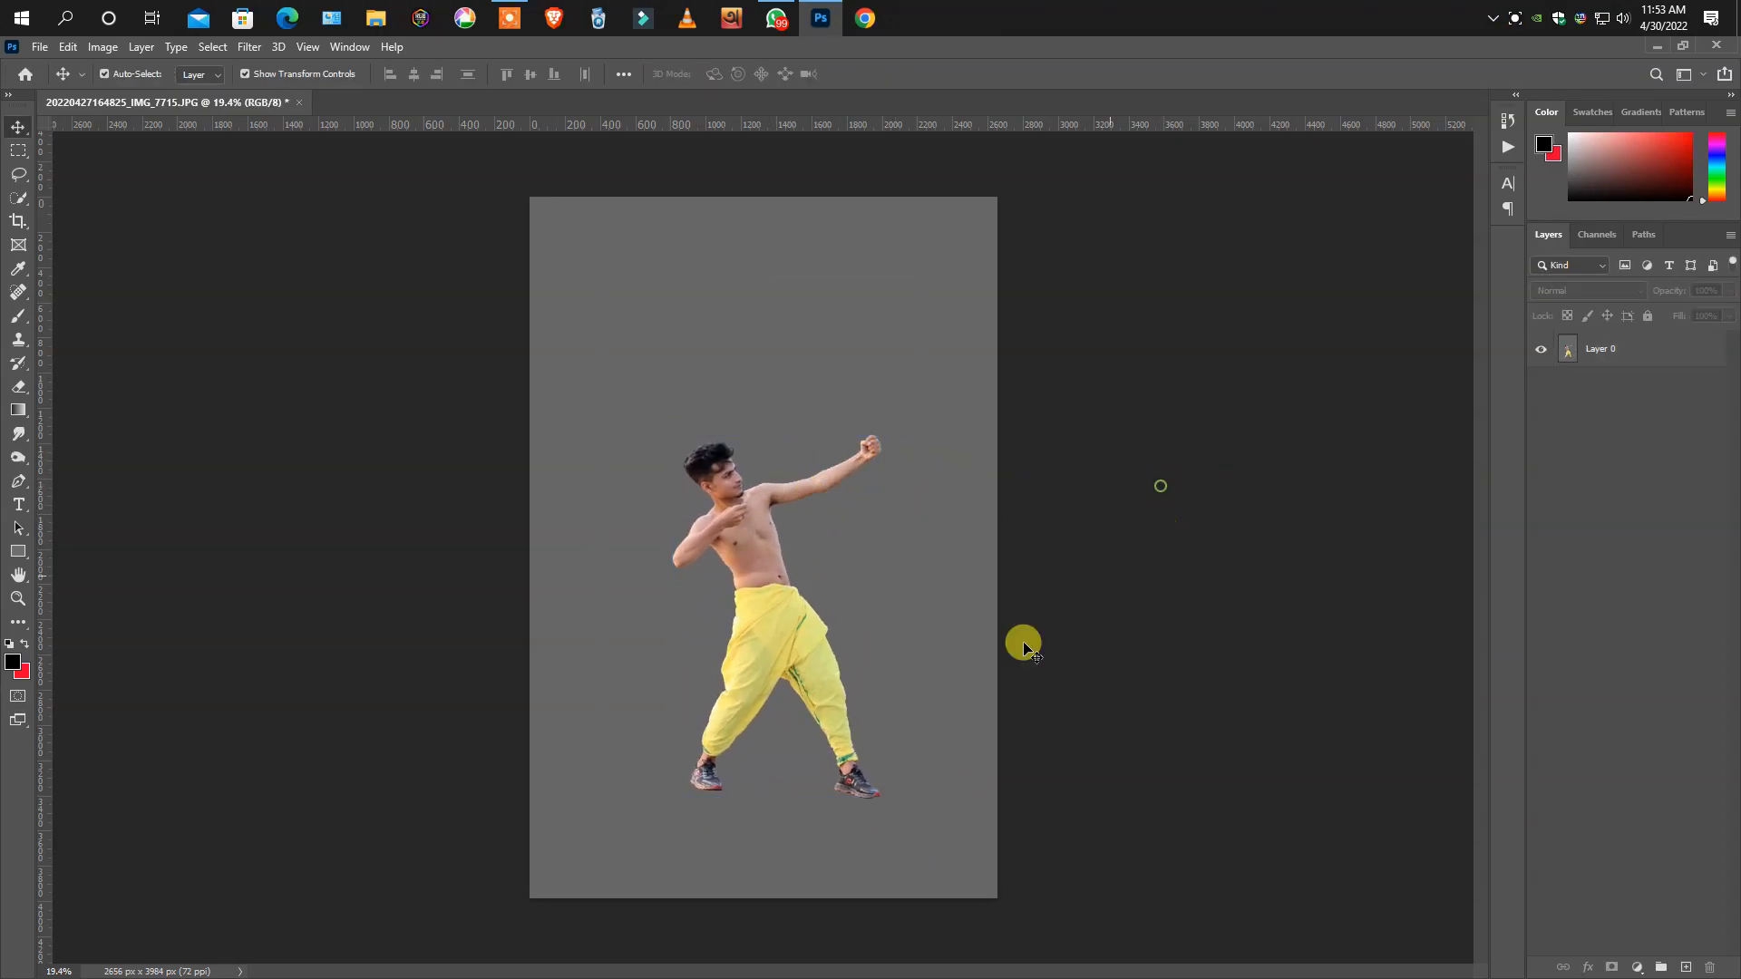
- Outline the yellow trousers with the Lasso tool and copy them to a new layer
scroll(797, 603, up, 3)
click(19, 173)
scroll(657, 336, up, 3)
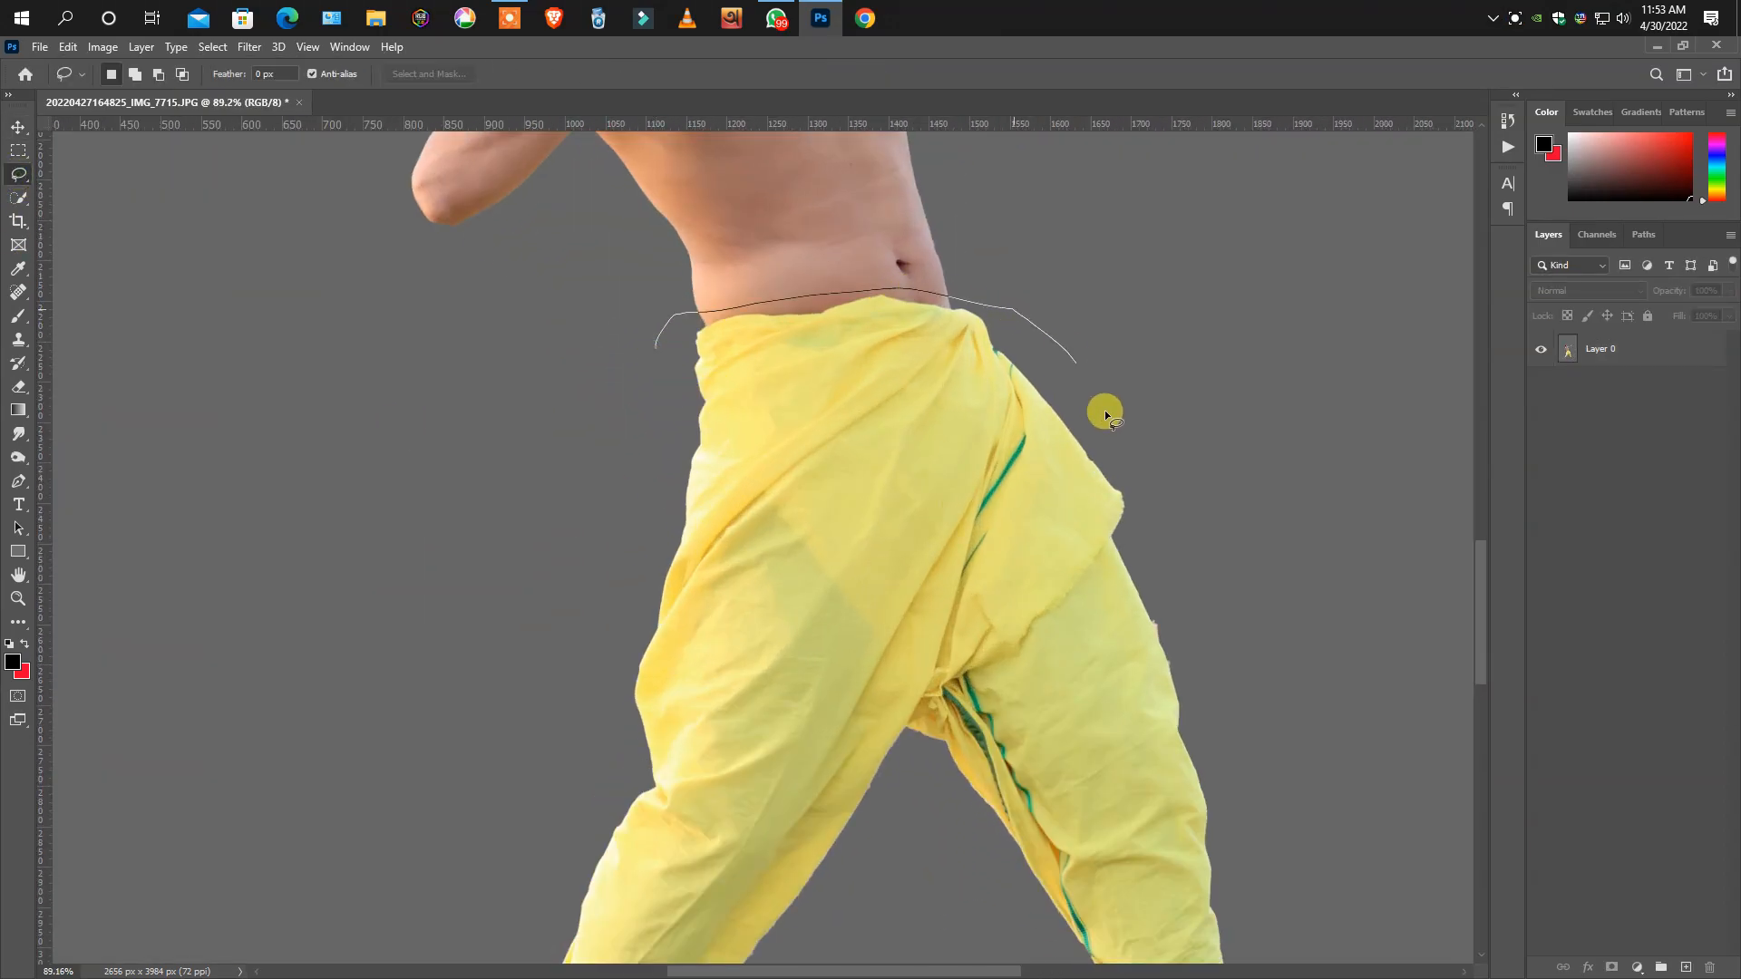
drag(1080, 366, 1117, 770)
mouse_move(949, 796)
mouse_down()
mouse_move(416, 470)
mouse_move(381, 481)
mouse_move(330, 704)
mouse_move(599, 417)
mouse_up()
scroll(330, 704, down, 2)
scroll(970, 535, down, 2)
key(ctrl+j)
- Rename the full-figure layer "model" and the copied trousers layer "dress 1"
double_click(1598, 385)
text(model)
click(1601, 357)
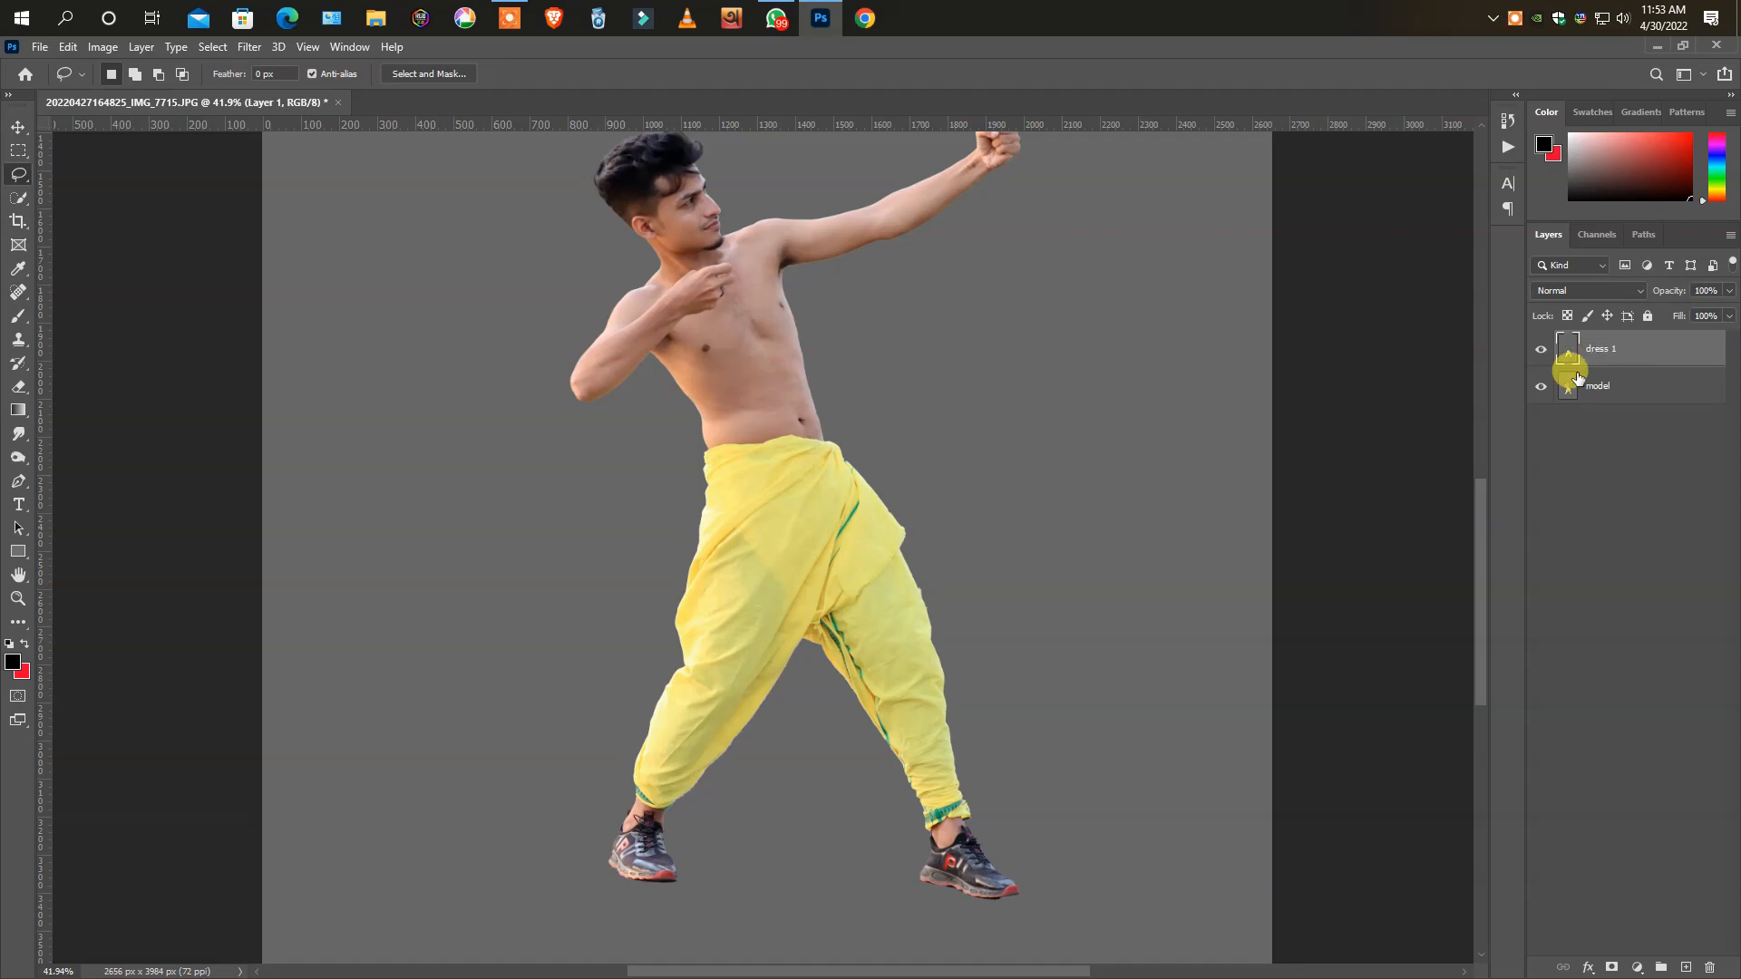
- Recolour the trousers on the dress 1 layer to orange using Hue/Saturation with hue -40 and saturation +22
click(19, 126)
click(718, 514)
click(129, 52)
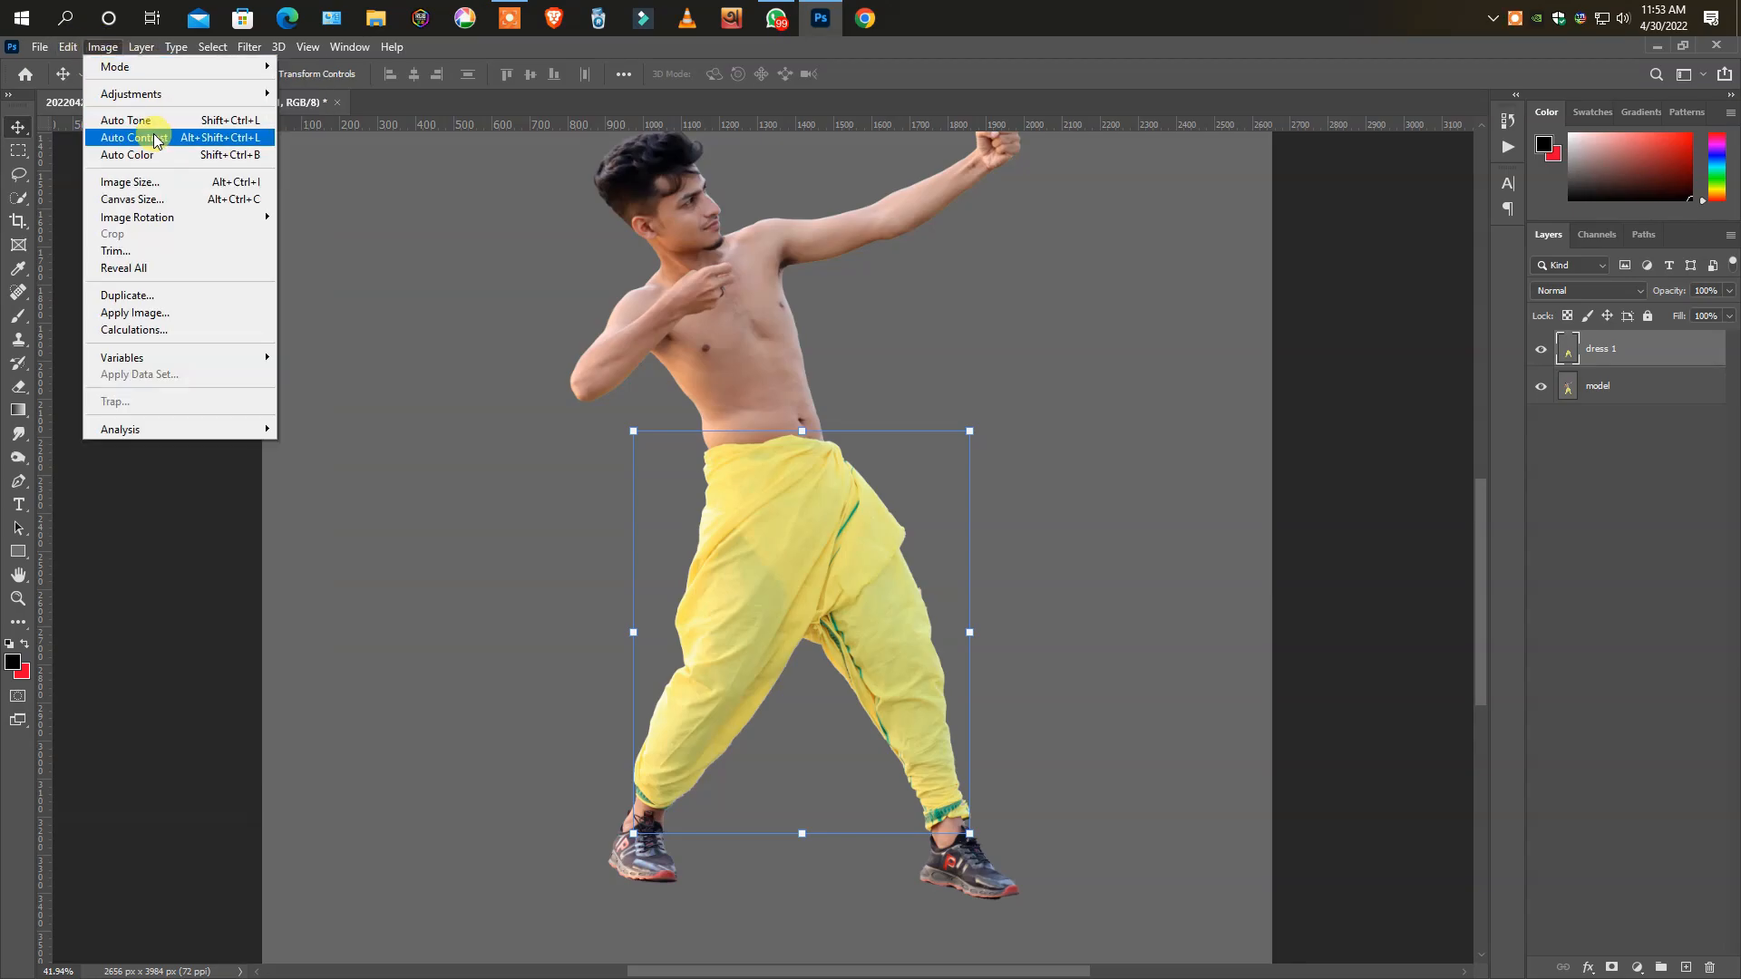
mouse_move(154, 95)
click(327, 185)
mouse_move(1217, 405)
mouse_down()
mouse_move(1118, 401)
mouse_move(1321, 388)
mouse_move(1184, 413)
mouse_up()
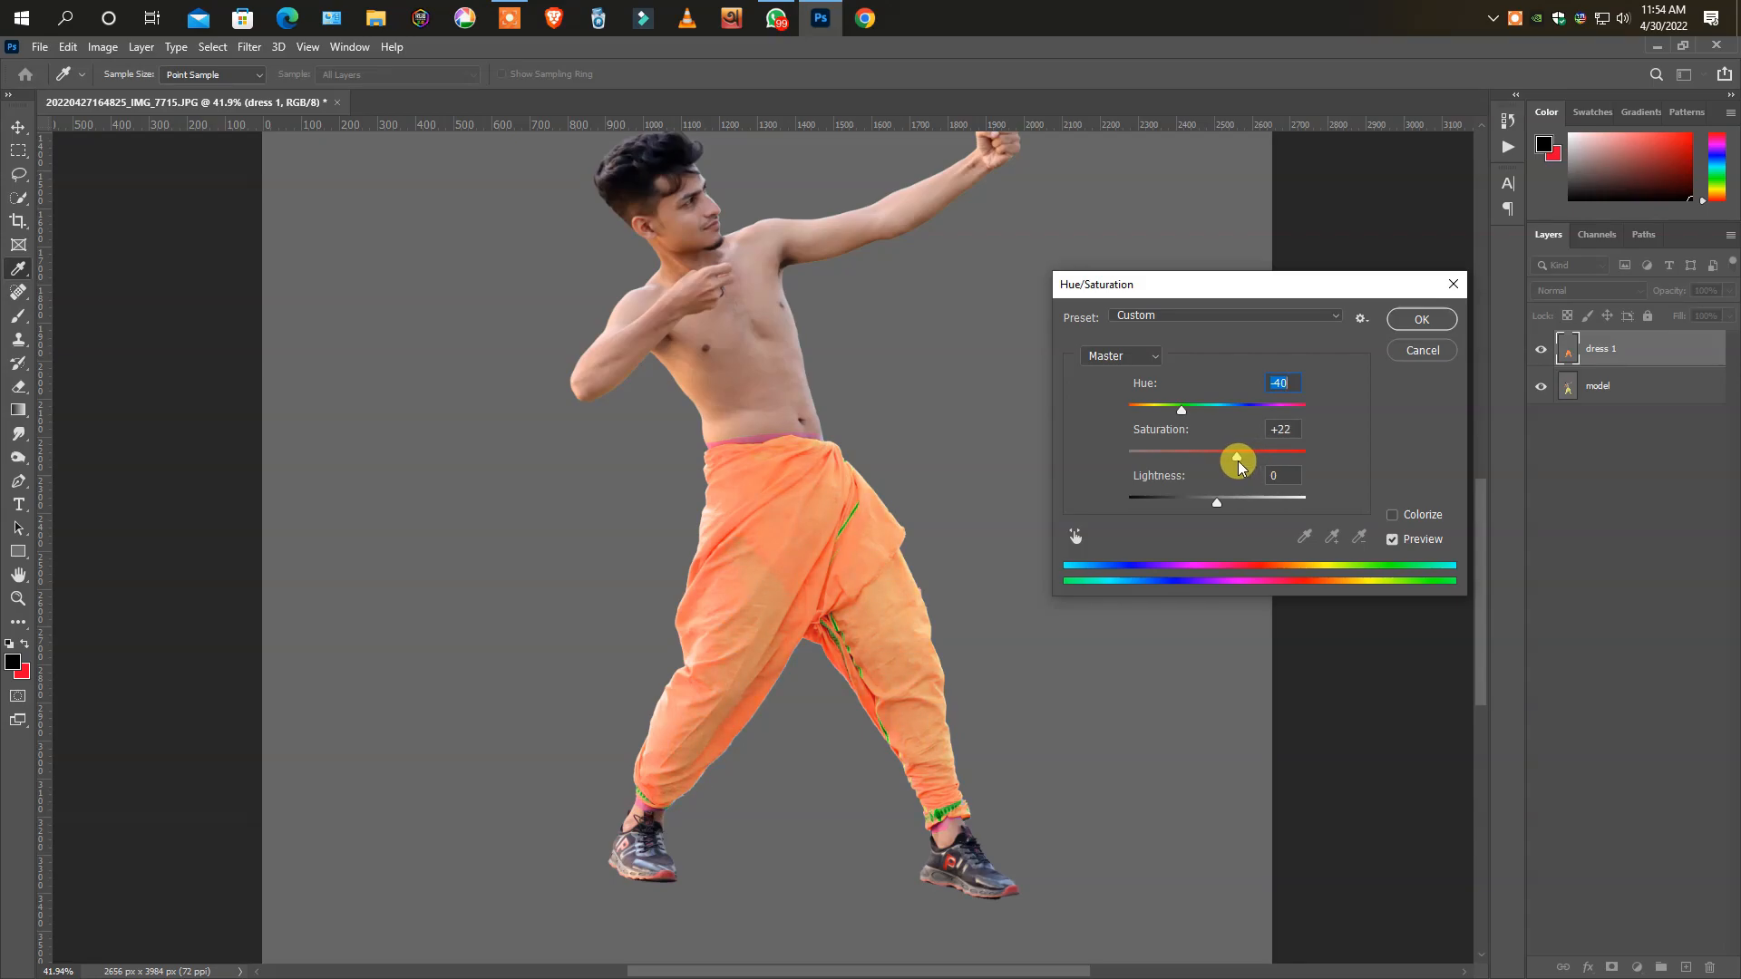
click(1421, 352)
- Check the archer reference picture in the WhatsApp chat and return to Photoshop
click(775, 27)
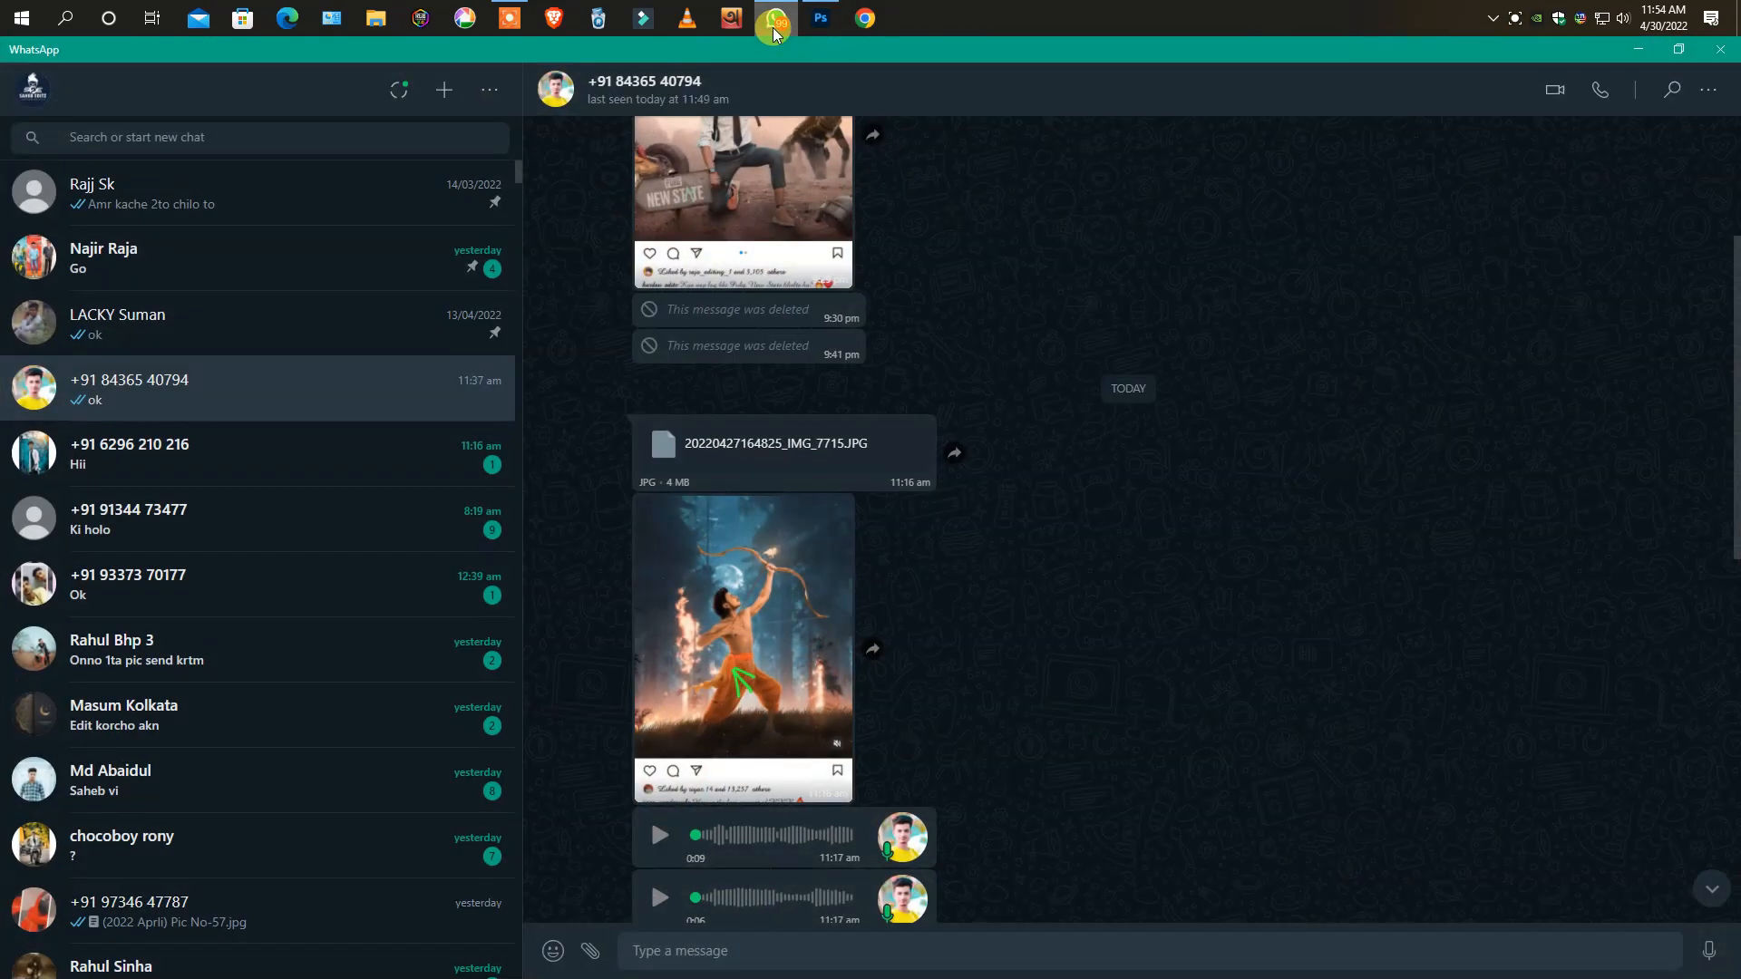
click(775, 29)
click(1065, 481)
- Erase the pink-tinted skin strip above the trousers' waistline on the dress 1 layer with a small soft eraser
click(18, 387)
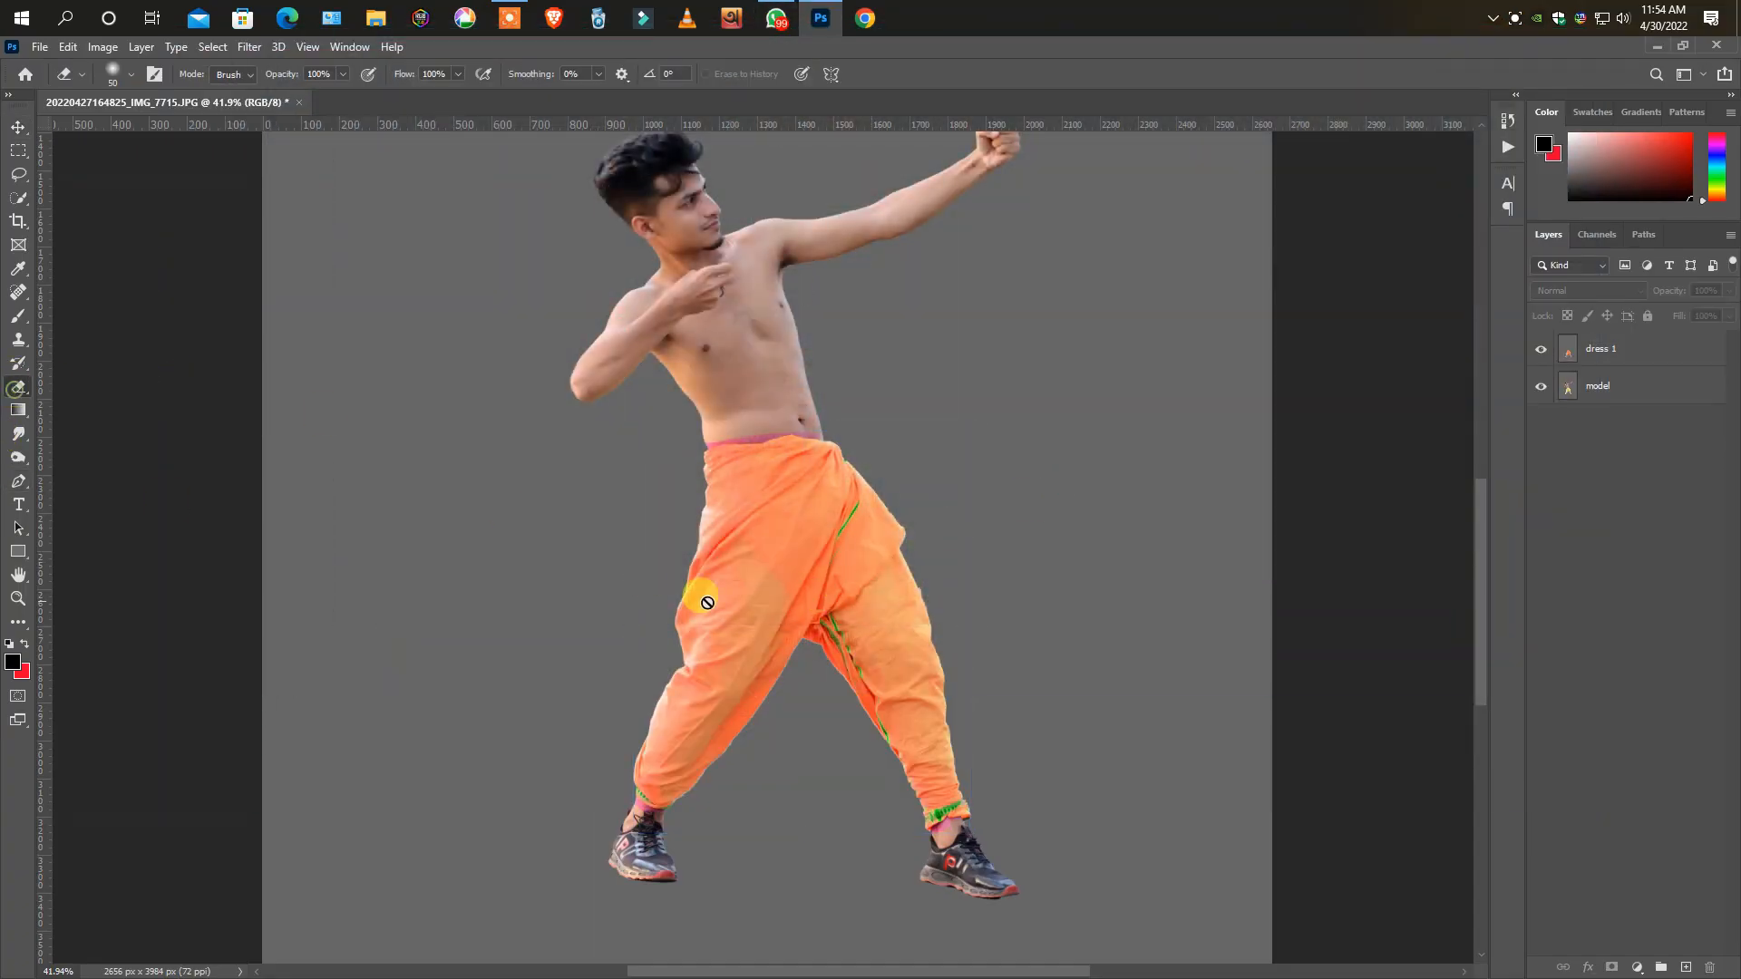
scroll(725, 581, up, 5)
click(1613, 361)
scroll(568, 354, up, 4)
scroll(635, 324, up, 1)
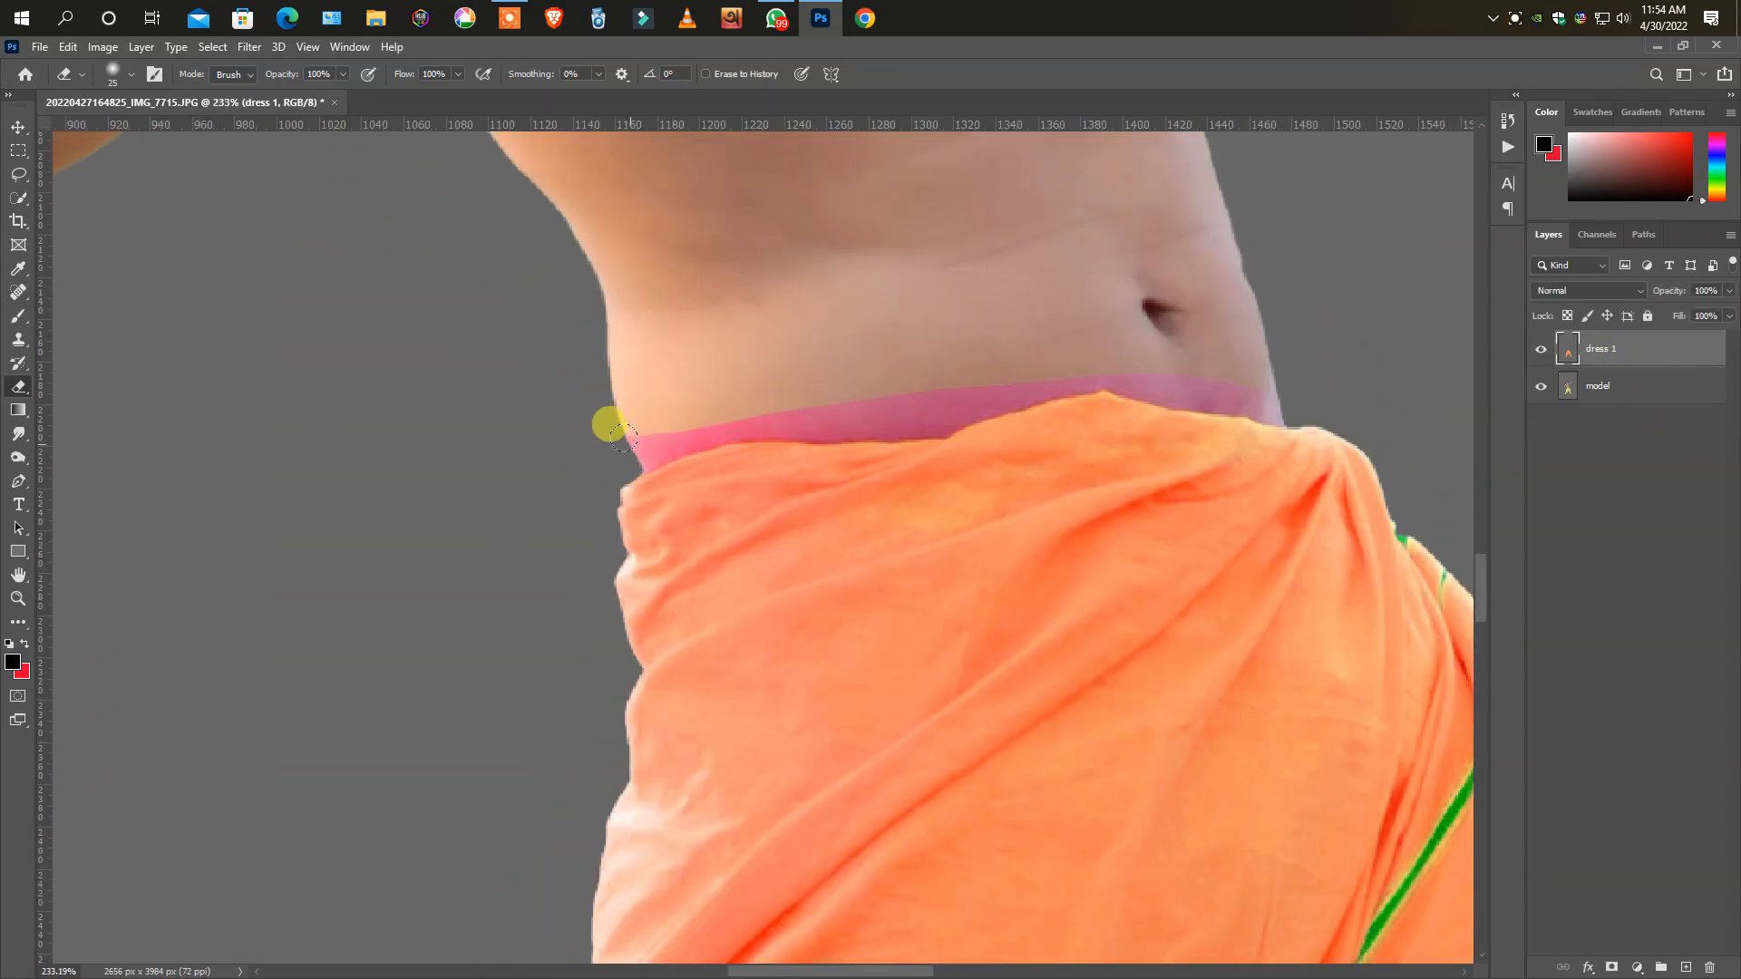
right_click(649, 427)
click(847, 455)
click(679, 409)
key(bracketleft)
key(bracketleft)
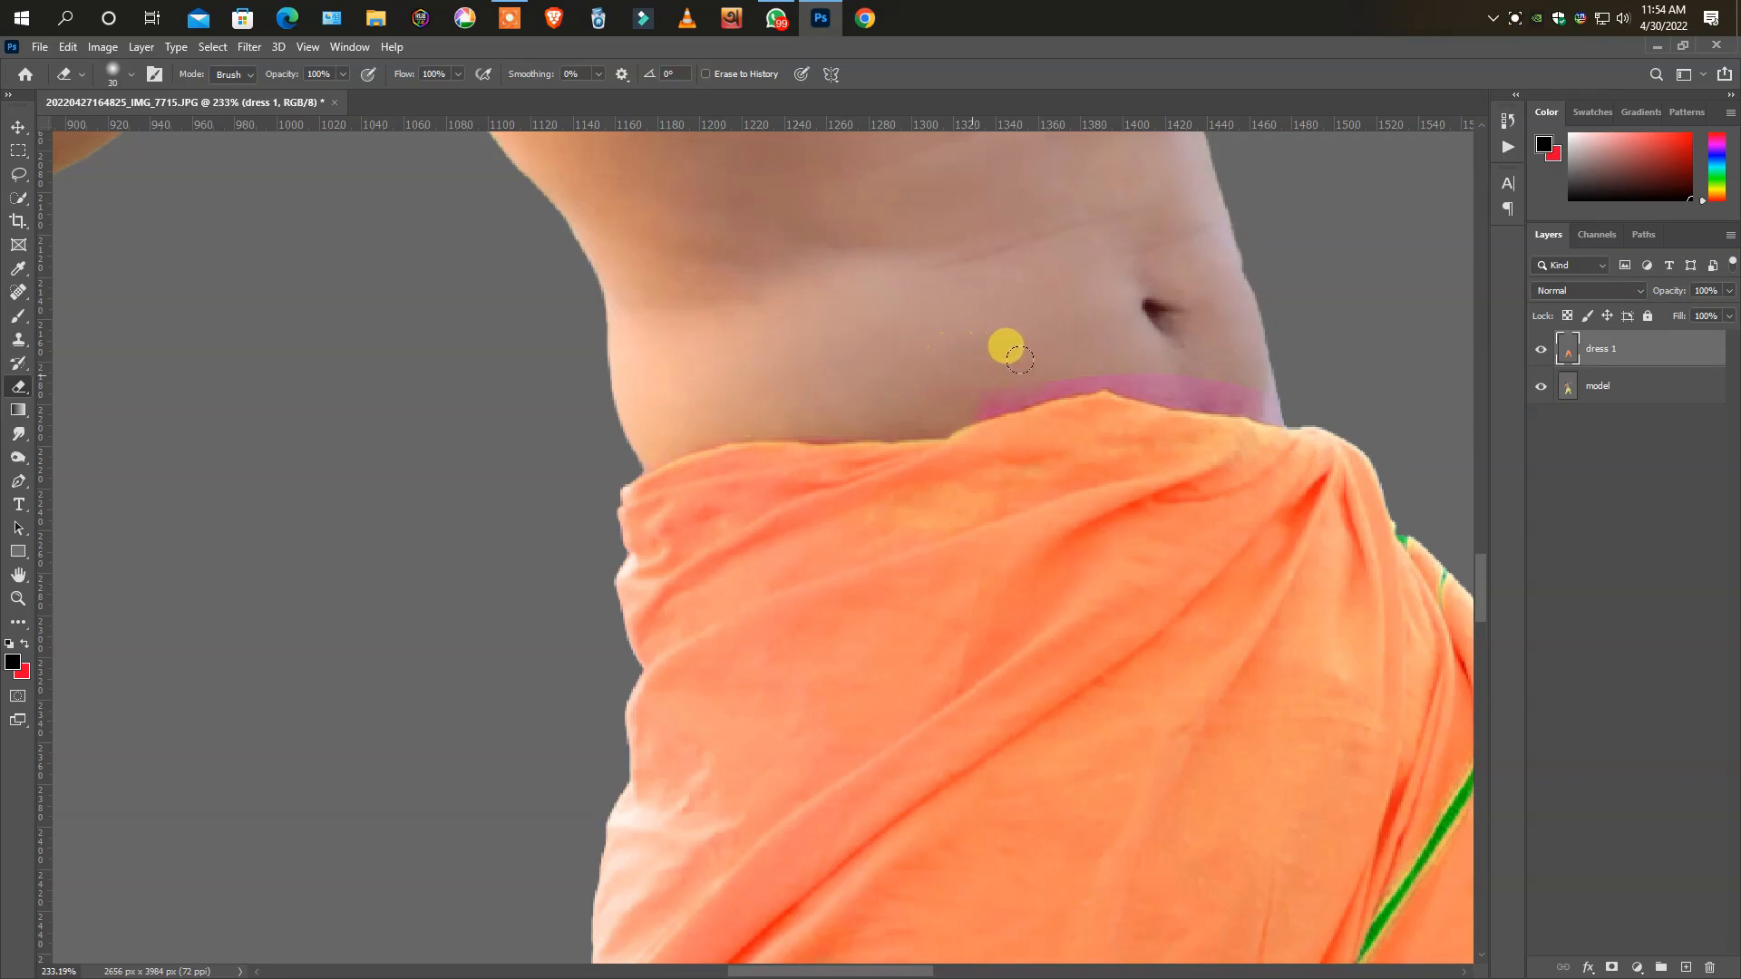
scroll(746, 575, down, 5)
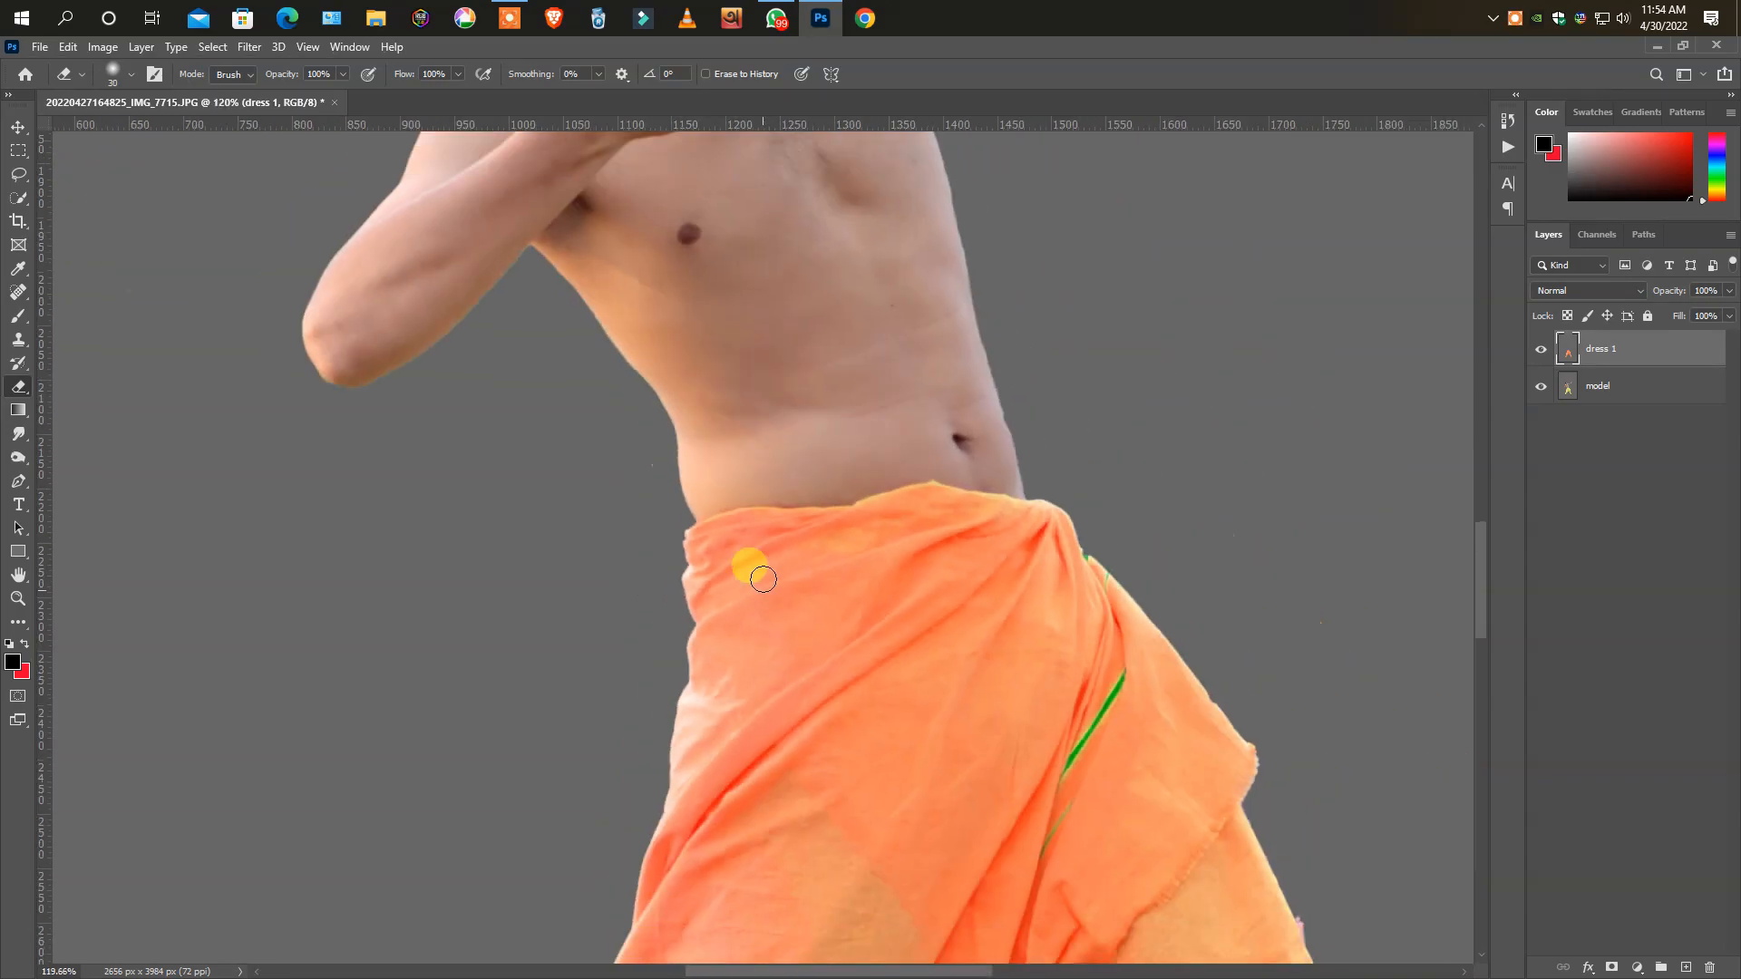
- Erase the pink-tinted skin below both trouser hems at the ankles on the dress 1 layer
scroll(797, 720, up, 6)
right_click(602, 612)
click(435, 662)
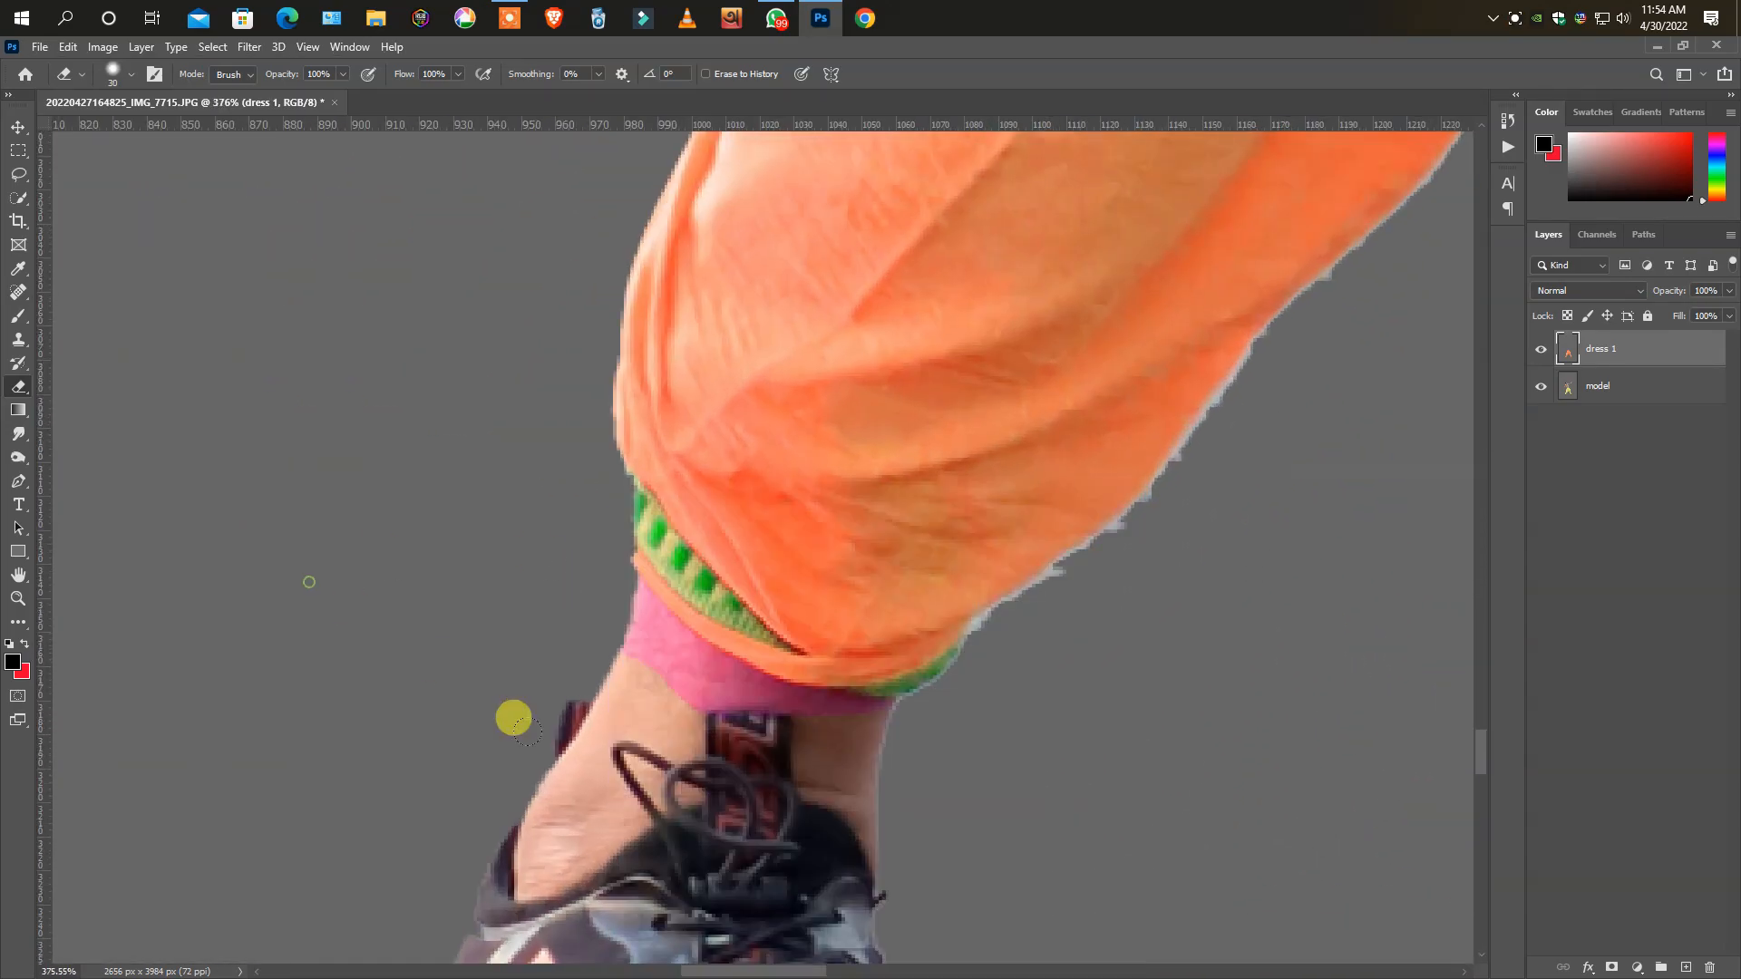
scroll(576, 549, up, 2)
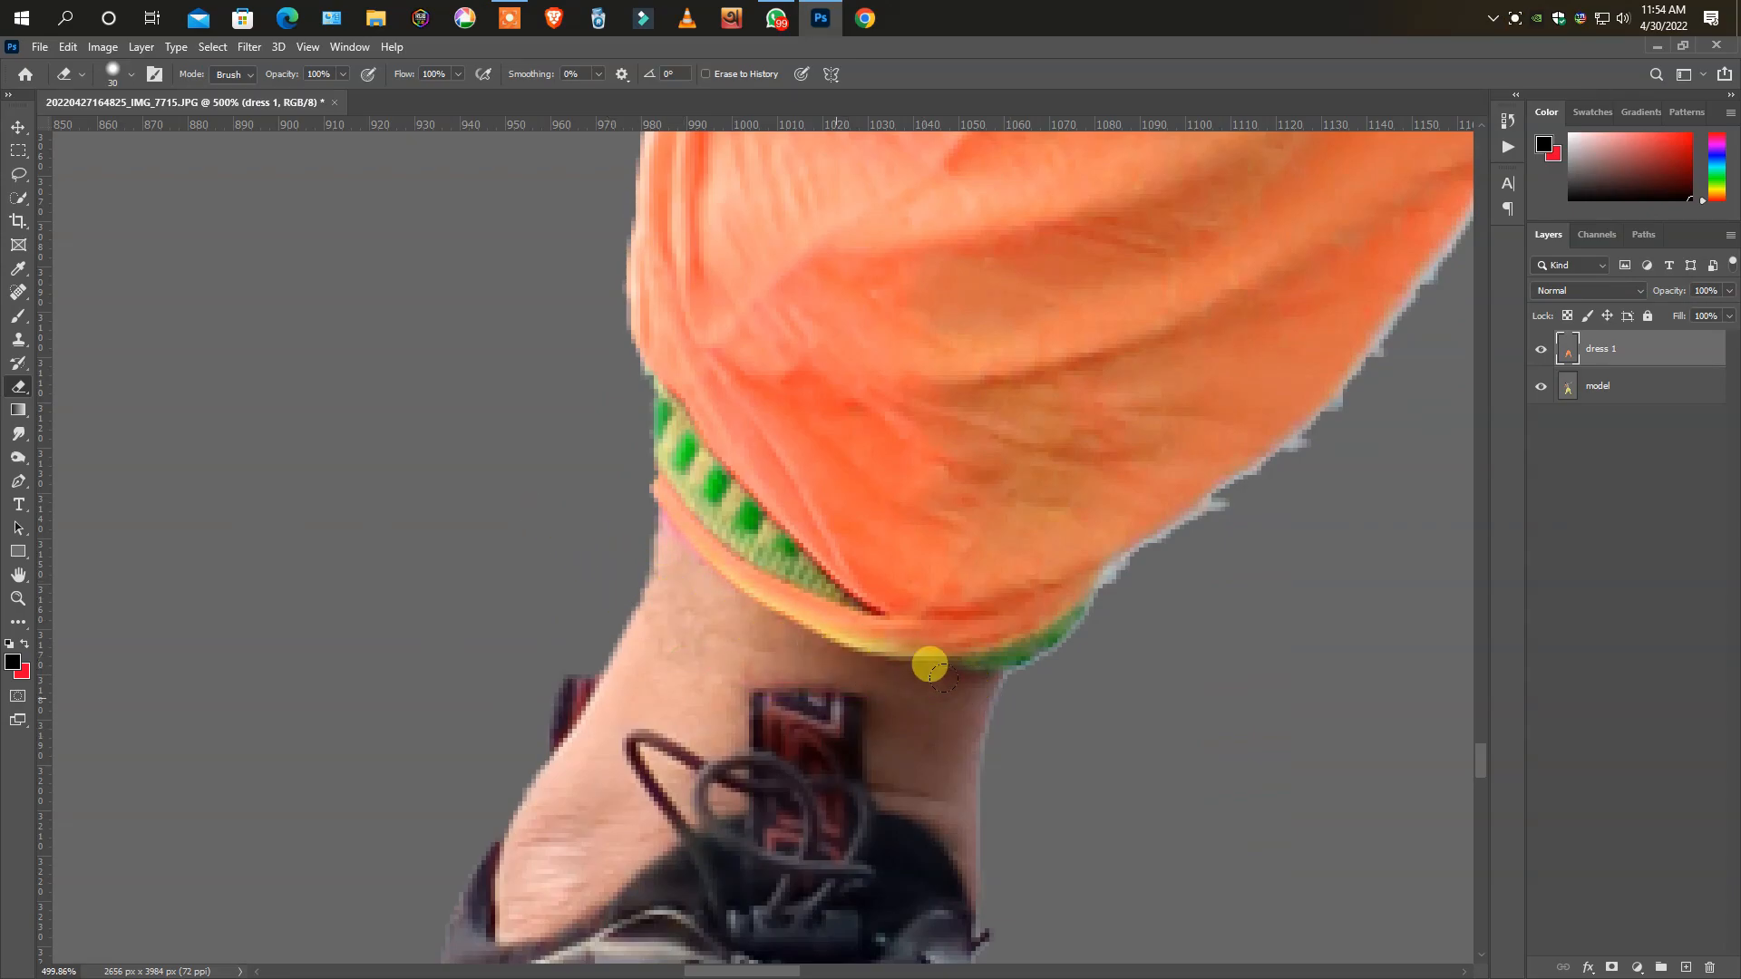
scroll(680, 635, down, 10)
scroll(1125, 687, up, 9)
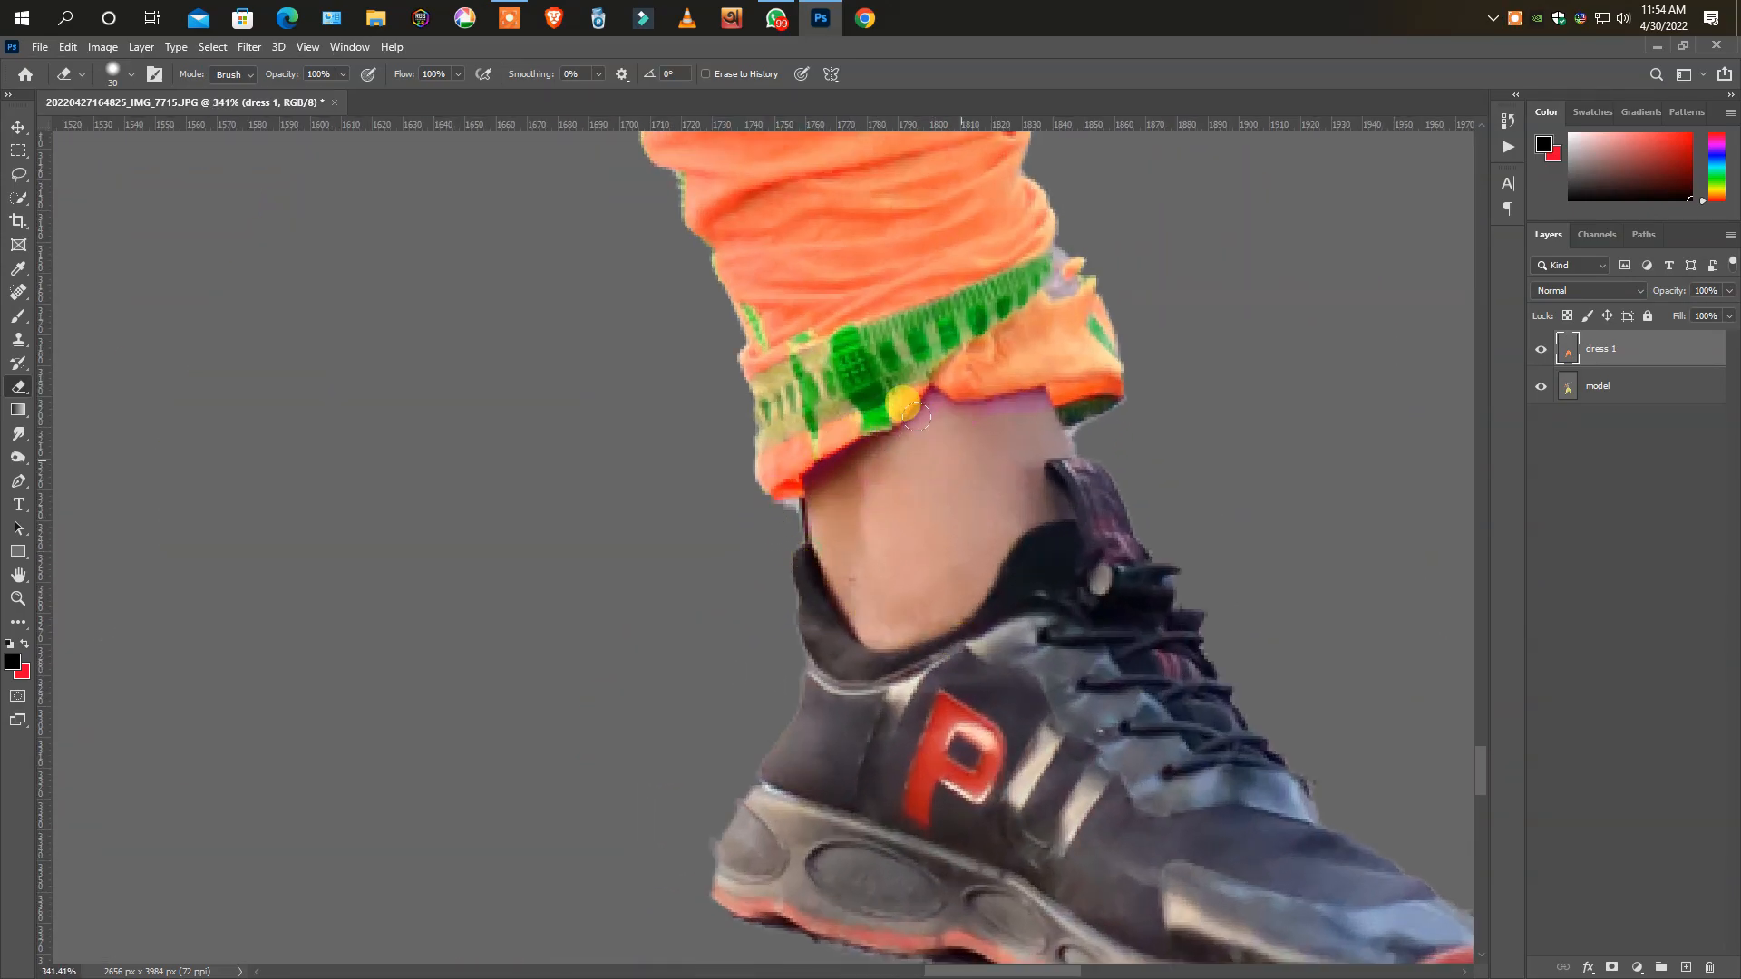
scroll(1106, 576, down, 8)
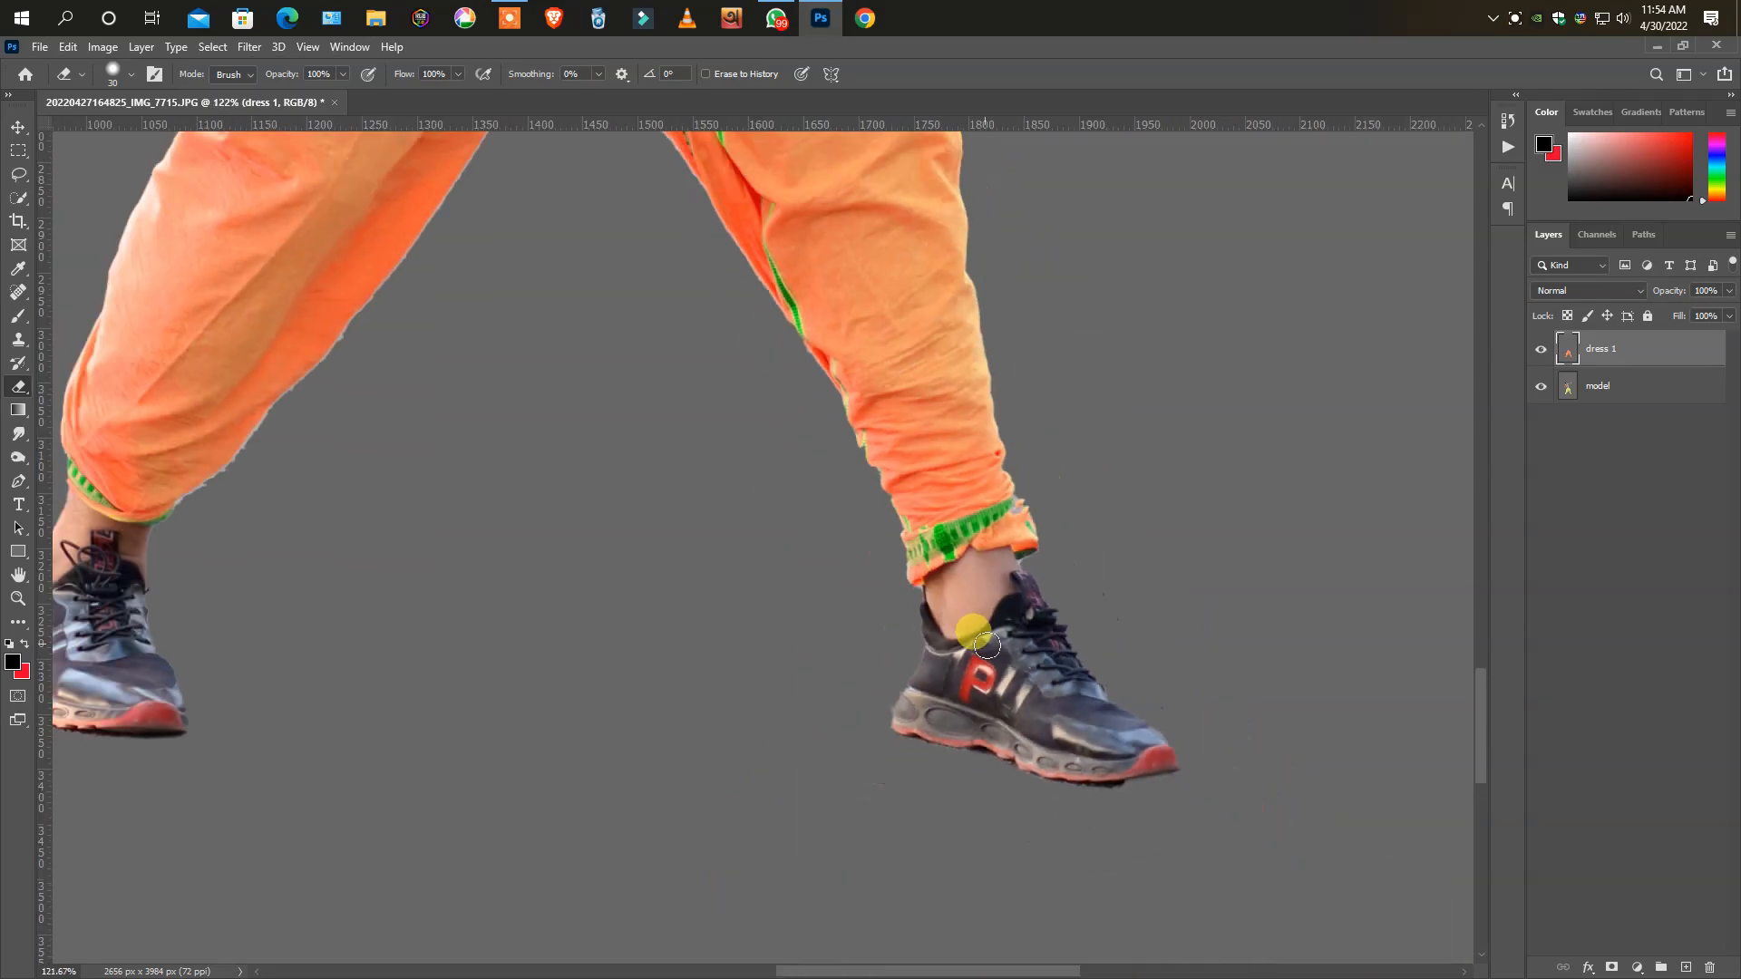
scroll(719, 575, up, 3)
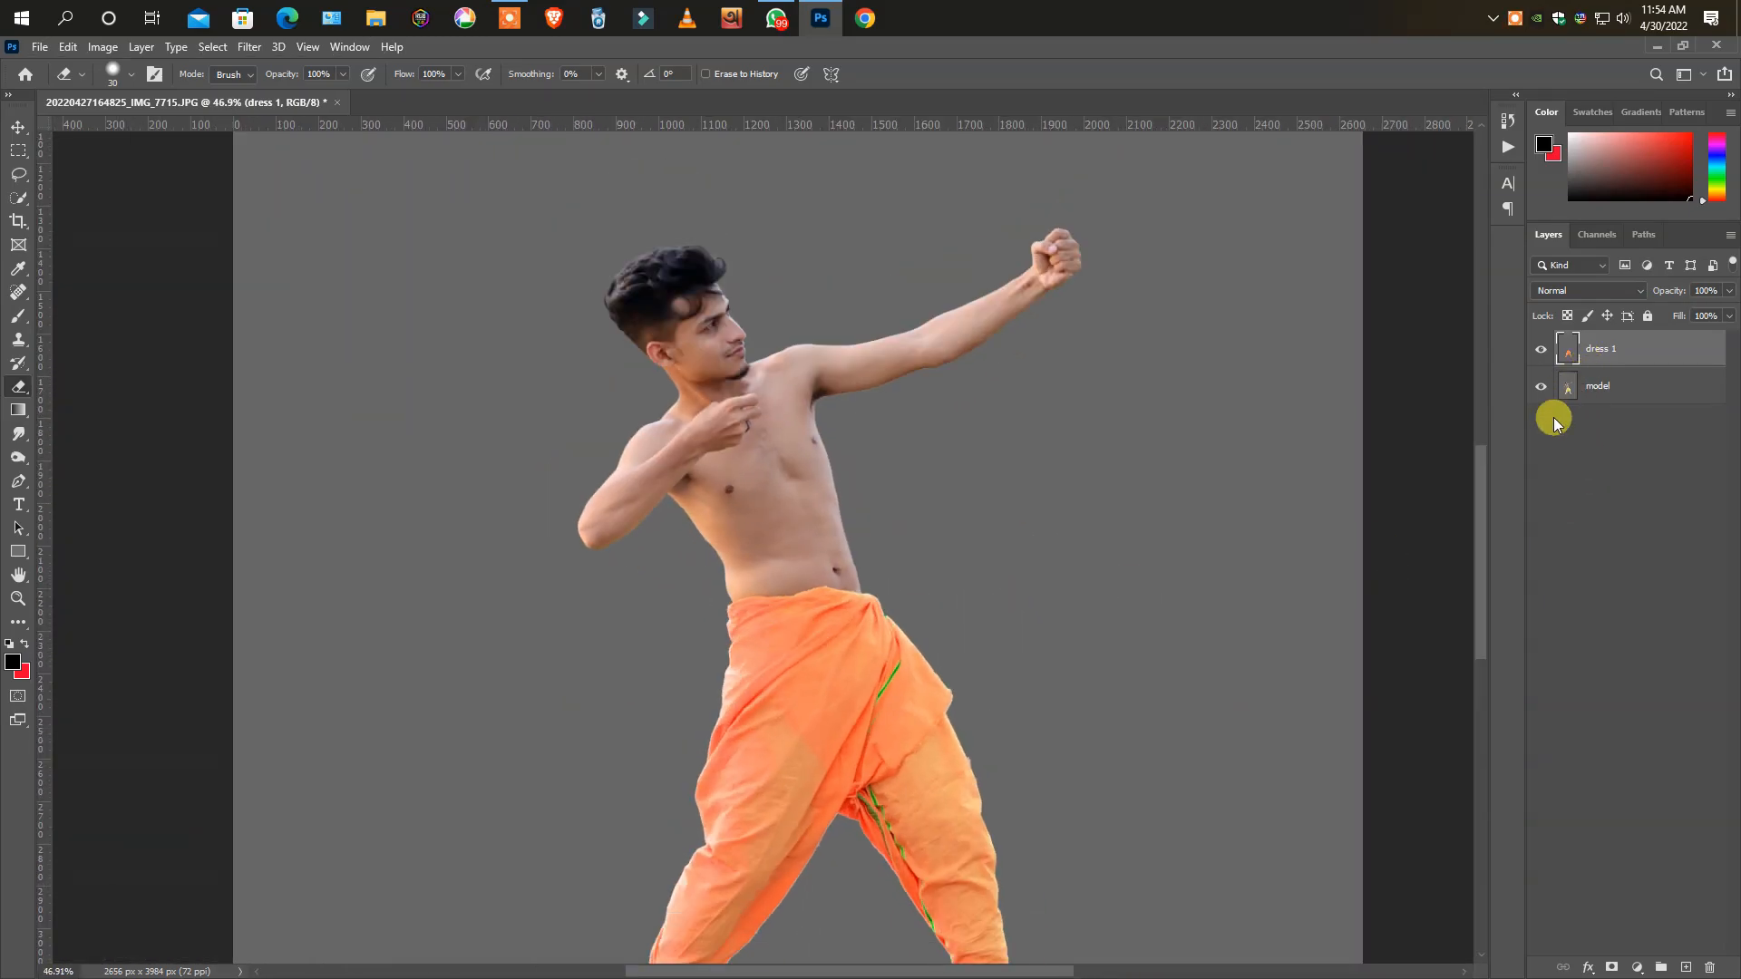
scroll(1061, 539, down, 2)
scroll(816, 318, up, 2)
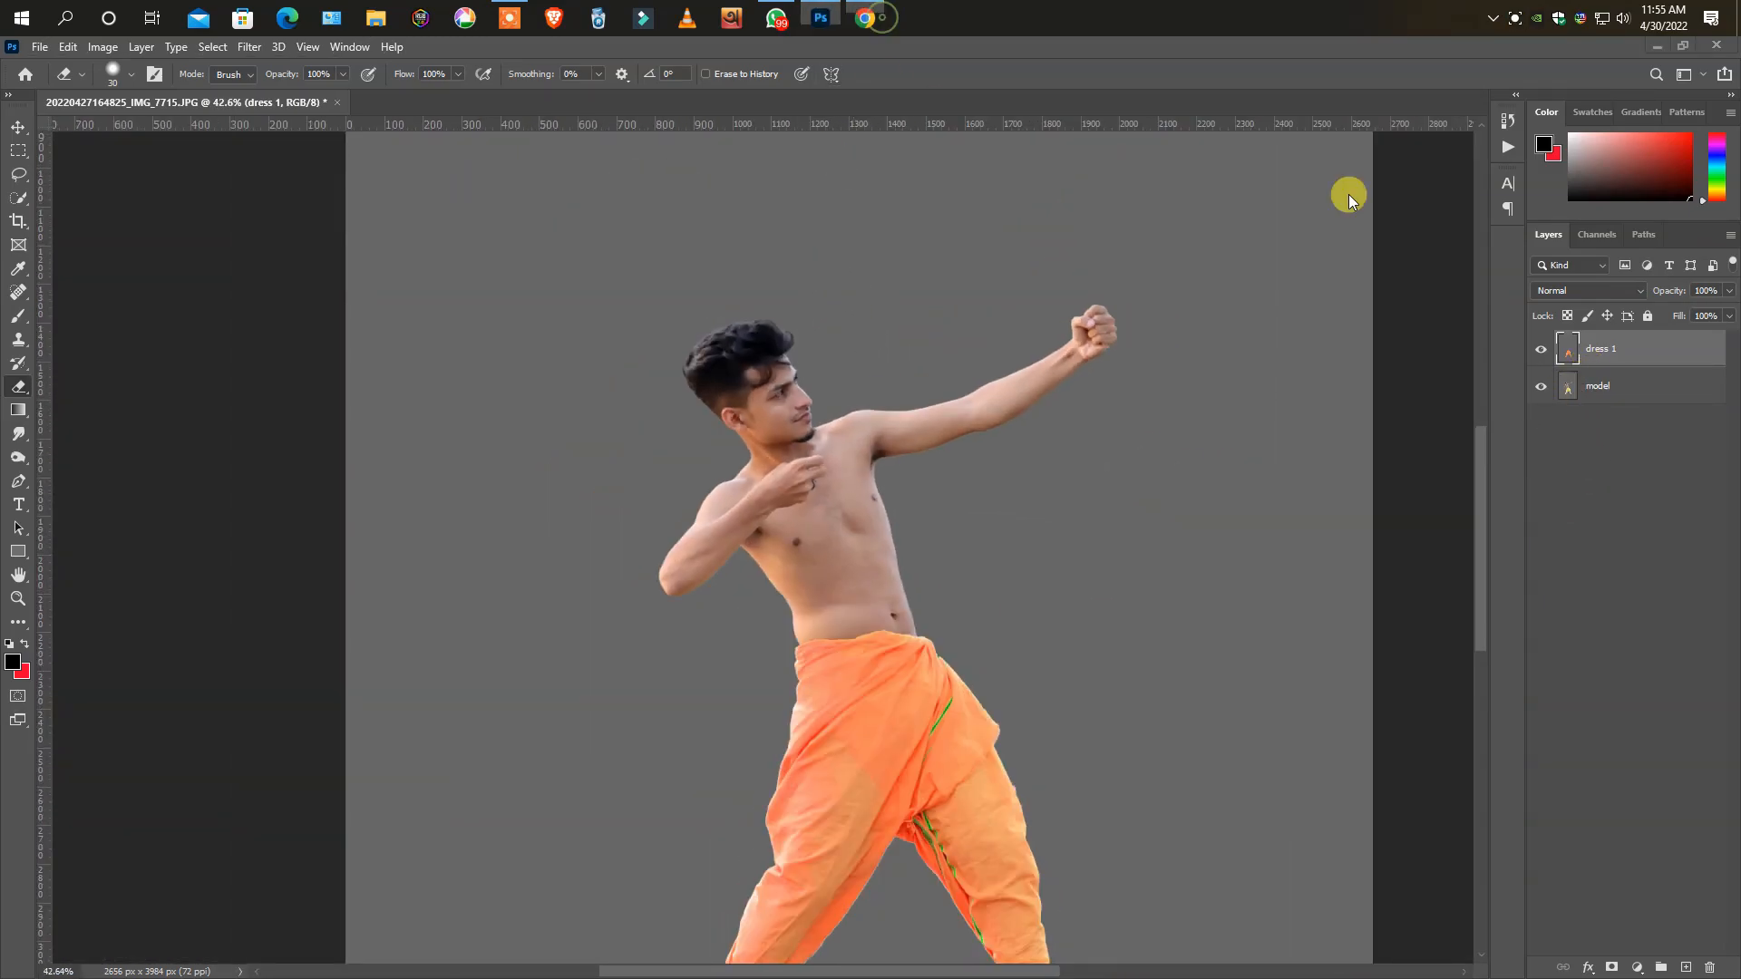
- Switch to Chrome, search Google for "dupatta png" and open the full image results
click(865, 19)
click(725, 413)
click(716, 496)
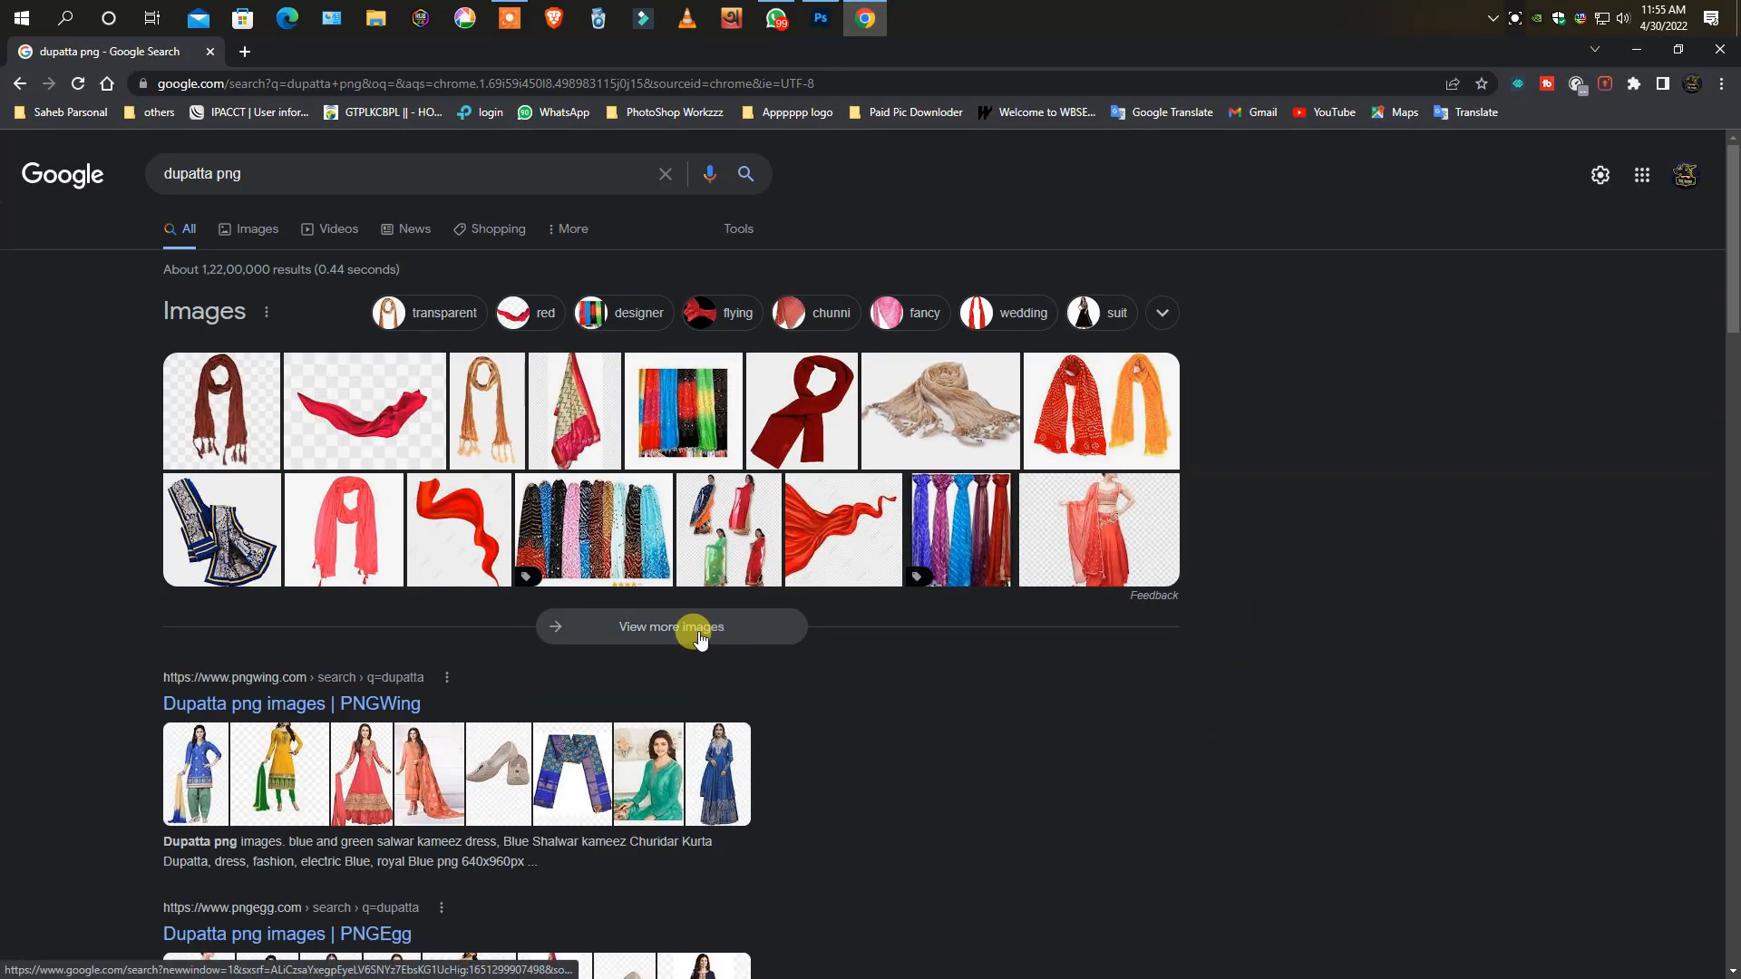
click(701, 638)
scroll(780, 571, down, 3)
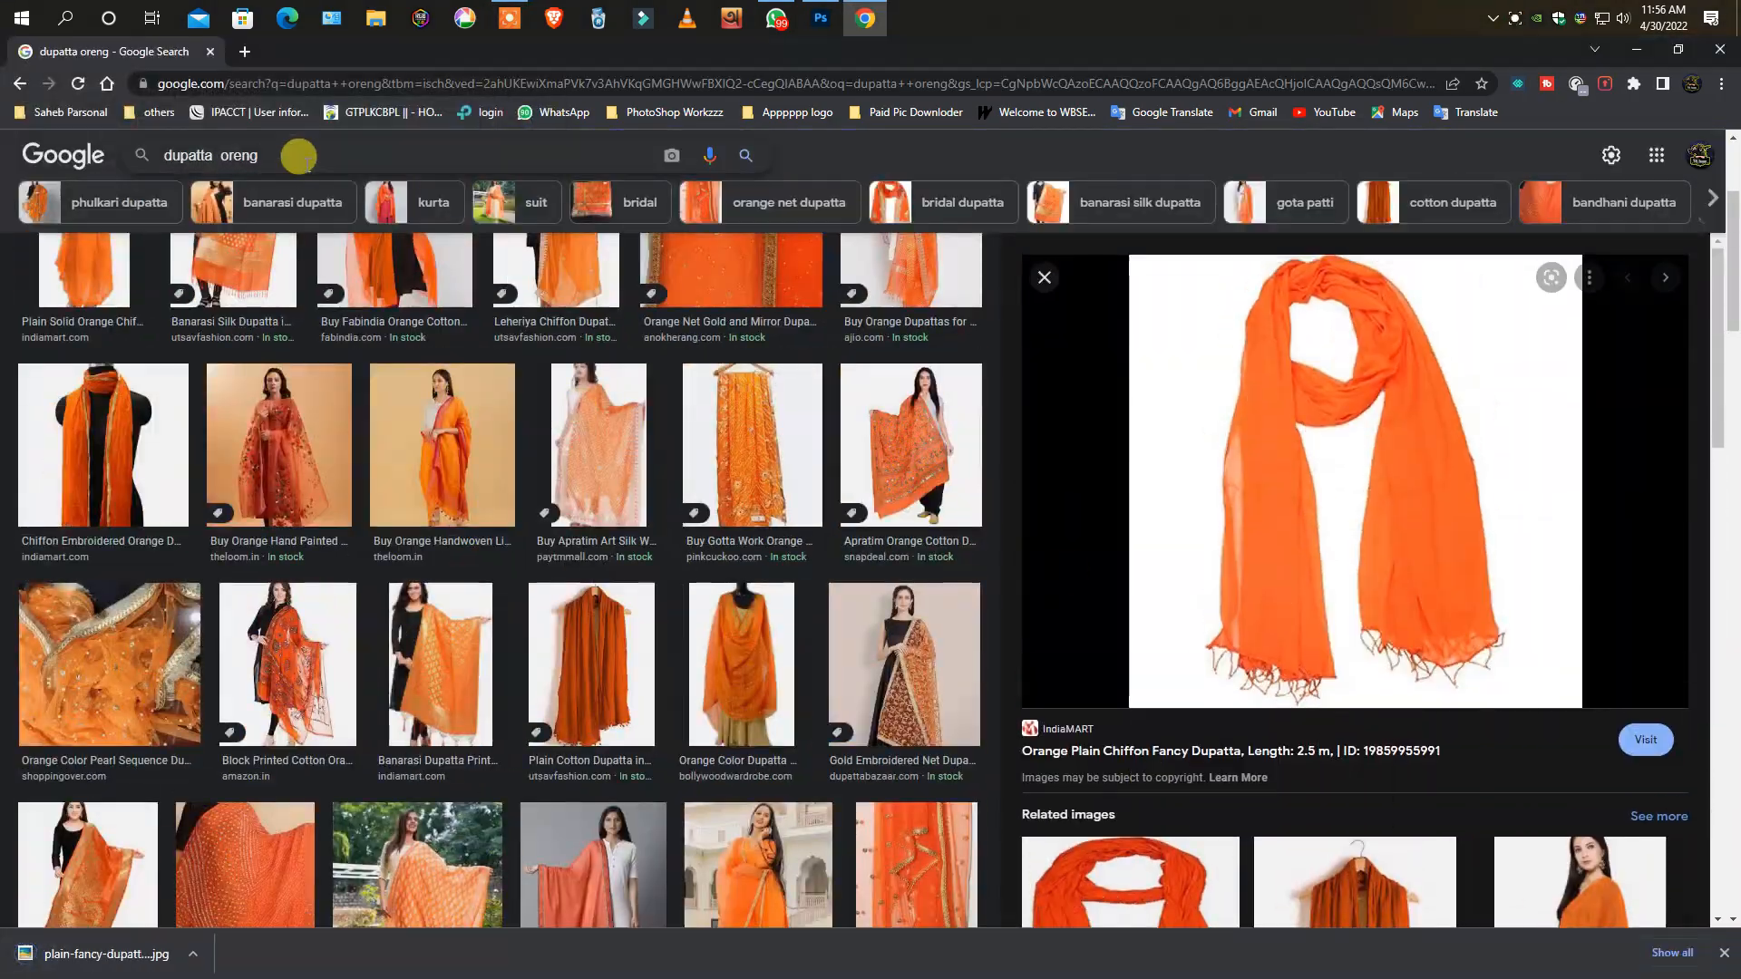
- Change the image search from orange dupattas to "dupatta png" and browse the results and related images
click(291, 155)
key(BackSpace)
key(BackSpace)
key(BackSpace)
key(BackSpace)
key(BackSpace)
text(png)
key(Return)
scroll(870, 646, down, 10)
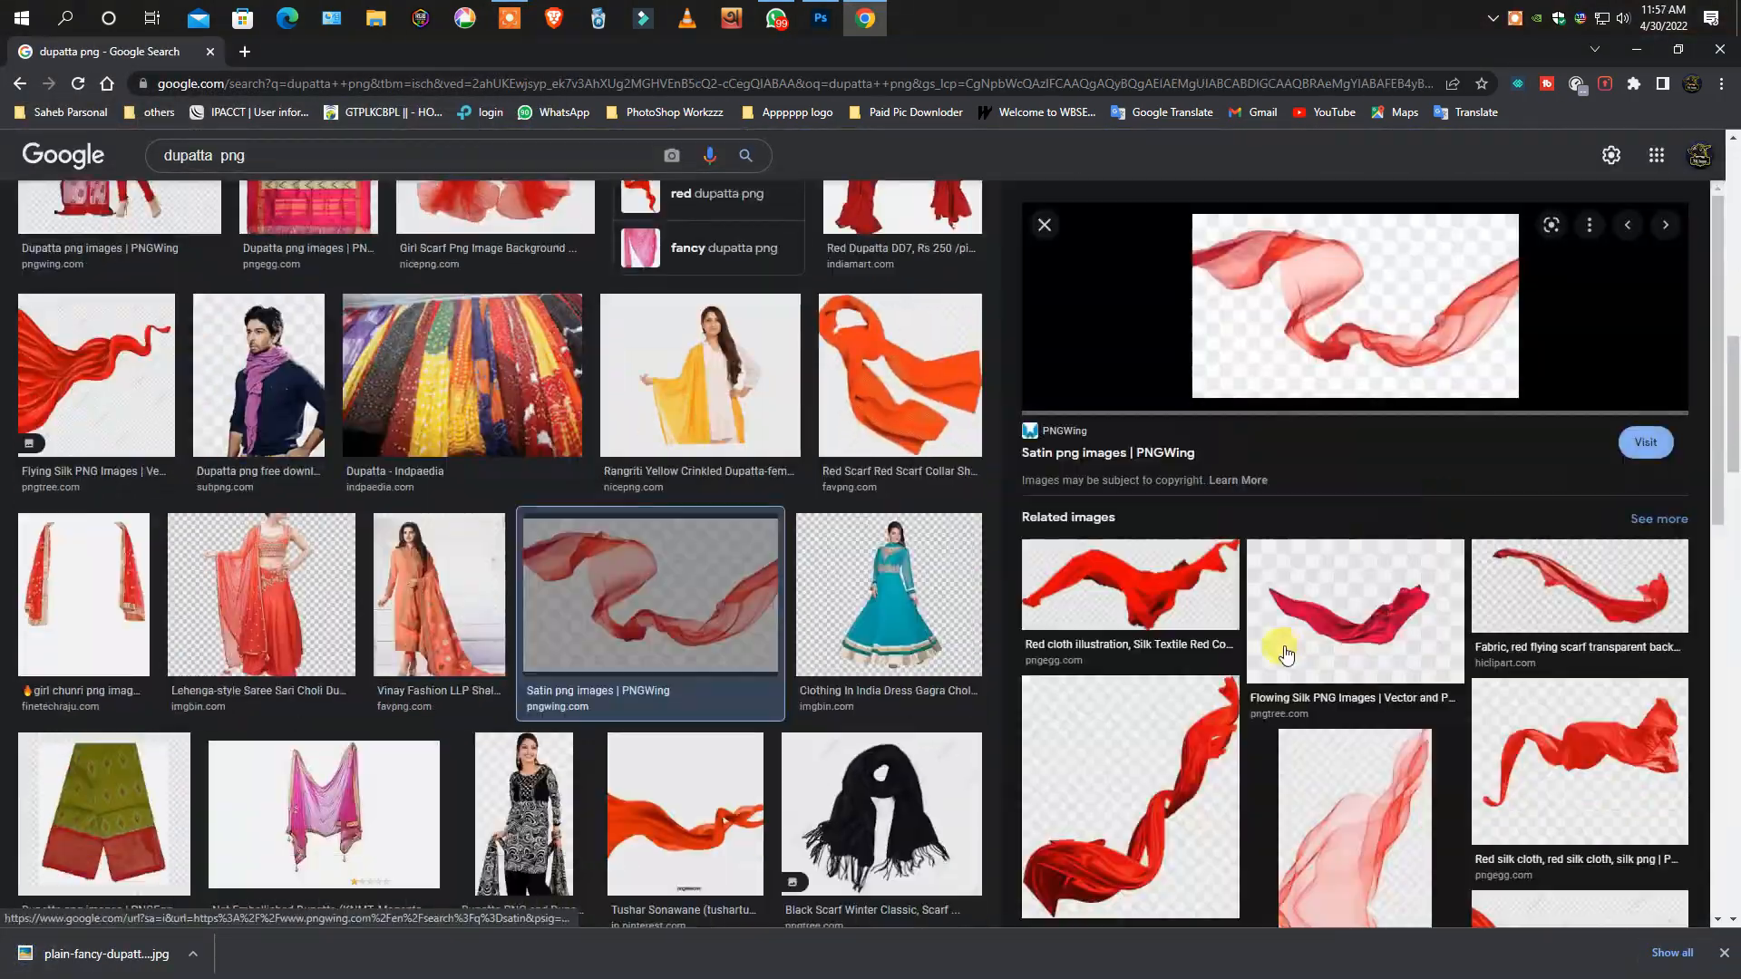
scroll(1361, 589, down, 5)
scroll(544, 544, down, 8)
click(746, 519)
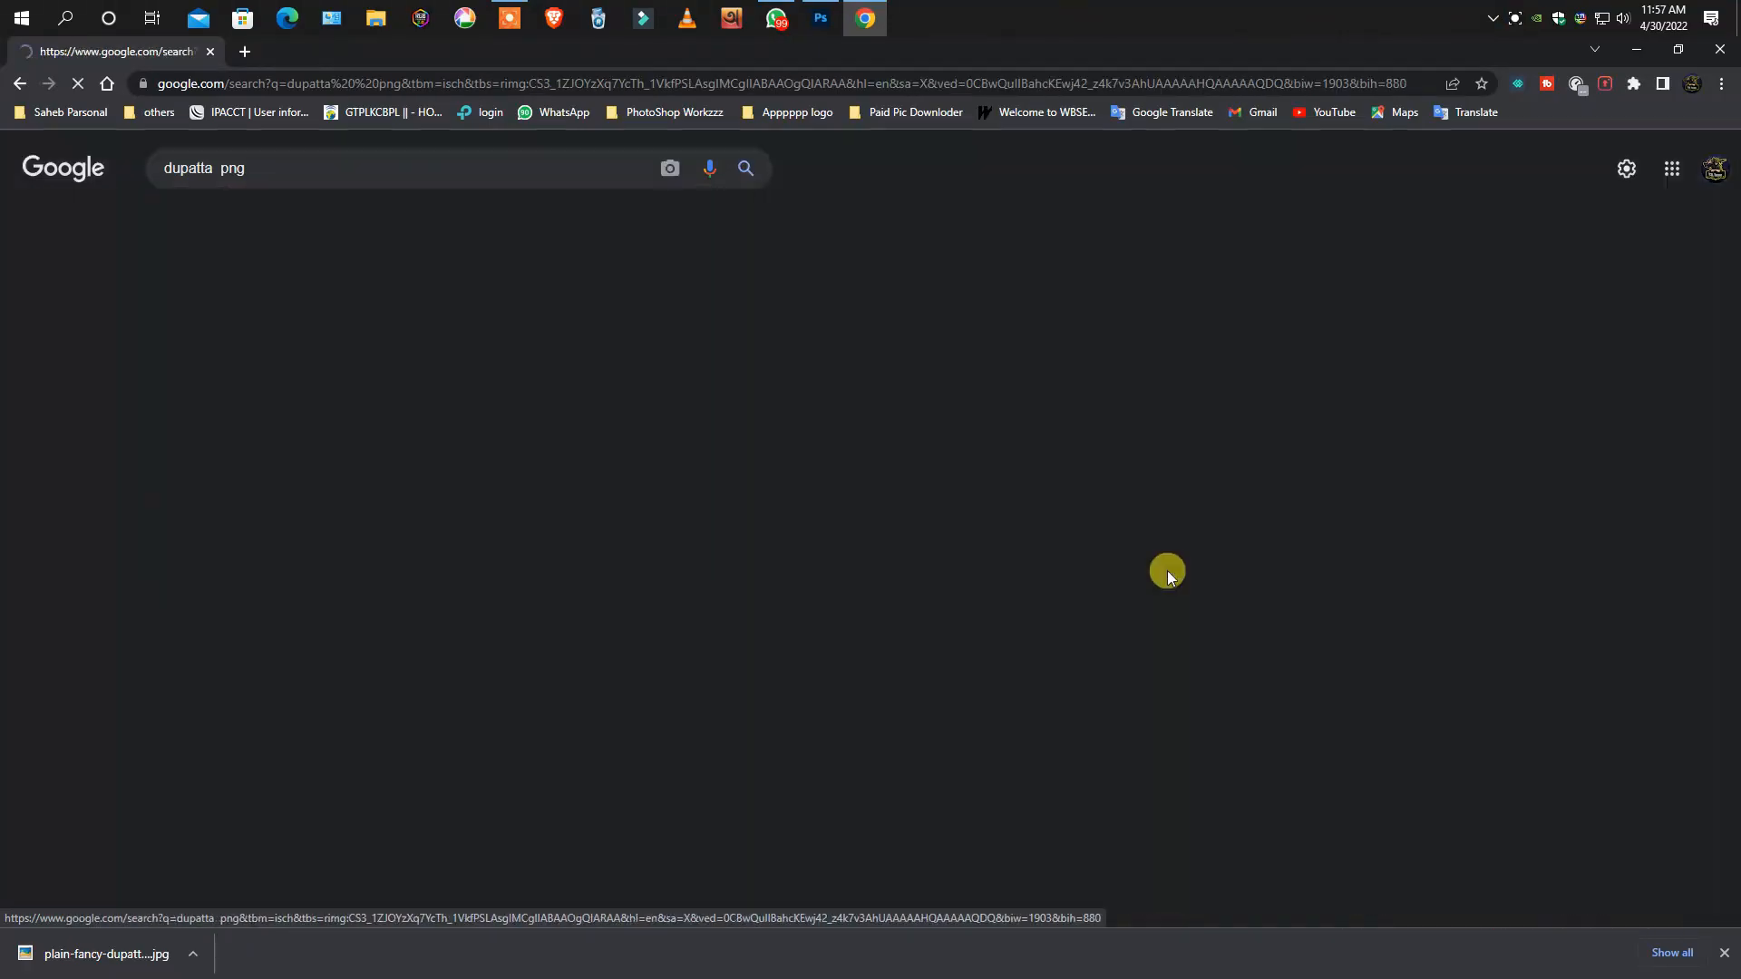
- Search images for "dupatta png hd", browse the scarf results and open a result's Pngtree page
click(291, 155)
text(hd)
key(Return)
scroll(462, 513, down, 10)
scroll(481, 519, down, 5)
click(1063, 666)
scroll(1274, 673, down, 5)
scroll(1274, 673, up, 5)
click(1380, 451)
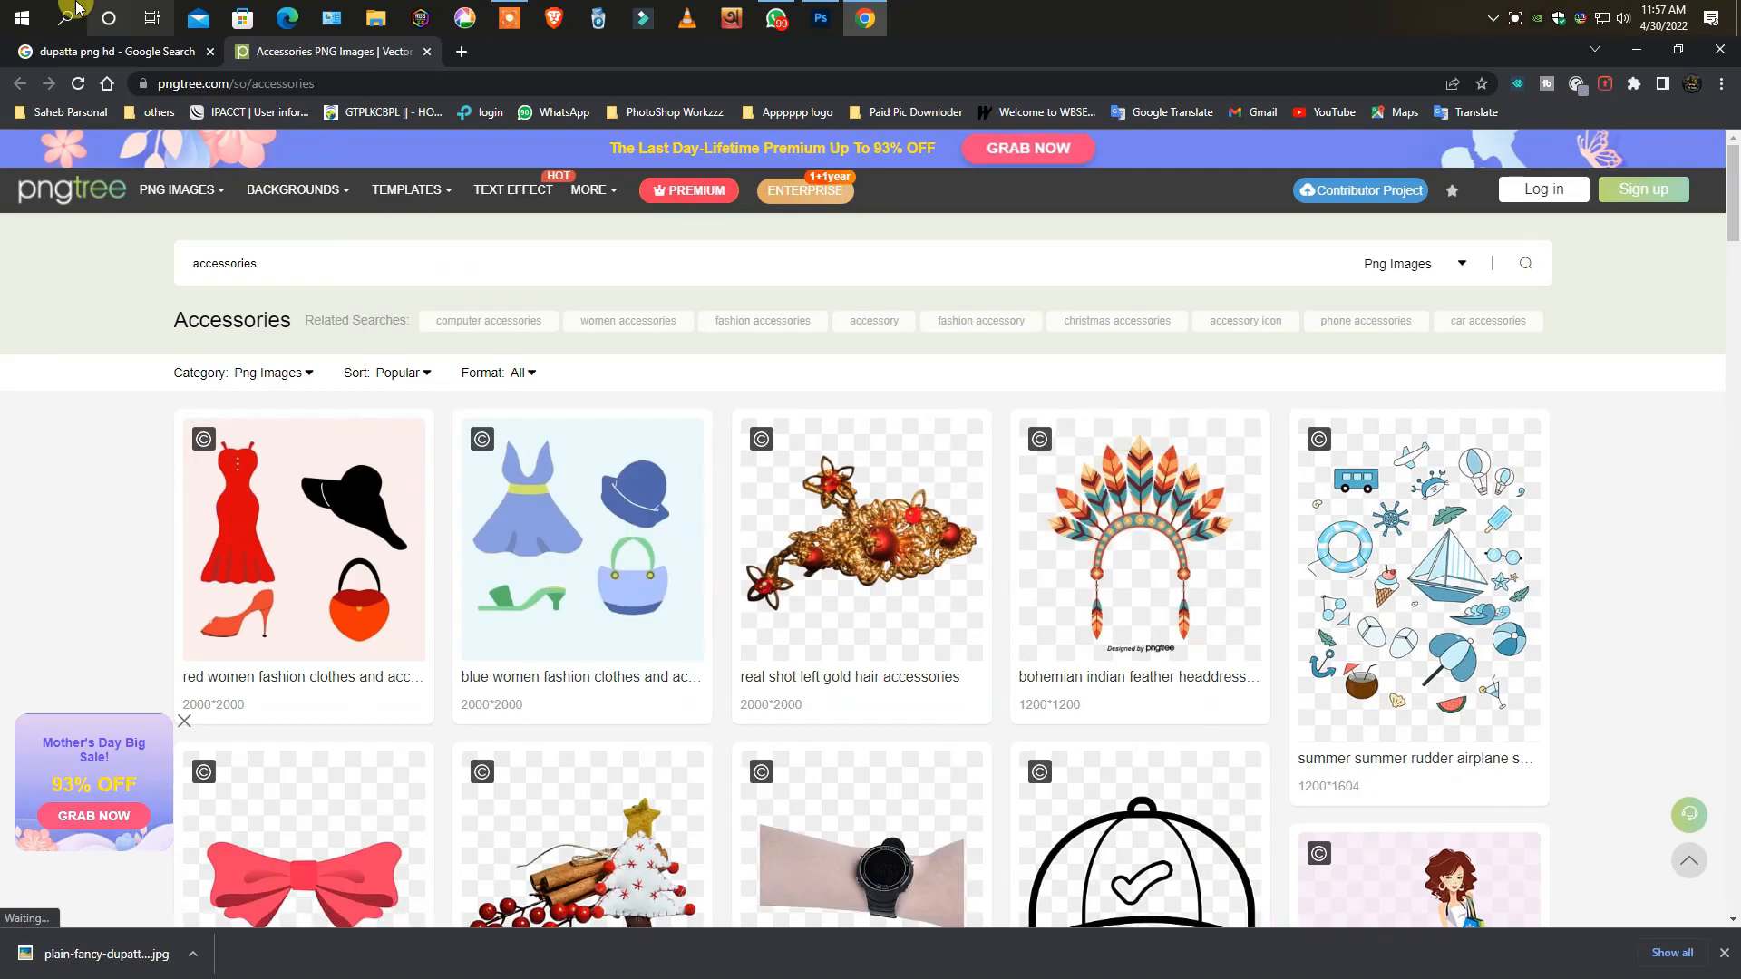
- Close the Pngtree page and look through more dupatta image results for a suitable scarf
click(426, 52)
scroll(1342, 544, down, 6)
click(1042, 223)
scroll(686, 610, down, 20)
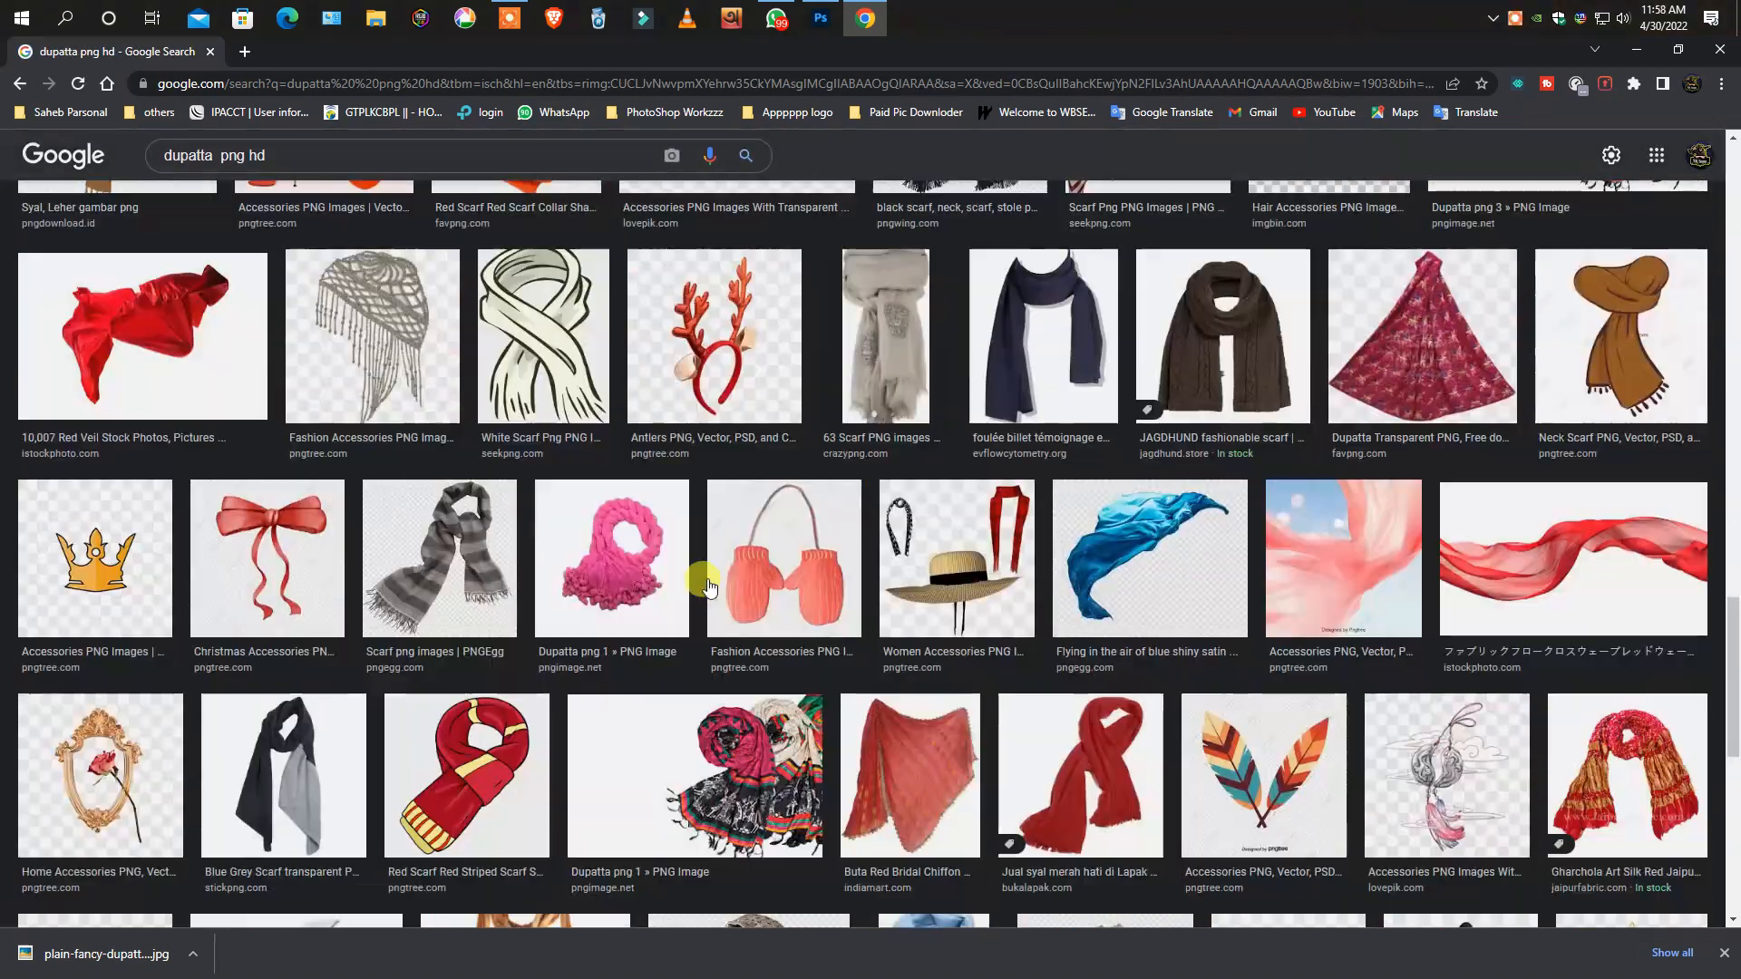
scroll(708, 589, down, 10)
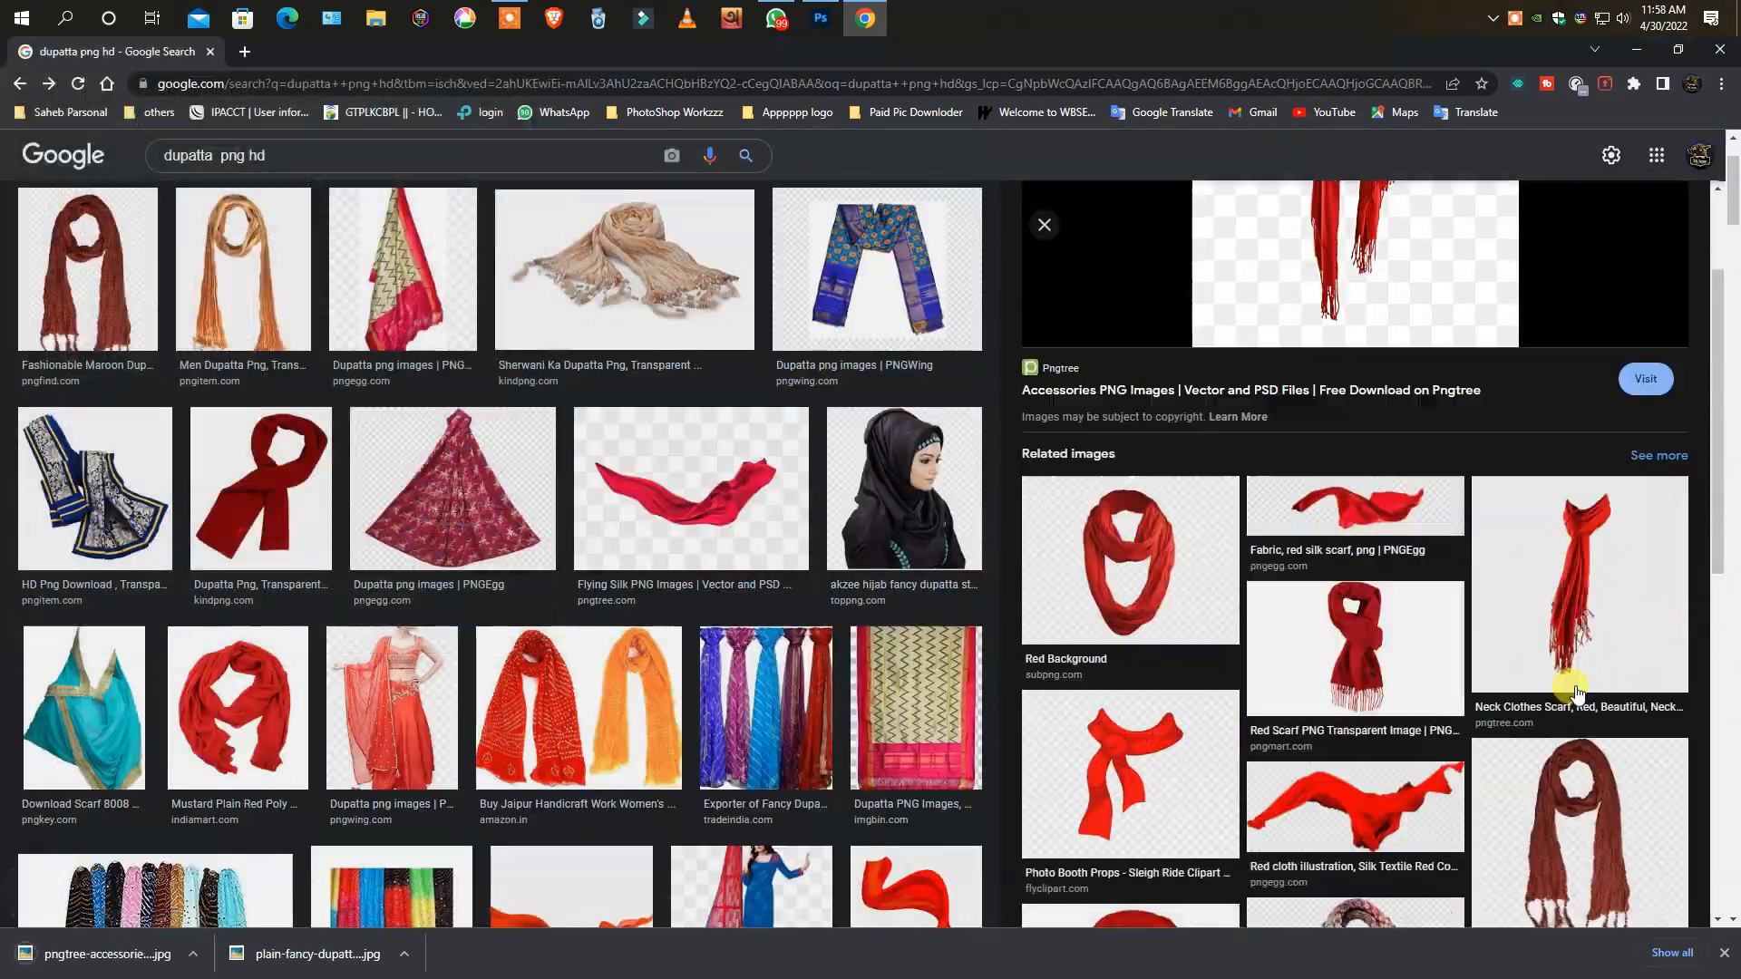
- Save the image of the red fringed scarf to disk and return to Photoshop
right_click(1388, 489)
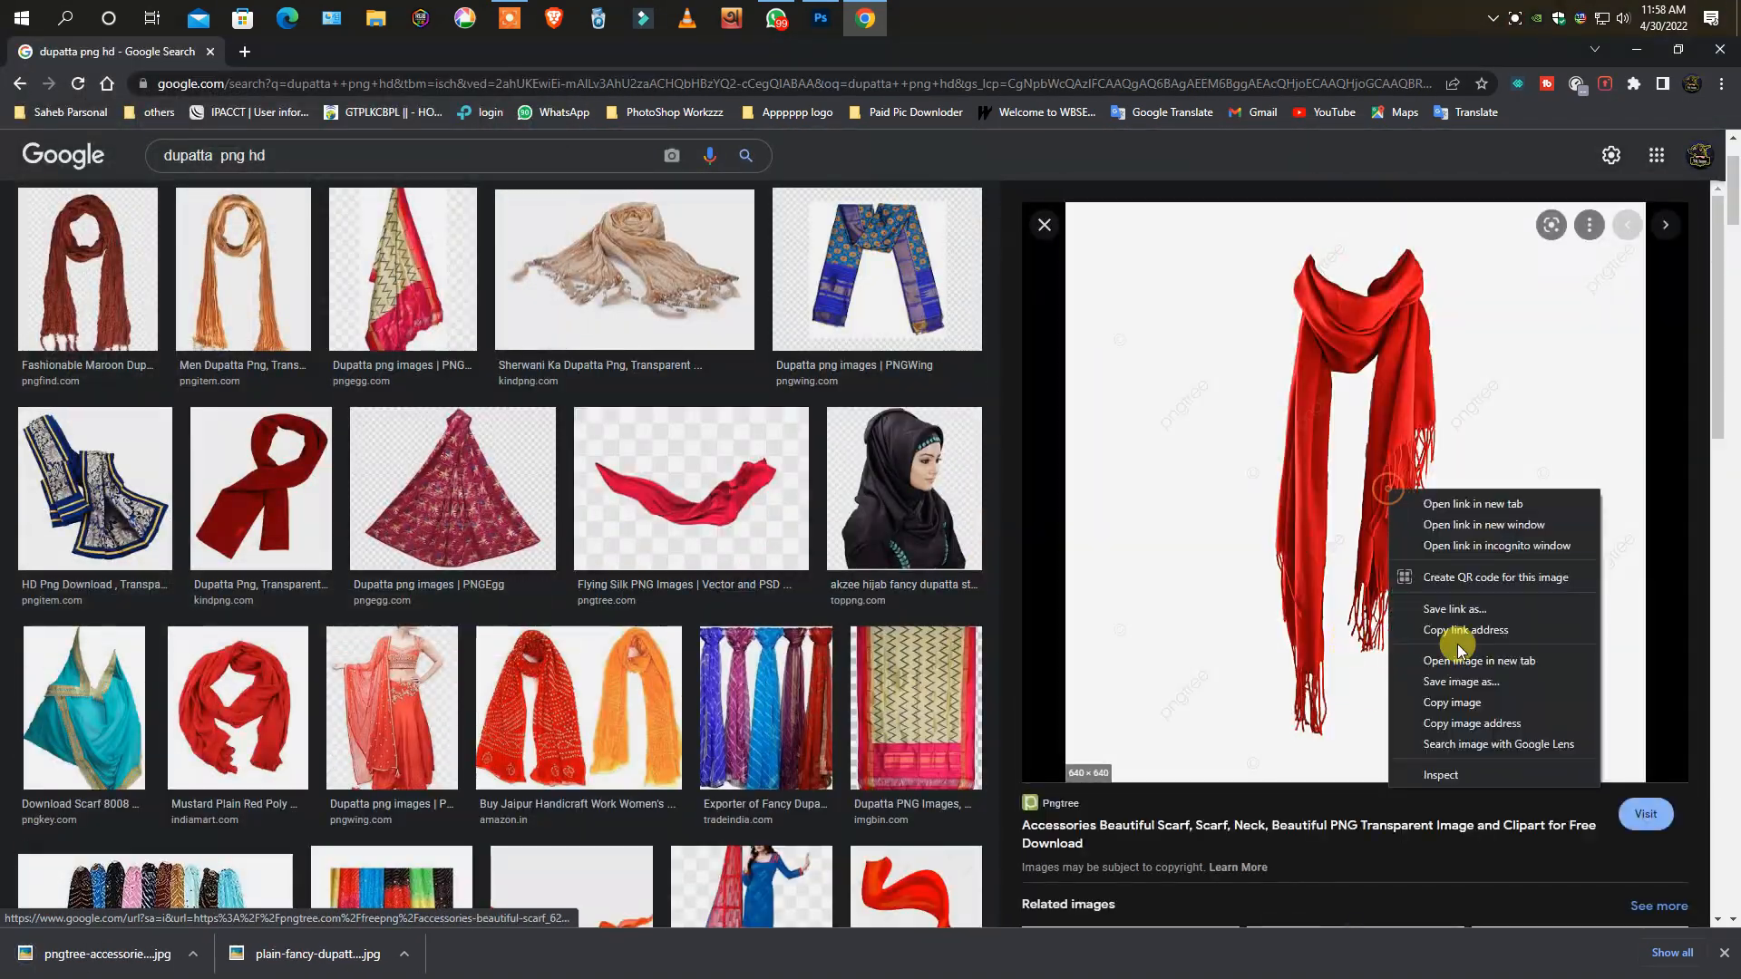
click(1461, 682)
click(399, 625)
click(1628, 49)
click(852, 18)
click(852, 18)
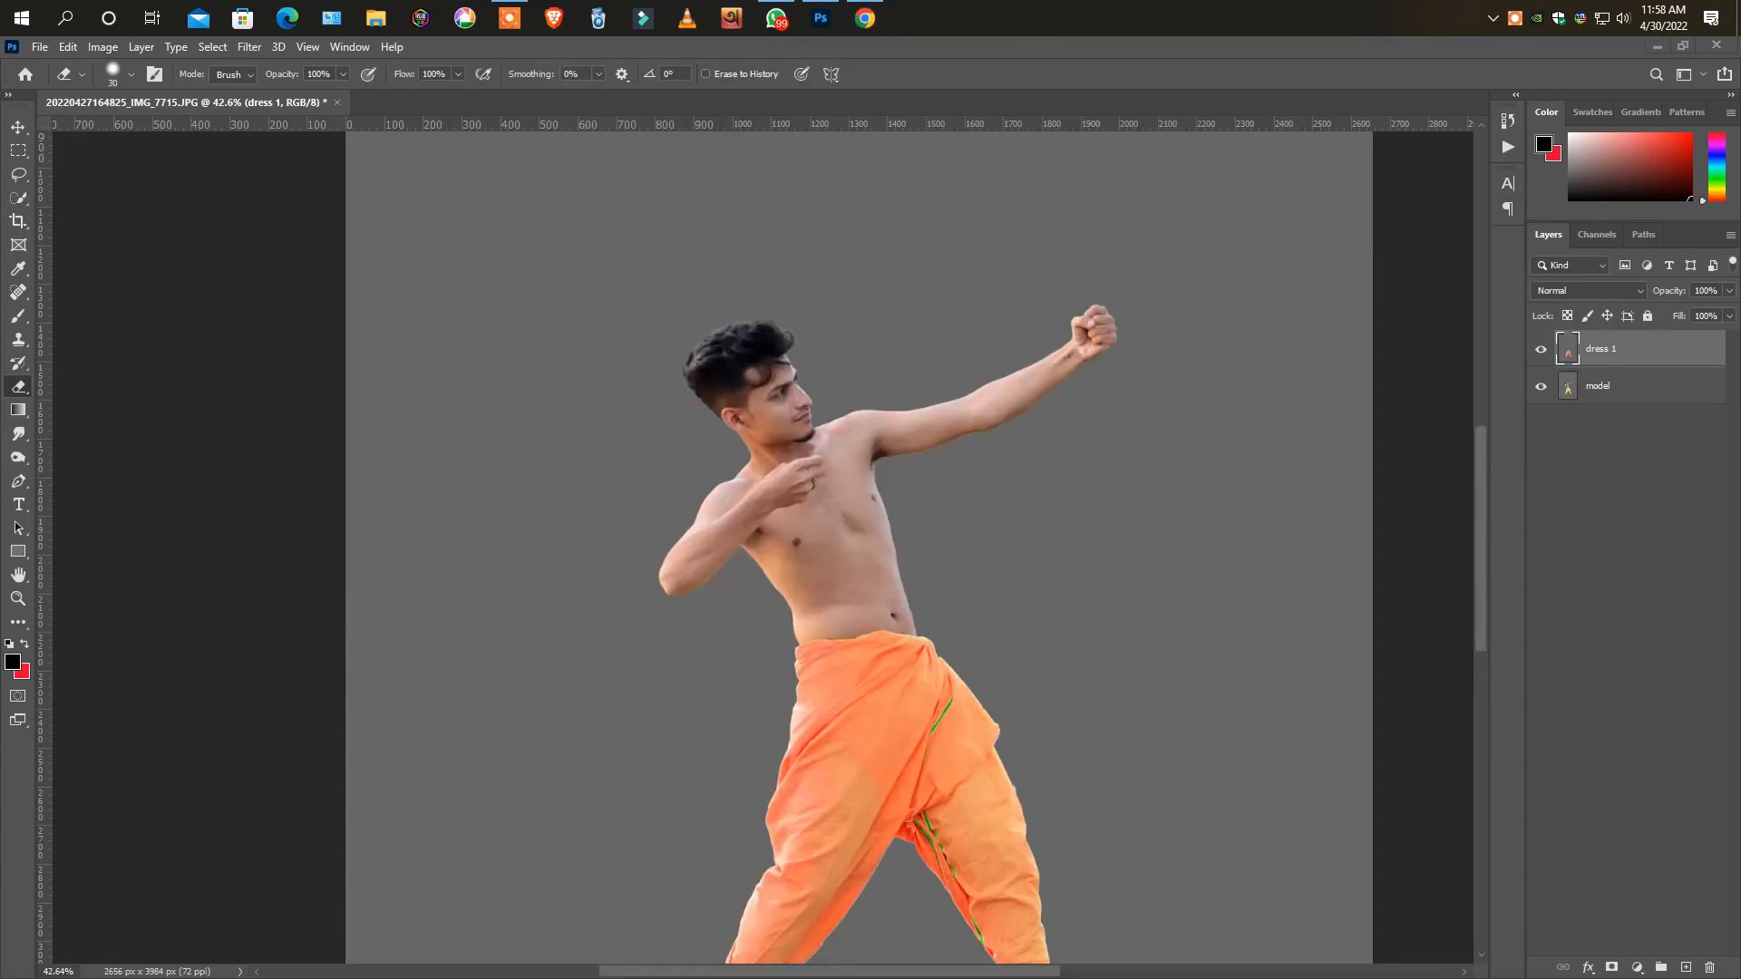
- Place the downloaded red scarf image as an embedded object in the document and commit its placement
click(39, 46)
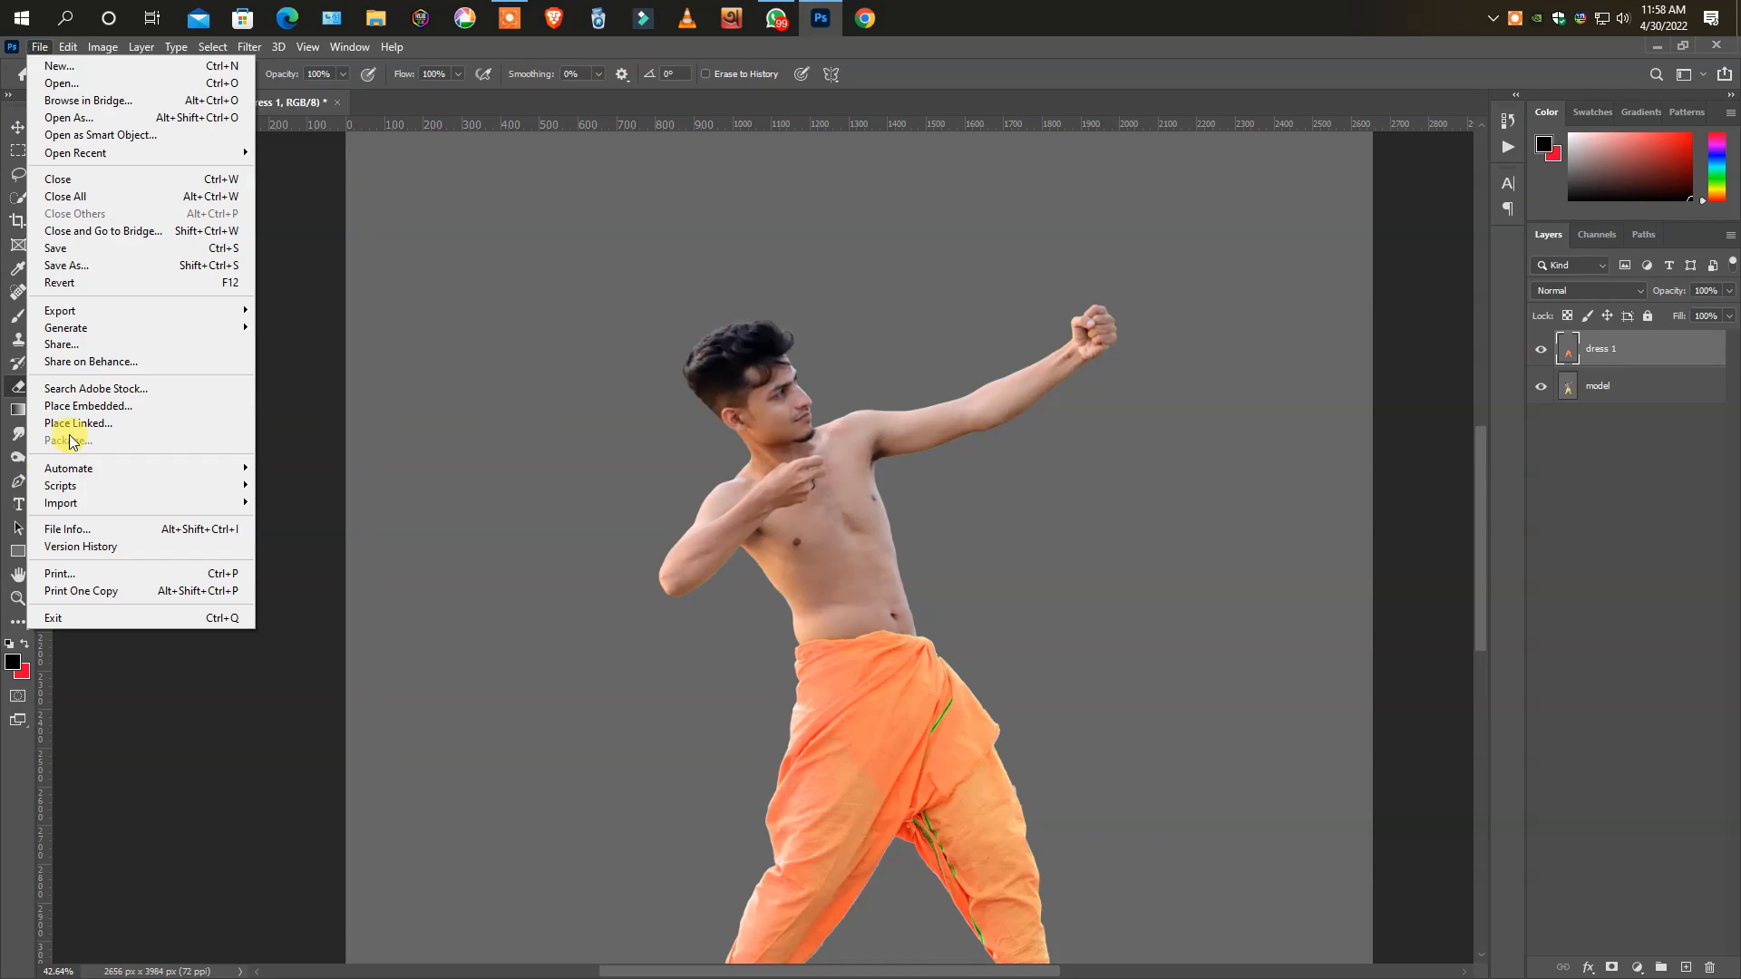
click(68, 414)
click(1383, 304)
click(1279, 774)
click(868, 73)
- Rasterize the placed scarf layer and rename it "duppatta"
right_click(1633, 354)
click(1469, 525)
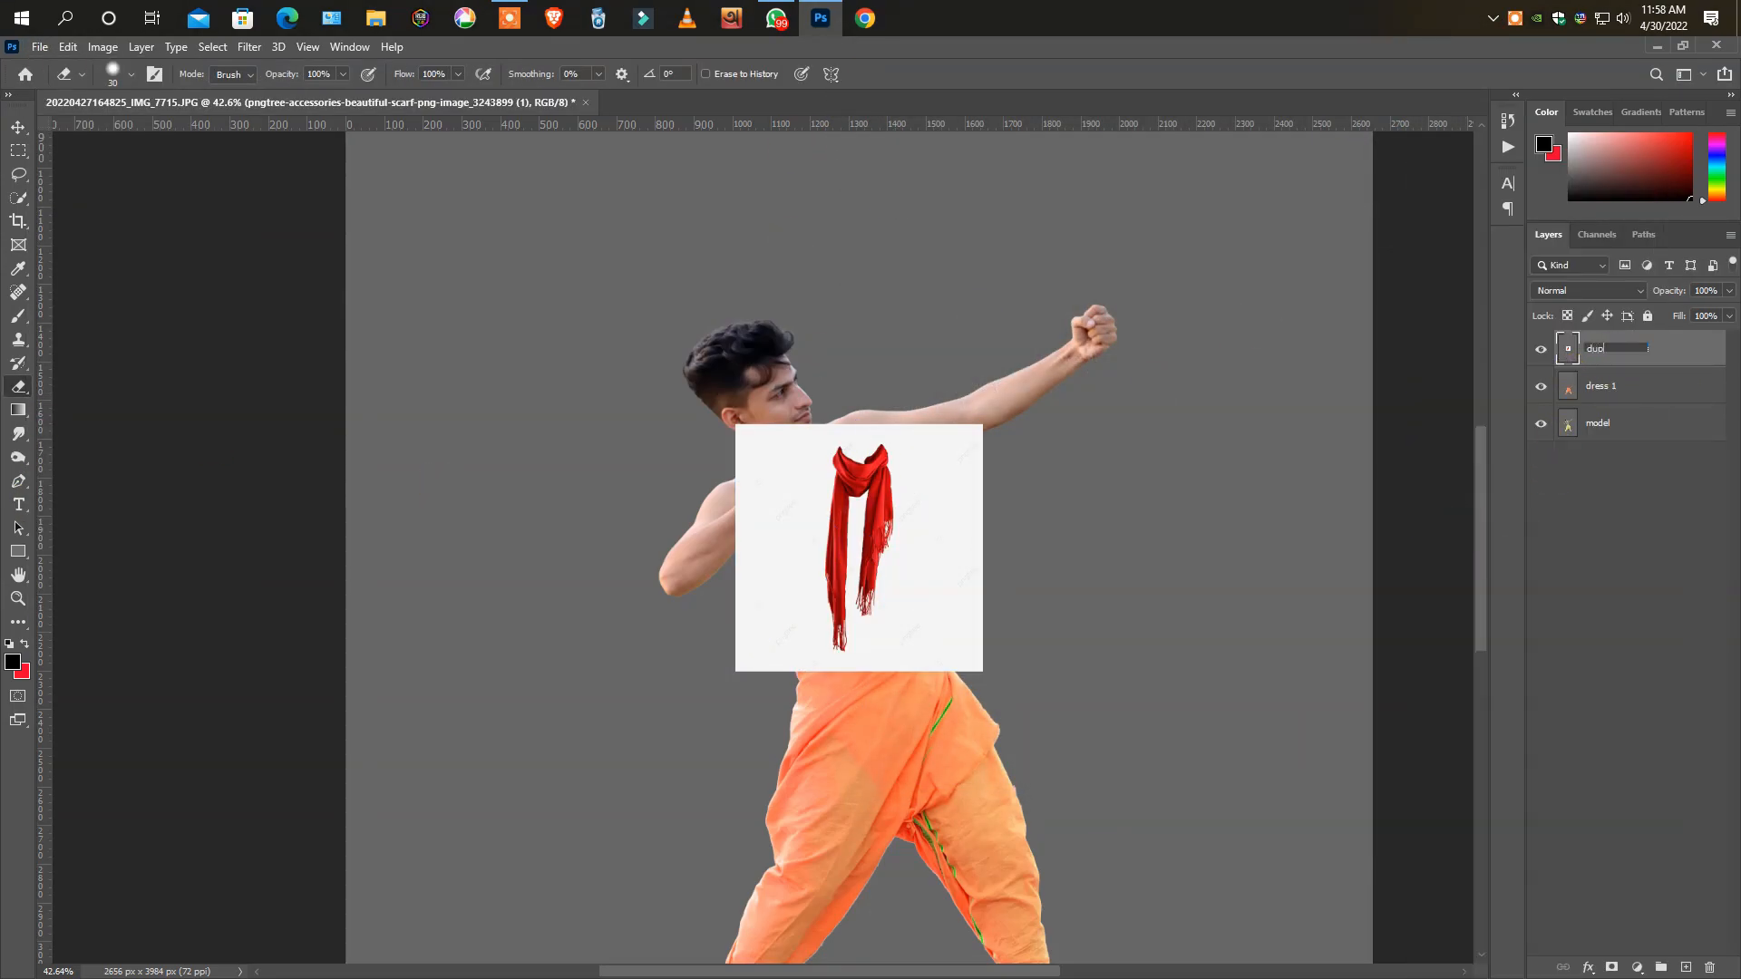
text(duppatta)
click(1059, 566)
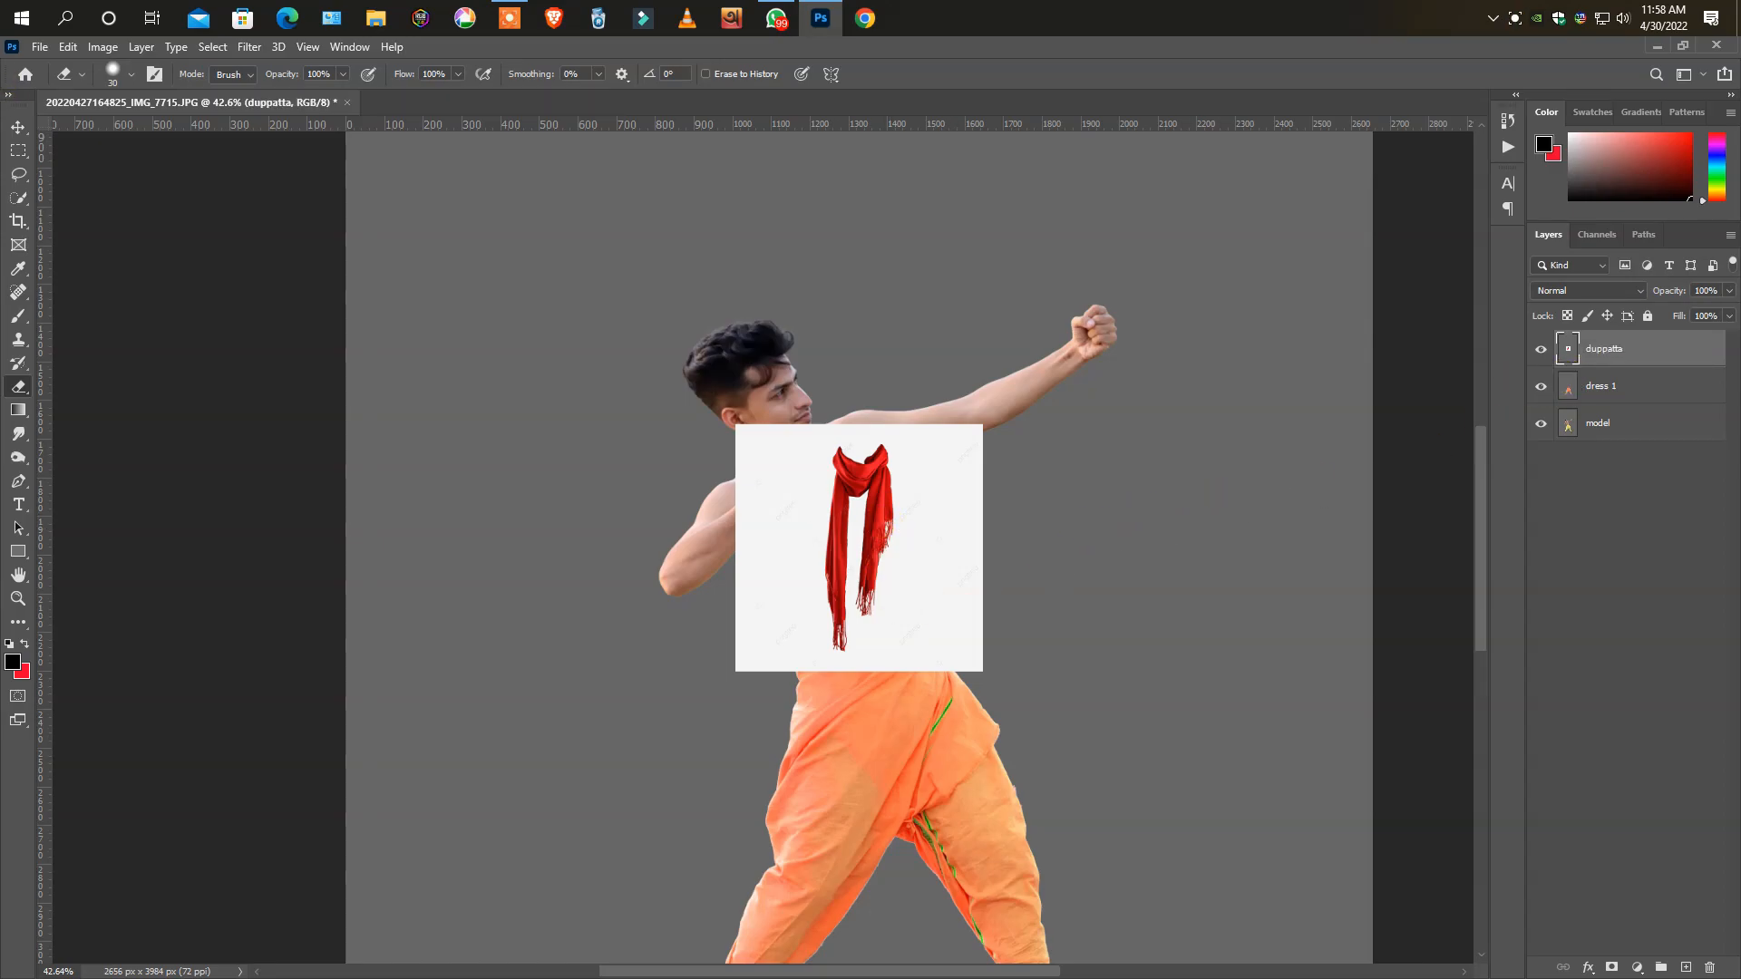
- Enlarge the duppatta layer over the man's torso and commit the transform
click(19, 127)
mouse_move(982, 547)
mouse_down()
mouse_move(1030, 516)
mouse_move(1166, 540)
mouse_up()
click(898, 74)
- Remove the white background around the red scarf with the Magic Eraser at tolerance 32
click(18, 386)
click(95, 426)
click(661, 519)
scroll(812, 791, up, 8)
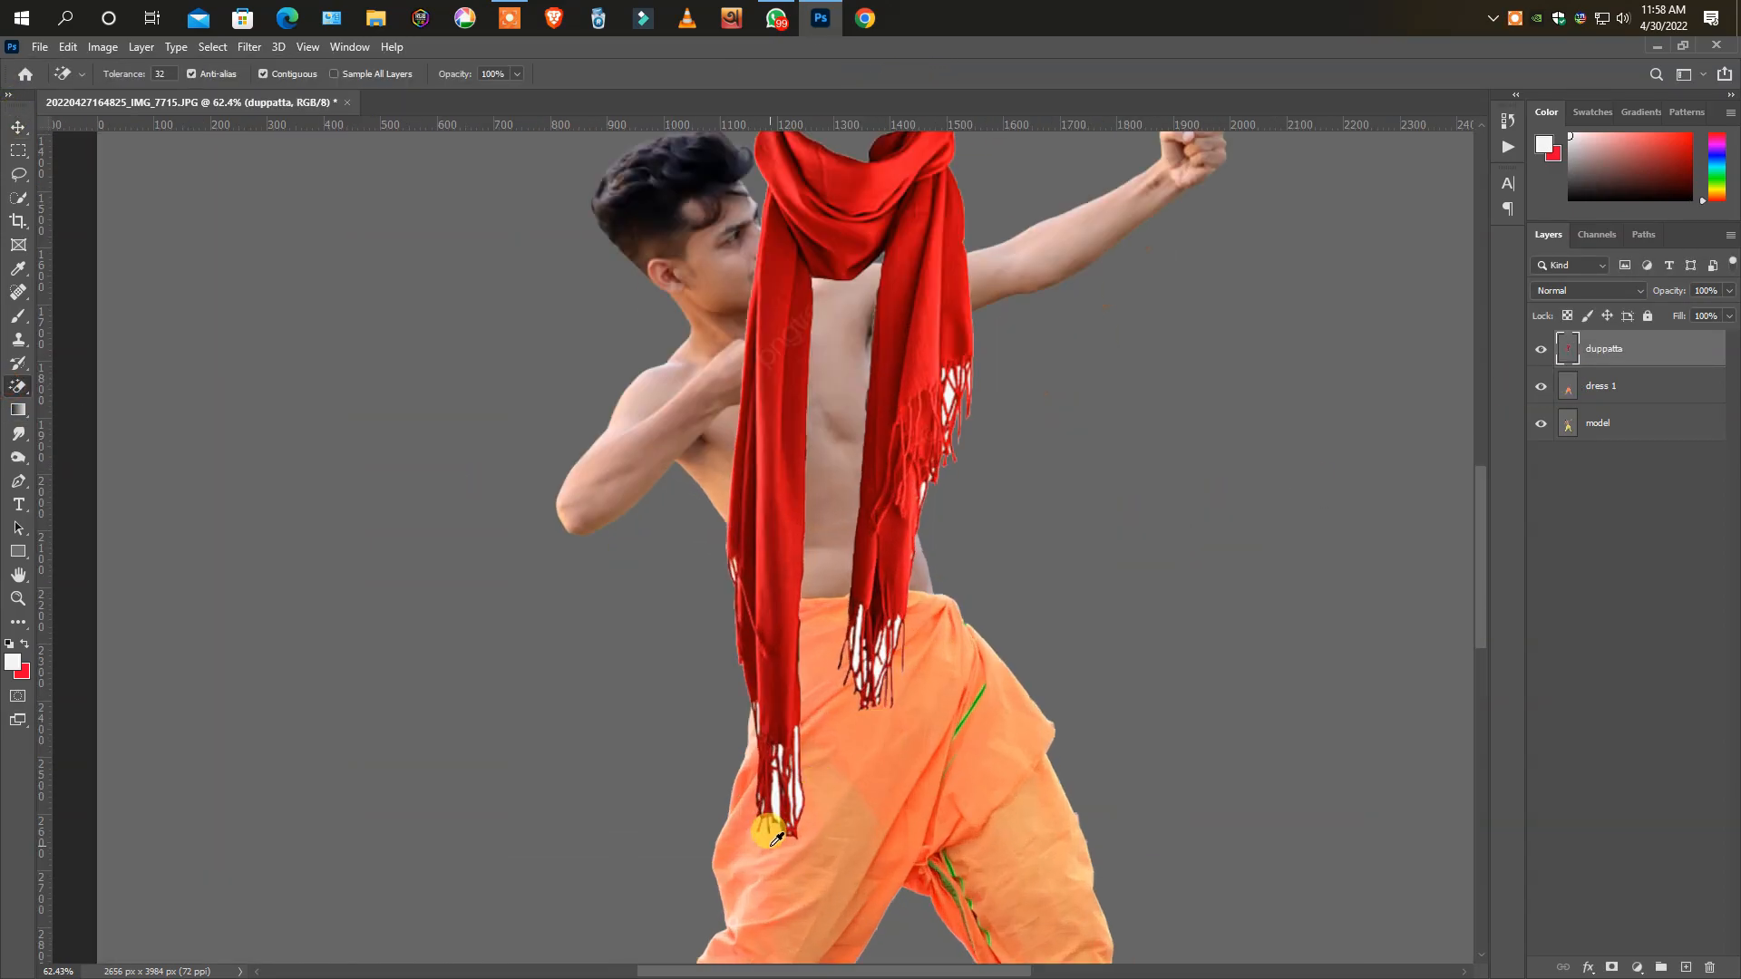
- Load the scarf's outline as a selection and open it in Select and Mask
click(19, 153)
click(708, 74)
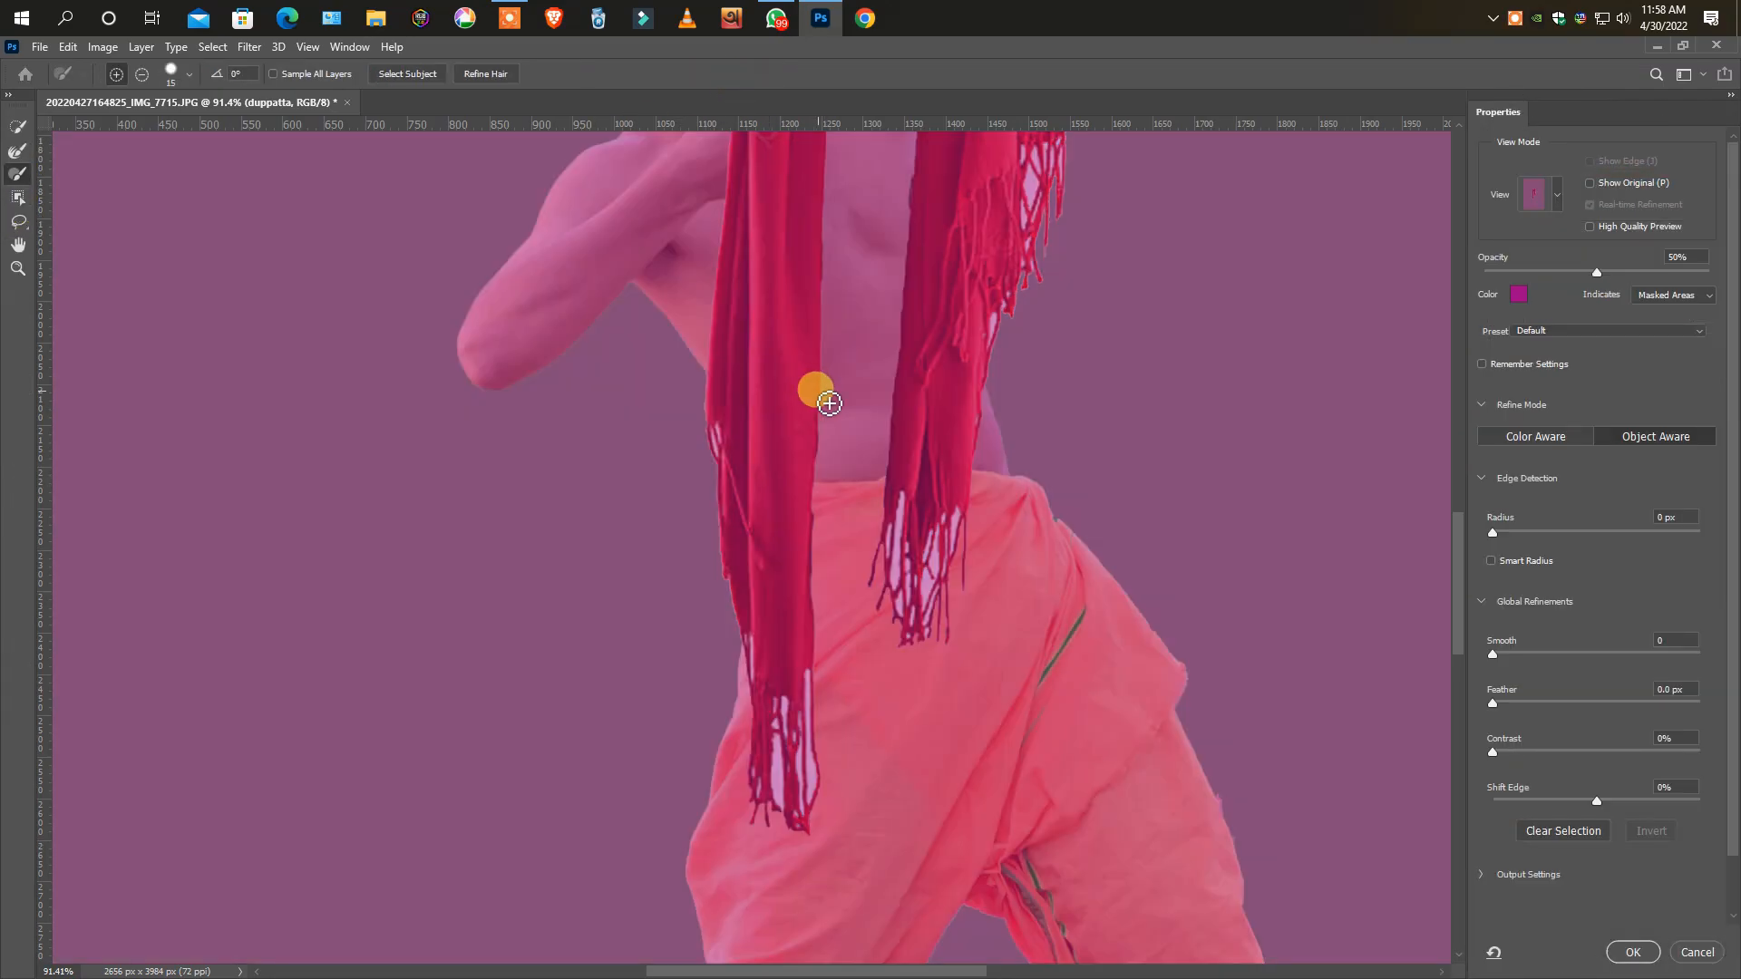
click(1682, 960)
key(ctrl+alt+r)
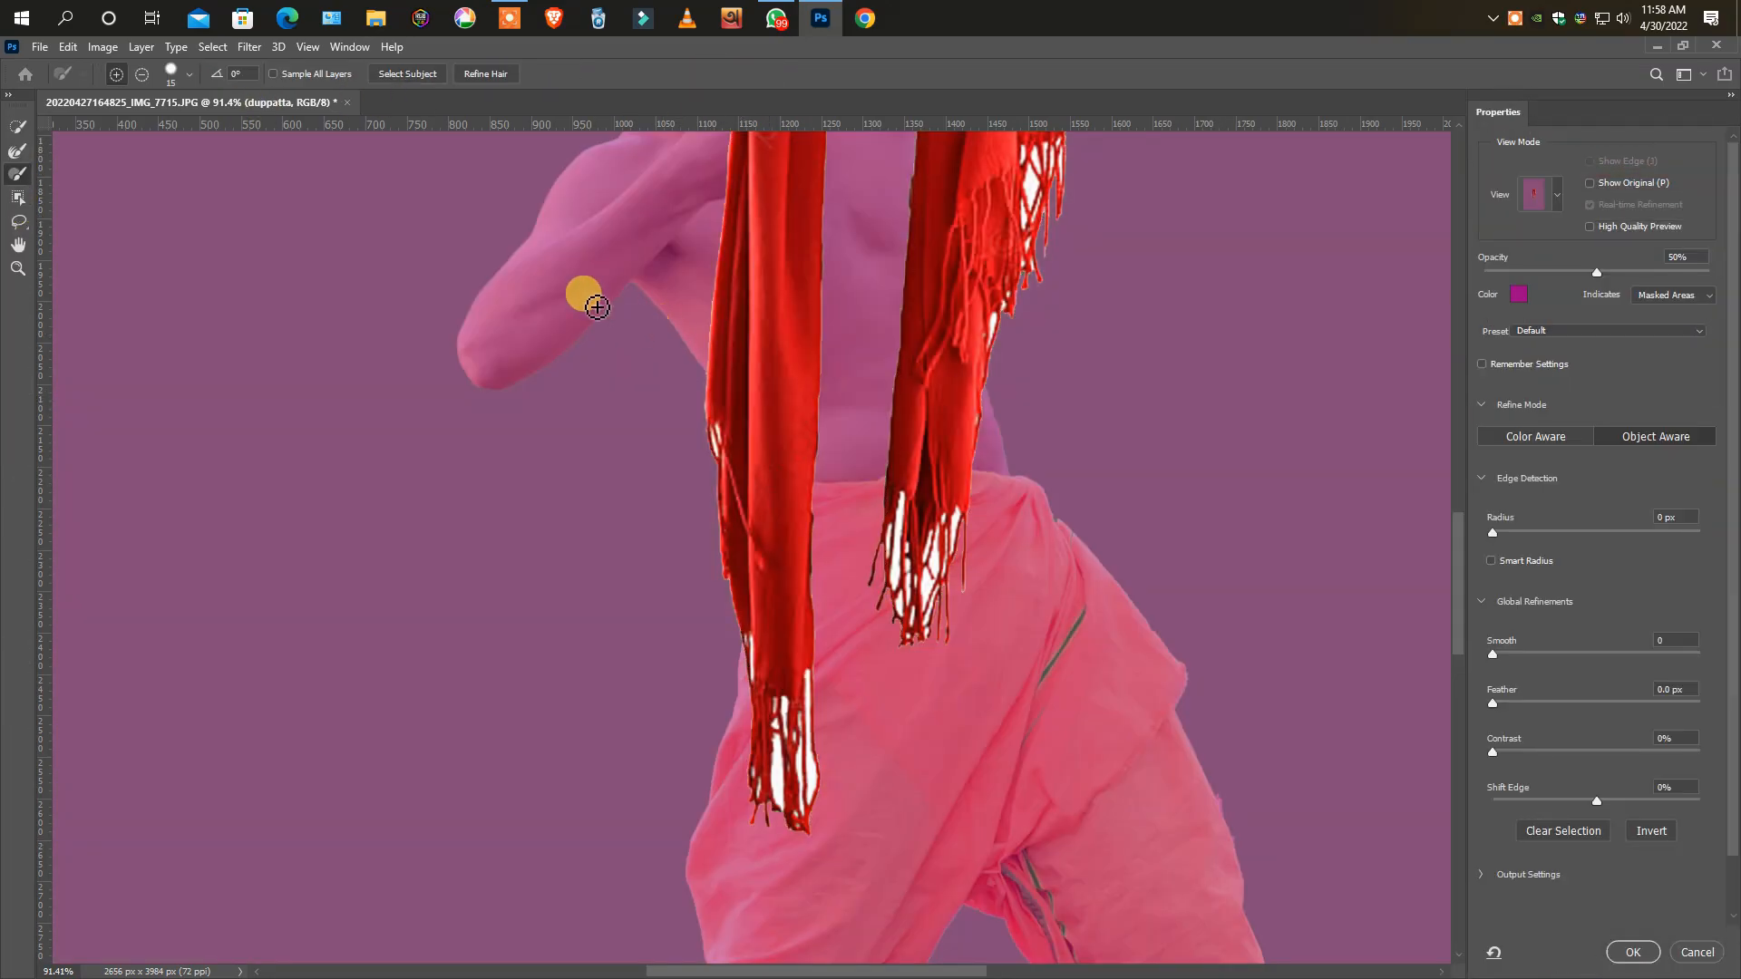
- Refine the edges around the scarf's fringes, accept the selection and apply it as a layer mask
drag(779, 724, 803, 701)
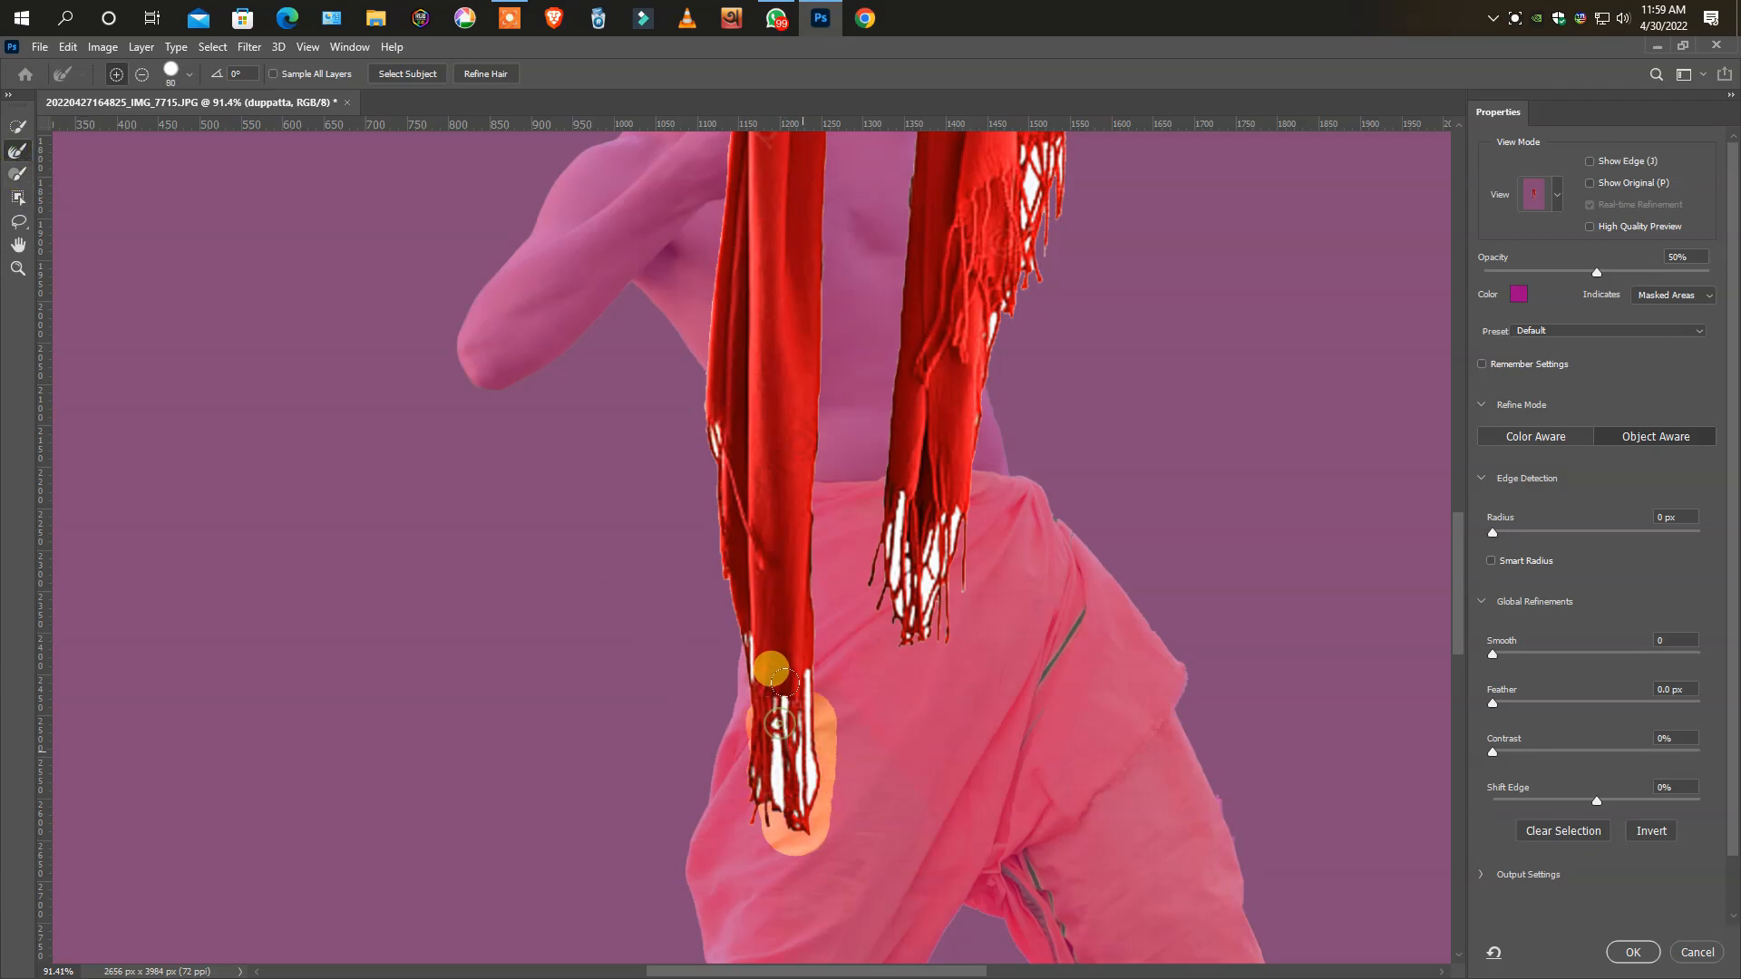
click(798, 789)
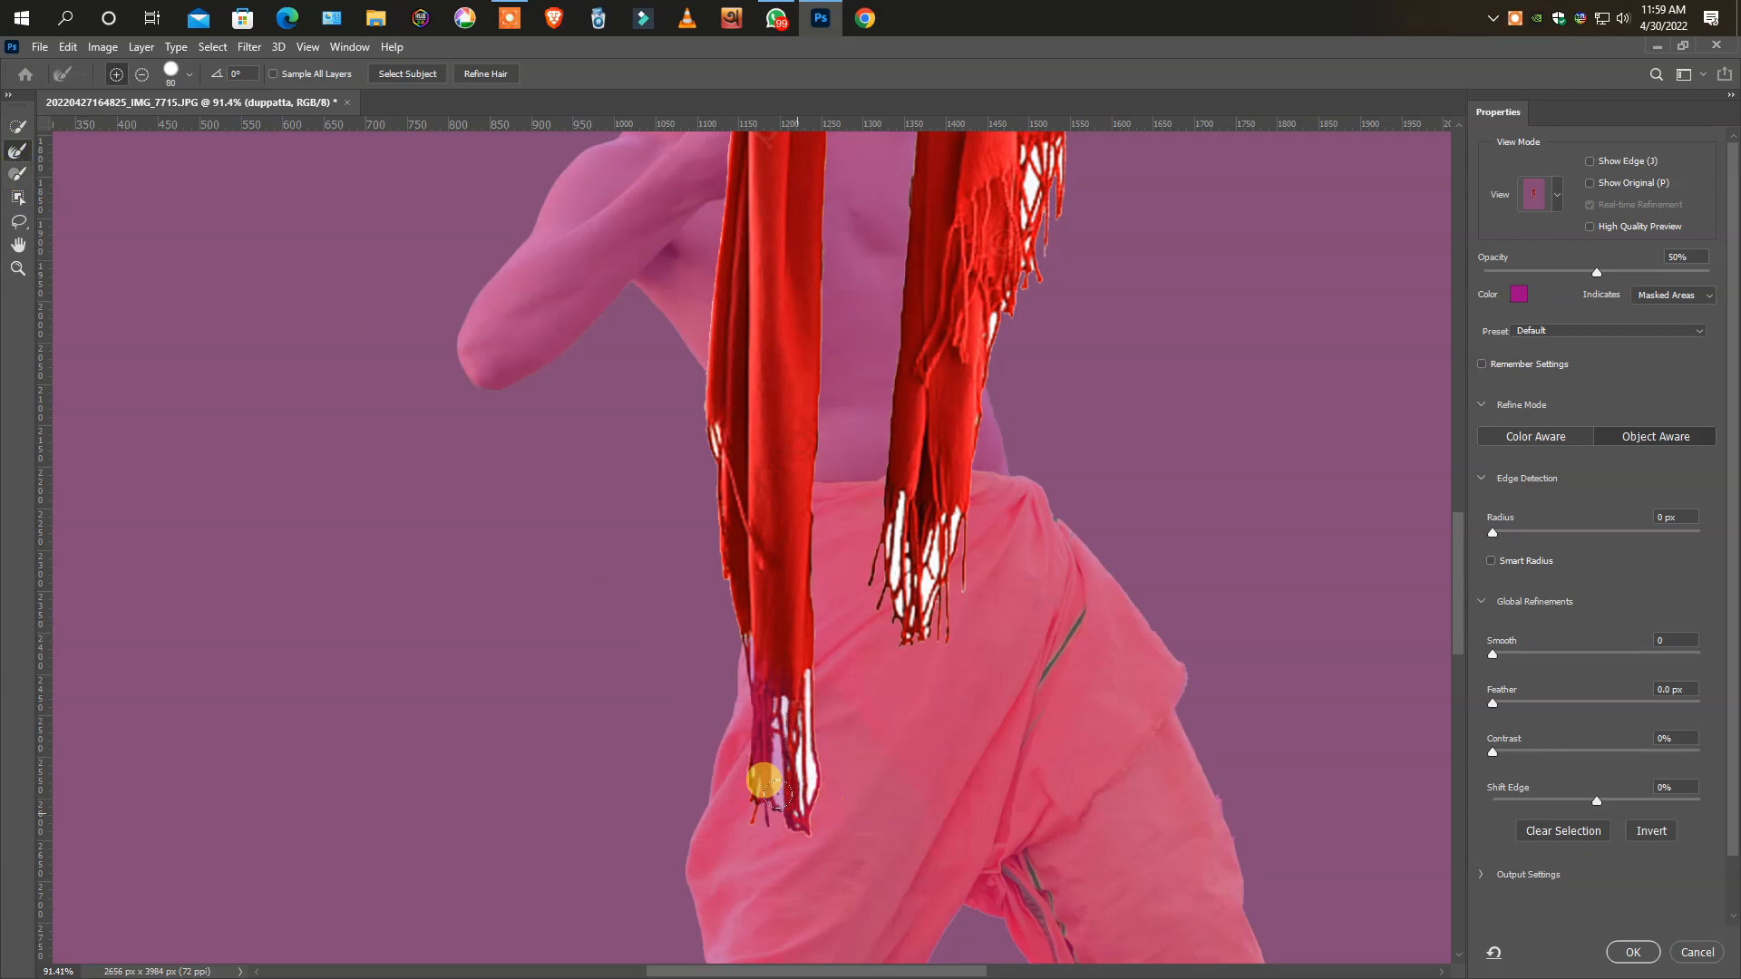
drag(938, 536, 929, 682)
click(1020, 259)
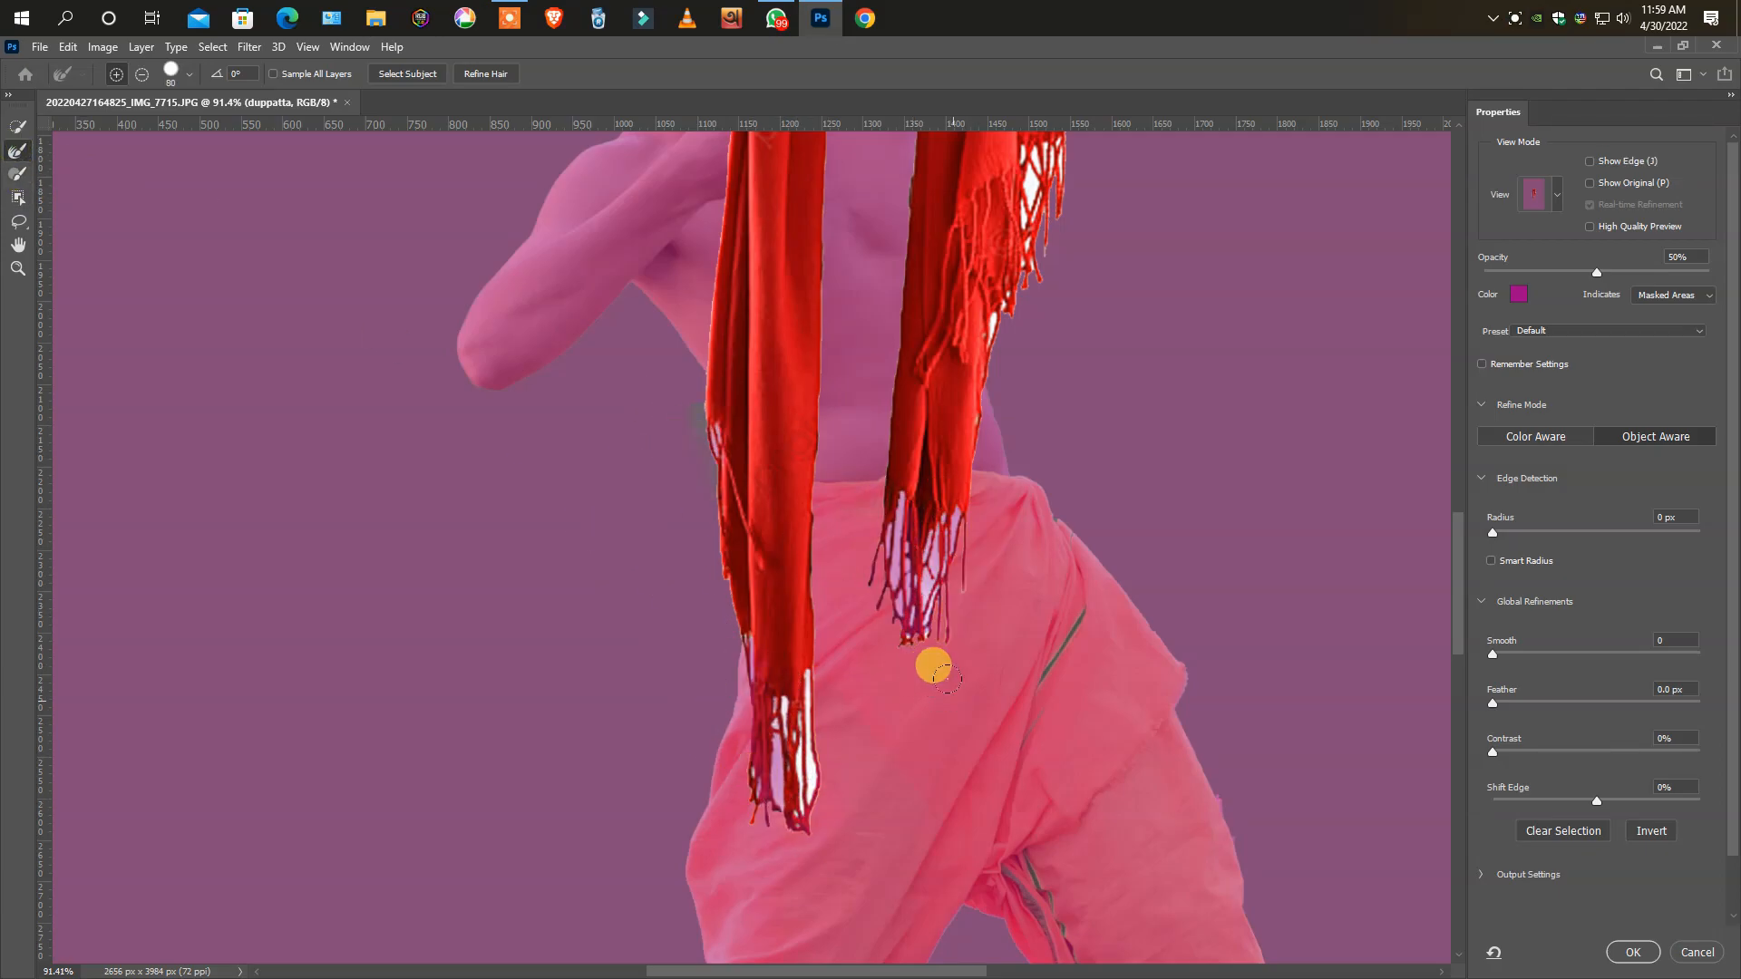
scroll(987, 420, down, 3)
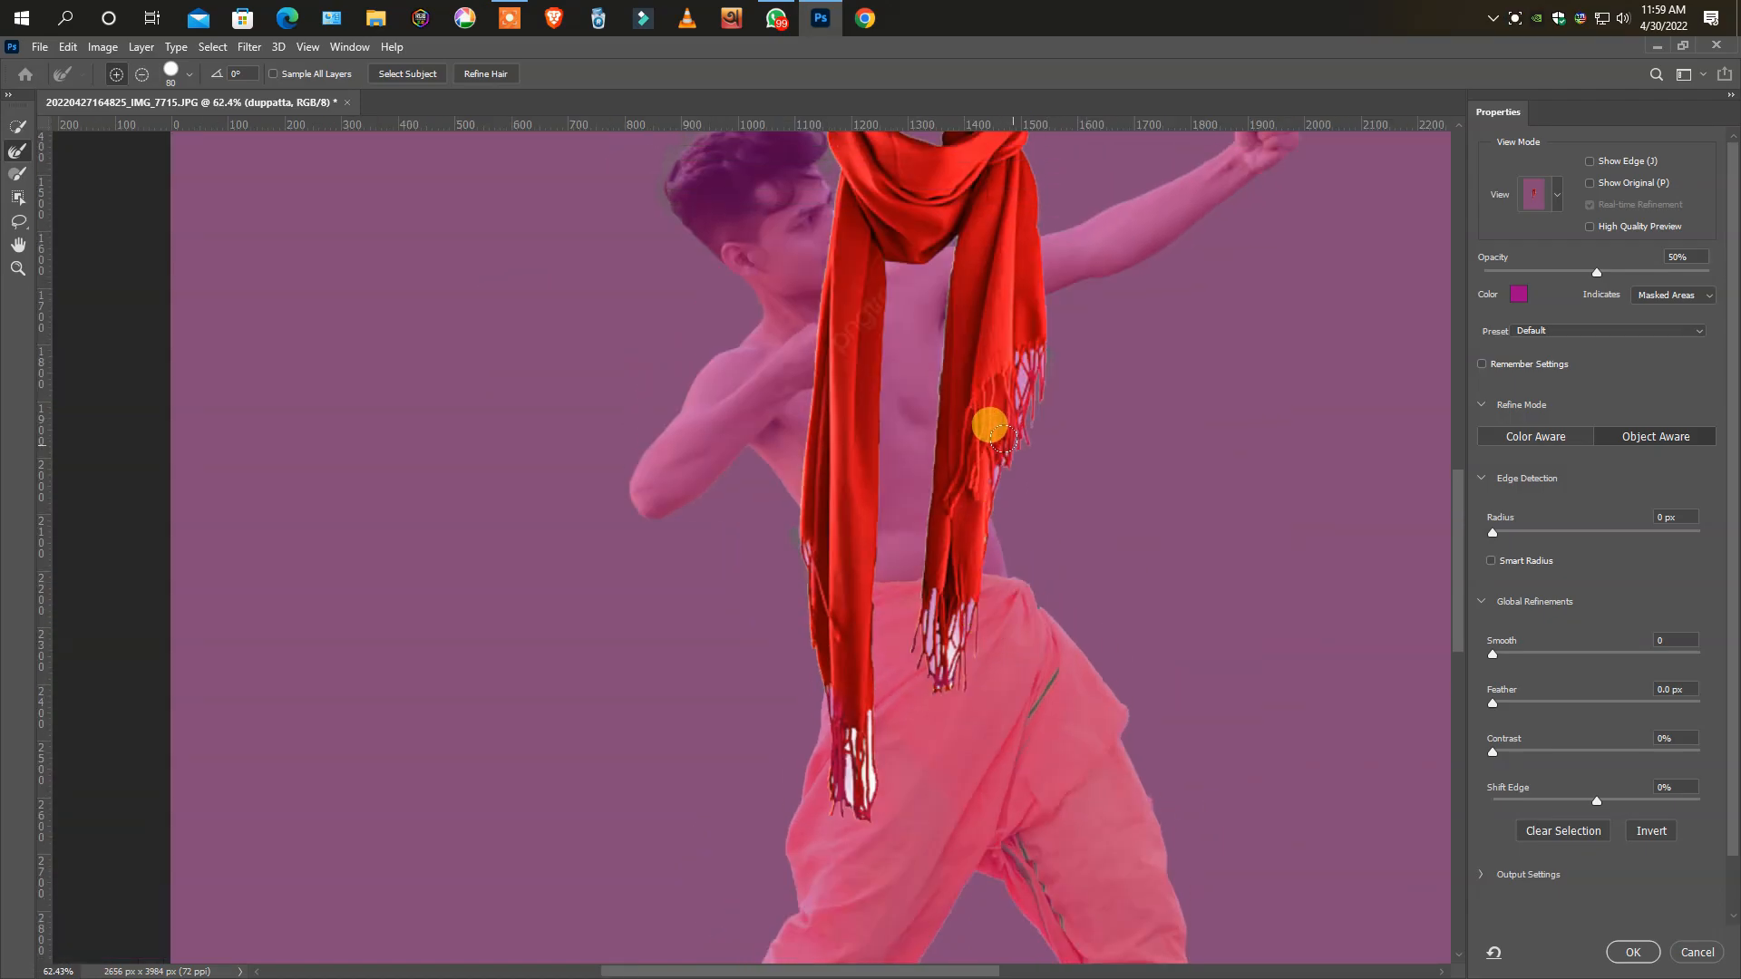
click(1624, 950)
click(1610, 967)
scroll(1110, 644, down, 4)
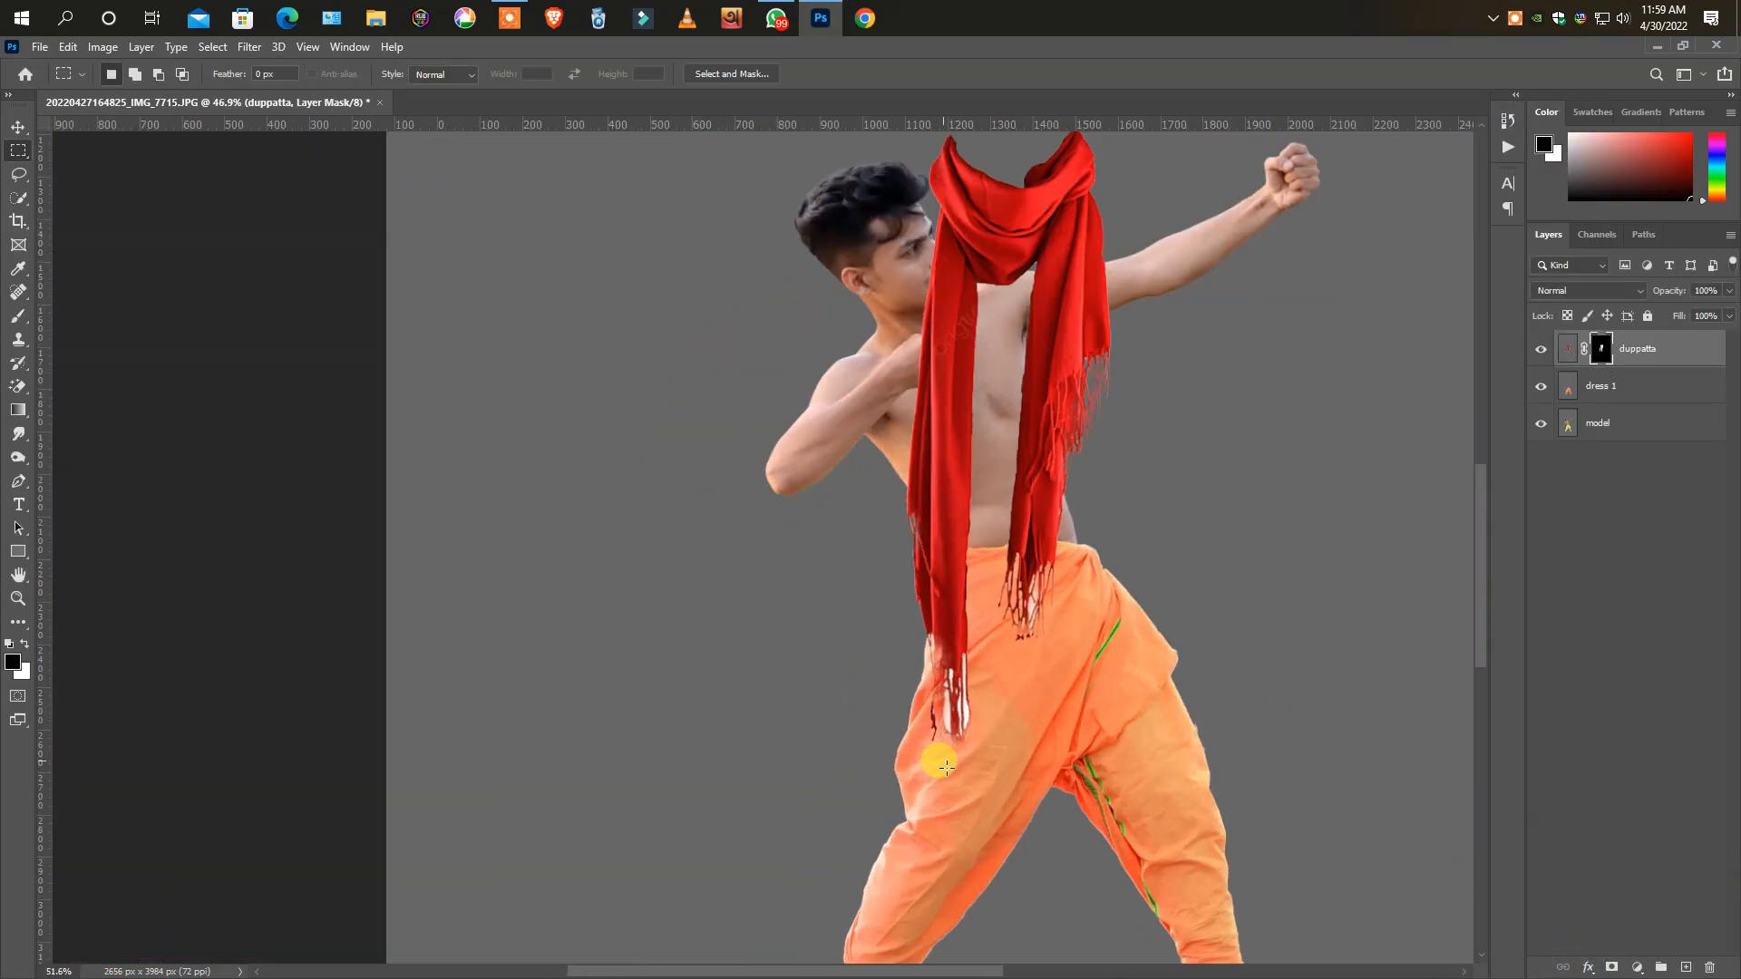
- Apply the layer mask on the duppatta layer permanently, ready for Magic Eraser work on the fringe
scroll(936, 745, up, 10)
click(16, 178)
scroll(932, 526, up, 5)
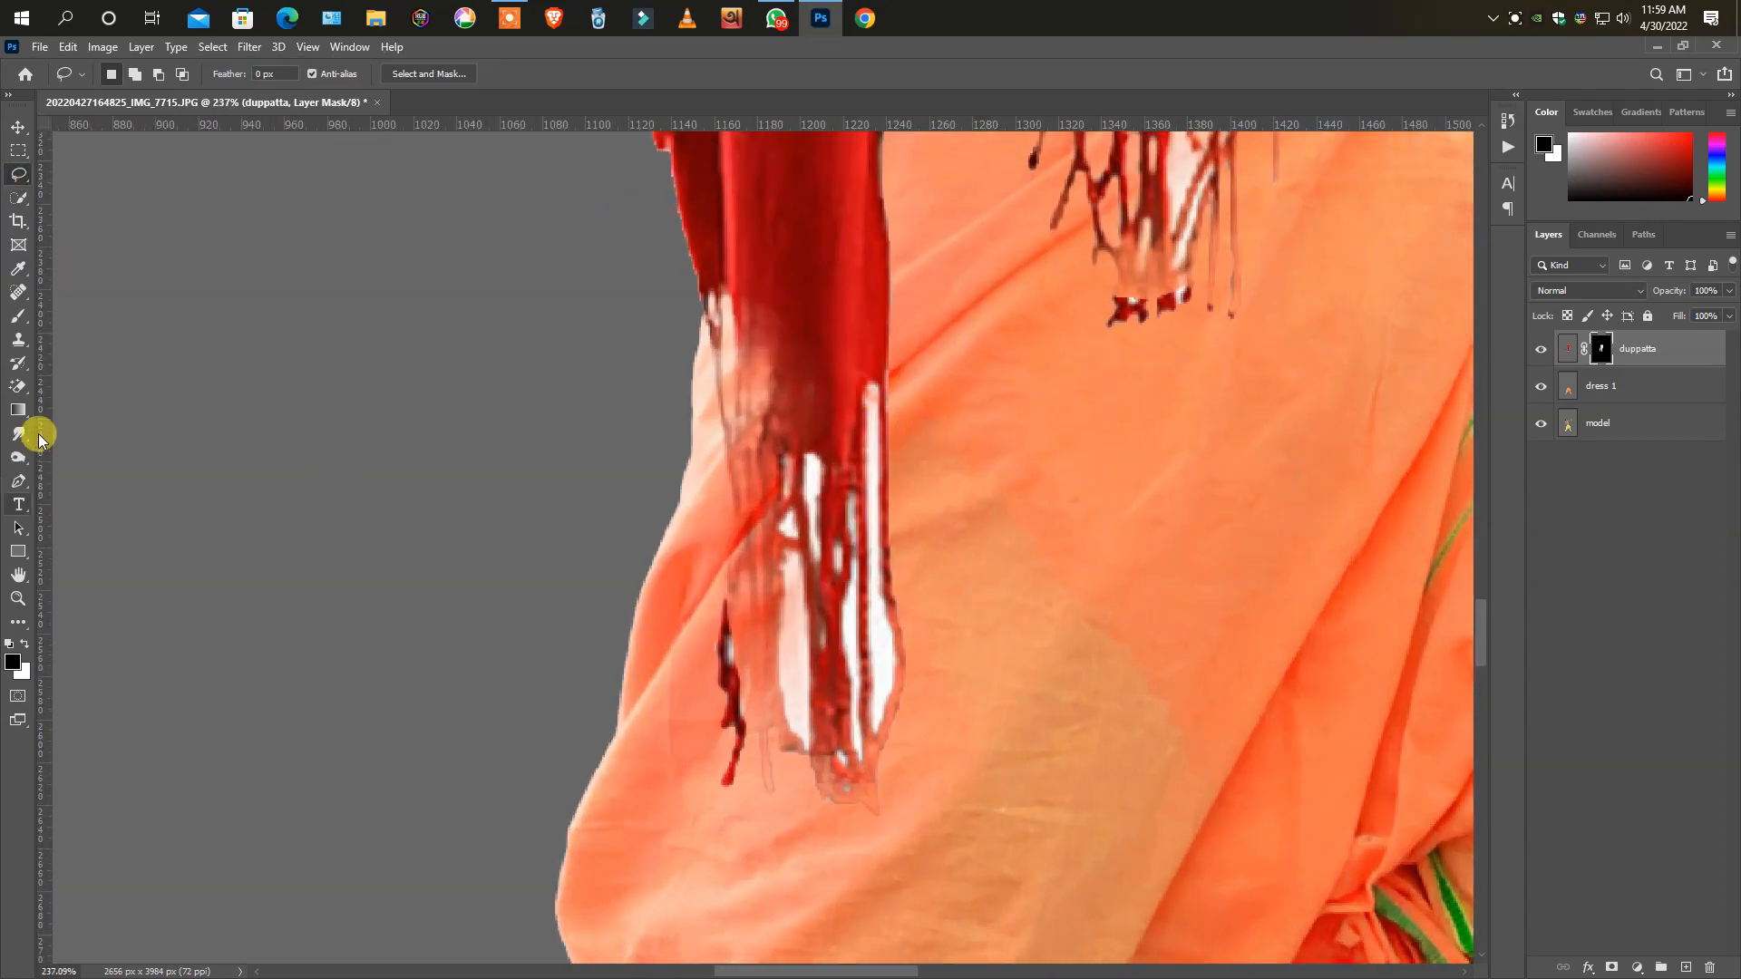
click(20, 388)
scroll(888, 639, up, 2)
click(926, 569)
key(Return)
right_click(1601, 349)
click(1606, 399)
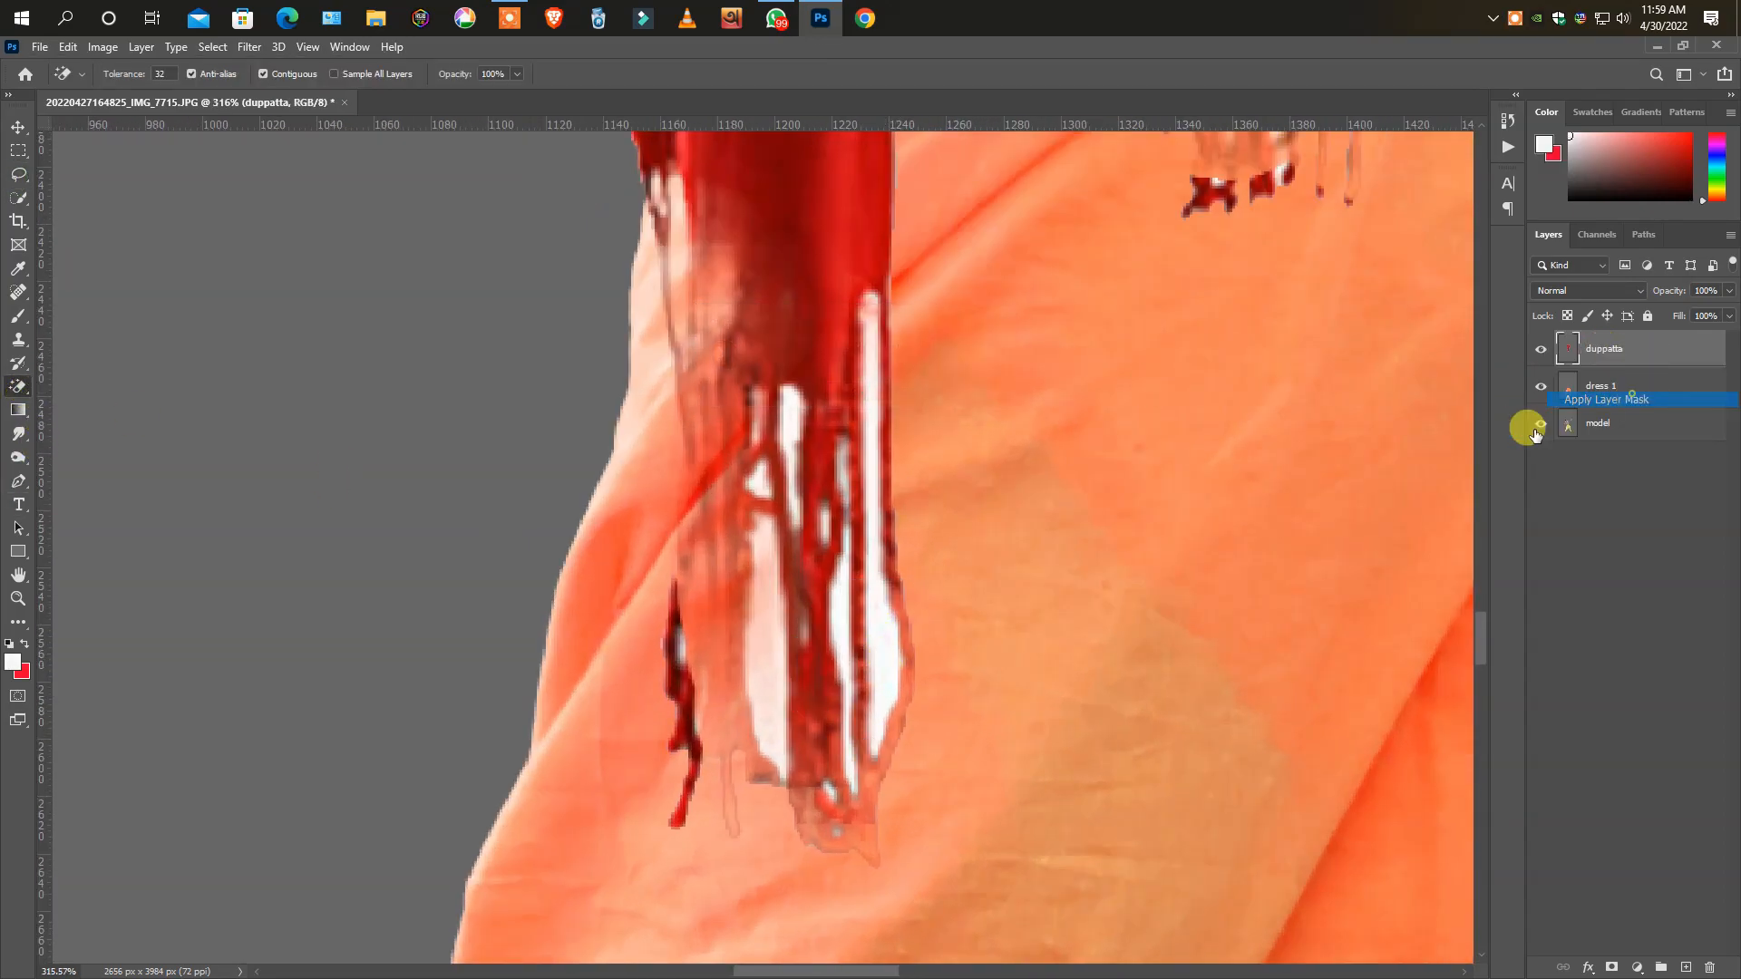
- Remove the remaining white gaps between the threads of both scarf fringes with the Magic Eraser
click(892, 639)
click(832, 634)
click(766, 635)
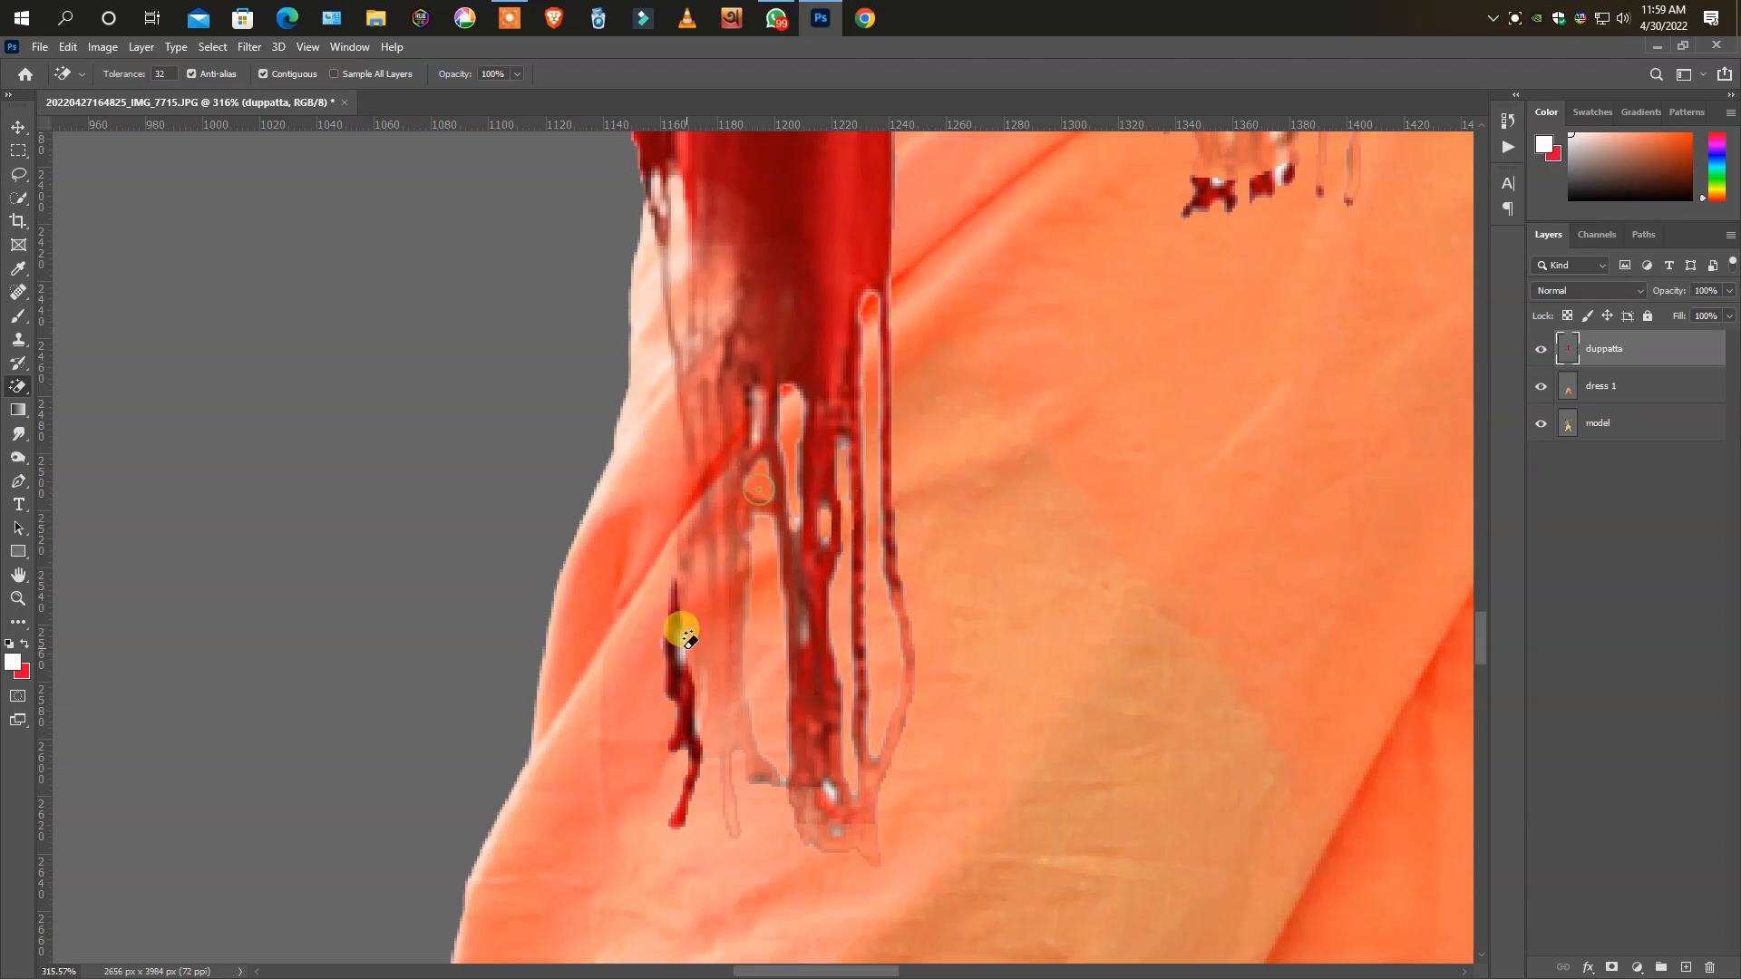
scroll(691, 638, down, 5)
scroll(939, 634, up, 5)
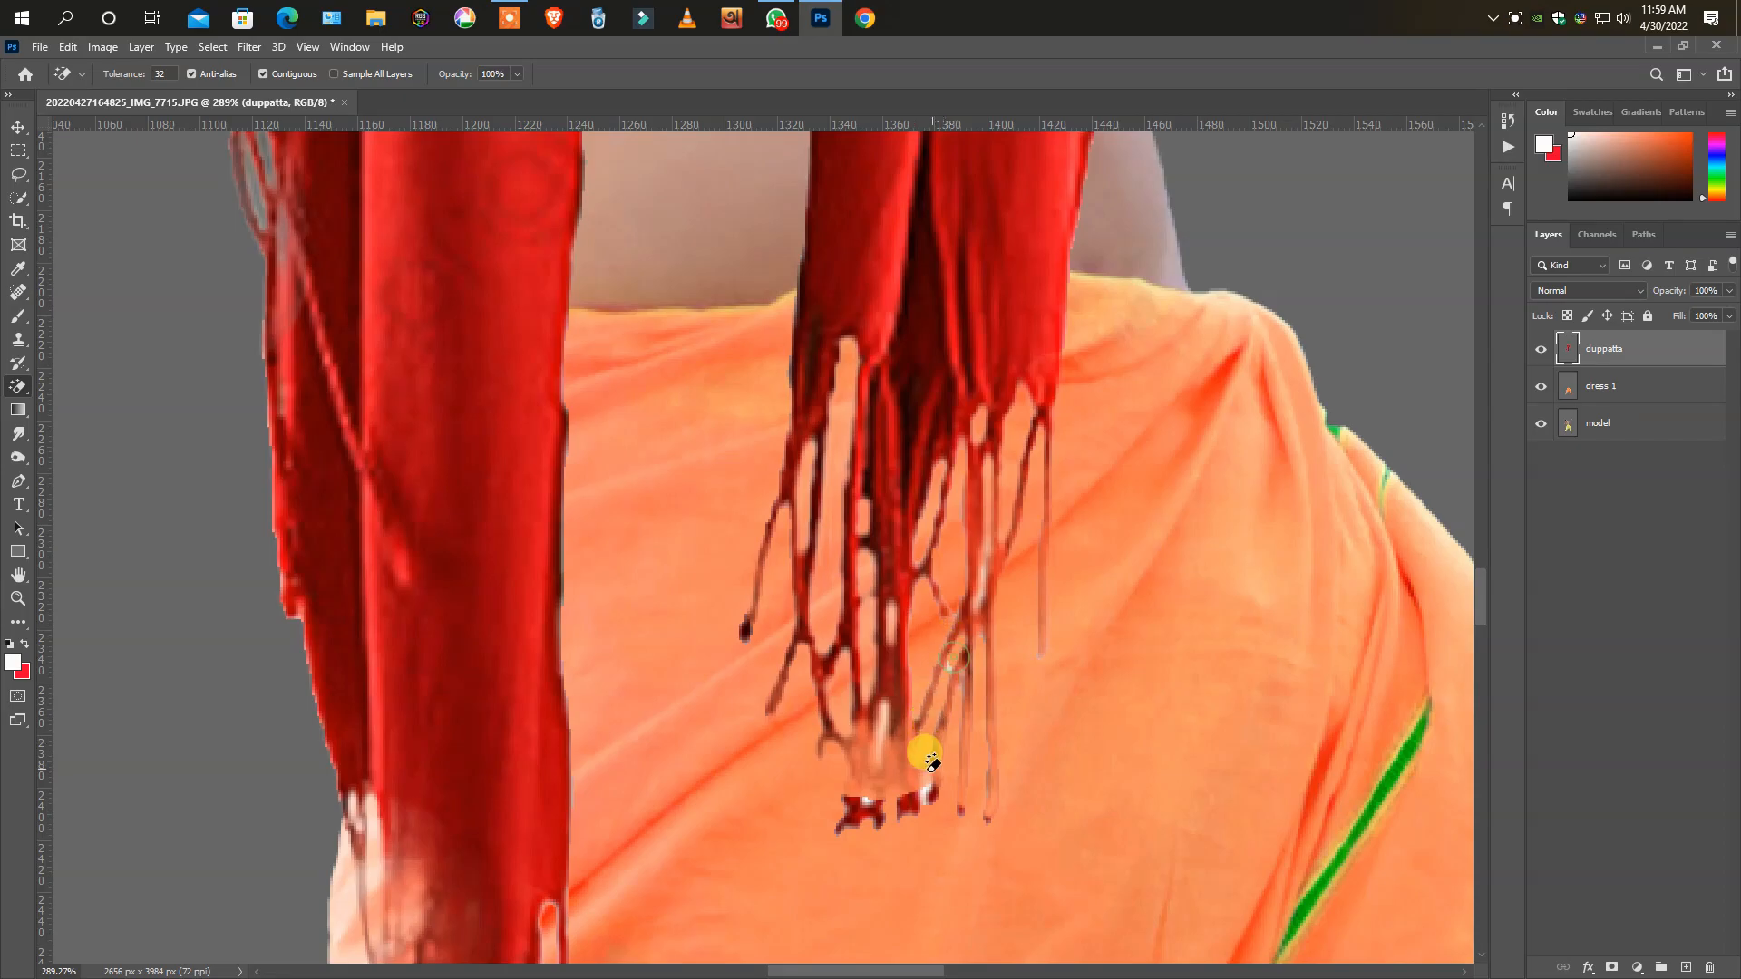
- Erase the stray dark remnants below the scarf's fringes with a soft Eraser
click(16, 375)
drag(906, 816, 851, 789)
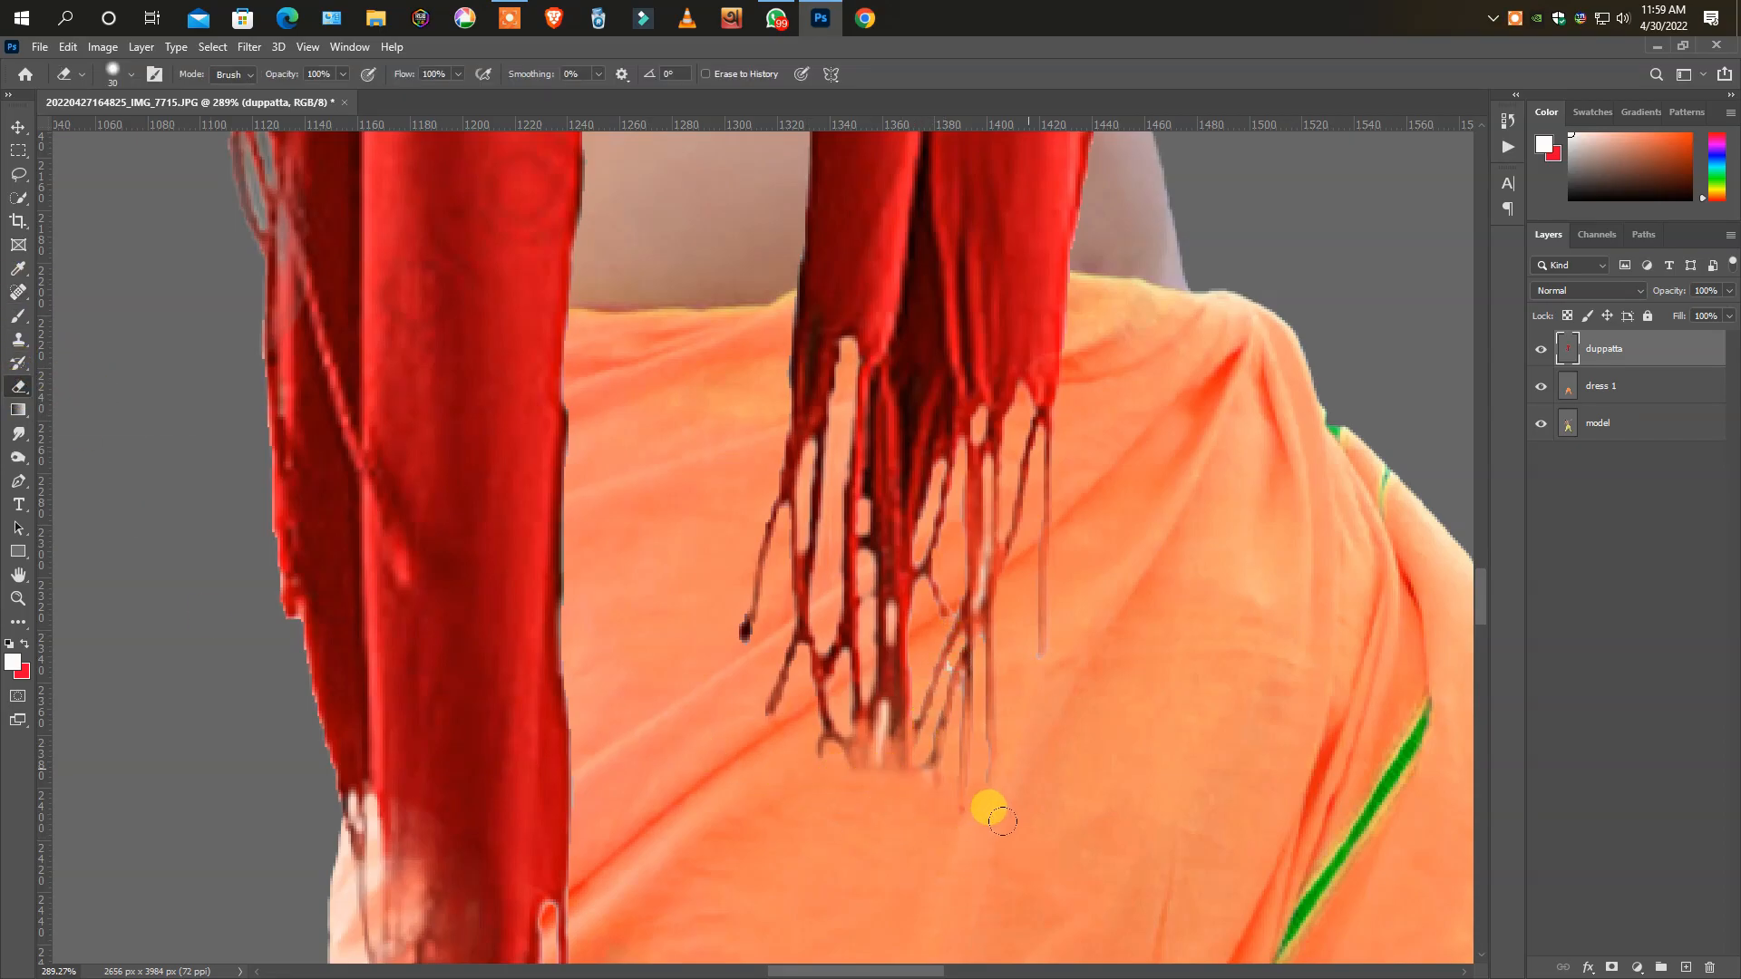
scroll(675, 749, down, 5)
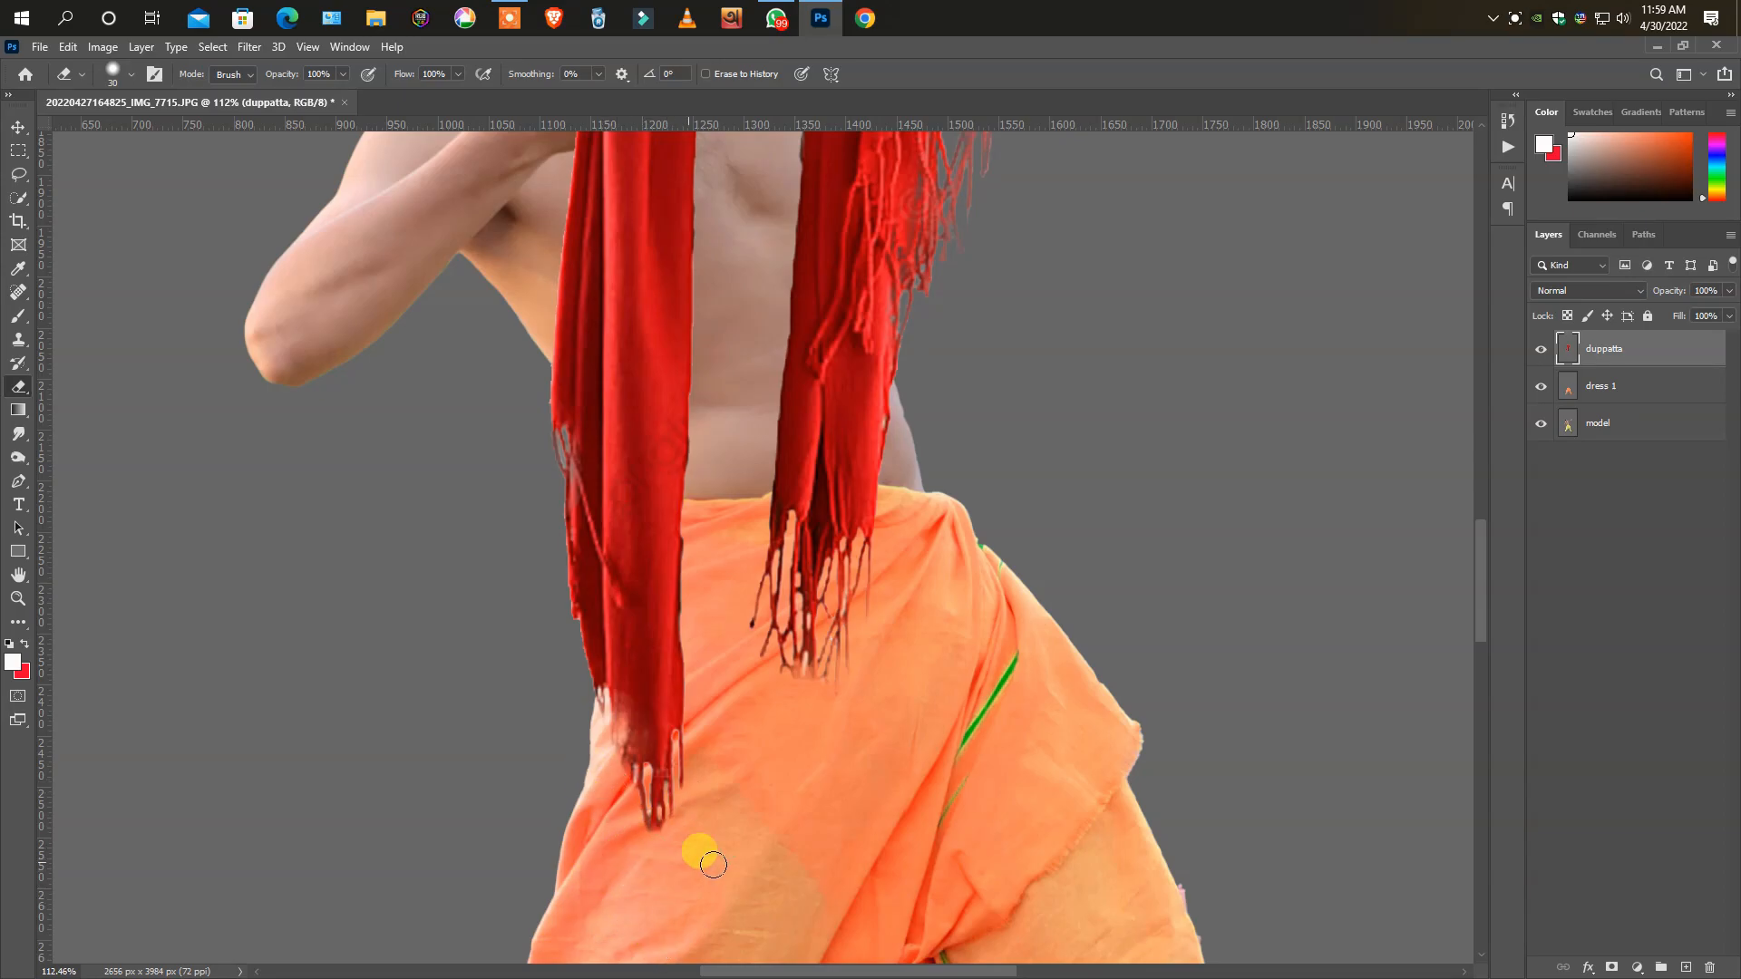
- Move the scarf down to the man's waist and shrink it to hang over the trousers
scroll(646, 859, down, 4)
click(33, 136)
drag(806, 529, 793, 753)
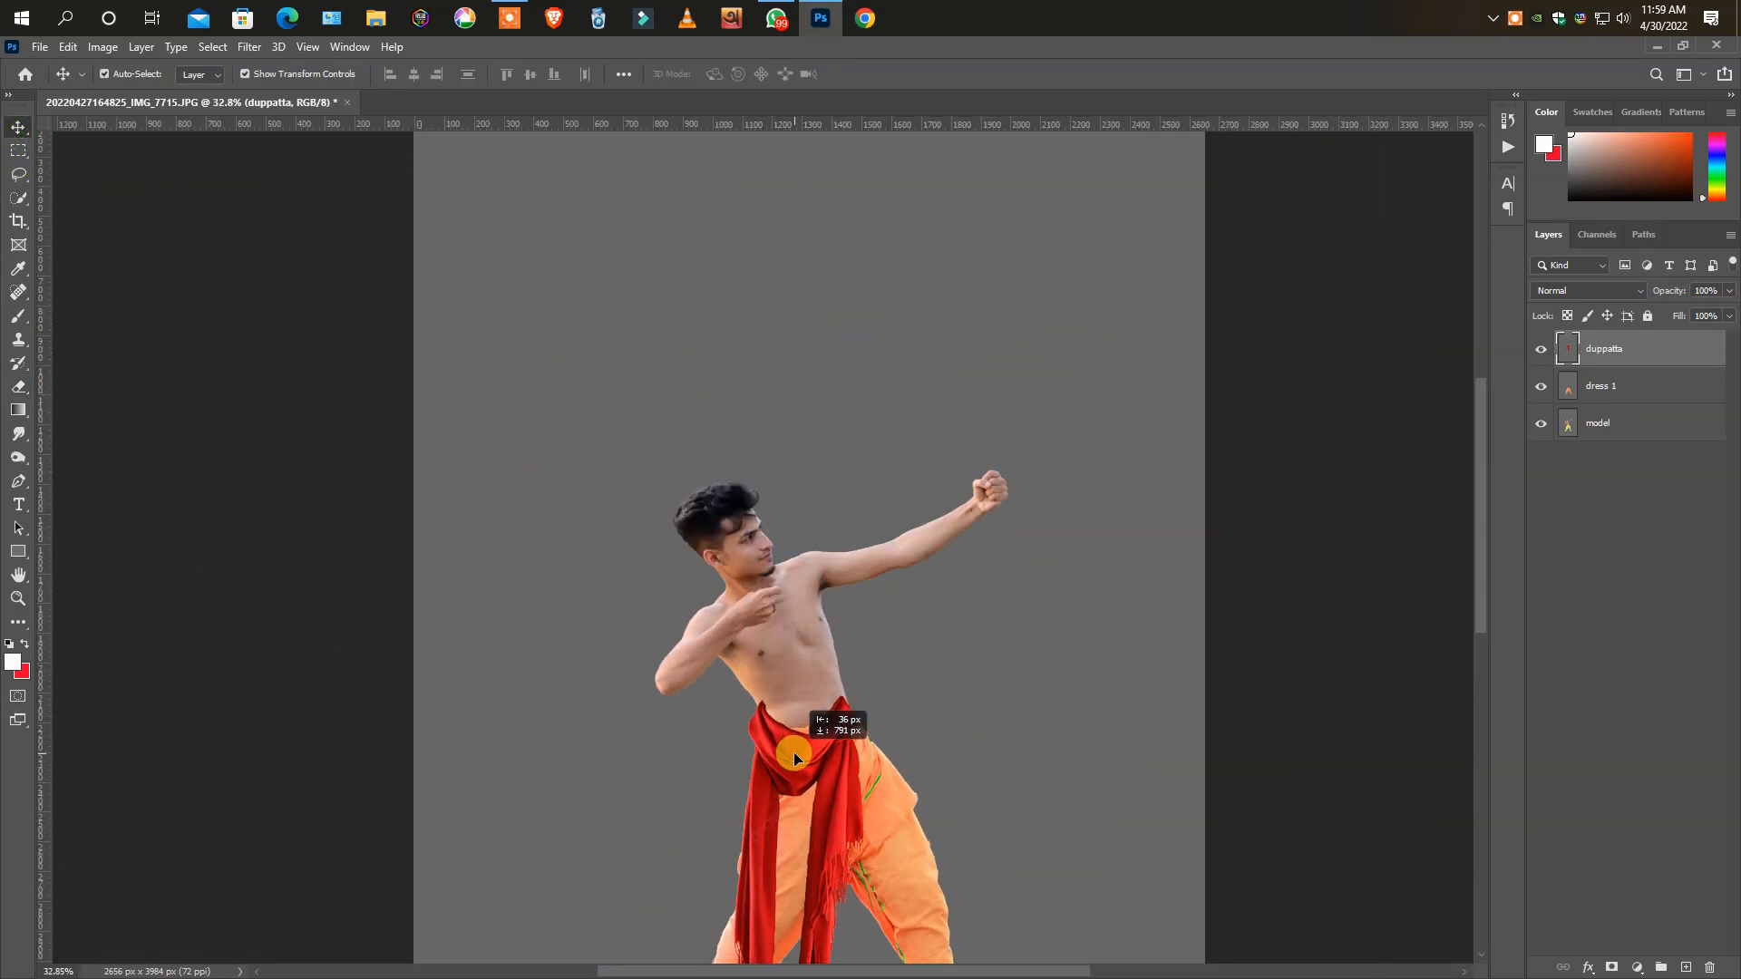
scroll(792, 752, down, 2)
scroll(787, 611, up, 5)
drag(681, 459, 768, 563)
click(898, 73)
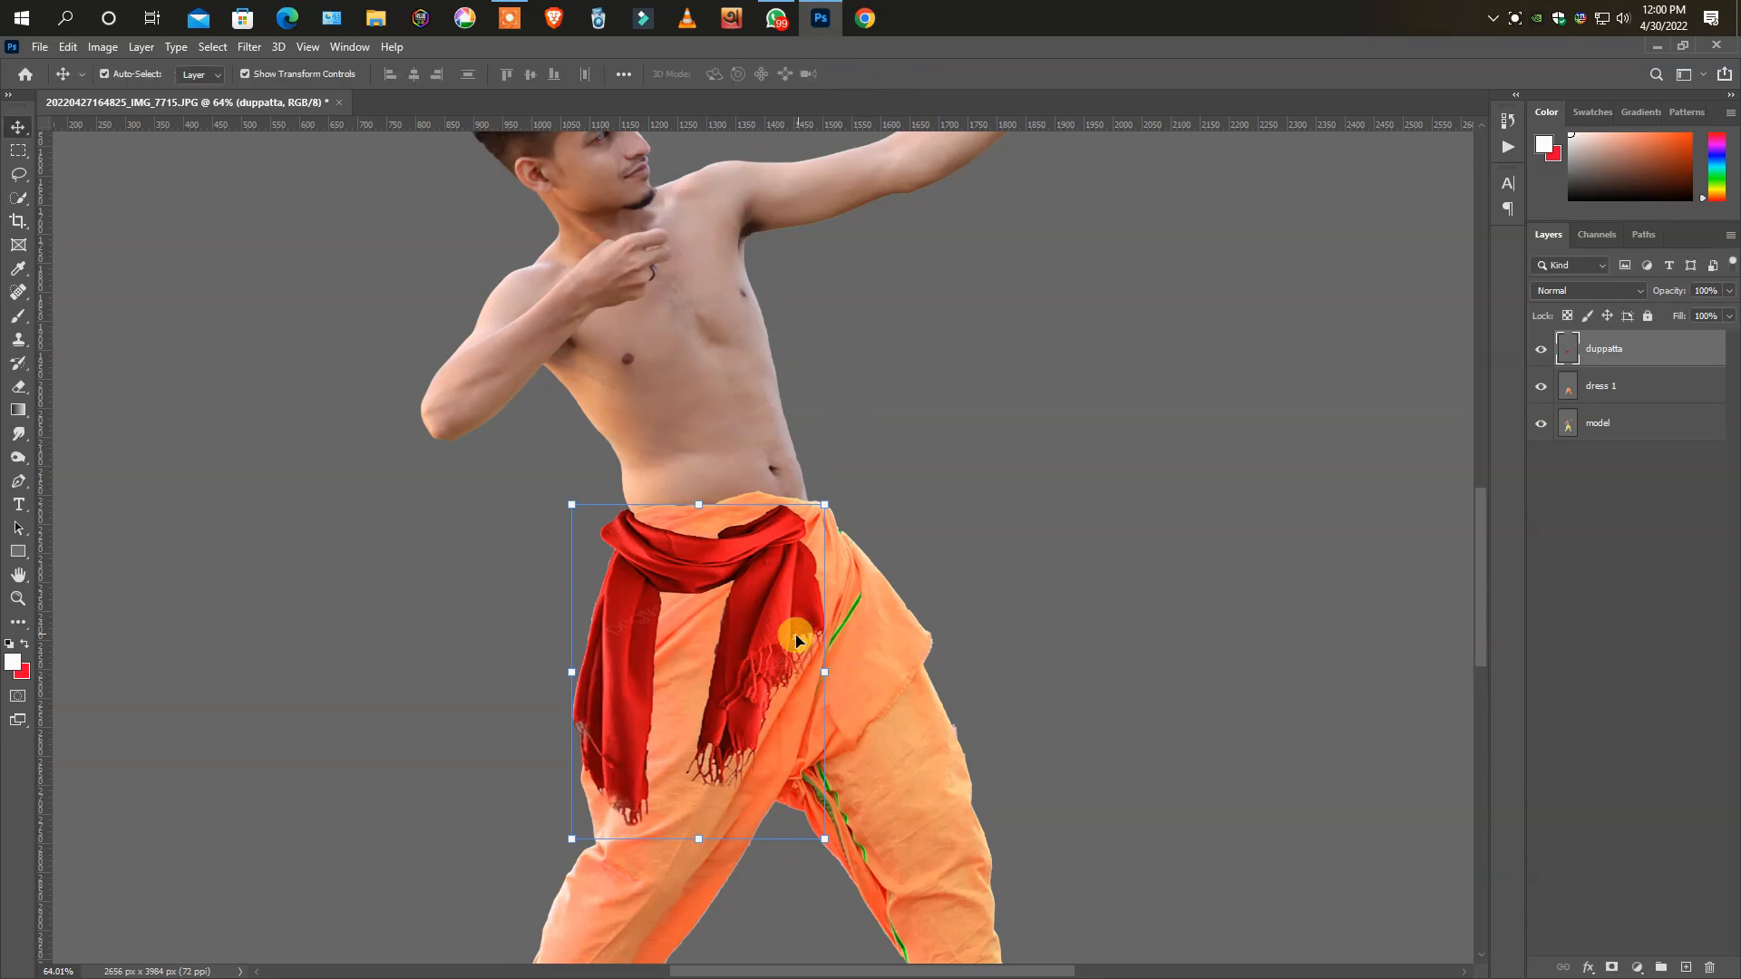
- Skew and lengthen the scarf so both tails slant down and away from the waist
click(18, 175)
click(18, 122)
drag(696, 839, 580, 935)
drag(764, 545, 768, 545)
key(Return)
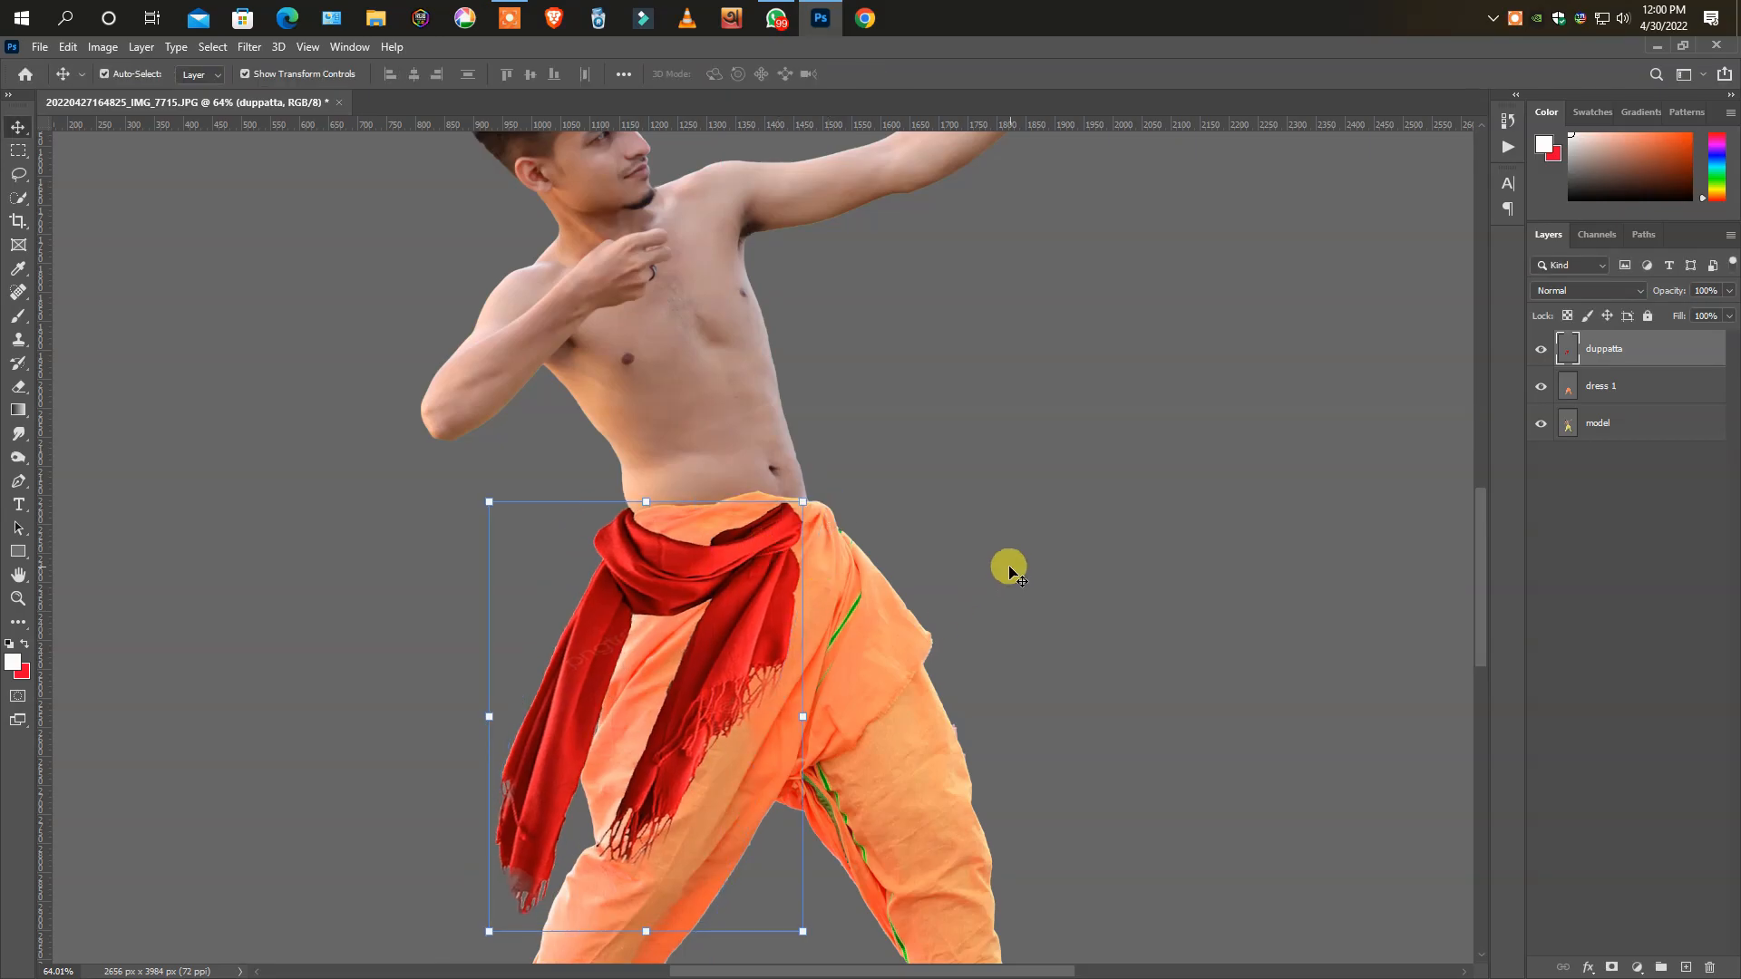
- Puppet Warp the scarf so its band reaches the far hip and the front tail hangs straighter
click(1010, 567)
scroll(694, 590, up, 4)
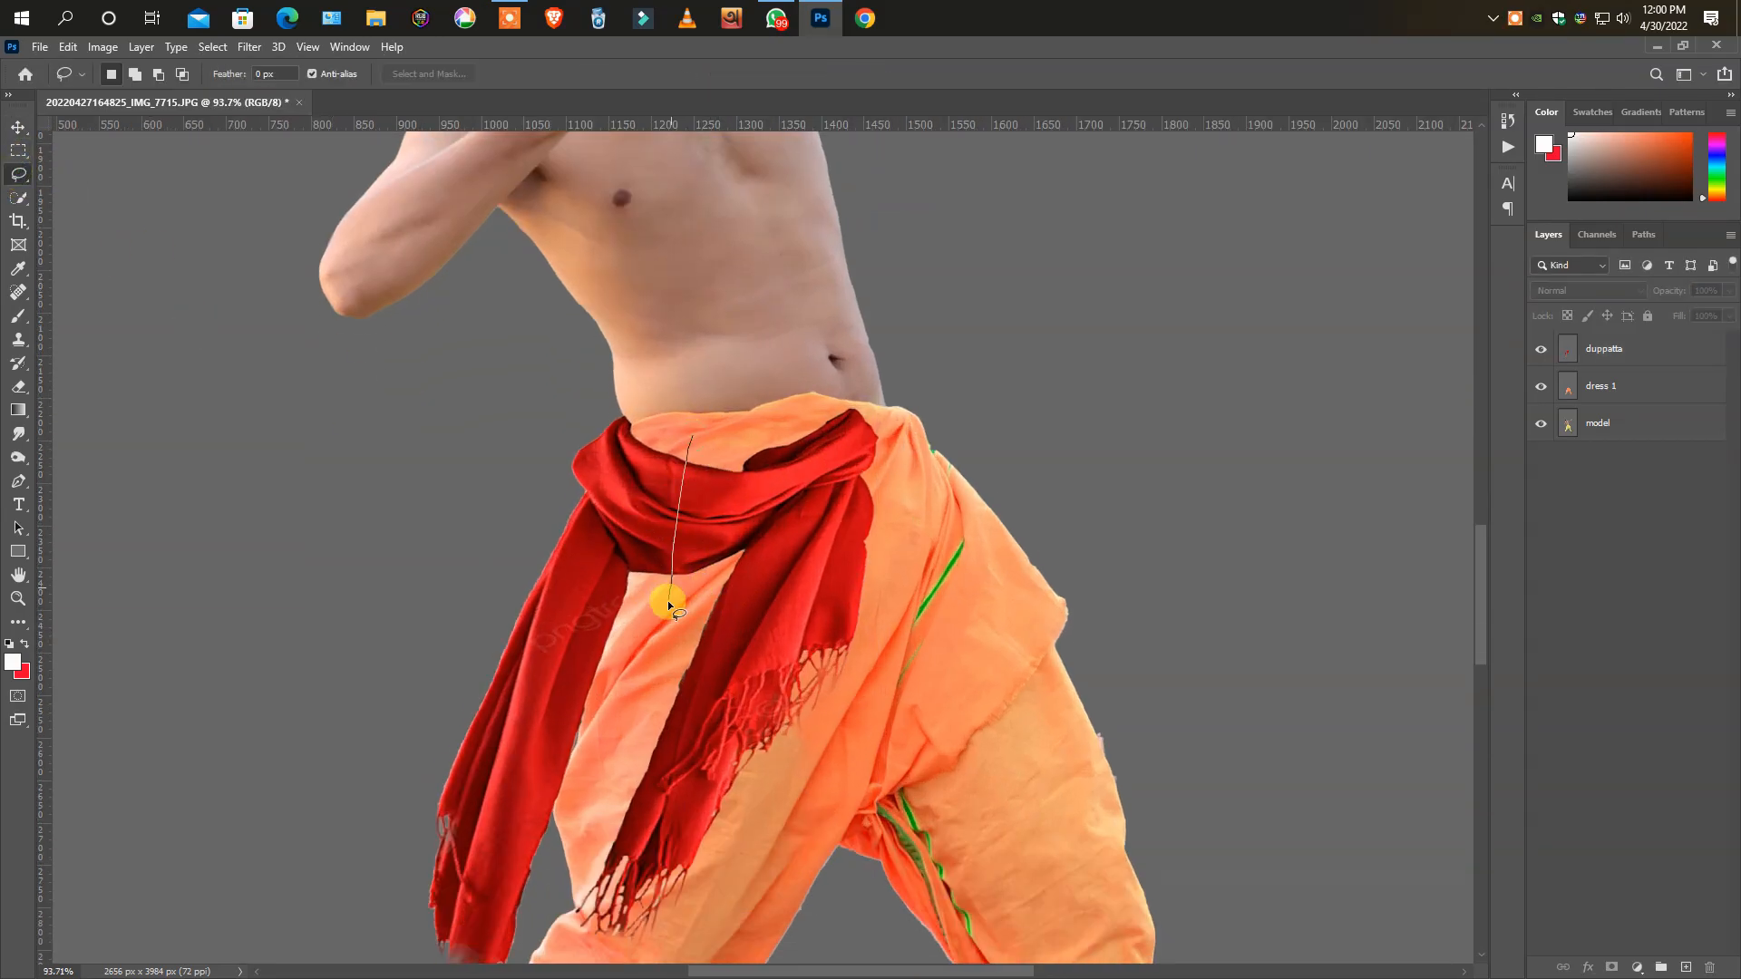
drag(789, 495, 829, 477)
click(69, 48)
click(102, 408)
click(891, 393)
drag(906, 428, 921, 439)
drag(743, 483, 683, 461)
drag(681, 575, 670, 572)
drag(686, 508, 672, 512)
drag(674, 547, 667, 547)
drag(892, 392, 884, 389)
drag(920, 438, 919, 407)
click(826, 73)
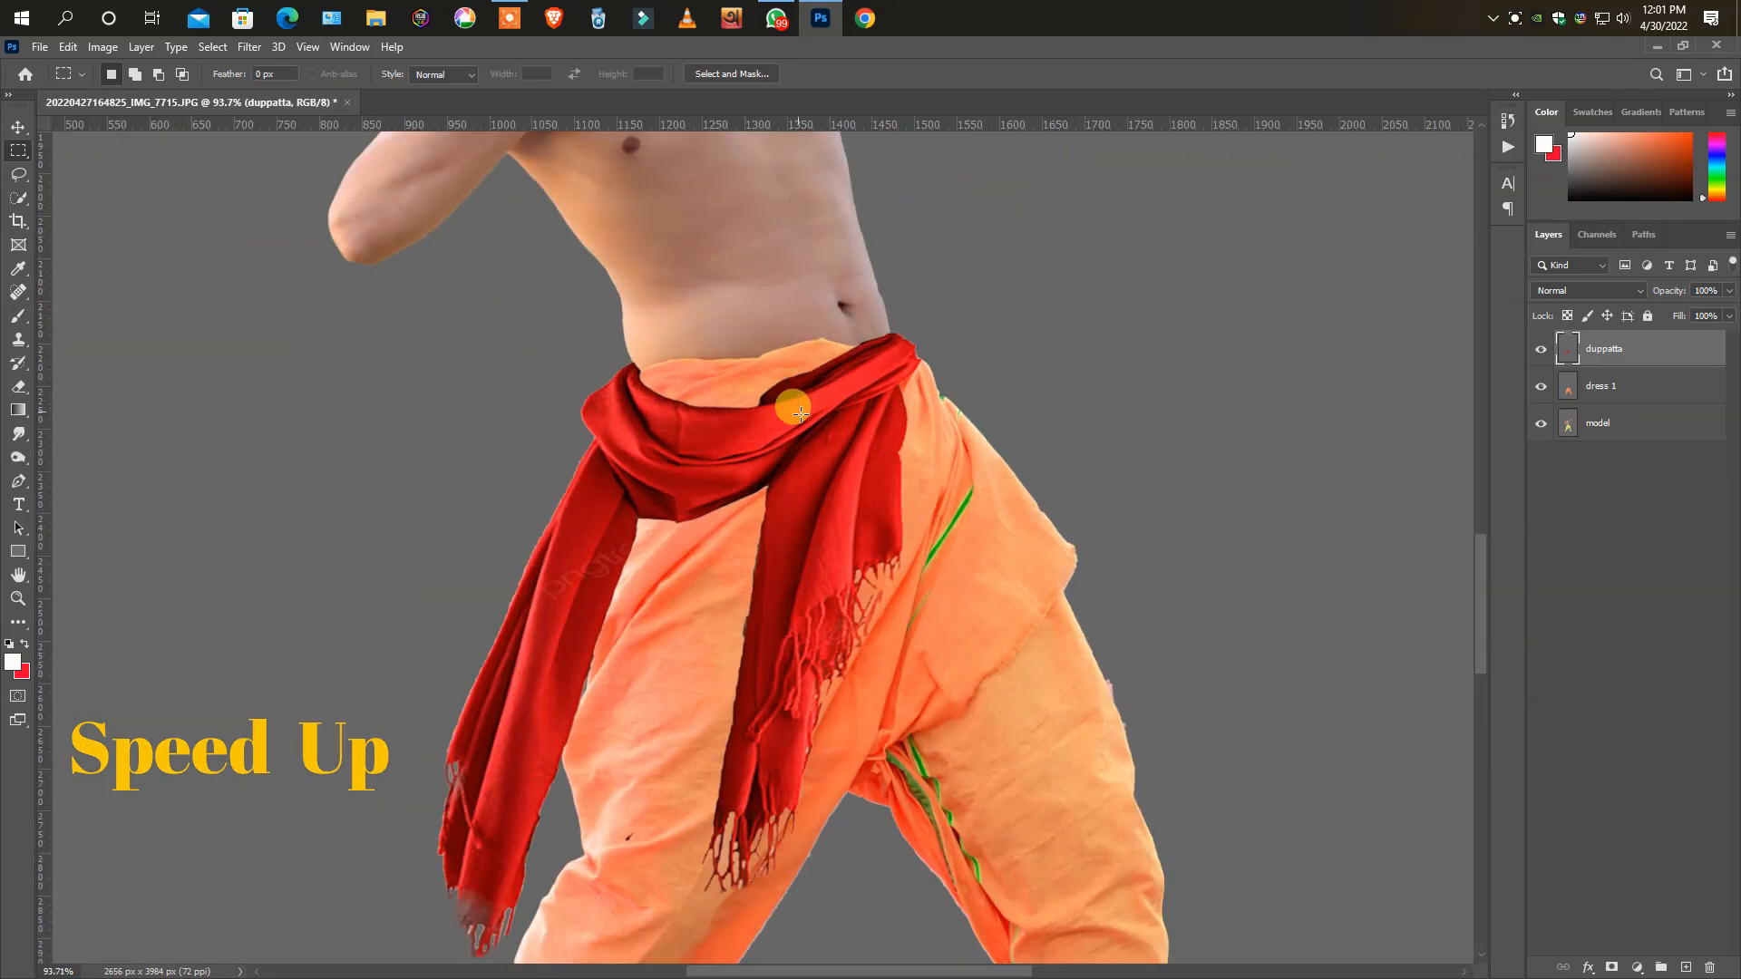
- Start another Puppet Warp on the scarf and pull its band snugly around the waist
scroll(777, 392, down, 4)
click(68, 48)
click(101, 408)
scroll(701, 457, up, 4)
click(761, 429)
drag(668, 371, 687, 383)
click(937, 357)
drag(964, 384, 970, 373)
drag(761, 429, 772, 386)
drag(757, 485, 689, 463)
click(723, 397)
- Swing the scarf's rear tail outward behind the man and shift the front tail towards the far leg
scroll(689, 545, down, 2)
drag(522, 751, 310, 663)
drag(539, 535, 578, 555)
click(386, 610)
drag(387, 609, 354, 570)
drag(900, 492, 958, 476)
- Add more warp pins along the scarf's waistband and even out its upper and lower edges
drag(756, 341, 744, 352)
drag(708, 343, 785, 341)
click(890, 234)
drag(890, 234, 875, 247)
click(821, 260)
click(801, 253)
drag(838, 342, 871, 317)
drag(889, 456, 908, 446)
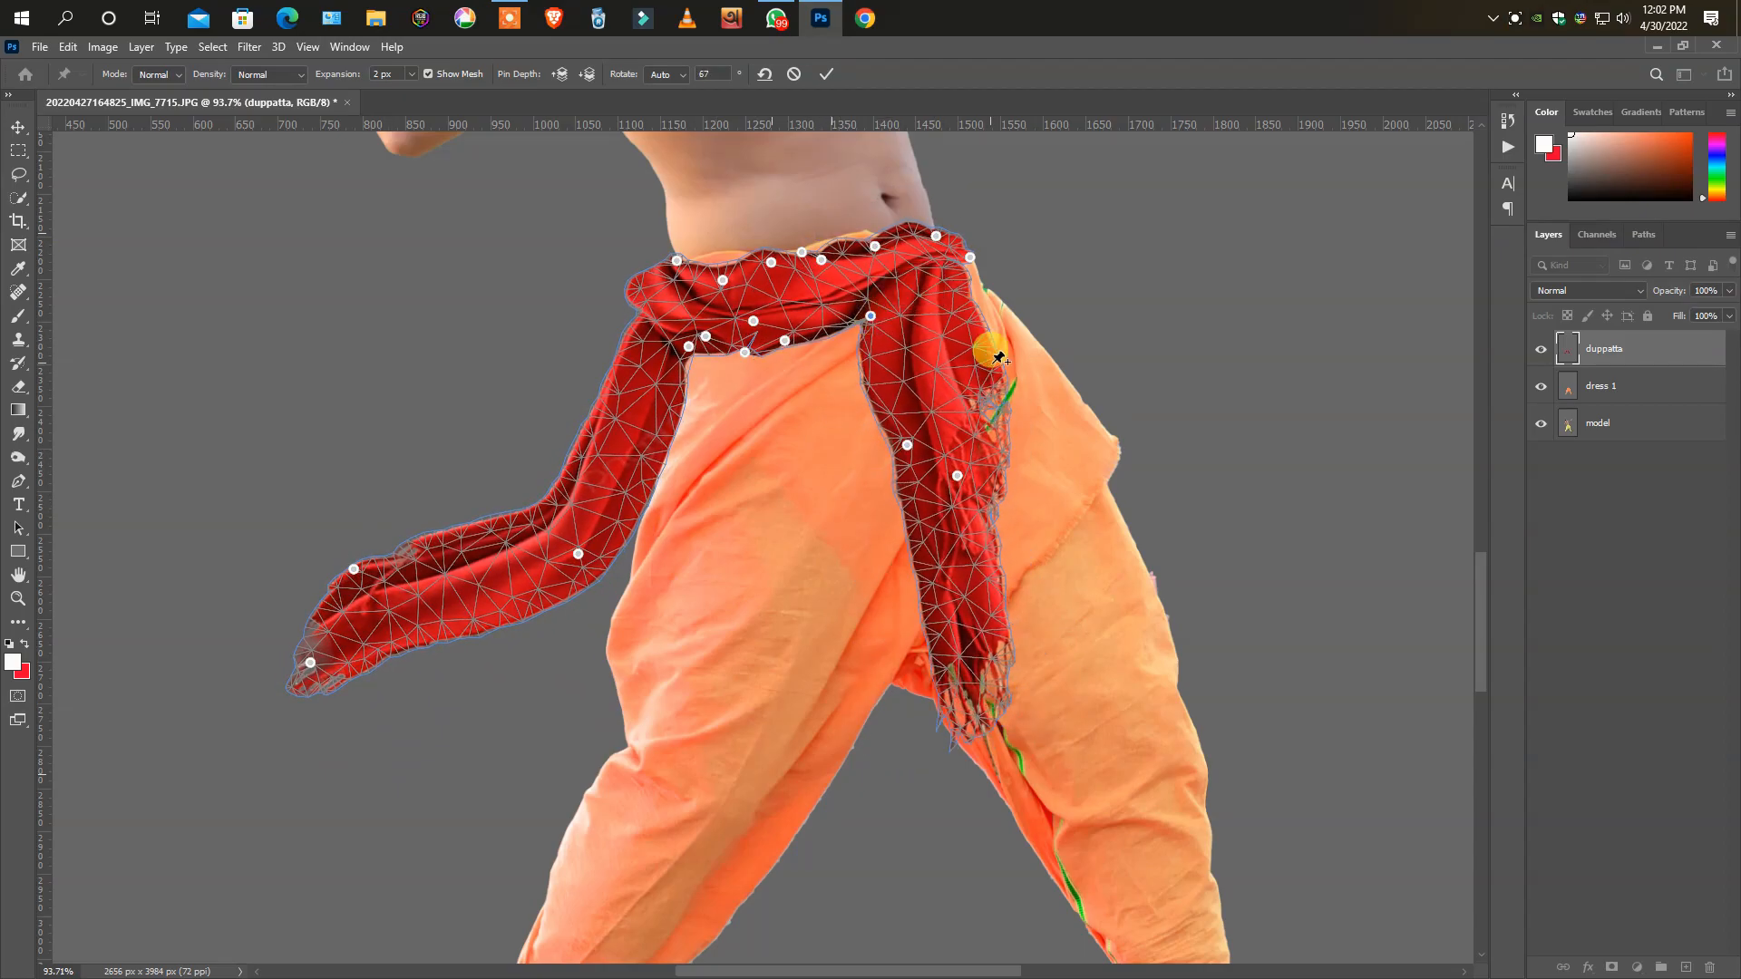
- Stretch the tips of both scarf tails outward, smooth the rear tail's curve and commit the warp
drag(1020, 733, 1042, 858)
drag(302, 686, 256, 738)
click(331, 603)
drag(331, 603, 291, 606)
drag(518, 520, 466, 505)
drag(659, 449, 668, 446)
key(Return)
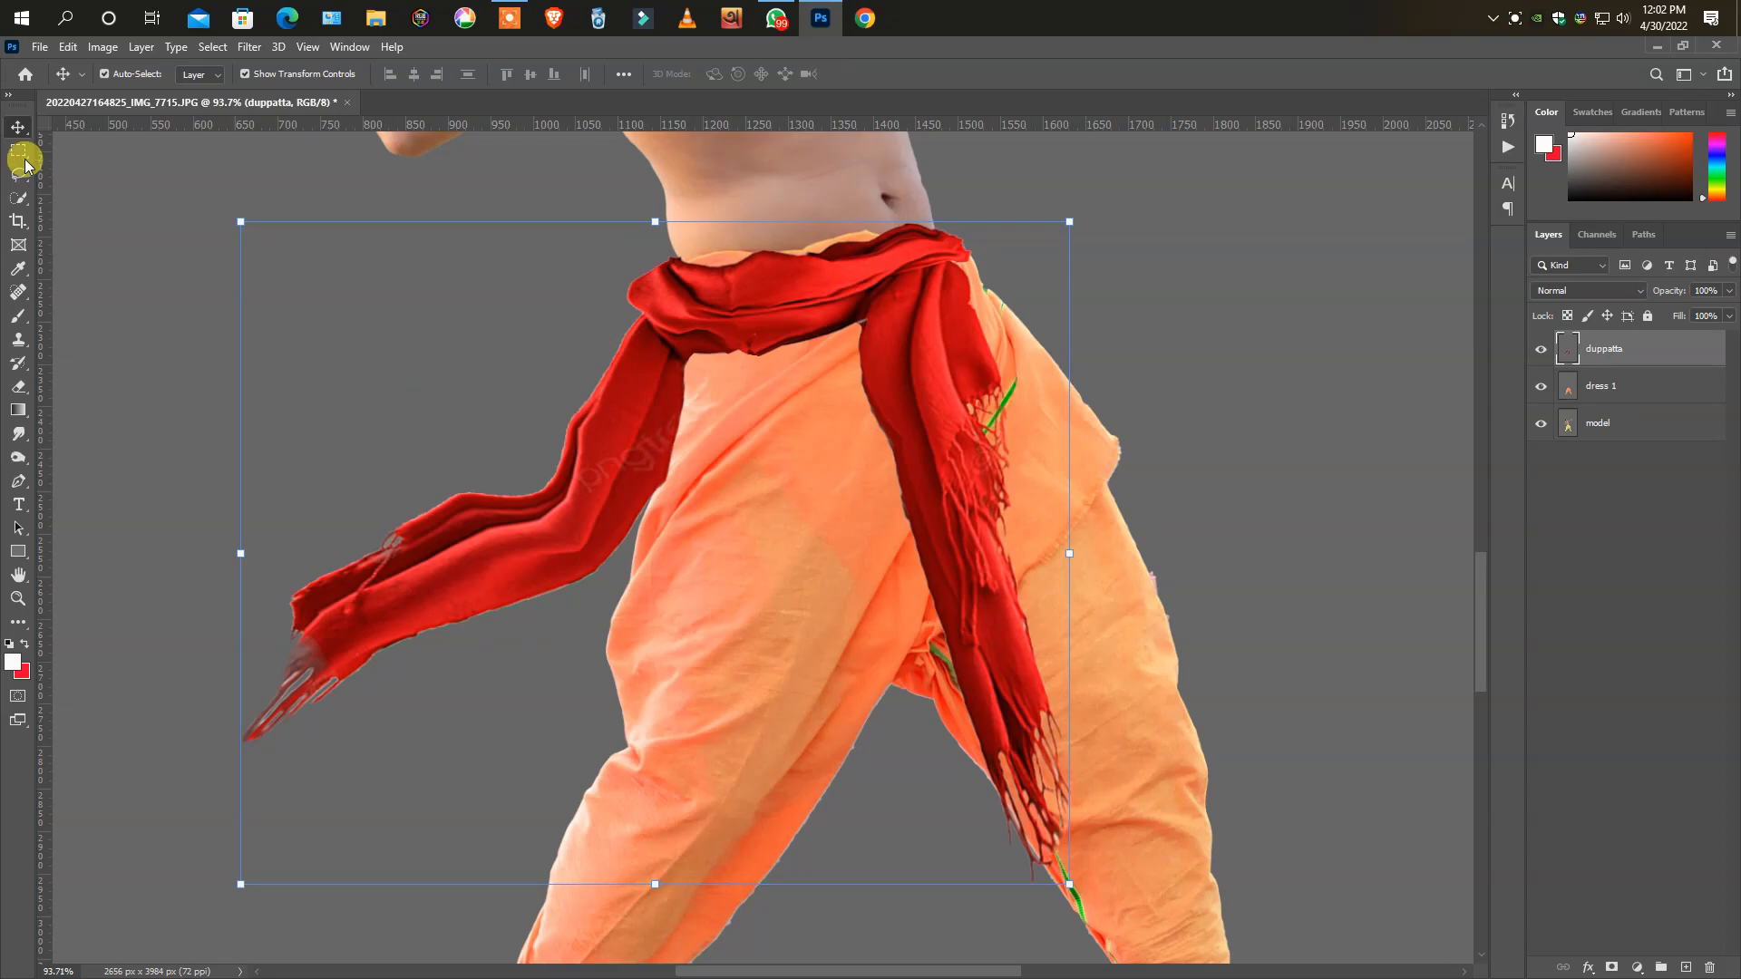
- Shift the scarf's colour from red towards orange with an image colour adjustment
click(18, 151)
scroll(781, 653, down, 8)
scroll(786, 640, up, 10)
scroll(635, 573, down, 4)
key(v)
click(69, 47)
mouse_move(103, 47)
mouse_move(127, 90)
click(349, 189)
drag(1217, 412, 1201, 461)
click(1422, 322)
- Fine-tune the scarf's fit around the waist and commit the change
scroll(991, 525, down, 10)
click(776, 603)
scroll(776, 603, up, 12)
drag(999, 490, 1003, 464)
drag(844, 512, 858, 535)
key(Return)
scroll(875, 494, down, 6)
- Recolour the scarf orange with the Camera Raw filter, comparing it against the trousers before accepting
click(249, 47)
click(318, 181)
drag(1372, 683, 1446, 683)
drag(1371, 656, 1468, 655)
click(1394, 609)
drag(1413, 681, 1468, 683)
drag(878, 184, 1620, 209)
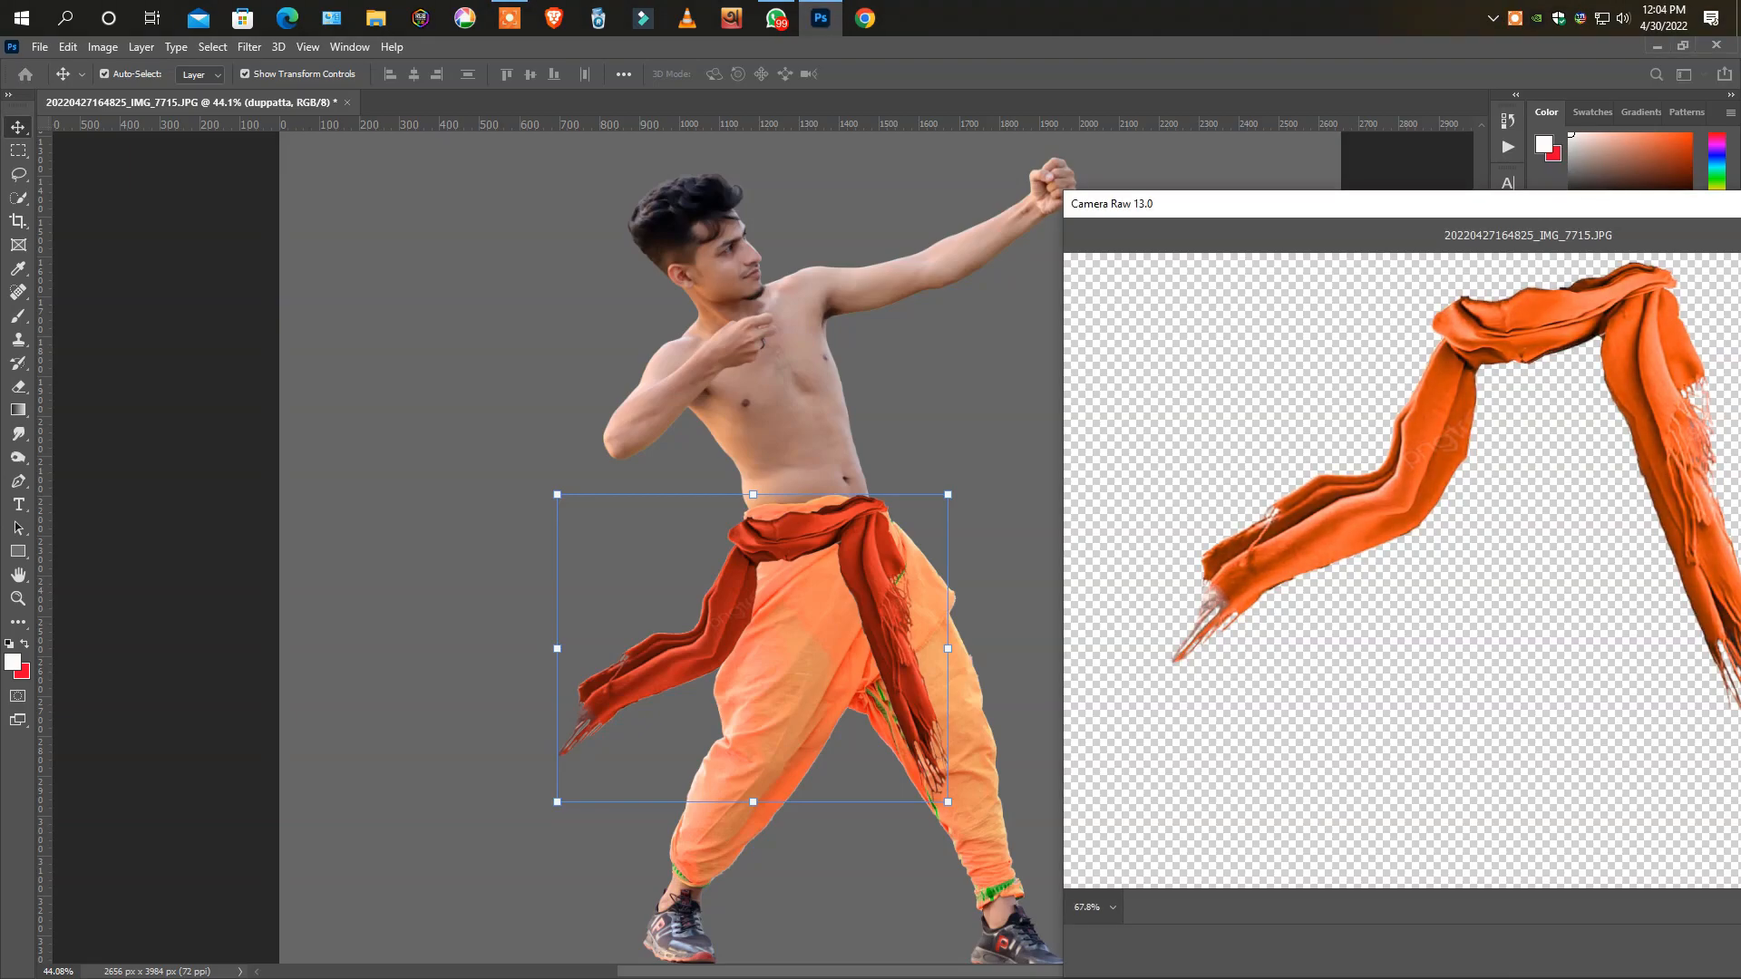
key(Return)
- Apply a second Camera Raw adjustment to give the scarf a brighter orange matching the trousers
scroll(907, 627, down, 4)
click(898, 626)
scroll(862, 576, up, 14)
scroll(839, 543, down, 11)
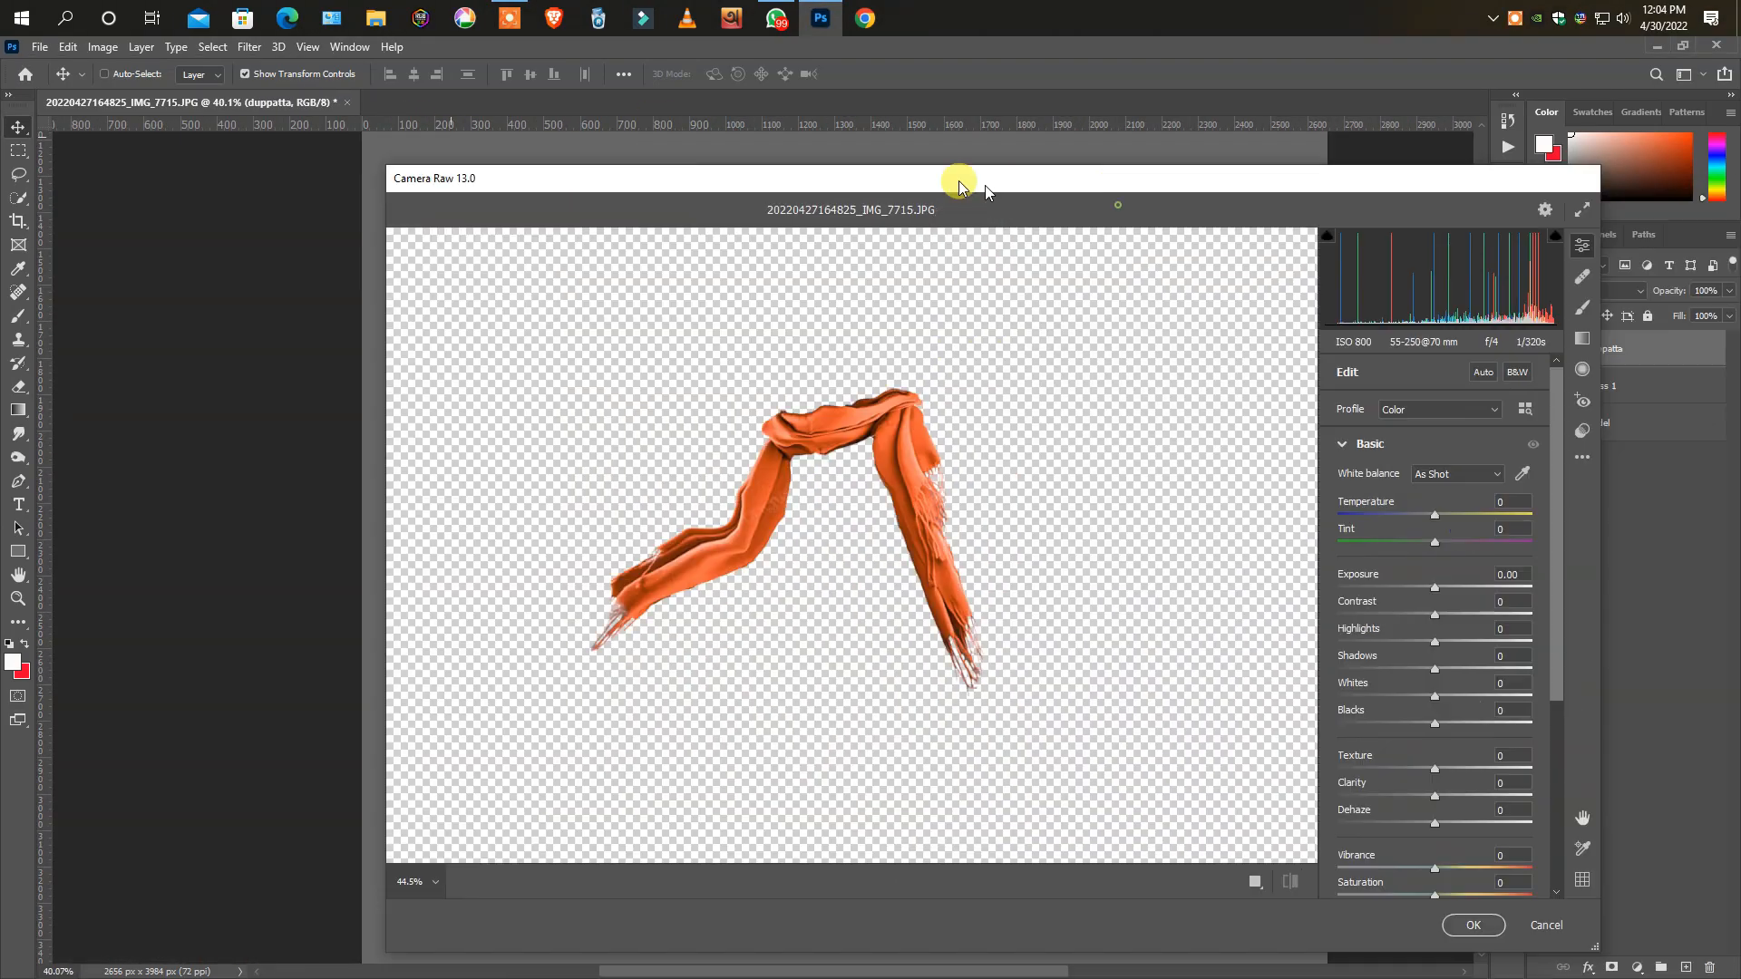
drag(960, 182, 1294, 226)
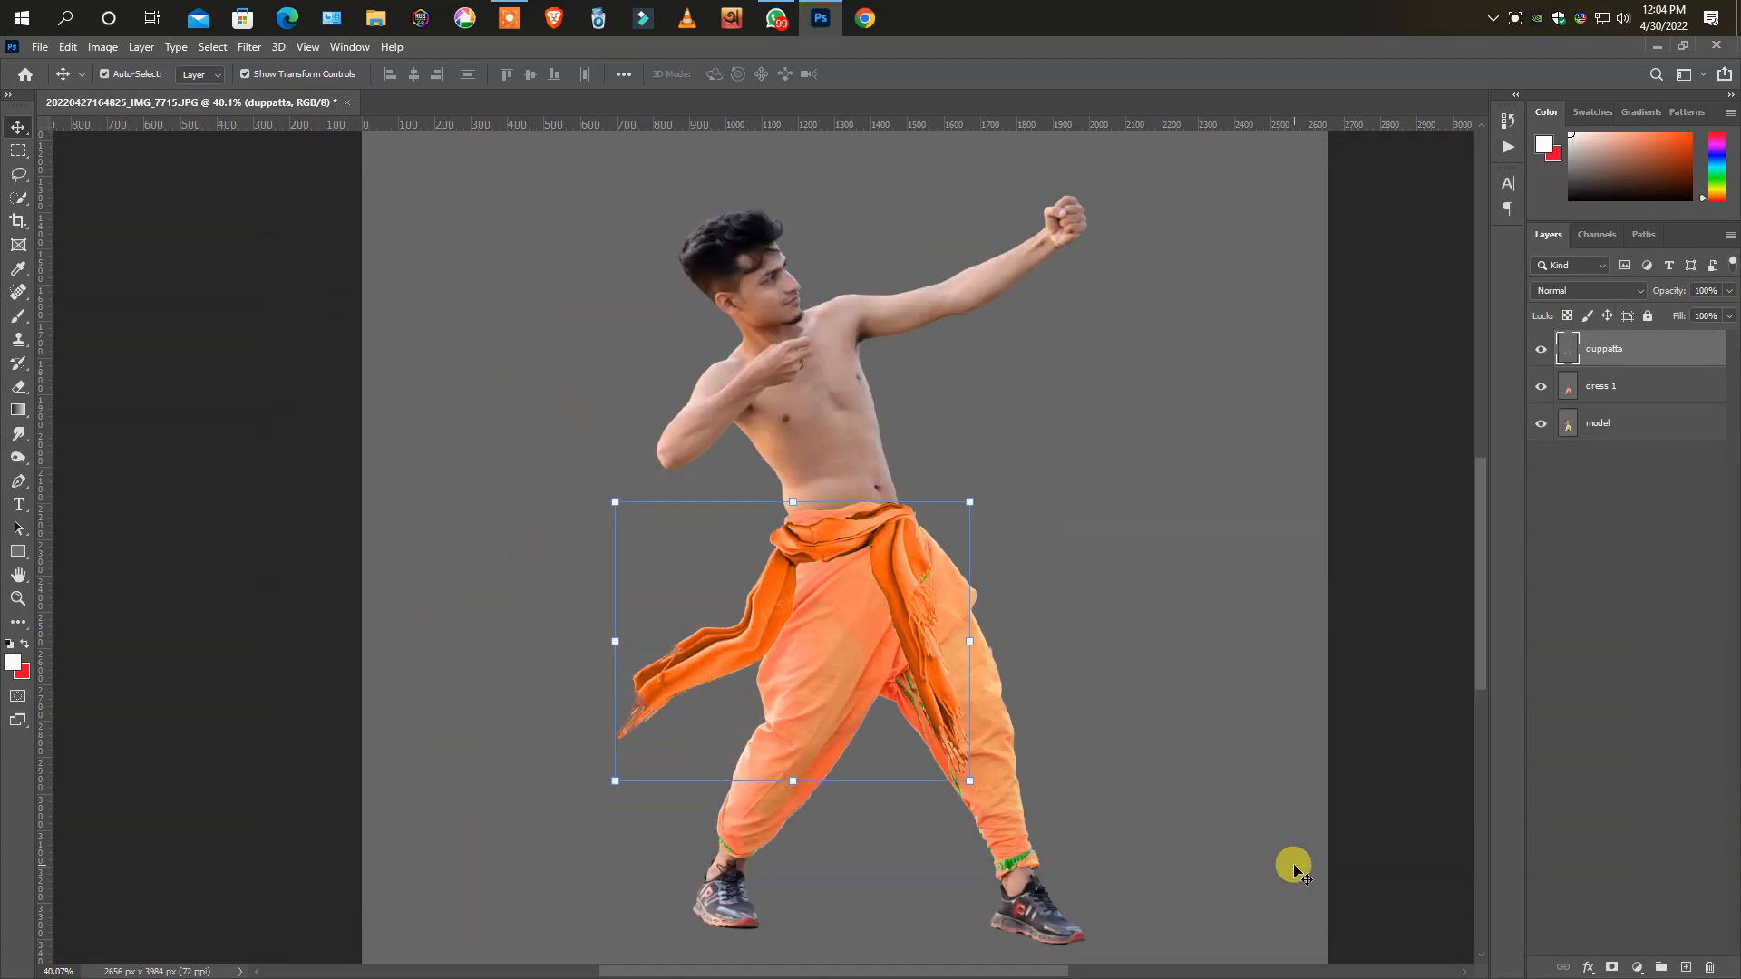
click(1283, 855)
- Clean up the edges of the scarf's waistband with a small soft Eraser
scroll(771, 611, up, 6)
click(771, 611)
key(e)
scroll(680, 626, up, 5)
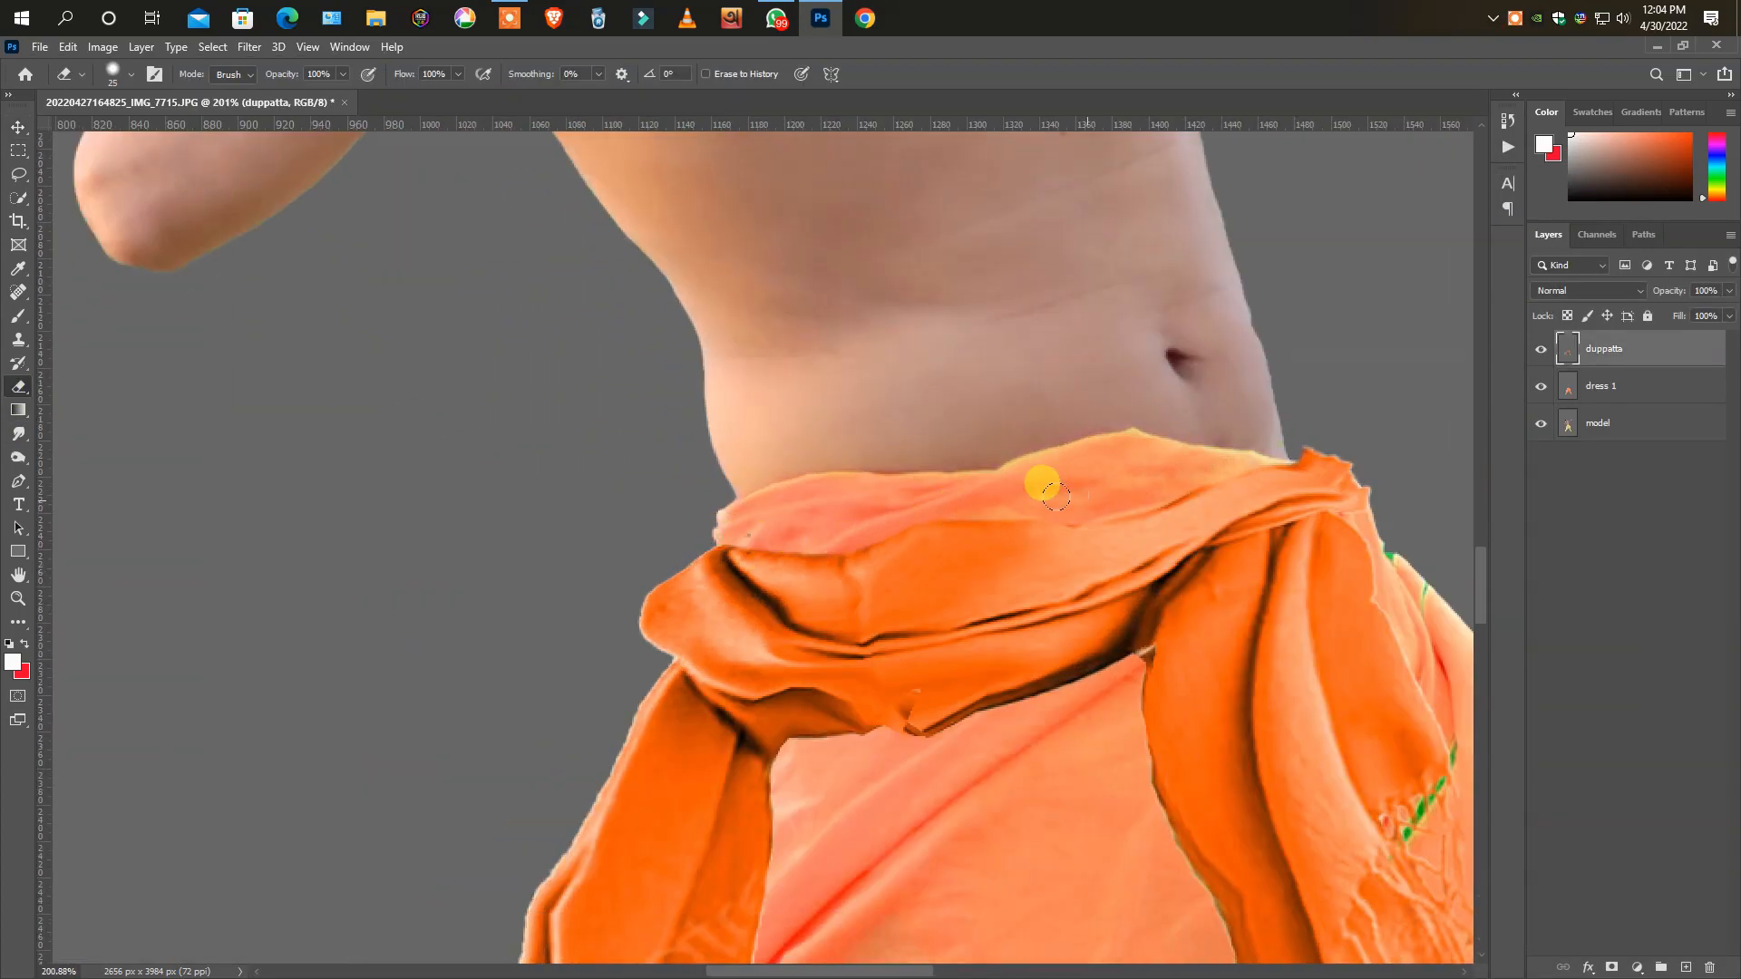
key(bracketleft)
key(bracketleft)
key(bracketleft)
scroll(731, 510, up, 2)
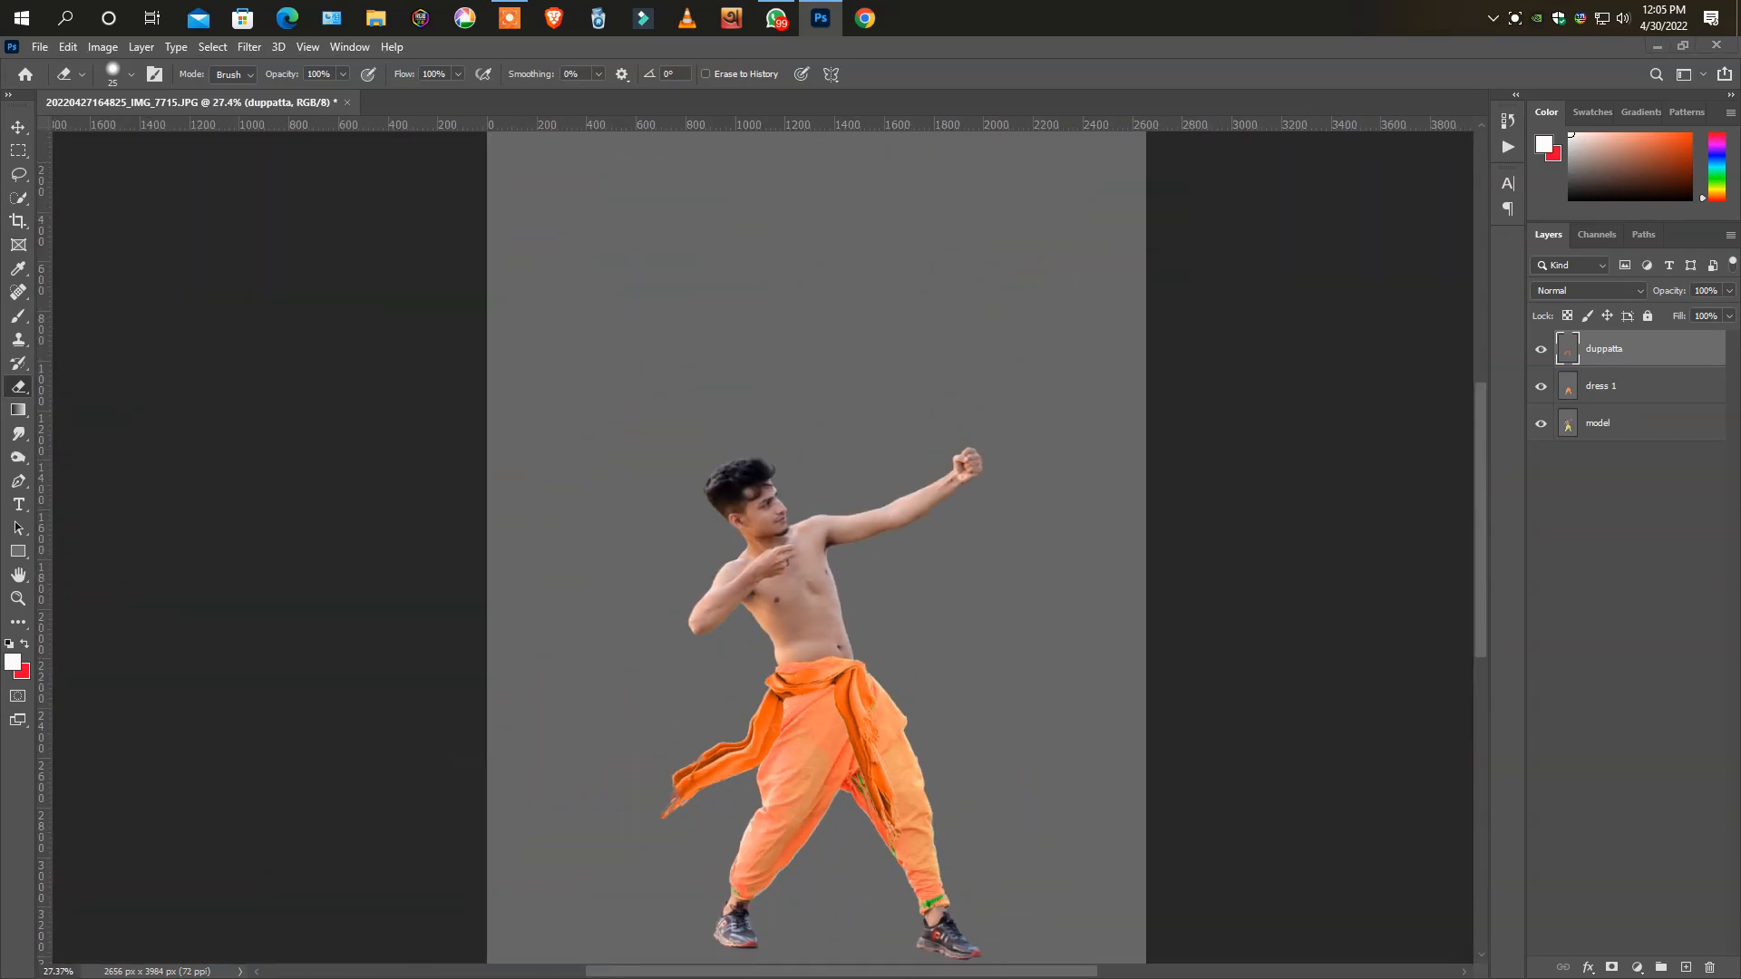
- Paint soft black shadows along the scarf's edges on a new layer between duppatta and dress 1
click(18, 292)
click(826, 646)
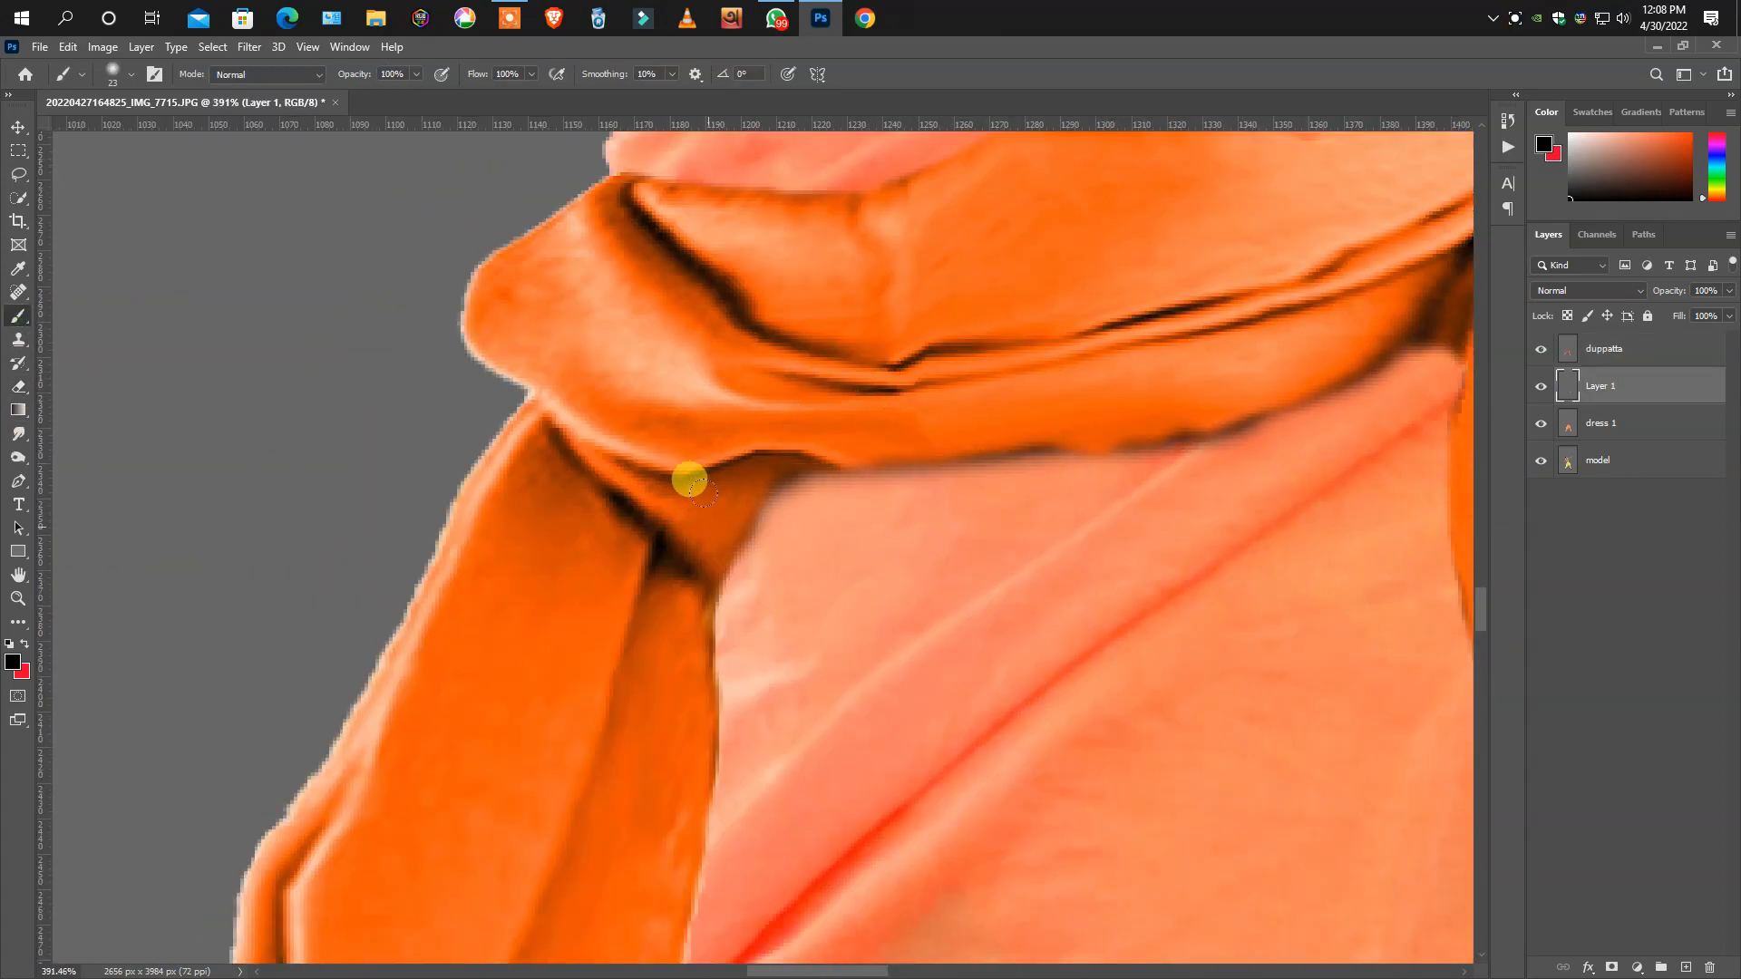
scroll(690, 479, down, 3)
drag(941, 517, 929, 690)
scroll(929, 689, down, 3)
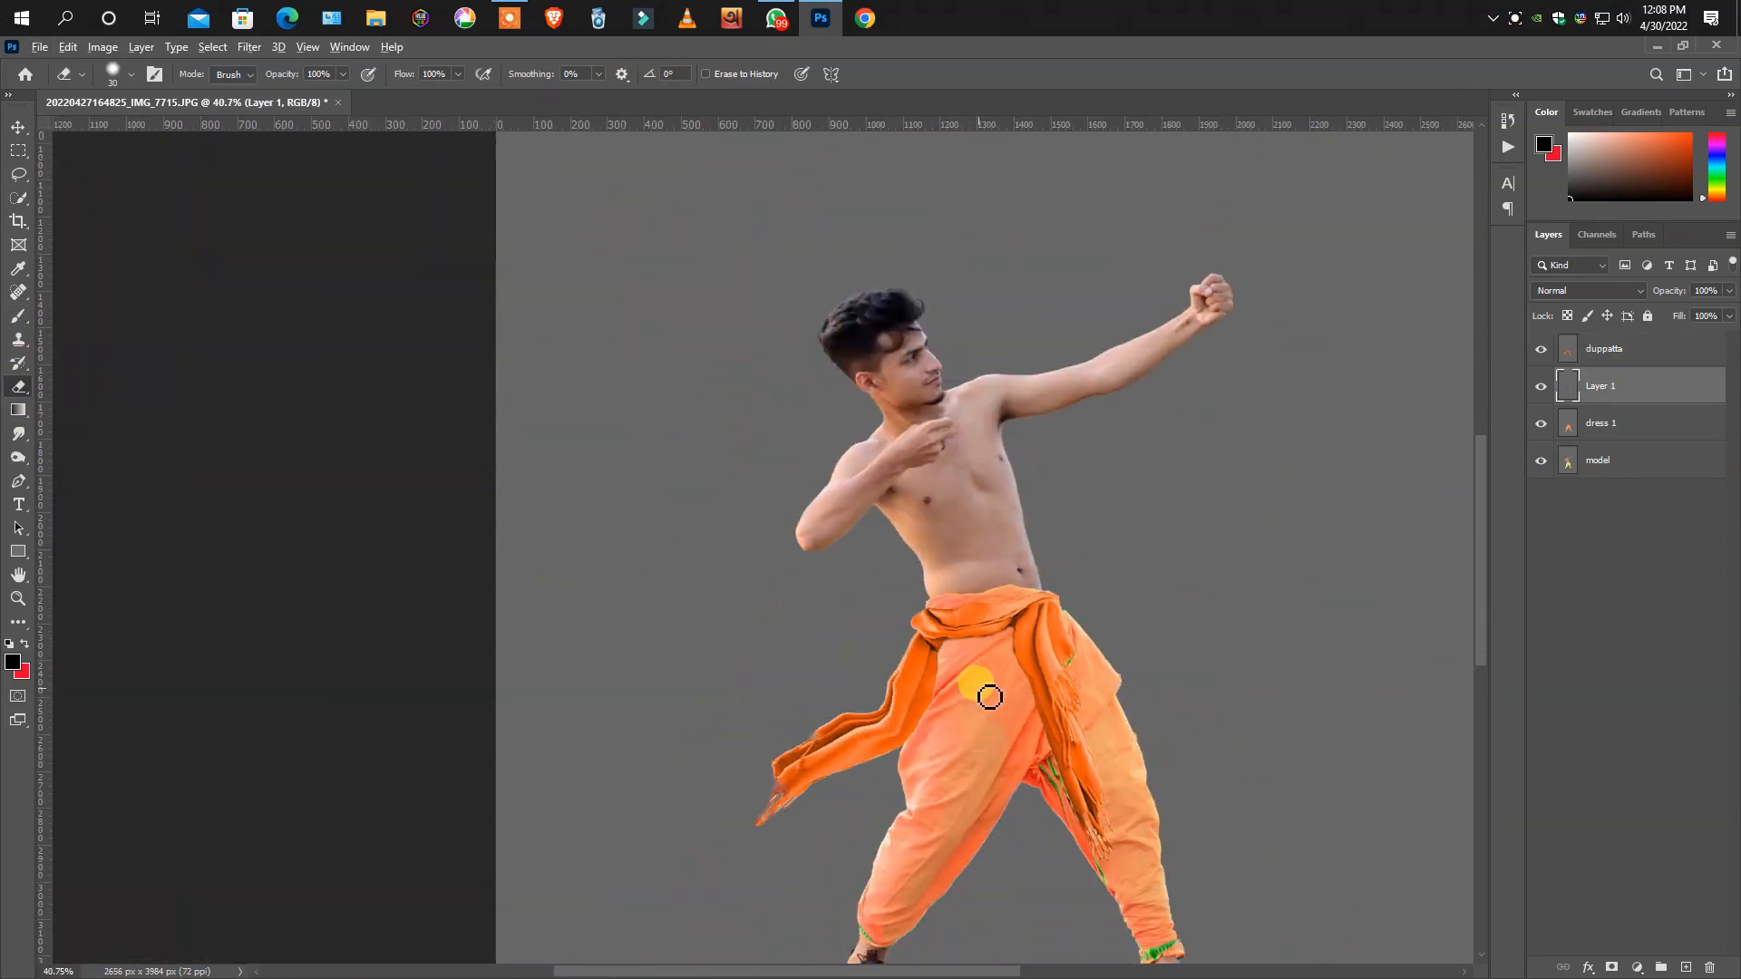
- Merge the shadow layer down and warp the scarf to fit closer around the waist
right_click(1614, 385)
click(1452, 337)
key(v)
drag(982, 559, 985, 573)
key(ctrl+t)
click(811, 73)
scroll(1192, 626, up, 7)
drag(1164, 450, 1119, 468)
alt+click(751, 552)
drag(751, 552, 774, 531)
key(Return)
scroll(979, 503, down, 5)
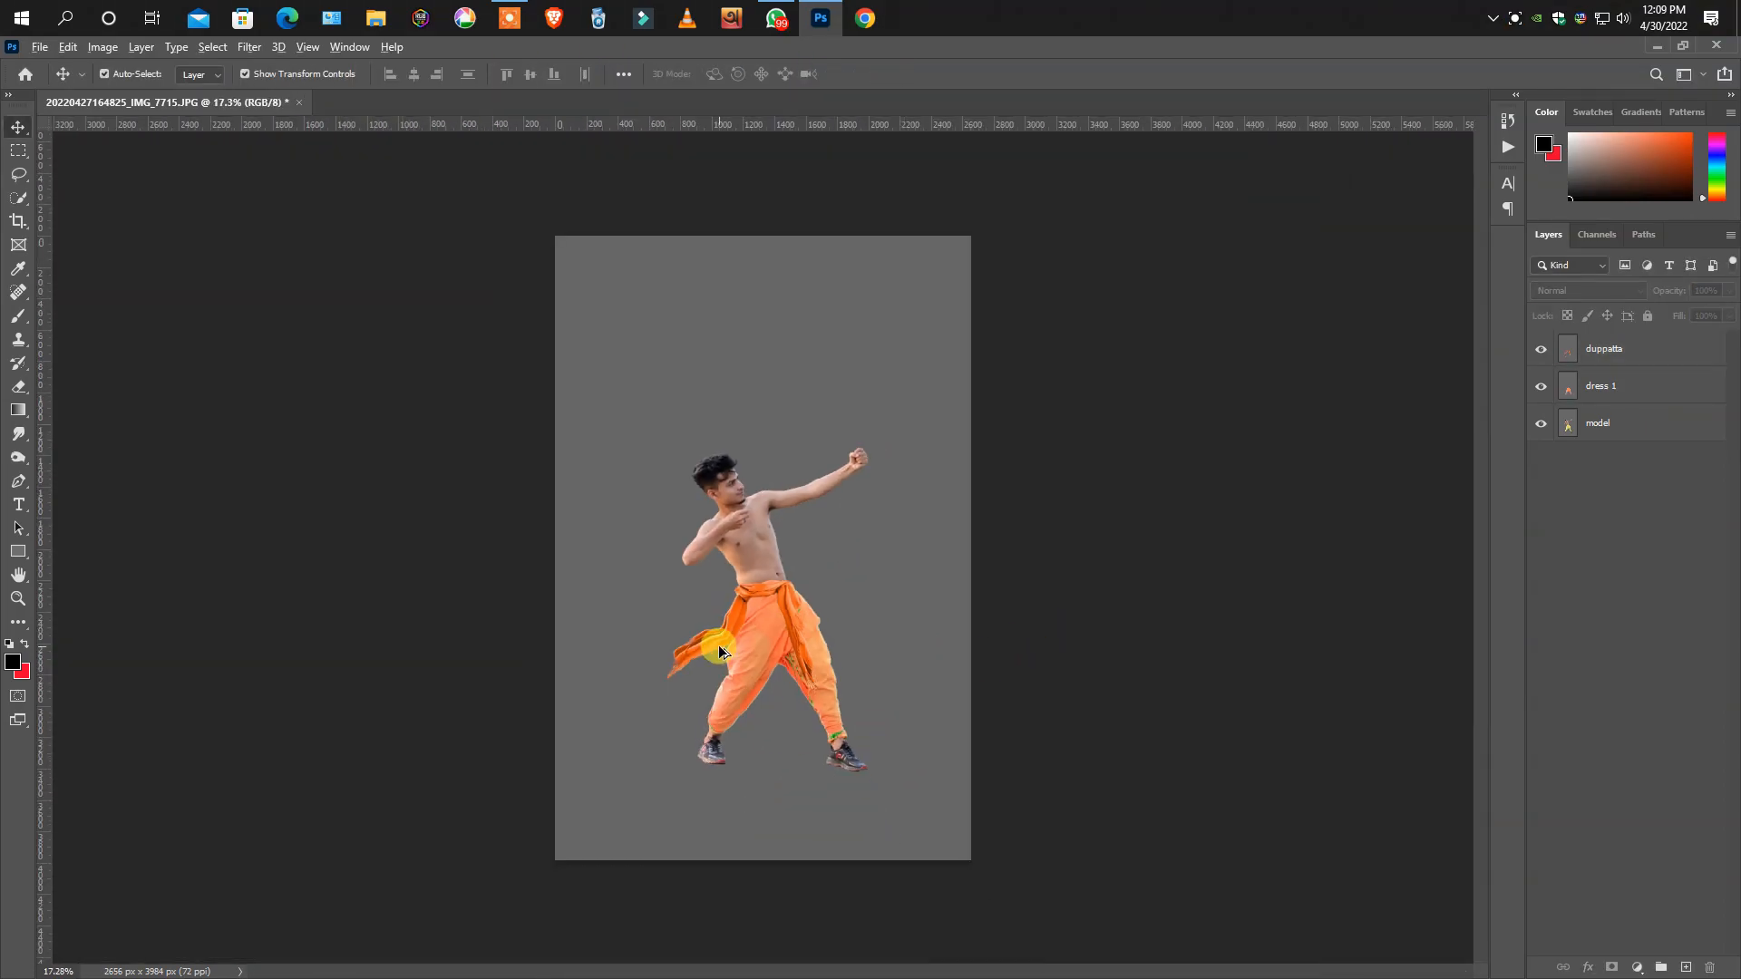
scroll(759, 618, up, 4)
scroll(760, 616, up, 5)
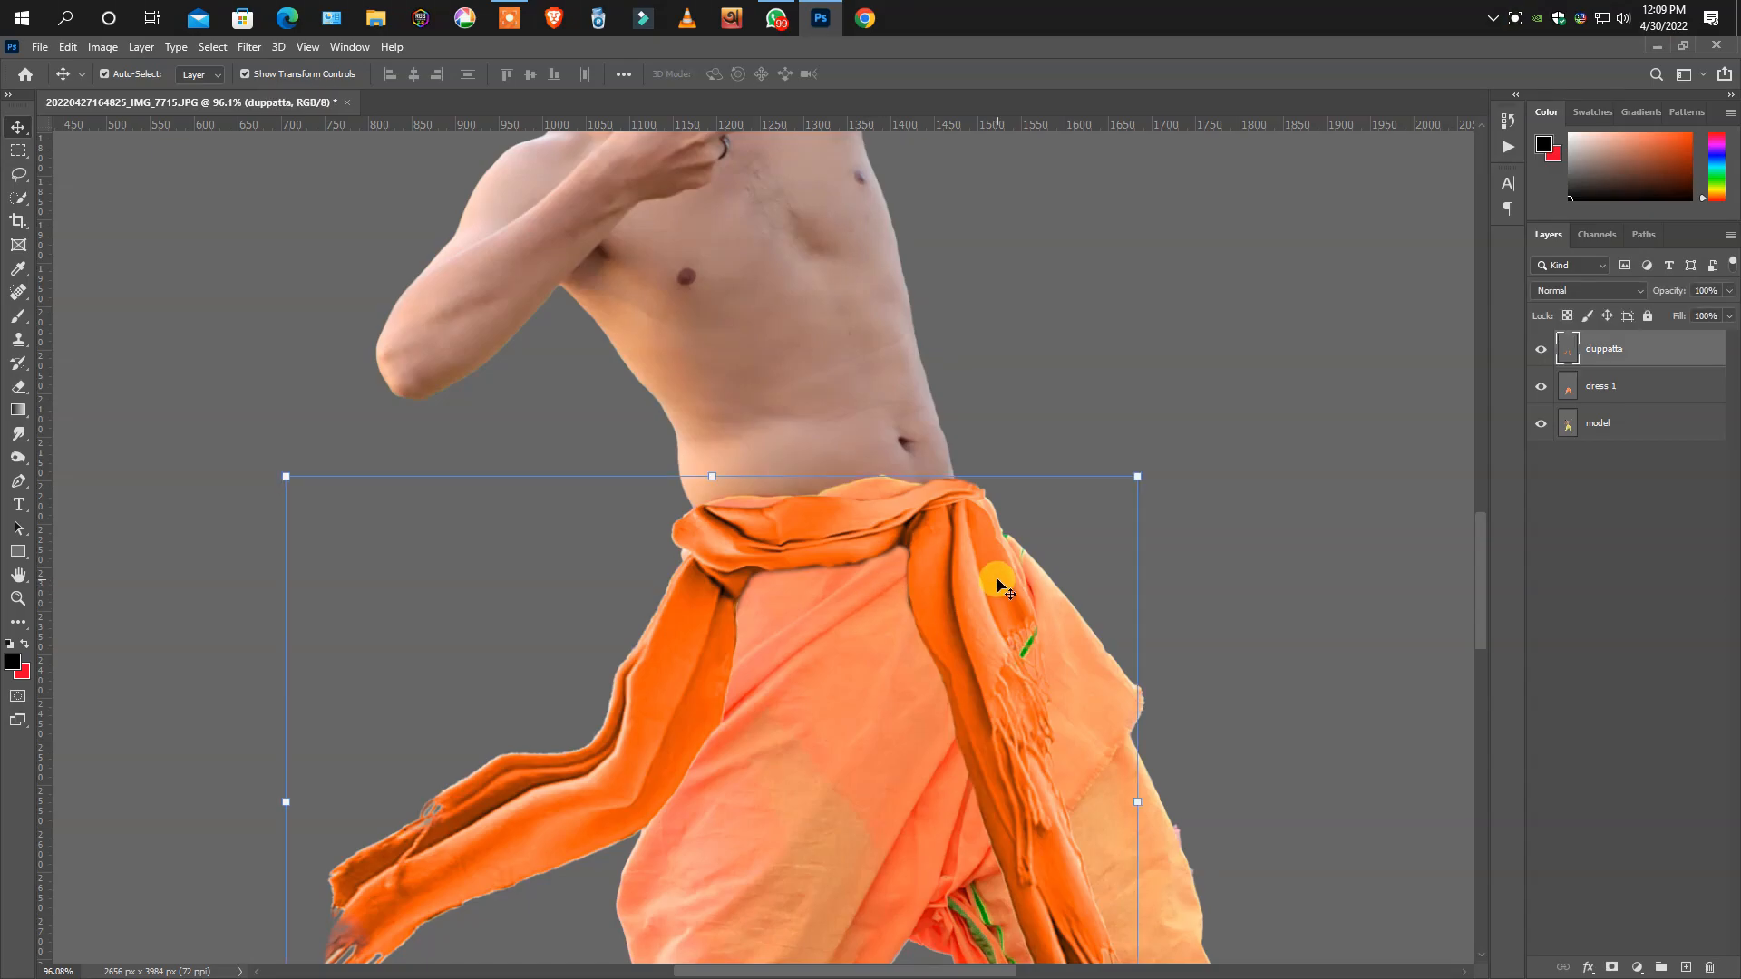
scroll(952, 571, down, 11)
click(1267, 583)
scroll(873, 552, down, 5)
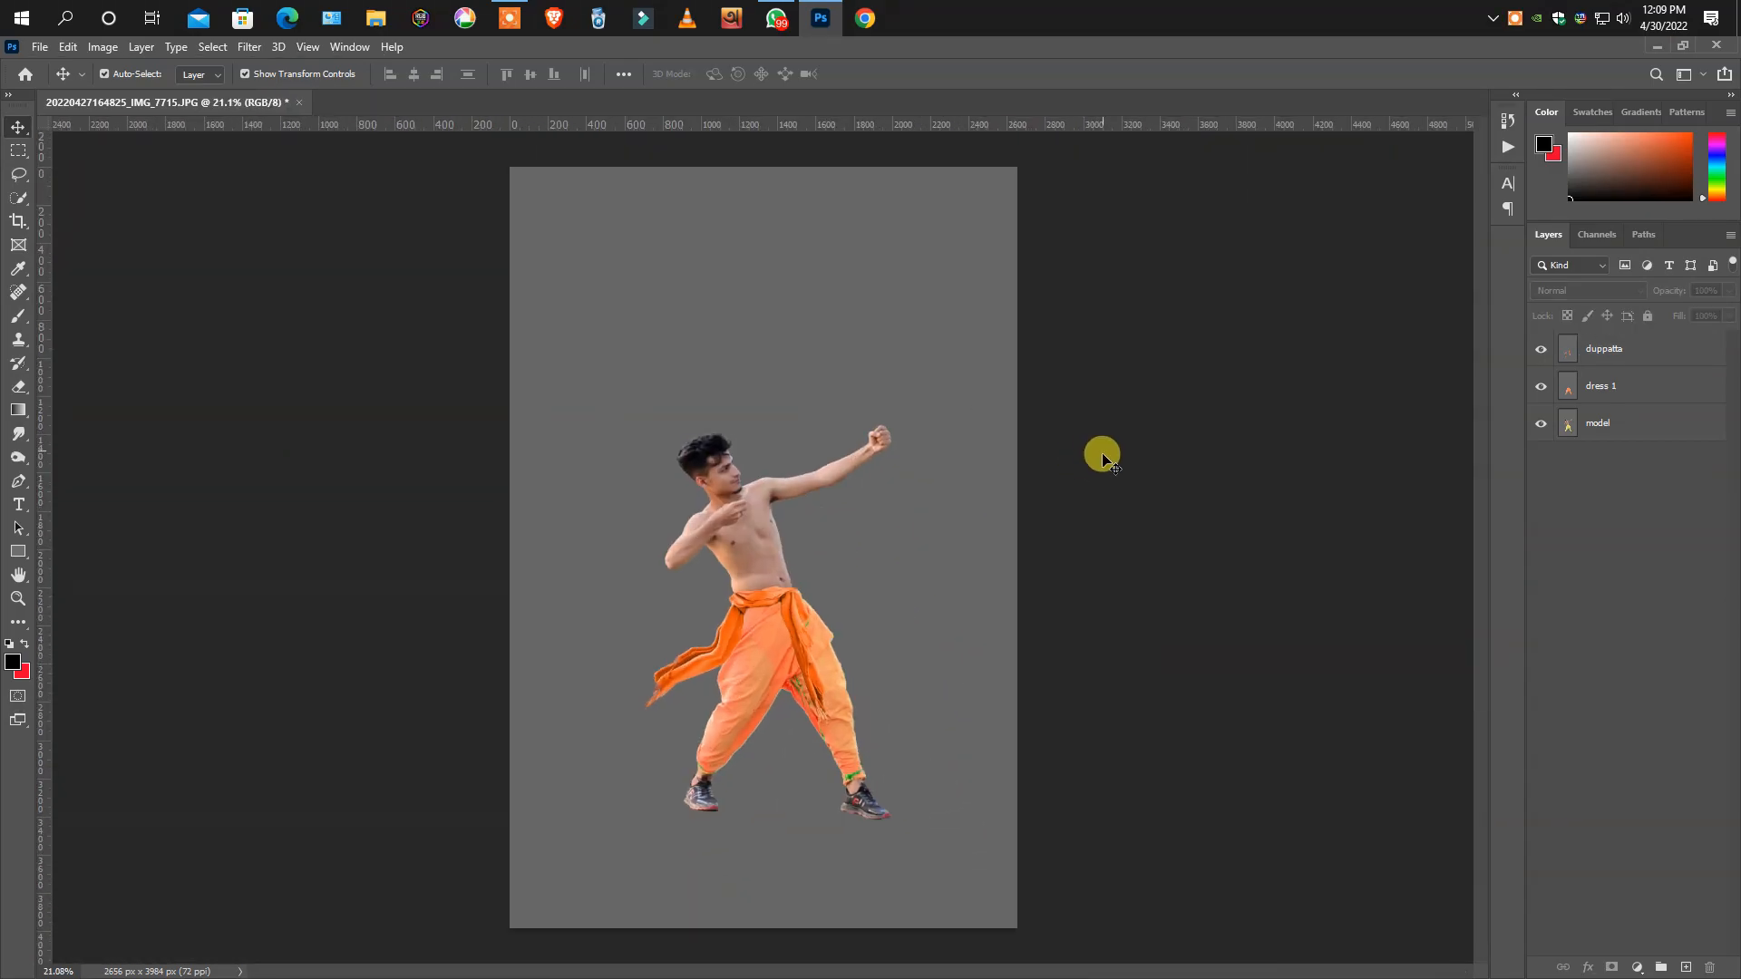
- Place forest-fire-432870 as a linked image, enlarge it over the lower canvas, and order it beneath the model layer
click(40, 46)
click(97, 413)
double_click(1376, 195)
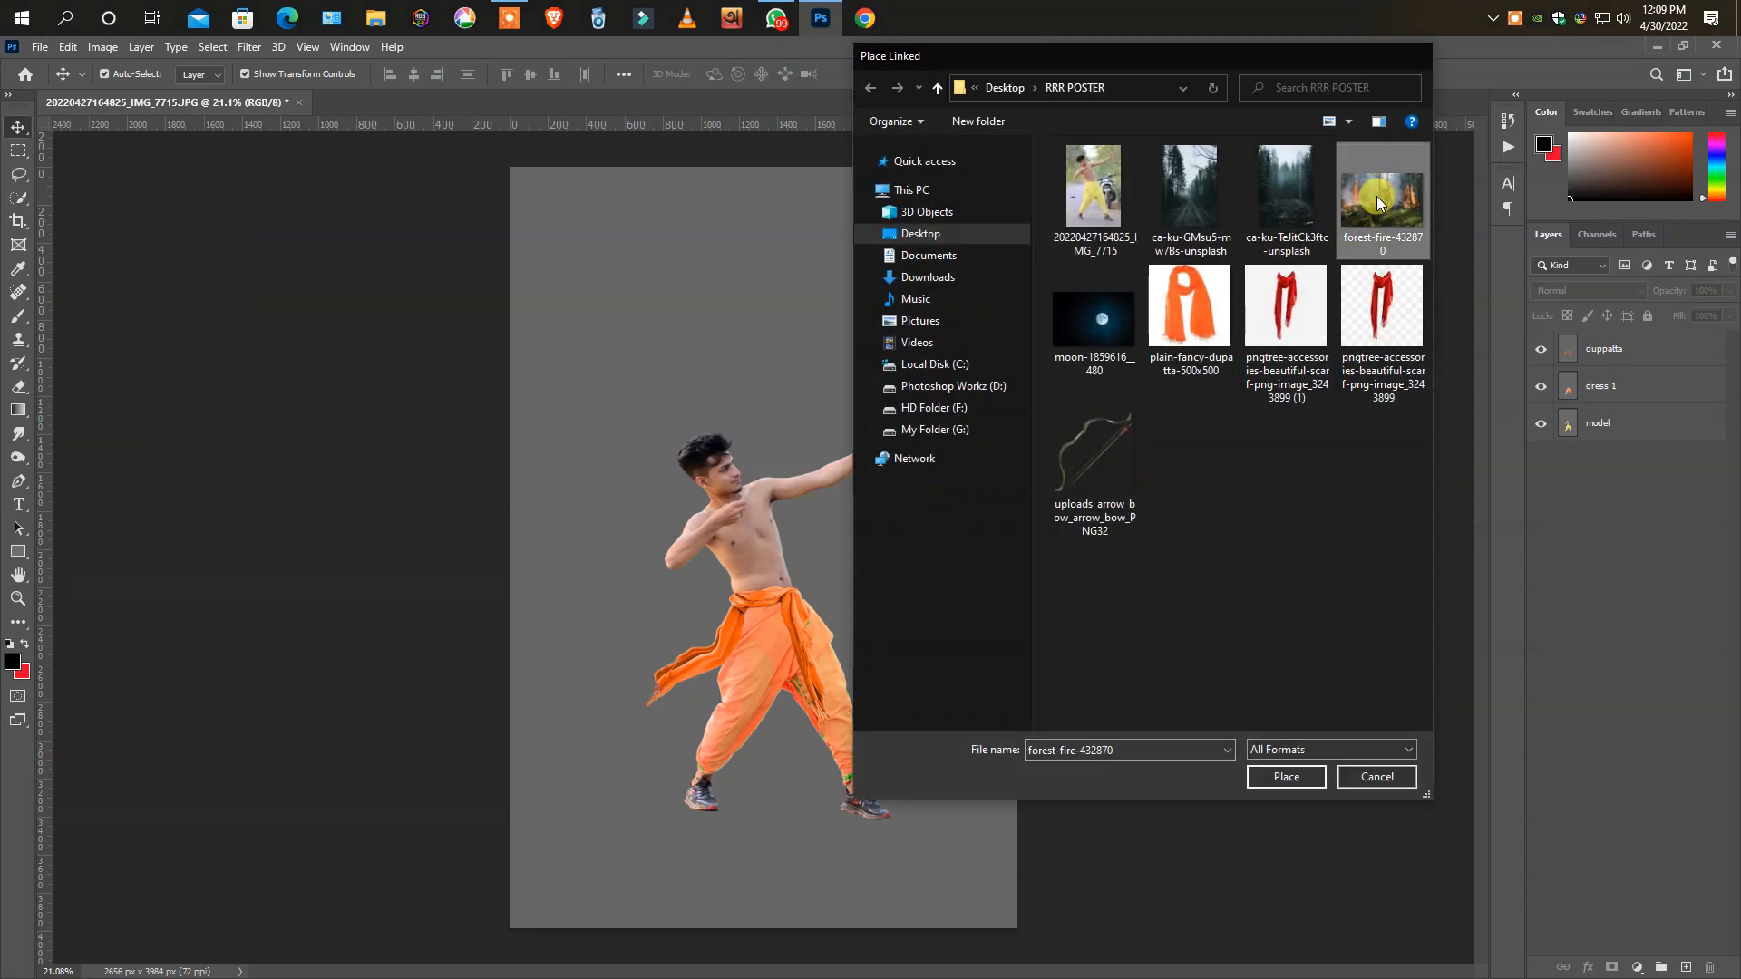
drag(1017, 550, 1098, 583)
drag(884, 578, 898, 740)
drag(1655, 399, 1648, 478)
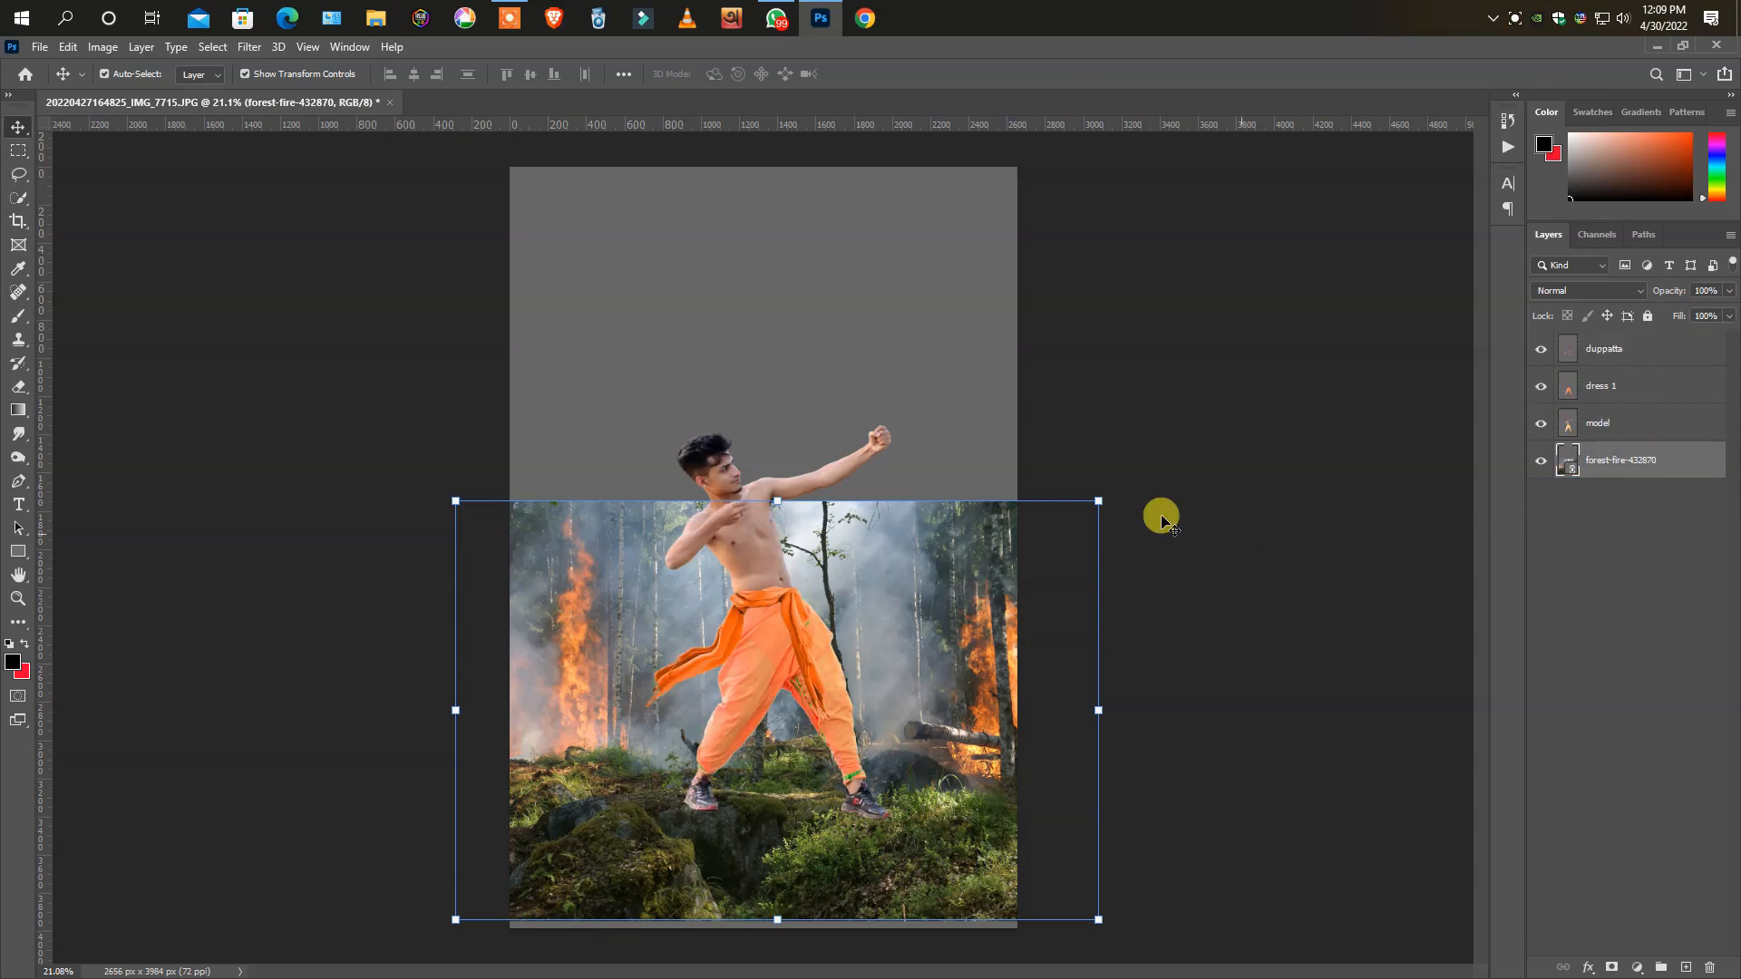
drag(923, 788, 1017, 770)
- Select the dress 1, duppatta and model layers together and shift the whole figure lower on the canvas
click(779, 663)
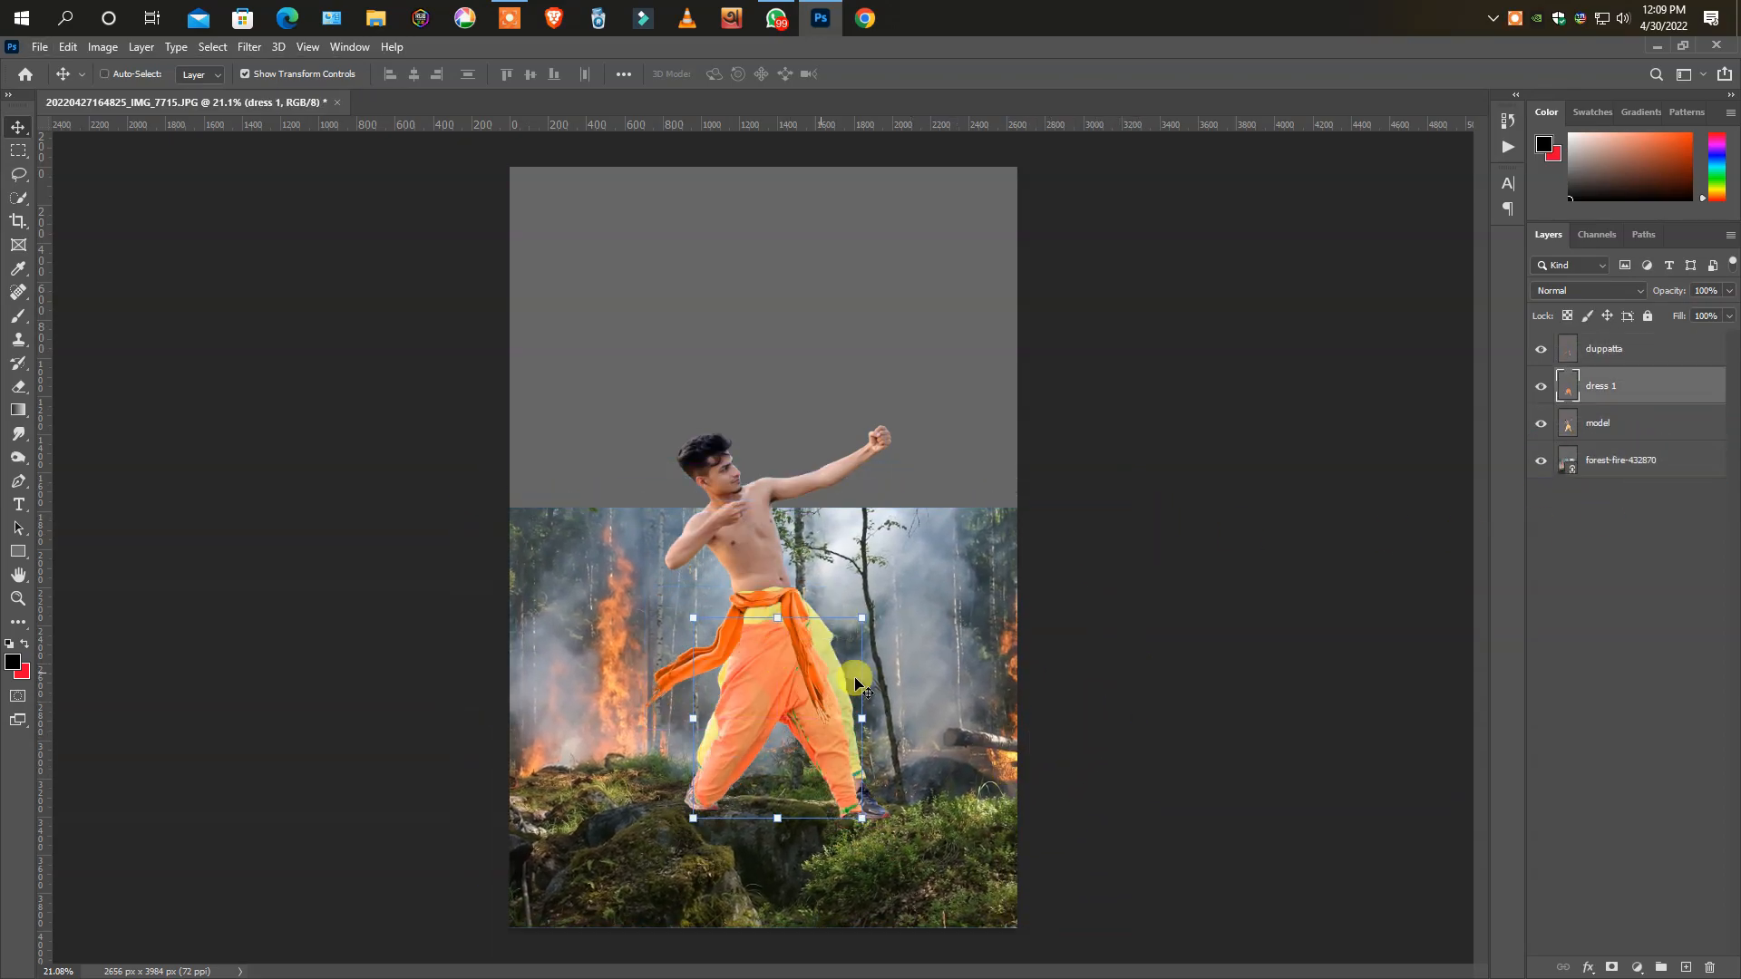
shift+click(675, 671)
shift+click(744, 557)
drag(771, 610, 766, 656)
drag(886, 470, 890, 464)
drag(764, 653, 747, 655)
key(Return)
- Place ca-ku-TeJitCk3ftc-unsplash as a linked image, enlarge it to cover the canvas, and order it beneath the model layer
scroll(789, 816, up, 8)
scroll(780, 716, down, 7)
click(39, 47)
click(86, 433)
double_click(1297, 194)
key(Return)
drag(879, 469, 880, 435)
drag(1640, 349, 1640, 478)
scroll(855, 793, up, 2)
- Place the linked image ca-ku-GMsu5-mw7Bs-unsplash behind the figure and delete the ca-ku-TeJitCk3ftc-unsplash layer
click(39, 47)
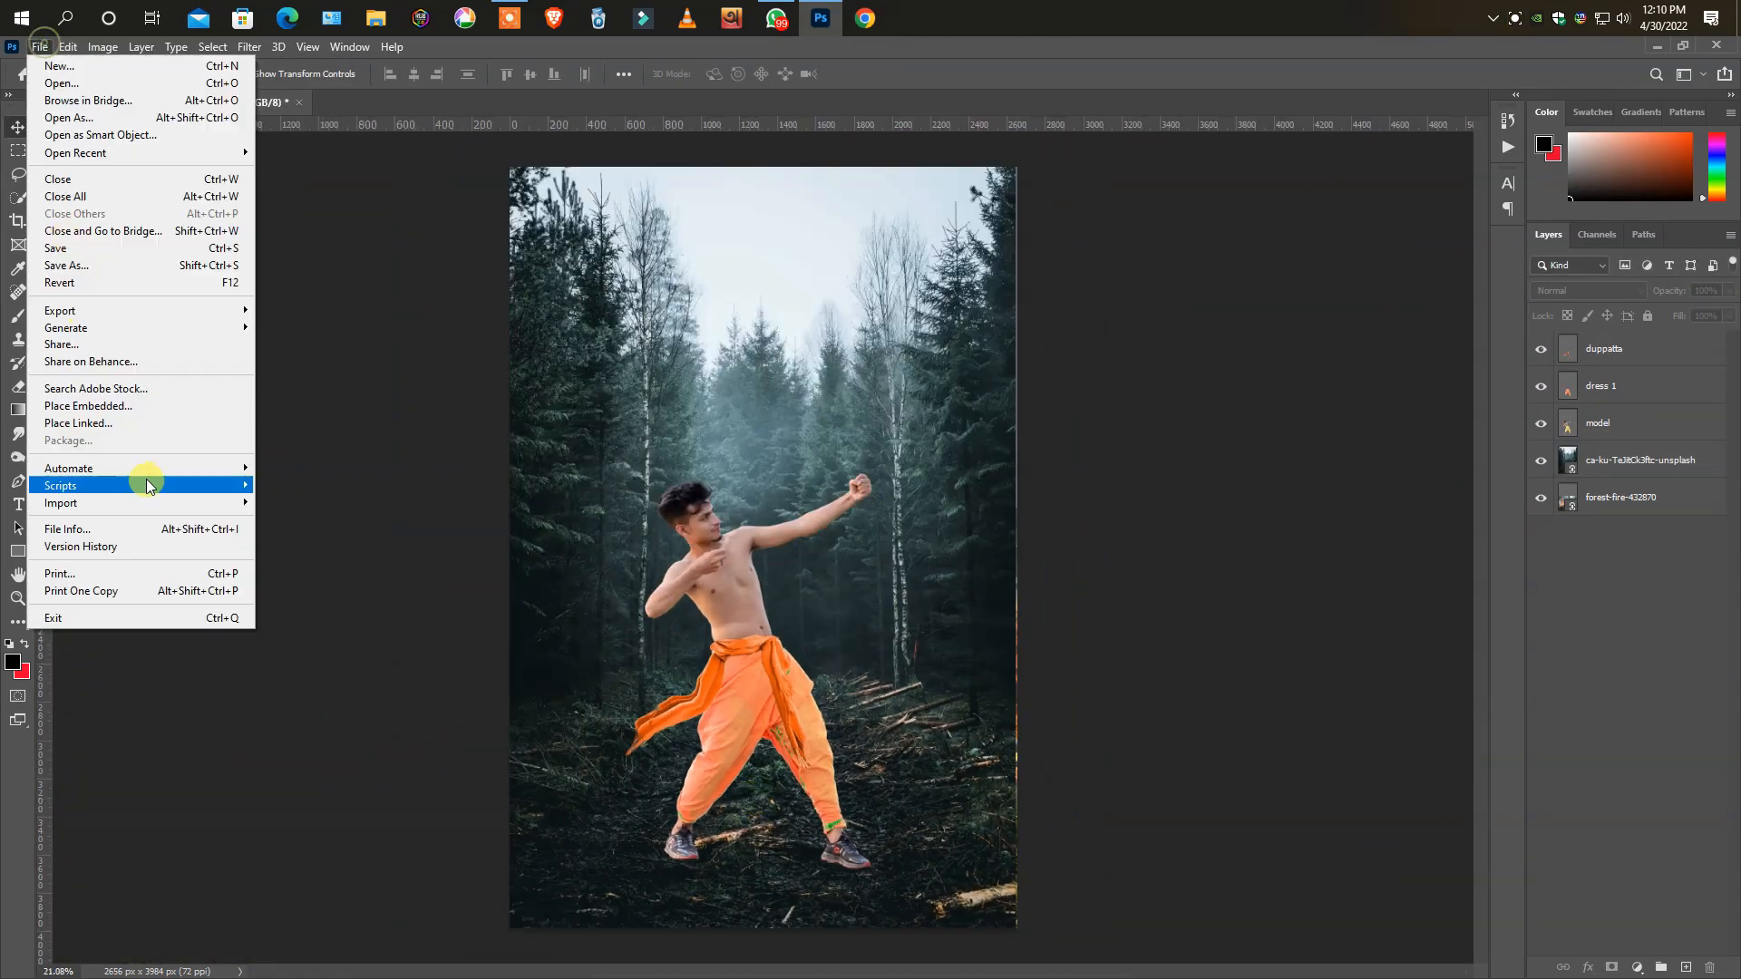
click(118, 424)
key(Return)
click(1542, 460)
drag(1640, 349, 1635, 454)
key(Delete)
- Rasterize the forest-fire and ca-ku-GMsu5-mw7Bs-unsplash background layers
right_click(1619, 460)
click(1420, 529)
right_click(1623, 498)
click(1420, 529)
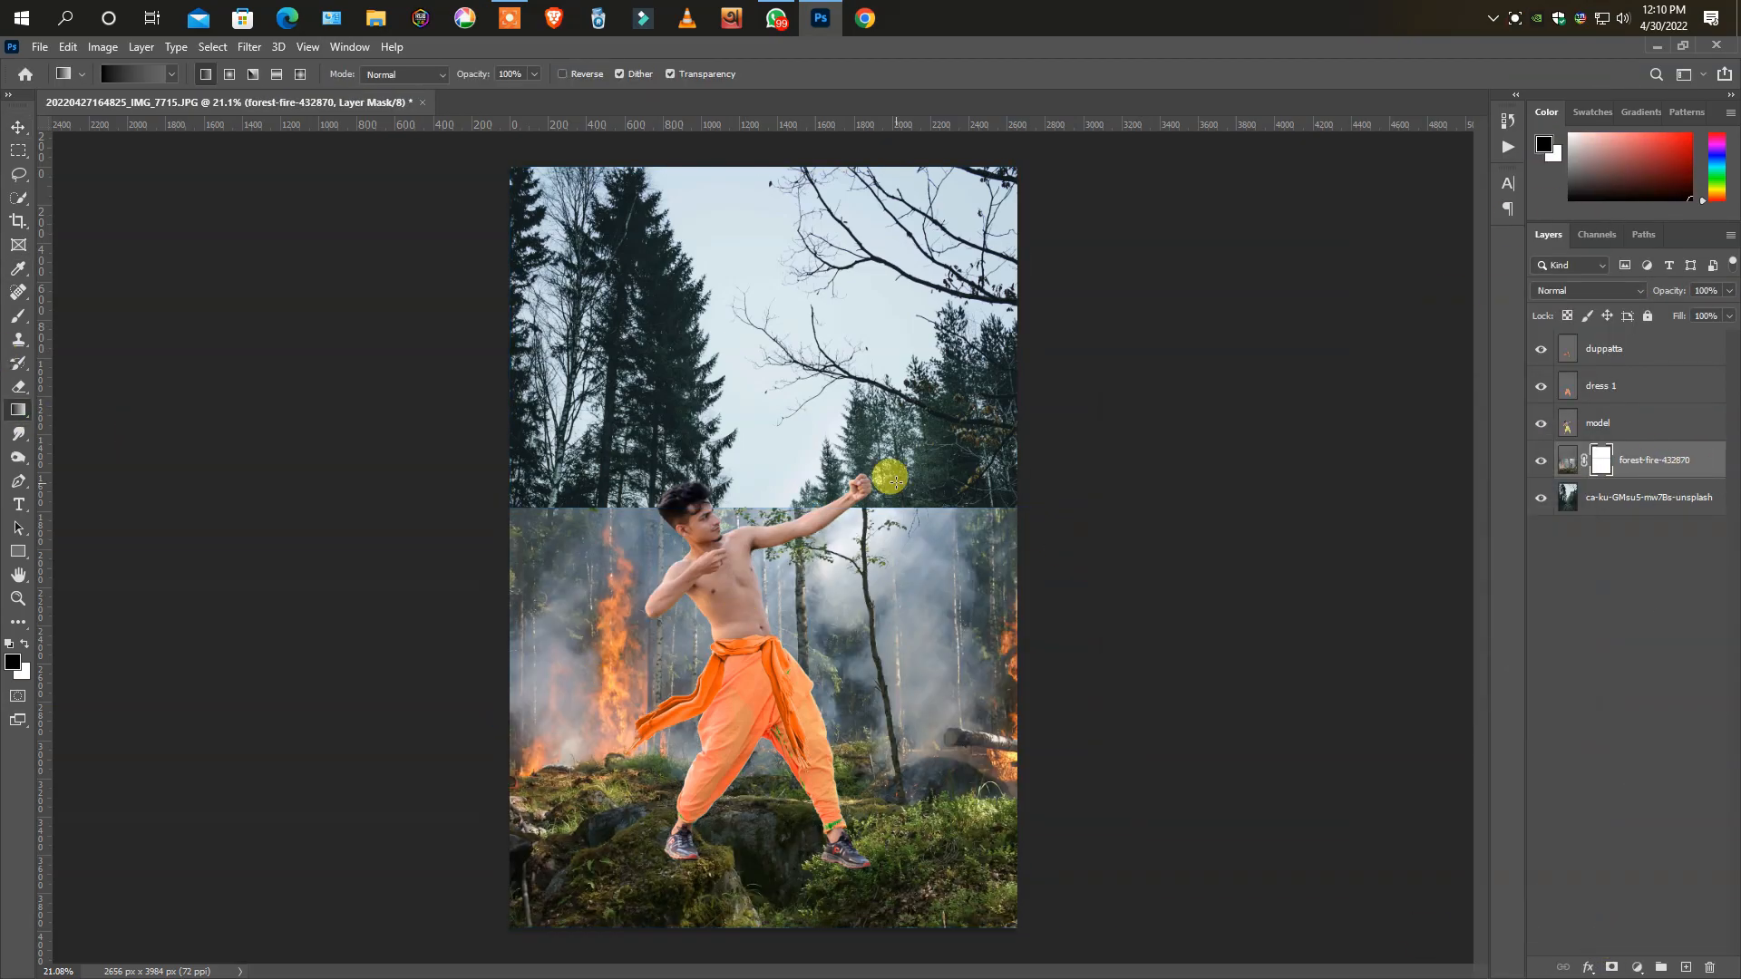
- Fade the upper edge of the forest-fire image into the forest with a linear gradient on its layer mask
drag(896, 524, 893, 626)
drag(894, 562, 893, 771)
key(ctrl+z)
- Enlarge the ca-ku-GMsu5-mw7Bs-unsplash layer beyond the canvas and shift it slightly down behind the figure
key(v)
click(1648, 498)
drag(1017, 547, 1122, 553)
mouse_move(923, 388)
mouse_down()
mouse_move(903, 452)
mouse_move(909, 419)
mouse_up()
key(Return)
- Apply a Camera Raw adjustment to the forest-fire image to mute its colors and match the dark forest
click(1568, 461)
key(ctrl+shift+a)
drag(1321, 847, 1279, 848)
drag(1320, 492, 1335, 492)
drag(806, 163, 858, 180)
drag(1386, 508, 1352, 511)
click(1411, 919)
- Reselect the forest-fire layer and apply a second Camera Raw adjustment to refine its colors
ctrl+click(1065, 809)
scroll(815, 750, up, 4)
ctrl+click(956, 716)
key(ctrl+shift+a)
click(1280, 438)
click(1324, 550)
drag(1372, 678, 1471, 679)
click(1411, 920)
- Apply a third Camera Raw adjustment to the forest-fire layer, lowering two of its settings
scroll(937, 832, down, 3)
scroll(507, 760, up, 5)
key(l)
scroll(1020, 745, down, 1)
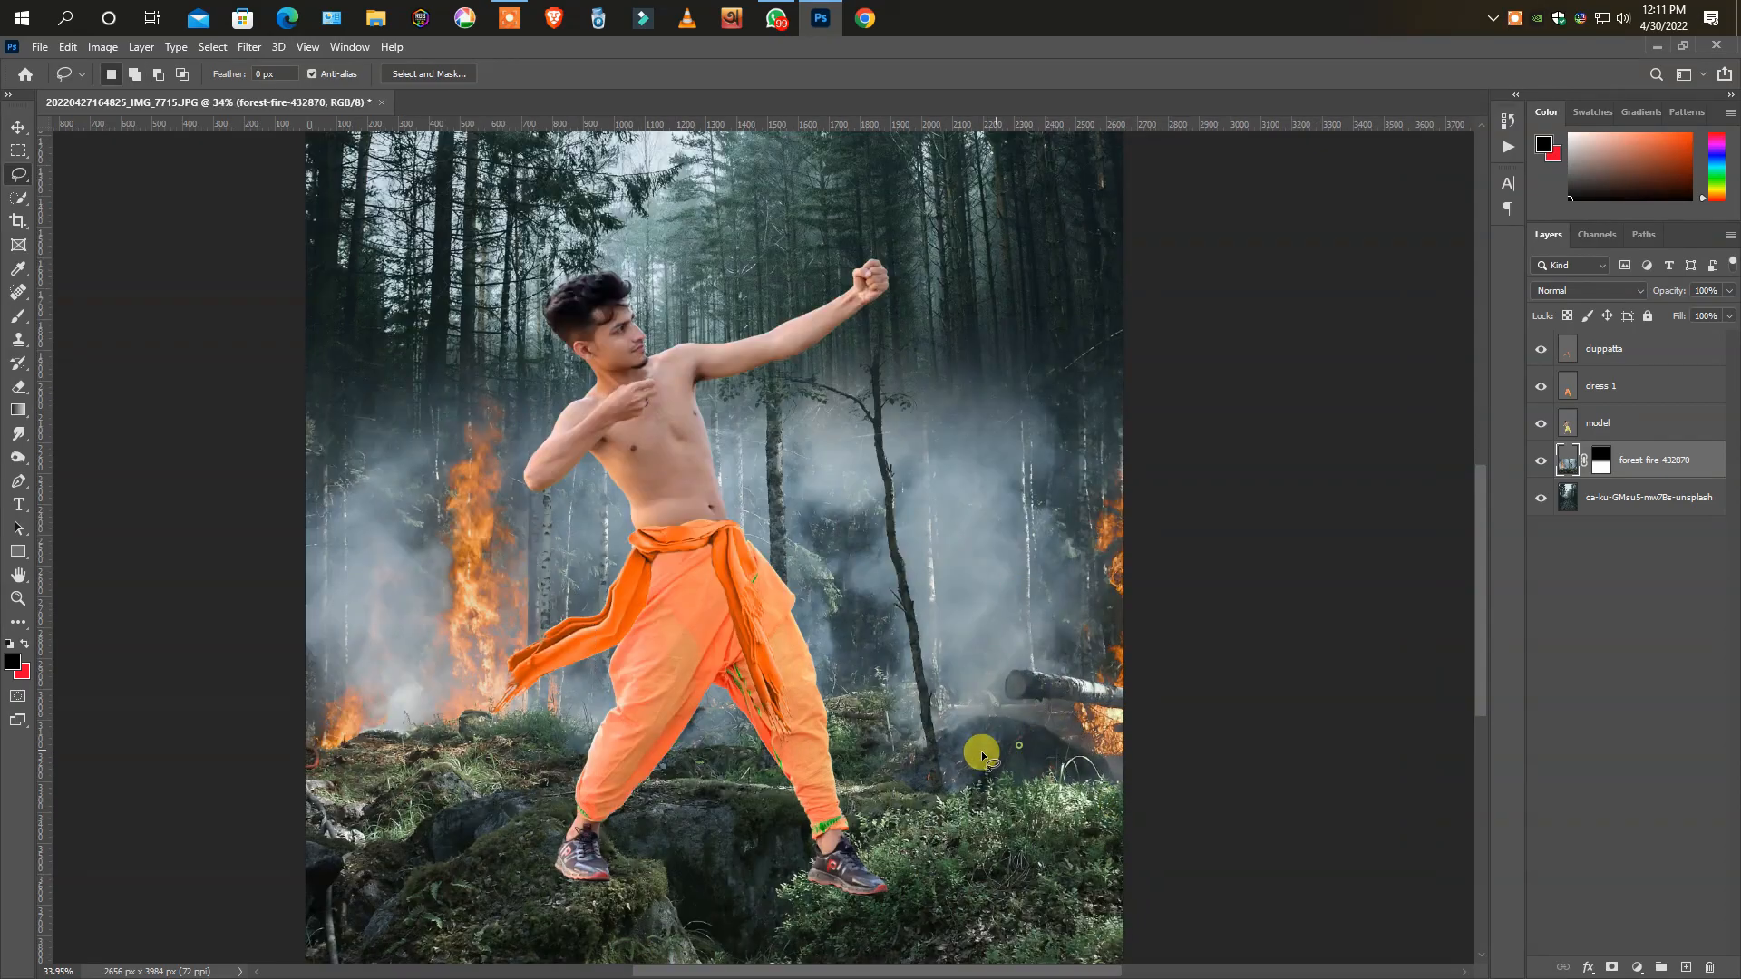
key(v)
scroll(1020, 749, down, 2)
key(ctrl+shift+a)
drag(1372, 647, 1275, 646)
drag(1372, 593, 1325, 594)
click(1411, 920)
- Delete the forest-fire layer
scroll(1050, 774, down, 3)
scroll(933, 559, up, 1)
key(Delete)
click(771, 20)
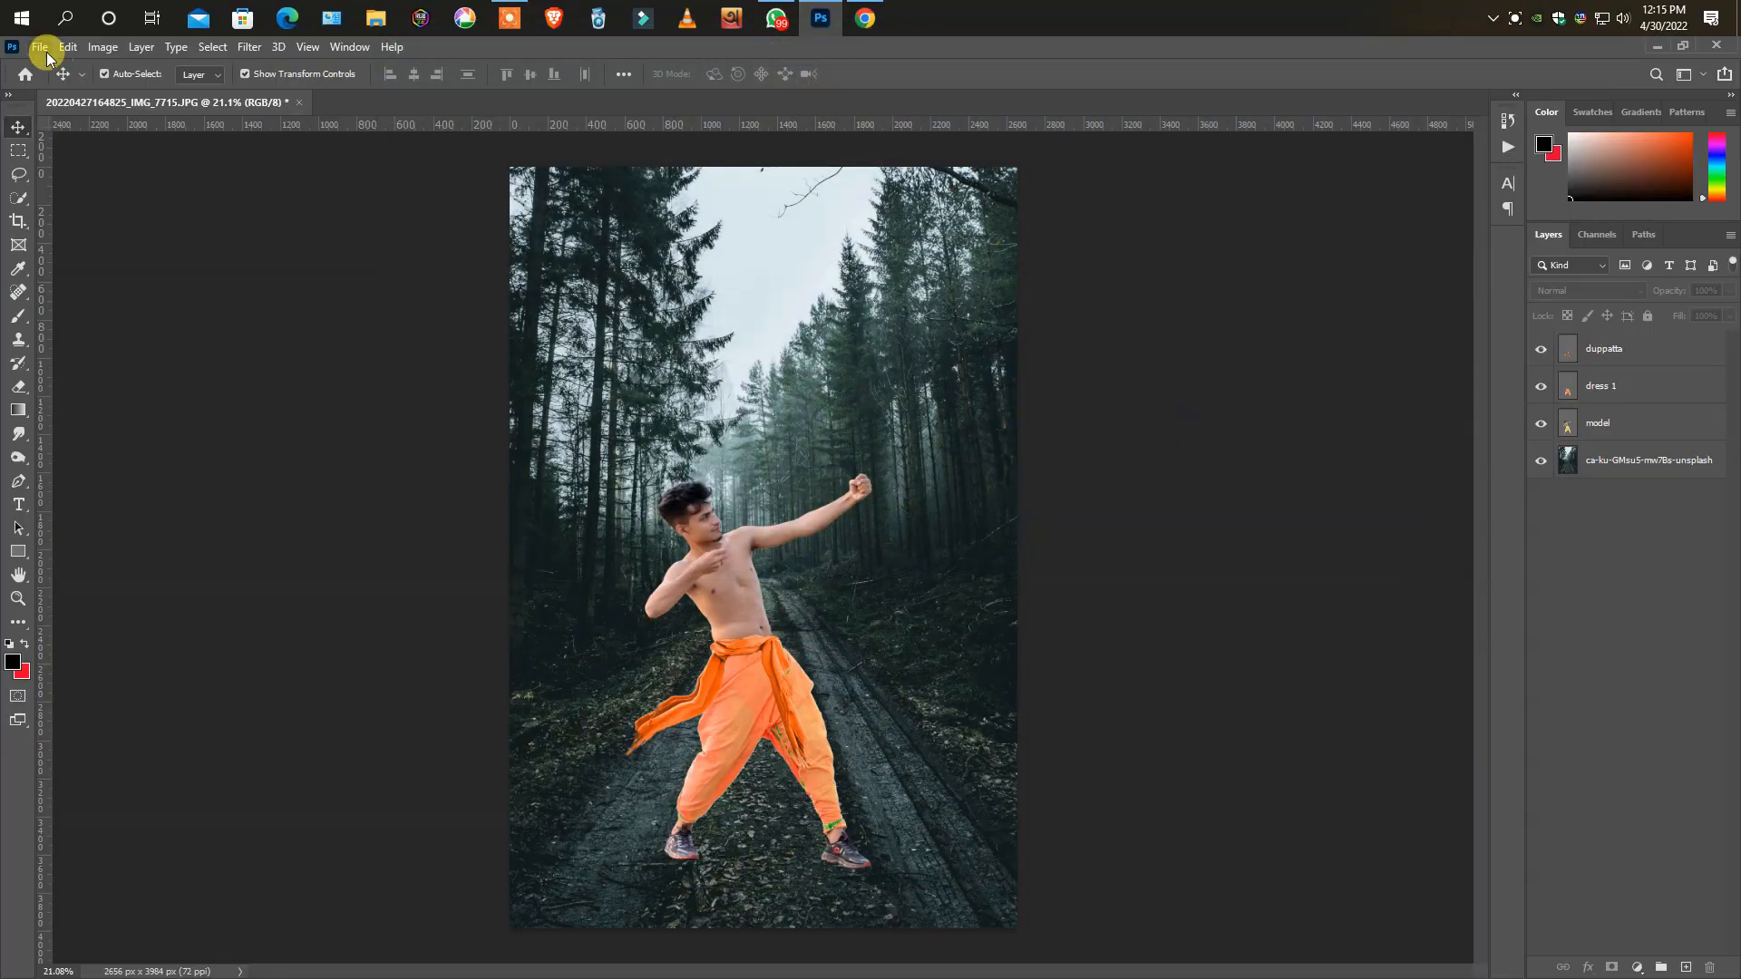
click(42, 48)
click(95, 424)
click(776, 18)
click(1639, 50)
- Place the grass image Daco_1156117 as a linked file and duplicate it across the bottom of the canvas
click(40, 47)
click(95, 427)
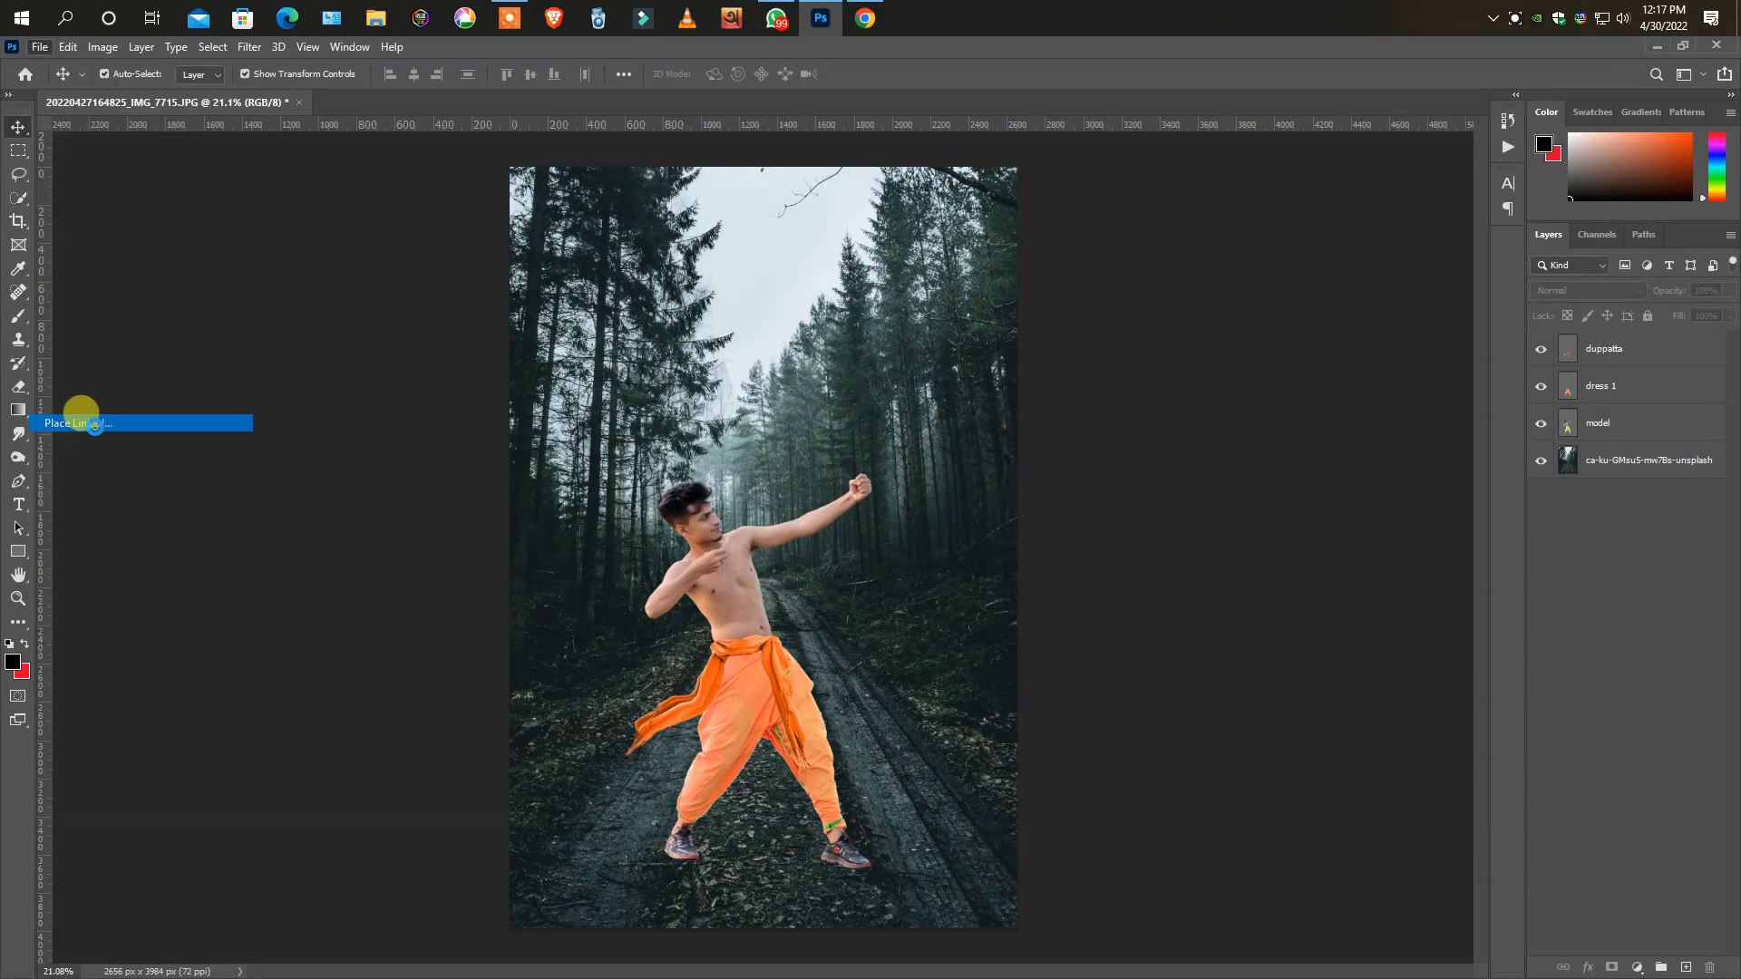
drag(890, 550, 813, 864)
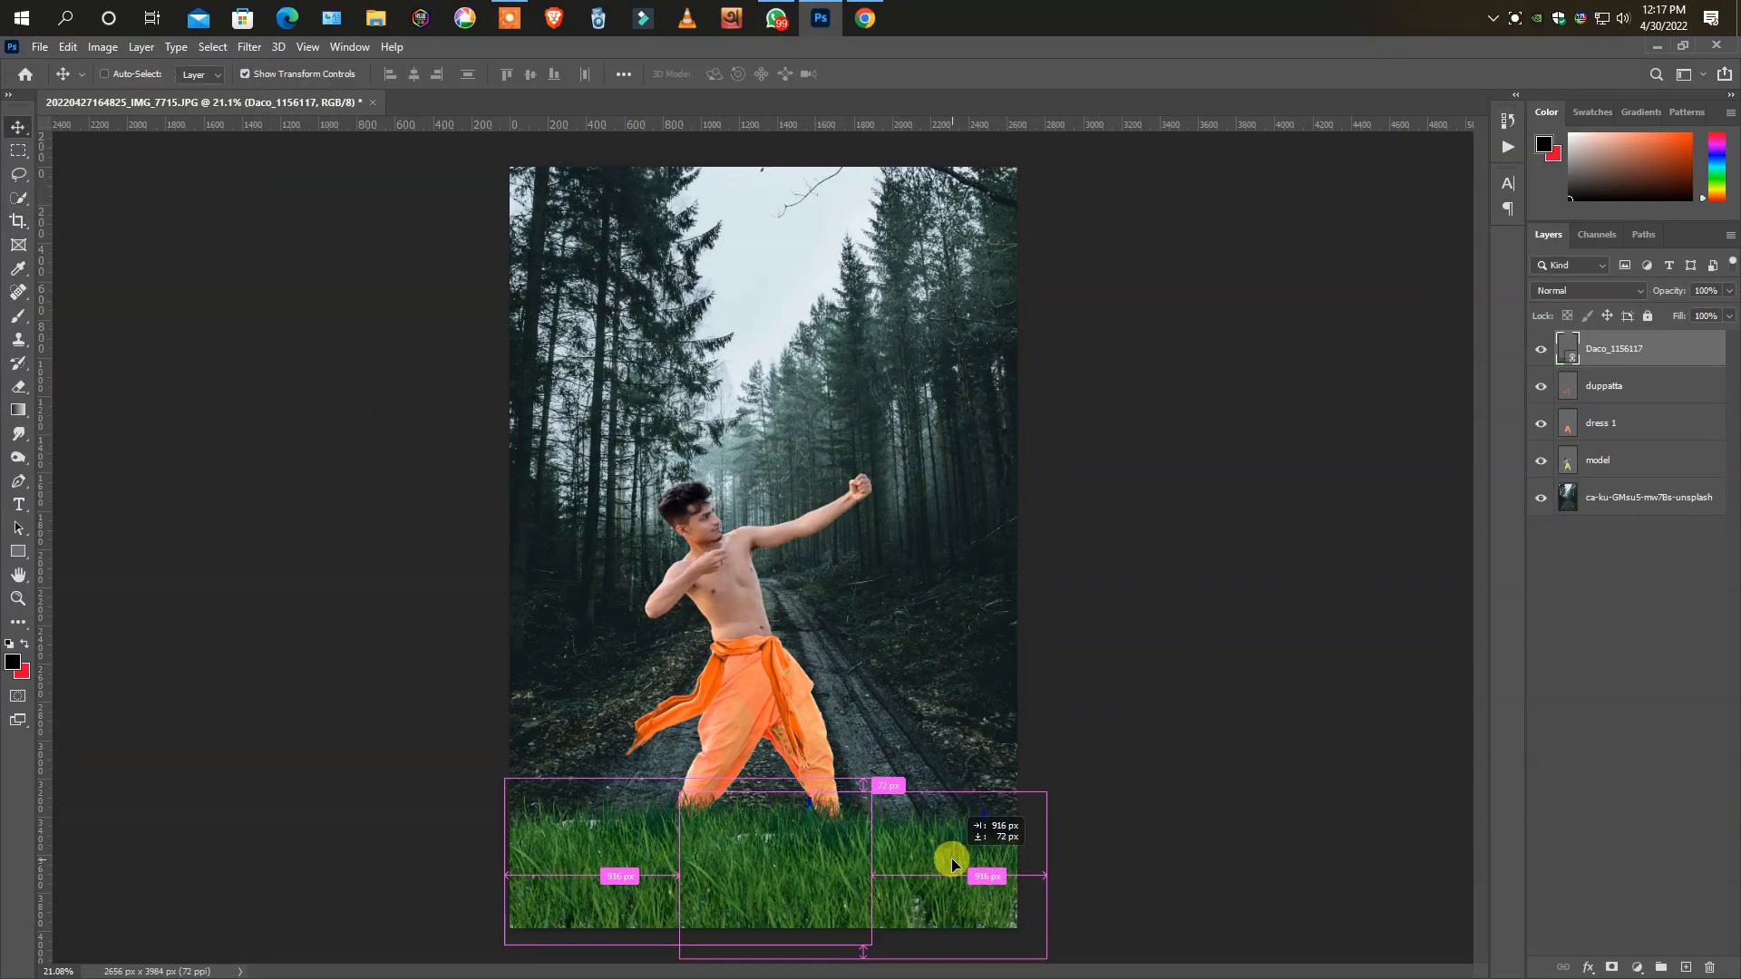
drag(951, 859, 962, 807)
- Select all the grass copies and merge them into one layer
ctrl+click(1636, 388)
ctrl+click(1636, 424)
ctrl+click(1636, 460)
ctrl+click(1636, 498)
ctrl+click(1636, 535)
drag(1638, 353, 1613, 620)
key(ctrl+z)
ctrl+click(1618, 609)
key(ctrl+e)
- Move the forest background down to show more sky and branches, and adjust its scale
scroll(866, 819, down, 1)
drag(951, 348, 932, 568)
drag(1059, 140, 1035, 177)
drag(937, 646, 936, 624)
key(Return)
- Order the merged grass layer beneath the model and darken and desaturate it with a Camera Raw adjustment
drag(1629, 352, 1624, 479)
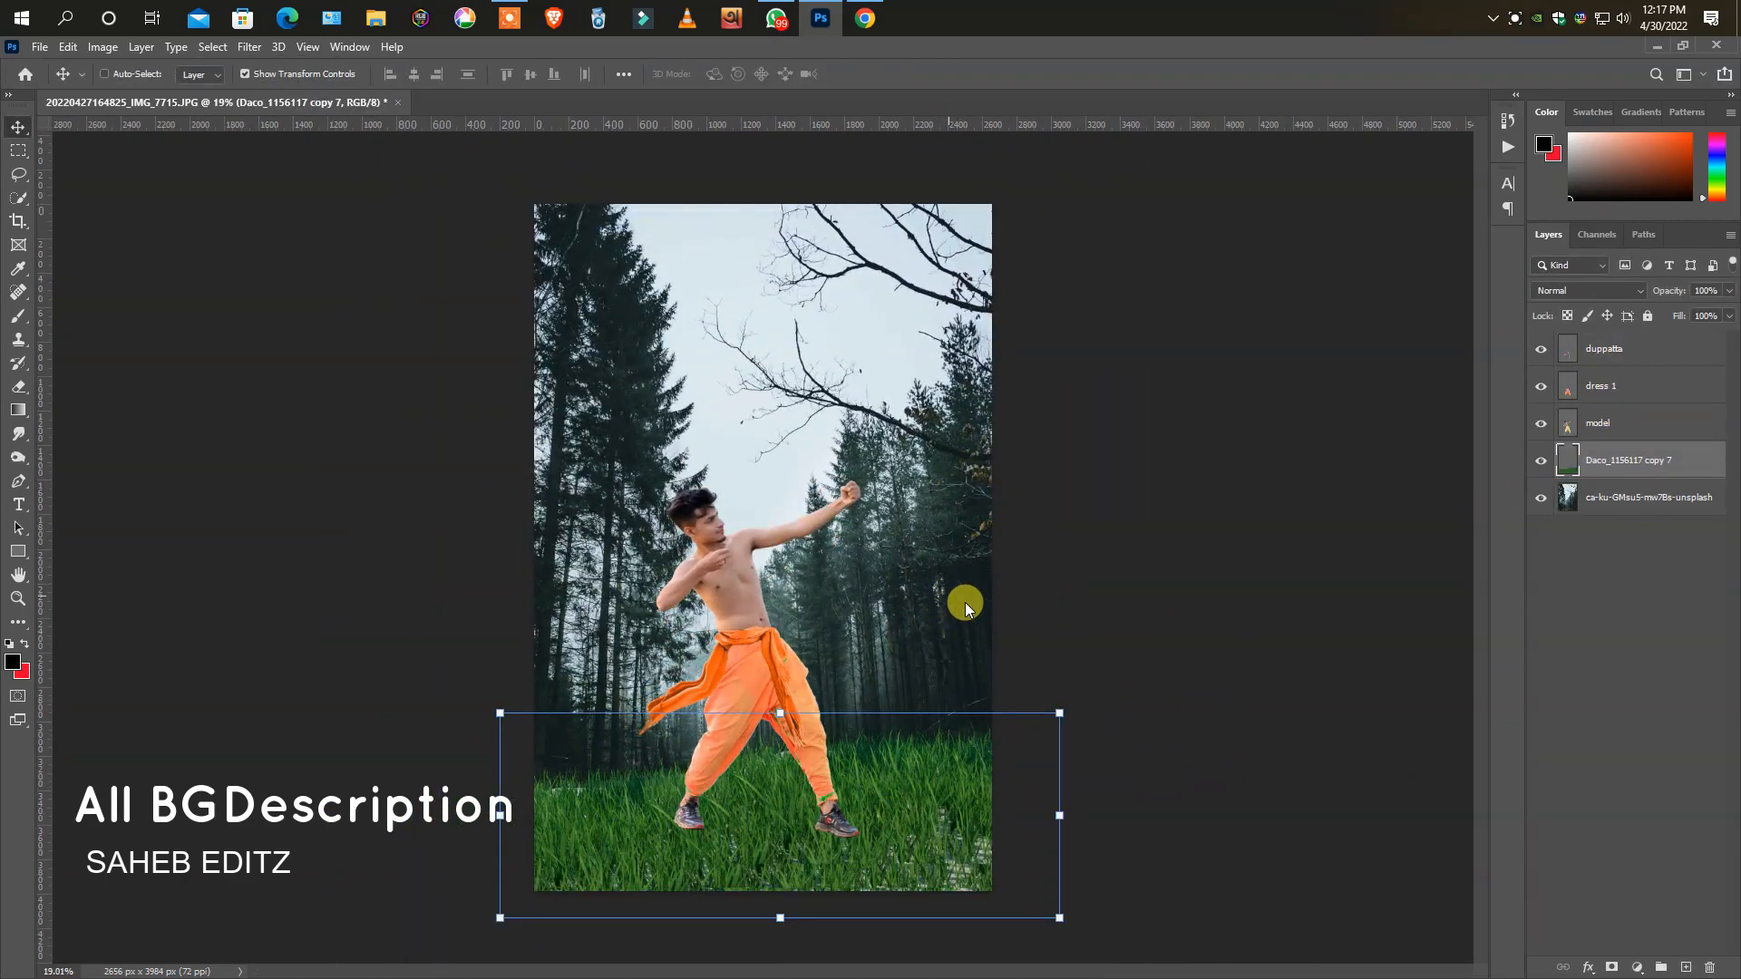
key(ctrl+shift+a)
drag(1372, 863, 1330, 865)
drag(1372, 509, 1348, 510)
drag(1372, 581, 1344, 583)
drag(1368, 510, 1385, 508)
click(1411, 919)
- Reselect the grass layer and adjust its placement along the bottom of the canvas
ctrl+click(1126, 750)
ctrl+click(948, 821)
drag(1001, 704, 952, 793)
key(Return)
- Try to transform the man together with his trousers and scarf
ctrl+shift+click(752, 671)
drag(883, 492, 789, 465)
click(900, 74)
- Select the model layer and choose a grass-shaped brush tip for the Eraser
scroll(749, 771, up, 5)
click(820, 590)
scroll(819, 590, down, 2)
click(1598, 423)
click(18, 389)
right_click(917, 482)
click(978, 834)
scroll(1240, 860, down, 1)
click(946, 693)
click(946, 820)
scroll(992, 853, down, 1)
click(946, 845)
click(1158, 881)
- Enlarge the grass-shaped Eraser to 1000 px and stamp it over the man's shoes to blend them into the grass
scroll(933, 870, up, 5)
key(bracketright)
key(bracketright)
key(bracketright)
key(bracketright)
key(bracketright)
key(bracketright)
key(bracketright)
key(bracketright)
key(bracketright)
key(bracketright)
key(bracketright)
key(bracketright)
key(bracketright)
key(bracketright)
click(968, 539)
click(408, 581)
- Try to stamp the grass-shaped Eraser over the trouser hems on dress 1 and over the feet again, and undo it
click(1600, 387)
click(989, 472)
click(454, 554)
click(1598, 423)
click(533, 500)
scroll(956, 583, down, 7)
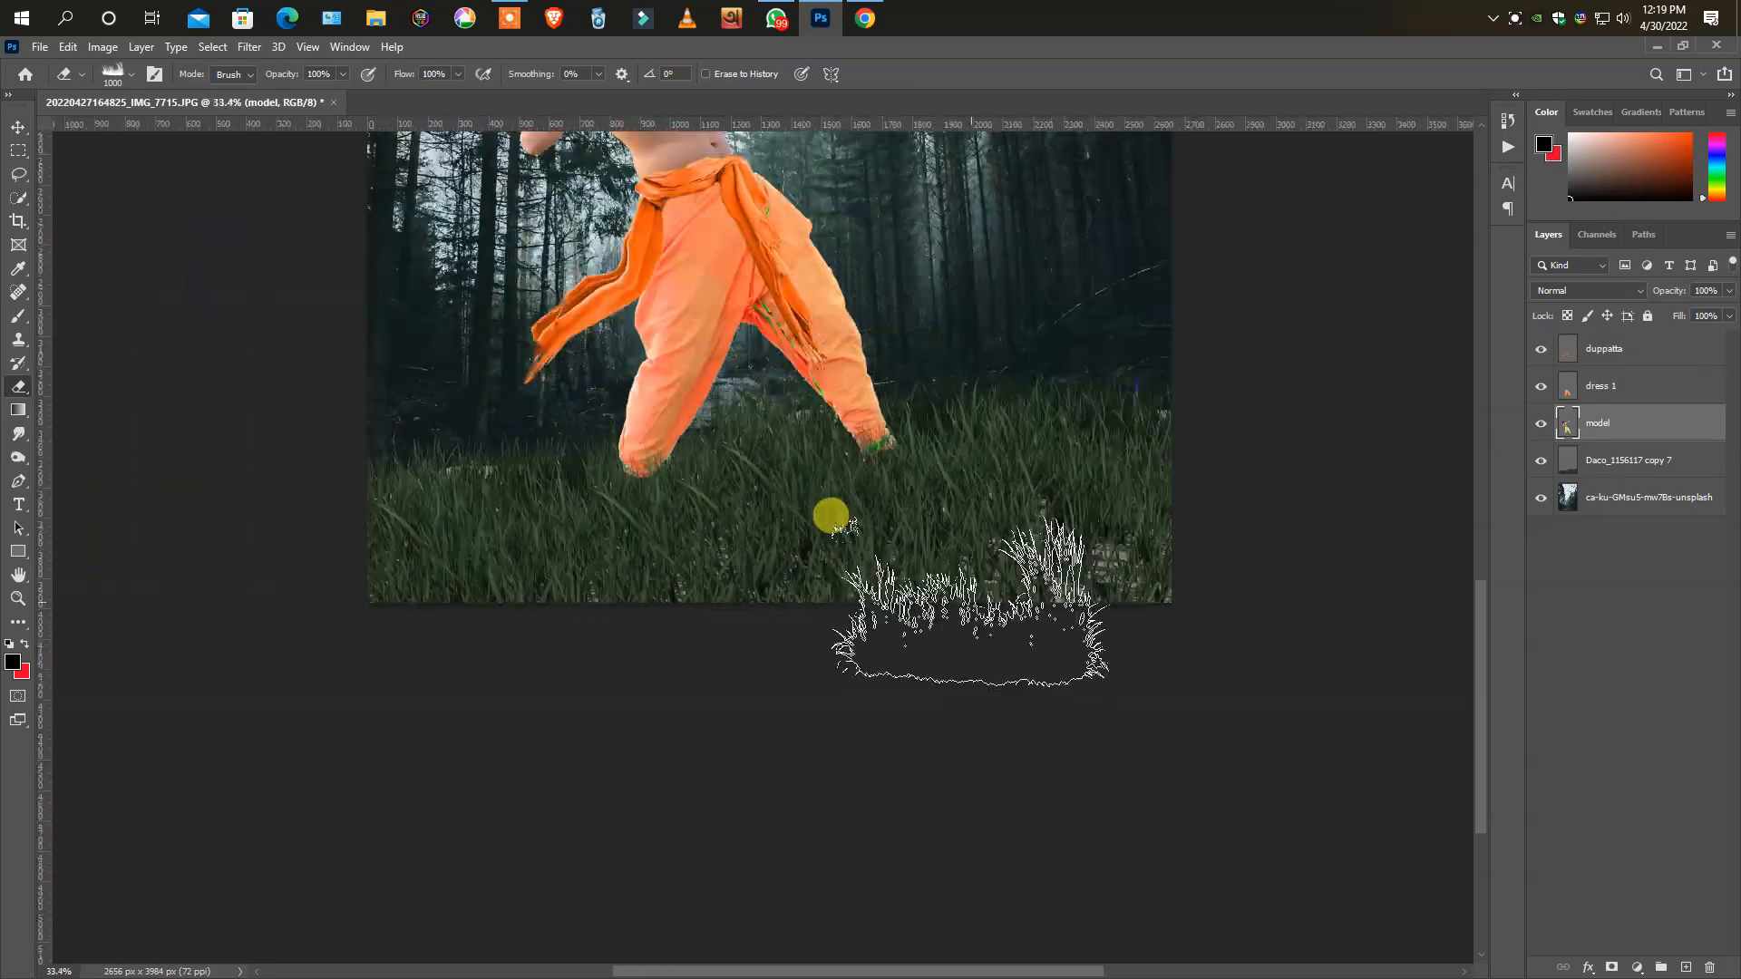
key(ctrl+z)
key(ctrl+z)
key(ctrl+z)
key(ctrl+z)
key(ctrl+z)
- Erase the remaining parts of both shoes on the model layer with the grass-shaped Eraser
scroll(757, 657, up, 4)
click(927, 525)
click(678, 540)
scroll(671, 544, down, 6)
- Try the forest background flipped horizontally and shifted sideways, and delete that background layer
key(v)
mouse_move(944, 435)
mouse_down()
mouse_move(937, 412)
mouse_move(952, 429)
mouse_up()
key(ctrl+t)
right_click(860, 510)
click(907, 826)
drag(862, 618, 711, 609)
key(Return)
key(Delete)
- Place the linked ca-ku-GMsu5-mw7Bs-unsplash forest road image, flipped horizontally and scaled to 66.40%
click(39, 47)
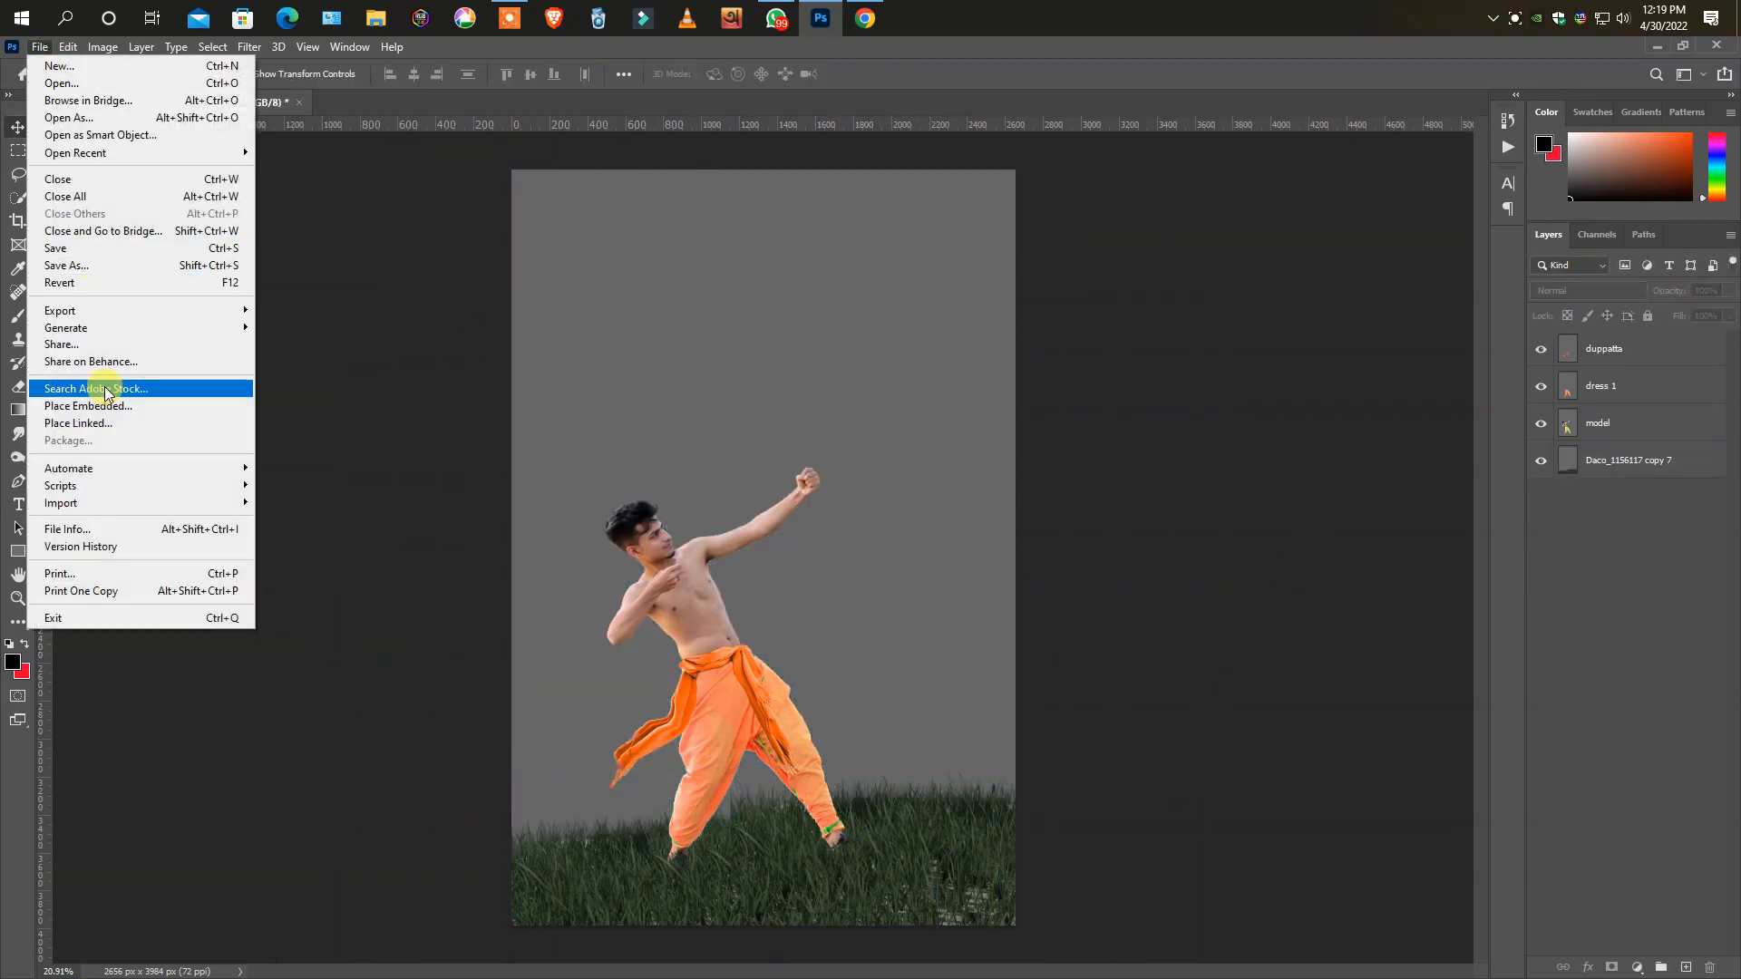
click(80, 424)
double_click(1100, 442)
double_click(1102, 421)
drag(1119, 54, 1054, 61)
click(804, 93)
double_click(1043, 427)
scroll(1261, 633, down, 10)
drag(1362, 584, 1369, 420)
scroll(1161, 435, up, 2)
double_click(1155, 233)
drag(1115, 610, 956, 397)
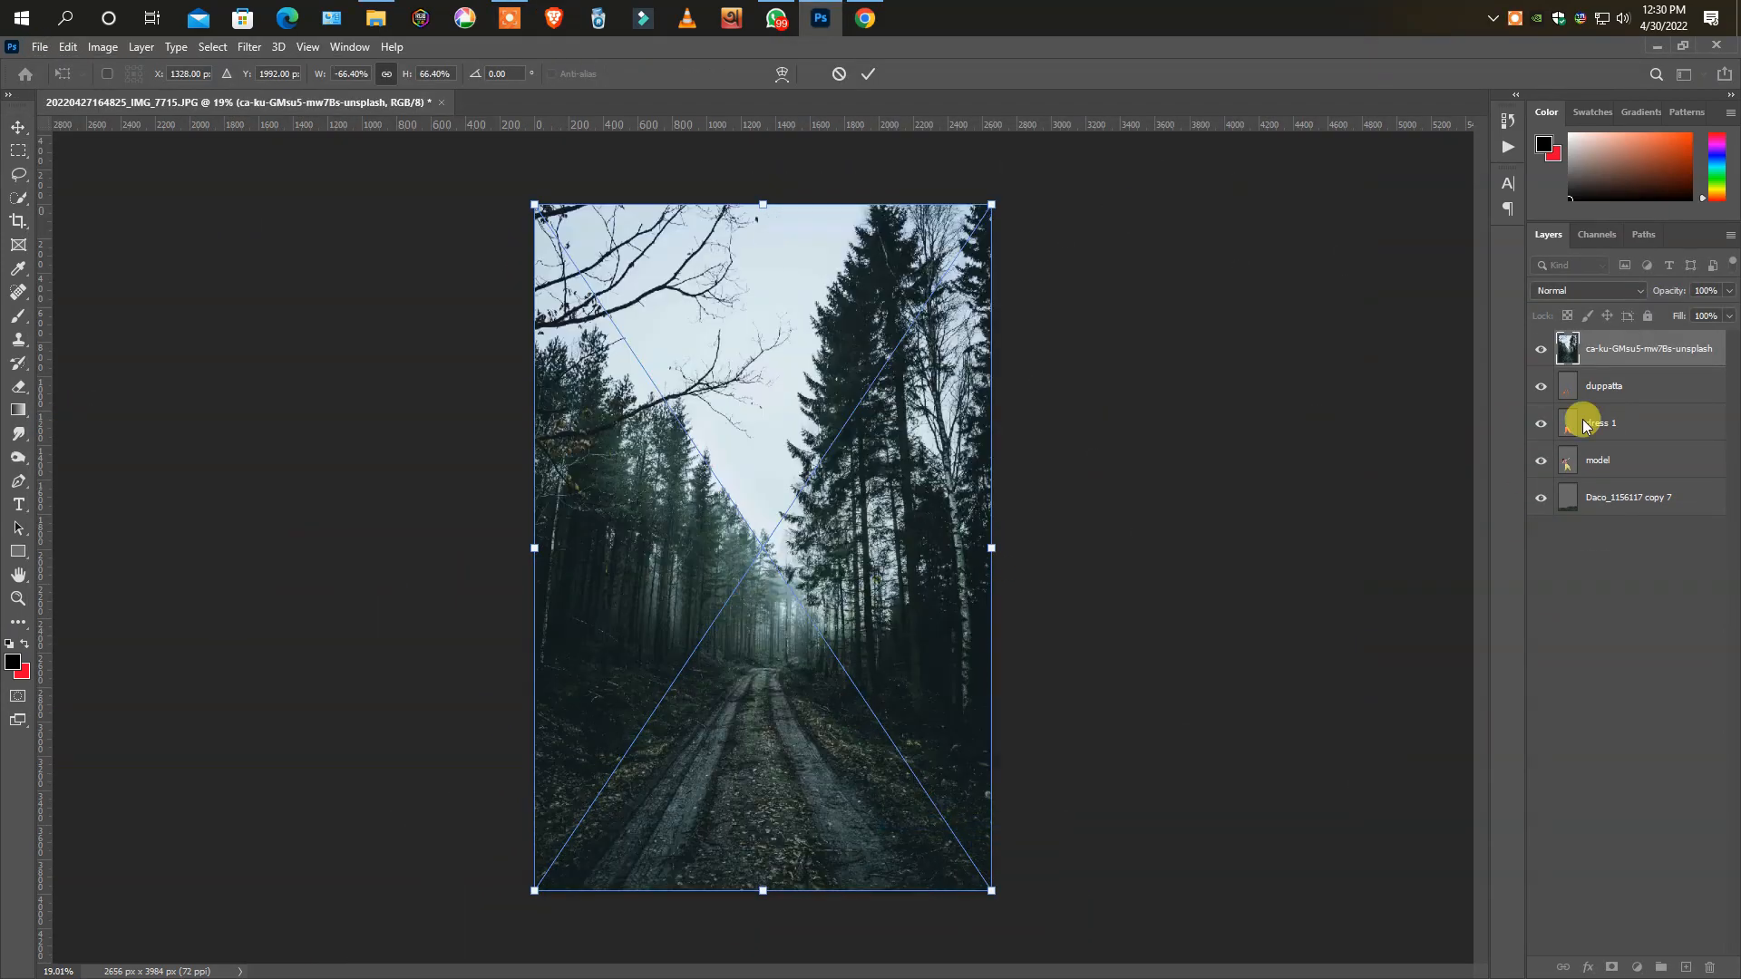
- Move the forest road layer below the grass layer, then enlarge and position it to fill the background
drag(1586, 525, 1596, 513)
drag(988, 547, 1057, 601)
key(Return)
drag(840, 546, 817, 565)
scroll(818, 597, down, 2)
scroll(821, 590, up, 4)
scroll(829, 558, down, 2)
- Place the linked forest-fire-432870 image across the middle of the canvas and select its left part
click(39, 47)
click(90, 426)
double_click(1048, 295)
key(Return)
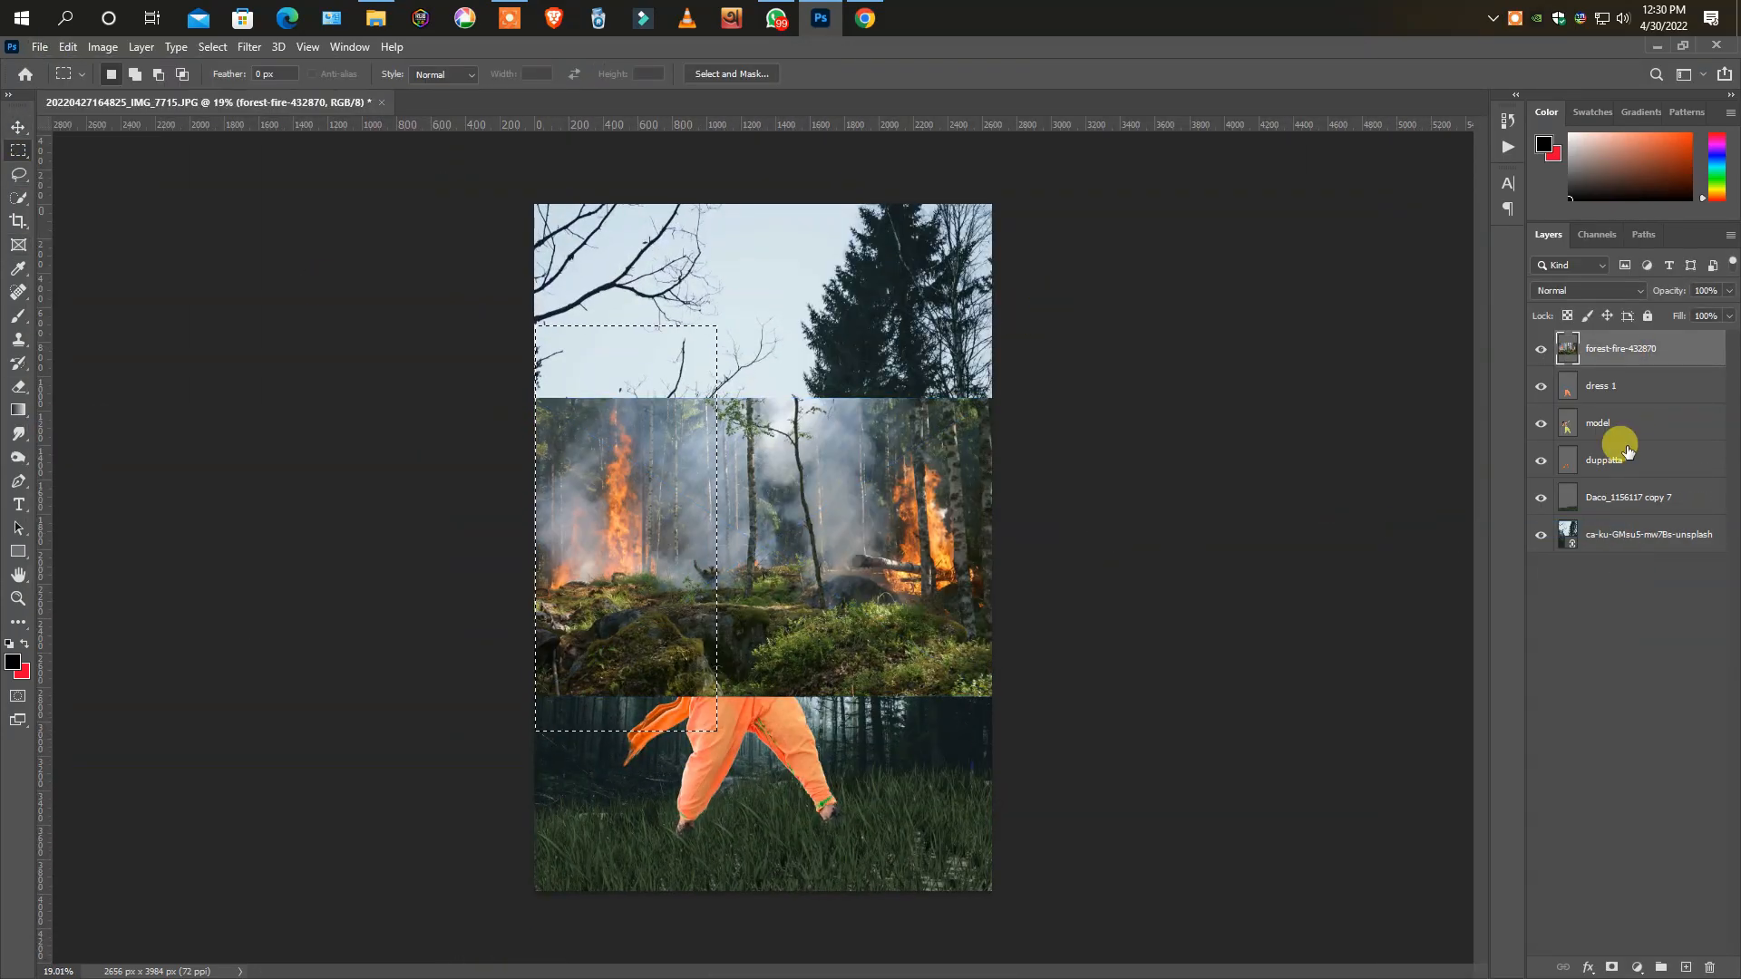
drag(1068, 764, 1069, 764)
- Separate the left fire onto its own layer and blend the forest-fire-432870 layer in behind the grass with a gradient layer mask
click(1622, 386)
click(1612, 967)
drag(1653, 528, 1654, 535)
key(v)
click(1602, 535)
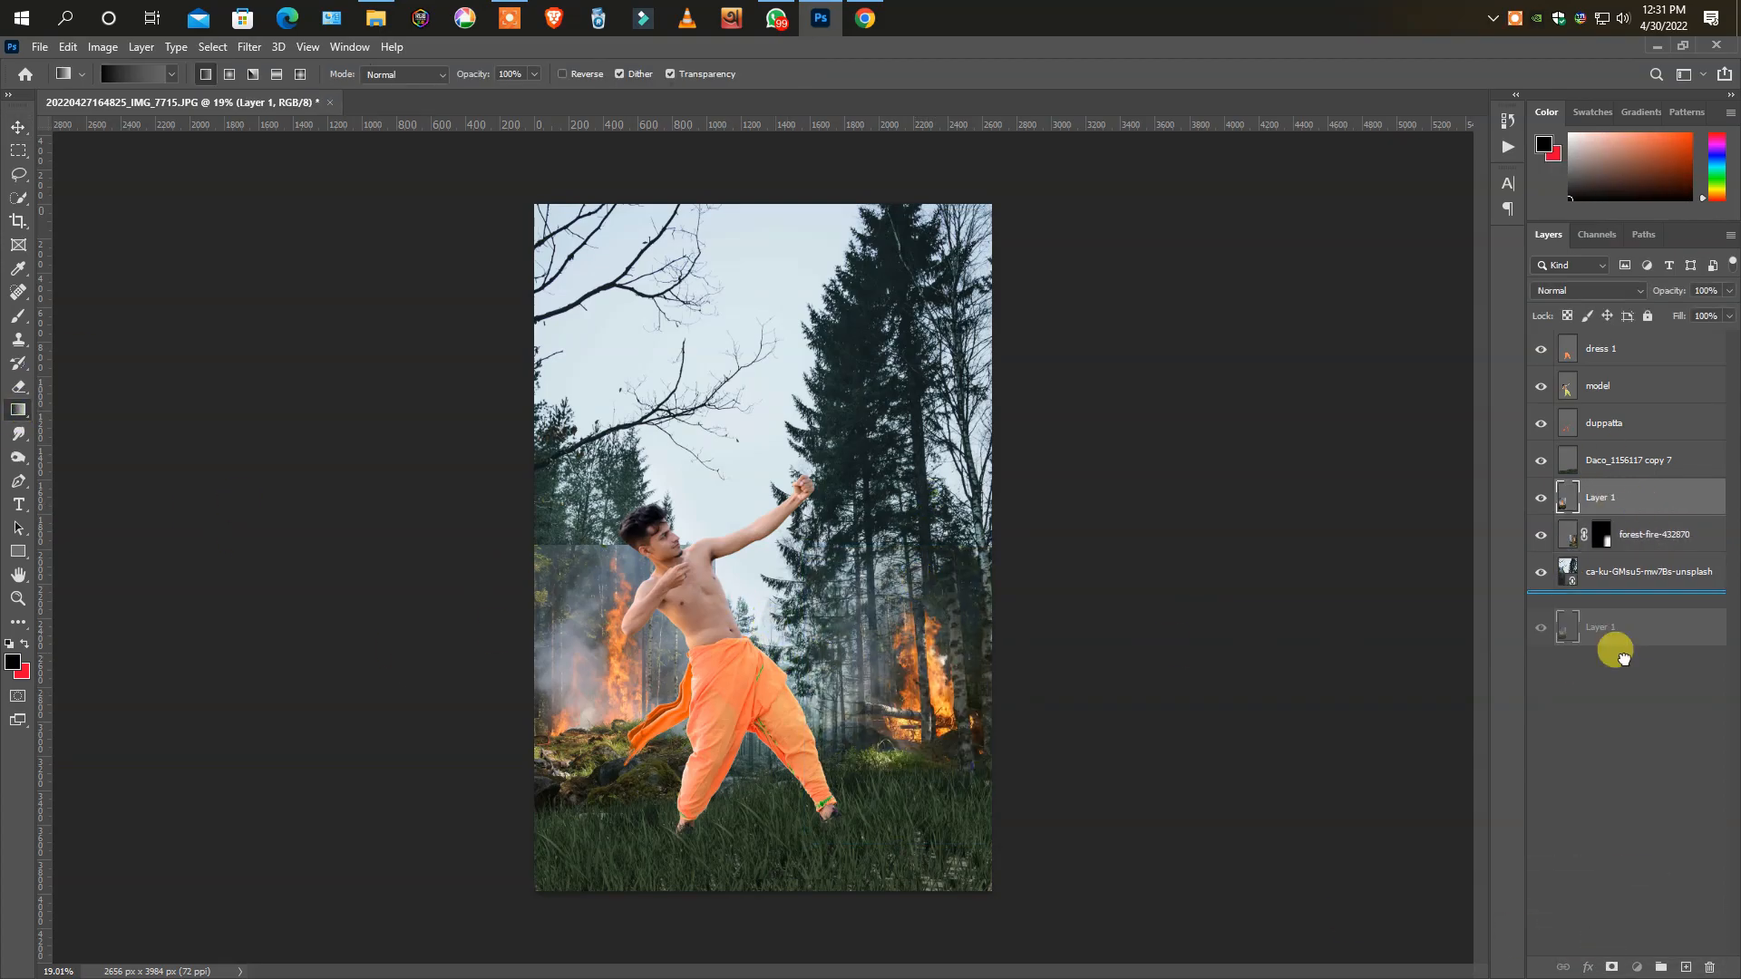
- Blend Layer 1's fire into the forest with a layer mask and position it at the grass line behind the man
drag(716, 727, 750, 727)
drag(635, 666, 650, 727)
key(Return)
click(1151, 653)
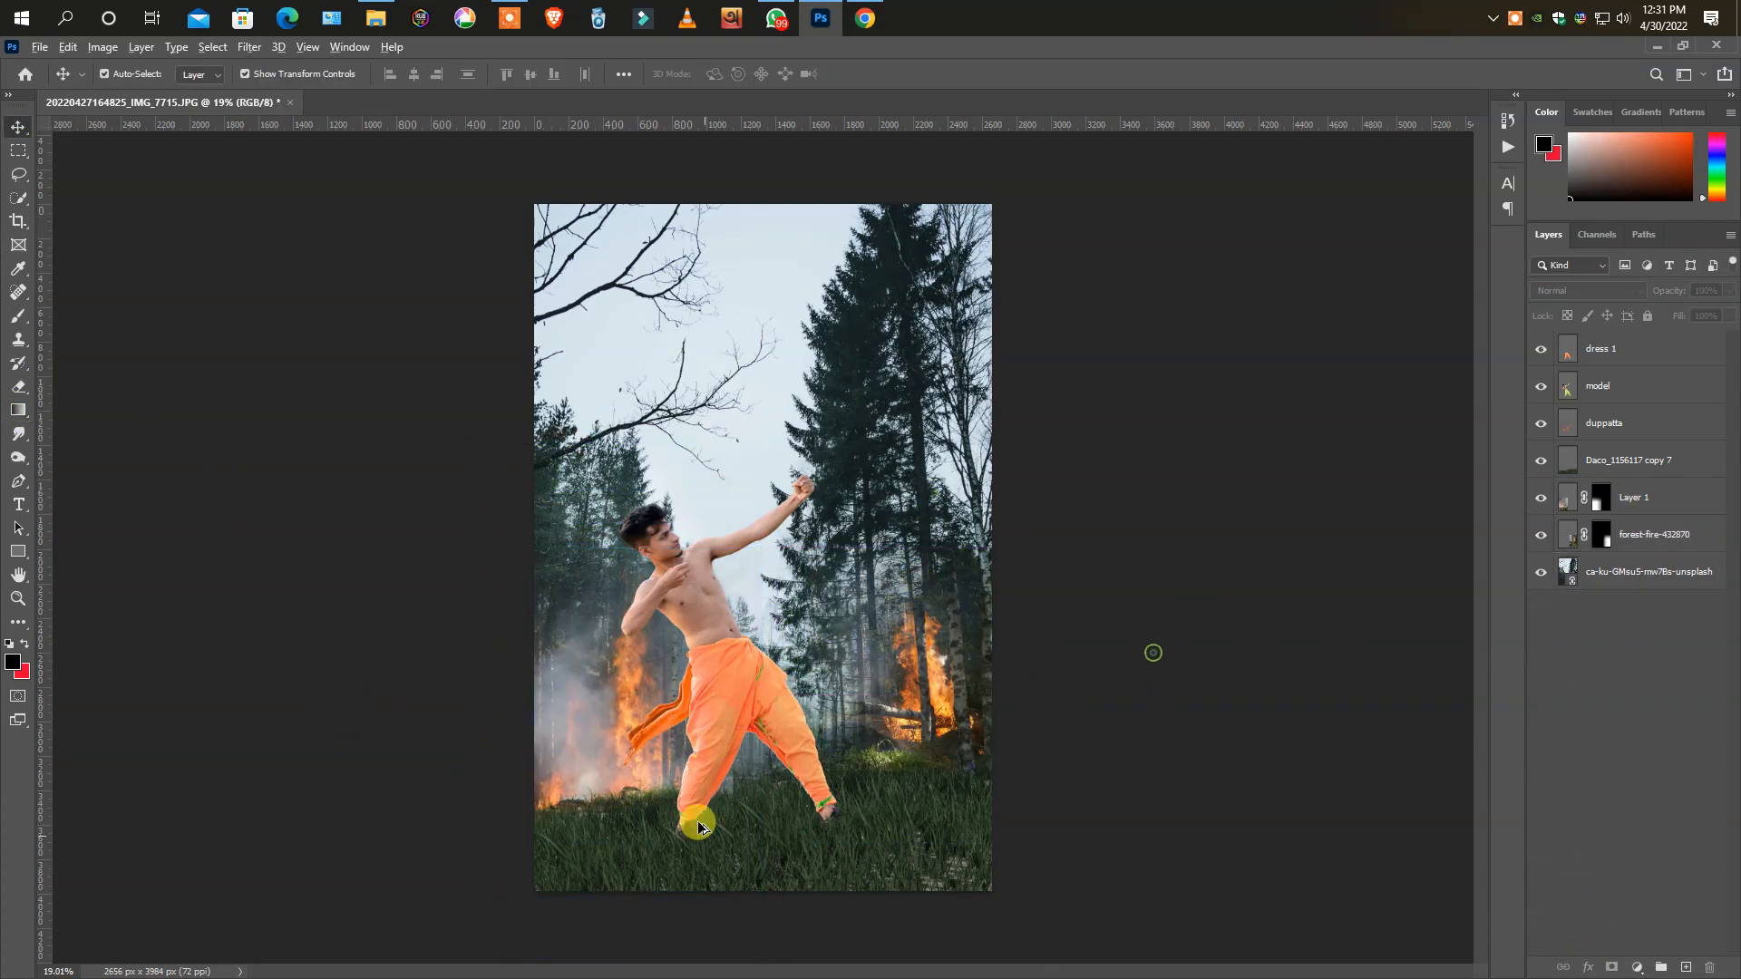
- Move the right-hand fire down to the grass line and enlarge it slightly
scroll(710, 750, up, 7)
click(1569, 498)
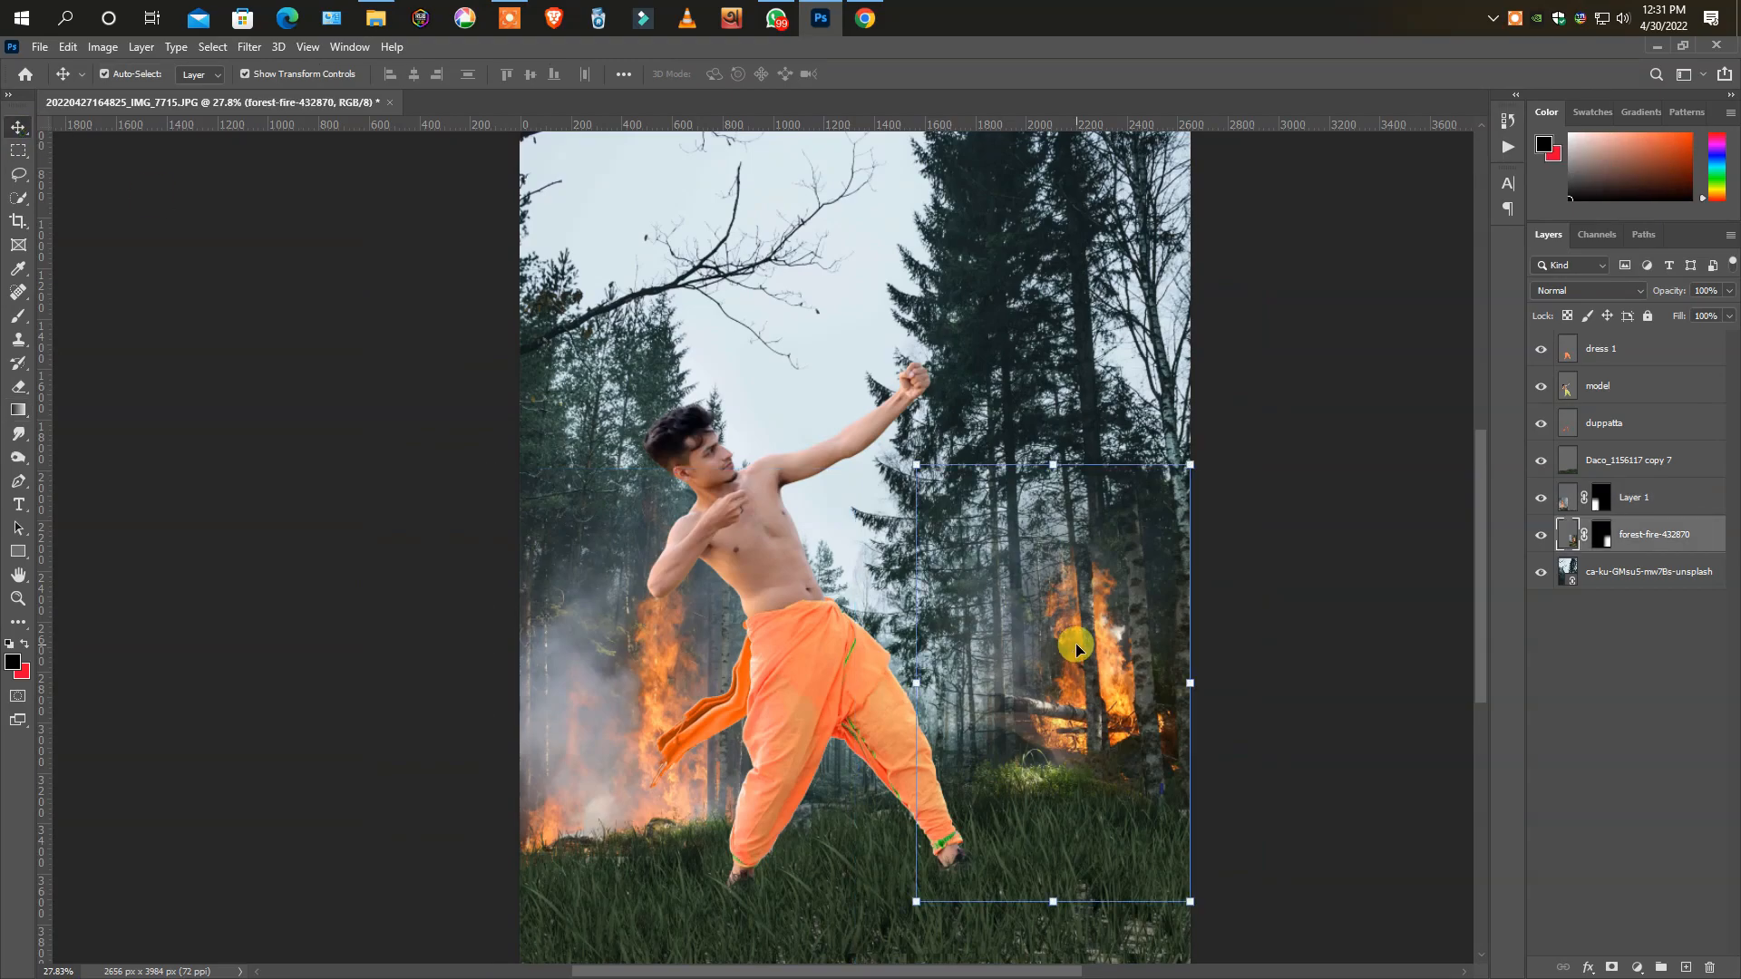
drag(1079, 670, 1134, 749)
drag(970, 542, 908, 495)
drag(1136, 741, 1126, 741)
- Shift the forest background slightly sideways and fine-tune the position of the right-hand fire
click(984, 309)
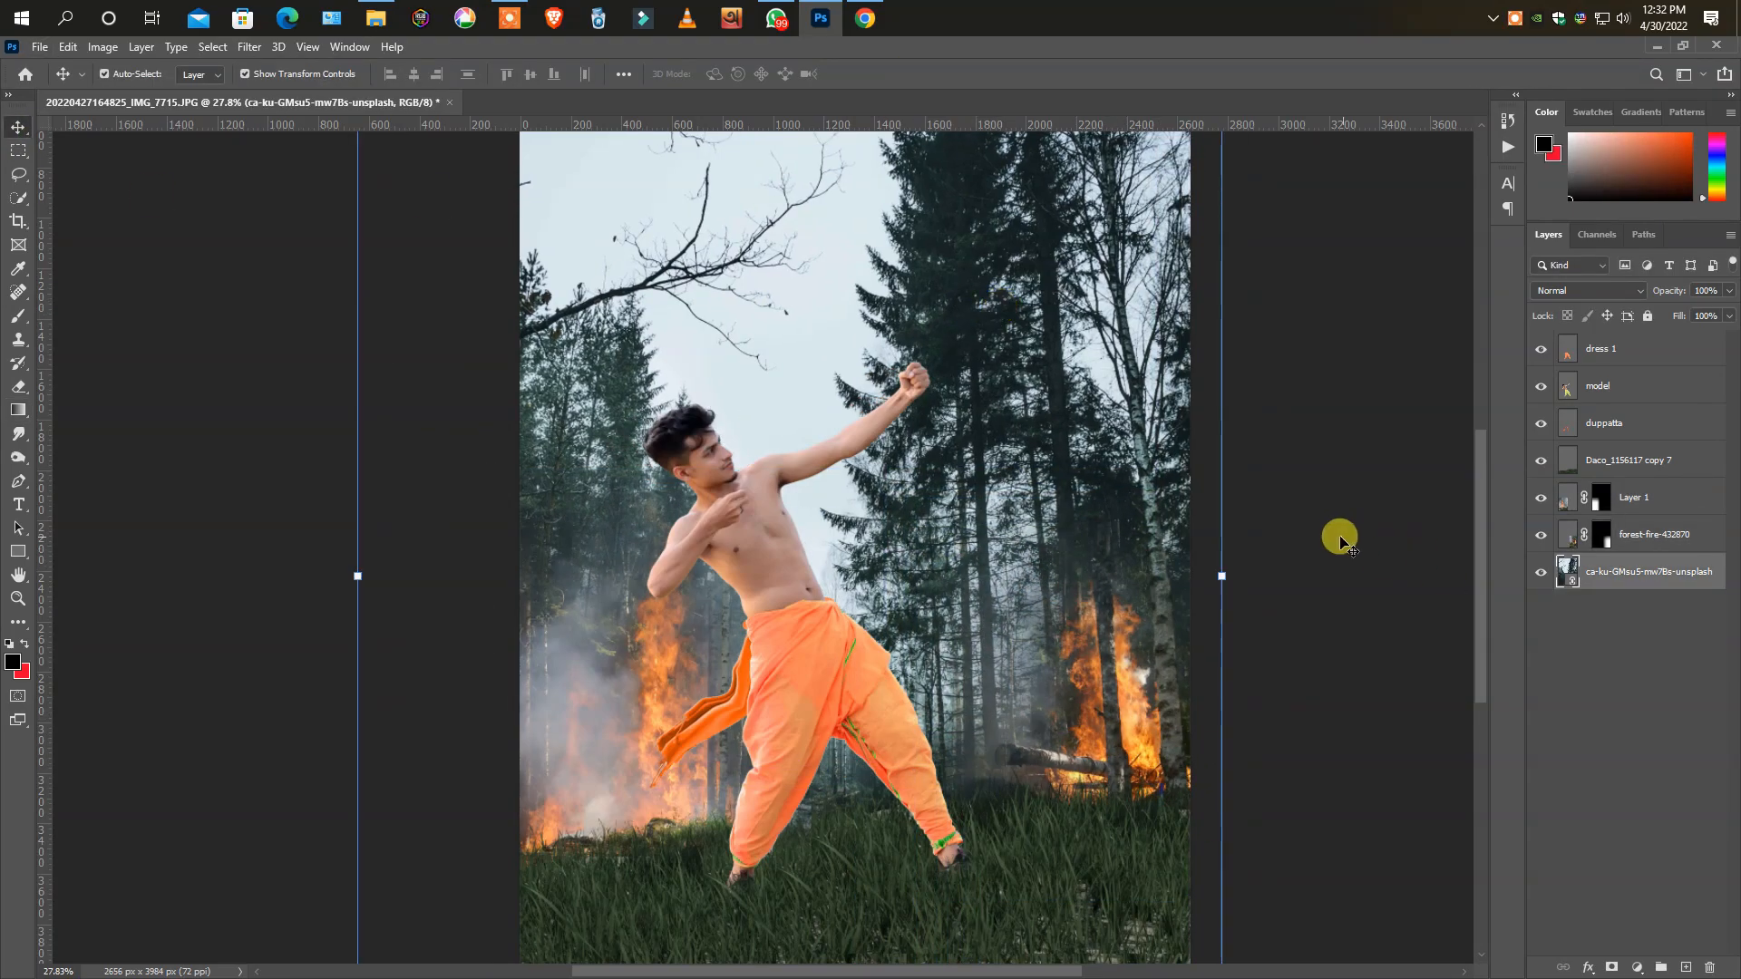
click(1339, 537)
scroll(979, 752, up, 3)
click(979, 753)
drag(714, 365, 758, 430)
drag(837, 530, 837, 523)
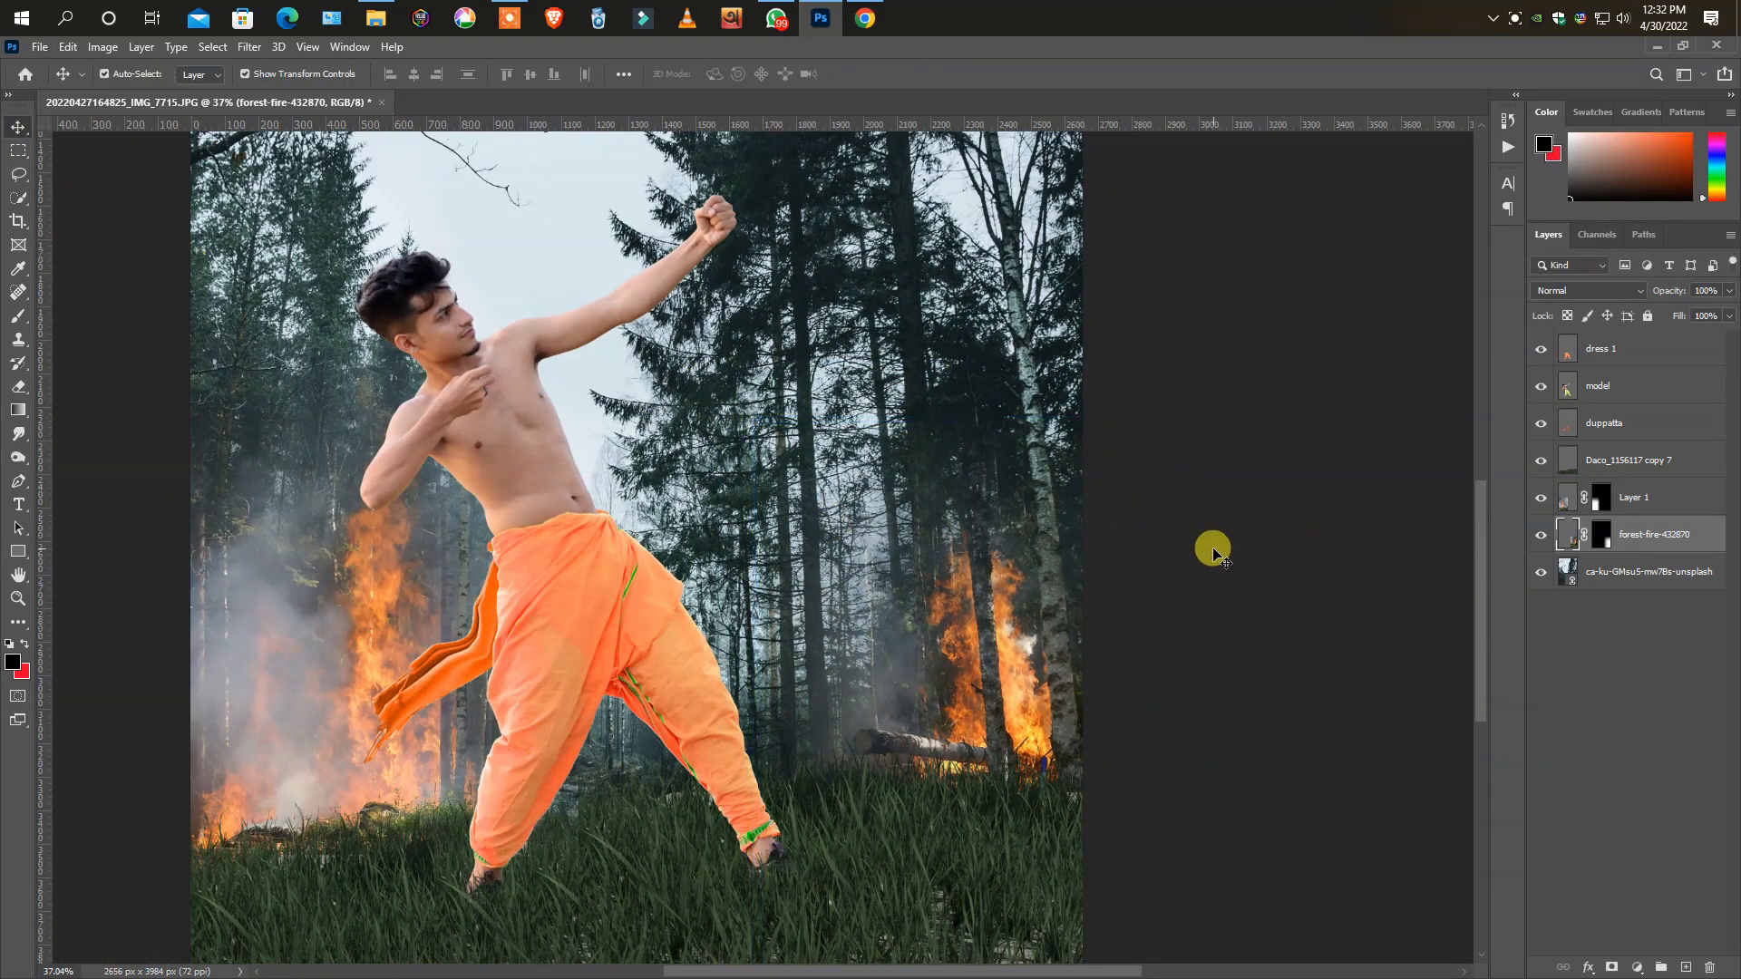
click(1214, 548)
- Adjust the grass layer in Camera Raw with temperature +14 and vibrance -48
scroll(1214, 548, down, 5)
scroll(848, 780, up, 4)
scroll(914, 811, down, 3)
click(916, 816)
key(ctrl+shift+a)
drag(1372, 509, 1386, 511)
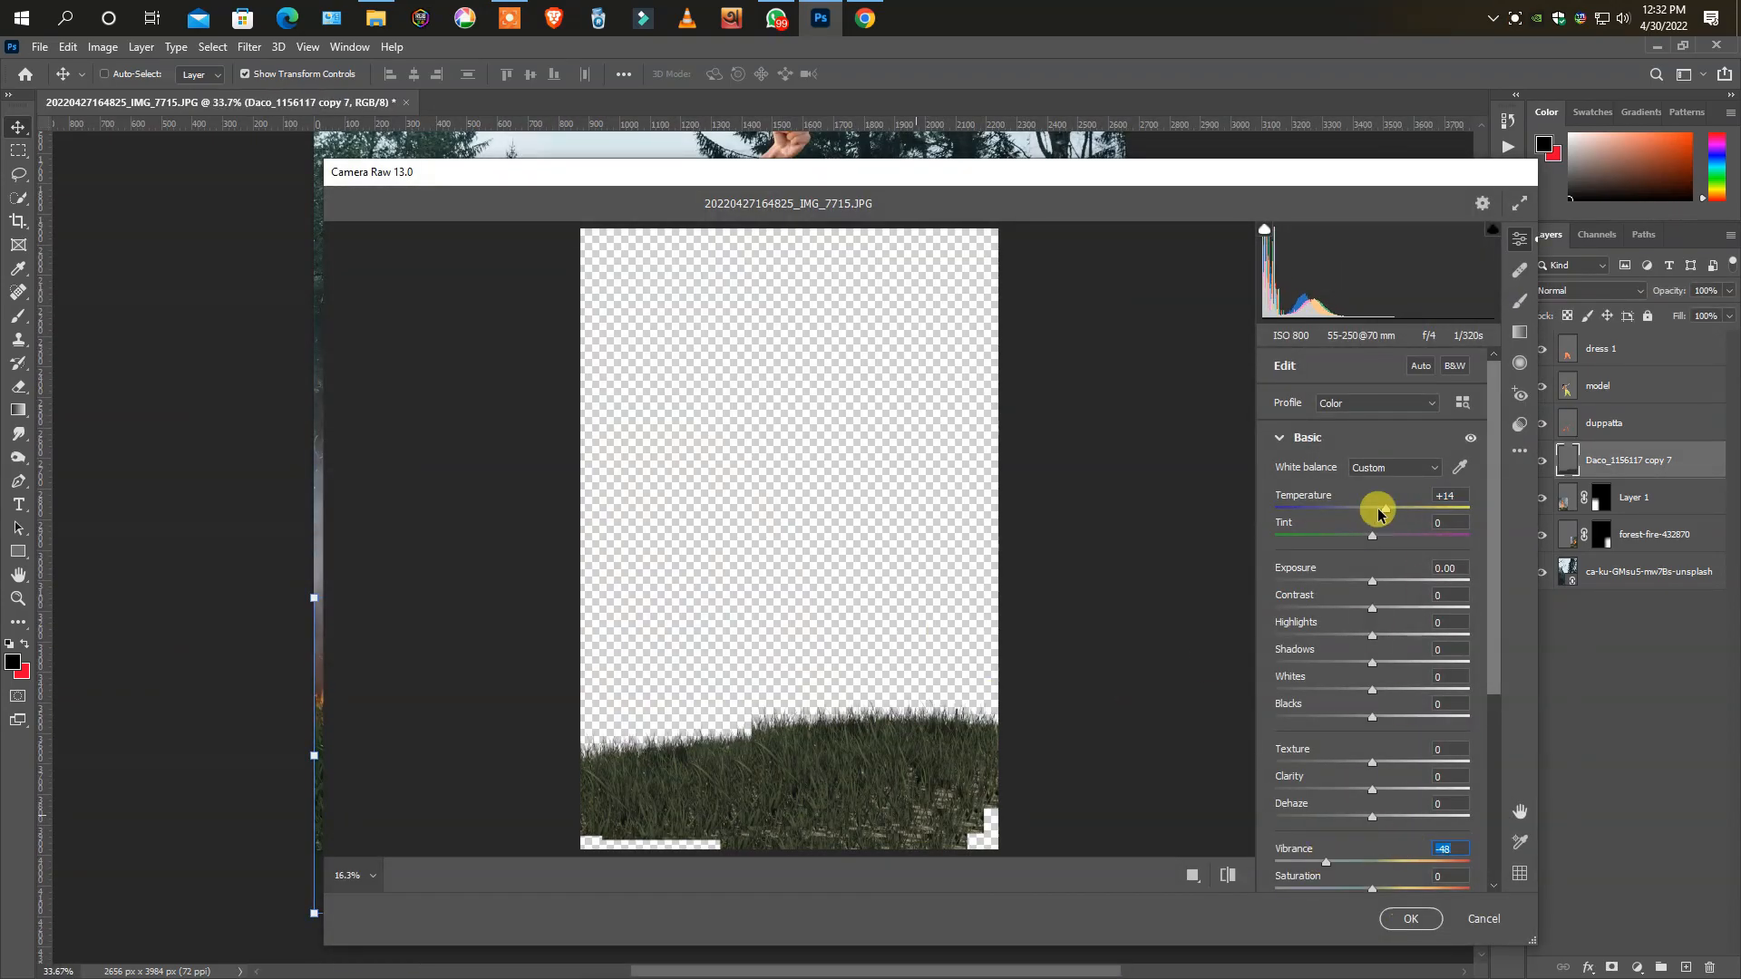
click(1411, 919)
click(1179, 730)
- Place the linked burning-hot-sparks-rising image, enlarge it over the grass and set its blend mode to Screen
scroll(1104, 731, down, 4)
click(40, 47)
click(71, 445)
click(875, 392)
double_click(1043, 389)
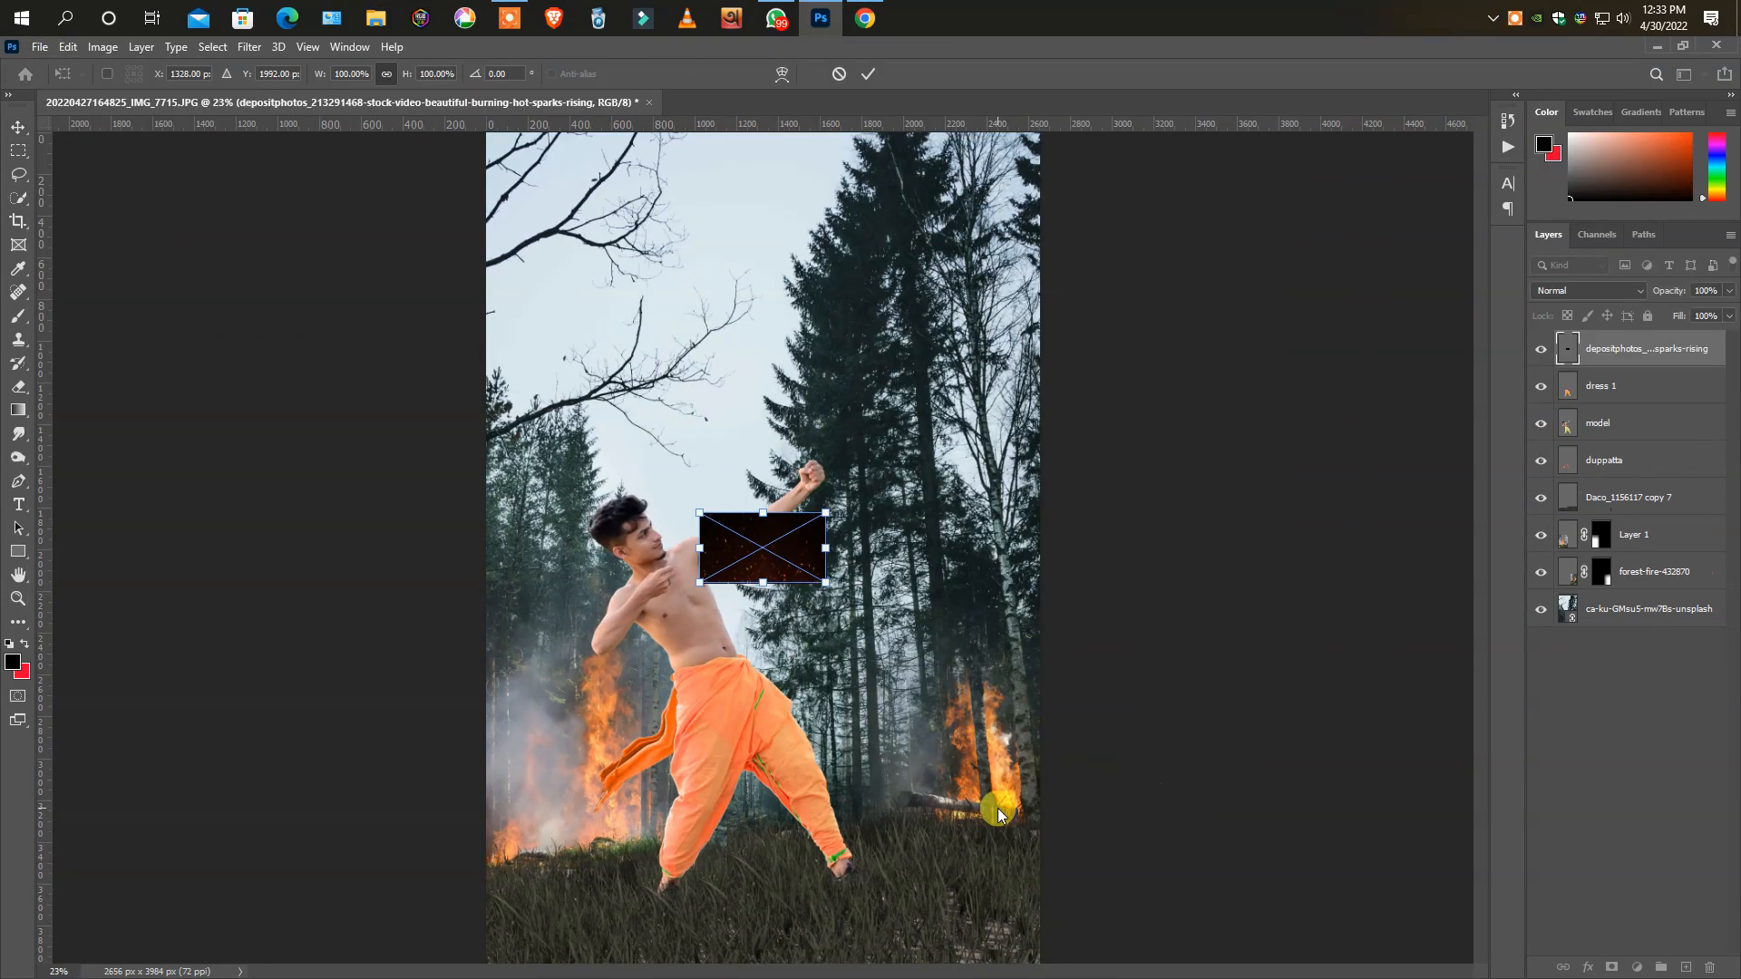
drag(758, 544, 863, 832)
key(shift+alt+s)
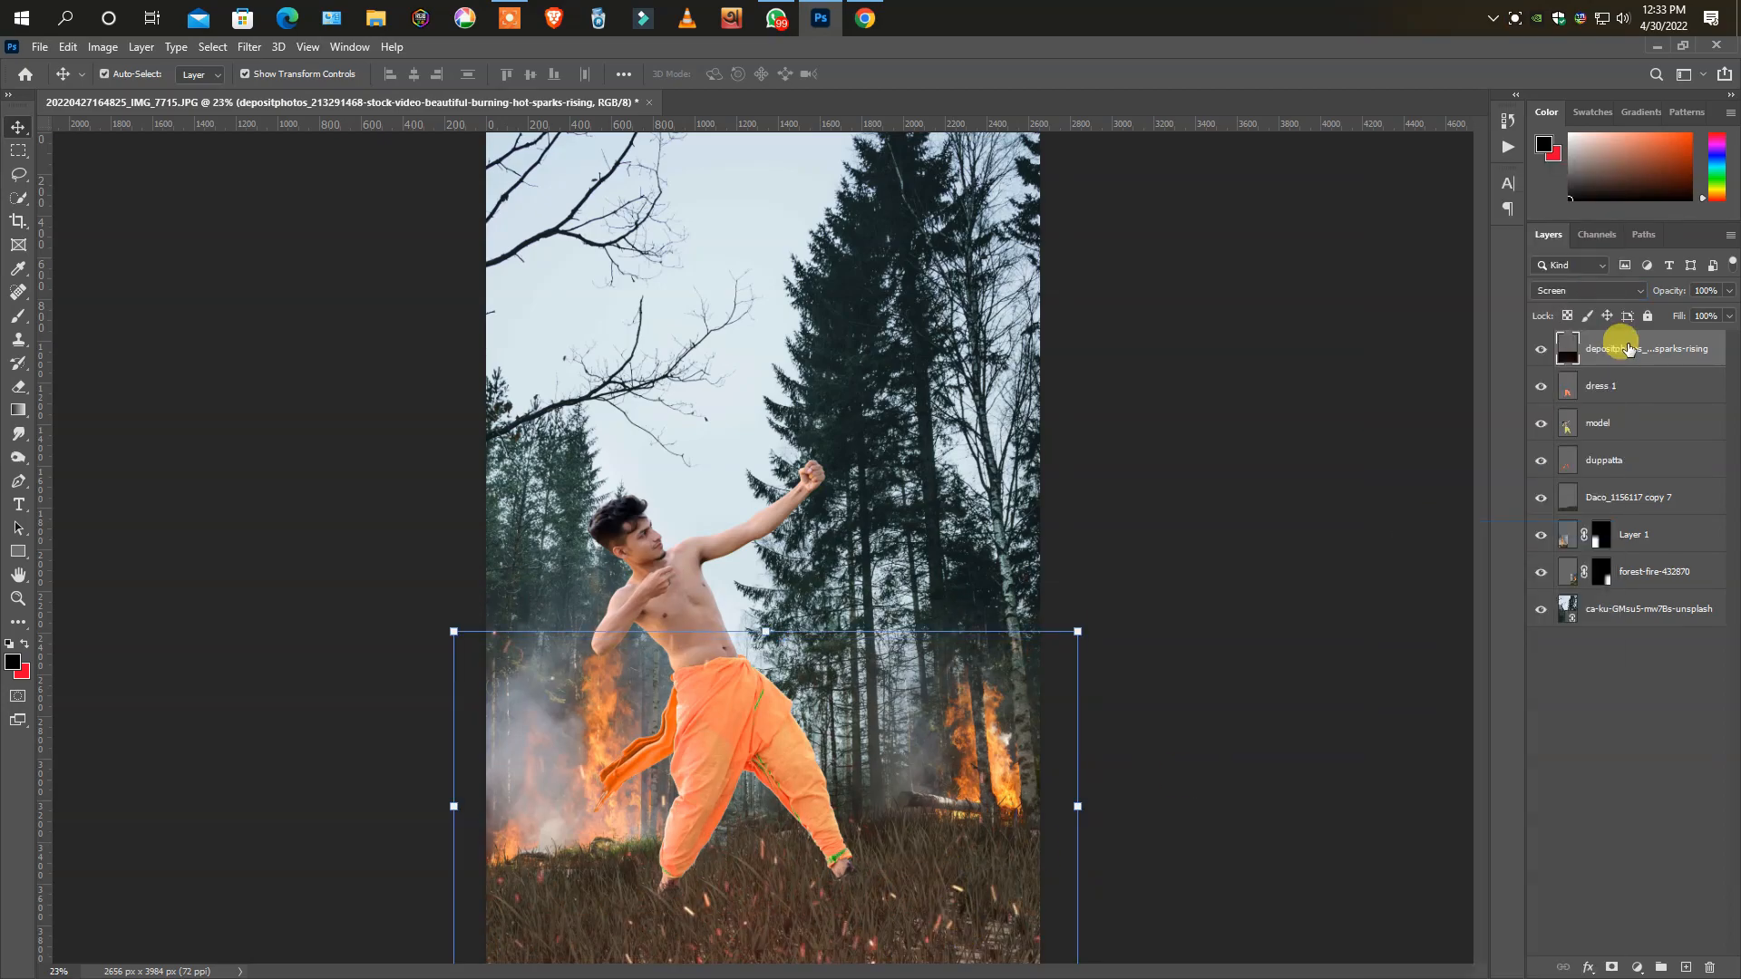
- Place the linked shooting_by_mariasemelevich_d826nte fire image across the canvas and set its blend mode to Screen
click(40, 47)
click(70, 445)
double_click(1271, 743)
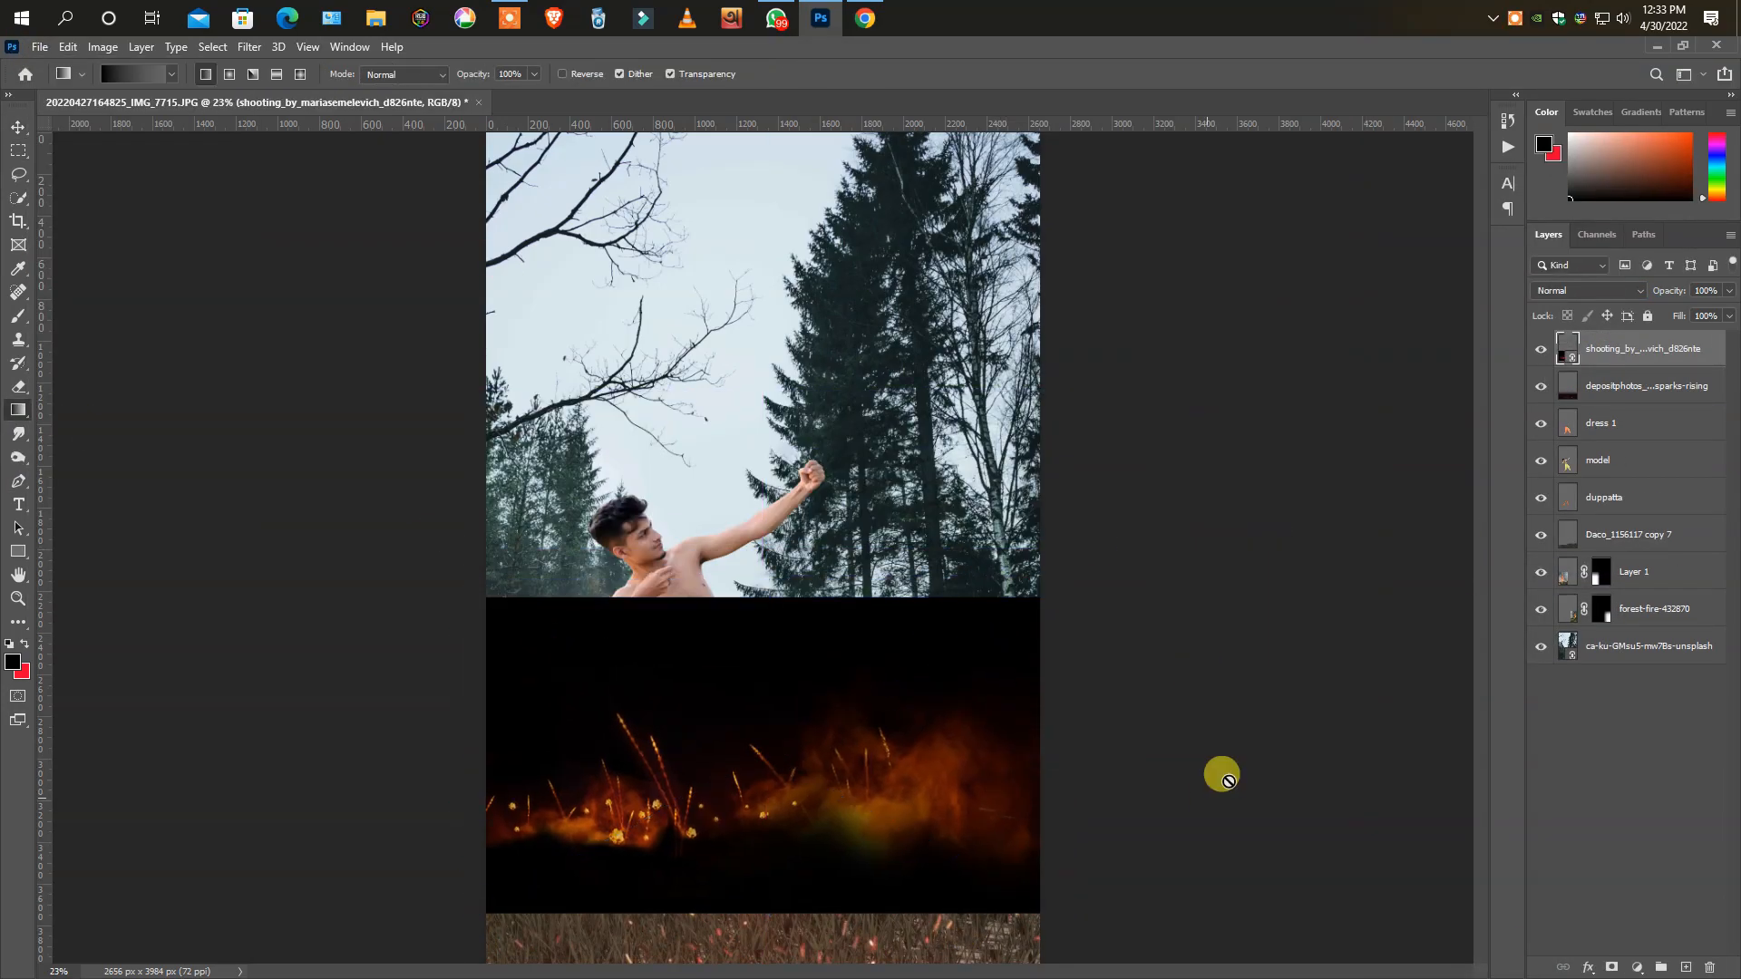
click(1587, 290)
click(1547, 443)
key(v)
- Move the shooting_by_mariasemelevich_d826nte layer beneath the grass layer and position its glow along the grass line
click(960, 766)
click(1573, 537)
drag(1060, 594, 1096, 577)
drag(1162, 567, 1161, 553)
key(Return)
click(1264, 707)
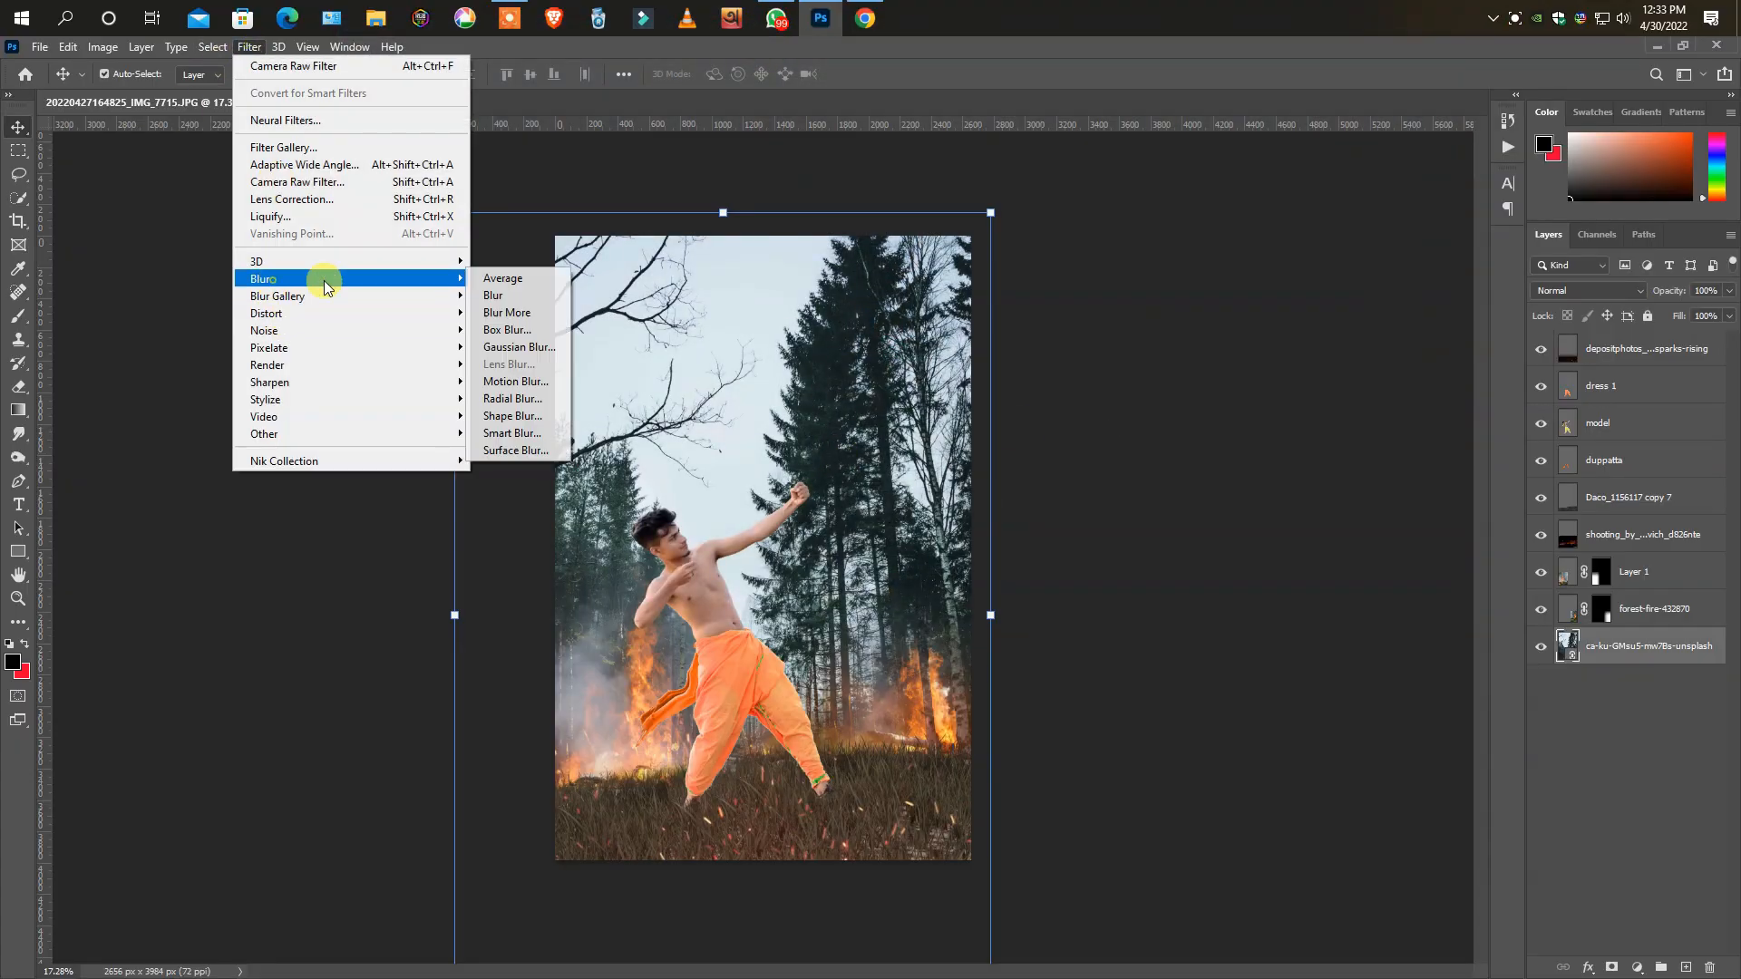
key(Escape)
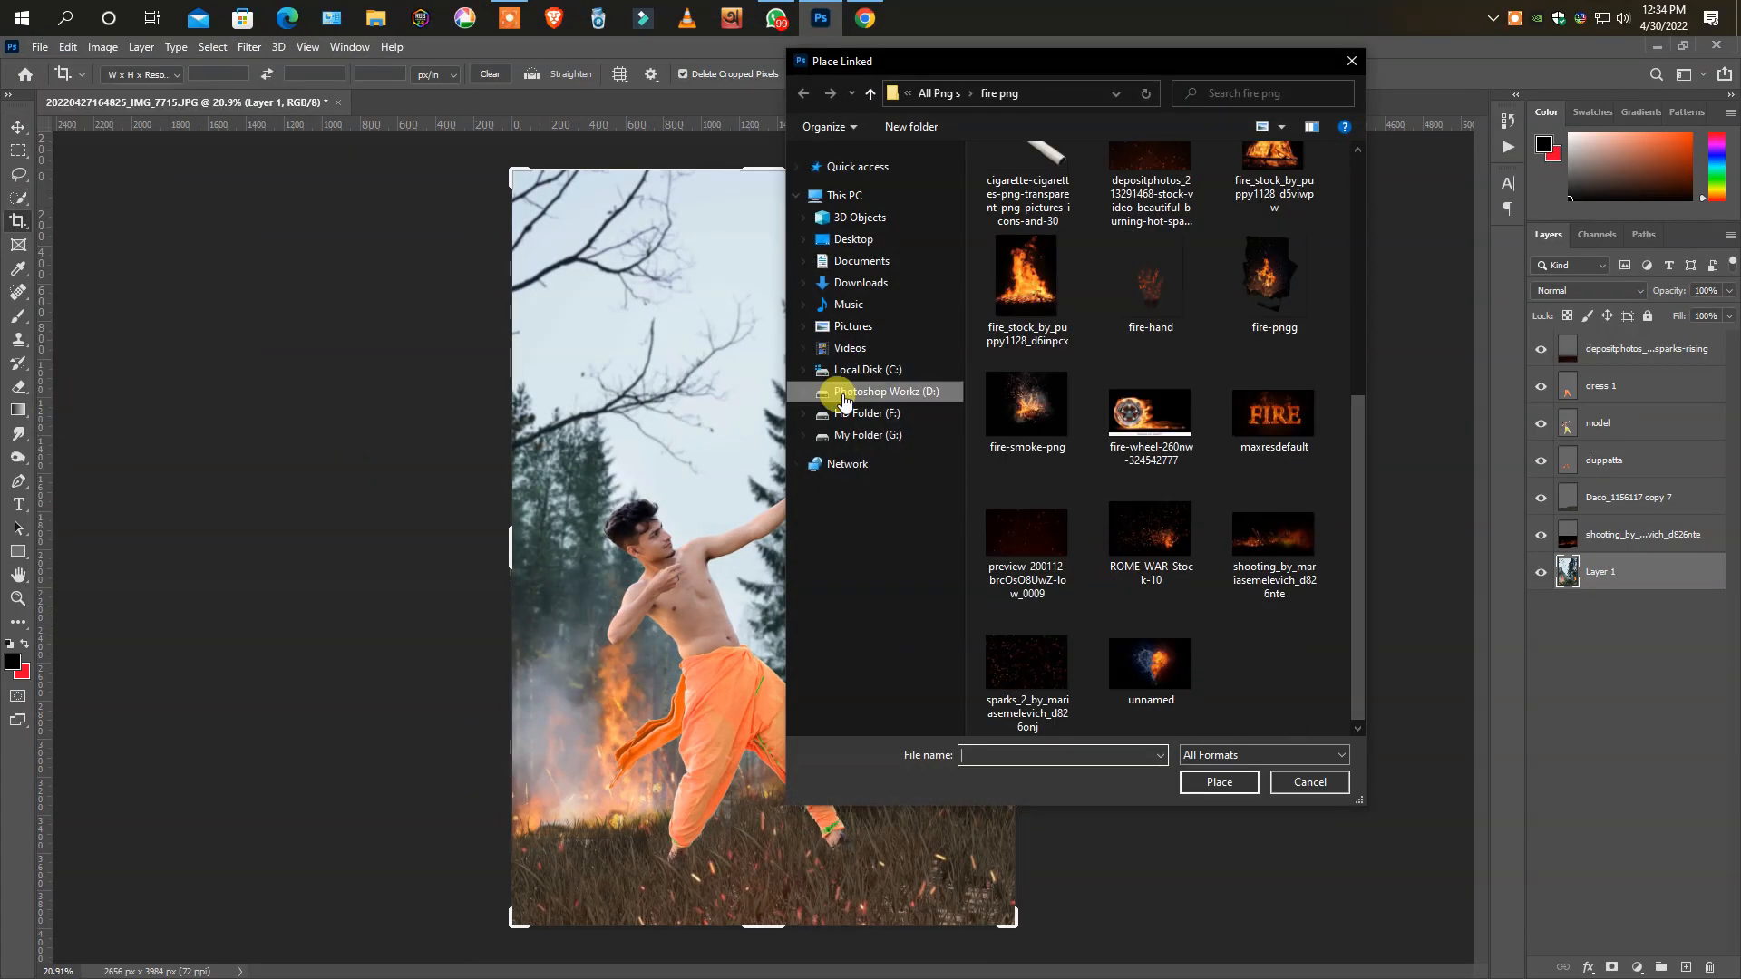
- Open moon-1859616__480 from the RRR POSTER folder in Paint, save the picture and close Paint
click(844, 400)
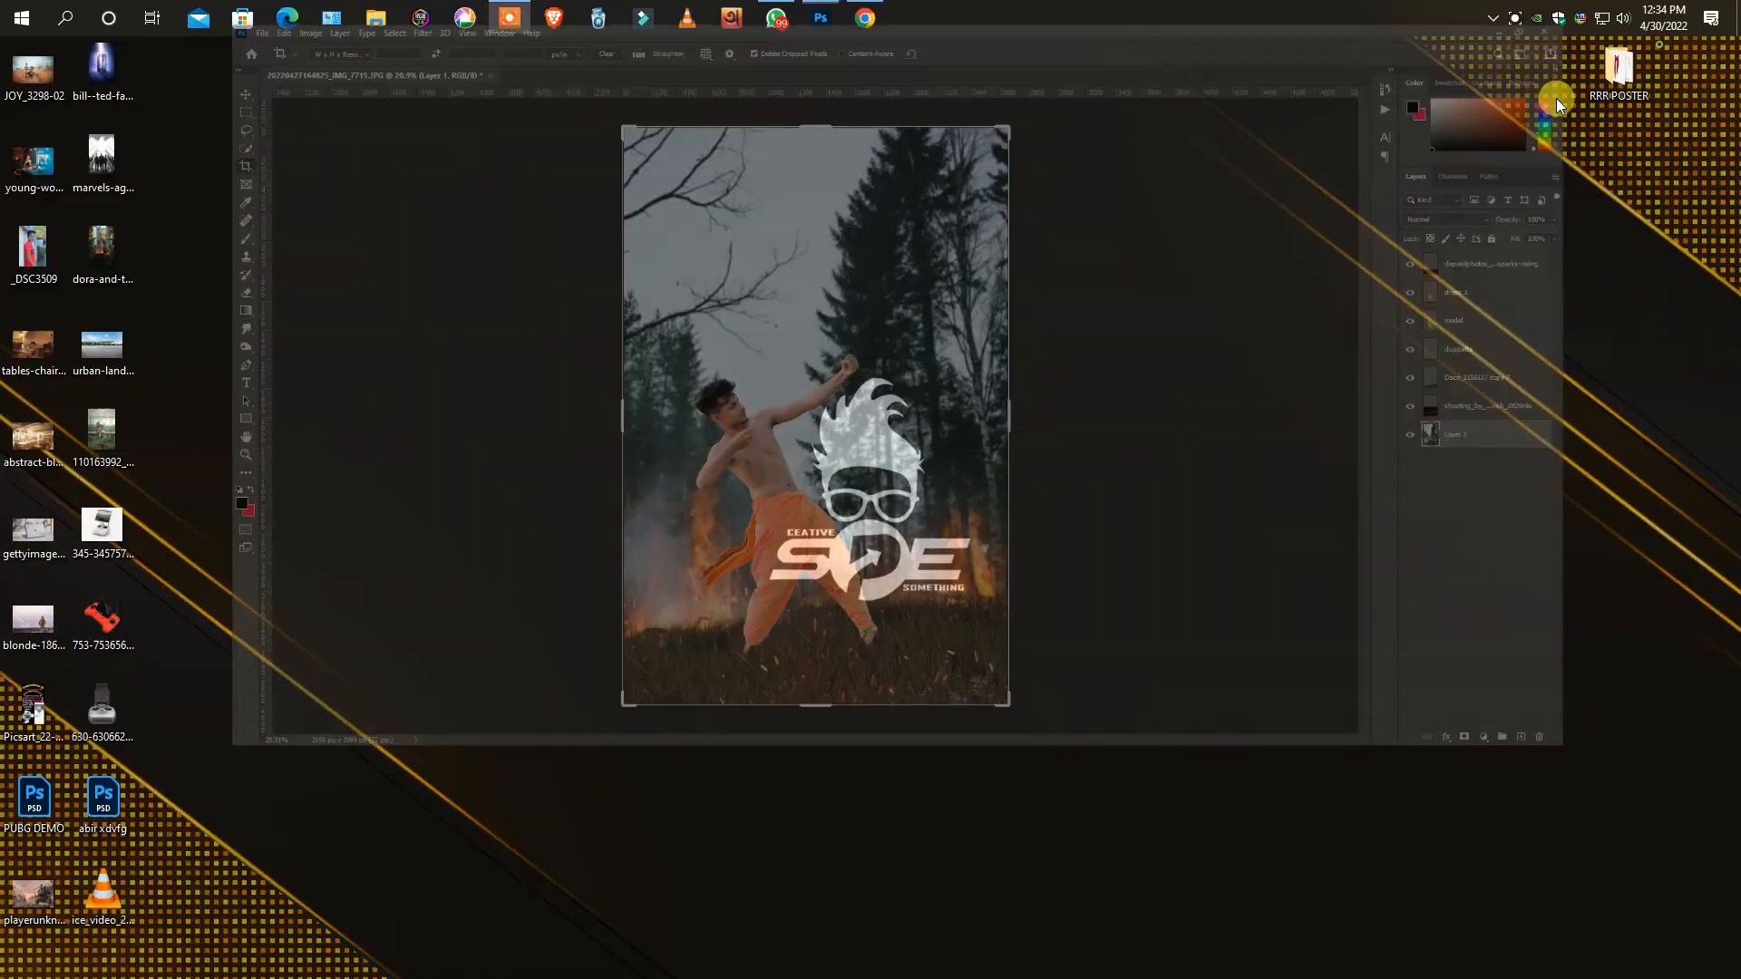
right_click(1088, 380)
click(1438, 594)
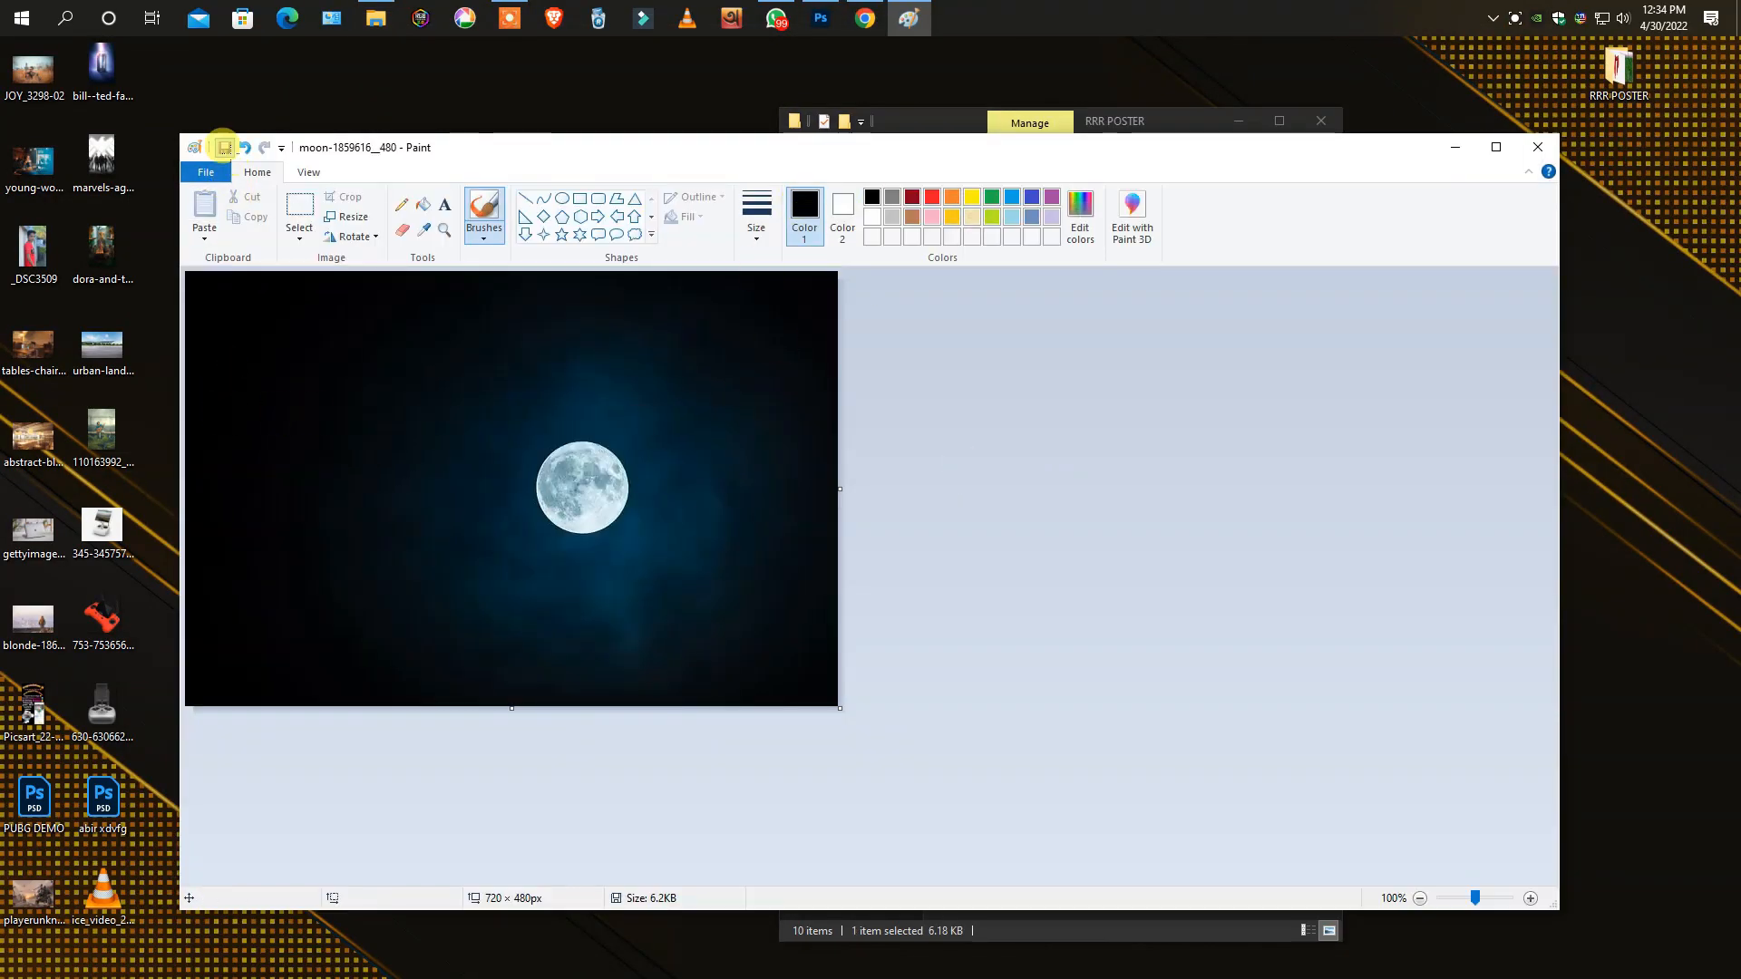
click(224, 146)
double_click(392, 357)
click(895, 591)
click(1538, 147)
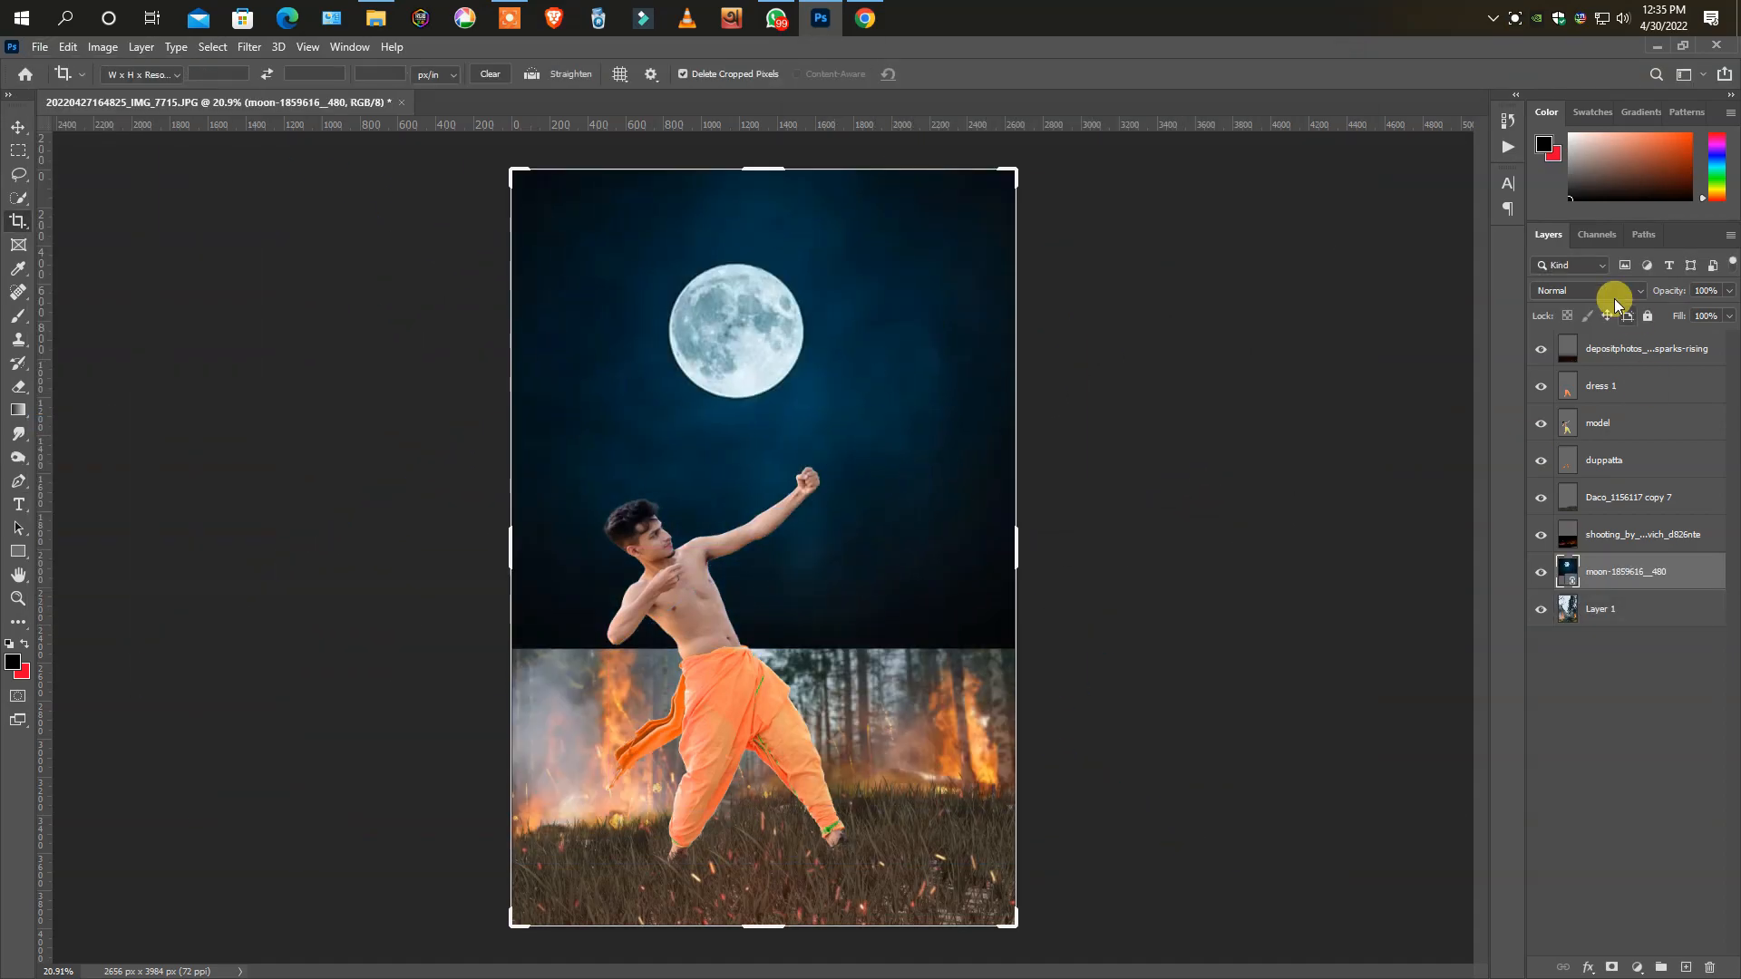
- Set the moon layer's blend mode to Soft Light, rasterize it and fade its lower part with a gradient mask
click(1614, 294)
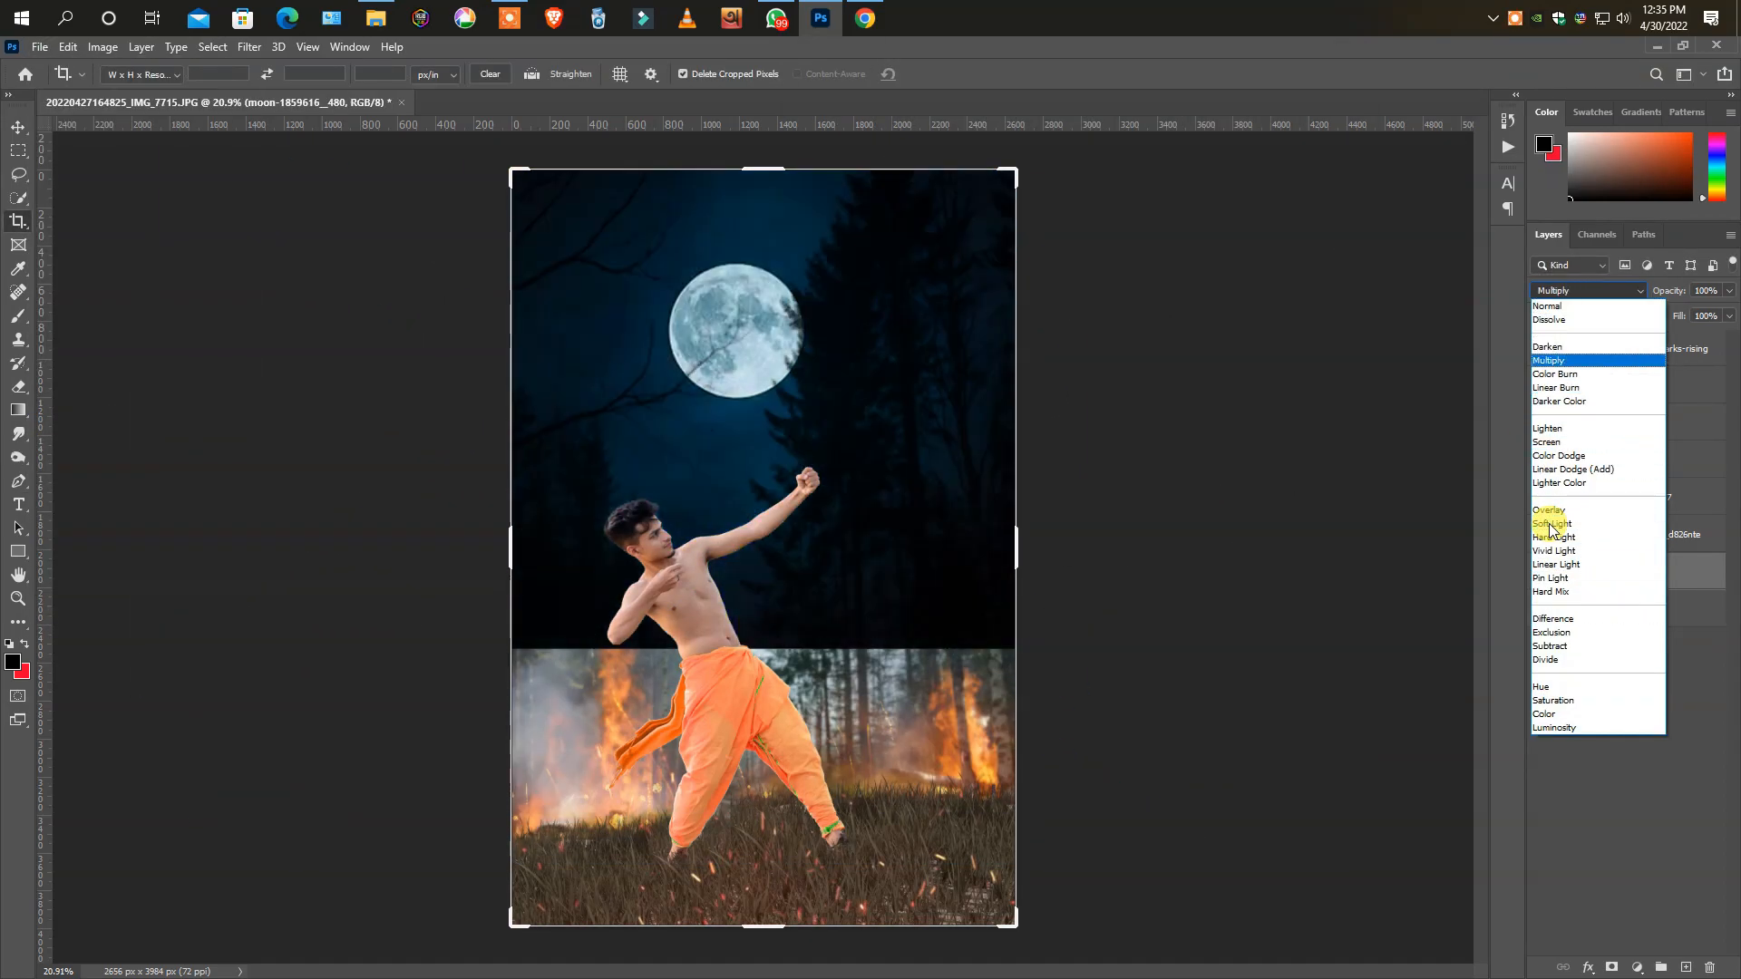
click(1553, 524)
right_click(1621, 573)
click(1416, 528)
click(18, 410)
drag(1634, 578, 1619, 926)
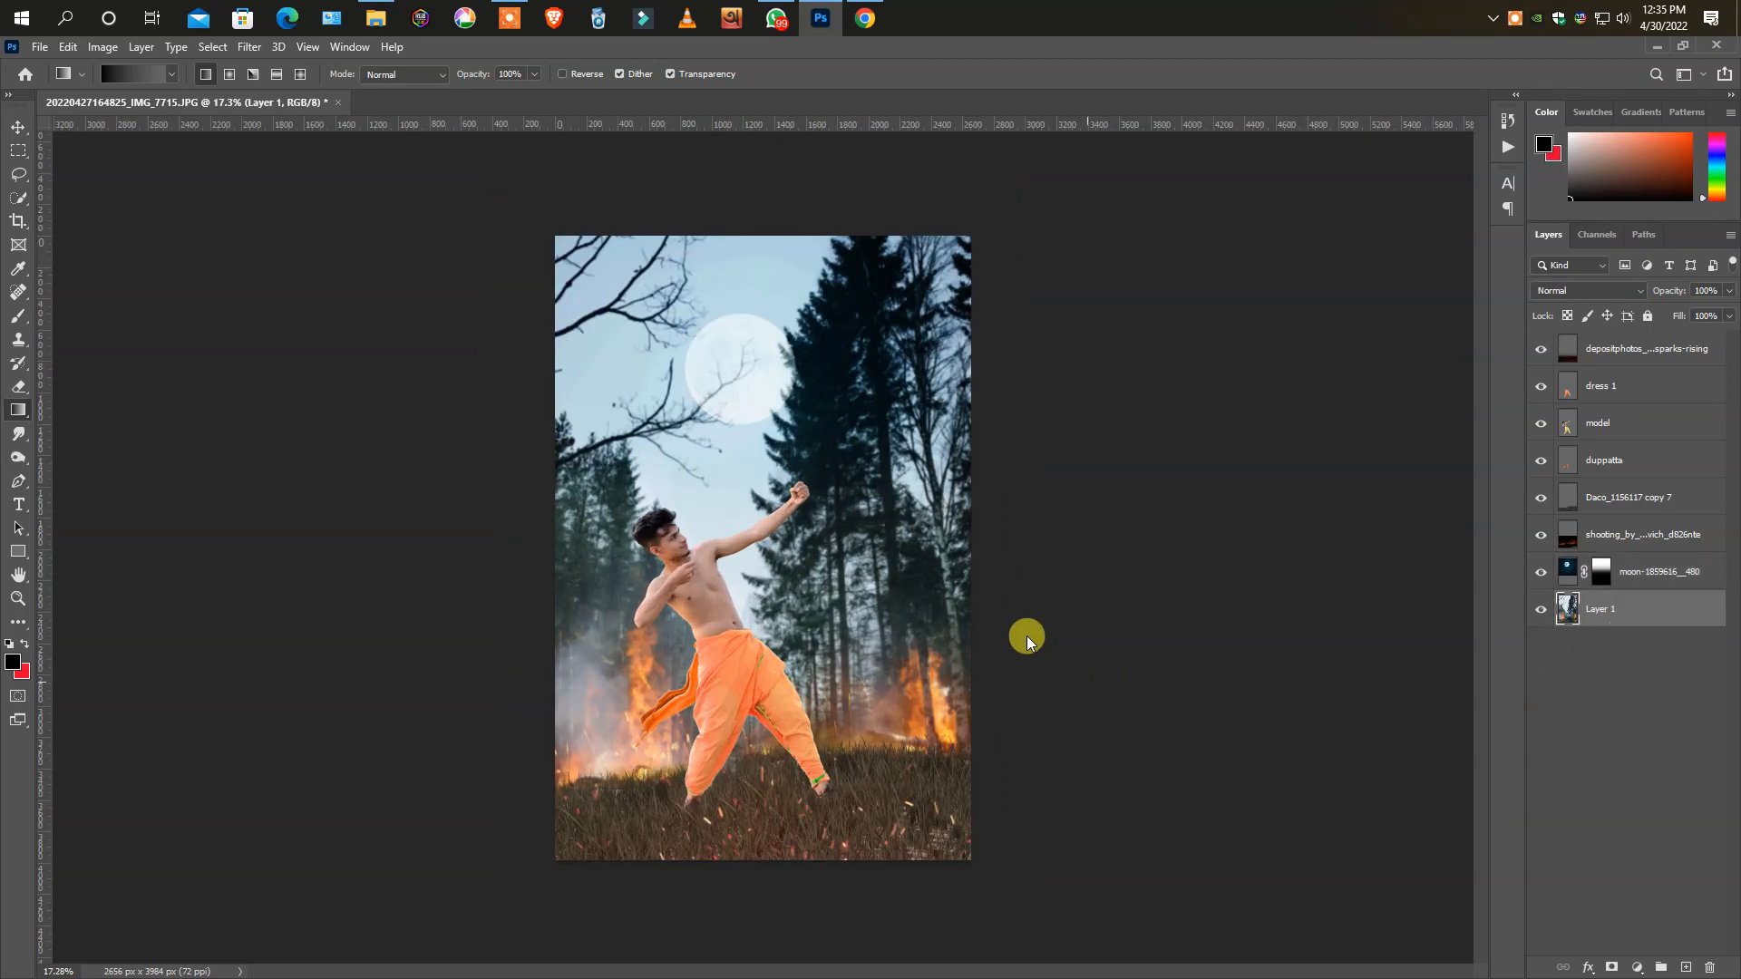
- Adjust background Layer 1 in Camera Raw: temperature -14, highlights -68, shadows -4, whites -82 and blacks -49
key(ctrl+shift+a)
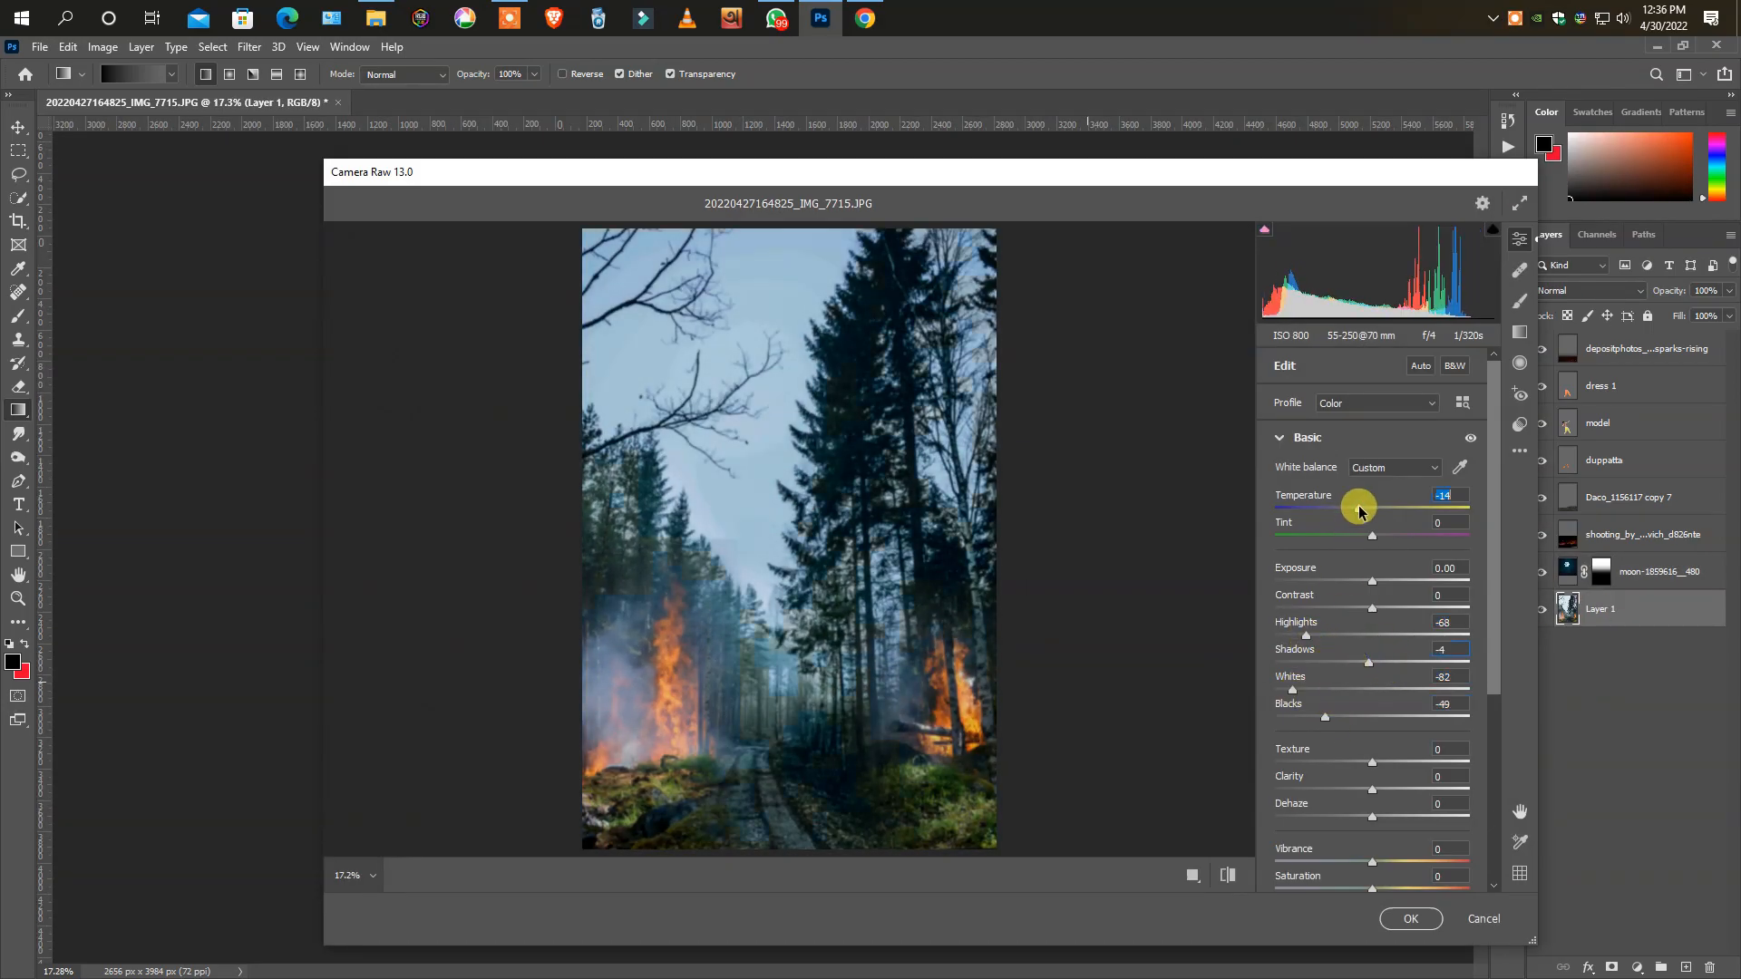
click(1409, 919)
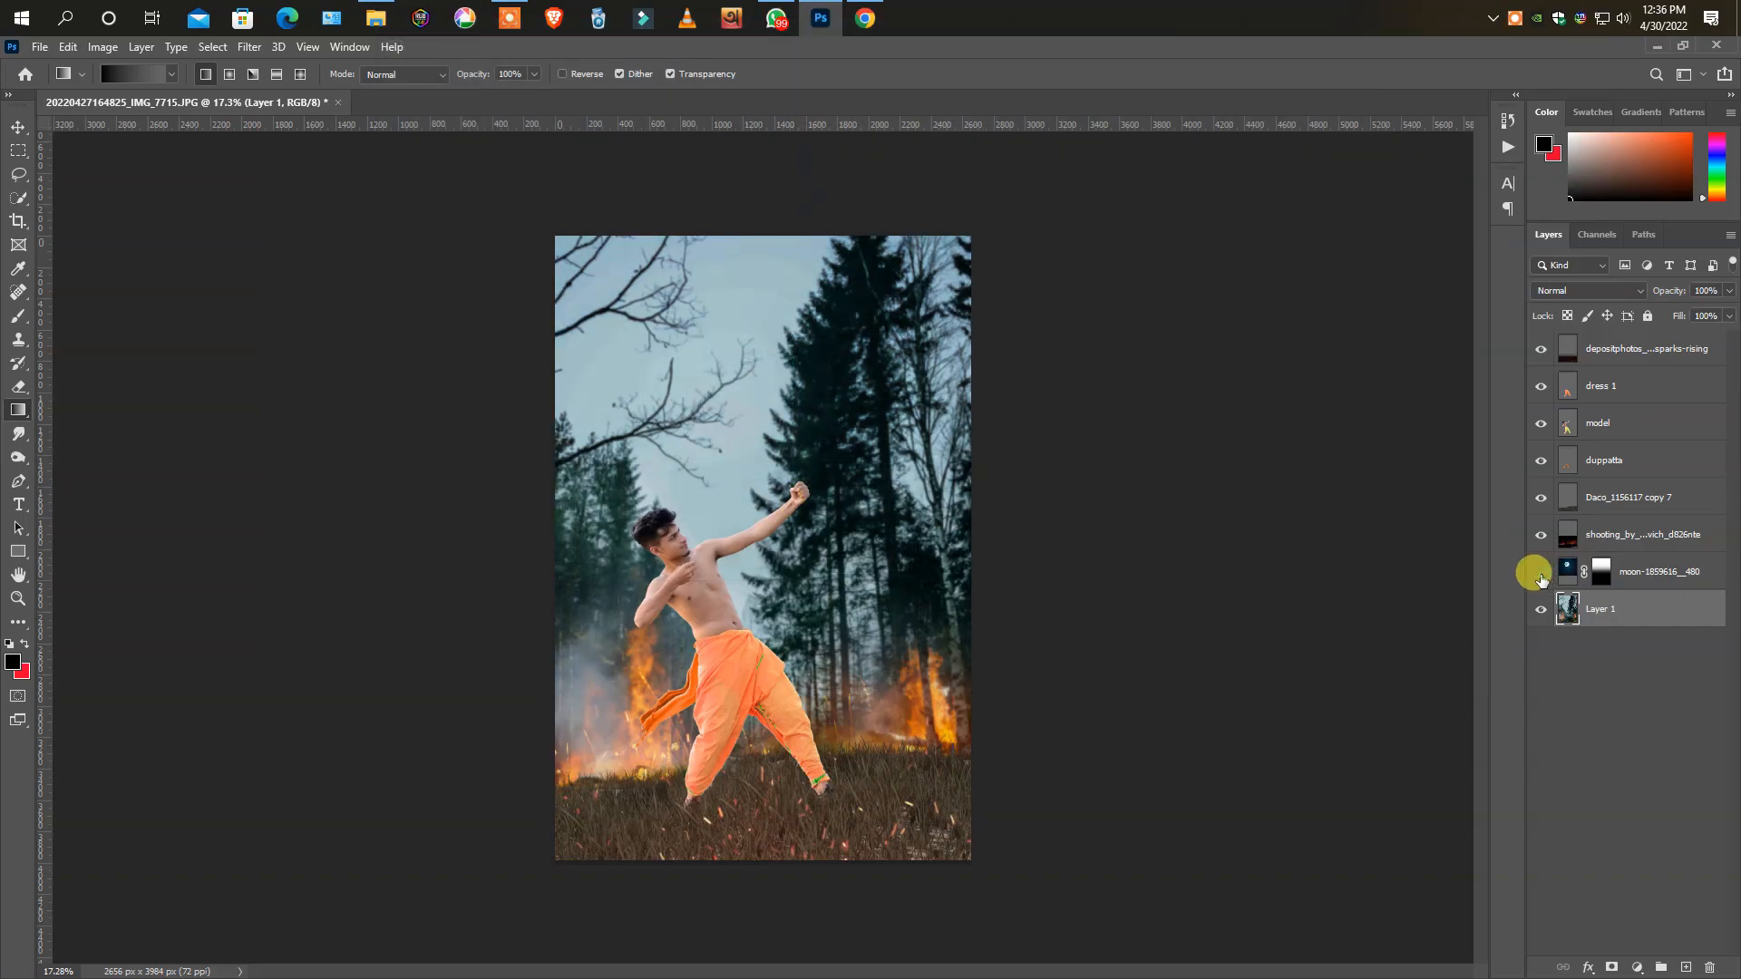
- Show the moon layer again and move it lower so the moon sits just above the man's raised arm
click(1542, 572)
key(ctrl+t)
drag(743, 297, 902, 465)
key(Return)
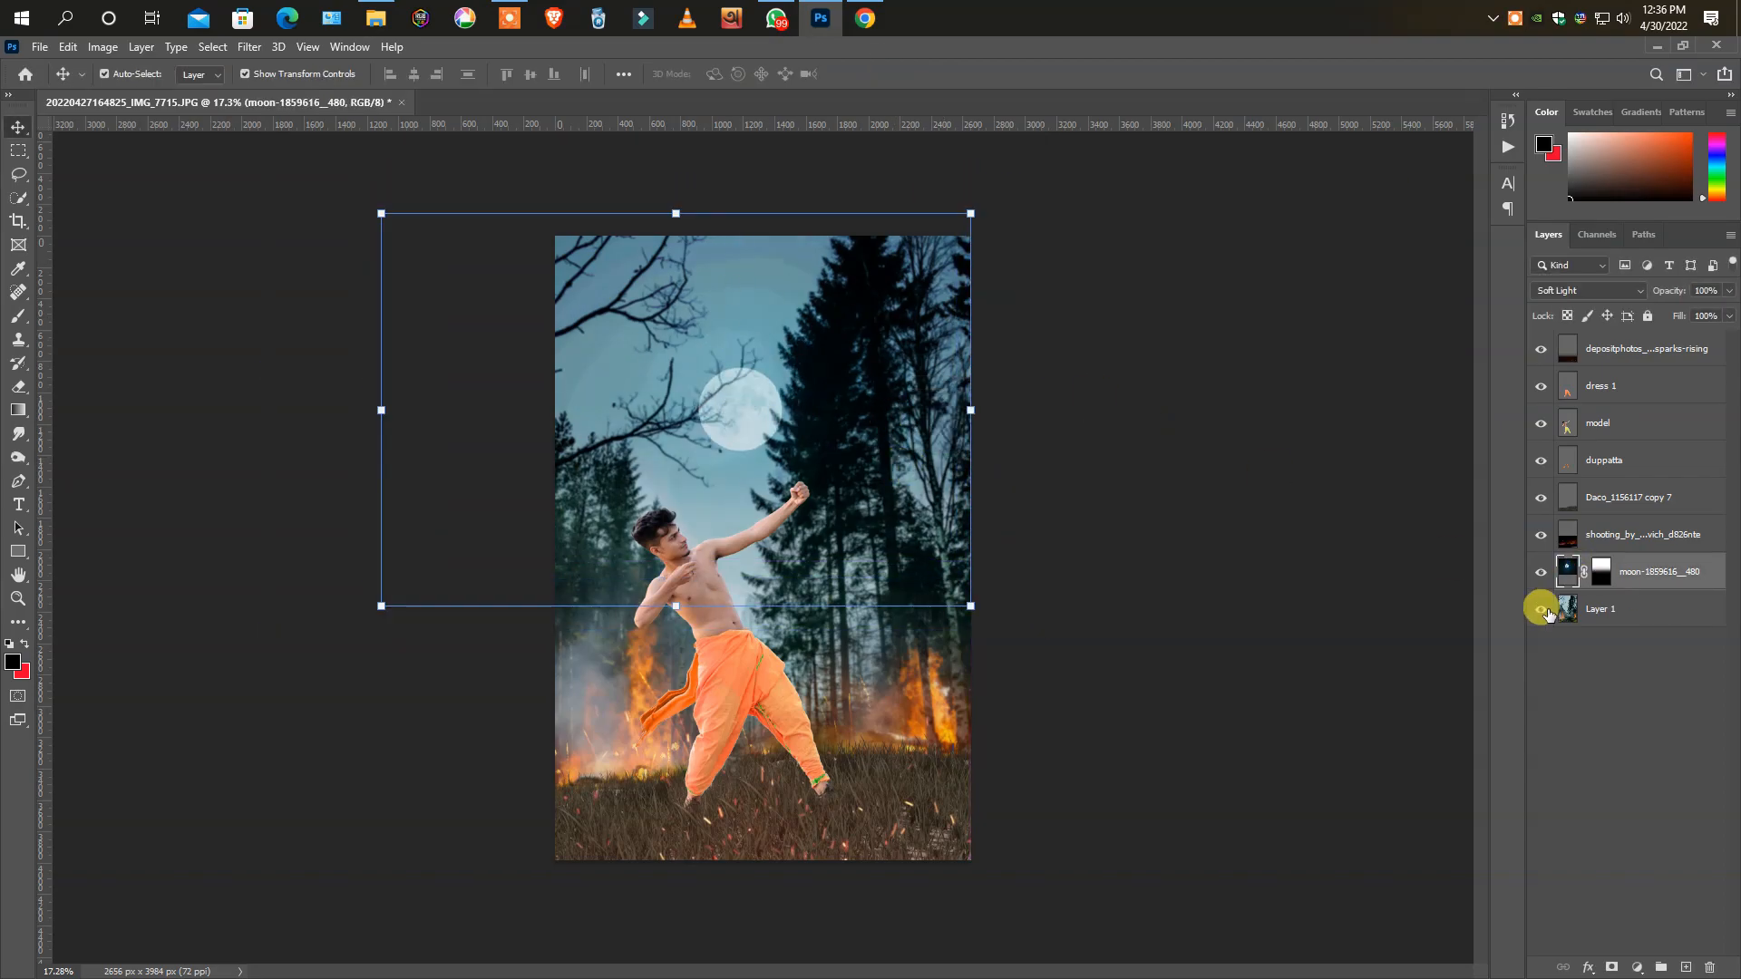
key(ctrl+0)
- Apply a Tilt-Shift blur to background Layer 1, moving the sharp zone down to the ground so the trees blur
click(1615, 612)
click(250, 47)
mouse_move(299, 295)
click(505, 330)
drag(896, 668, 896, 894)
key(Return)
click(1189, 514)
- Place the linked flame image 82a1a92380d1f62842a13780f483bd71 over the right-hand fire and set its blend mode to Screen
scroll(660, 692, down, 3)
scroll(660, 692, up, 1)
click(40, 48)
click(81, 427)
click(887, 392)
double_click(1030, 334)
double_click(1200, 581)
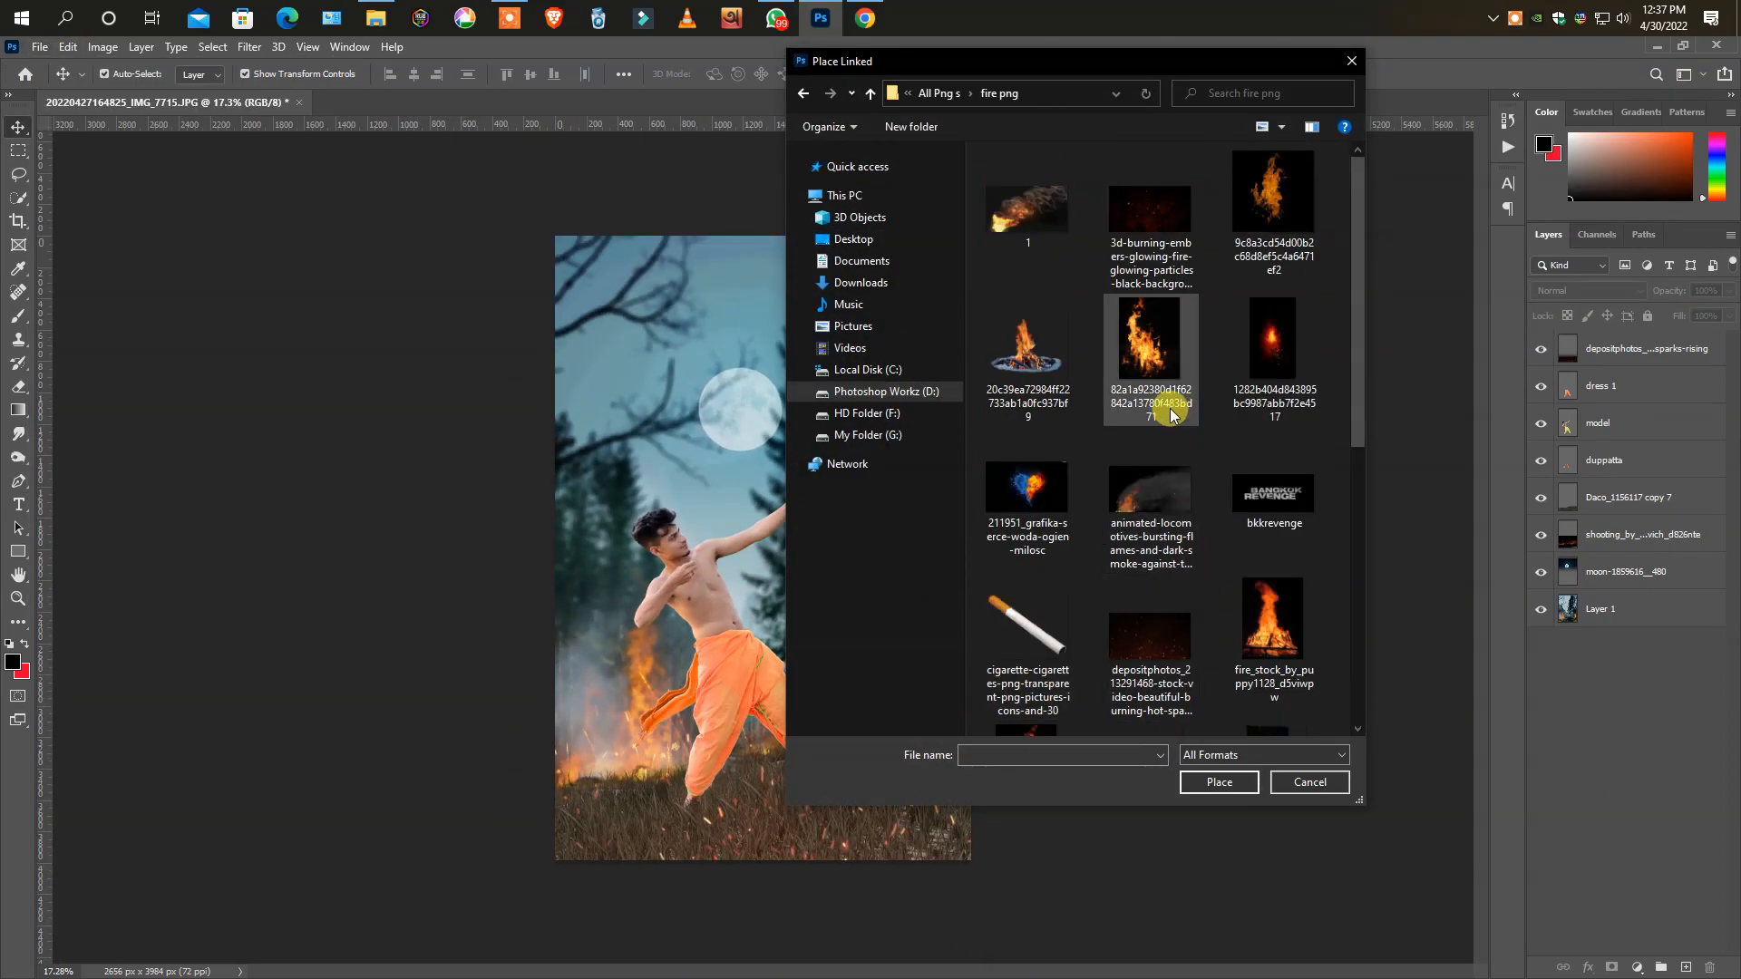
drag(1151, 374, 1201, 368)
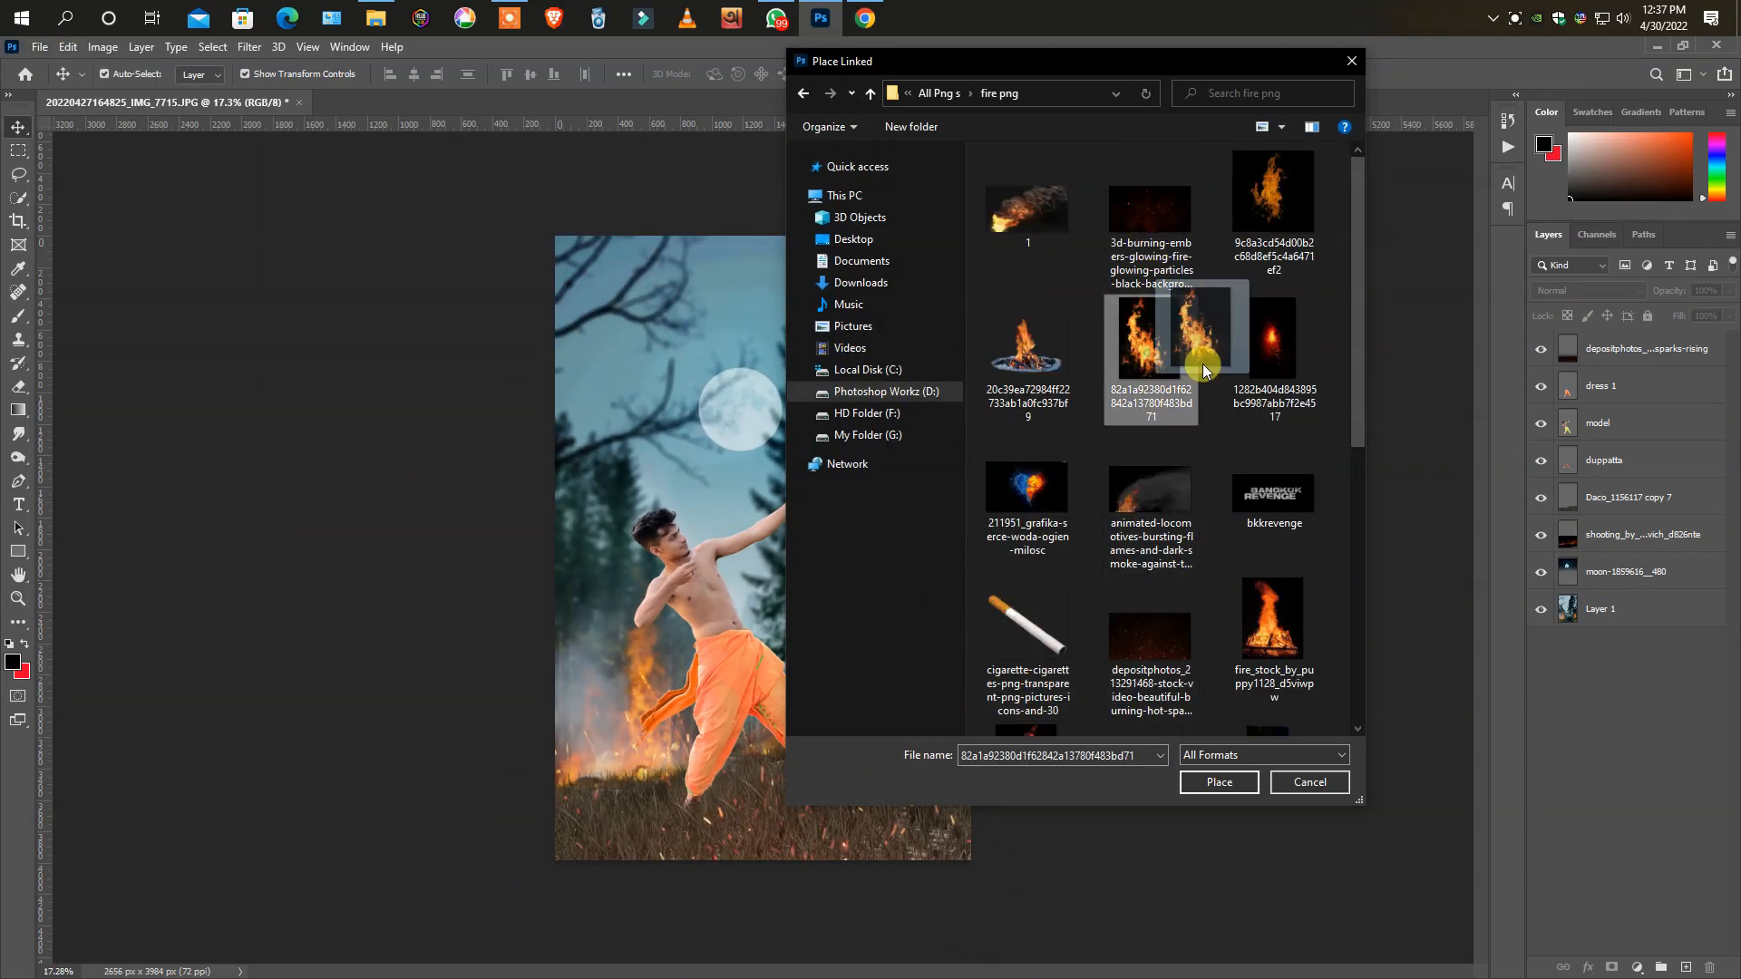
click(1224, 780)
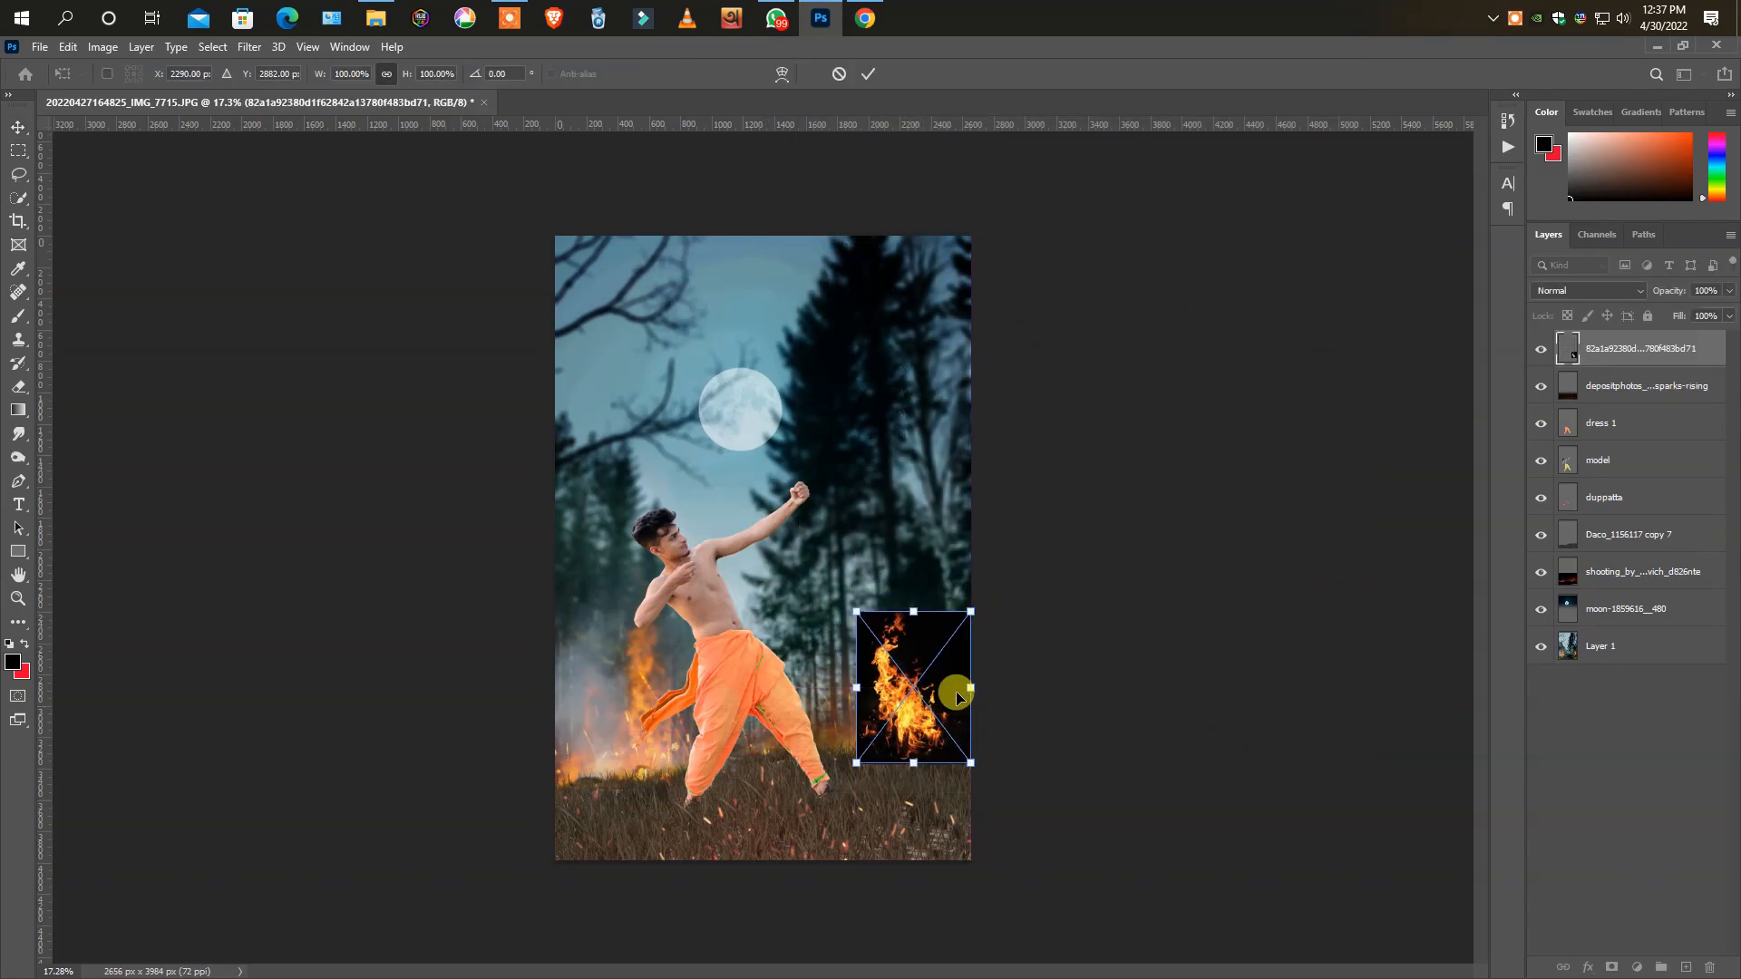
click(1587, 290)
click(1578, 427)
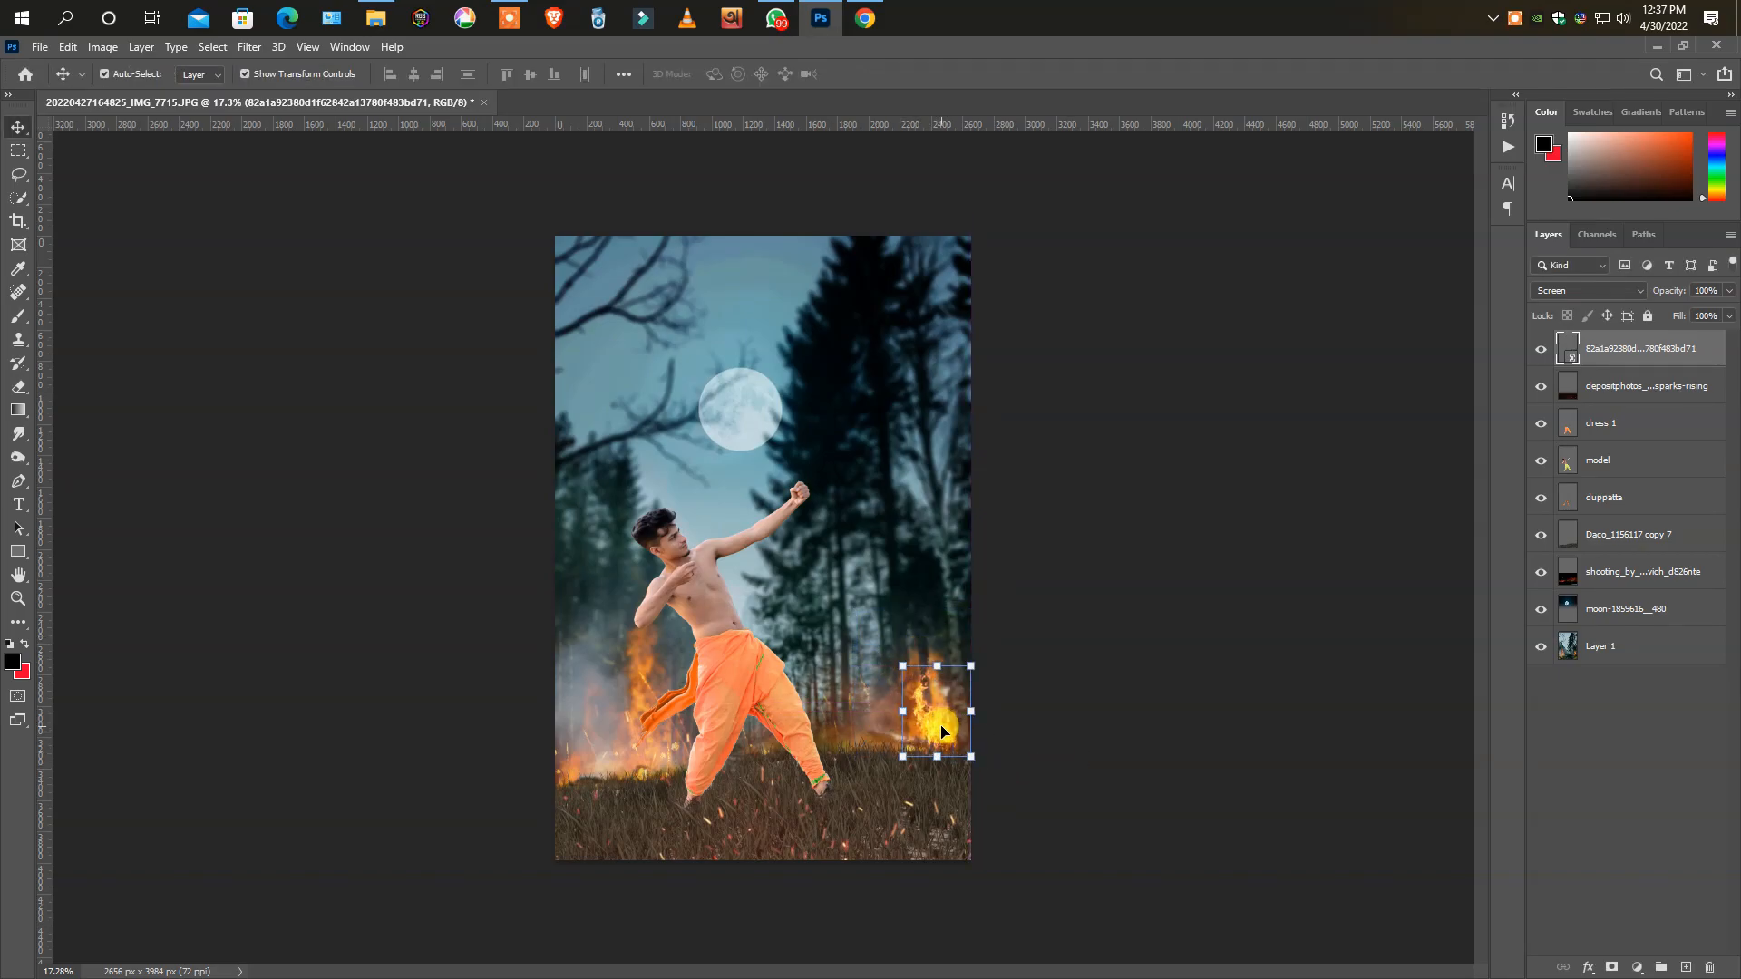
- Duplicate the flame beneath the grass layer, stretch it to 83.96% by 139.61%, flip it vertically and rotate it behind the man's scarf
key(ctrl+j)
drag(624, 691, 484, 507)
drag(613, 714, 678, 723)
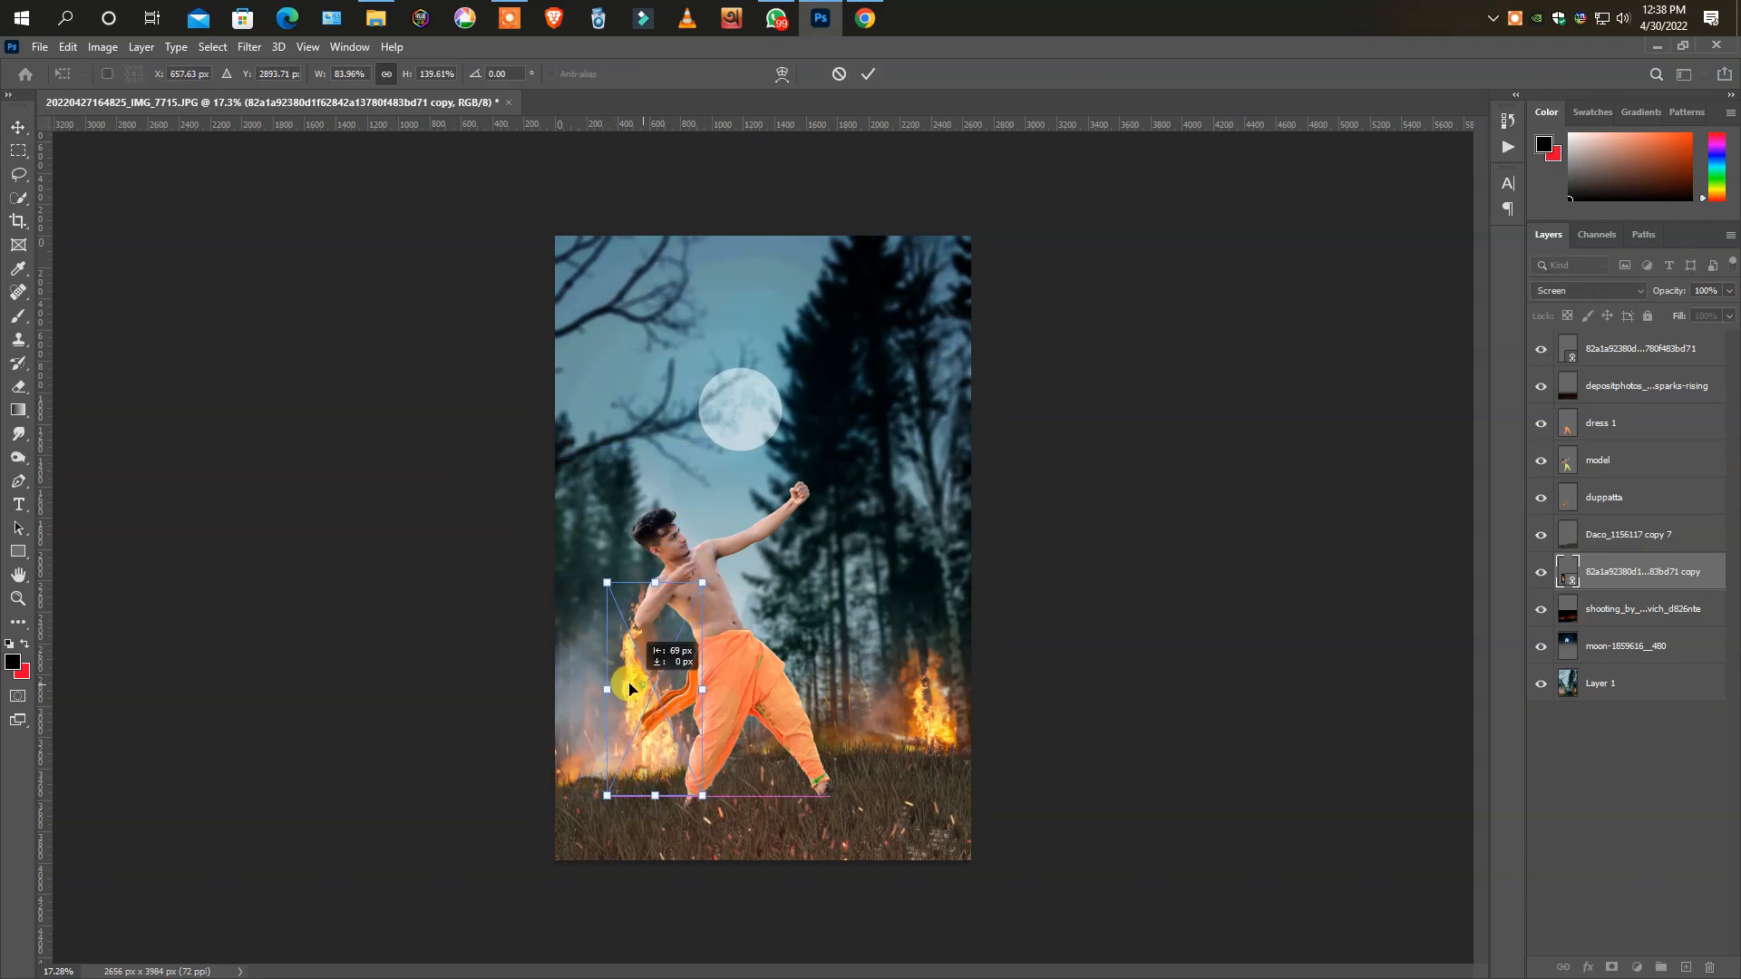
right_click(730, 760)
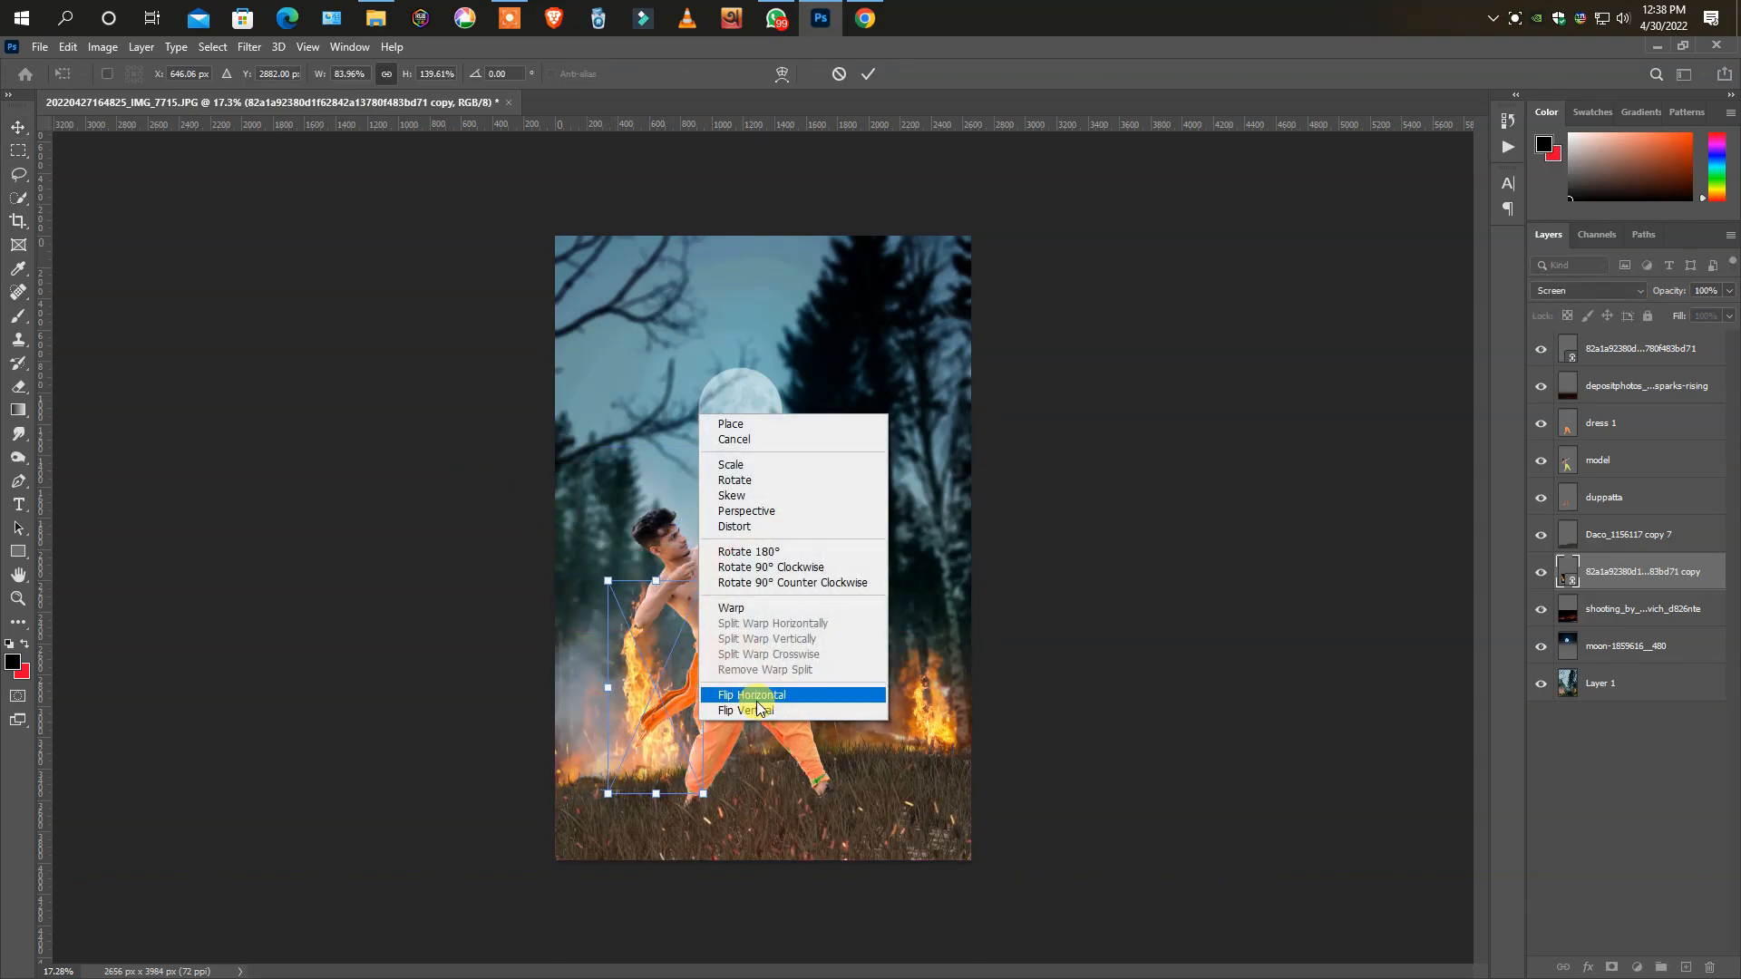
click(744, 703)
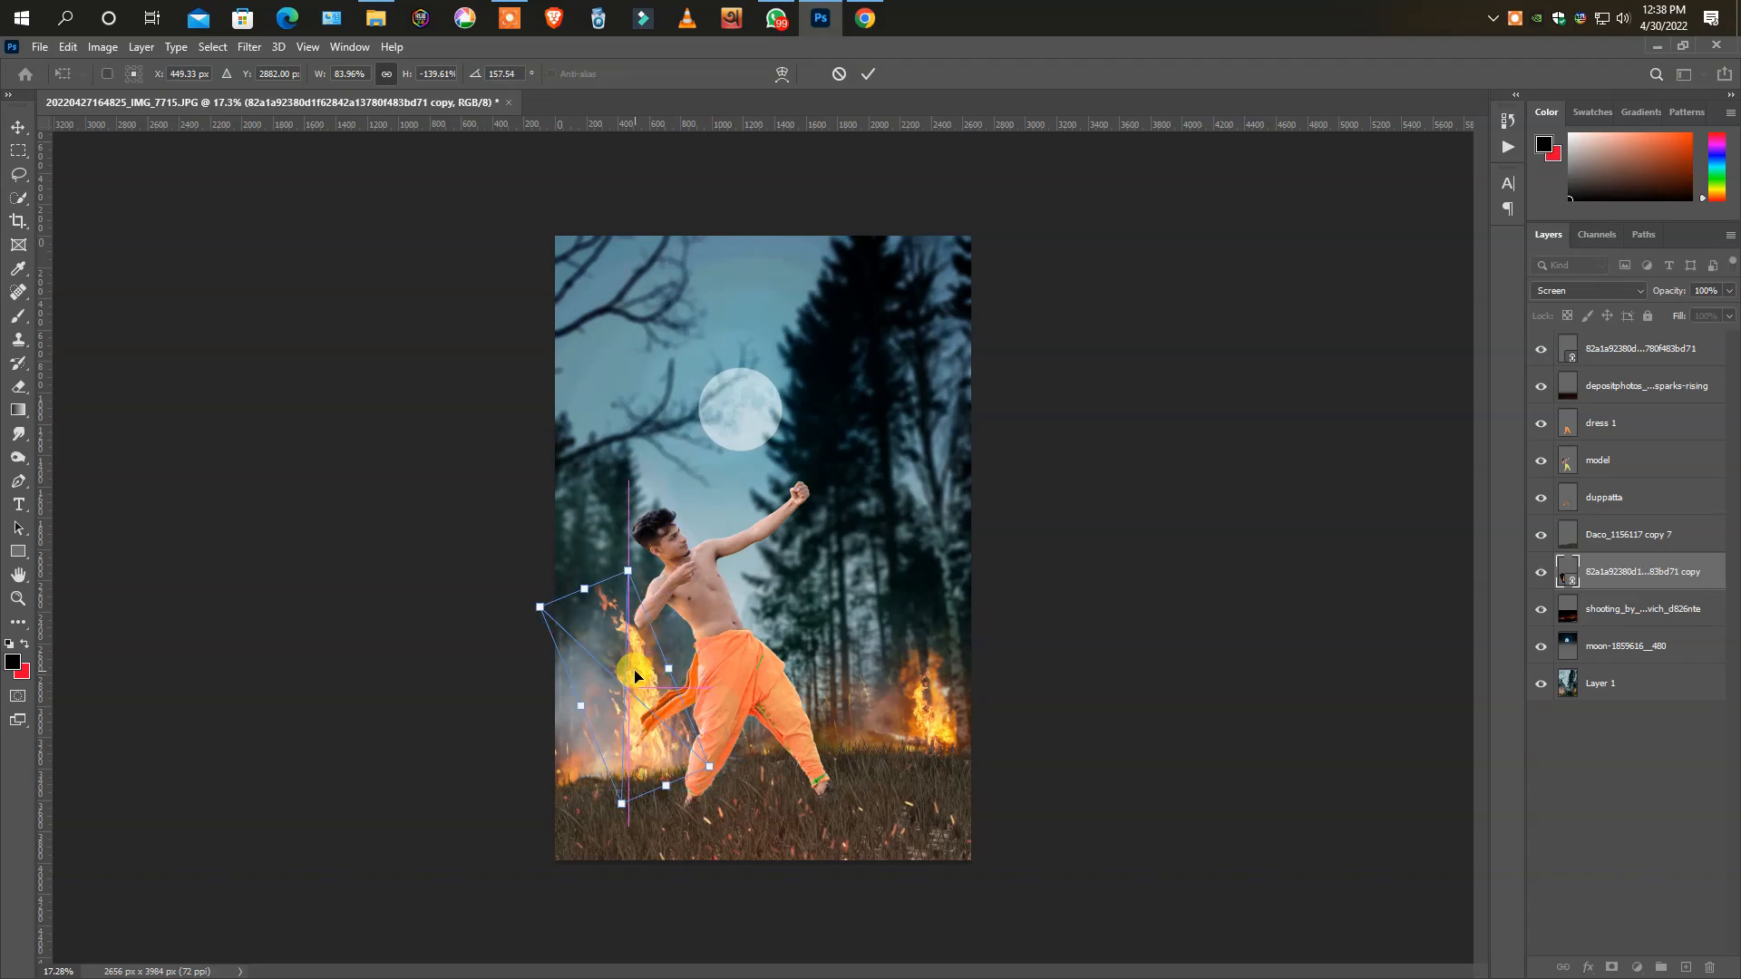
click(996, 739)
- Duplicate the shooting_by_mariasemelevich_d826nte layer and move the copy slightly up to strengthen the glow near the right-hand fire
scroll(937, 689, down, 1)
scroll(780, 730, up, 3)
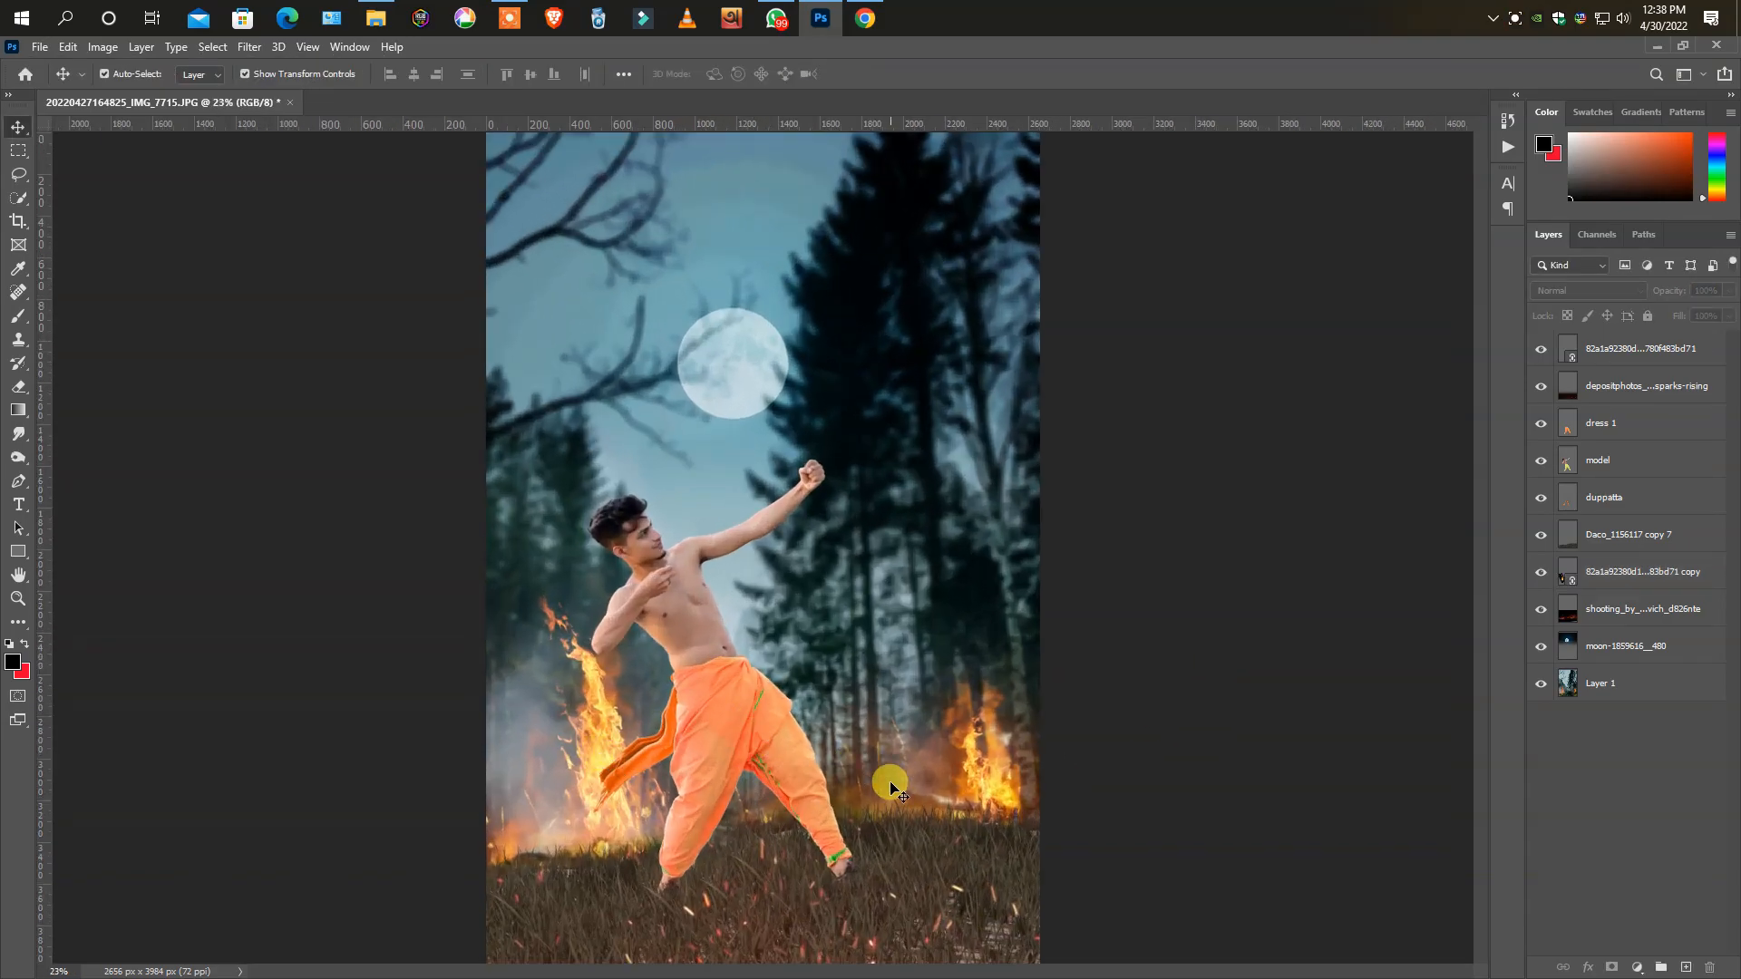
drag(877, 775, 891, 736)
click(1192, 690)
scroll(905, 723, down, 3)
click(905, 730)
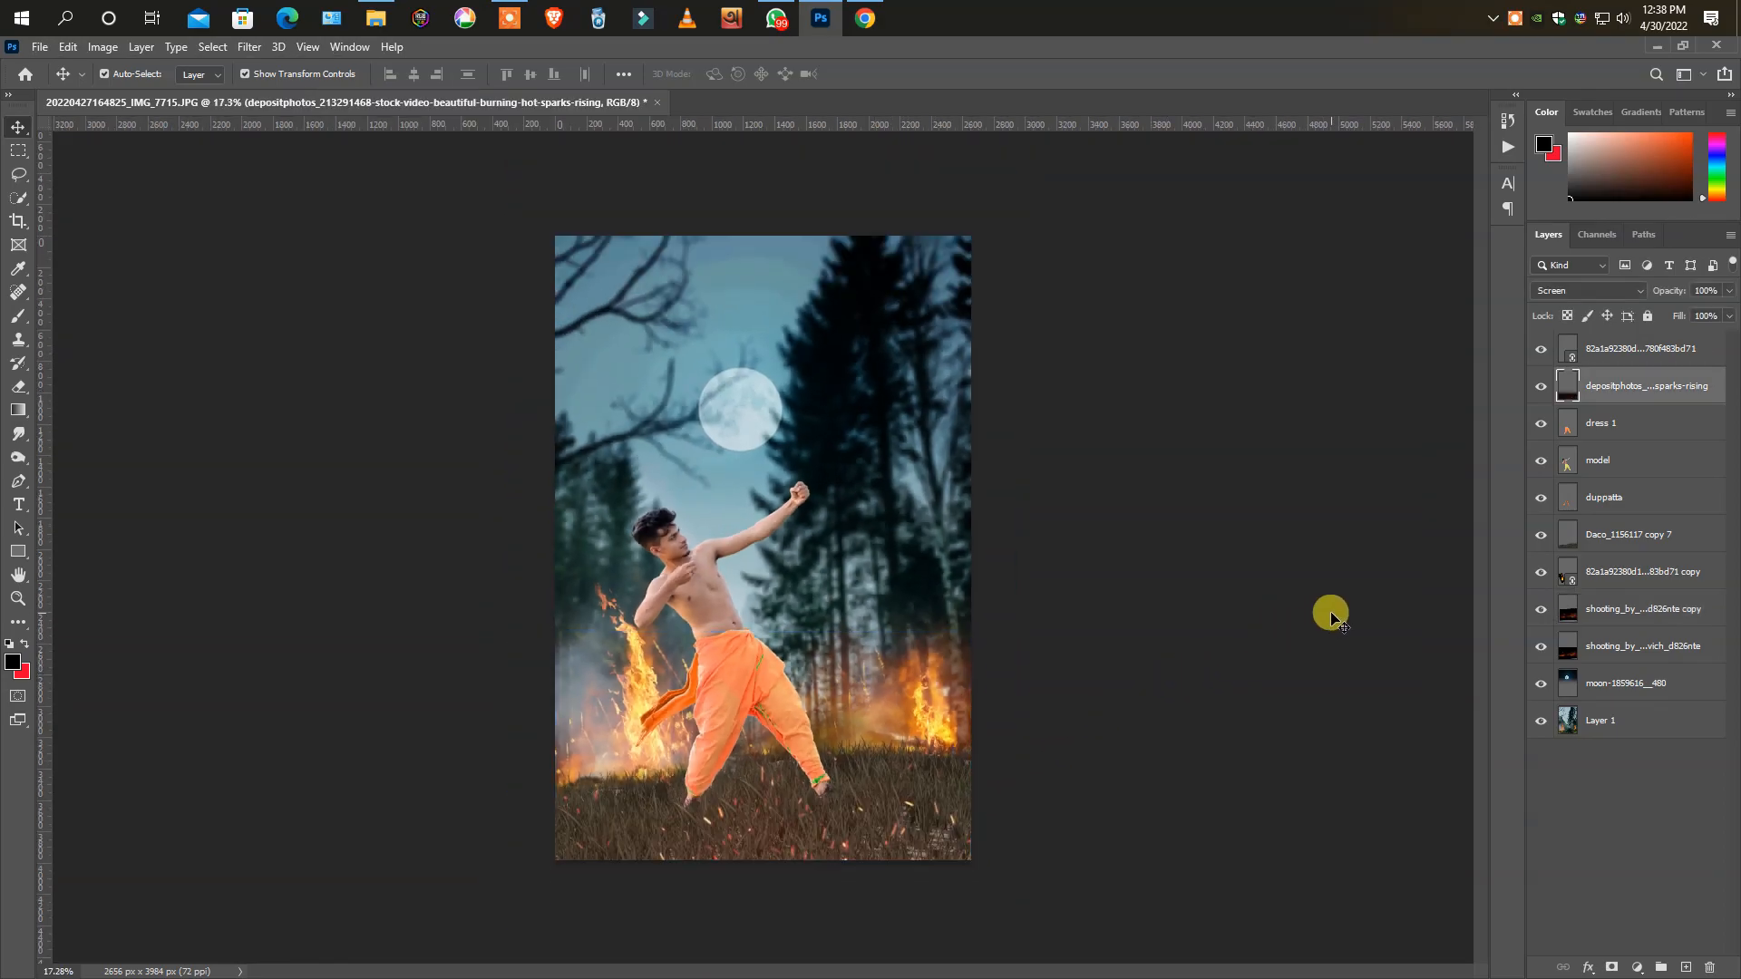
- Place the linked 3d-burning-embers-glowing-fire image, rotated and enlarged to cover the poster
click(40, 46)
click(73, 429)
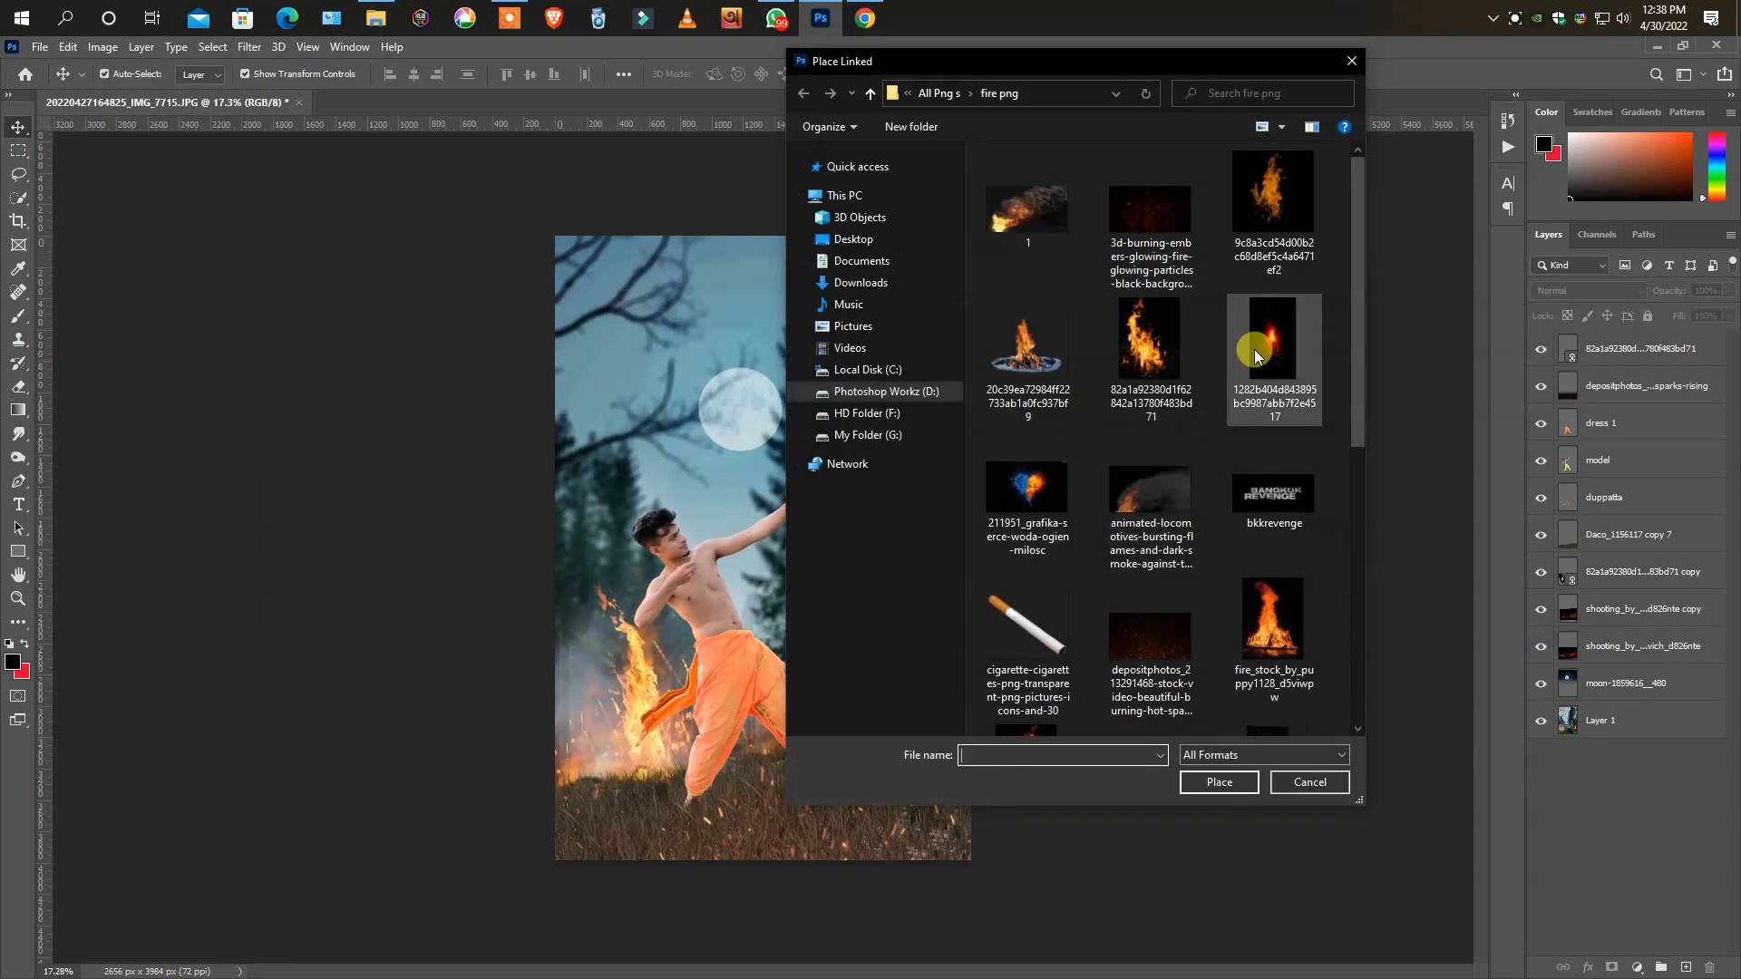
scroll(1240, 502, down, 5)
scroll(1142, 445, up, 5)
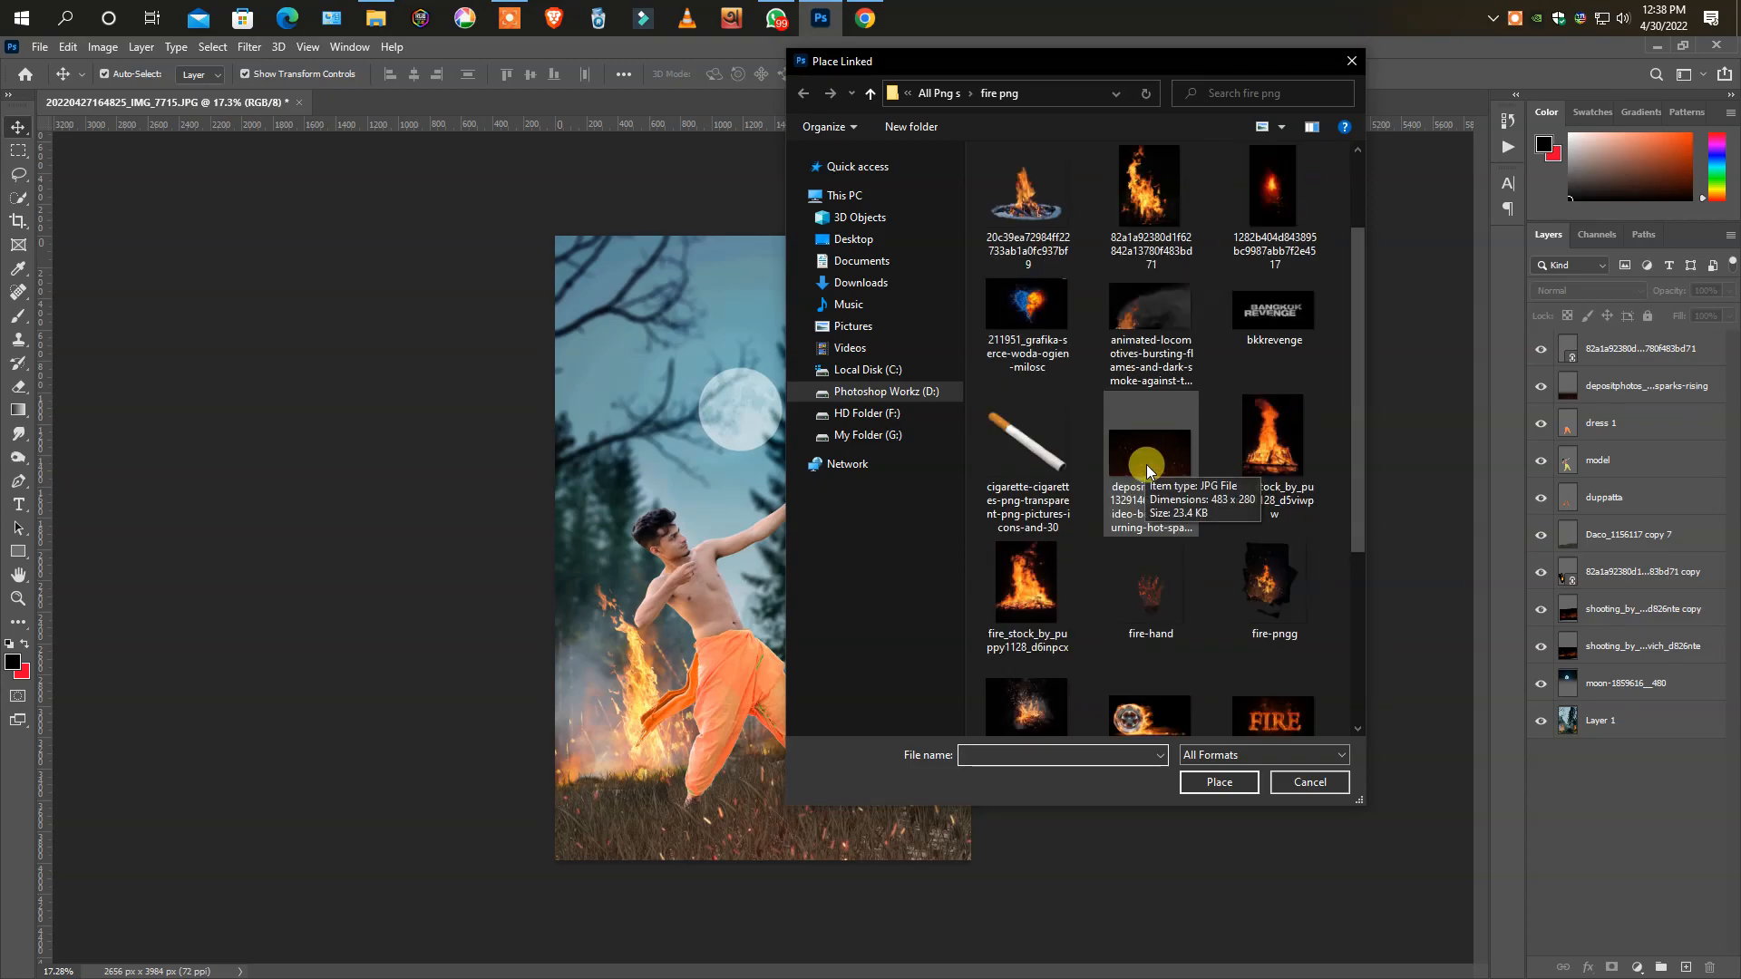
double_click(1146, 193)
drag(800, 555, 937, 581)
key(Return)
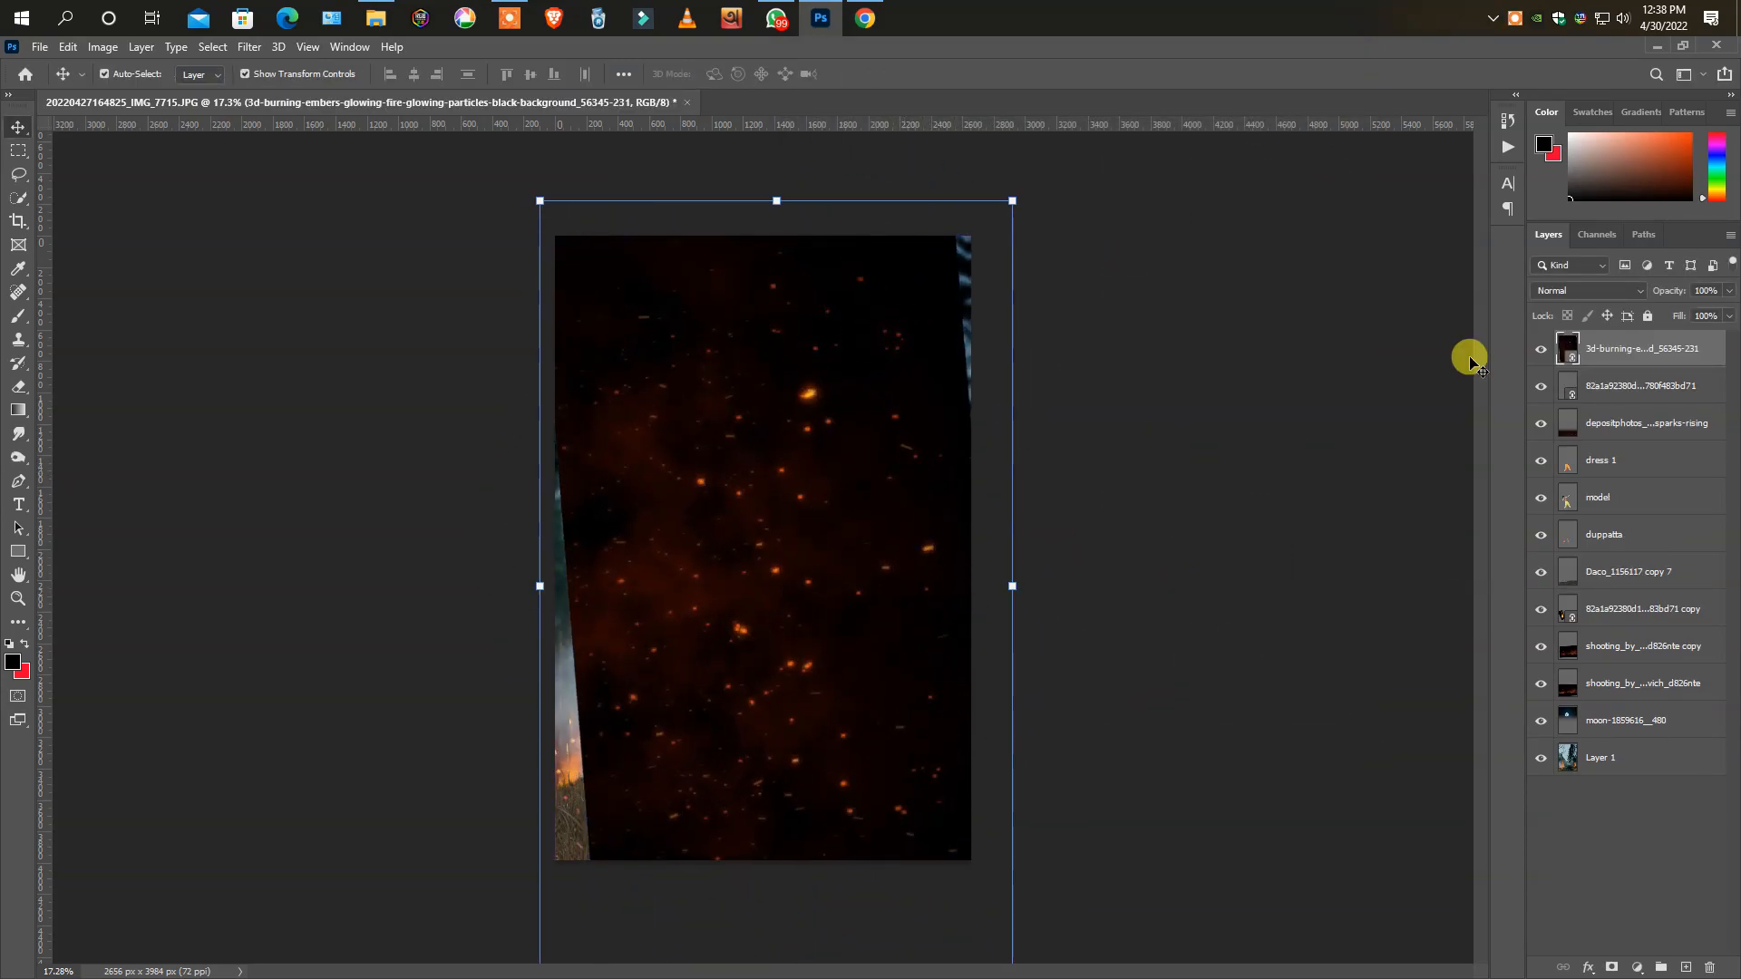
- Set the burning-embers layer's blend mode to Screen and adjust its size and position over the poster
click(1587, 291)
click(1569, 422)
drag(1012, 592, 975, 557)
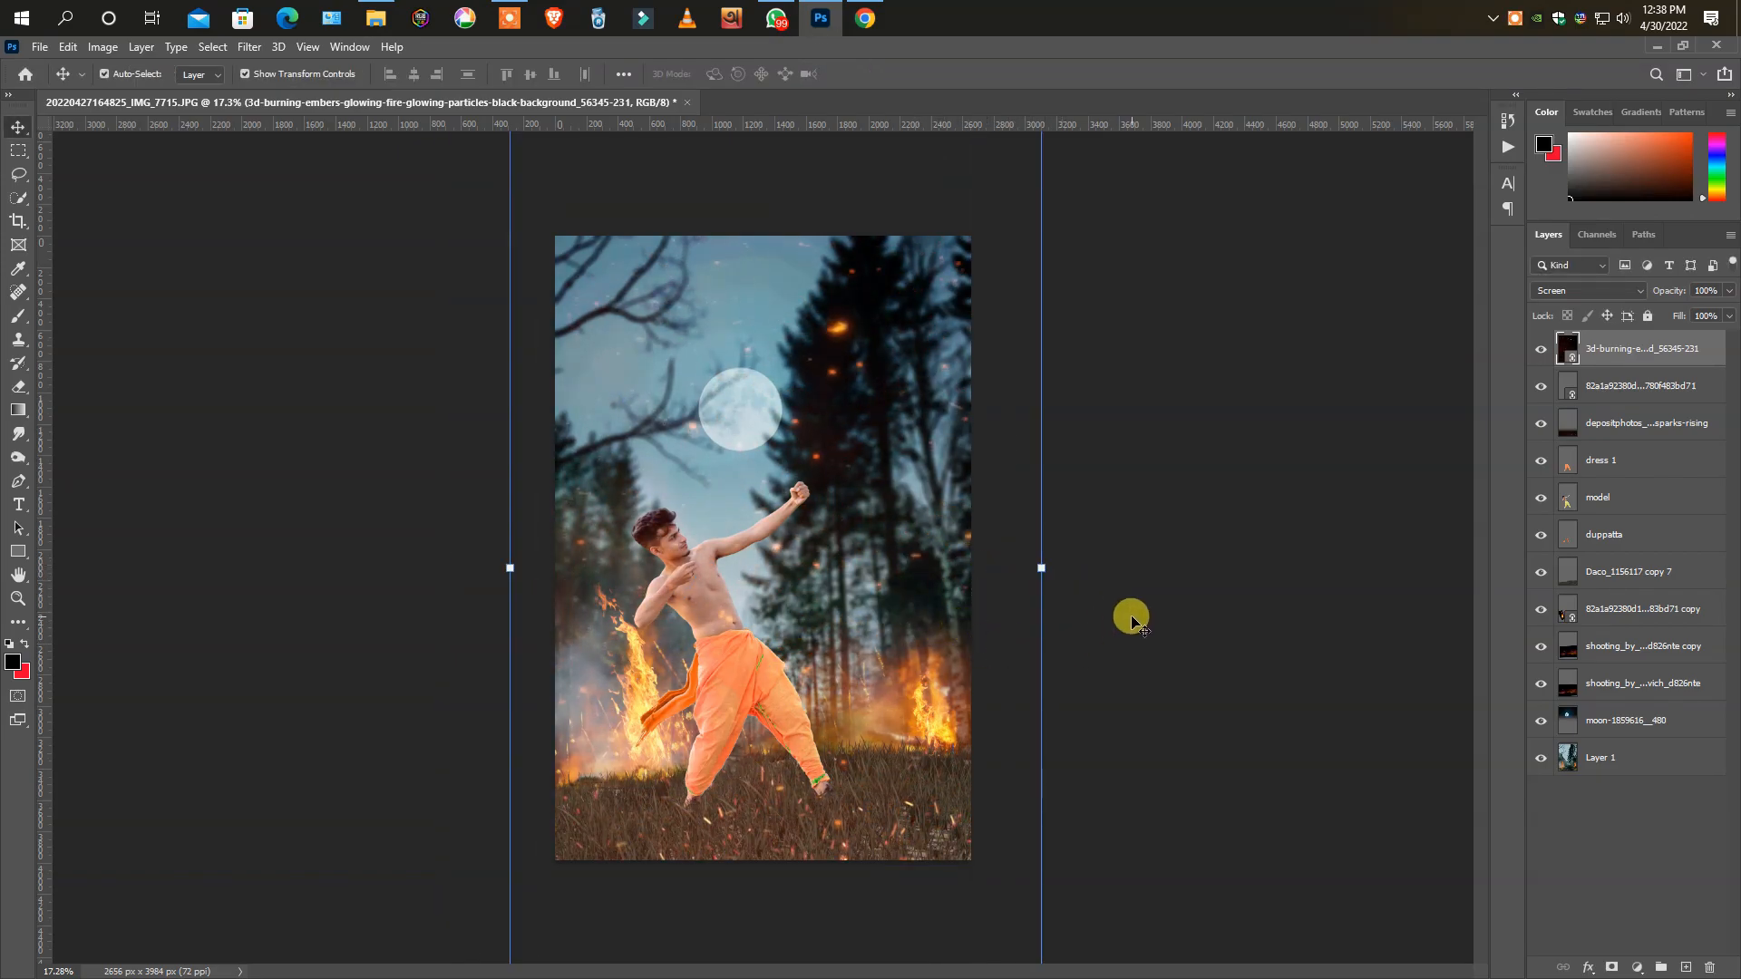
- Rasterize the 3d-burning-embers layer and clear embers from the upper poster with a gradient layer mask and the Eraser
right_click(1449, 547)
click(1442, 529)
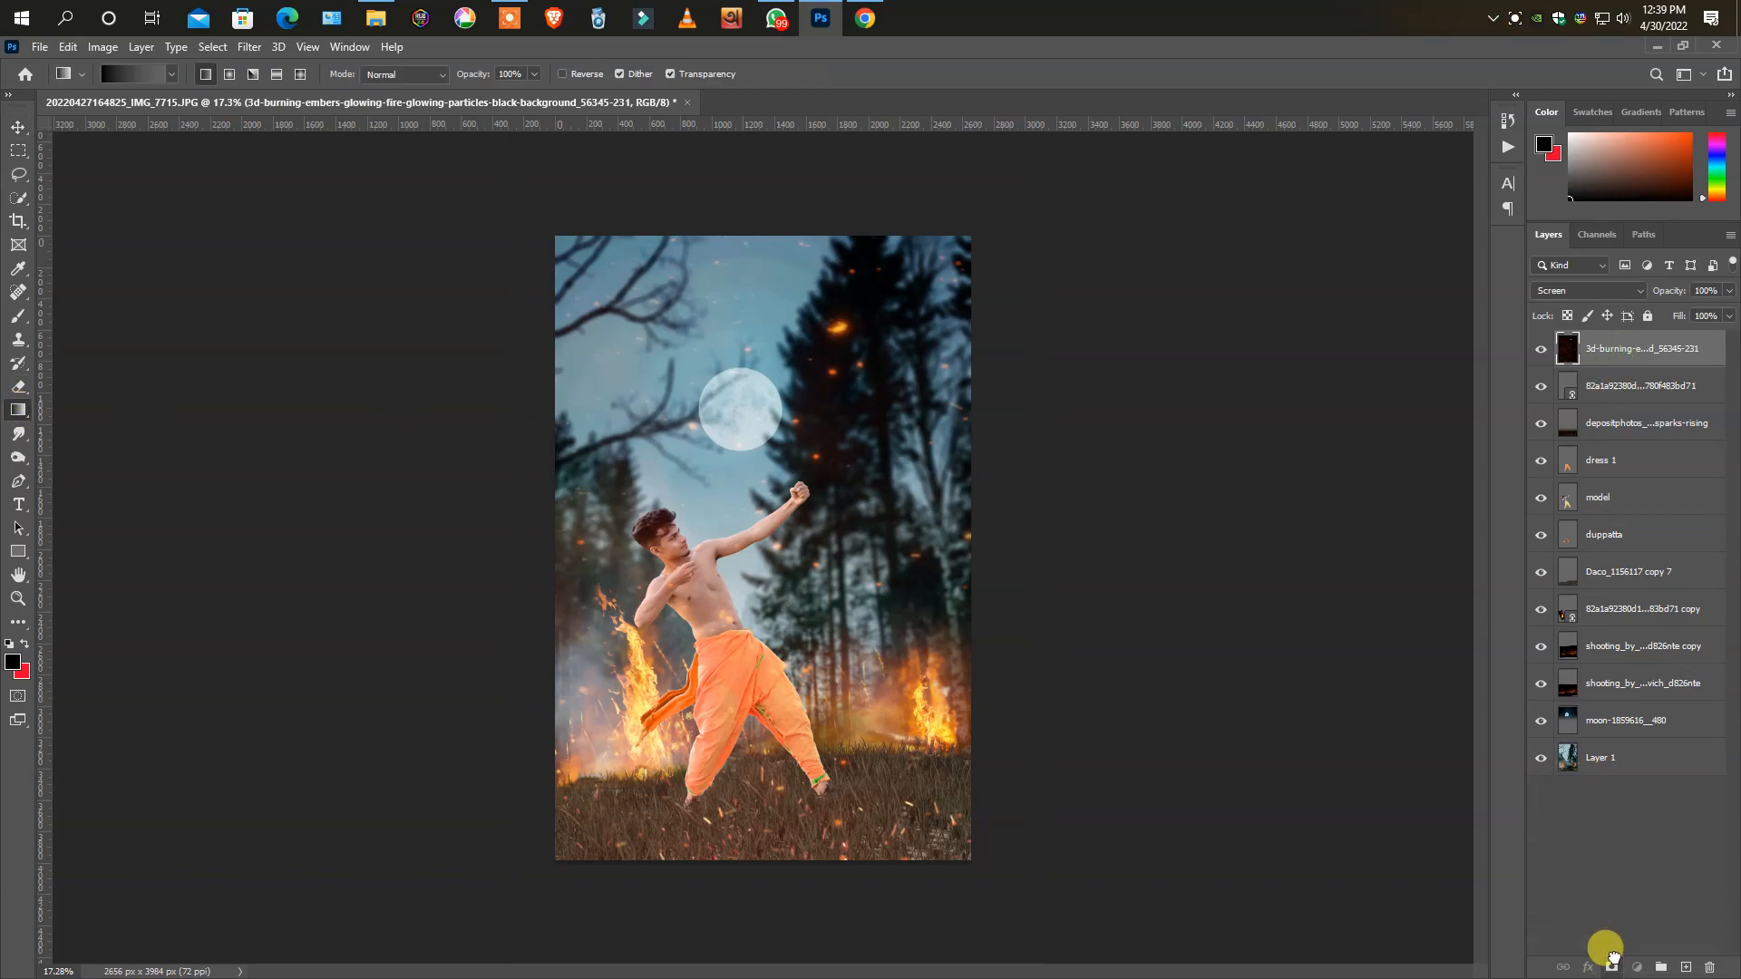
click(18, 388)
scroll(687, 453, up, 4)
right_click(824, 389)
click(507, 535)
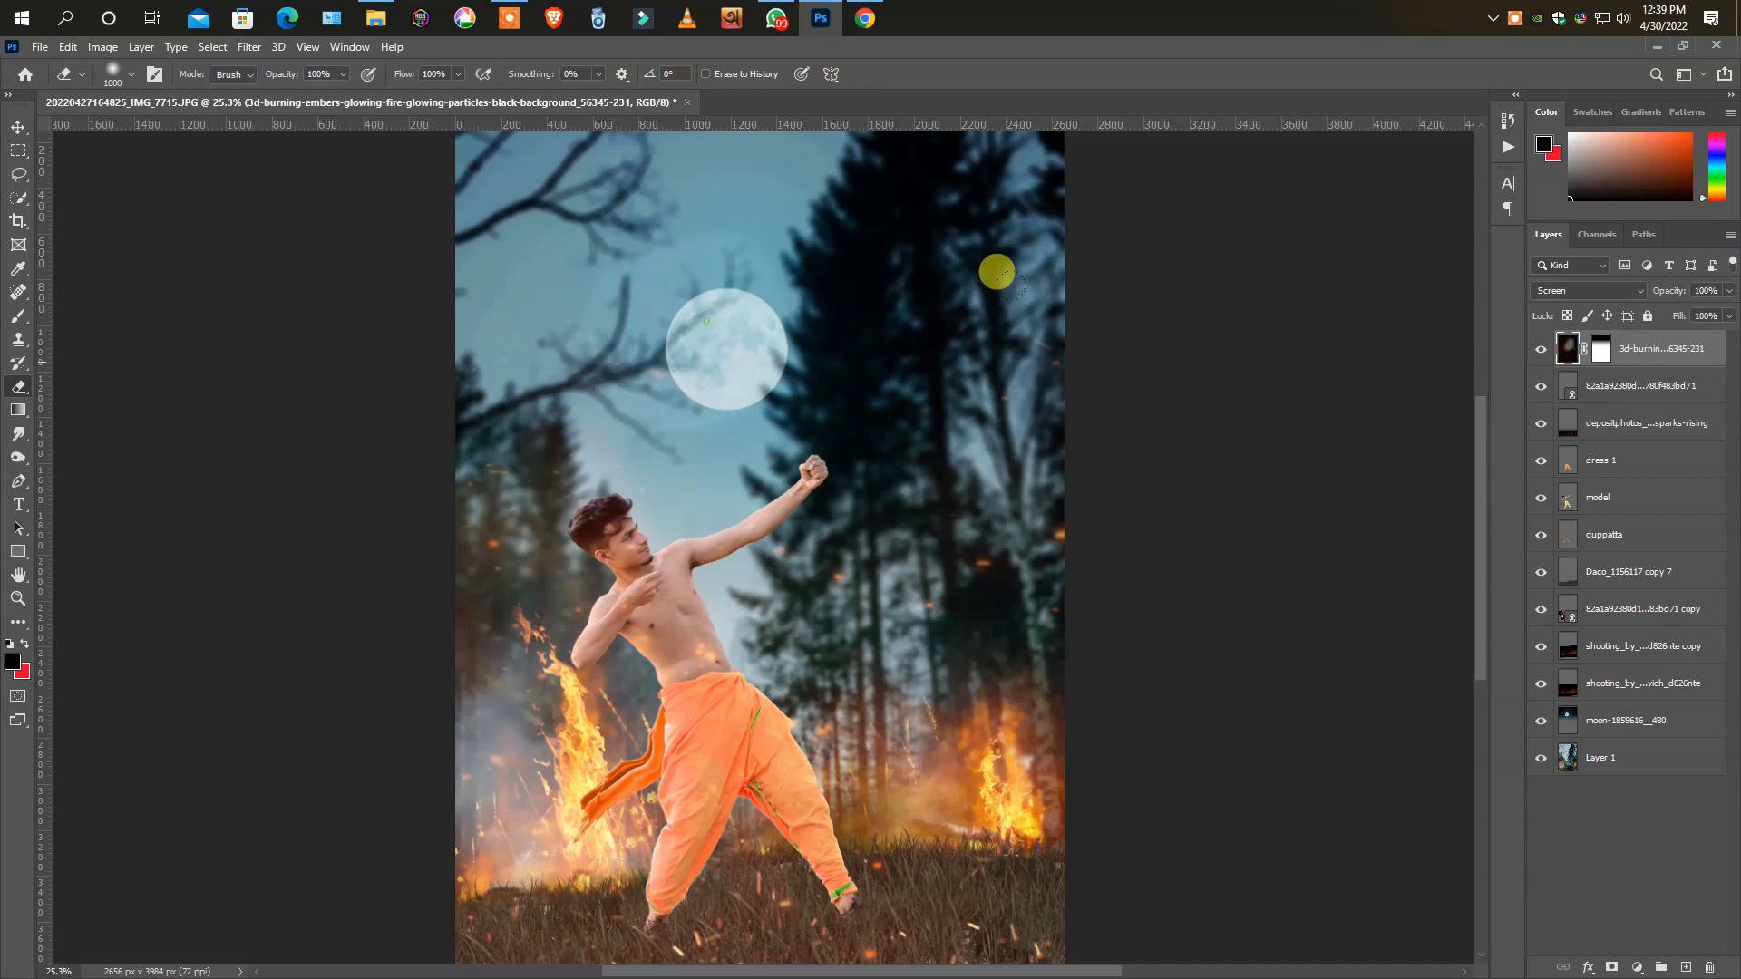
scroll(595, 652, down, 2)
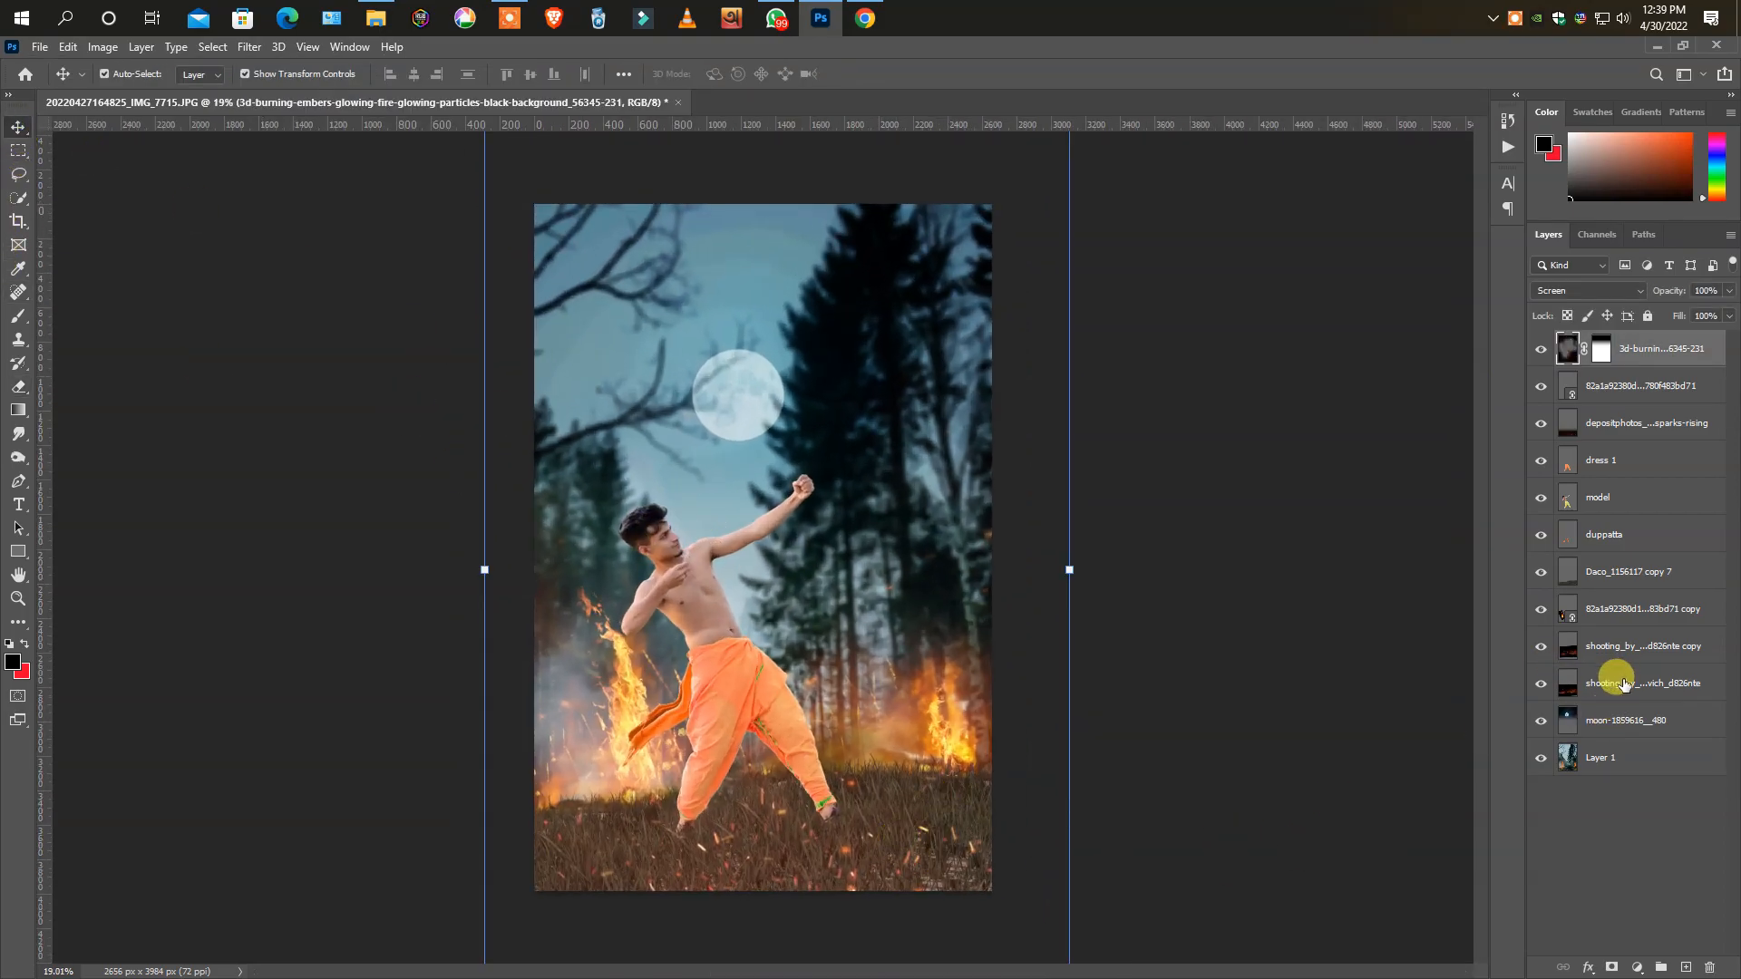
- Apply a Camera Raw adjustment to the Daco_1156117 copy 7 grass layer with Temperature -14 and Tint -2
key(ctrl+shift+a)
drag(1372, 508, 1354, 537)
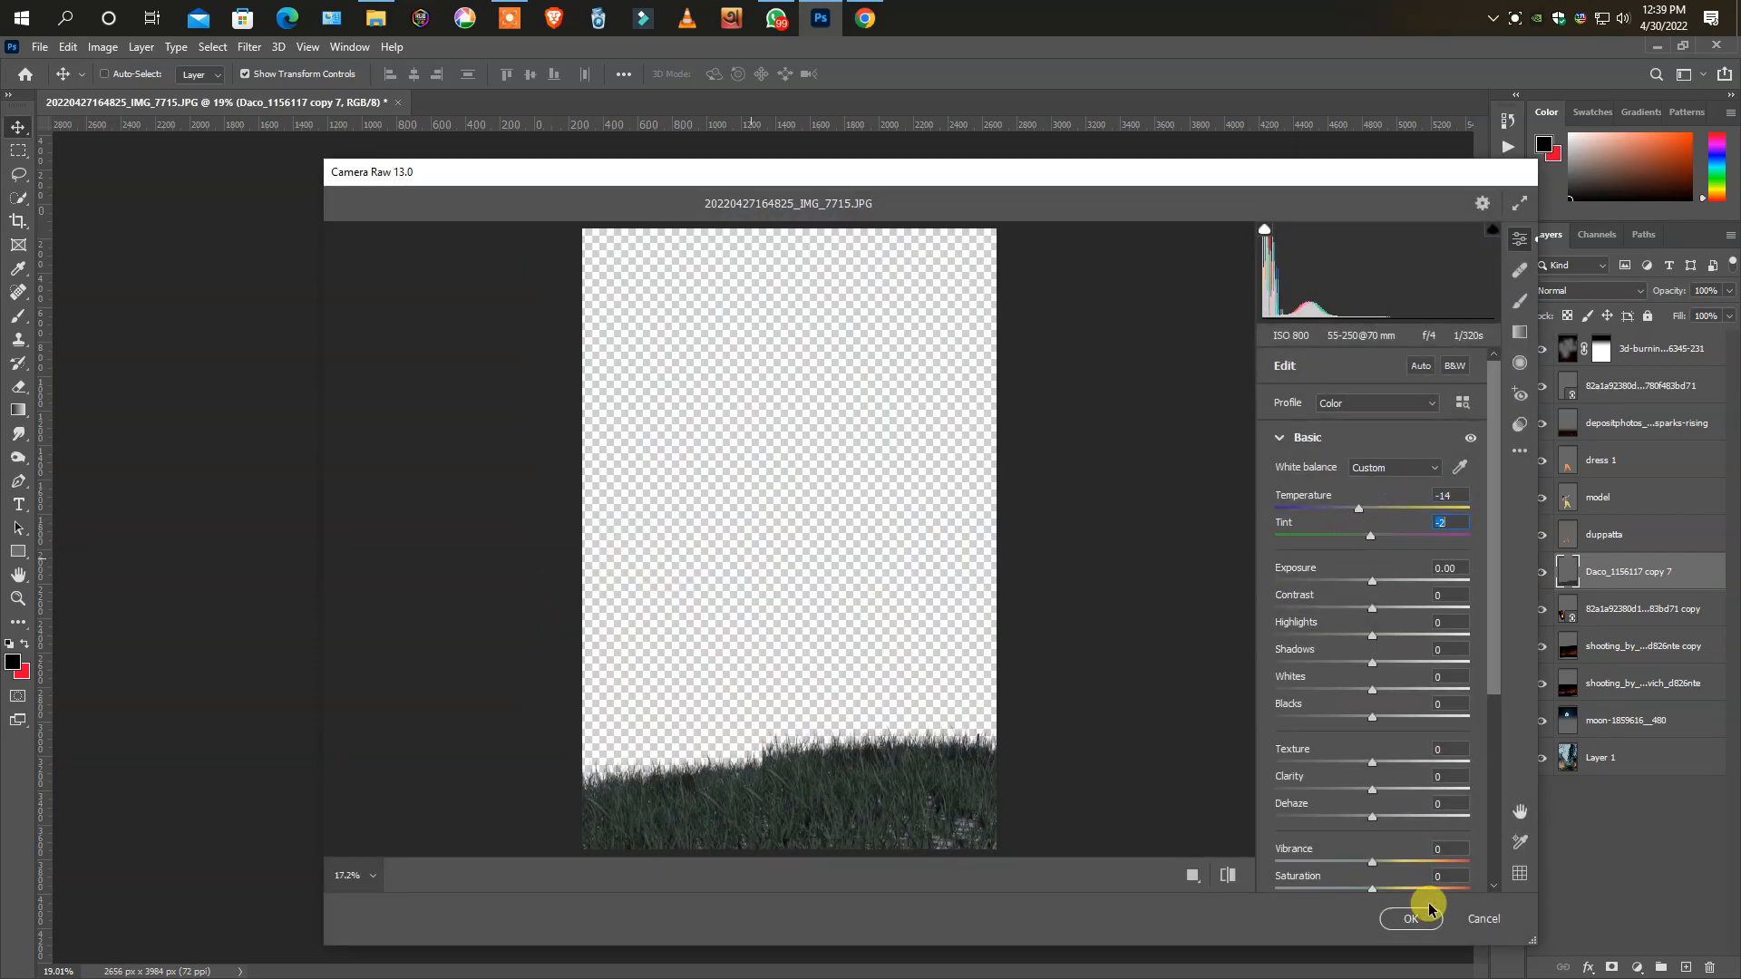
click(1411, 919)
- Move the duppatta layer above the dress 1 layer so the scarf lies over the trousers
scroll(794, 663, up, 14)
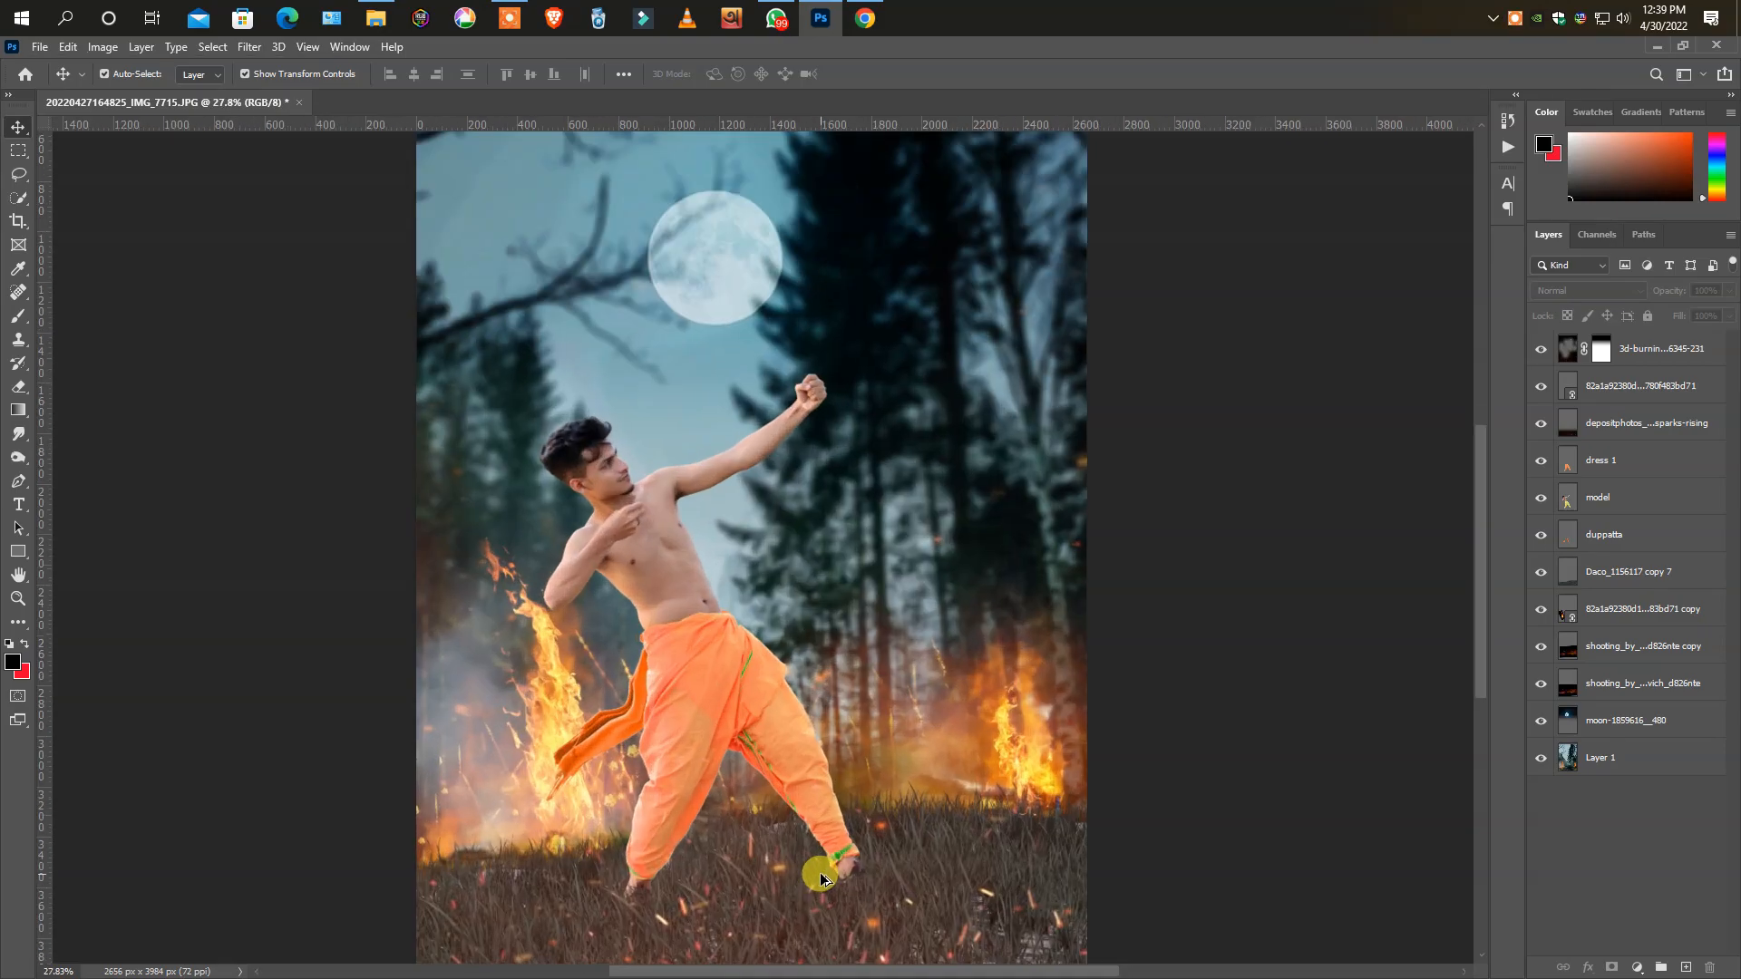
scroll(786, 843, down, 6)
drag(1542, 537, 1663, 462)
click(1432, 531)
scroll(964, 556, down, 6)
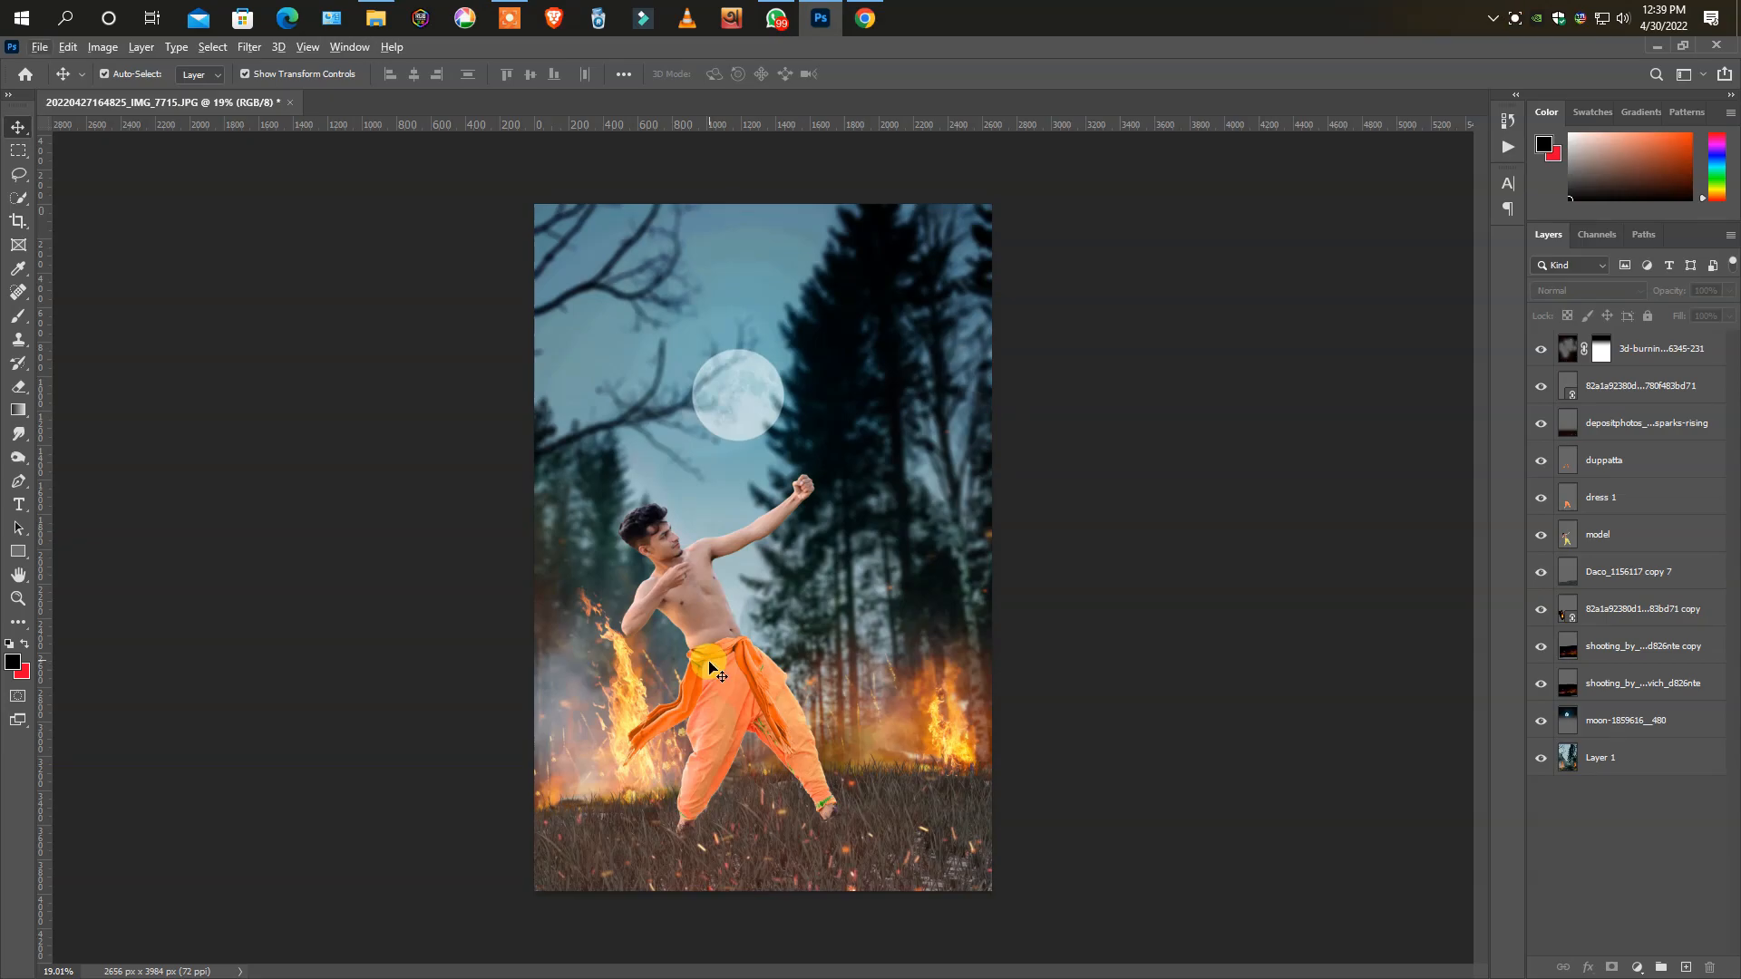
scroll(707, 635, up, 7)
scroll(704, 581, down, 4)
scroll(701, 532, down, 2)
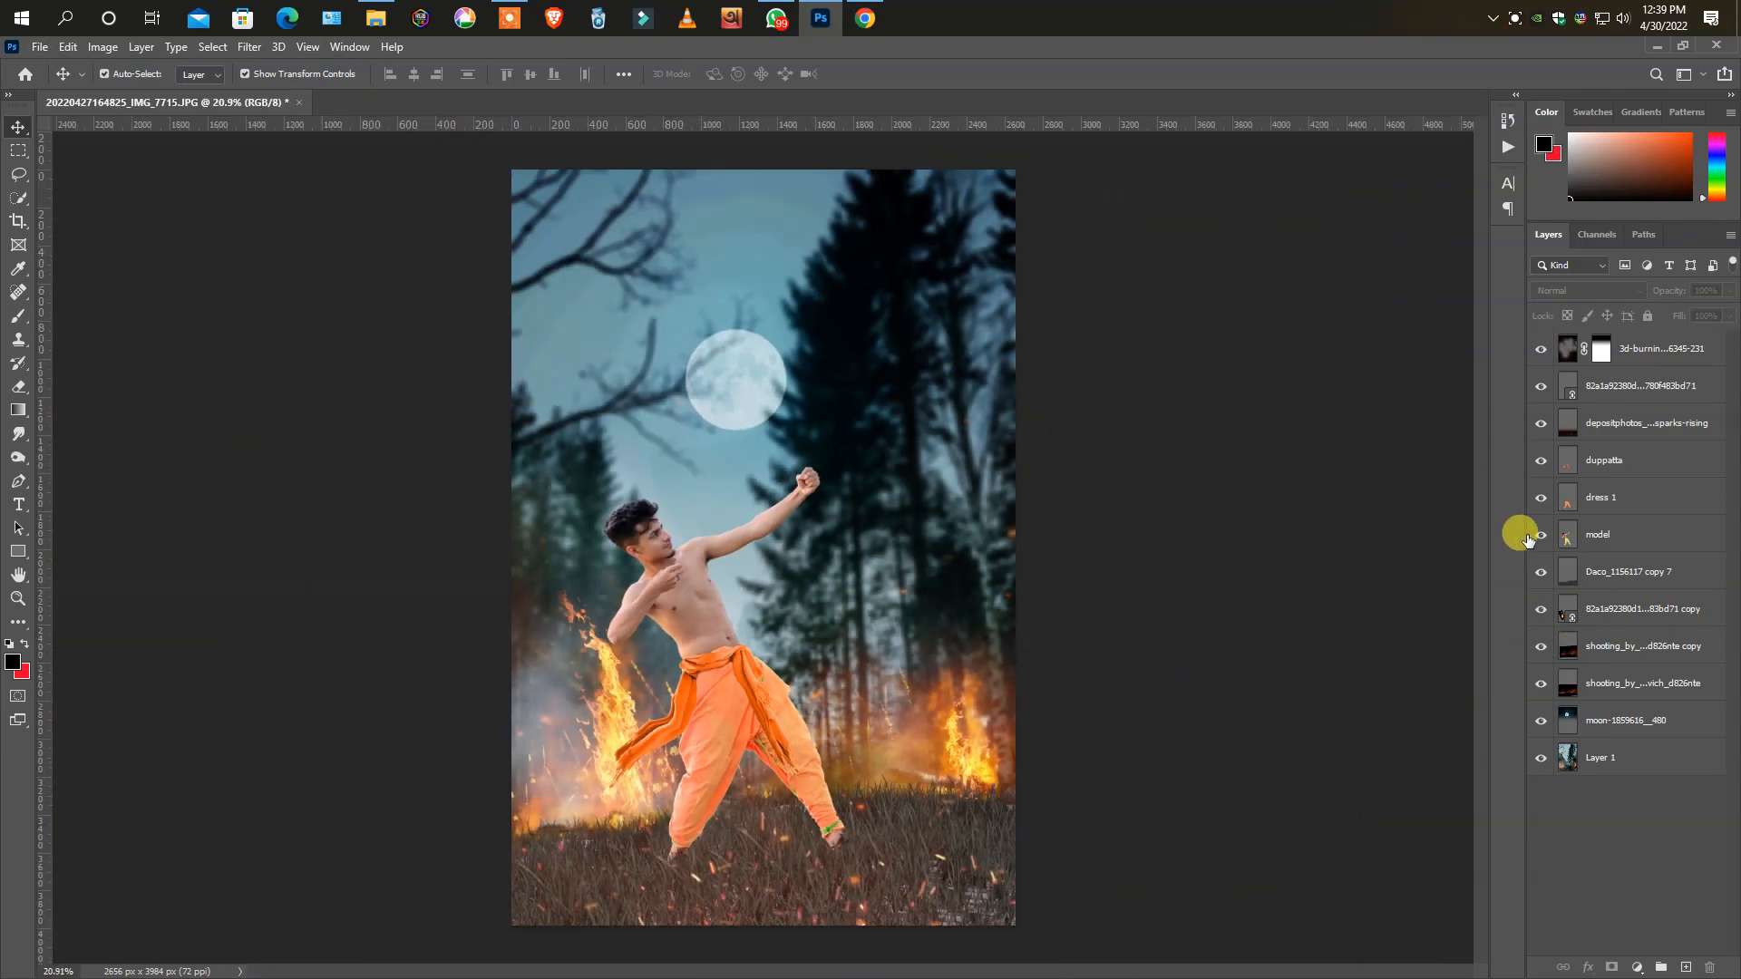
- Place the uploads_arrow_bow_arrow_bow_PNG32 image, then scale, rotate and position the bow at the man's raised fist
click(40, 46)
click(235, 423)
click(855, 280)
double_click(1270, 387)
double_click(1252, 432)
drag(844, 468, 1003, 365)
drag(1020, 381, 938, 669)
drag(880, 466, 816, 494)
click(868, 74)
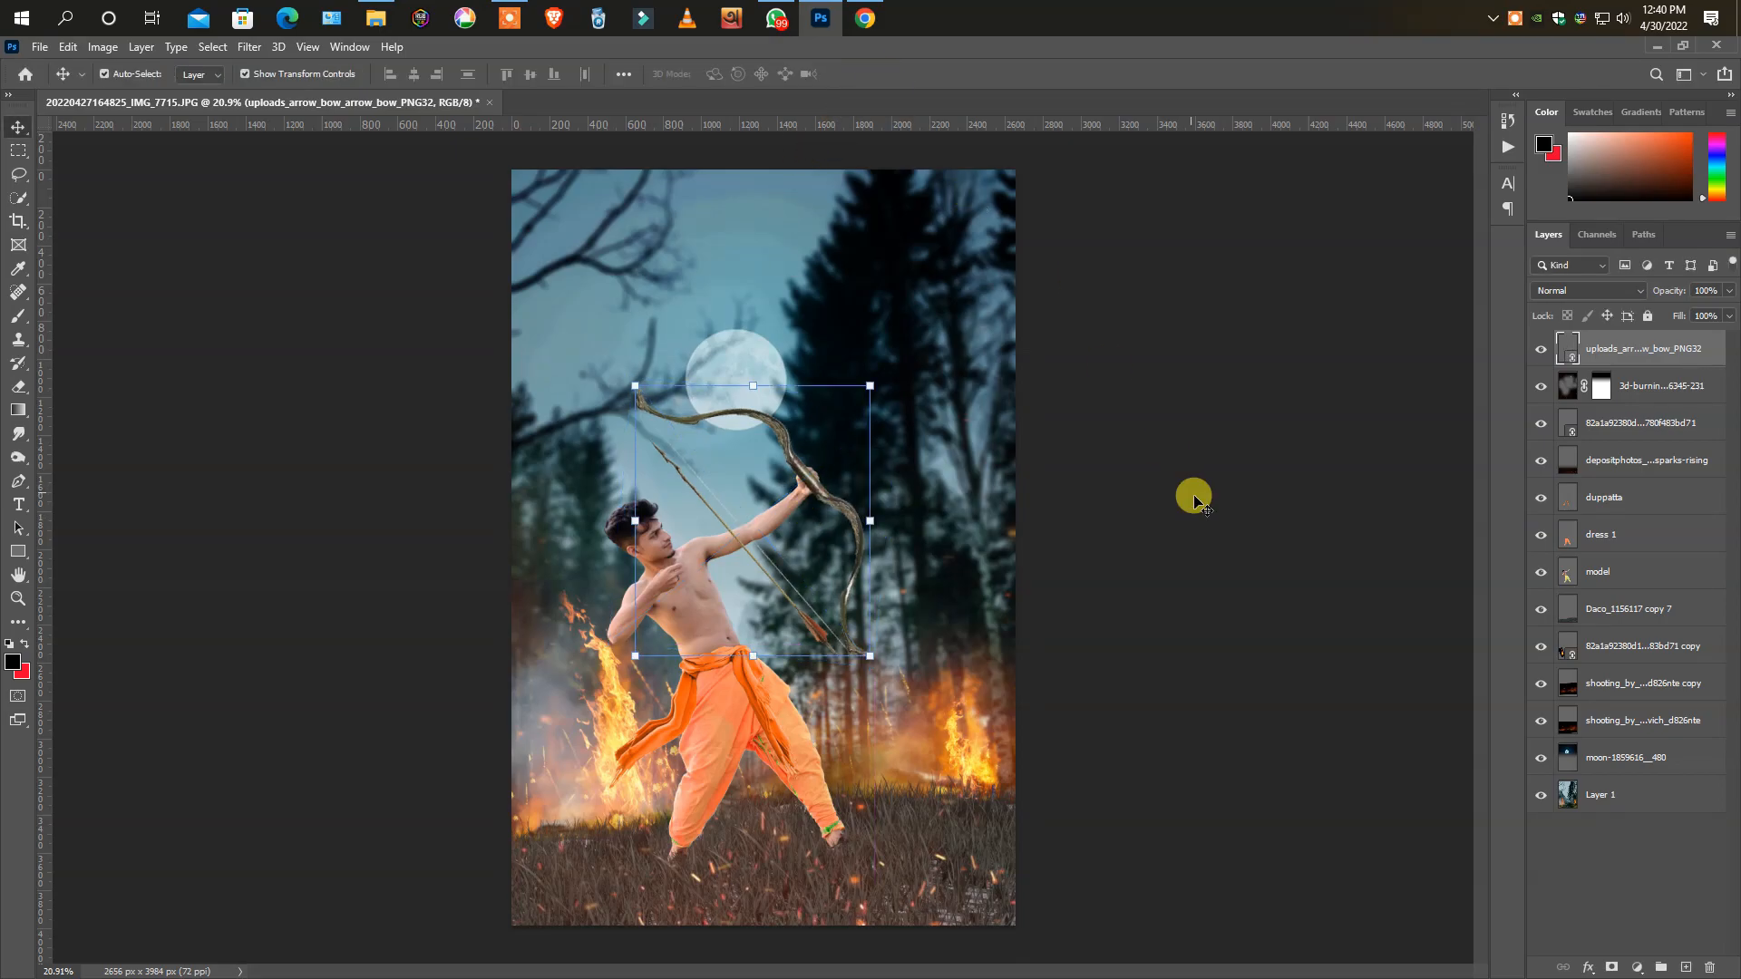
- Rasterize the bow-and-arrow layer, shrink it slightly and align its grip with the man's fist
scroll(798, 427, up, 5)
click(944, 535)
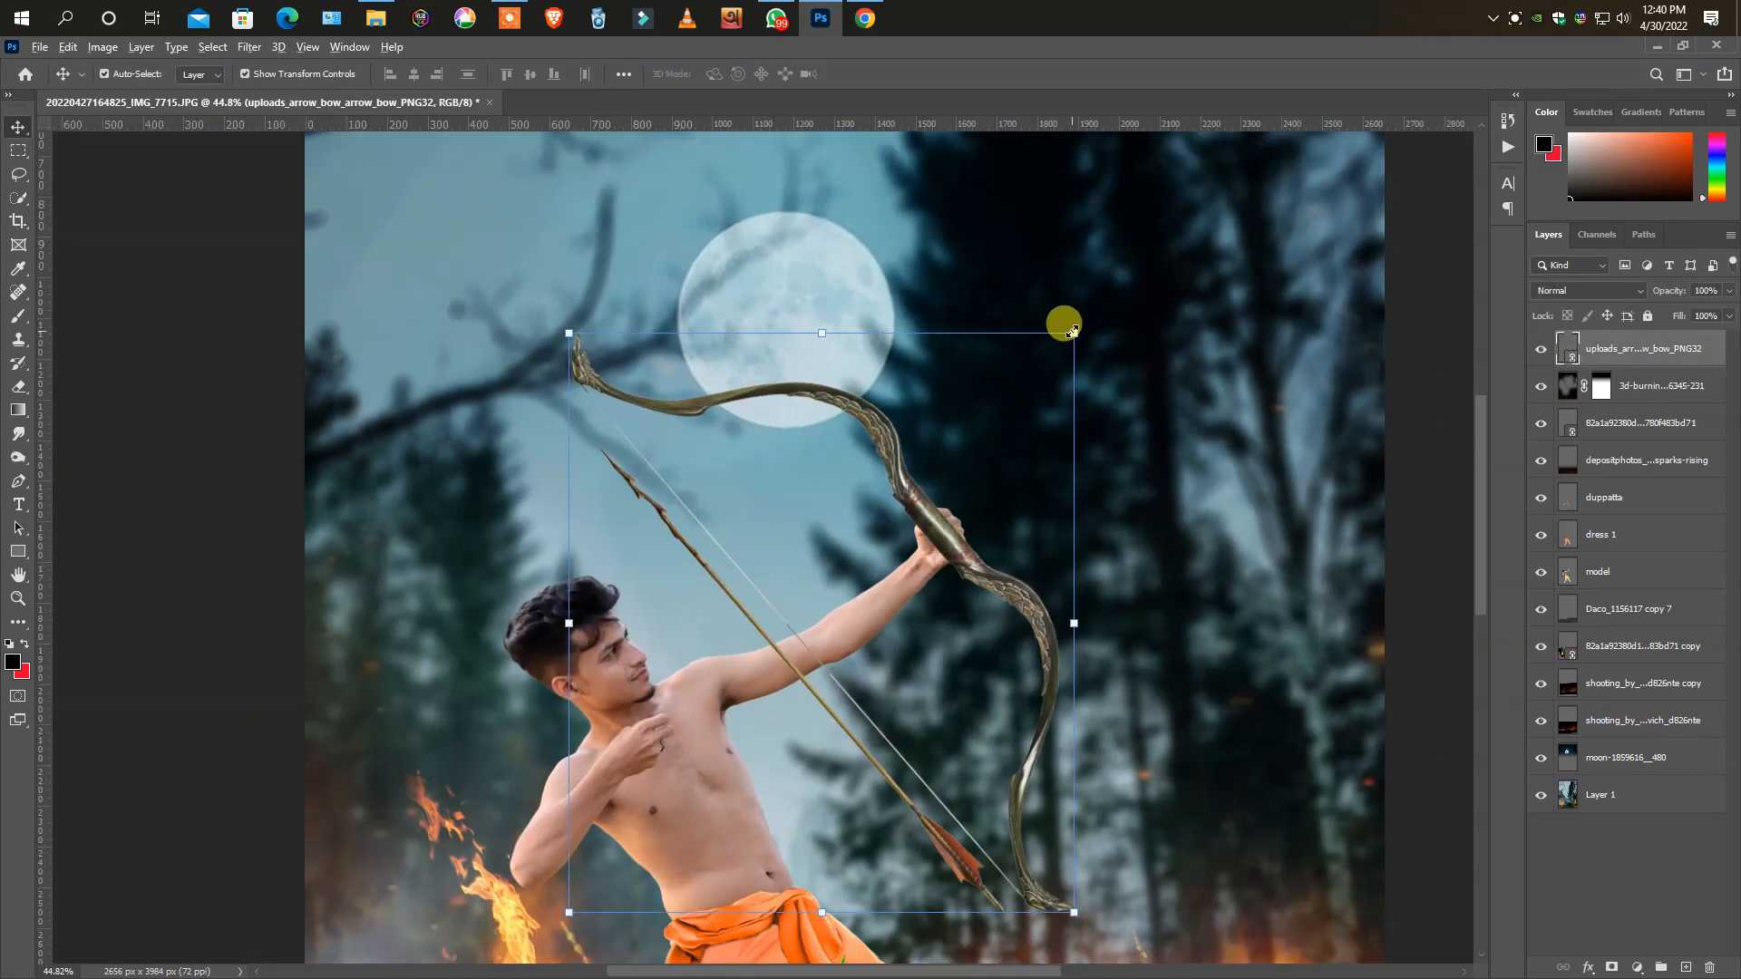
drag(1076, 332, 1040, 369)
right_click(1640, 351)
click(1433, 522)
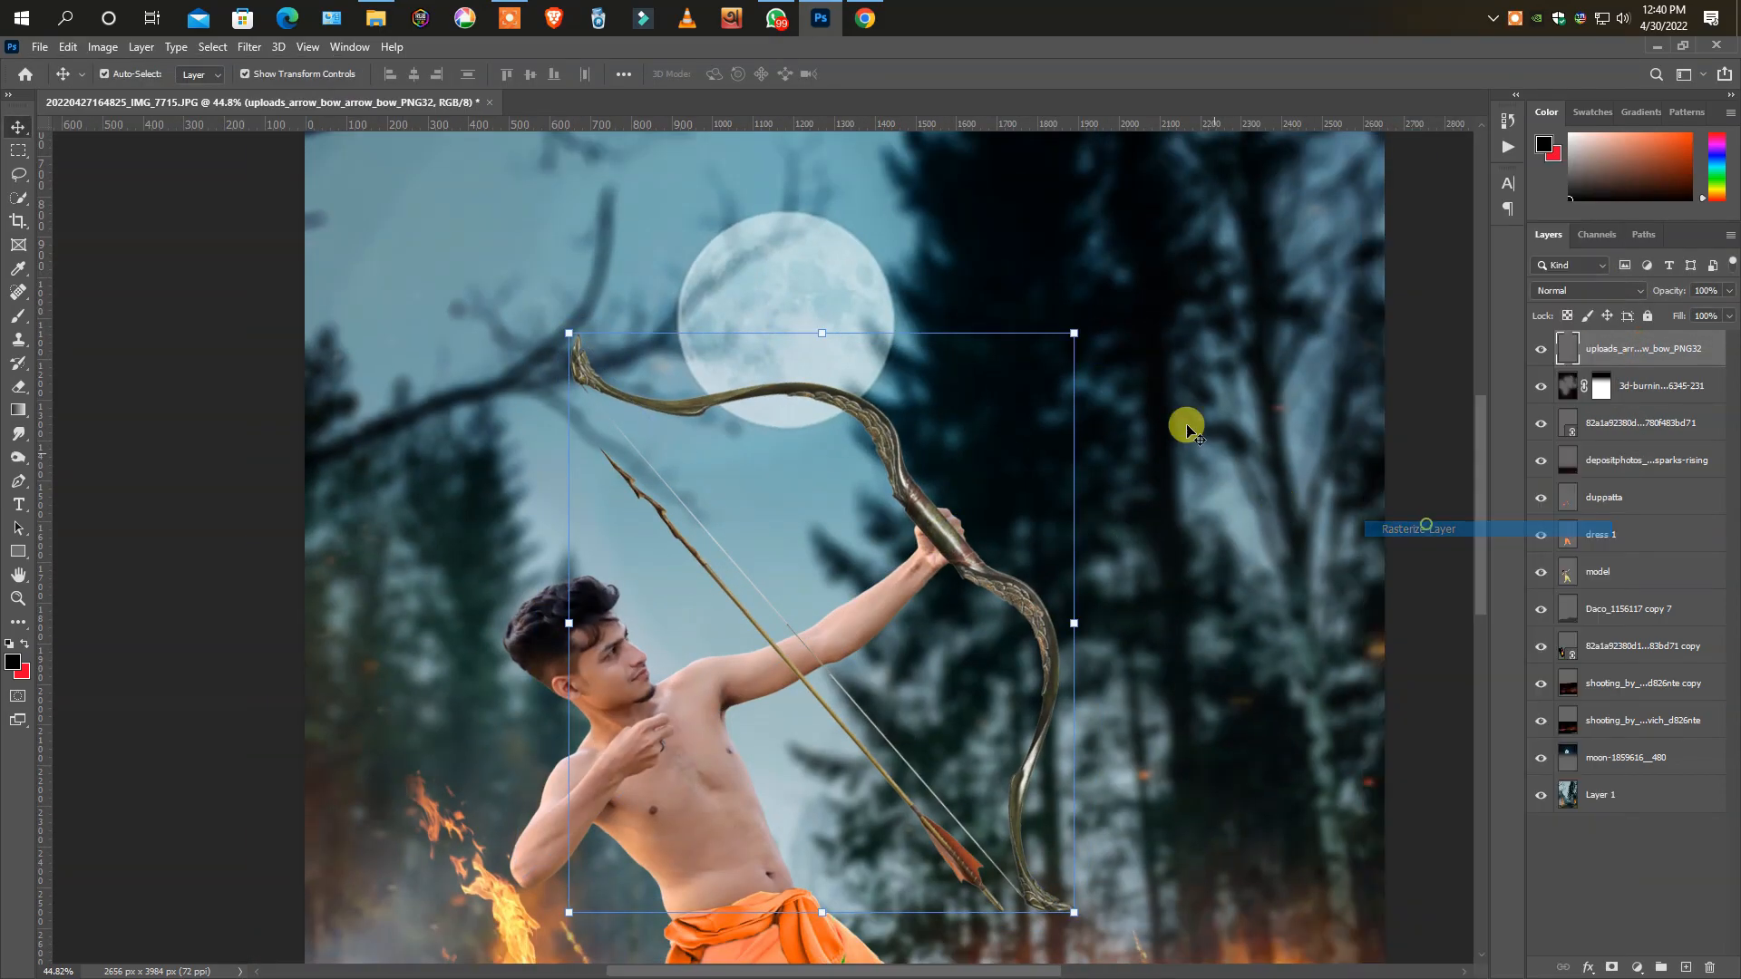
drag(1074, 333, 1022, 350)
mouse_move(933, 526)
mouse_down()
mouse_move(944, 514)
mouse_move(956, 533)
mouse_move(937, 493)
mouse_move(953, 528)
mouse_up()
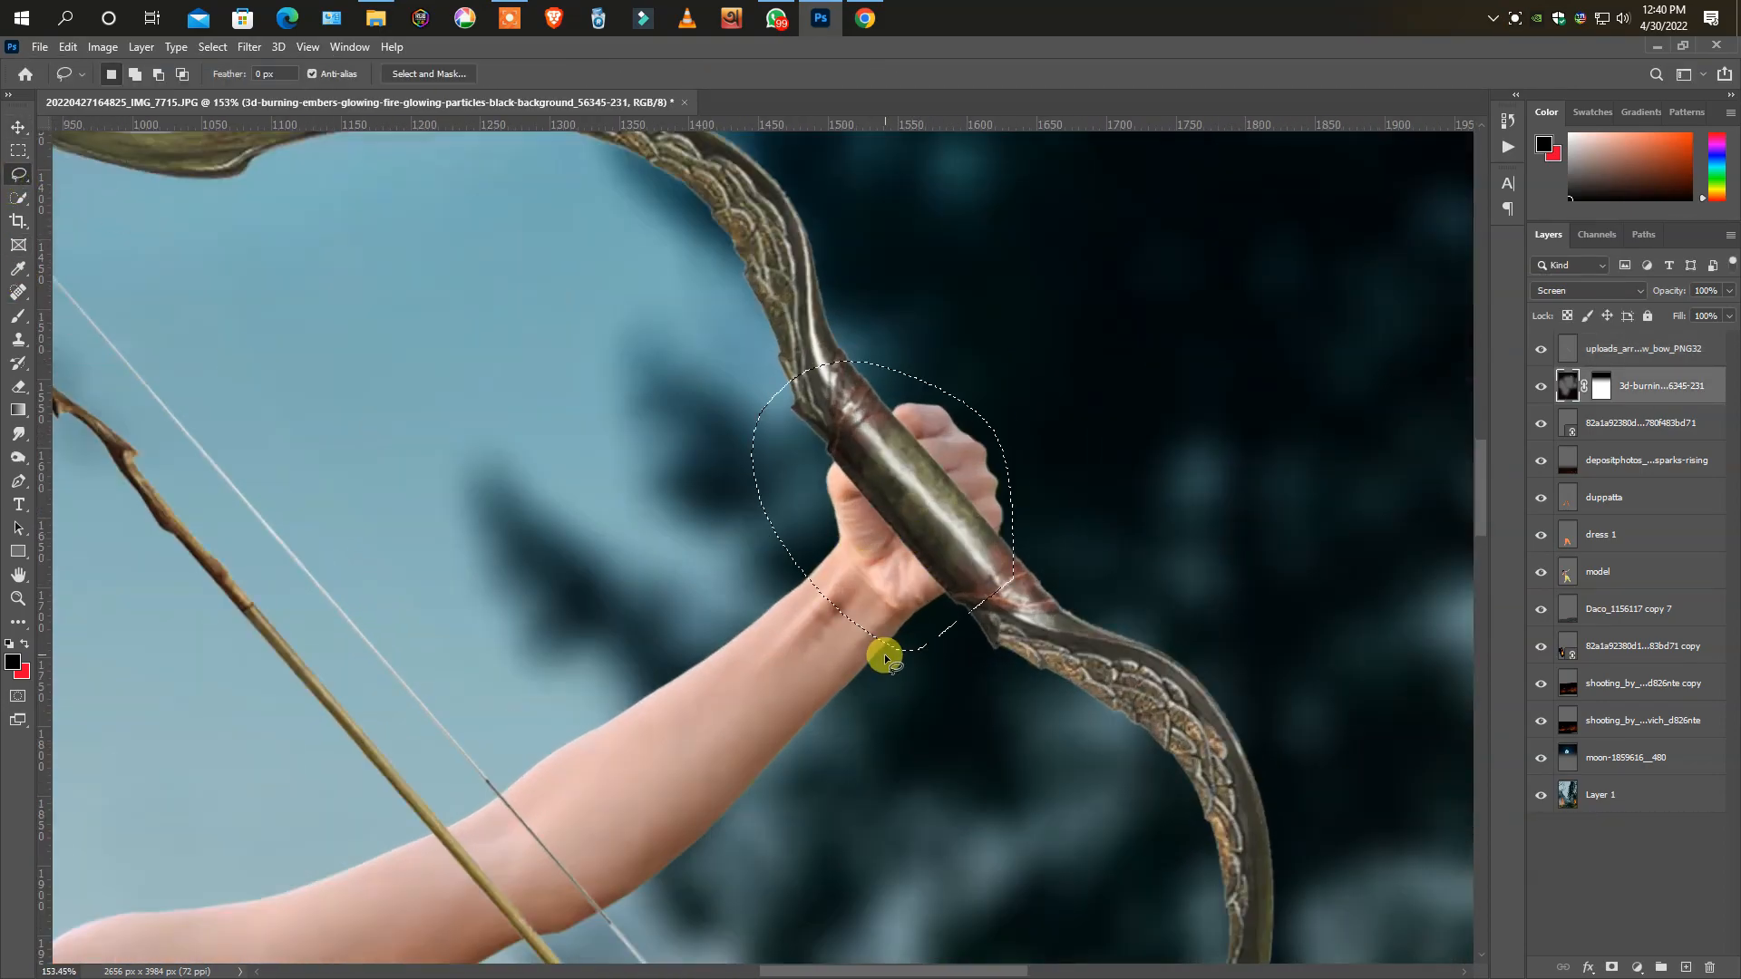
- Warm the colour temperature of the model layer slightly with the Camera Raw filter
scroll(884, 655, down, 6)
scroll(945, 482, up, 1)
click(1614, 571)
scroll(820, 556, down, 3)
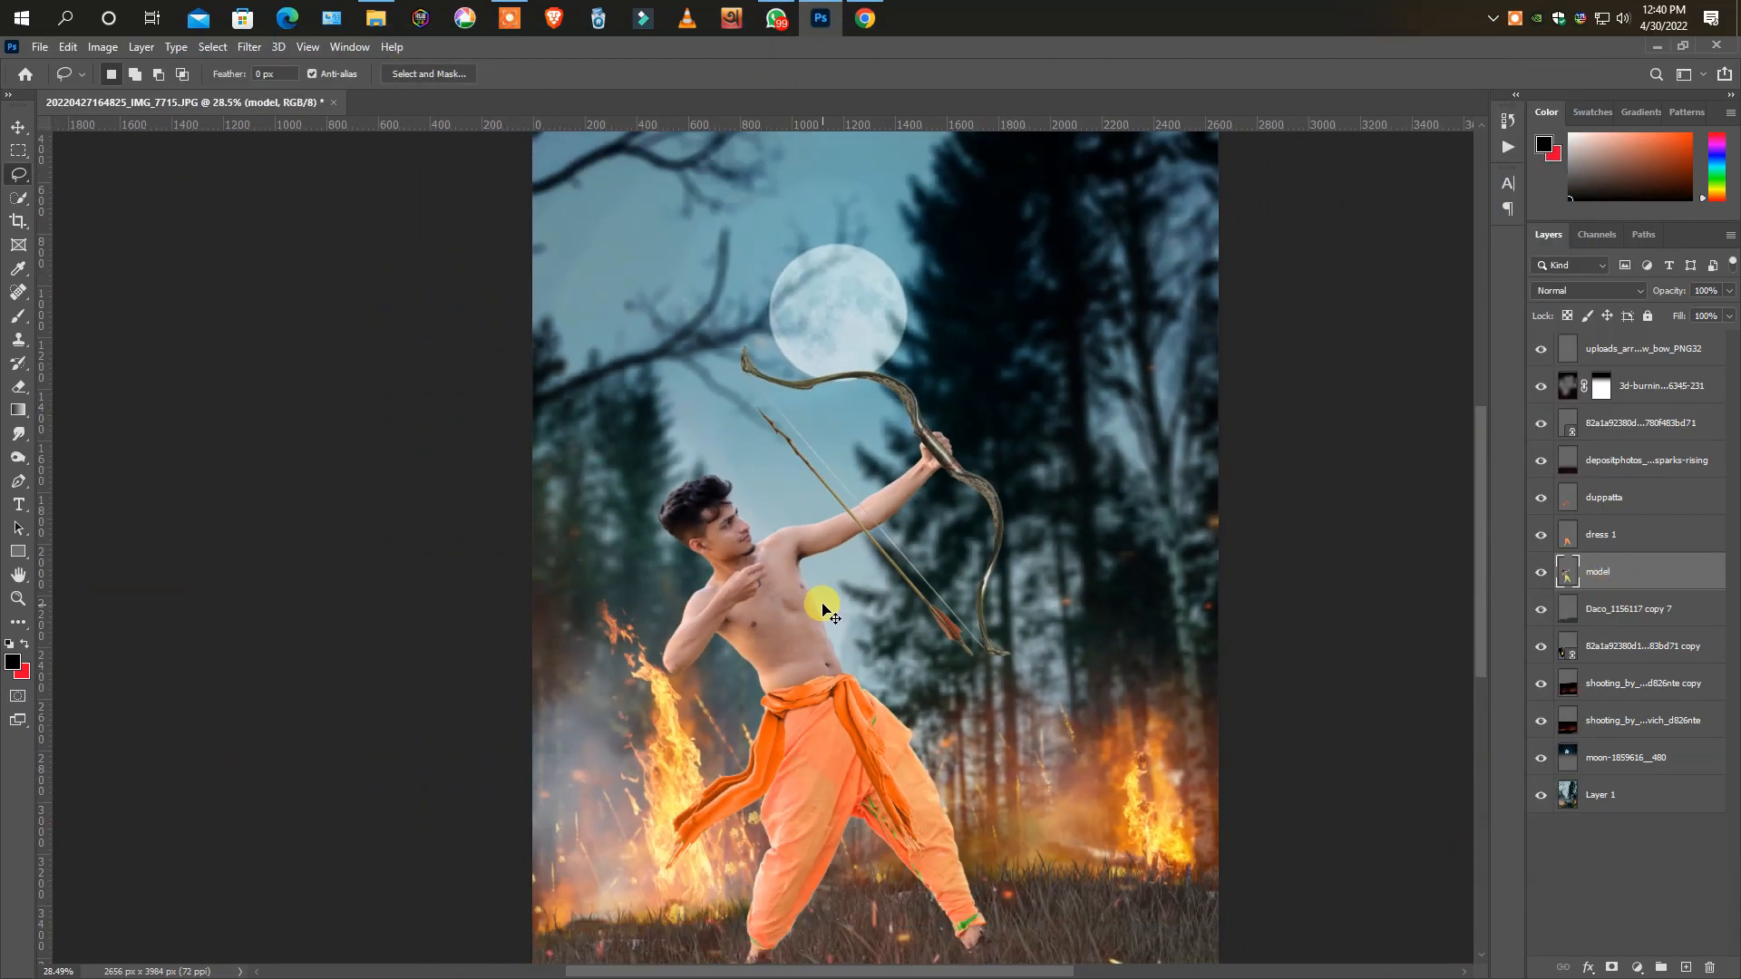
key(ctrl+shift+a)
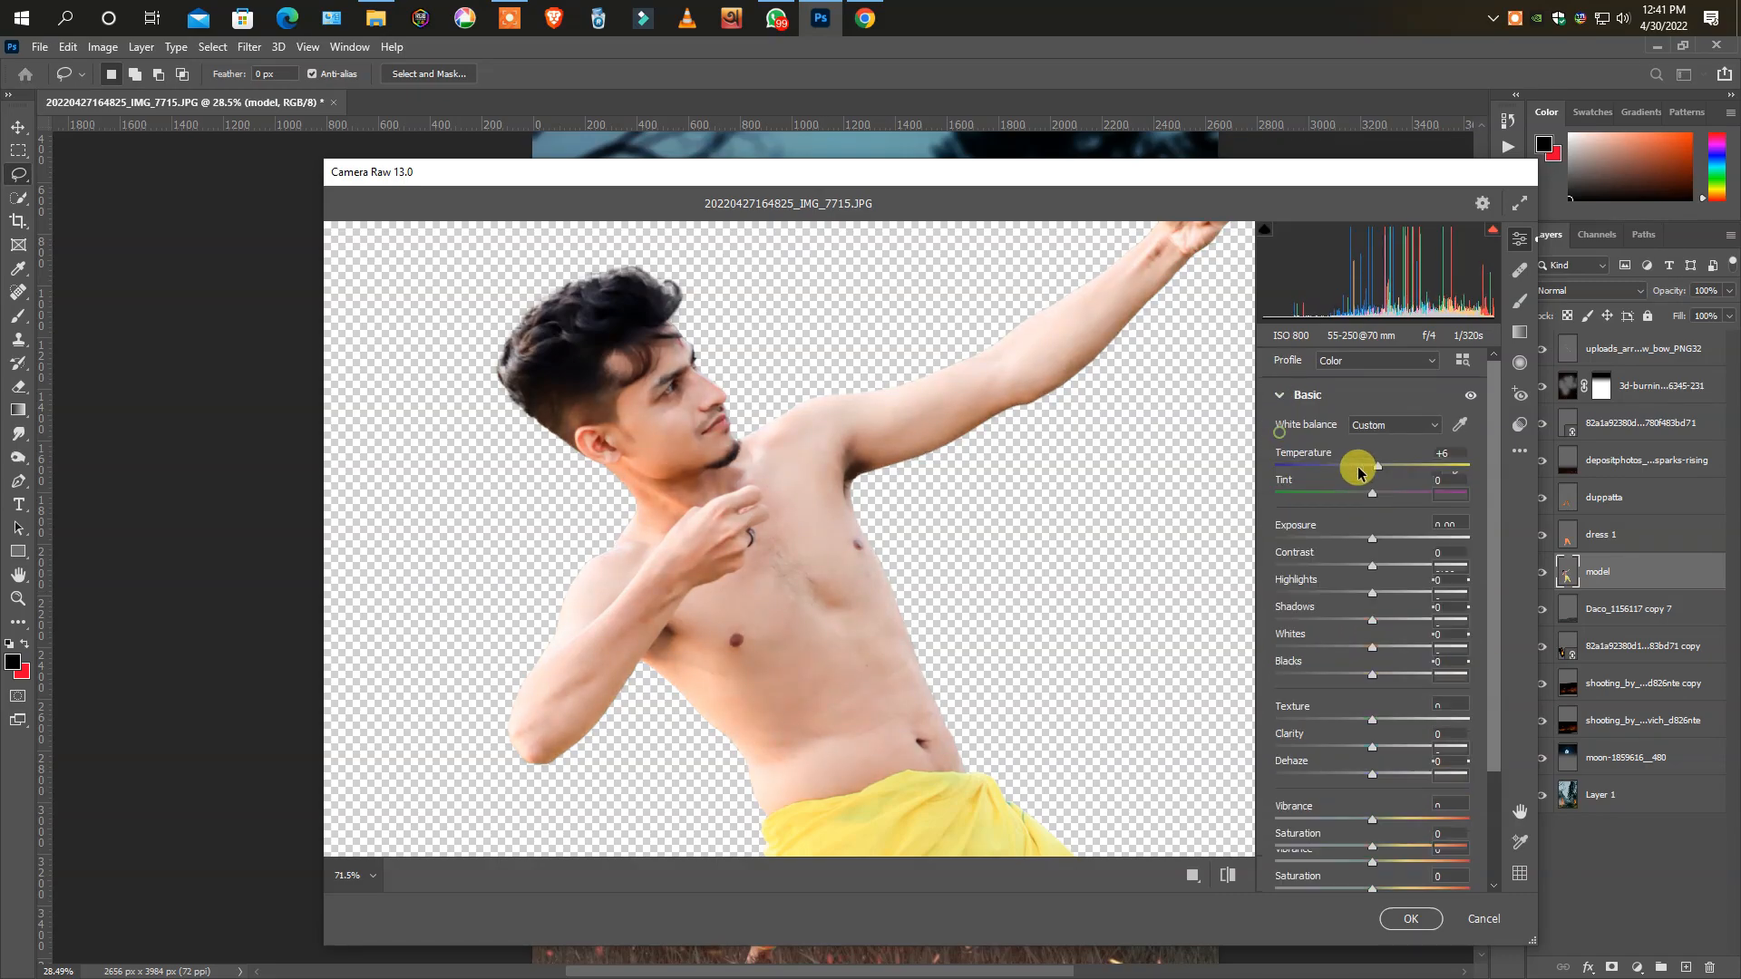
drag(1372, 468, 1388, 467)
click(1411, 919)
scroll(938, 667, up, 4)
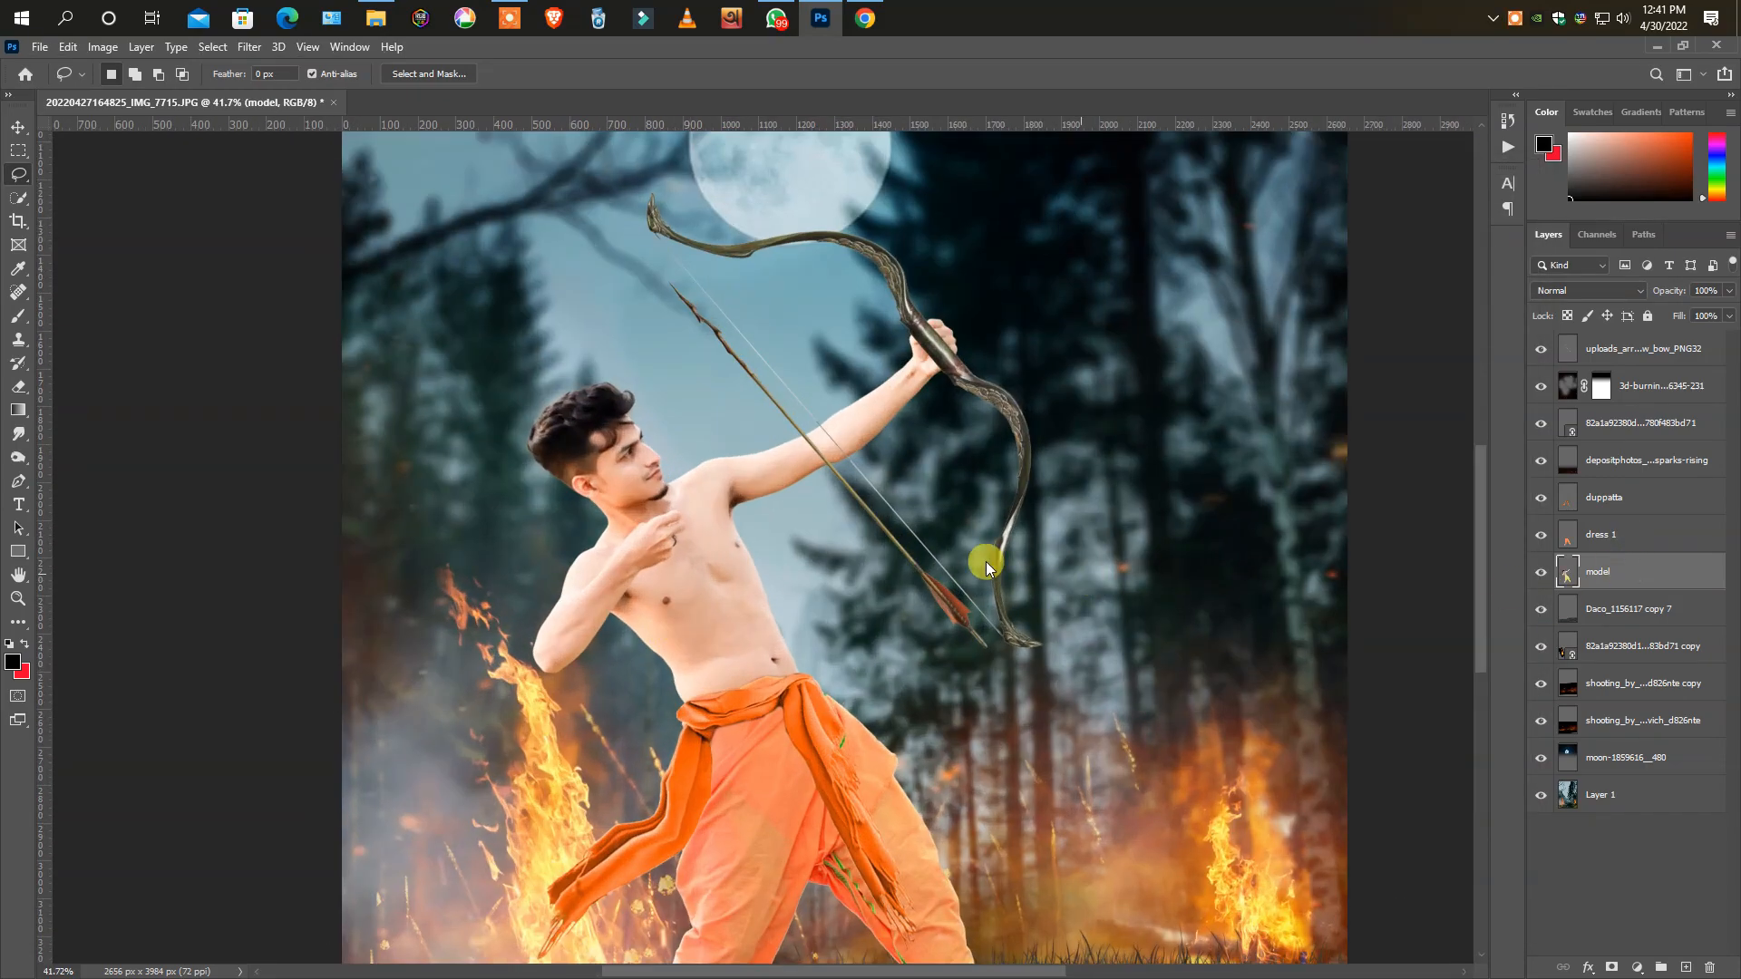
- Apply Camera Raw to the model layer with Highlights -65, Shadows +35 and Whites -64
key(ctrl+shift+a)
scroll(771, 605, up, 4)
click(1280, 438)
click(1281, 438)
drag(1372, 593, 1309, 594)
drag(1372, 648, 1310, 648)
drag(1372, 621, 1405, 621)
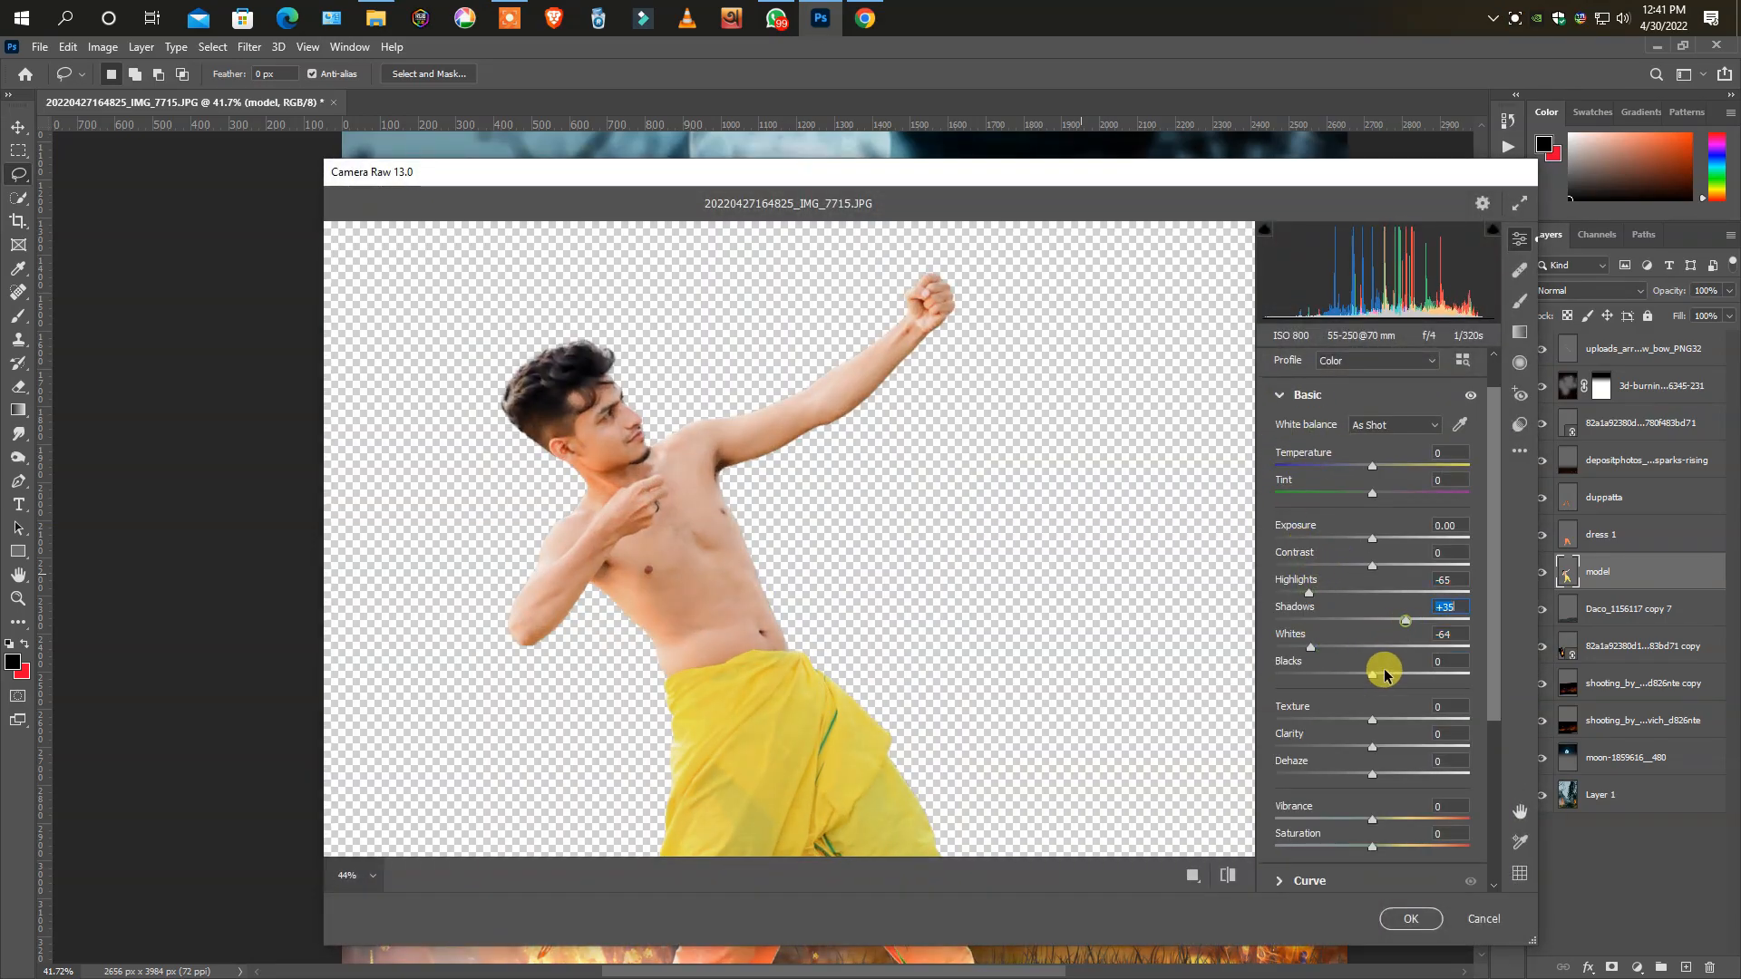
click(1411, 919)
scroll(815, 660, down, 2)
scroll(658, 650, up, 8)
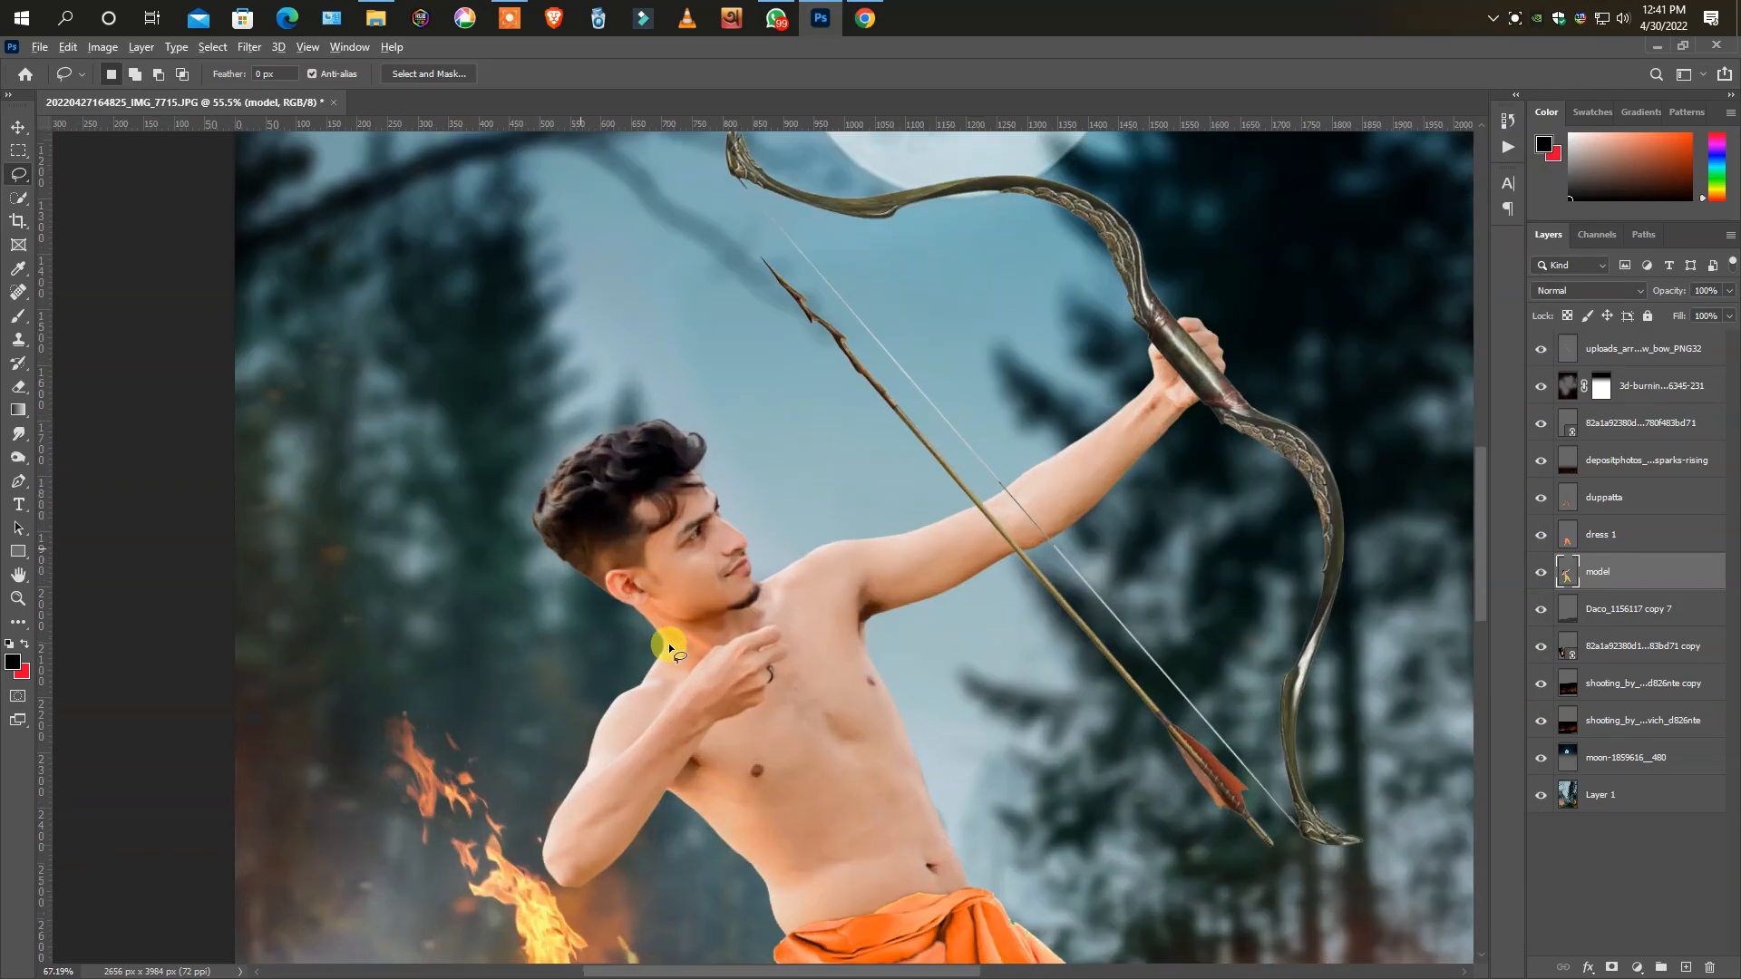
- Load the model layer's outline as a selection and smooth the man's face with the Smudge tool at 5% strength
ctrl+click(1568, 578)
scroll(692, 499, down, 2)
click(18, 434)
right_click(632, 446)
click(392, 74)
scroll(552, 518, up, 3)
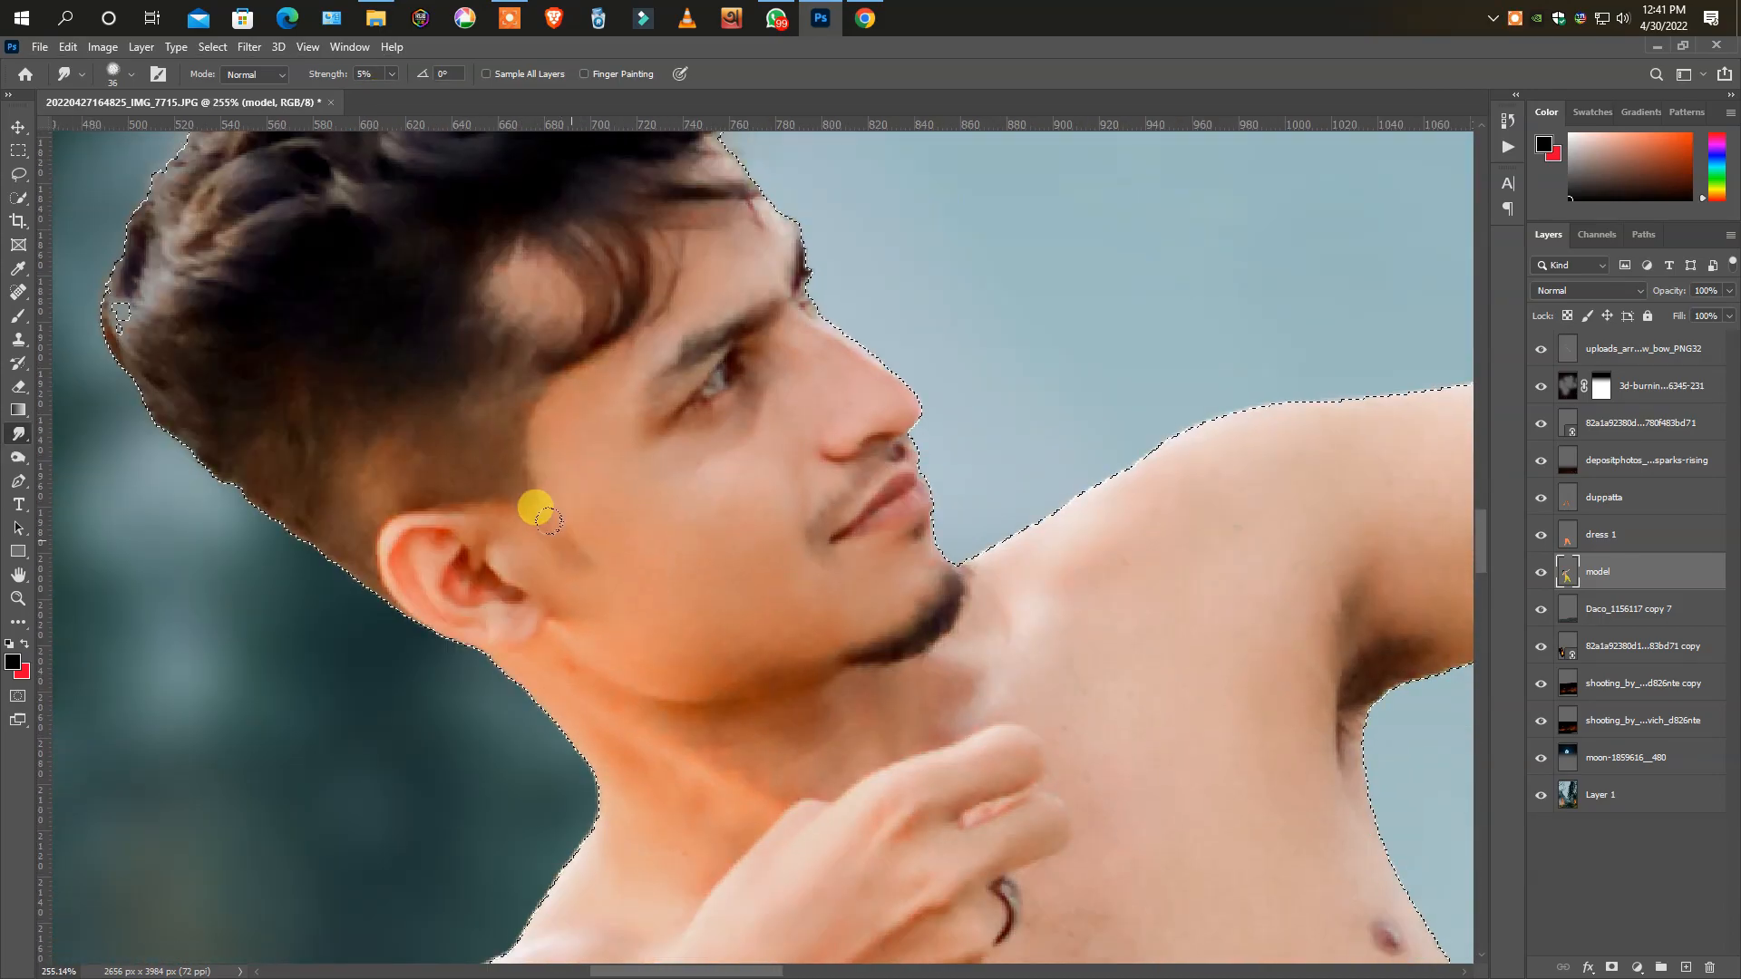
- Raise the Smudge strength to 11% and smooth the face and upper chest, enlarging the brush to 90 px
click(392, 75)
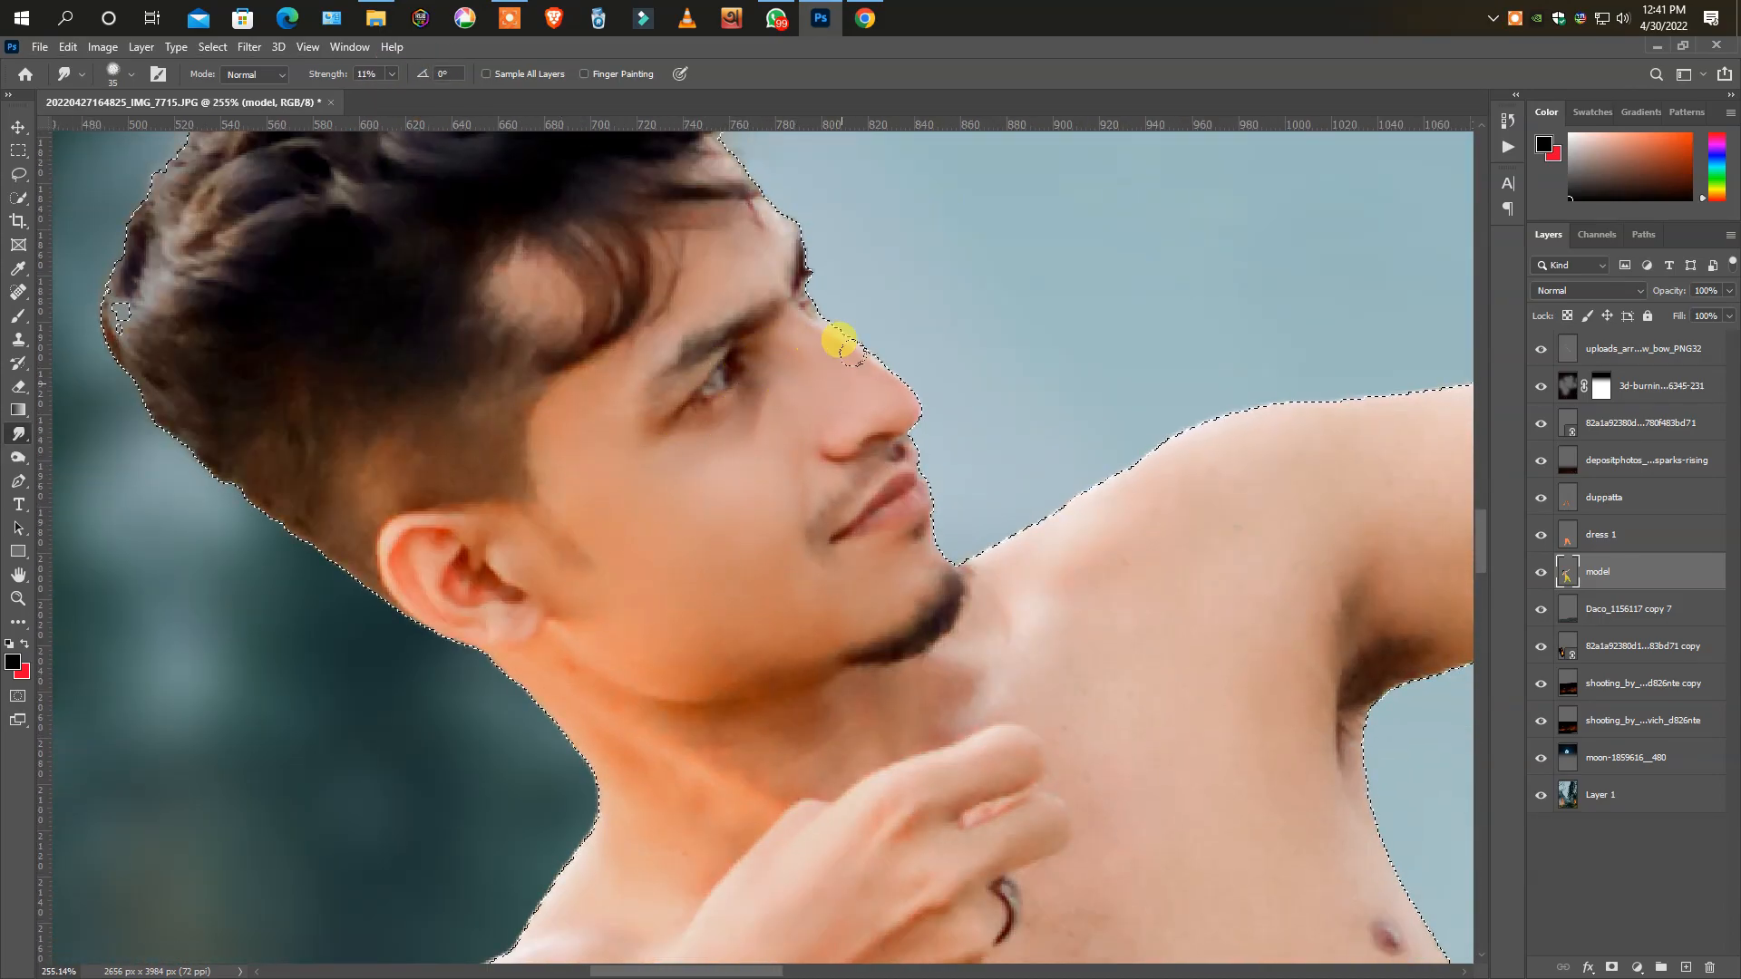
scroll(738, 556, down, 2)
key(bracketright)
key(bracketright)
key(bracketright)
key(bracketright)
key(bracketright)
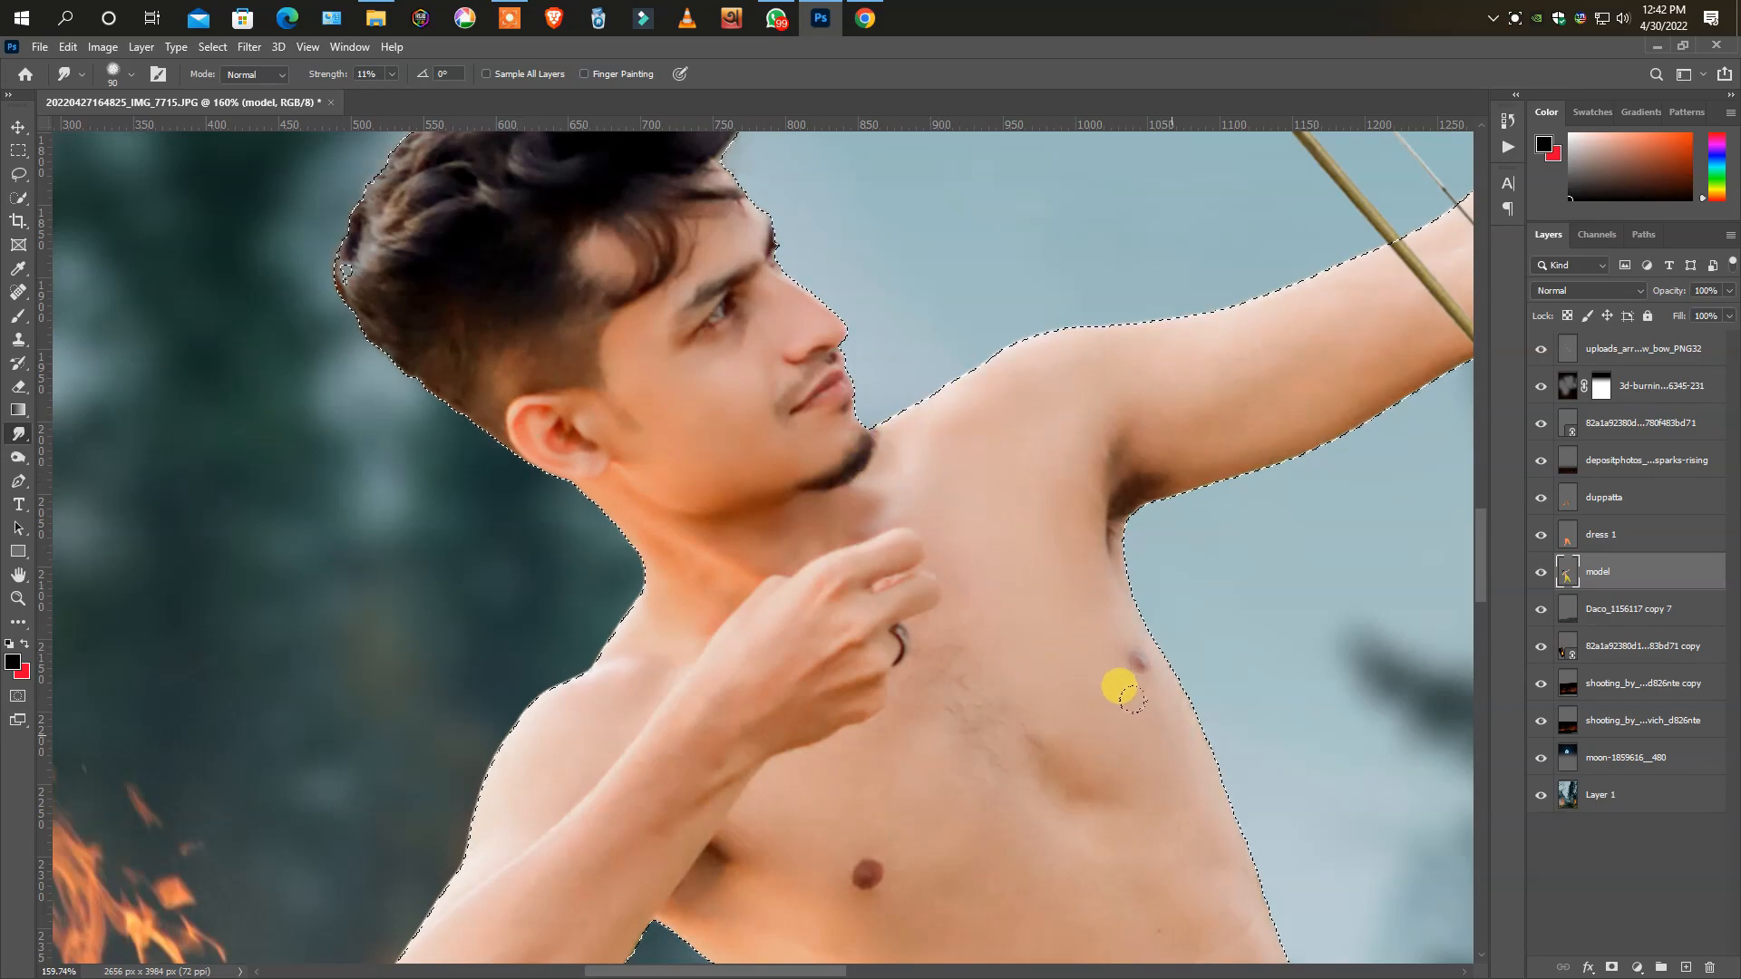
- Enlarge the Smudge brush to 100 px and smooth the skin along the man's outstretched arm
scroll(1117, 685, down, 2)
key(bracketright)
key(bracketright)
key(bracketright)
key(bracketright)
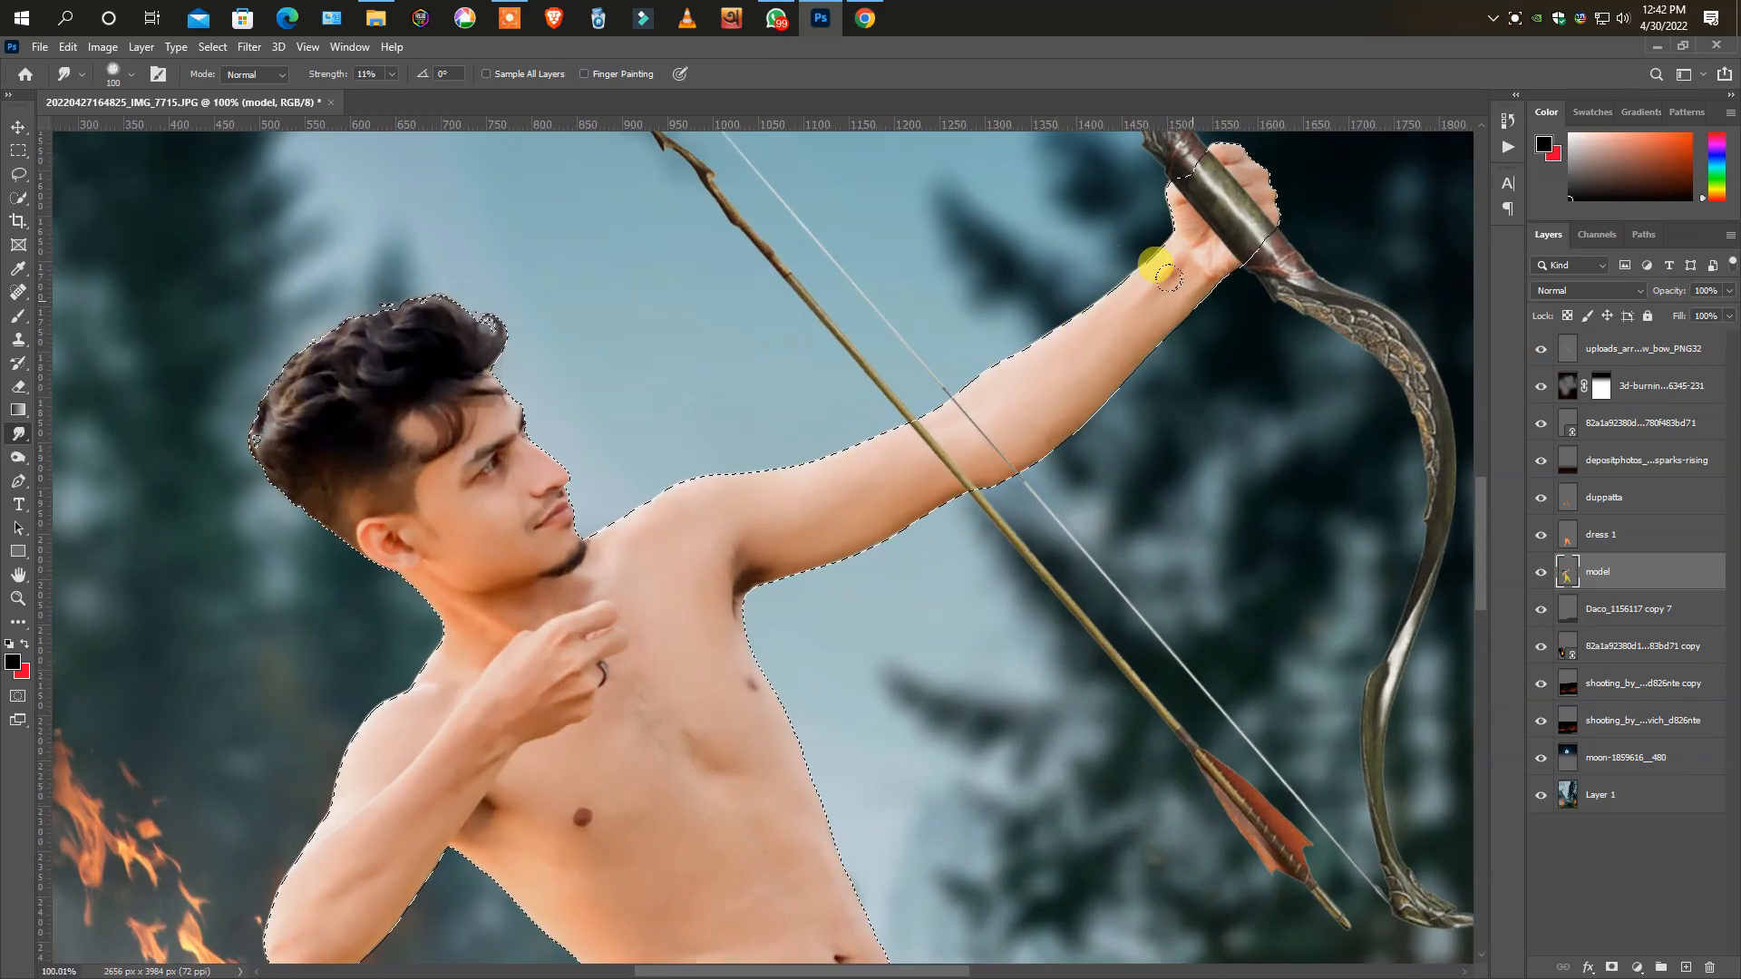
- Smudge the skin of the man's chest, bent arm and abdomen smooth, and clear the selection
scroll(602, 650, up, 3)
key(bracketleft)
key(bracketleft)
key(bracketright)
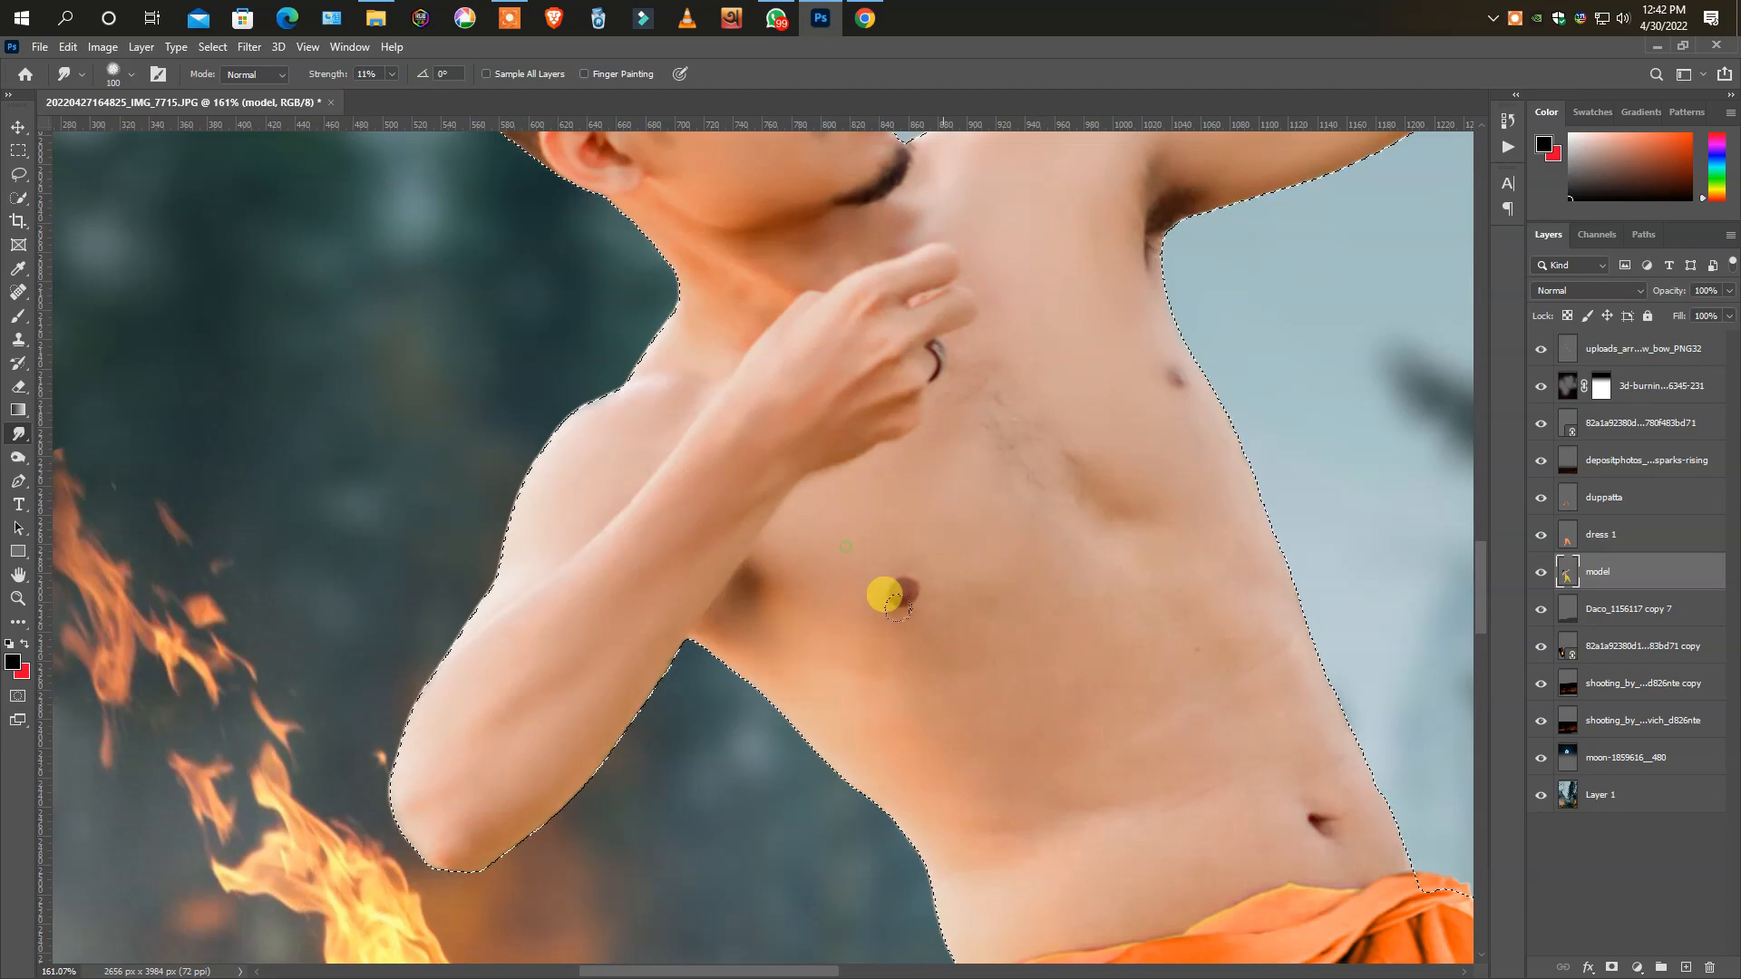
scroll(1179, 549, down, 3)
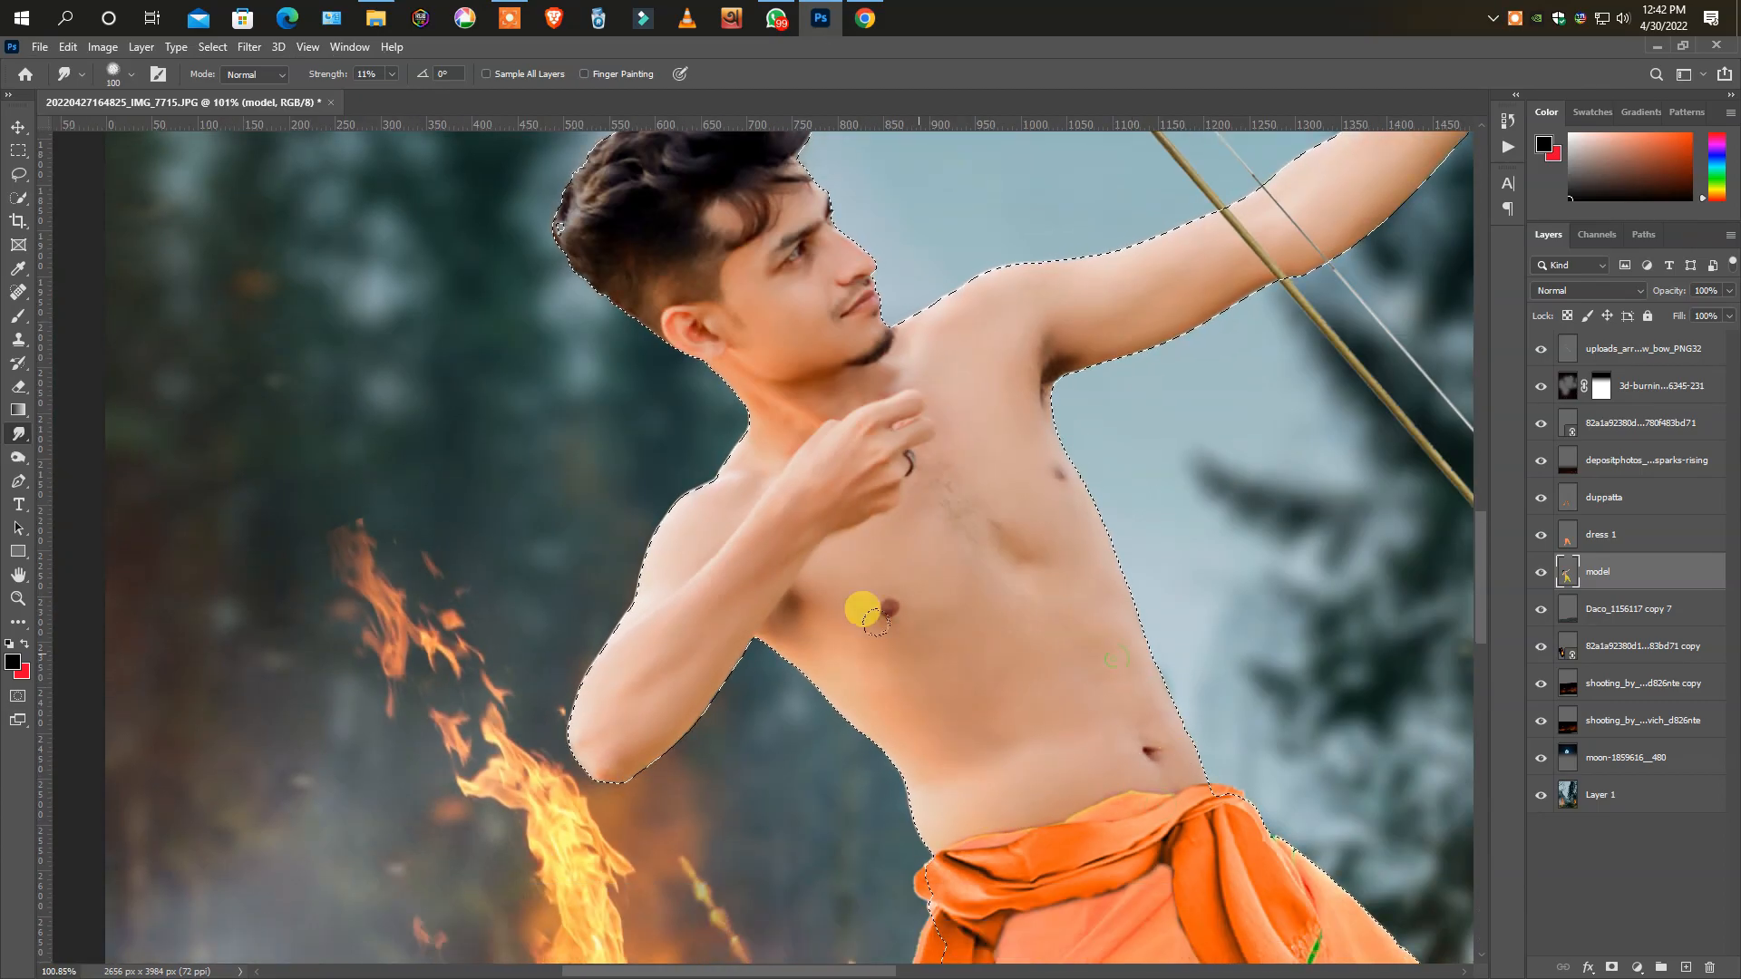
scroll(964, 645, down, 3)
click(18, 151)
click(1031, 472)
- Lasso a freehand selection around the arrow beside the bow, from its point to its feathered end
scroll(1031, 472, up, 4)
click(18, 175)
scroll(770, 526, up, 4)
drag(638, 299, 627, 197)
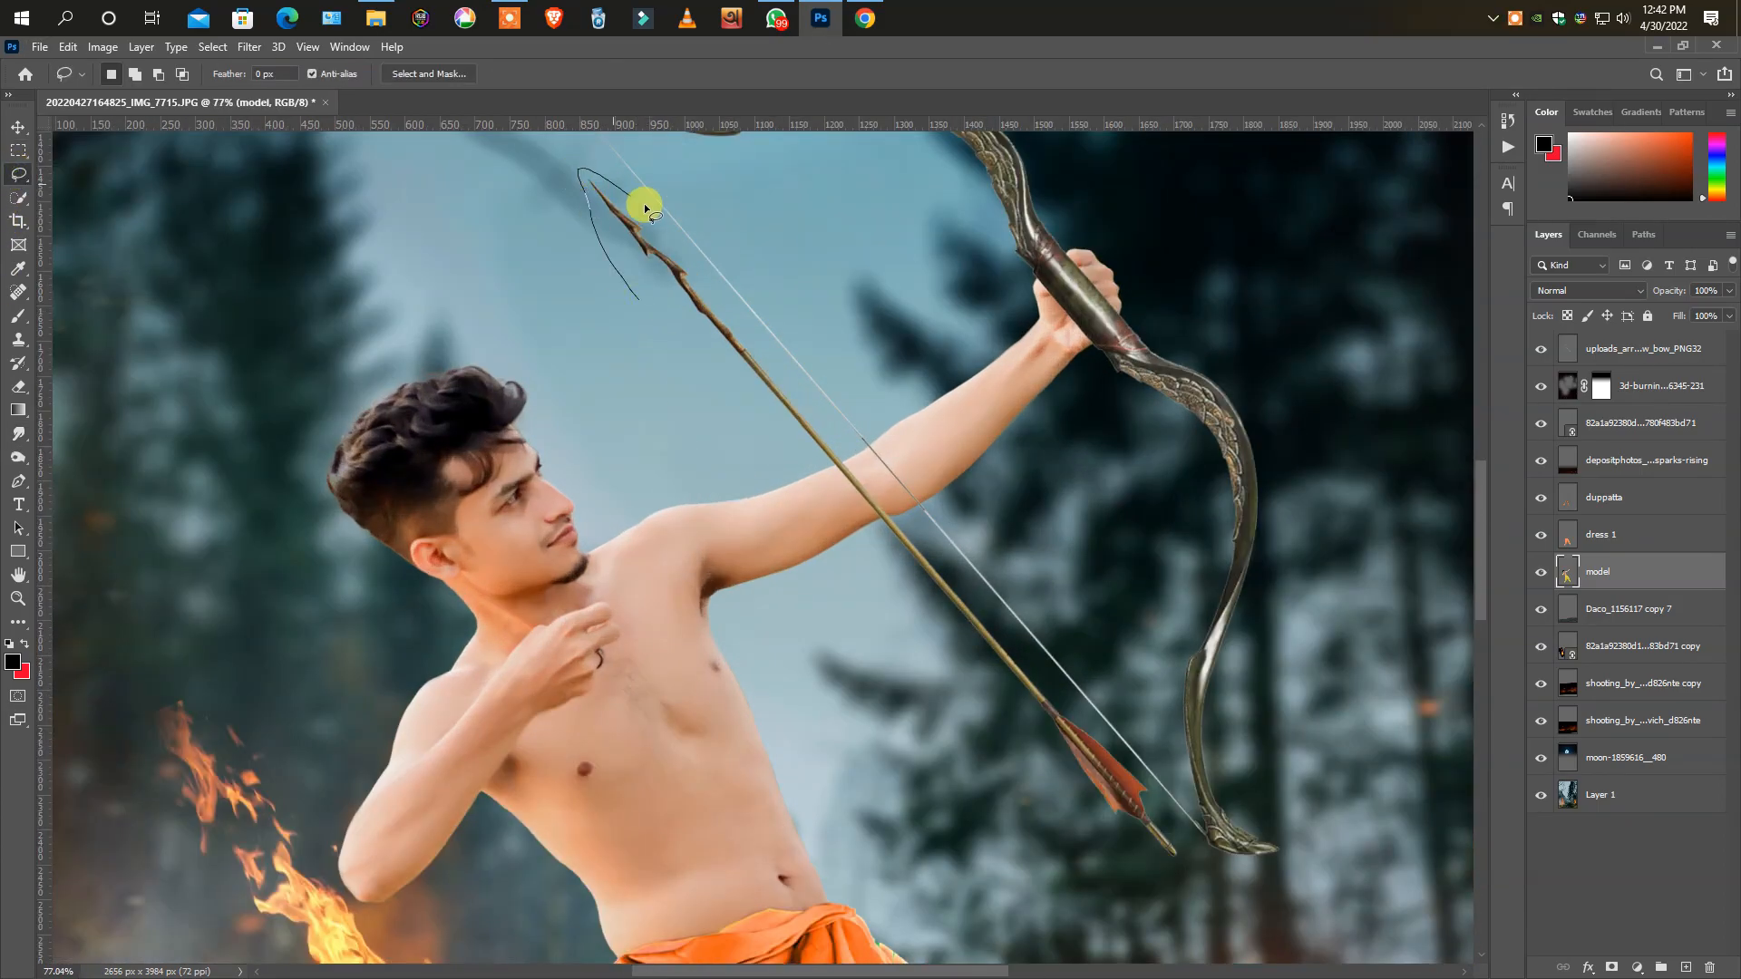
drag(1203, 856, 632, 320)
scroll(824, 464, down, 4)
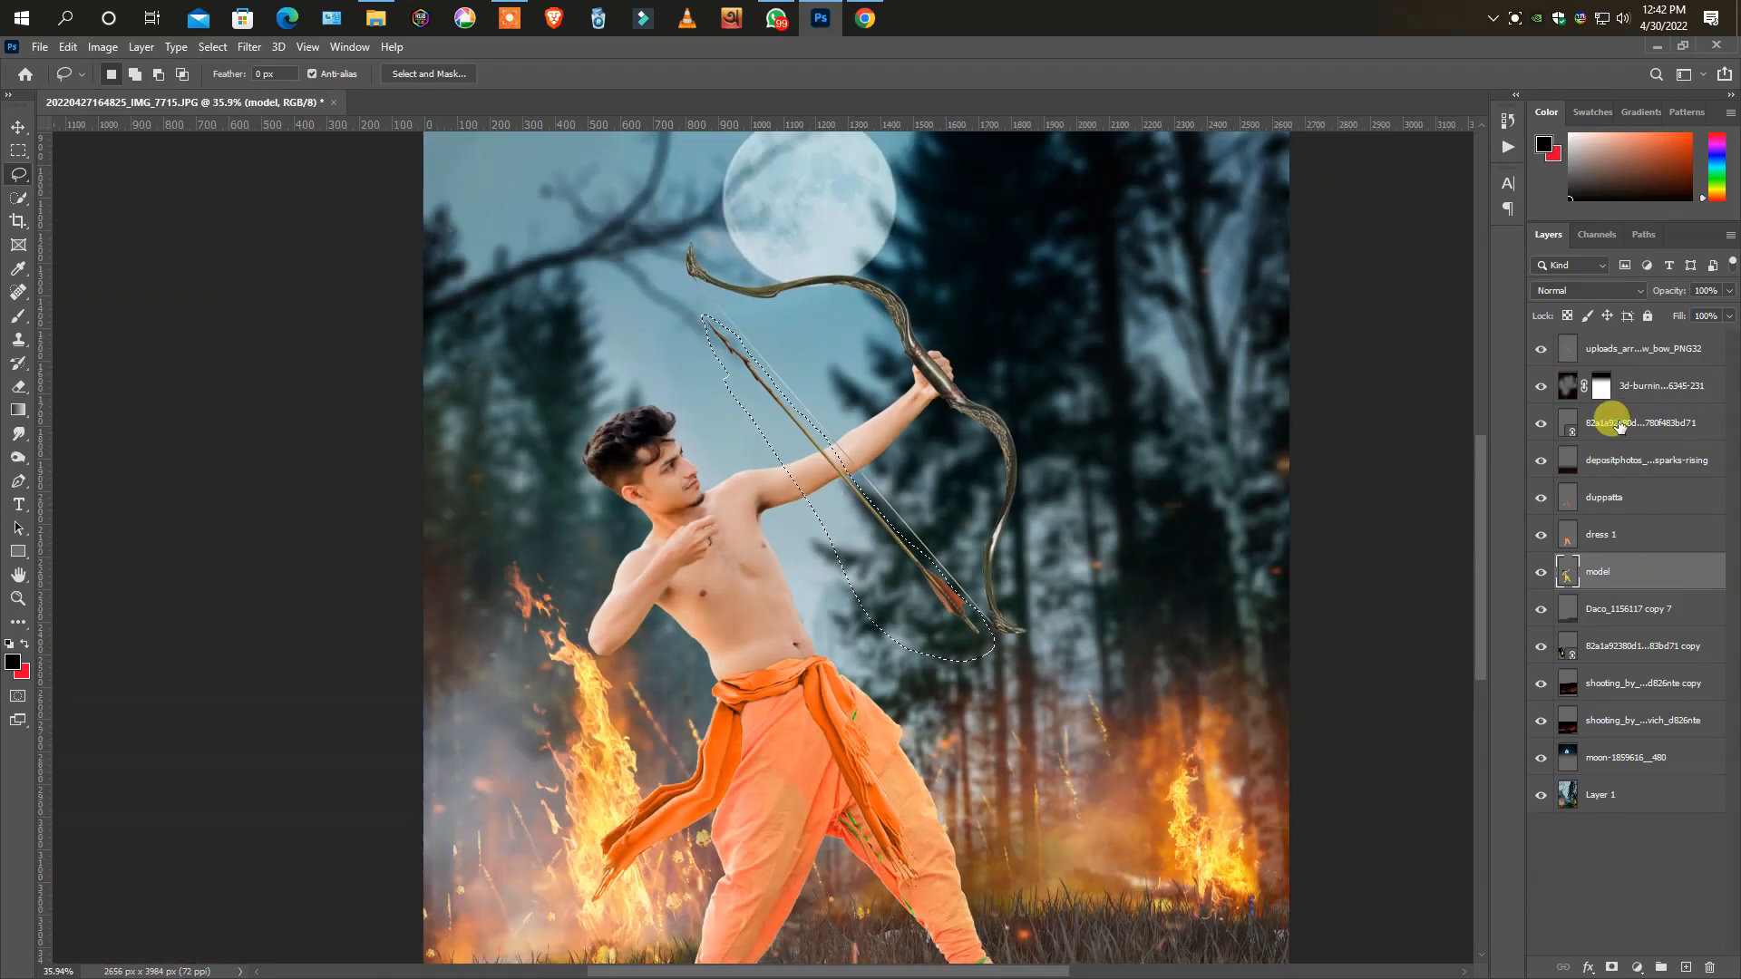
- Rasterize the 82a1a92380d...780f483bd71 layer, and copy the lassoed arrow from the bow layer, renamed dhanuk, to a new layer
right_click(1621, 422)
click(1437, 519)
click(1608, 353)
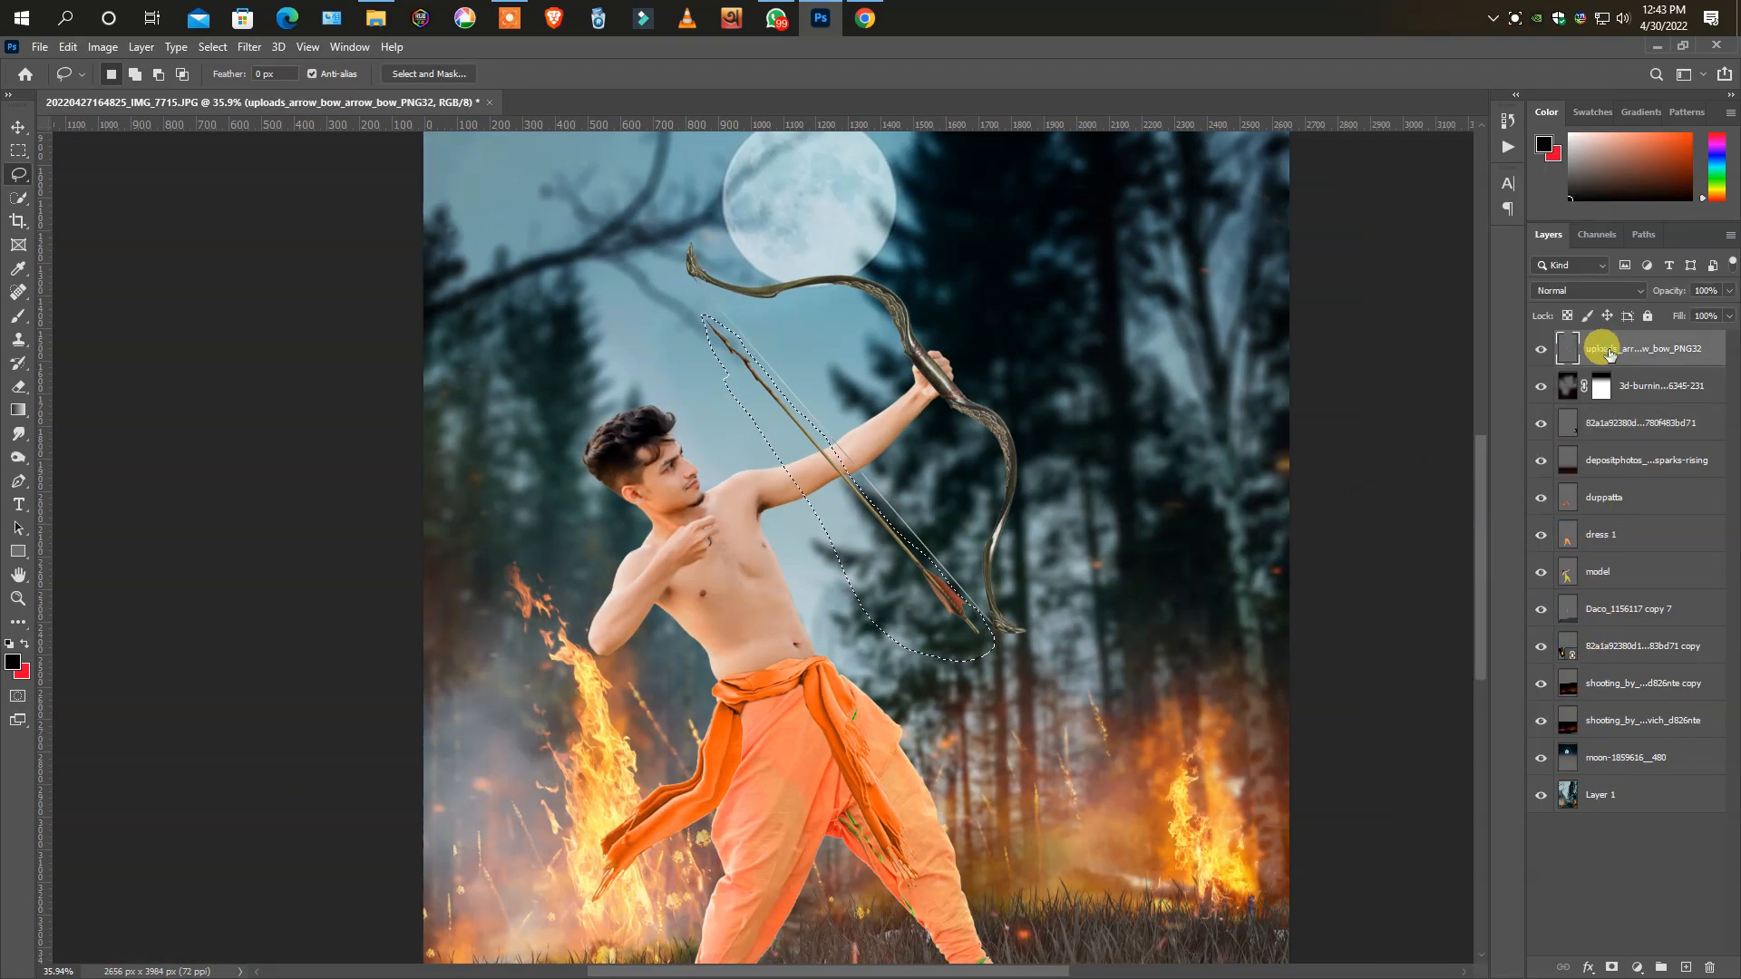
key(ctrl+j)
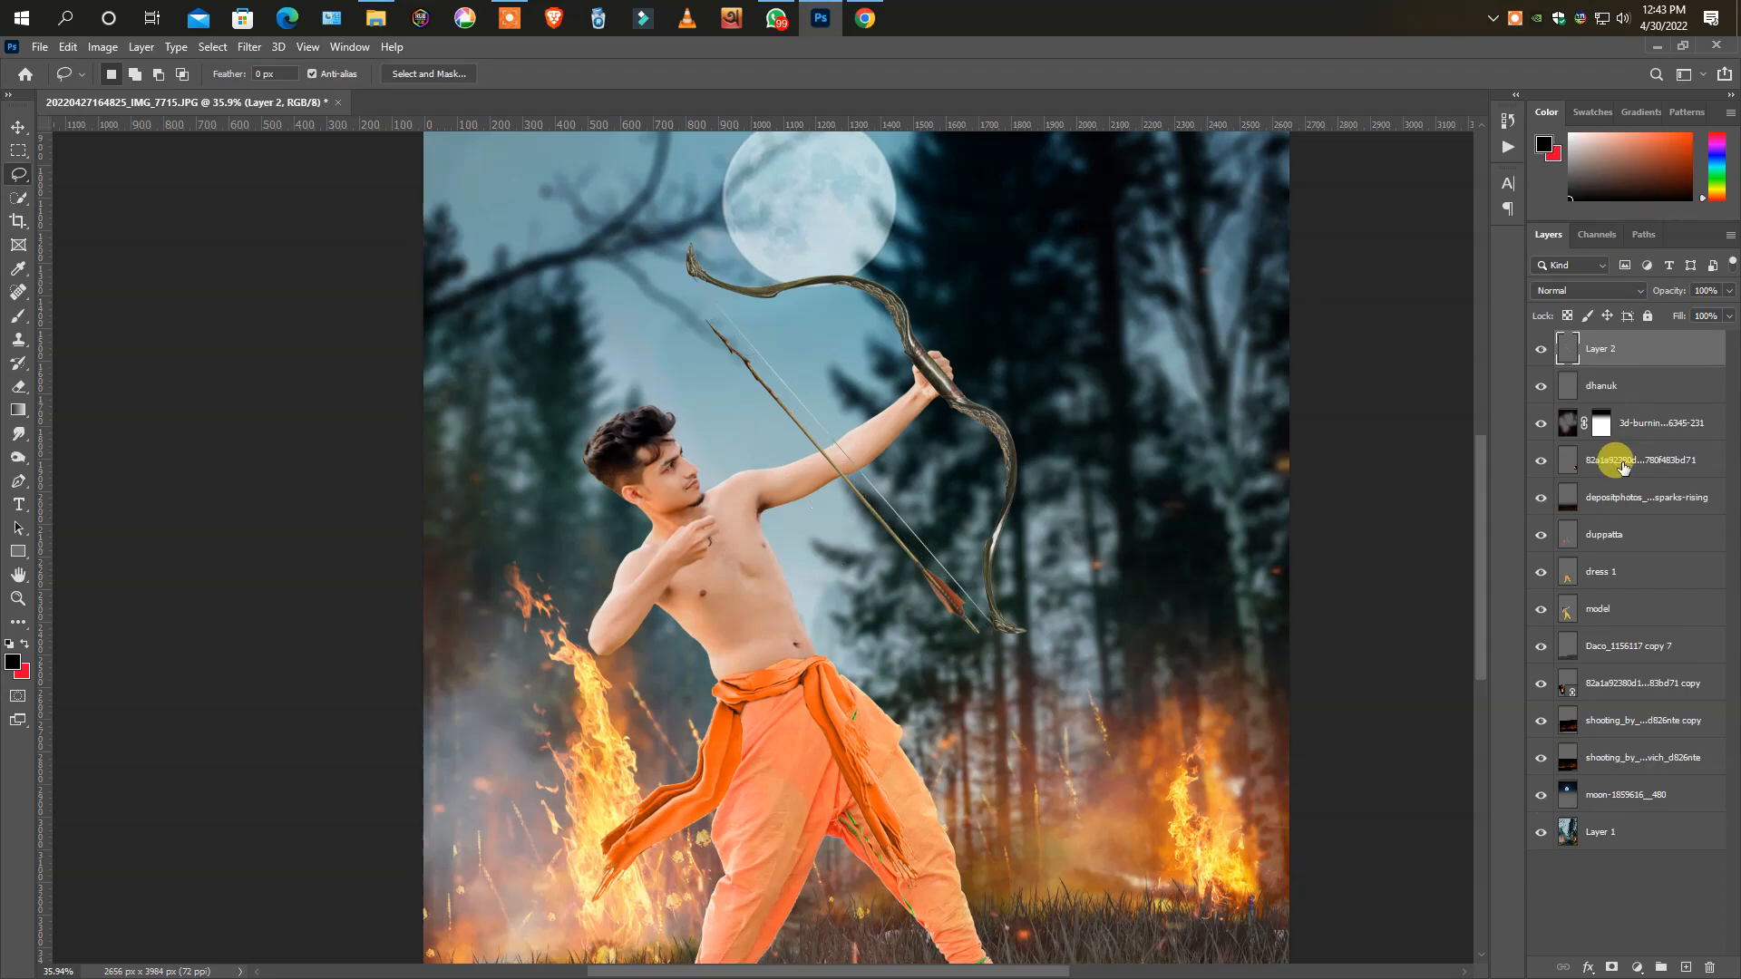
- Separate the arrow from the bowstring with the Polygonal Lasso, removing the original arrow from the dhanuk layer
right_click(20, 174)
click(91, 195)
scroll(810, 506, up, 4)
click(642, 301)
click(637, 209)
click(701, 260)
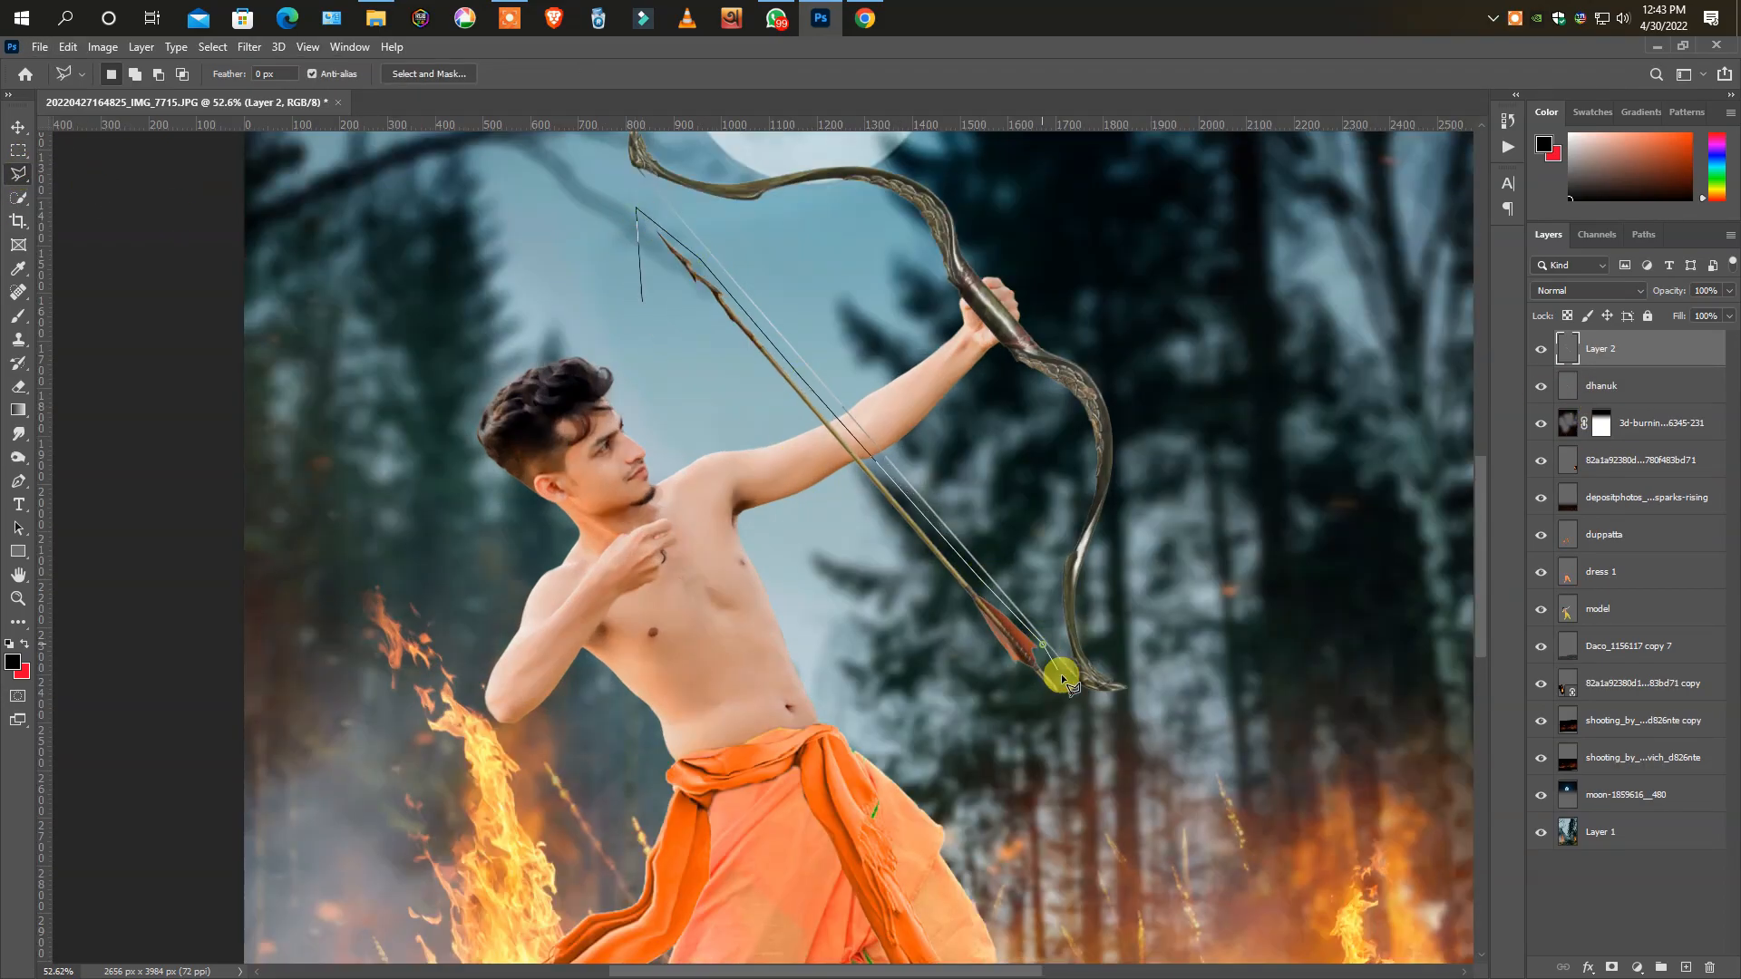
click(1542, 388)
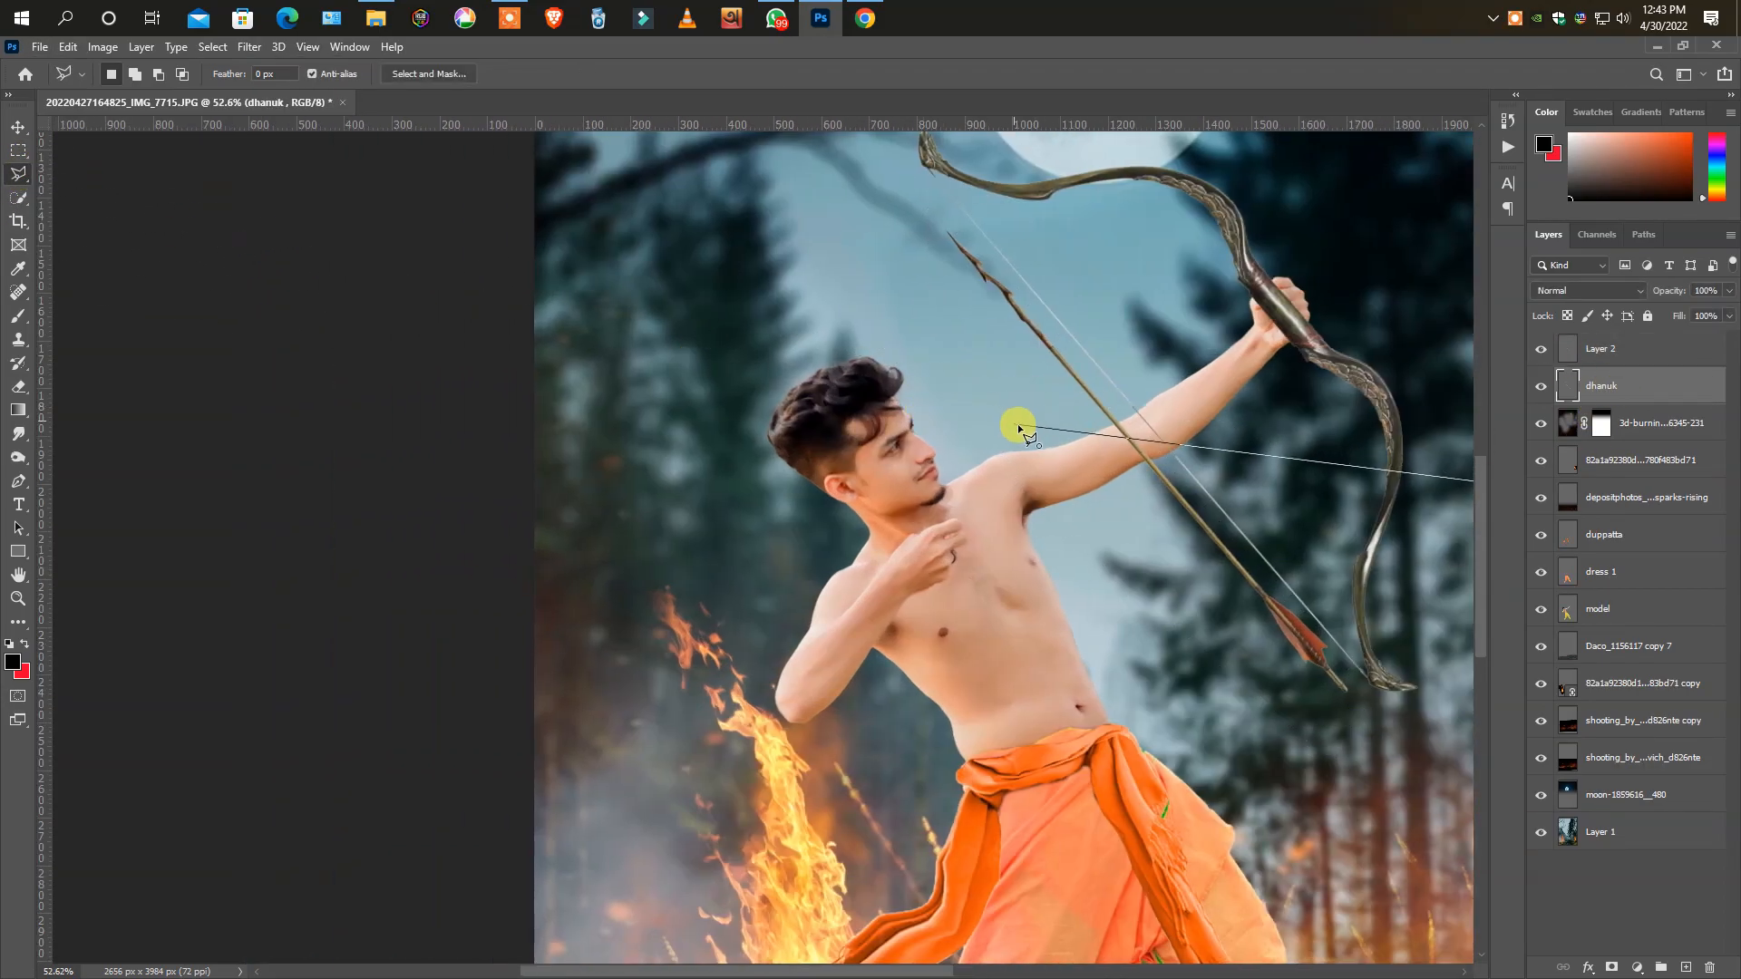
click(1128, 506)
- Rotate the arrow on Layer 2 by 94.07° and move it from the man's bent hand across the bow grip
click(1618, 352)
key(ctrl+t)
scroll(727, 508, down, 7)
drag(1003, 427, 886, 519)
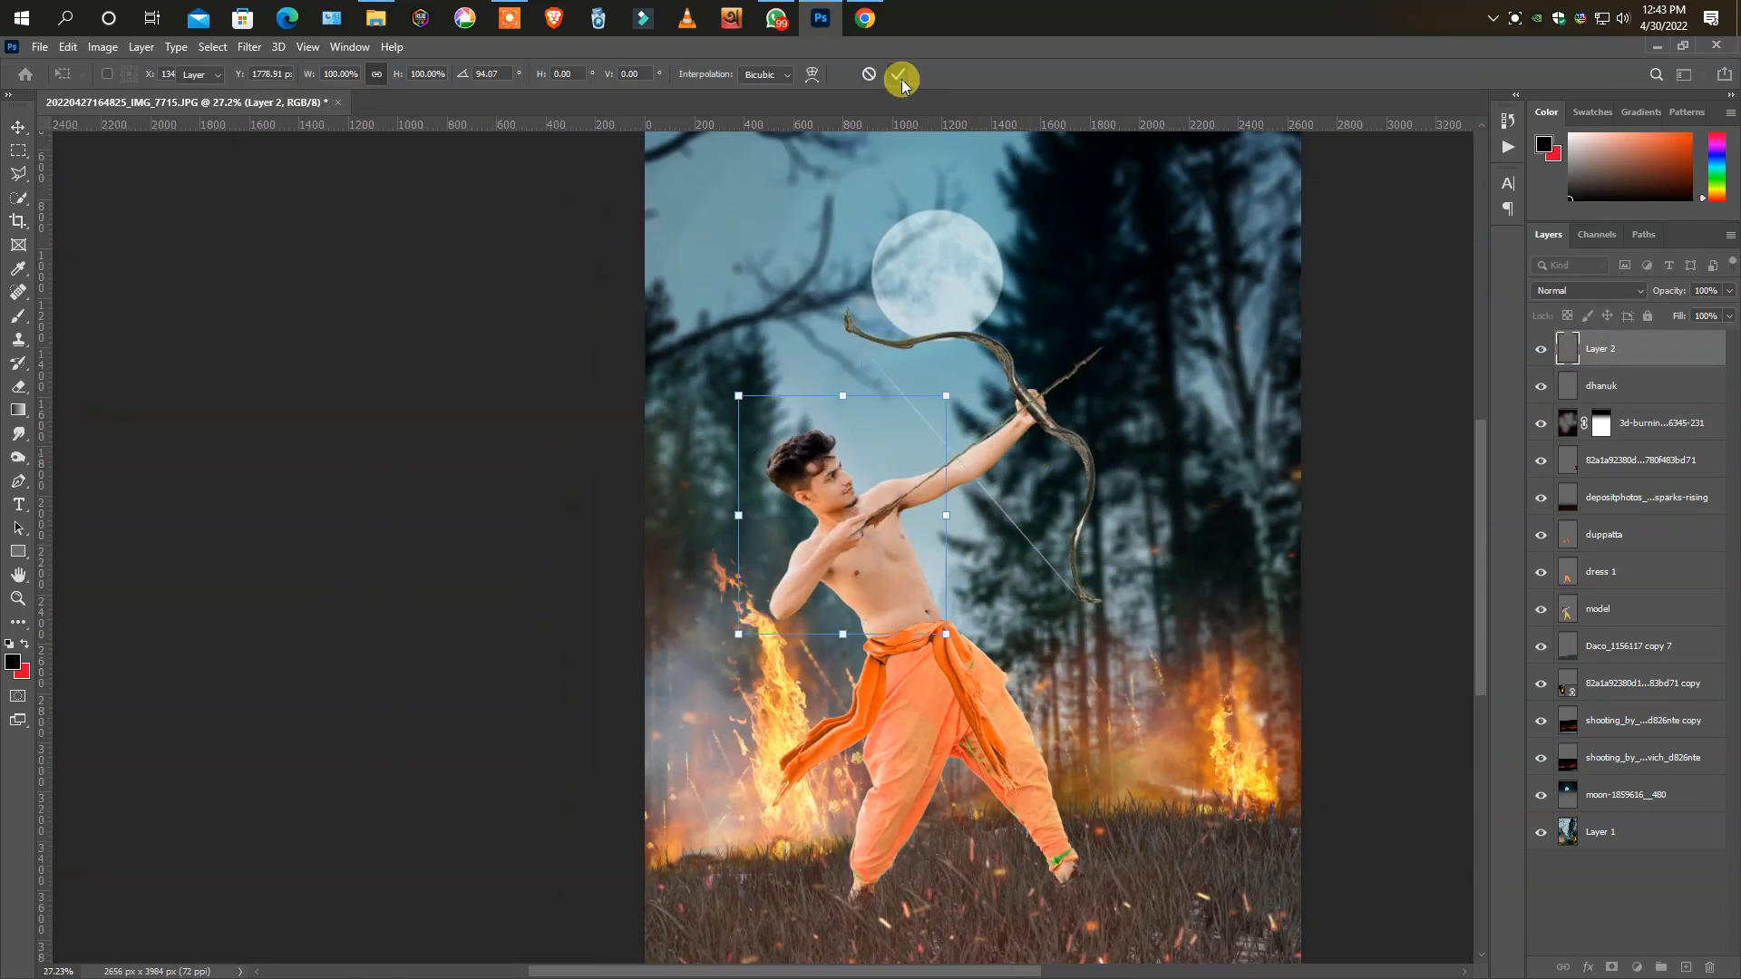
click(900, 78)
- Scale the Layer 2 arrow to 101.63% and align its feathered end with the man's drawing fingers
scroll(884, 472, up, 5)
scroll(876, 464, down, 5)
click(1353, 433)
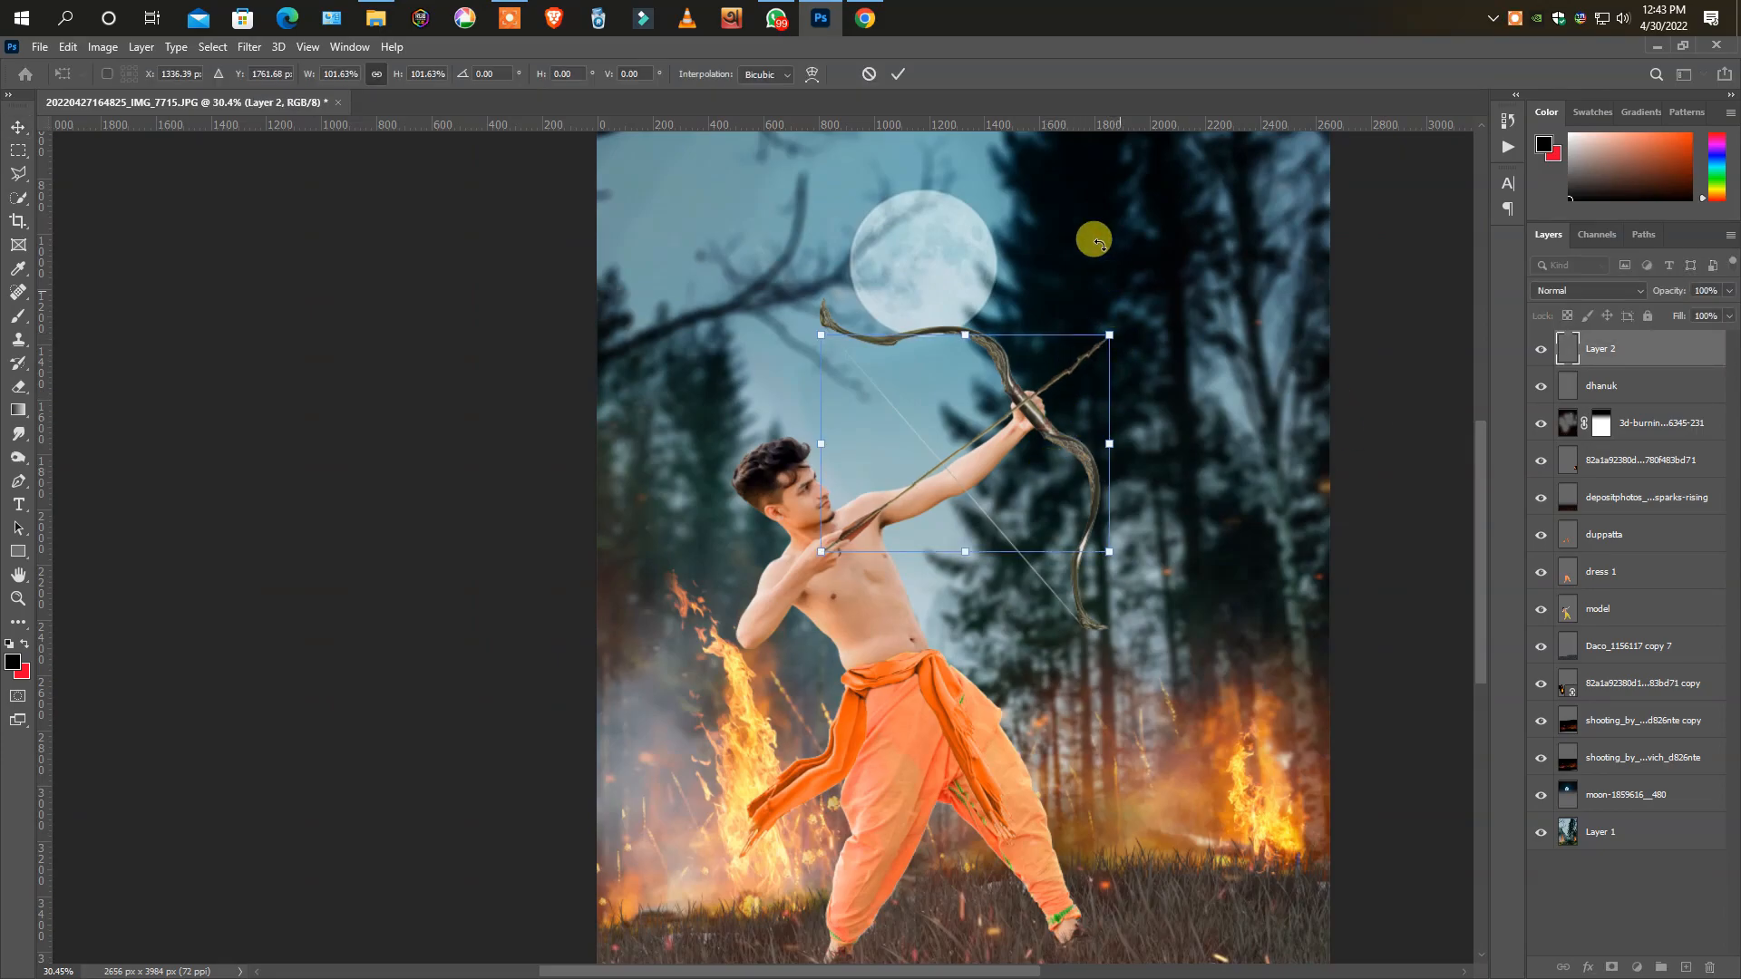
key(Return)
click(1368, 521)
scroll(830, 447, up, 3)
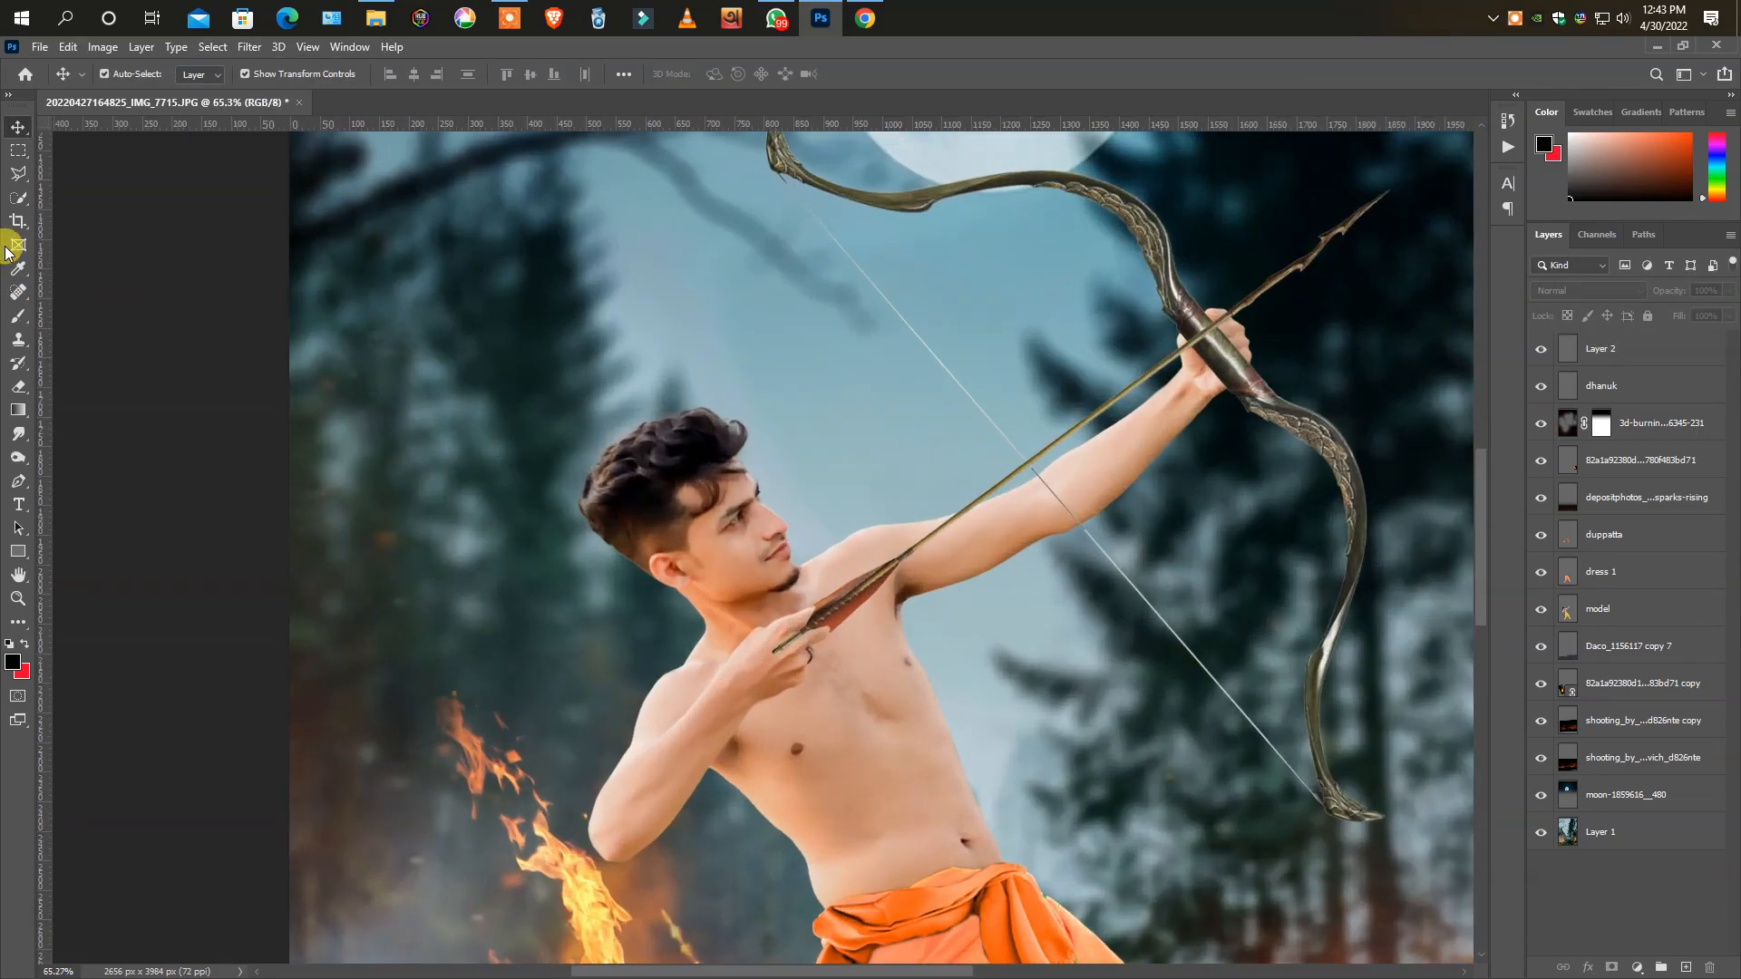
- Draw a Pen path from the bow's upper tip to the arrow's tail and on to the bow's lower tip
click(16, 174)
click(91, 178)
scroll(802, 354, up, 2)
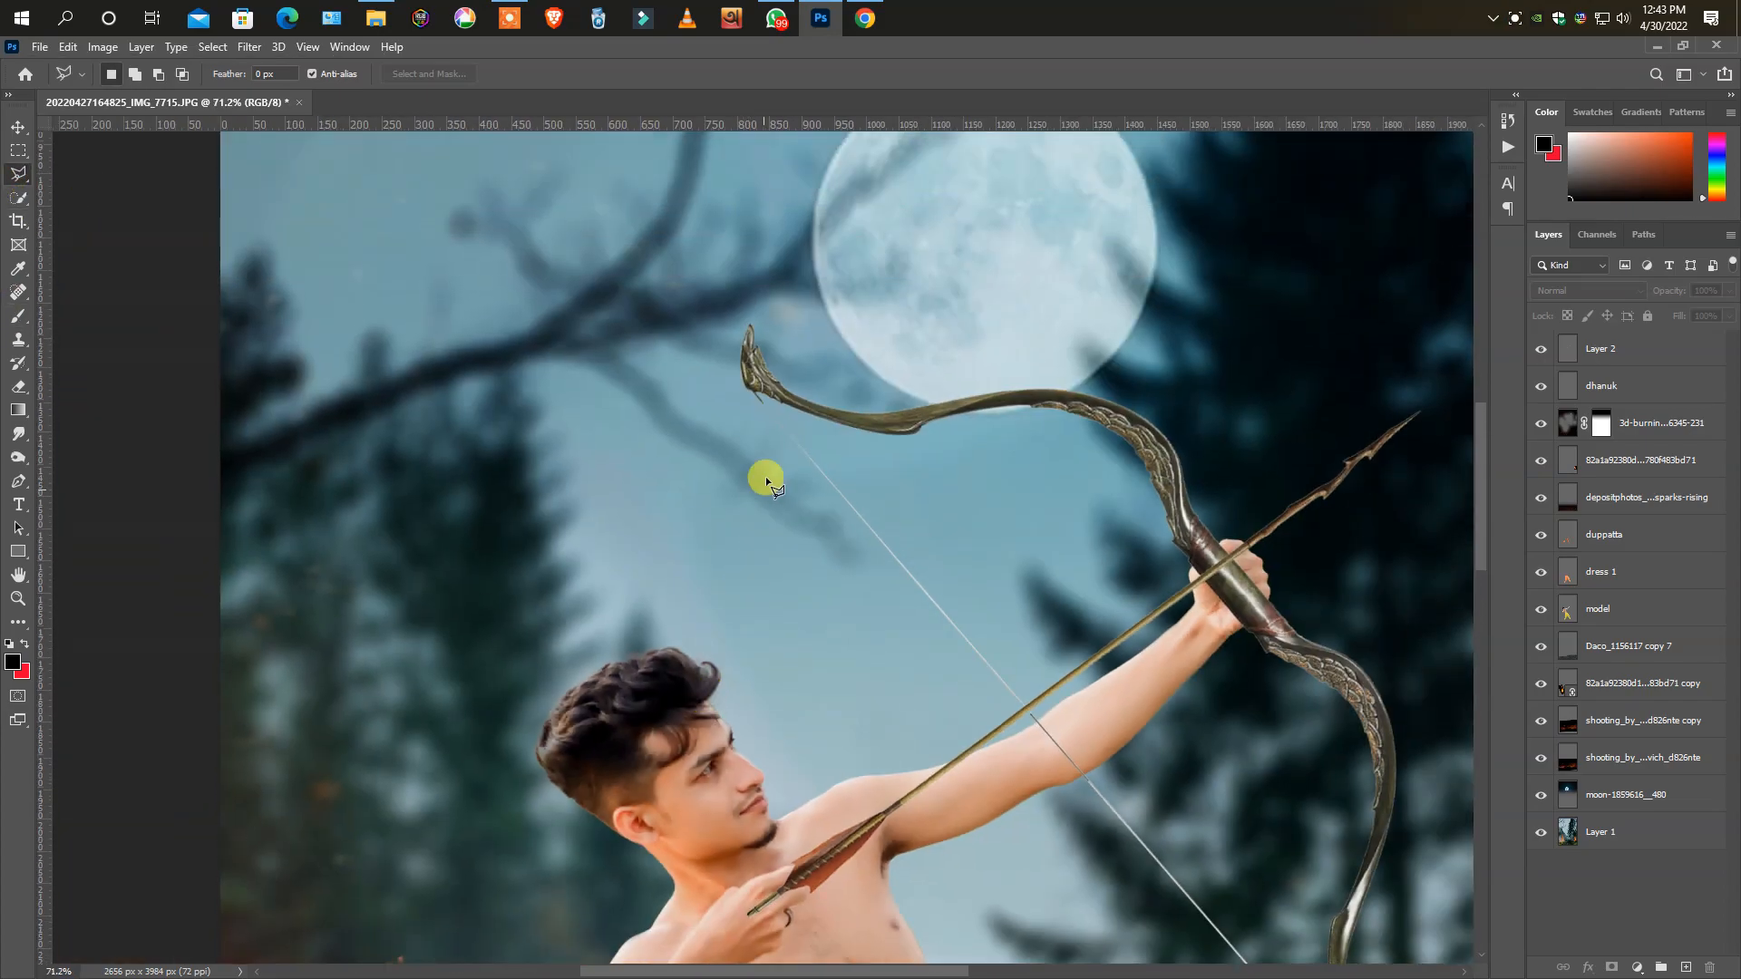
scroll(723, 362, up, 4)
scroll(677, 178, down, 3)
click(677, 178)
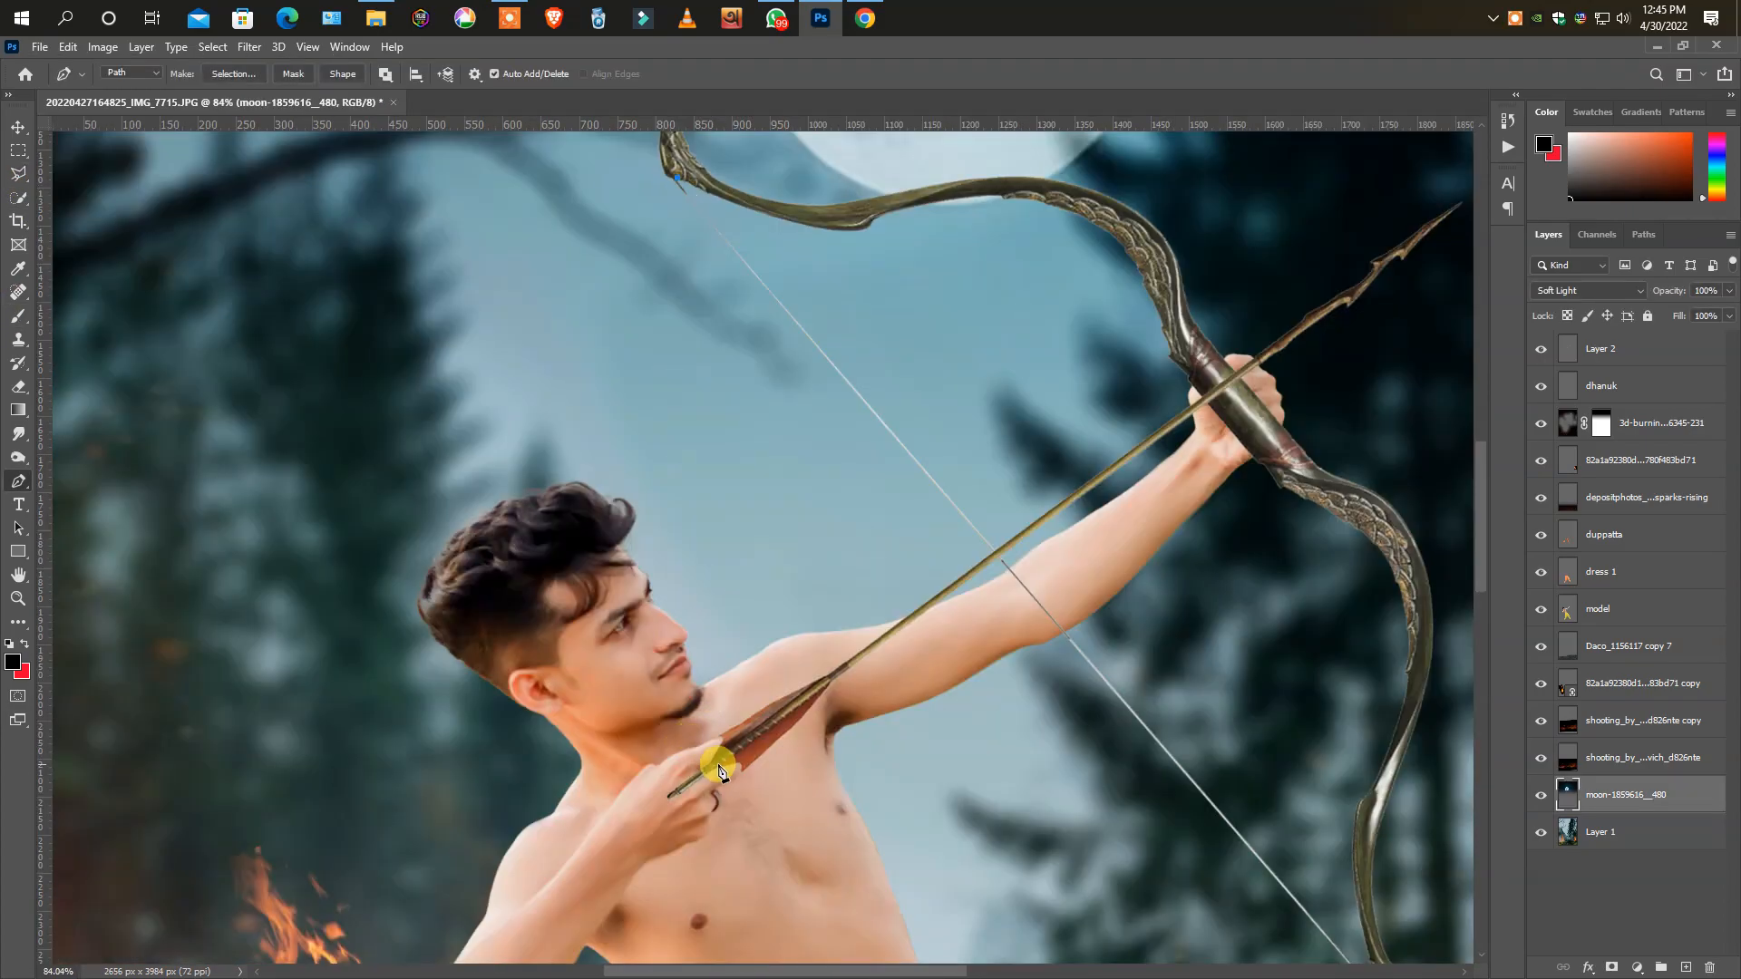
scroll(1363, 940, down, 3)
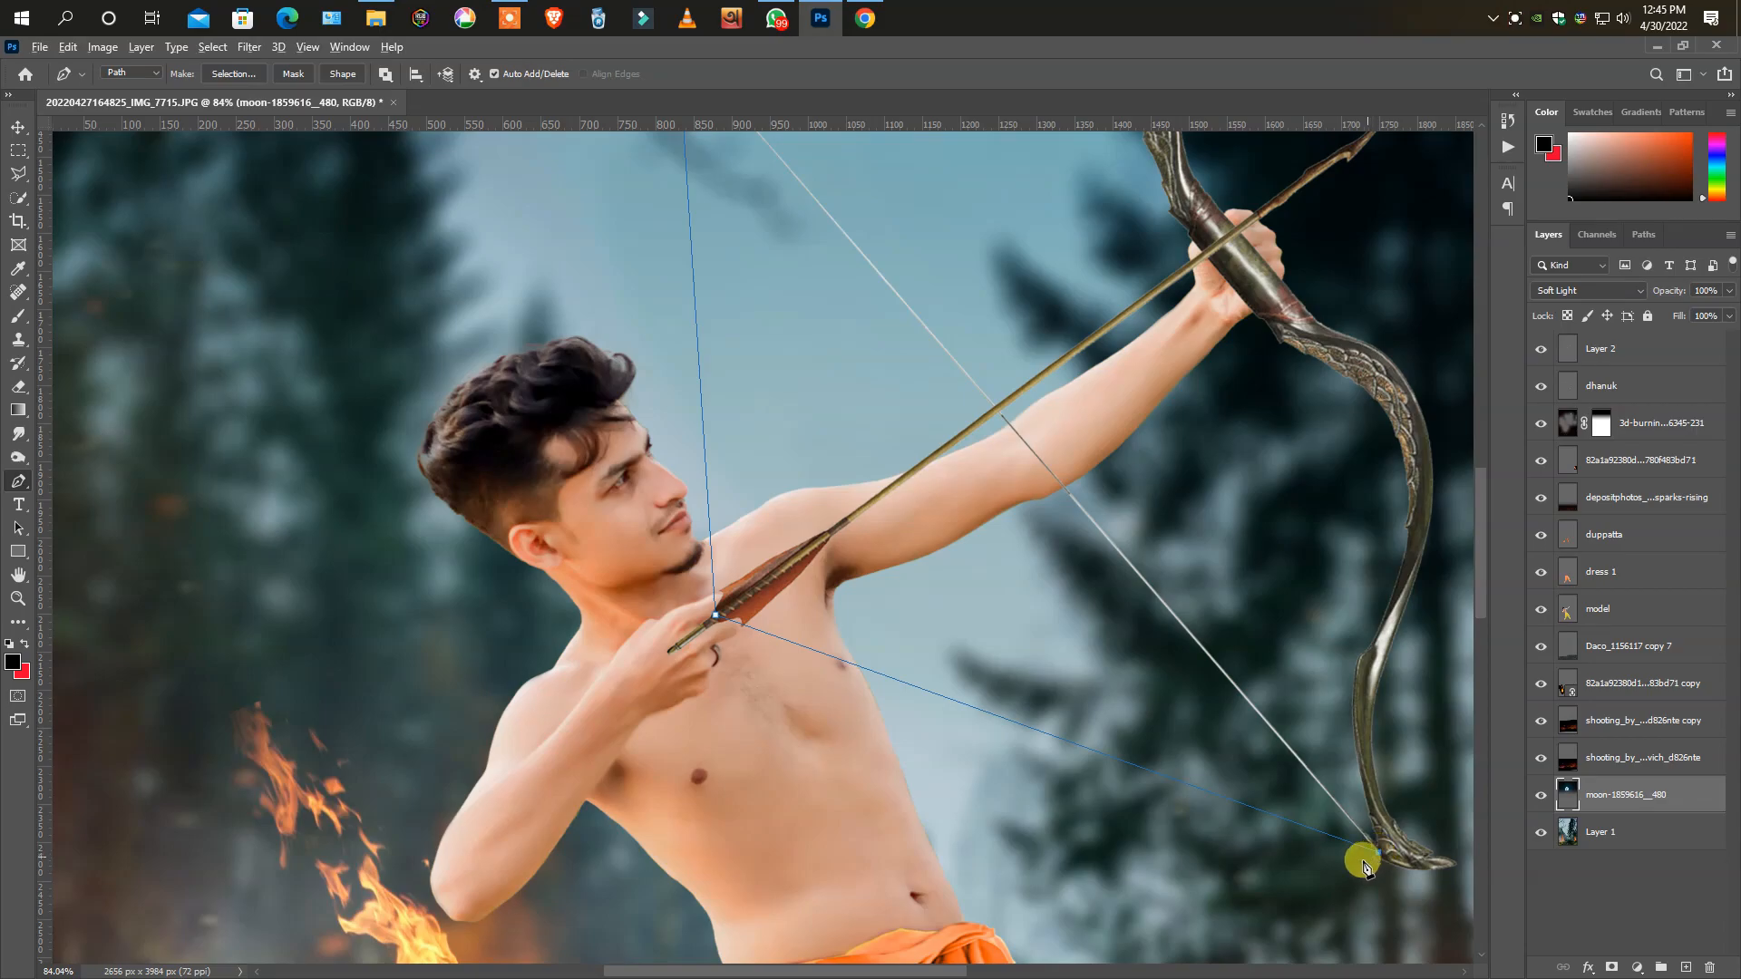
scroll(1368, 853, up, 3)
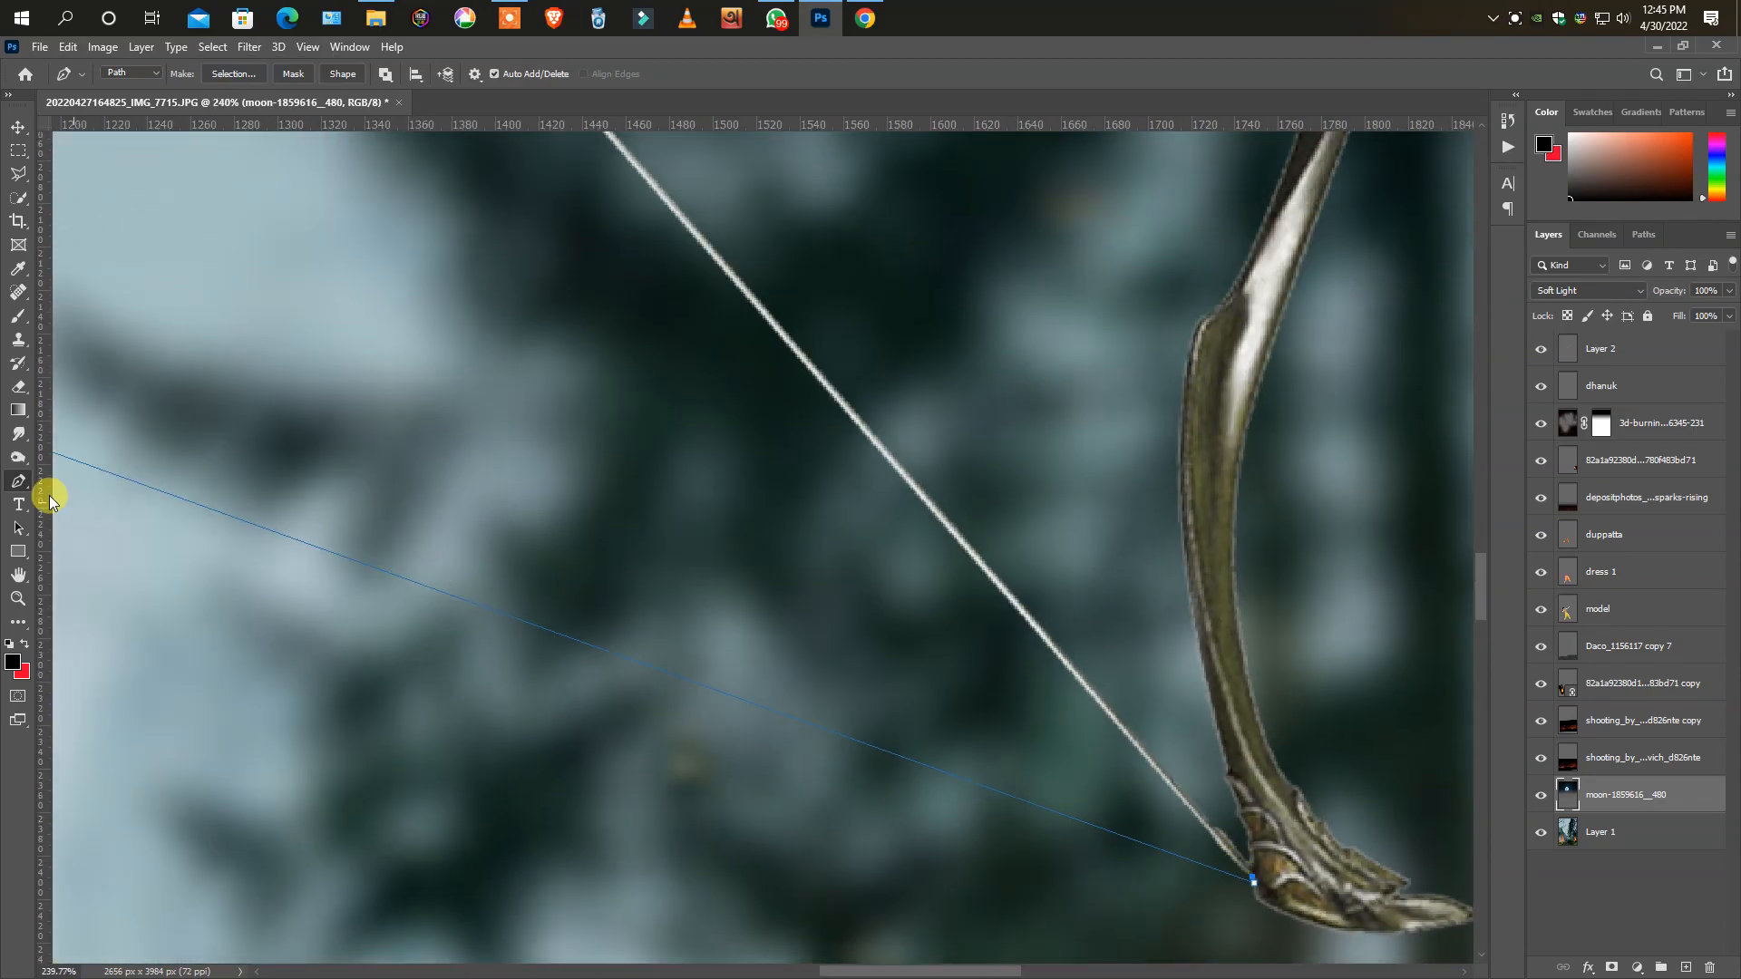
- Finish the Pen path as a thin two-sided bowstring outline through the arrow's tail and upper bow tip, and turn it into a selection
scroll(97, 516, down, 1)
scroll(416, 471, up, 5)
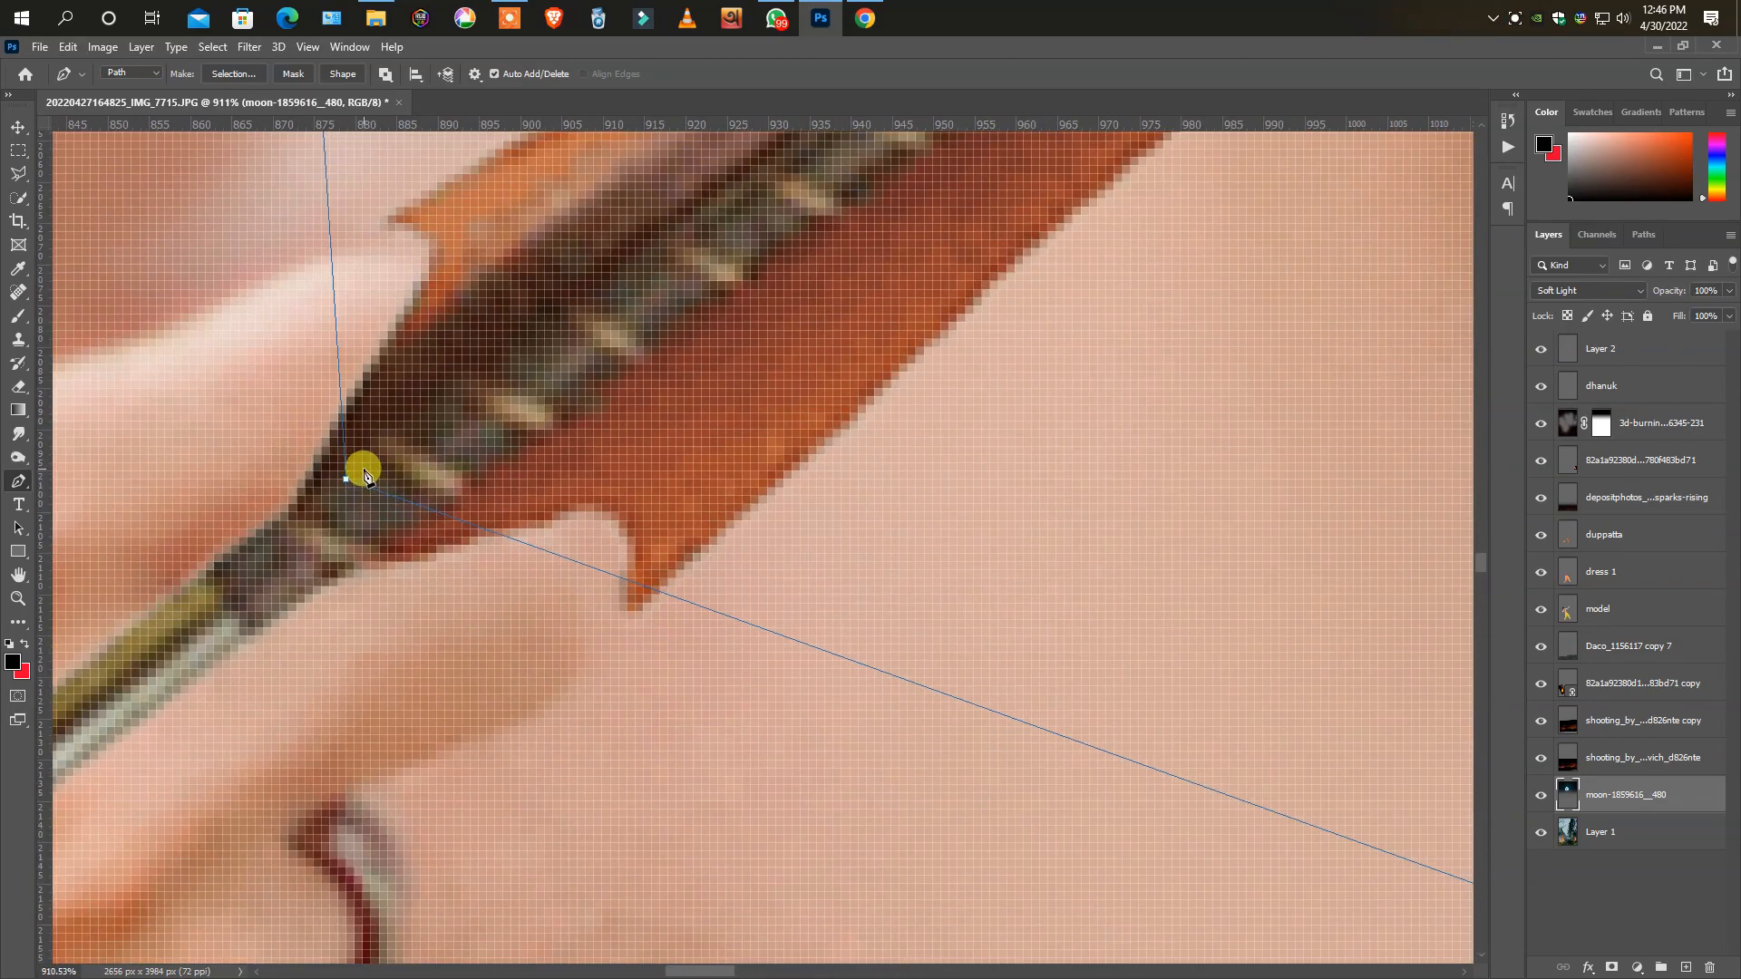
scroll(364, 474, down, 5)
scroll(420, 439, up, 3)
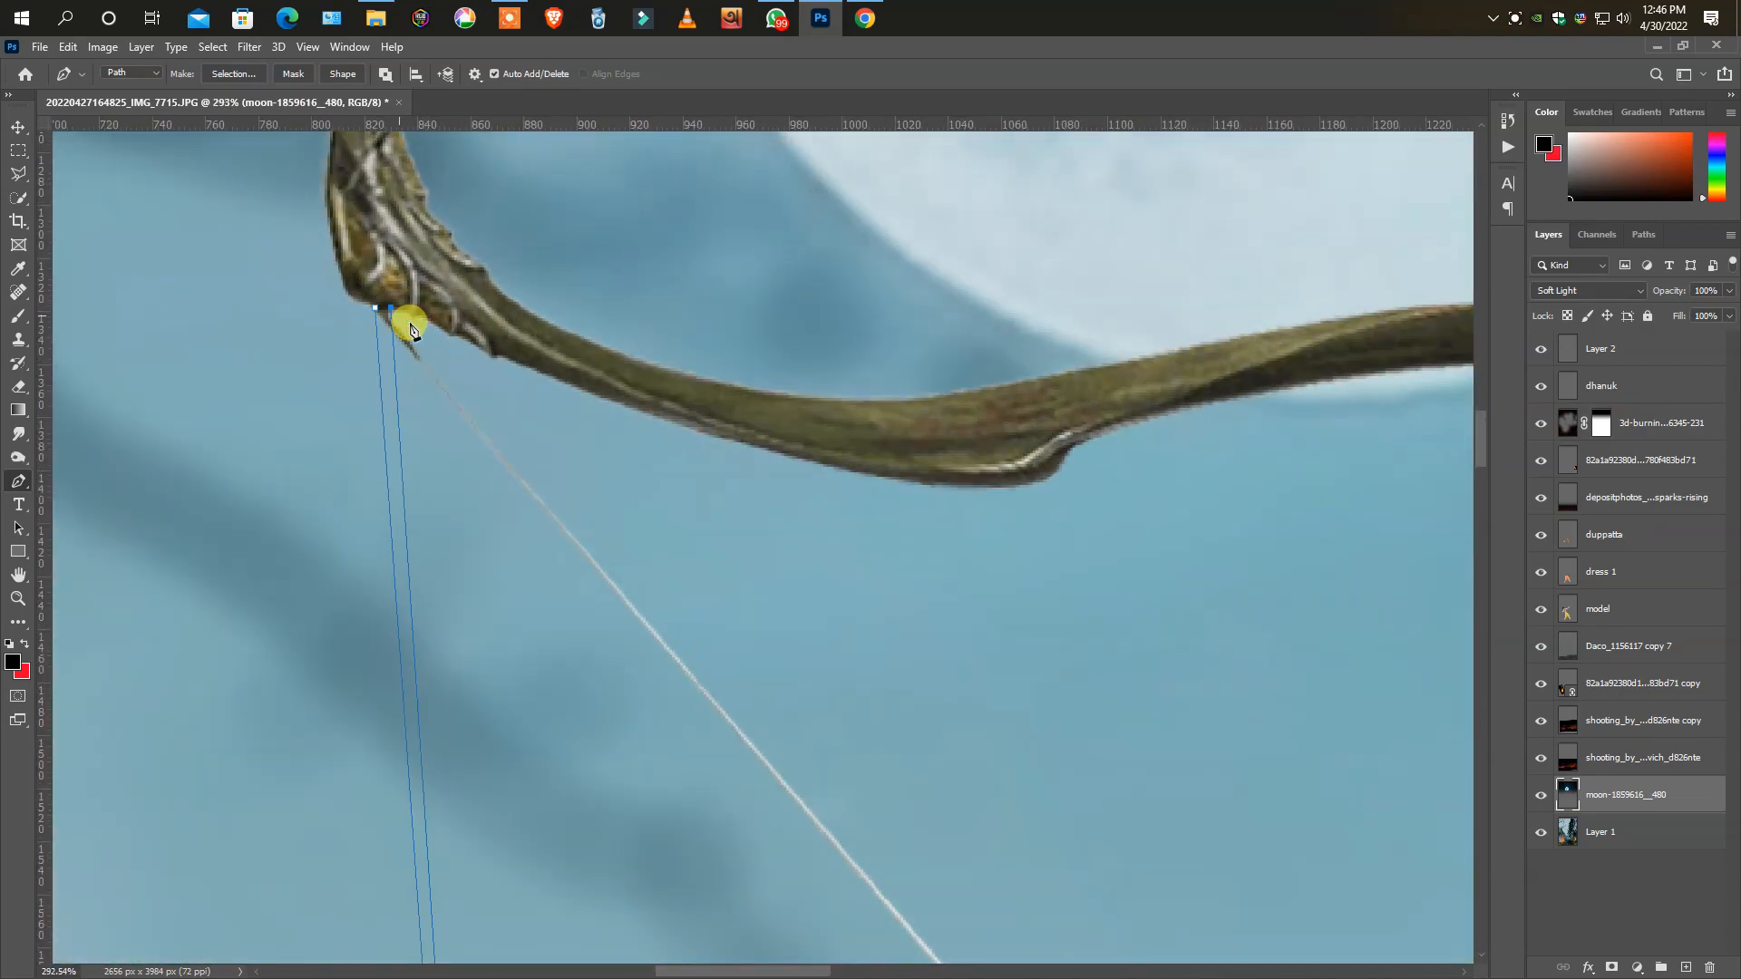
scroll(392, 316, down, 5)
scroll(723, 786, up, 1)
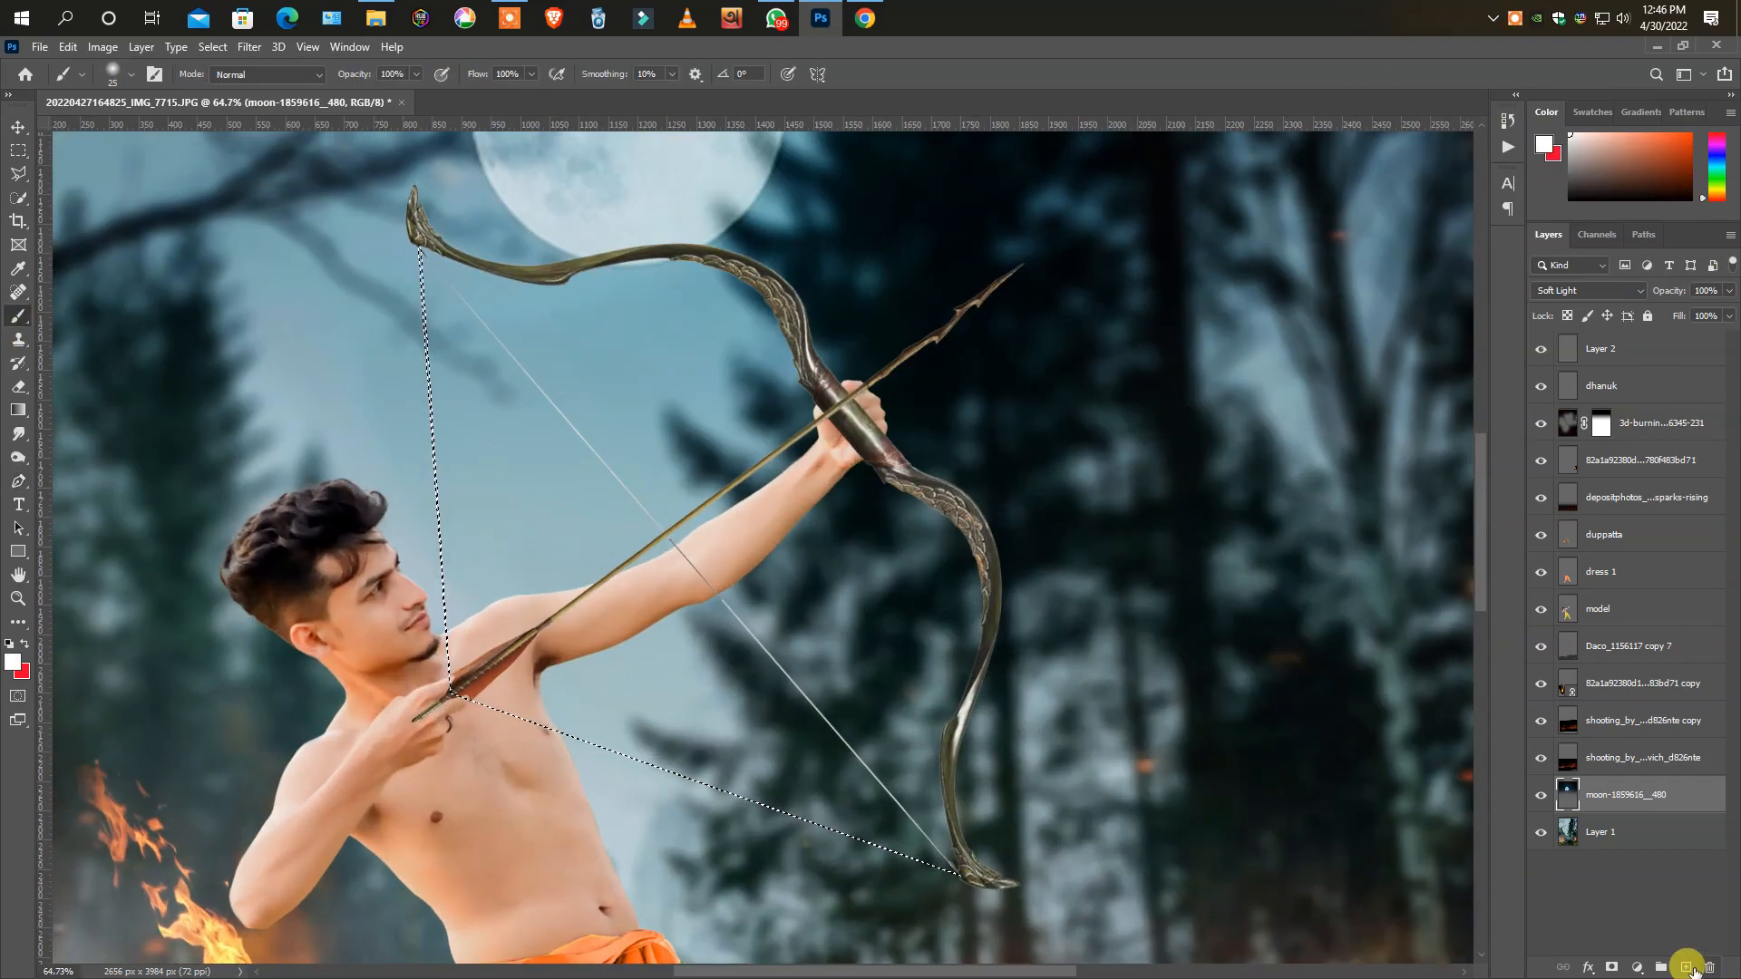
- Place a new layer above dhanuk, fill the bowstring selection with white on it, and deselect
drag(1637, 810, 1632, 367)
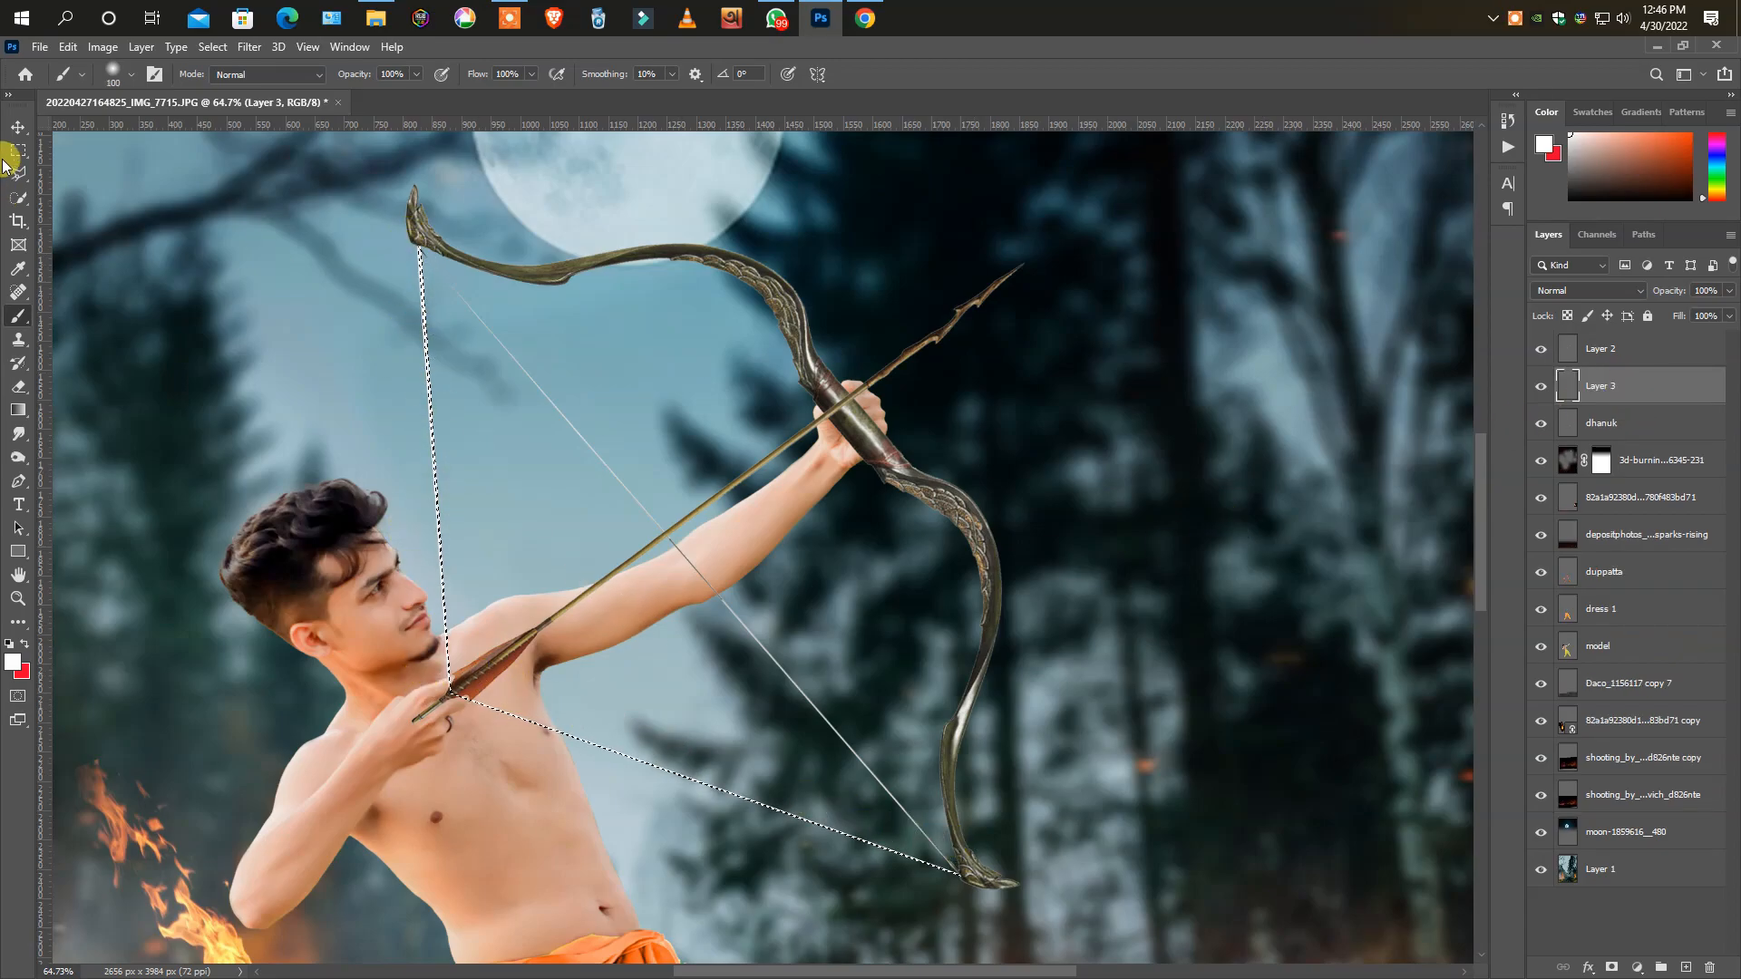
click(15, 152)
click(577, 547)
scroll(757, 672, down, 6)
scroll(689, 635, up, 6)
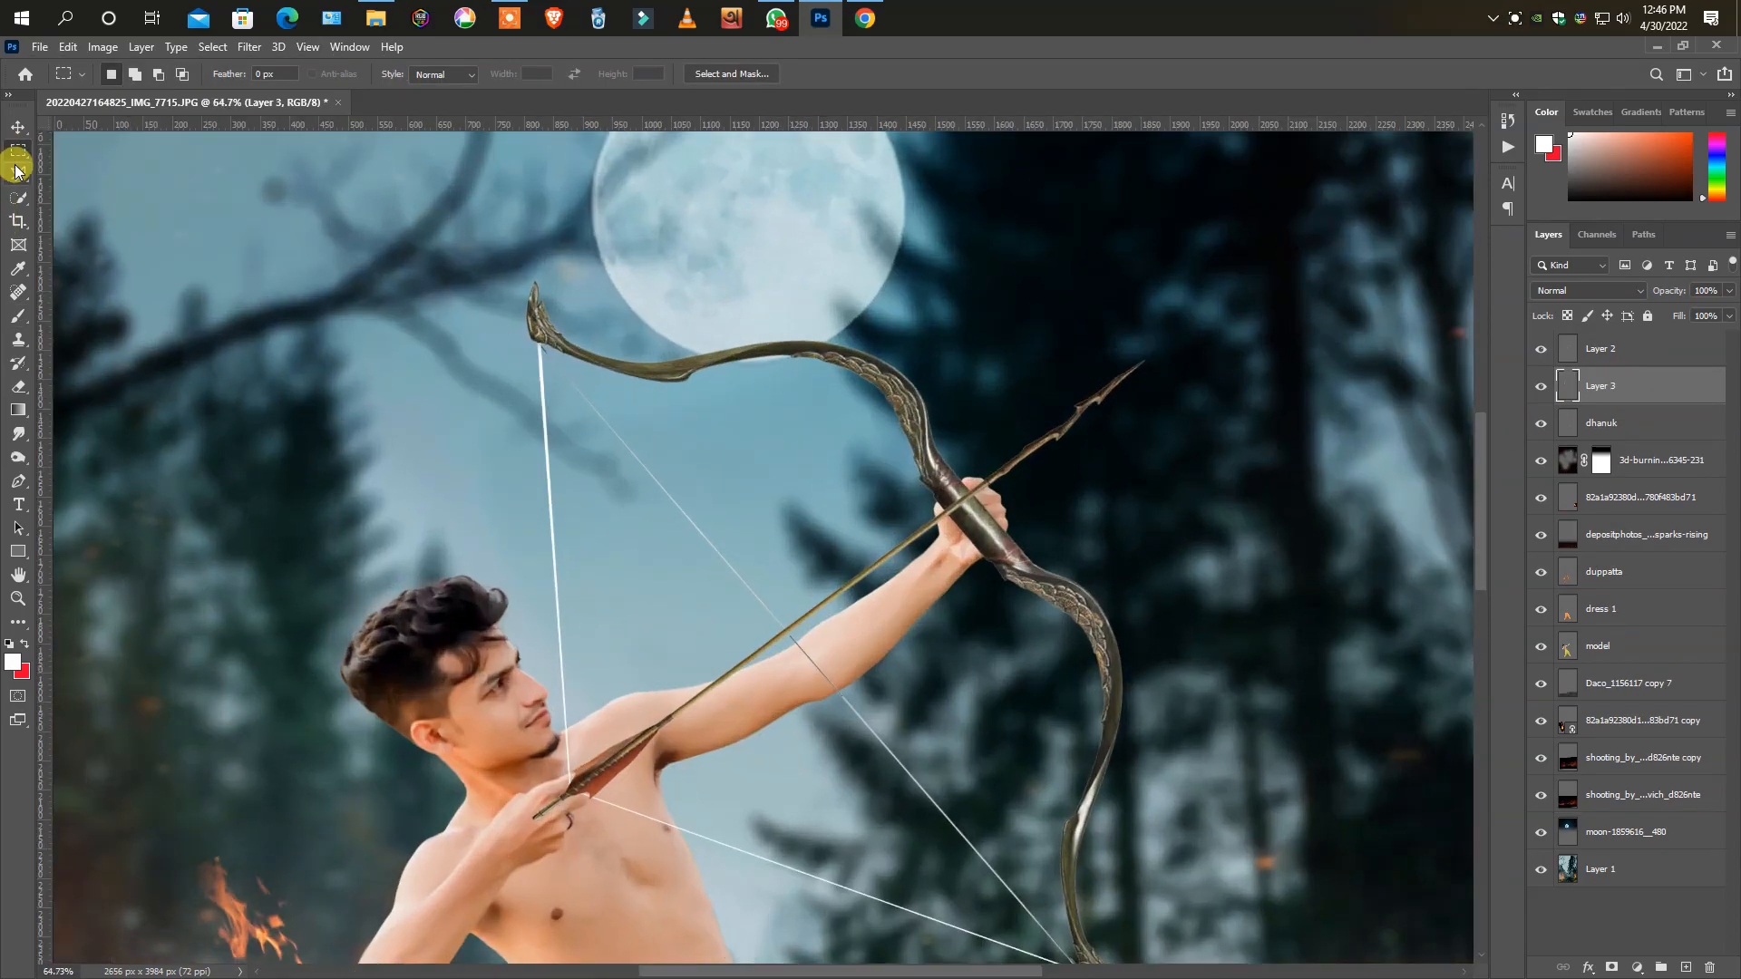
- Outline the bow's old straight string with the Polygonal Lasso, erase it from the dhanuk layer, and deselect
click(15, 174)
scroll(486, 337, up, 4)
click(524, 285)
scroll(508, 363, up, 3)
drag(864, 852, 719, 139)
drag(1032, 441, 971, 372)
drag(118, 136, 1150, 711)
drag(870, 136, 1092, 771)
drag(669, 121, 863, 787)
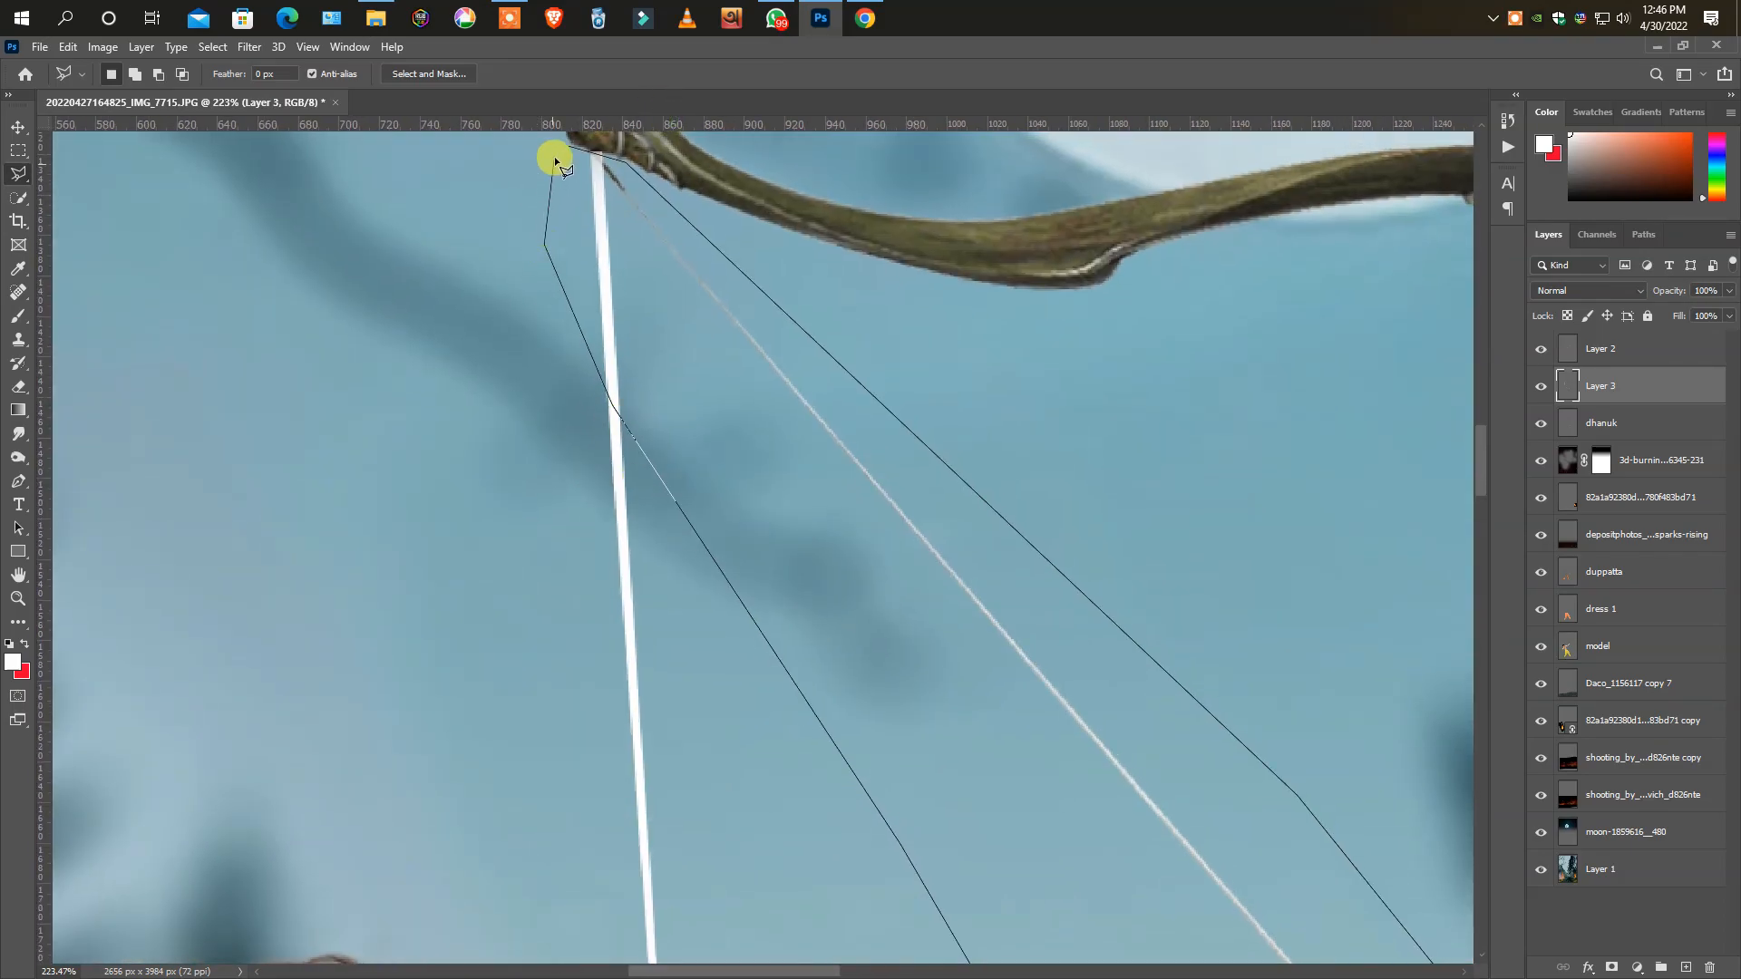
click(1617, 422)
key(Delete)
click(993, 435)
- Rotate the dhanuk, Layer 3 and Layer 2 layers slightly clockwise together so the bow, string and arrow fit the man's pose
scroll(907, 517, down, 12)
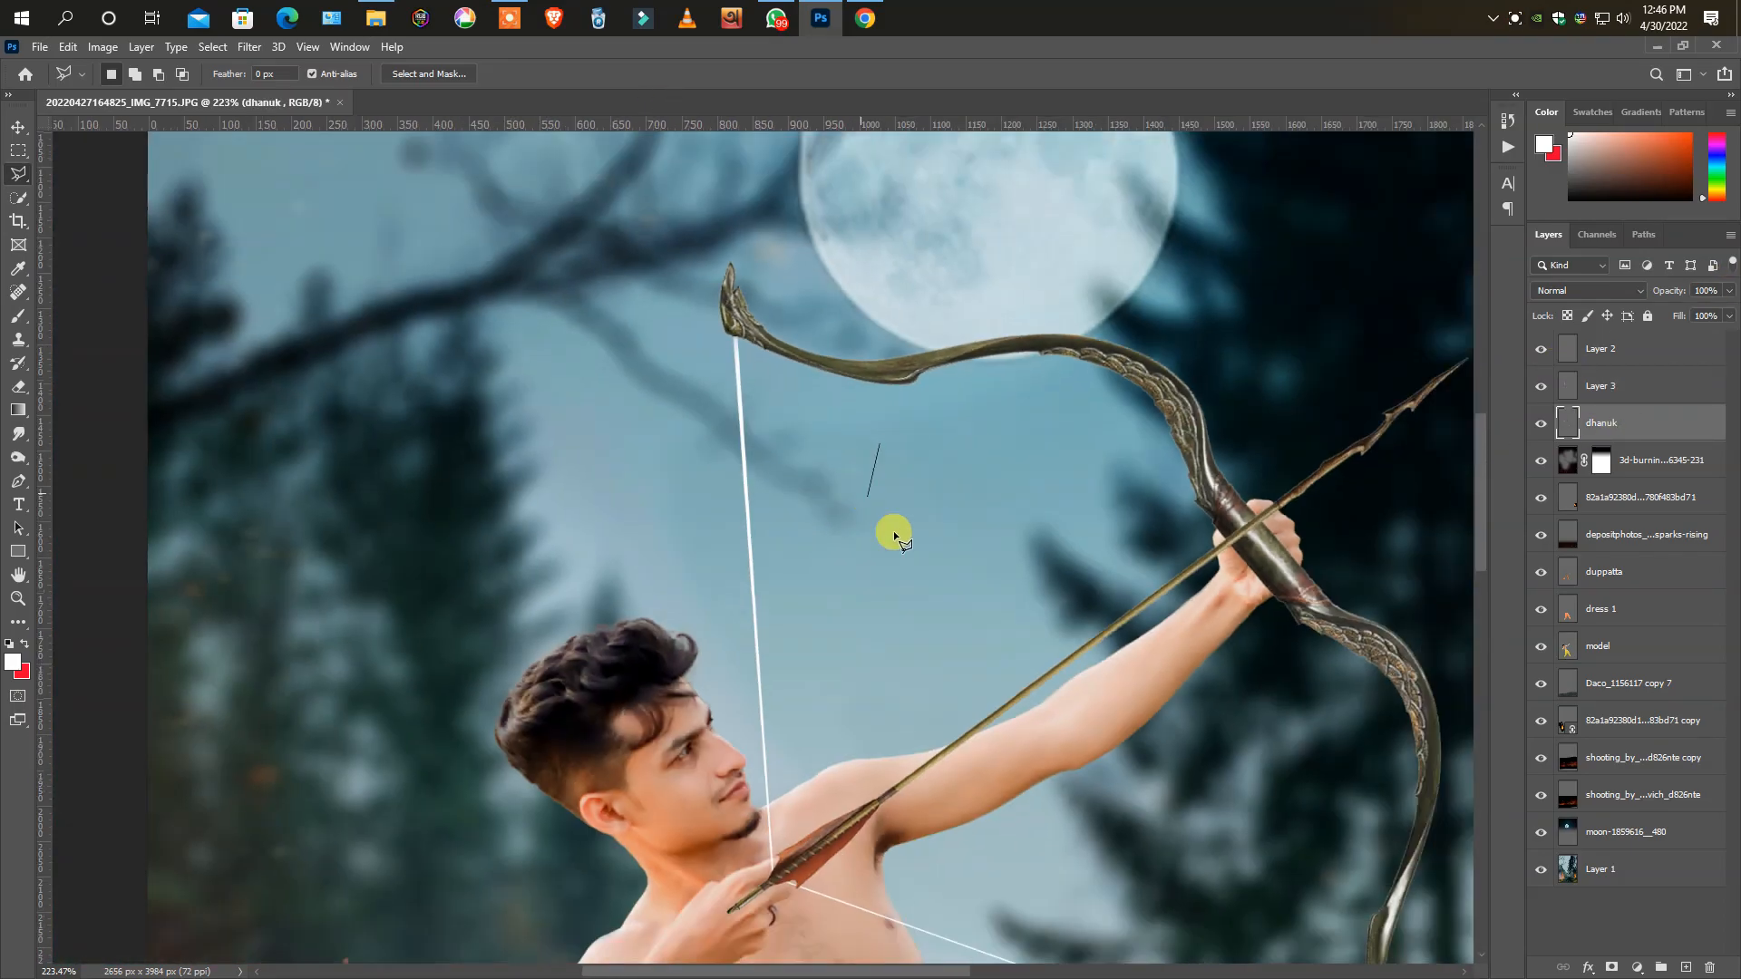
scroll(734, 613, up, 4)
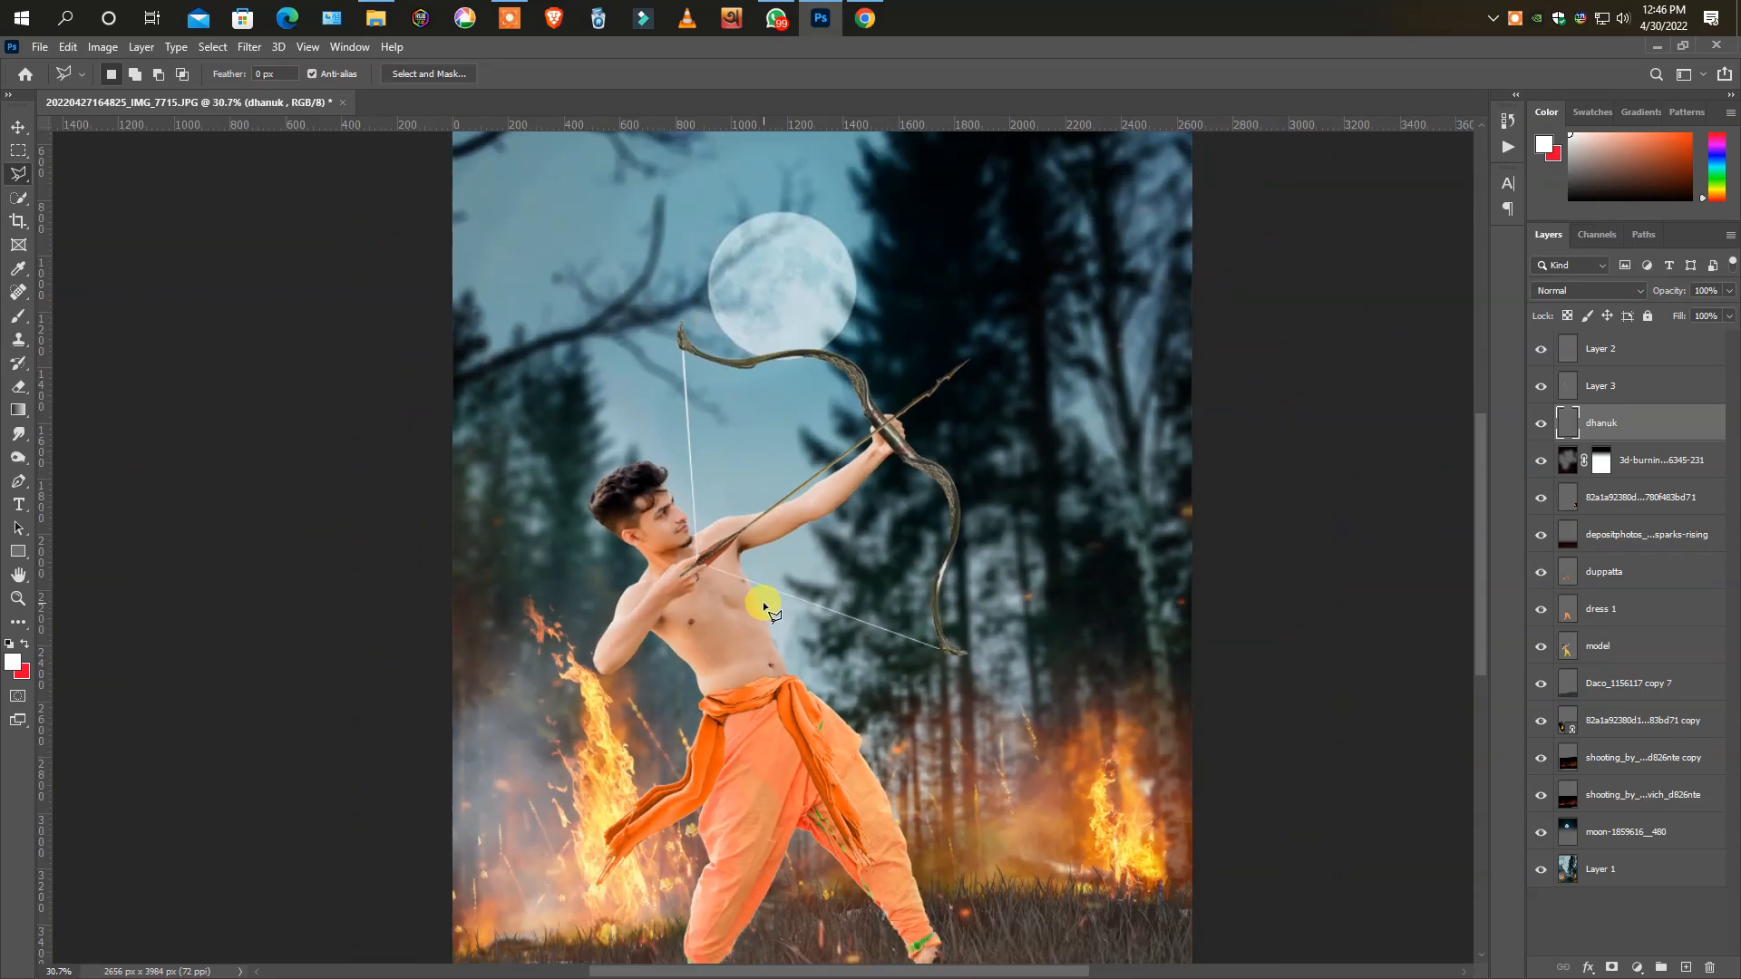
click(13, 125)
shift+click(1615, 354)
drag(985, 302, 989, 311)
drag(883, 446, 883, 446)
click(898, 74)
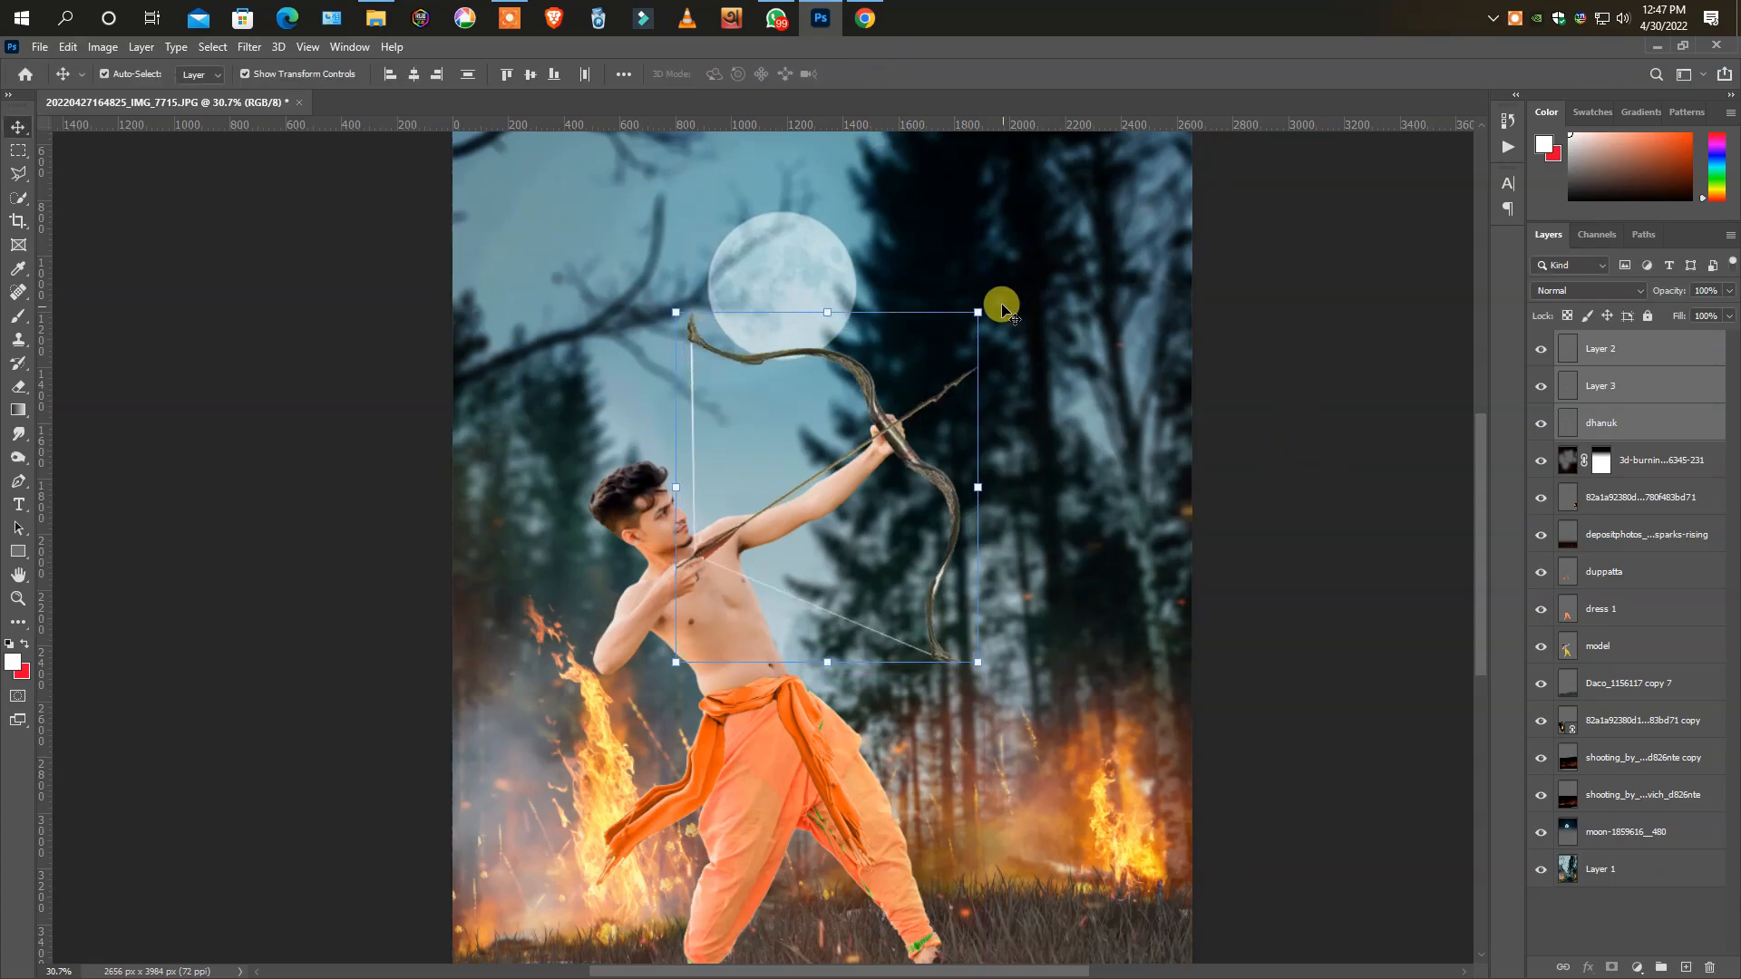
click(1314, 400)
- Lasso the man's bow-holding fist on the model layer, copy it to a new layer, and move that layer to the top of the stack
scroll(871, 634, down, 2)
scroll(628, 571, up, 8)
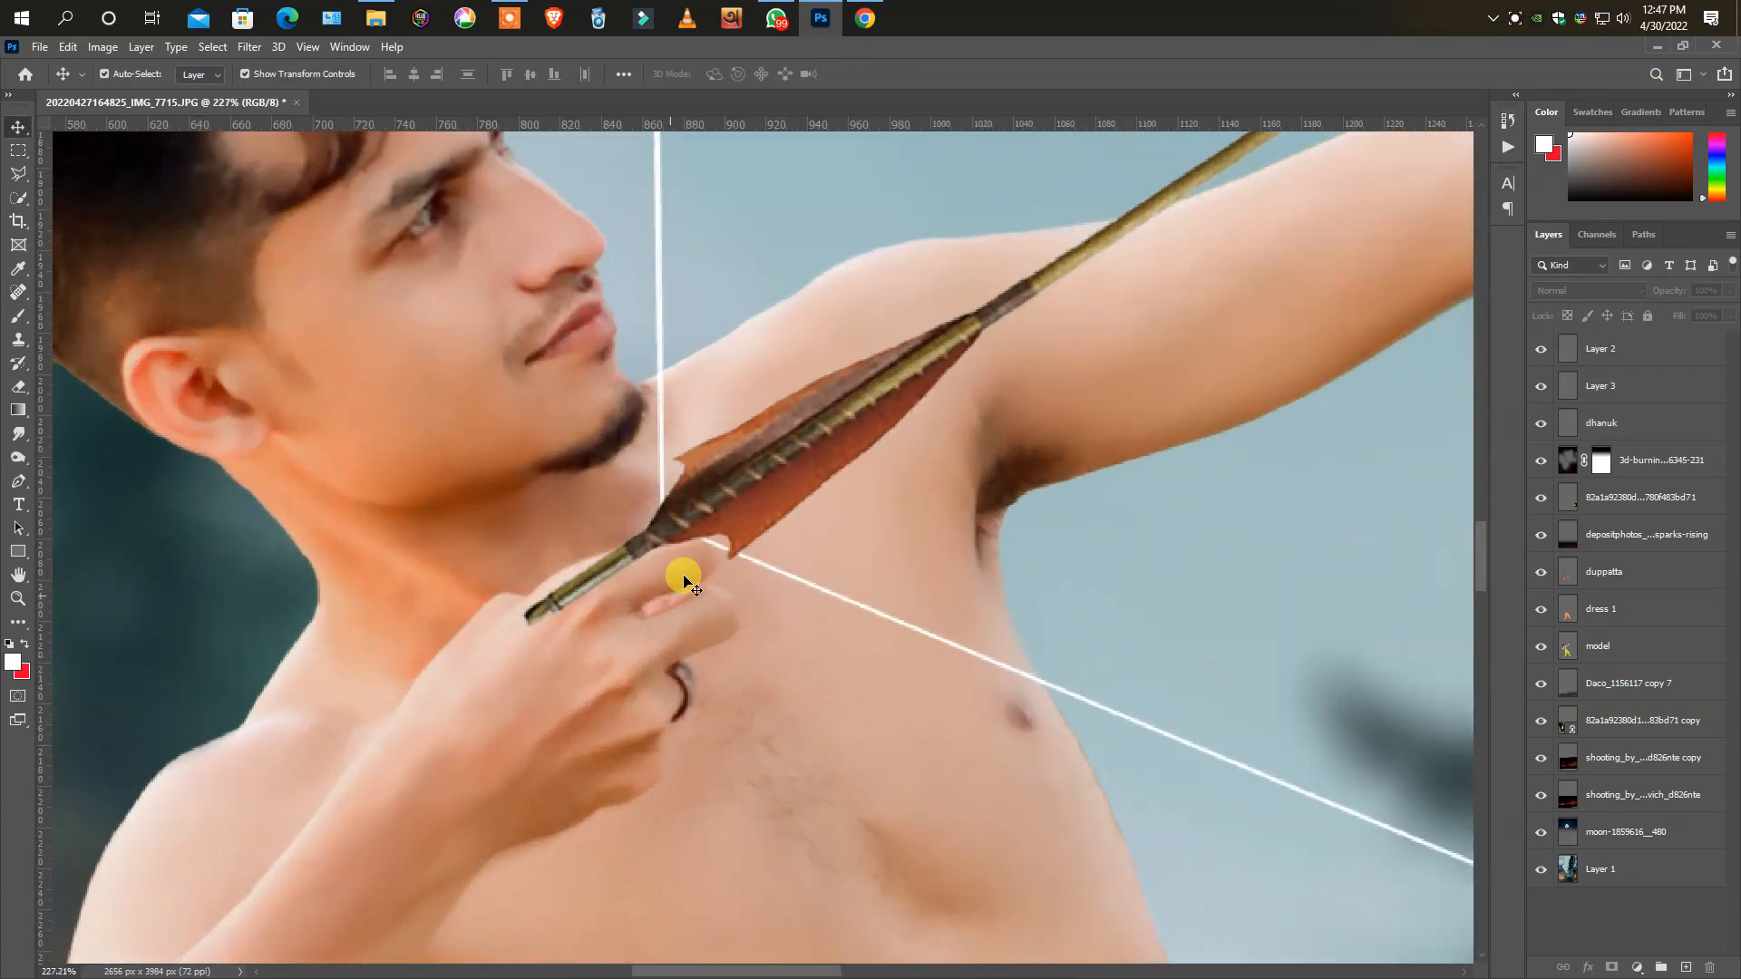
scroll(670, 595, down, 4)
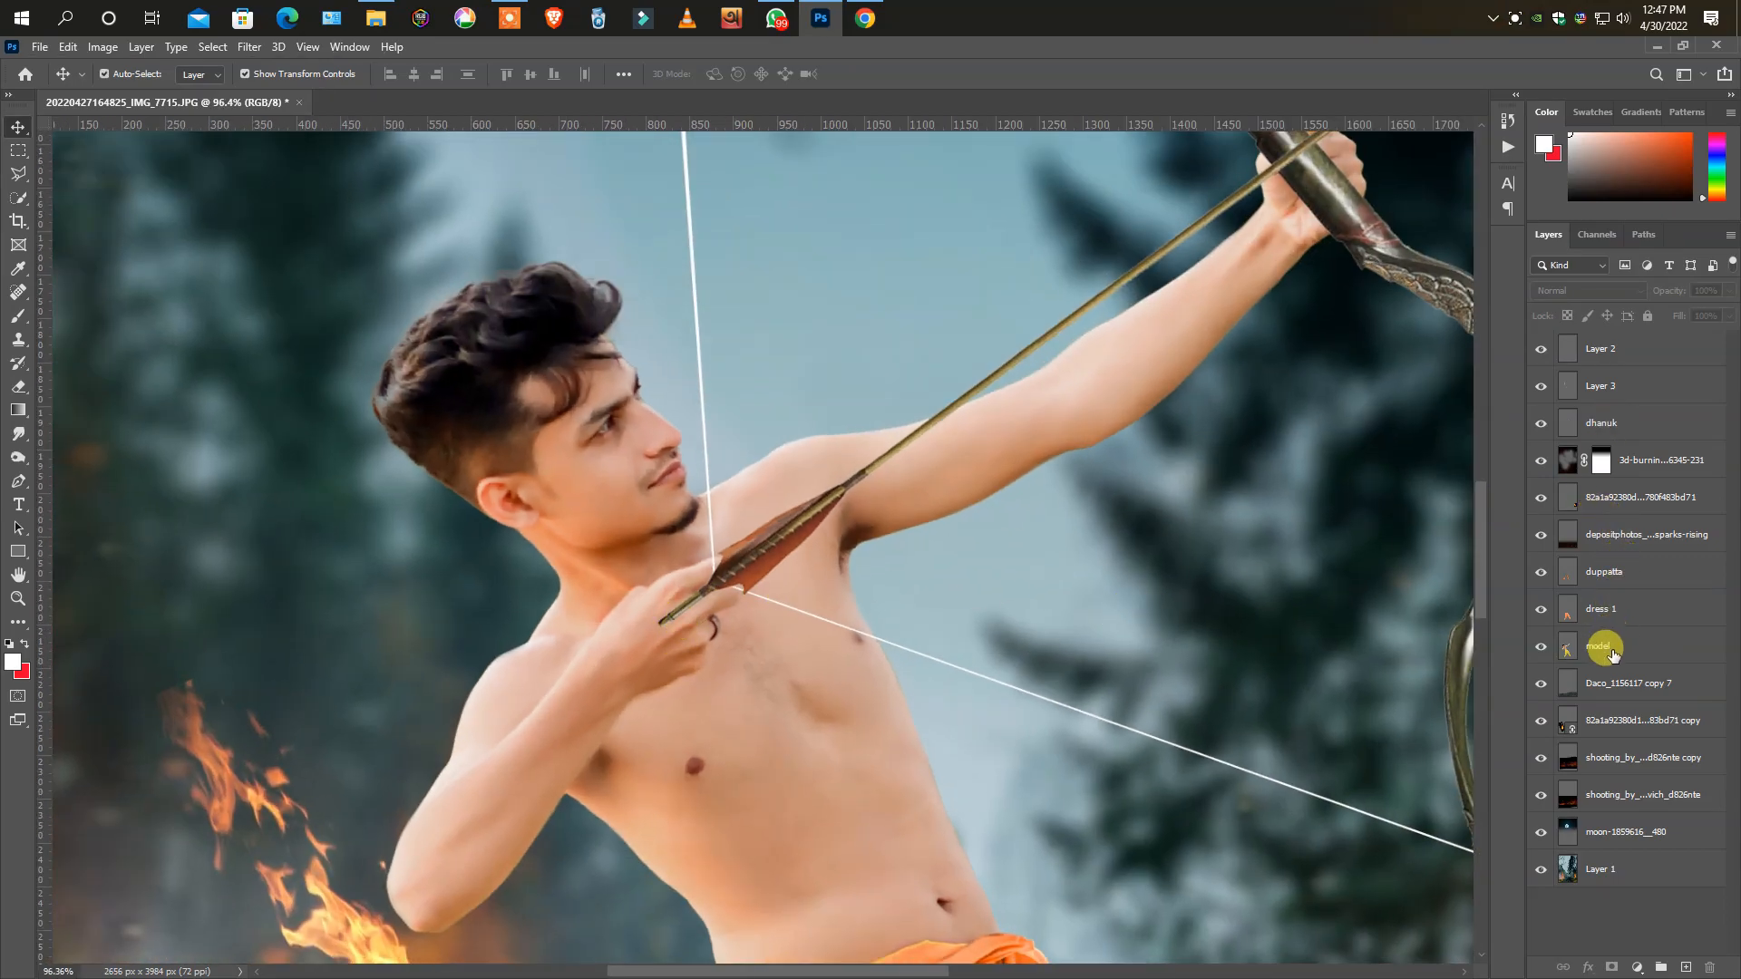
click(1613, 653)
click(18, 174)
scroll(1003, 465, down, 2)
scroll(764, 361, up, 4)
scroll(764, 361, up, 2)
drag(825, 454, 899, 291)
key(ctrl+j)
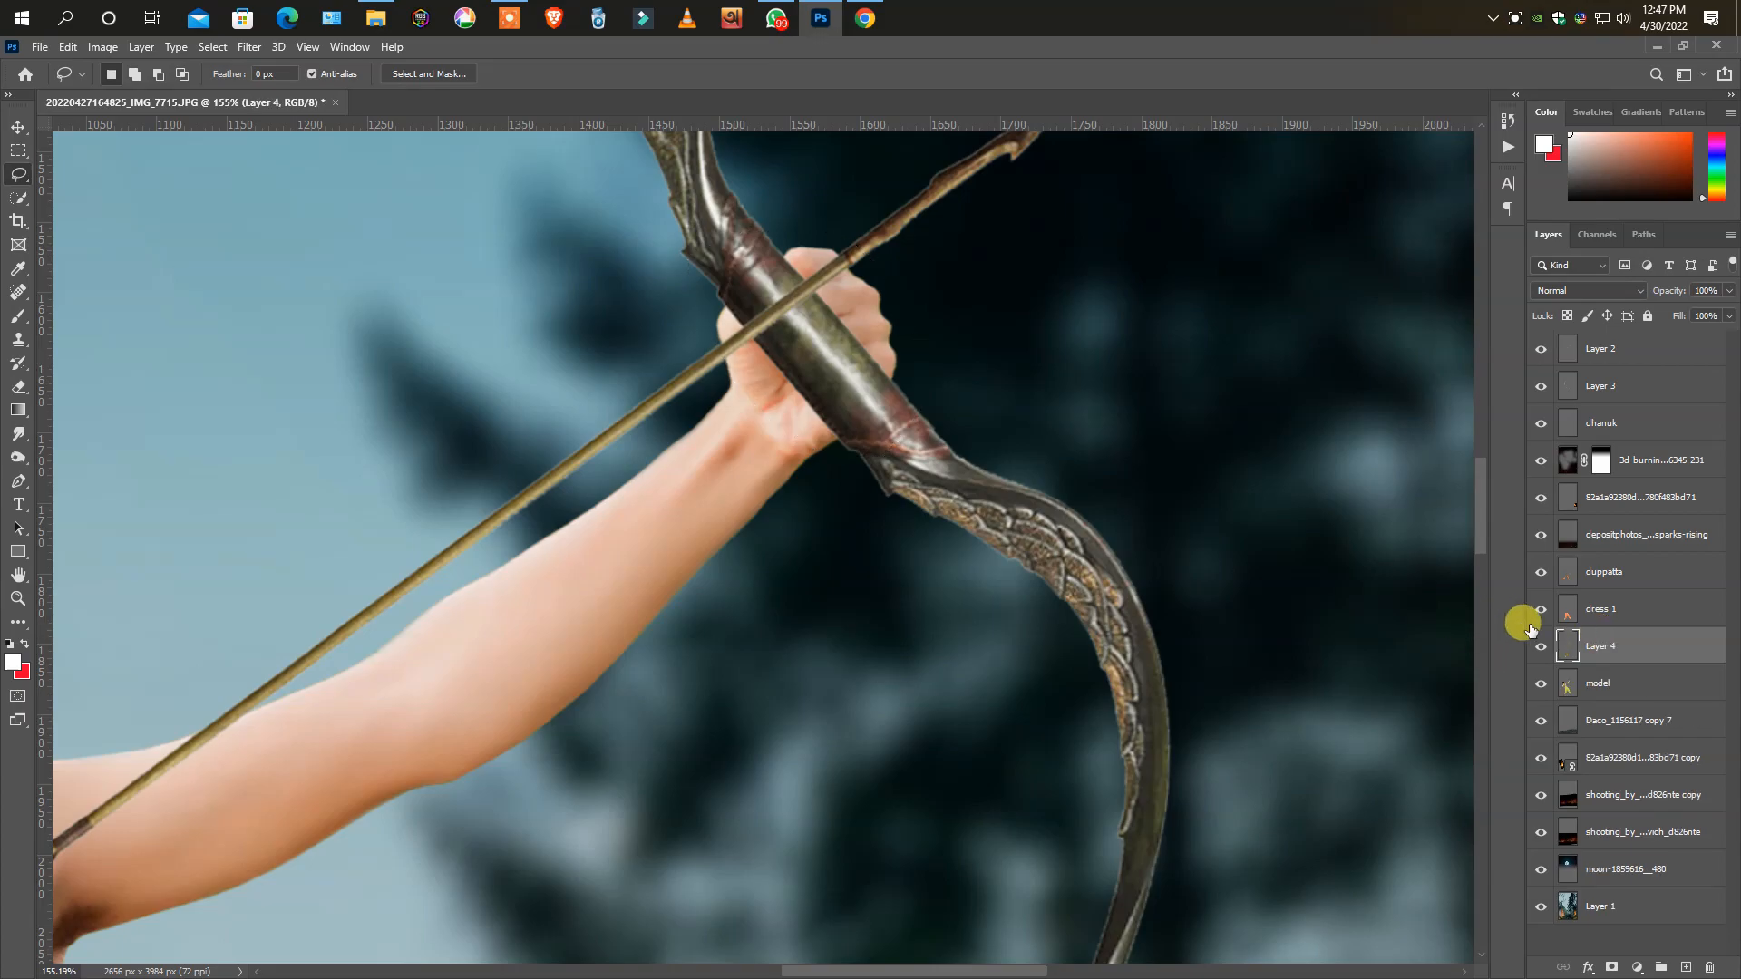
drag(1663, 457, 1628, 334)
- Erase the area between fingers and palm on Layer 4 with a small Eraser brush so the bow grip runs through the fist
scroll(797, 330, up, 3)
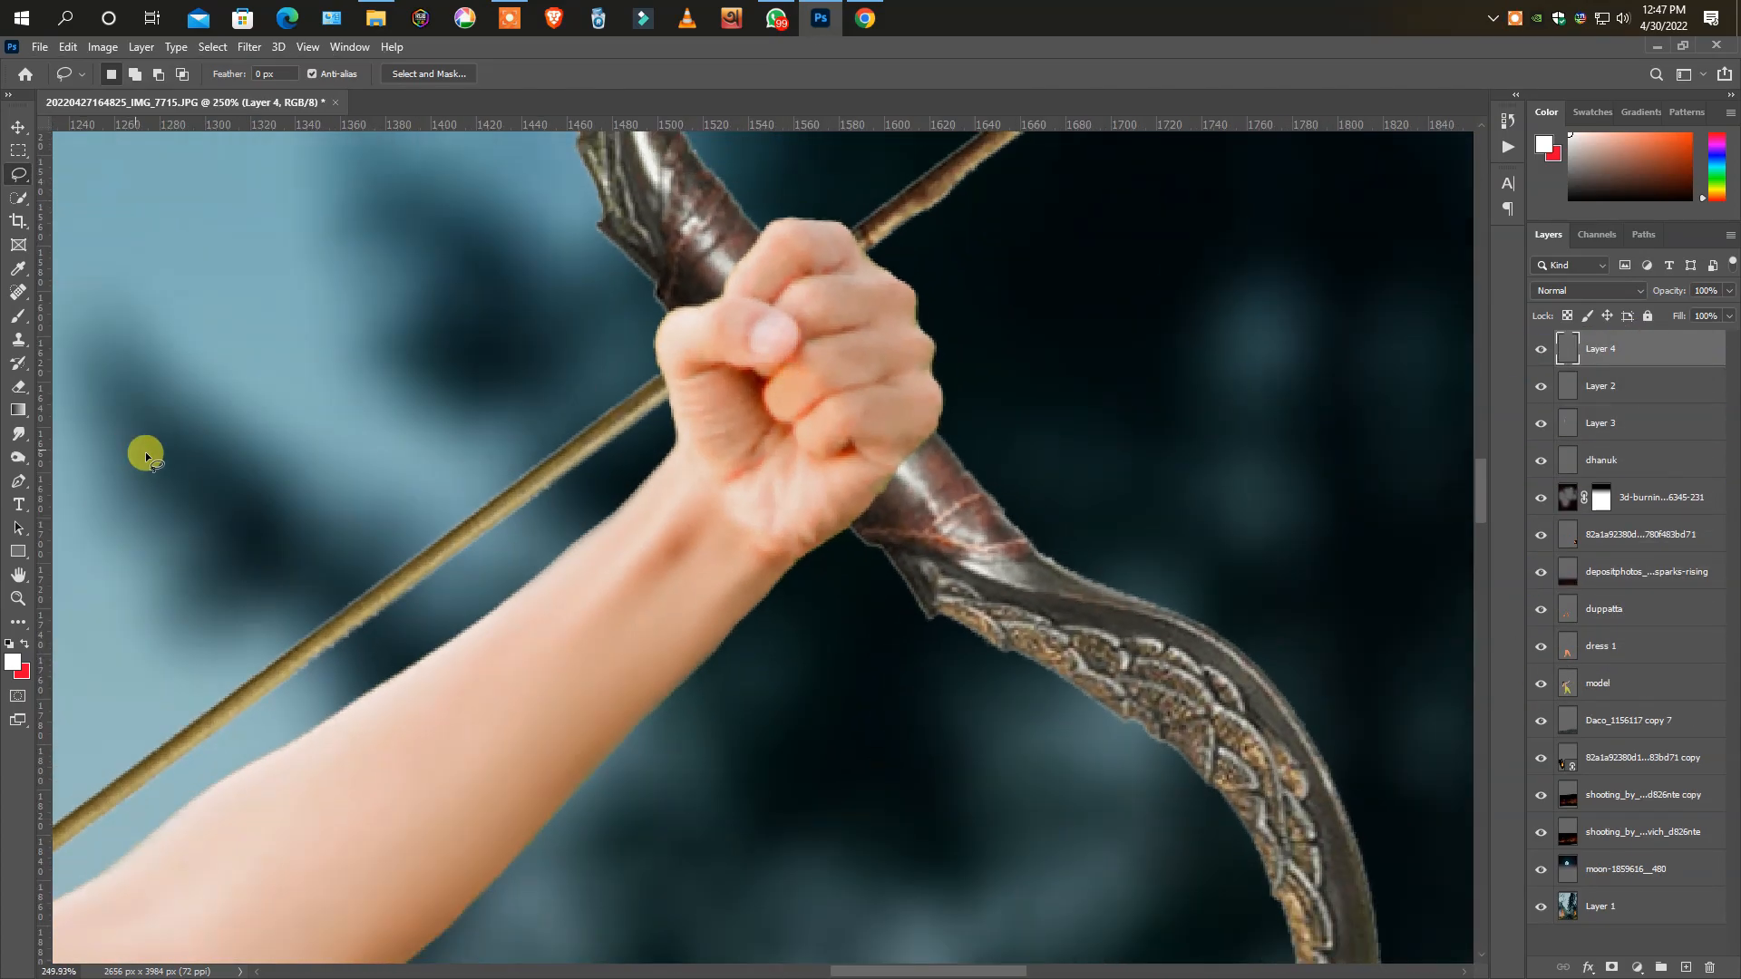
click(18, 386)
scroll(828, 535, up, 2)
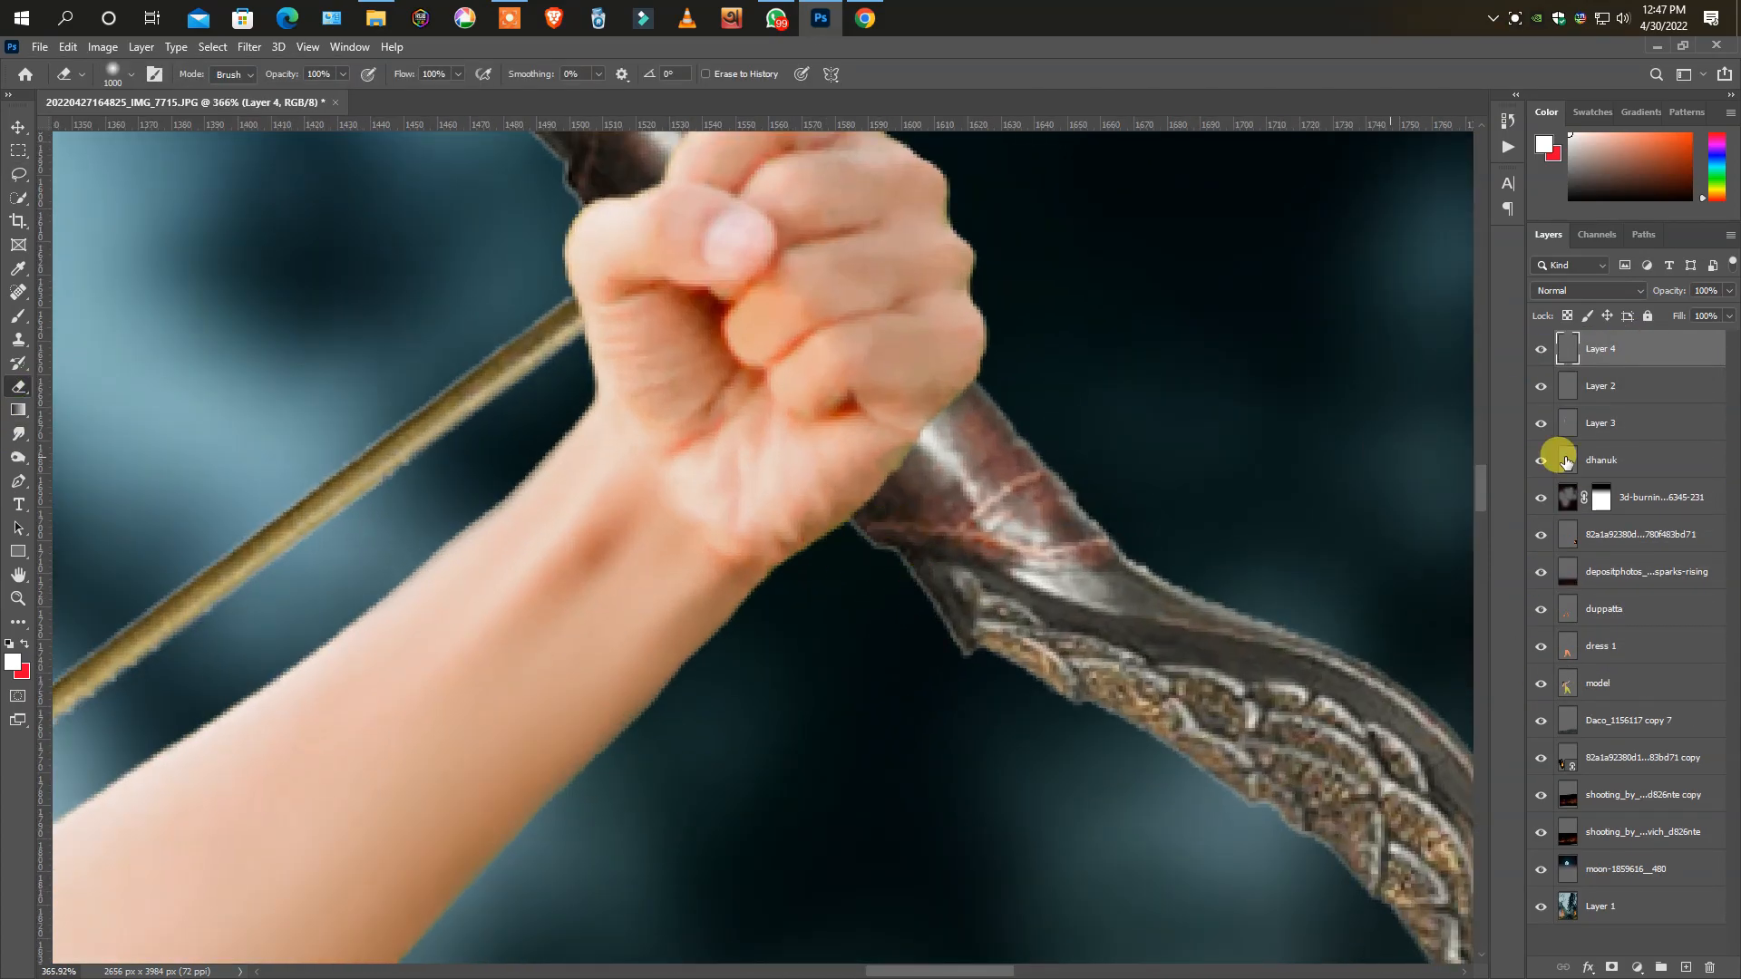
click(1548, 357)
click(1548, 358)
right_click(614, 419)
click(727, 468)
click(417, 411)
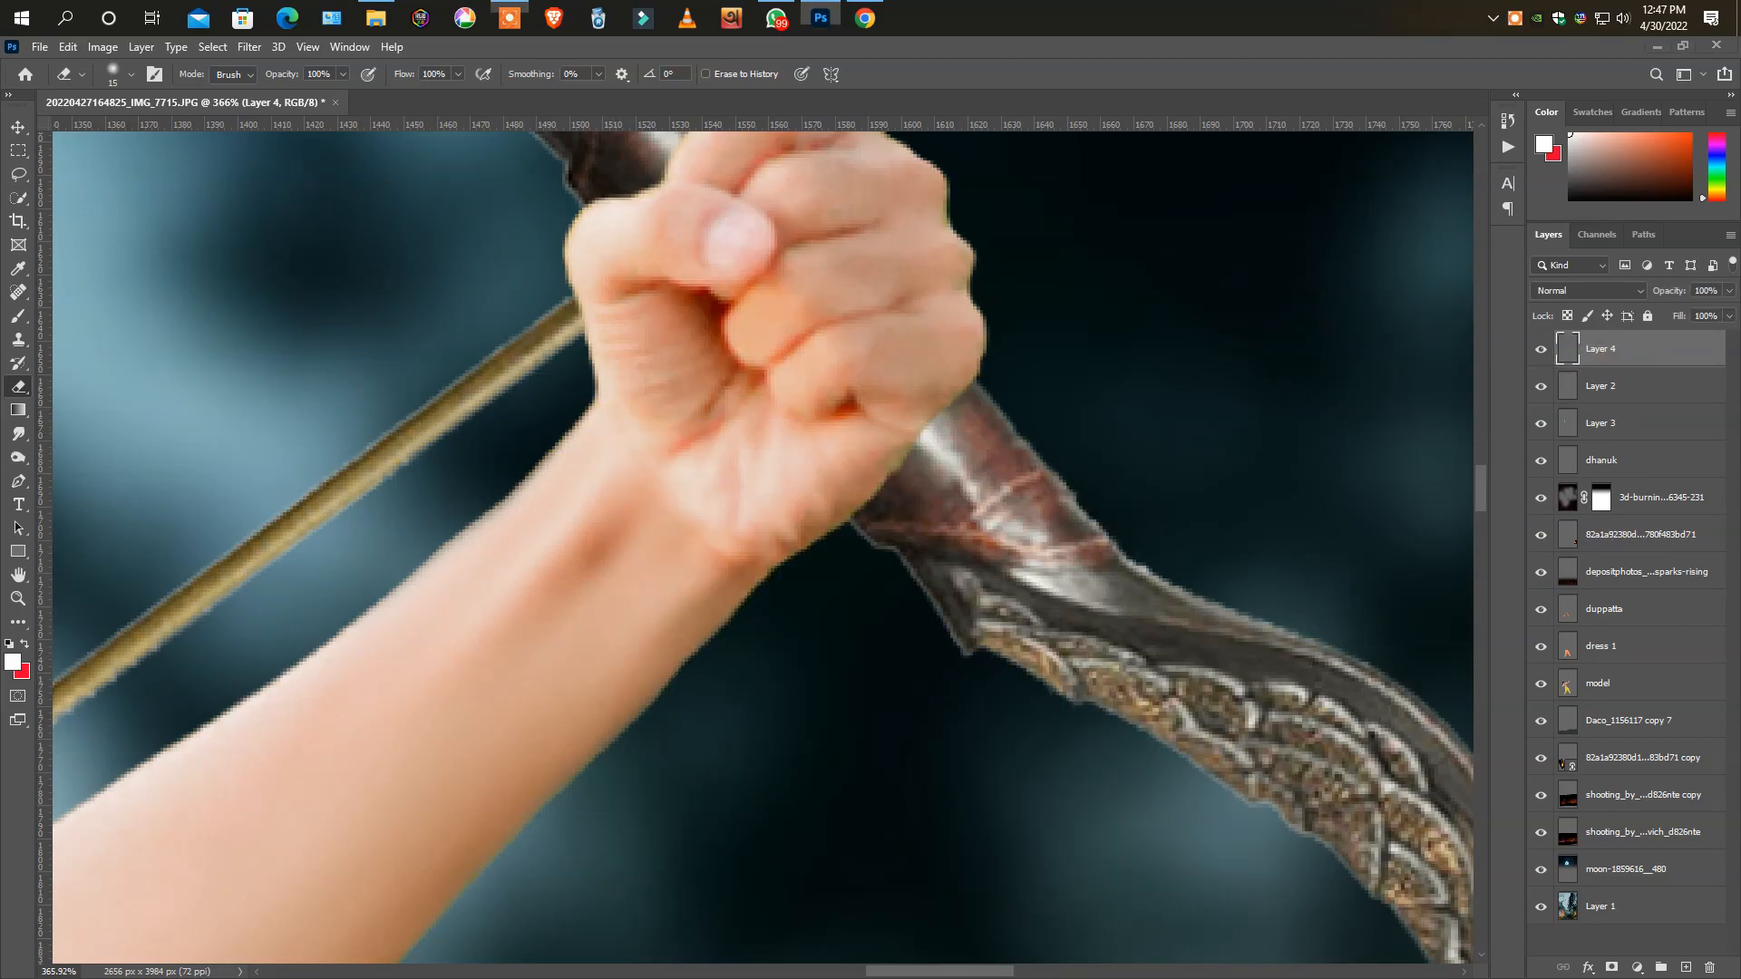
scroll(979, 641, up, 2)
key(bracketleft)
key(bracketleft)
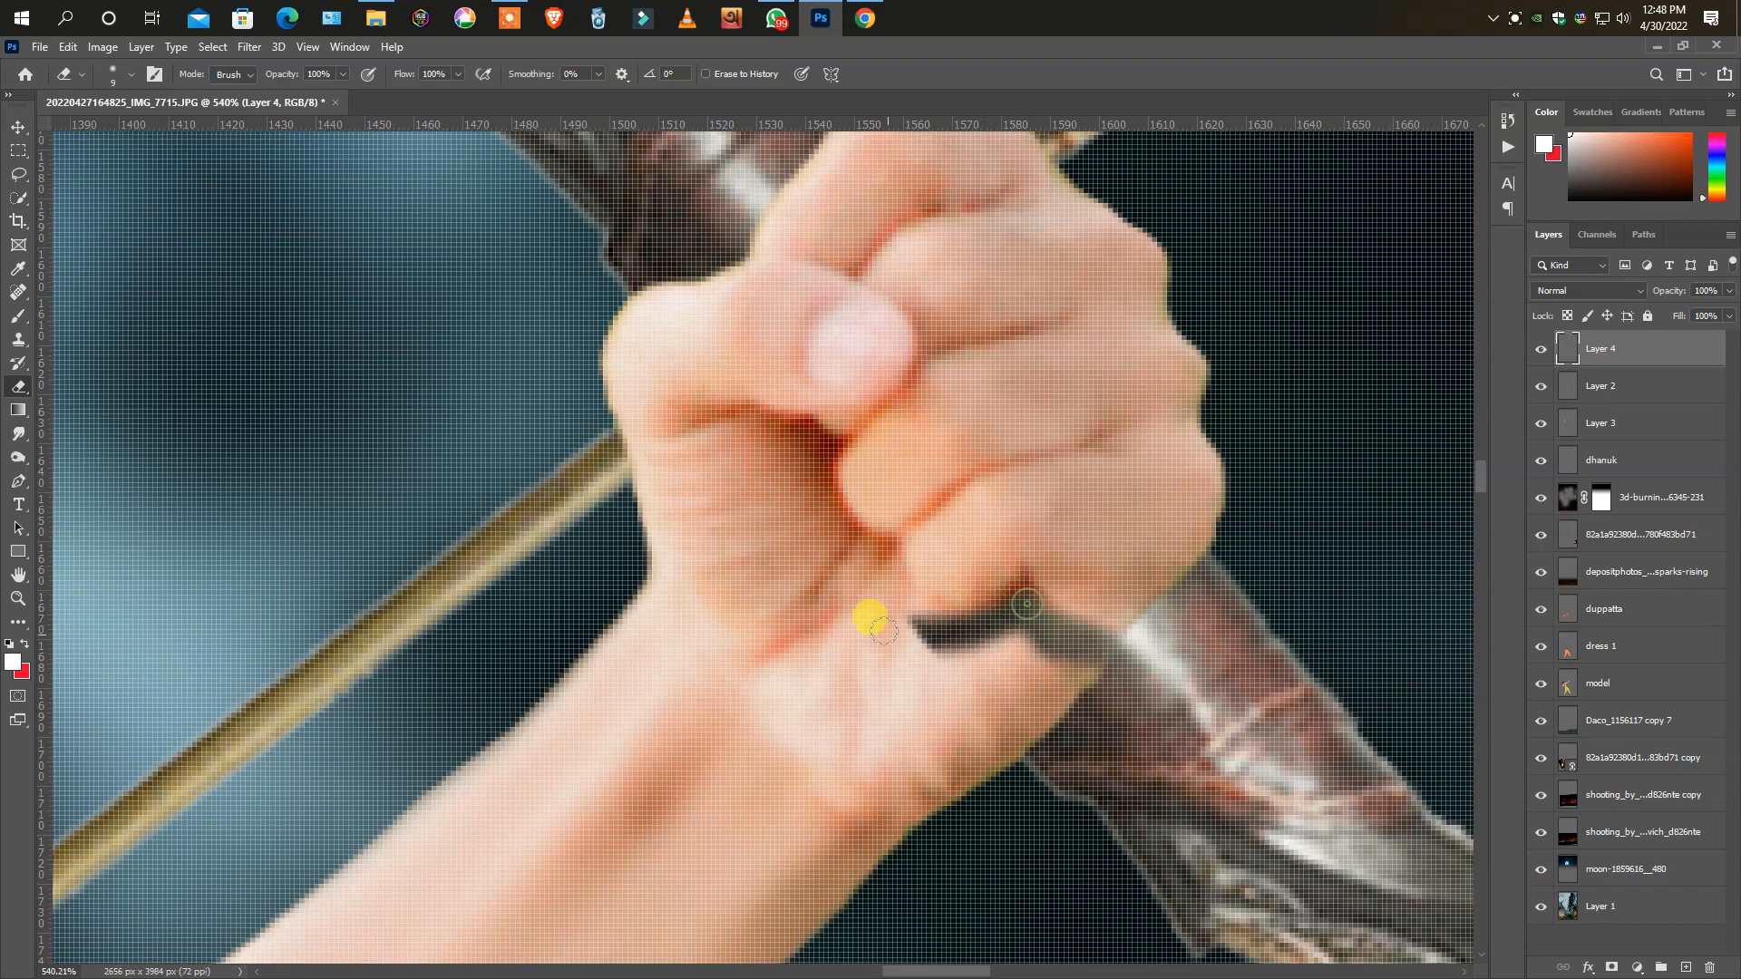
scroll(912, 629, down, 2)
right_click(979, 562)
click(867, 700)
scroll(1051, 750, down, 1)
key(bracketright)
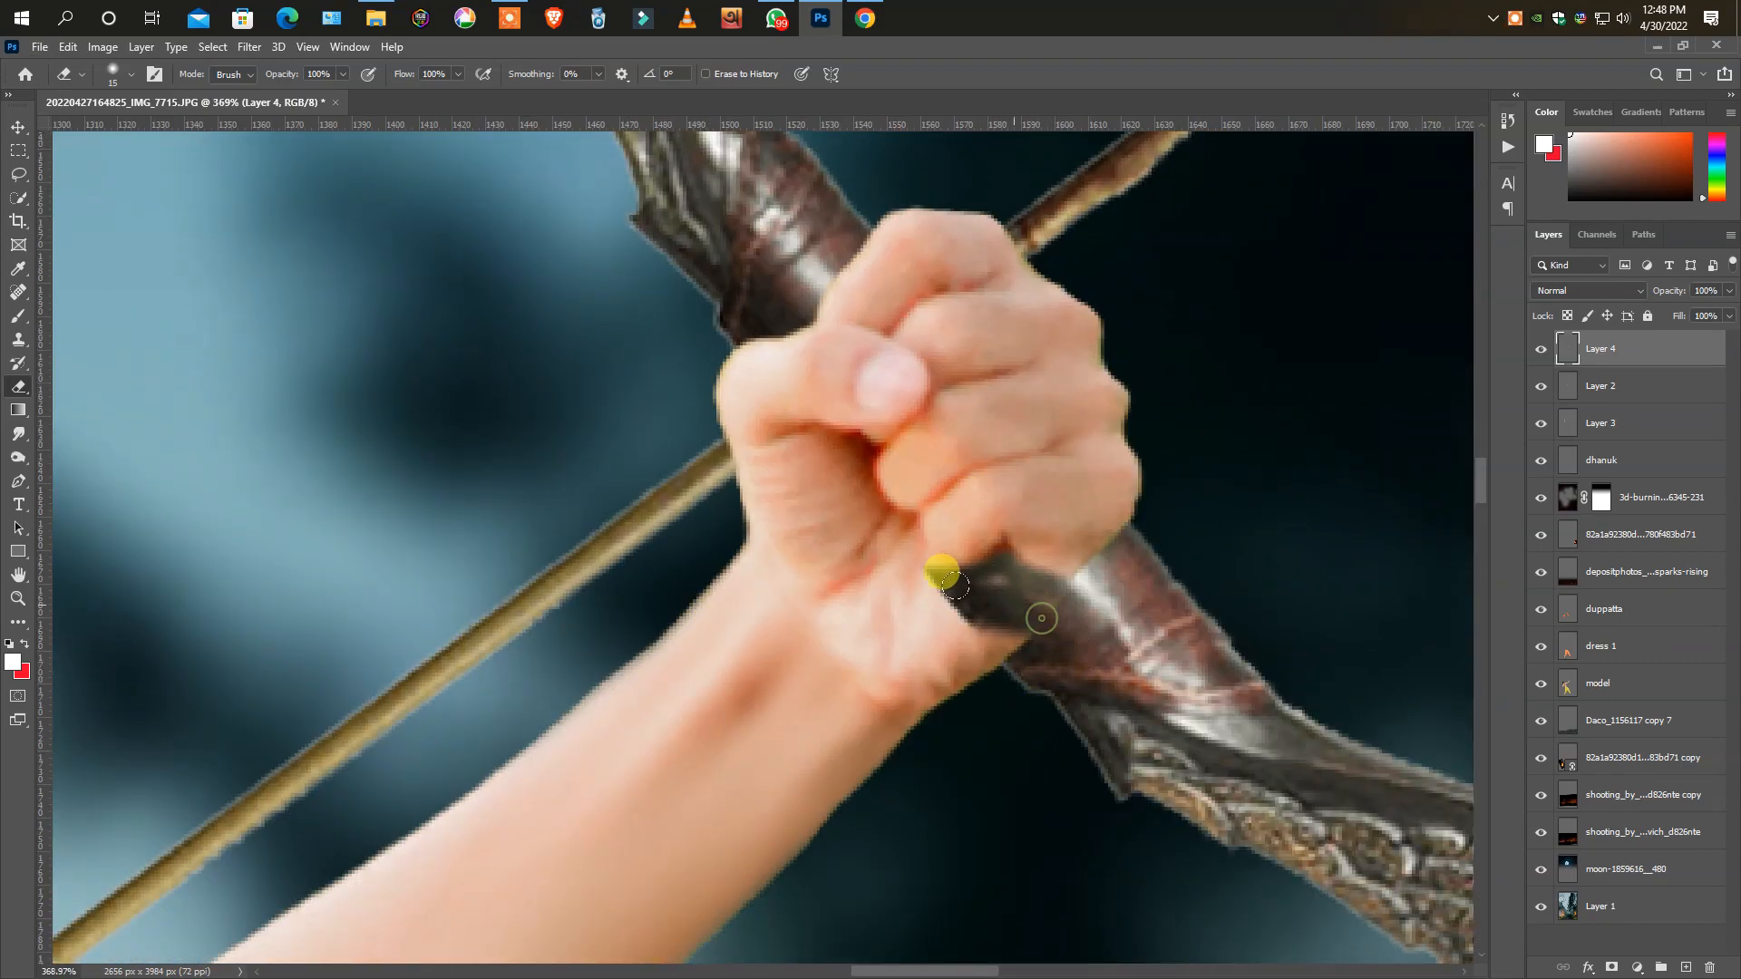
- Rotate and move the dhanuk, Layer 3 and Layer 2 layers together, leaving the Layer 4 fist out, to seat the bow in the fist
scroll(1013, 626, down, 10)
key(v)
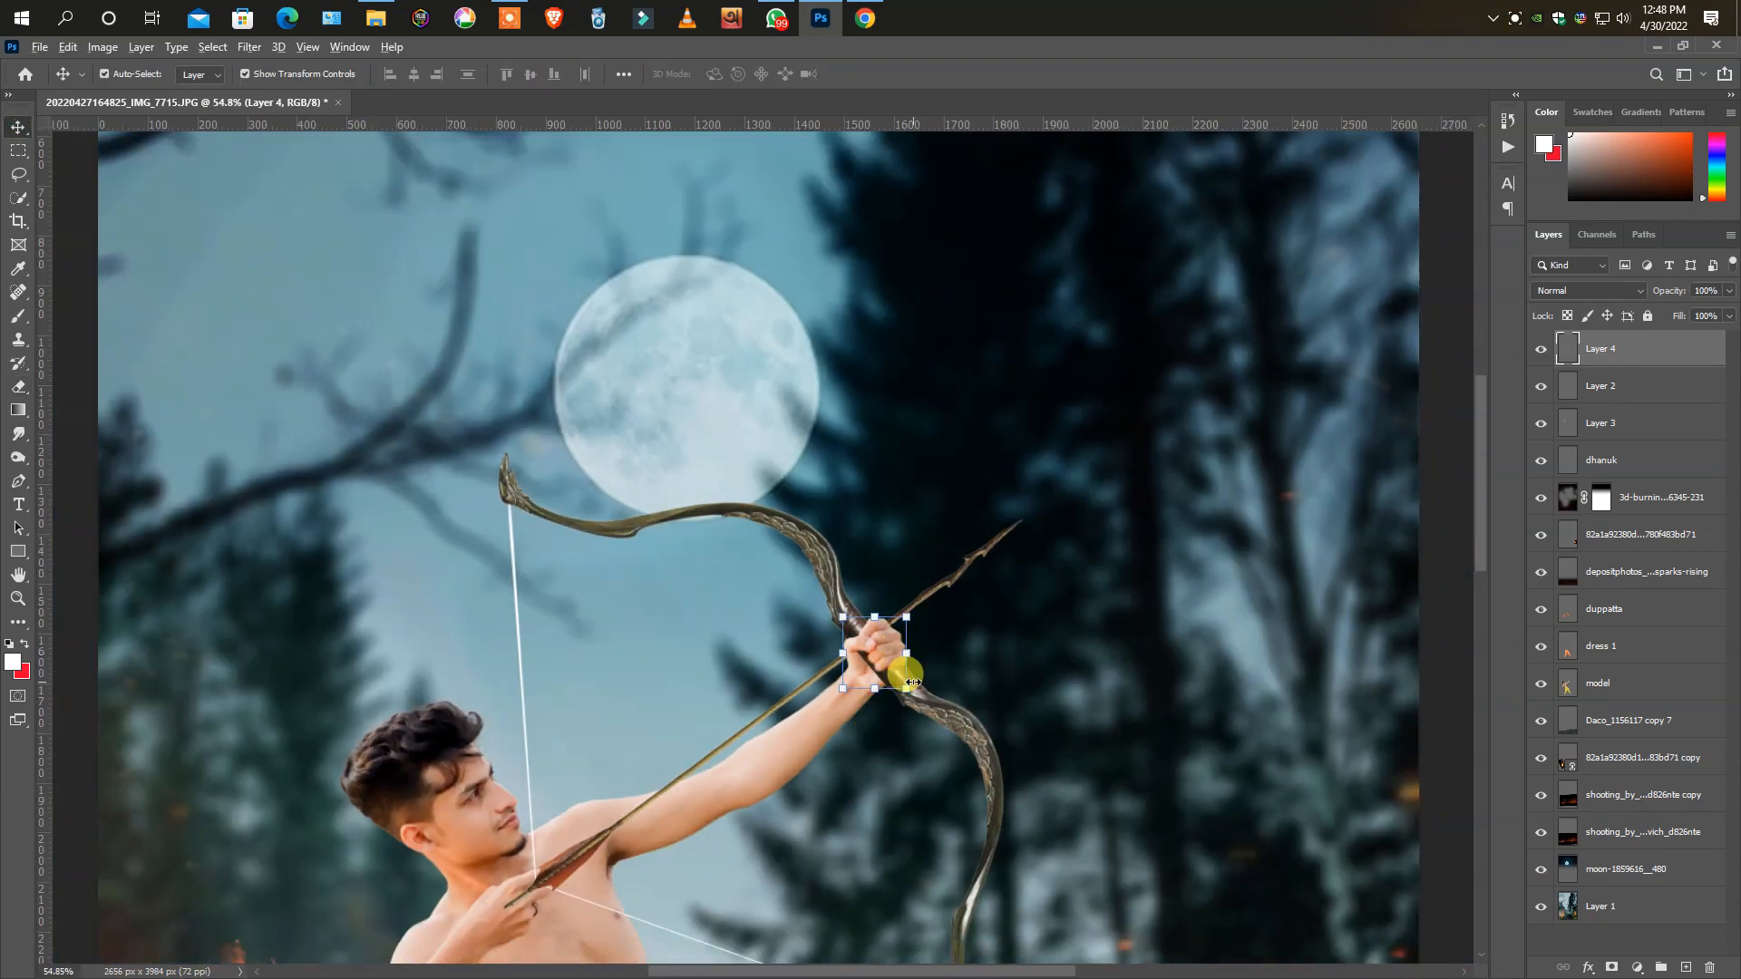
click(1602, 461)
shift+click(1600, 349)
scroll(998, 513, up, 1)
ctrl+click(1600, 350)
drag(1007, 343, 986, 366)
drag(897, 679, 888, 653)
key(Return)
- Rotate the arrow slightly and shift it so its feathered end lies in the man's drawing hand
scroll(904, 520, up, 8)
scroll(916, 549, down, 7)
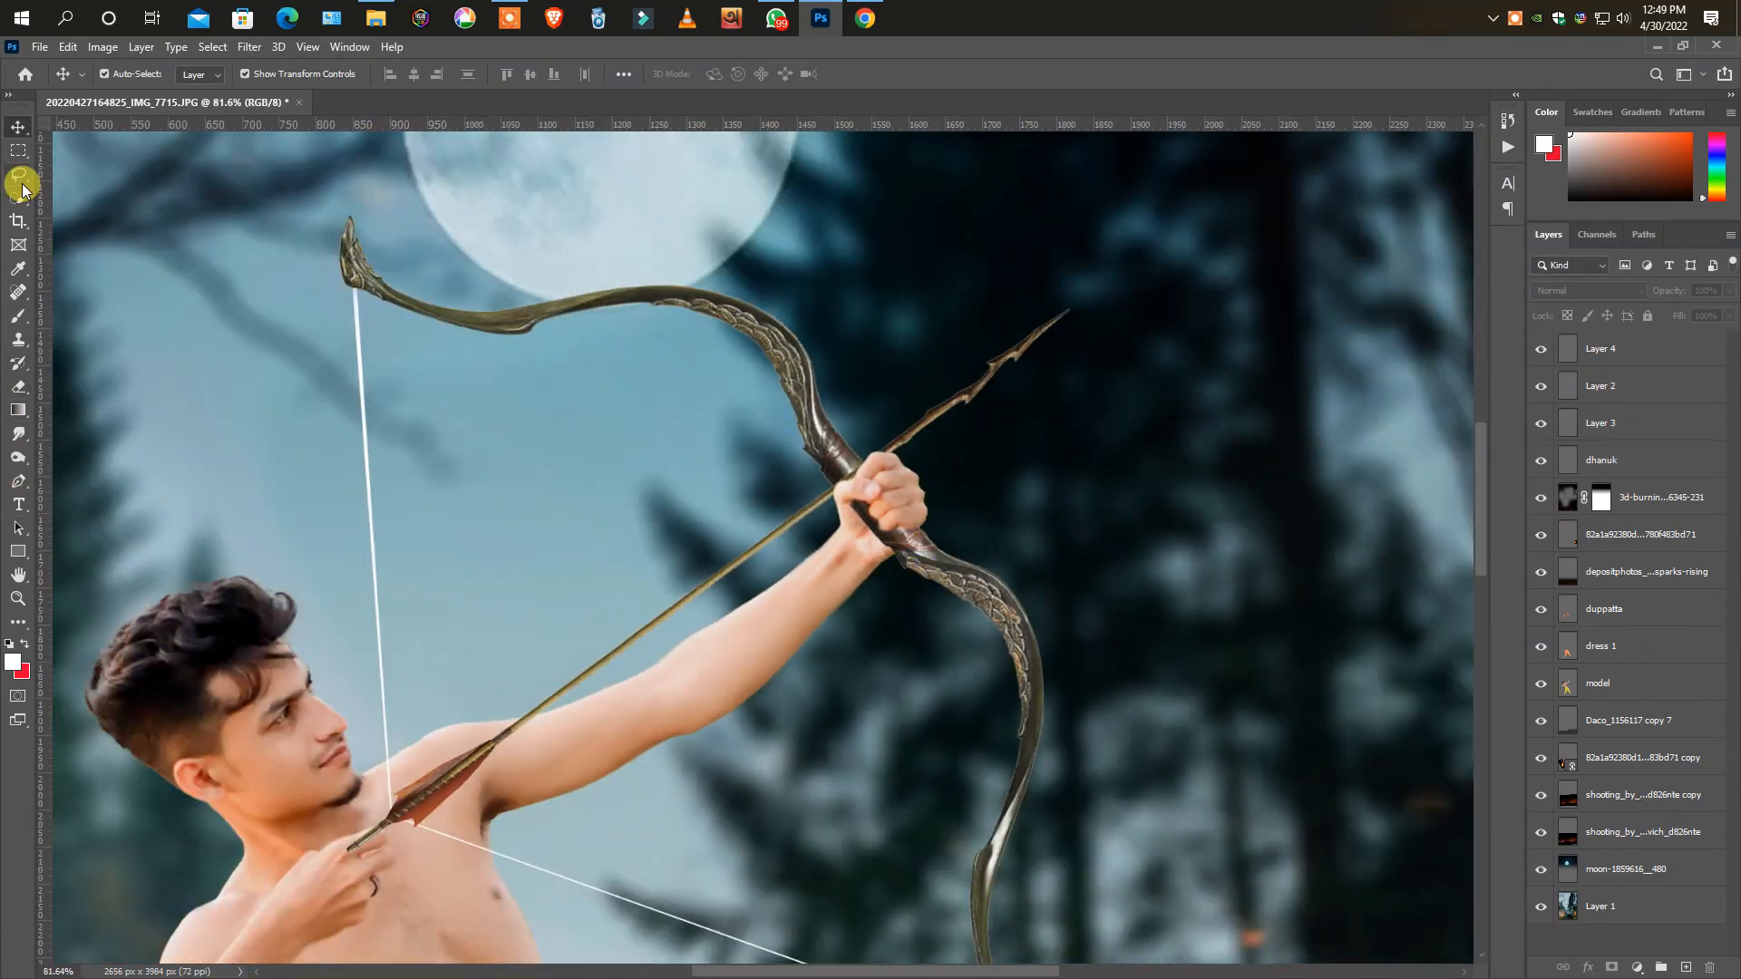
click(778, 533)
drag(1087, 289, 1077, 276)
drag(417, 805, 379, 823)
key(Return)
click(1193, 581)
- Trim unwanted parts of the dhanuk layer around the bow grip near the fist with Polygonal Lasso selections
scroll(1088, 589, down, 2)
scroll(502, 686, up, 4)
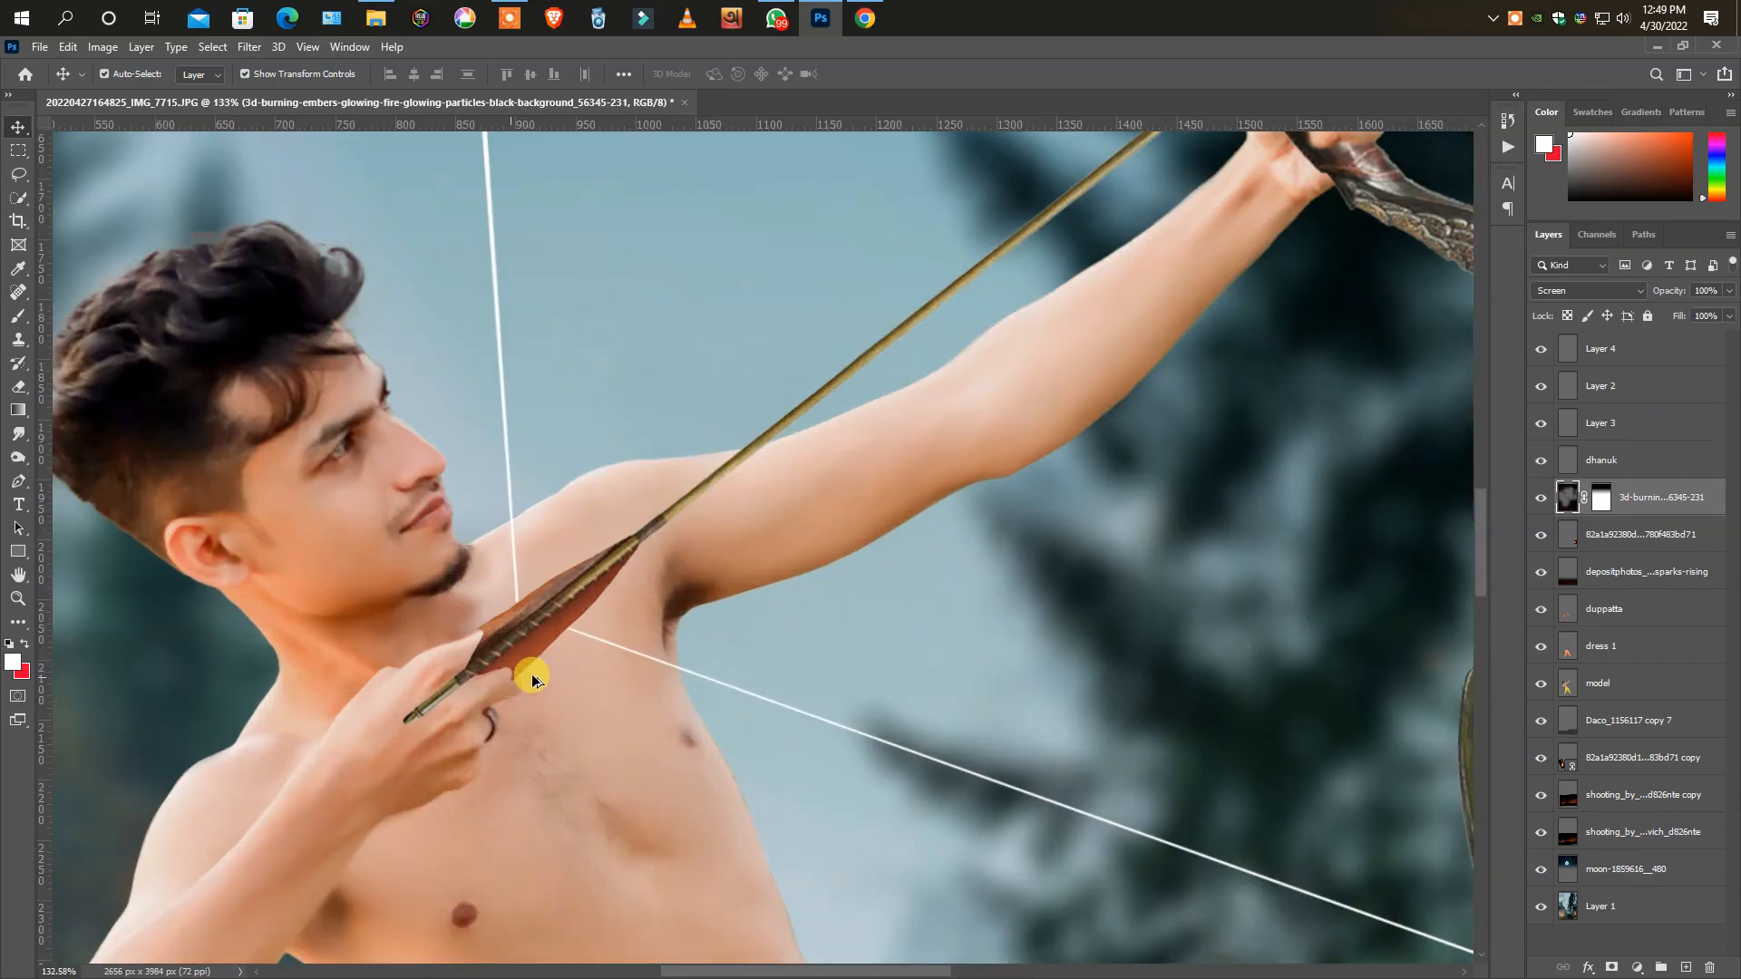
scroll(502, 686, down, 4)
scroll(907, 381, up, 7)
key(l)
click(857, 330)
click(1124, 652)
click(1620, 459)
key(Delete)
key(ctrl+d)
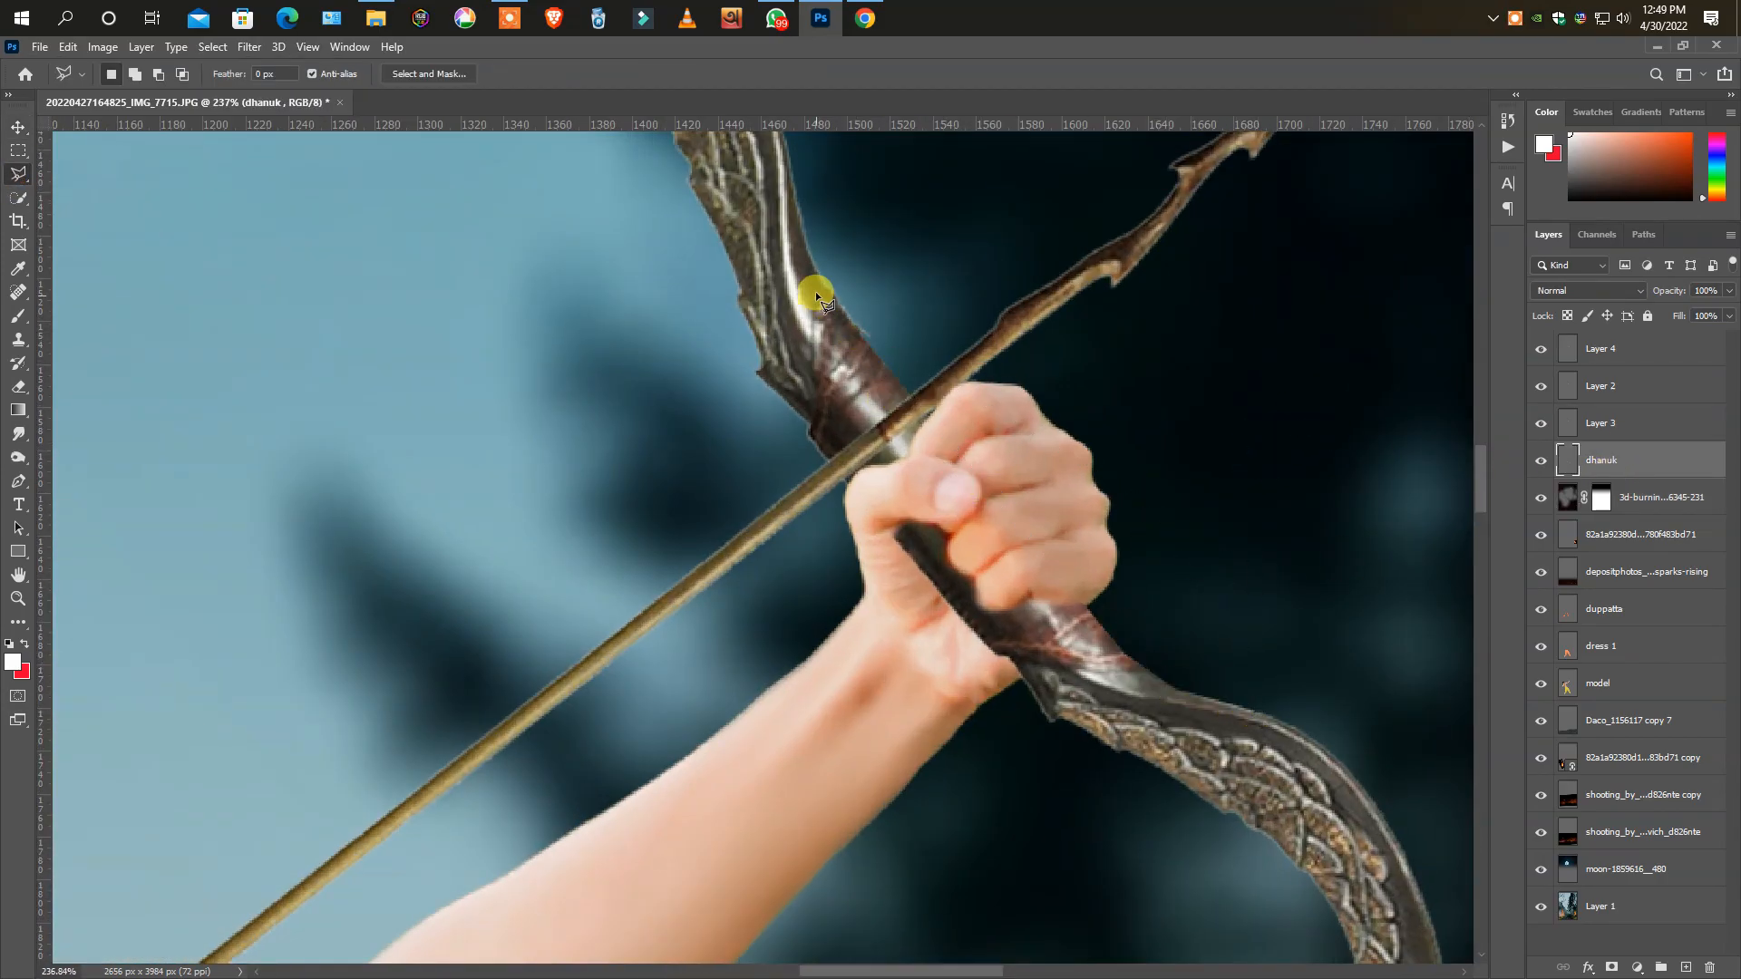
click(935, 227)
key(Delete)
key(ctrl+z)
click(1620, 460)
key(Delete)
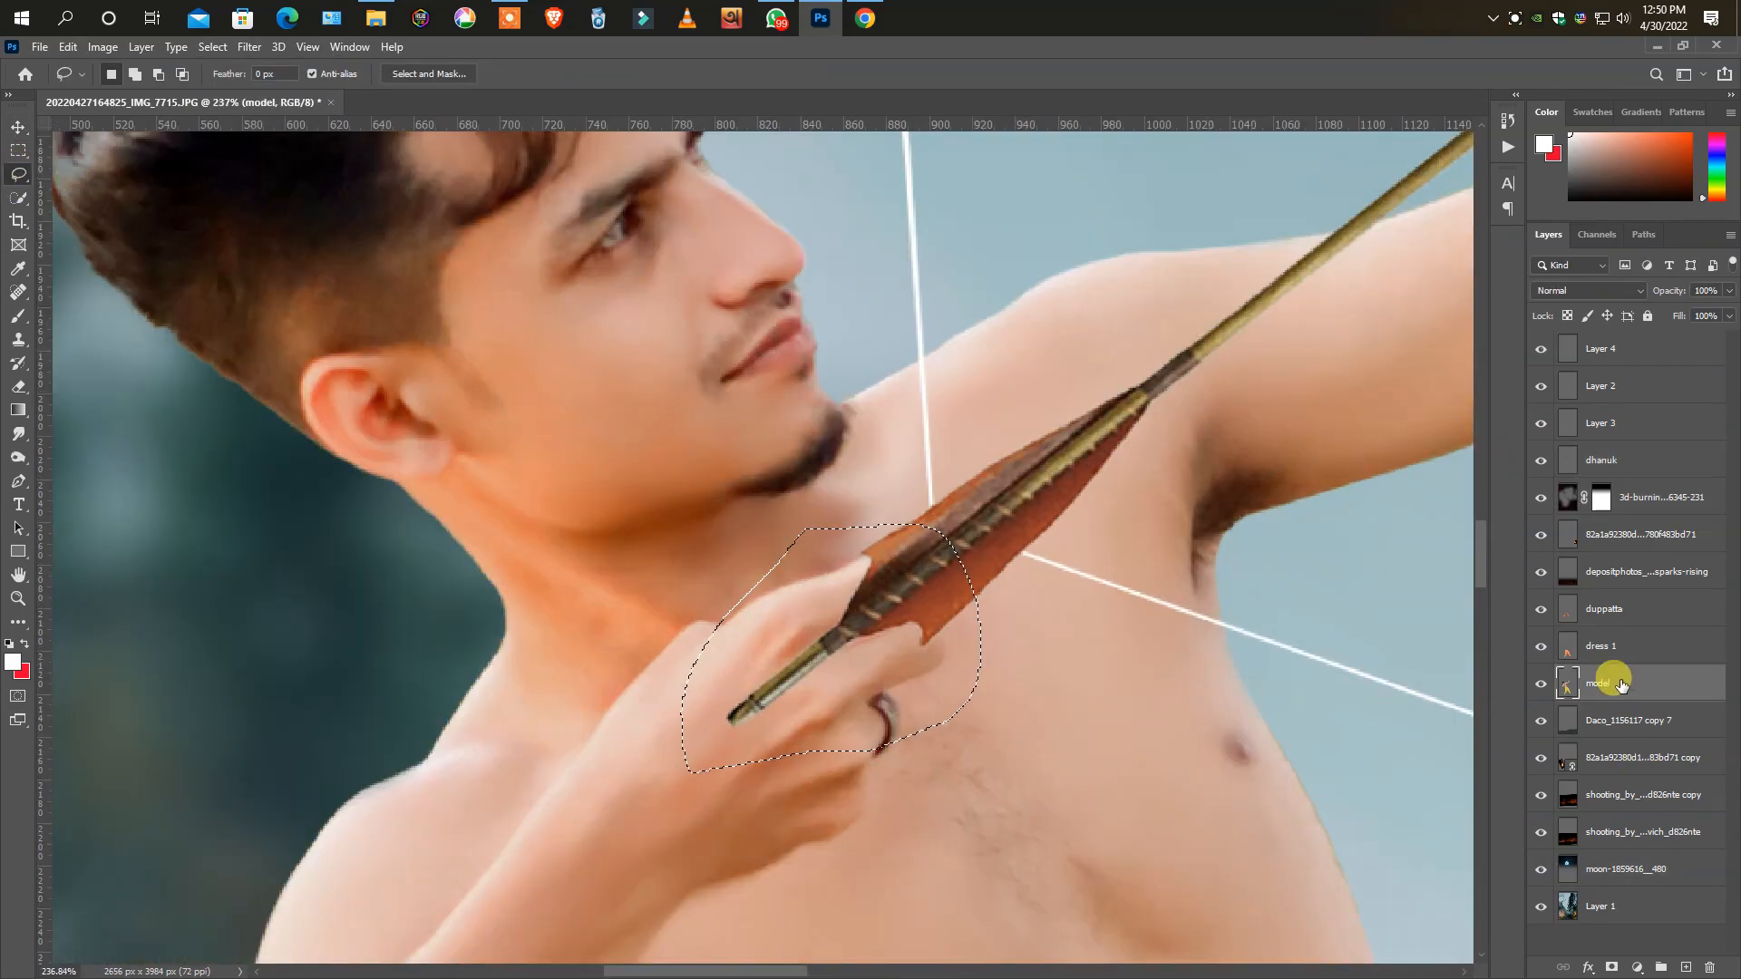
- Copy the lassoed drawing fingers from the model layer to a new top layer and erase the excess so they overlap the arrow's end
click(1686, 968)
click(19, 386)
scroll(734, 531, up, 3)
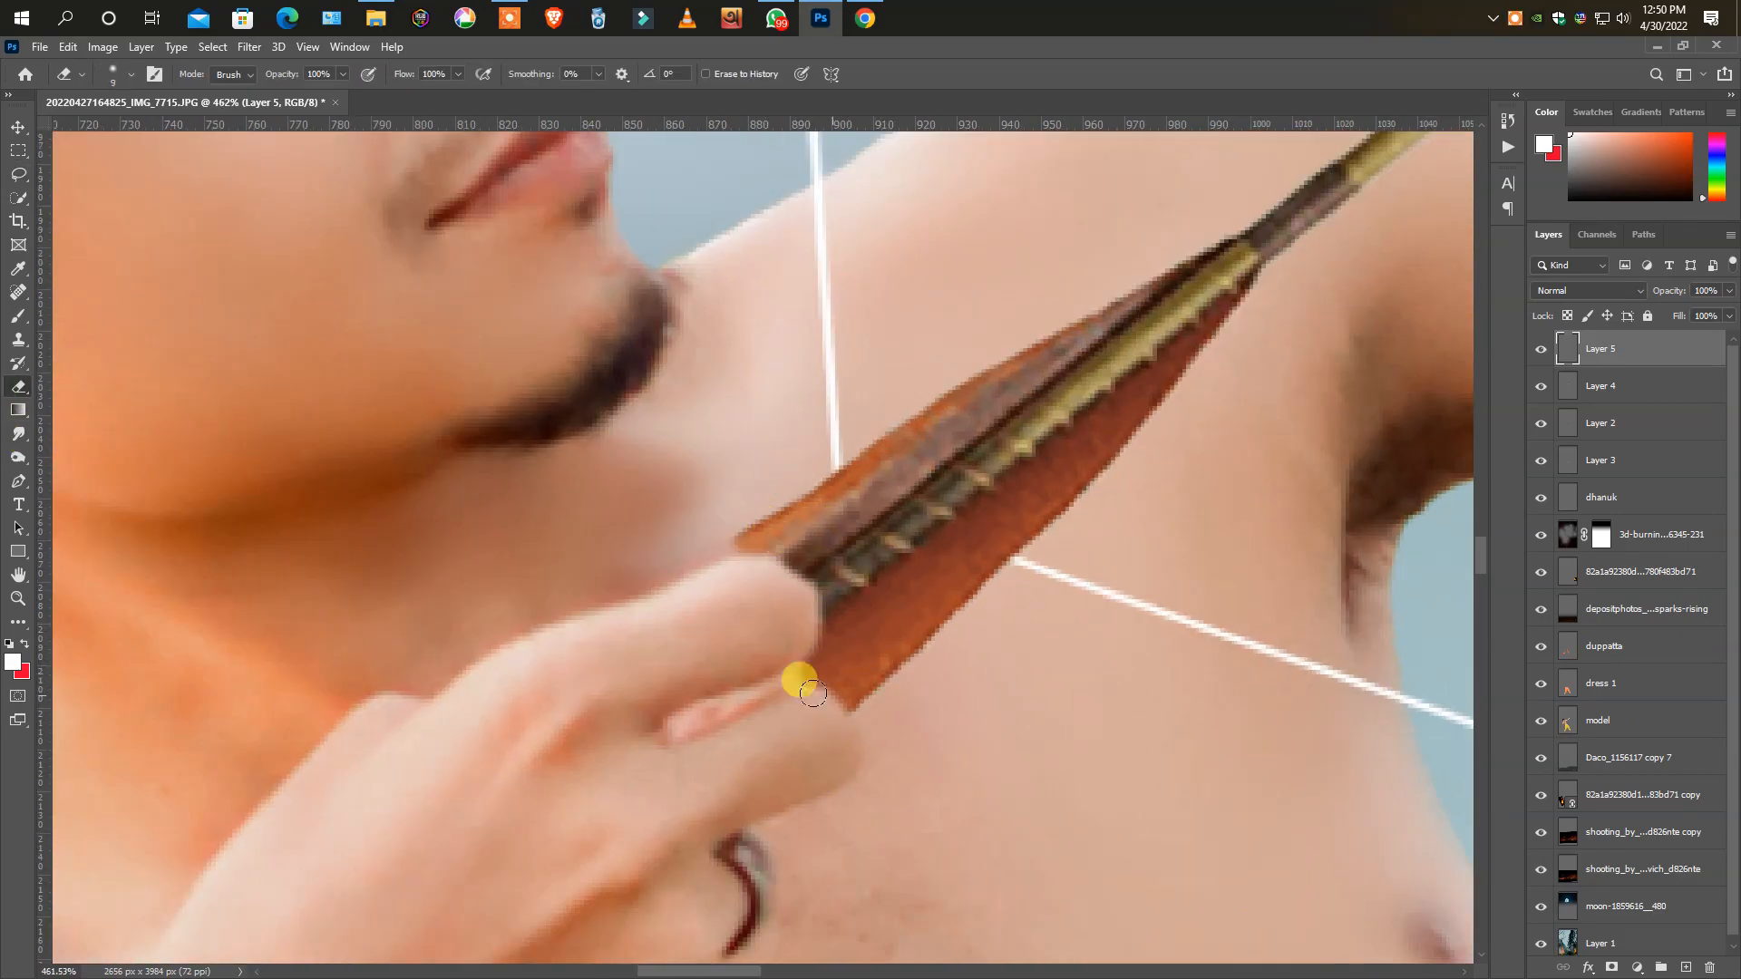
- Reposition the bowstring so it meets the man's drawing fingers at the arrow's tail
scroll(862, 655, down, 10)
click(18, 127)
scroll(848, 771, up, 4)
drag(872, 626, 880, 618)
click(893, 687)
scroll(753, 617, down, 5)
drag(745, 755, 760, 757)
key(Return)
- Touch up the bowstring on Layer 3 beside the drawing fingers, and select Layer 5
click(345, 653)
scroll(765, 716, up, 8)
click(961, 586)
scroll(835, 539, up, 2)
key(s)
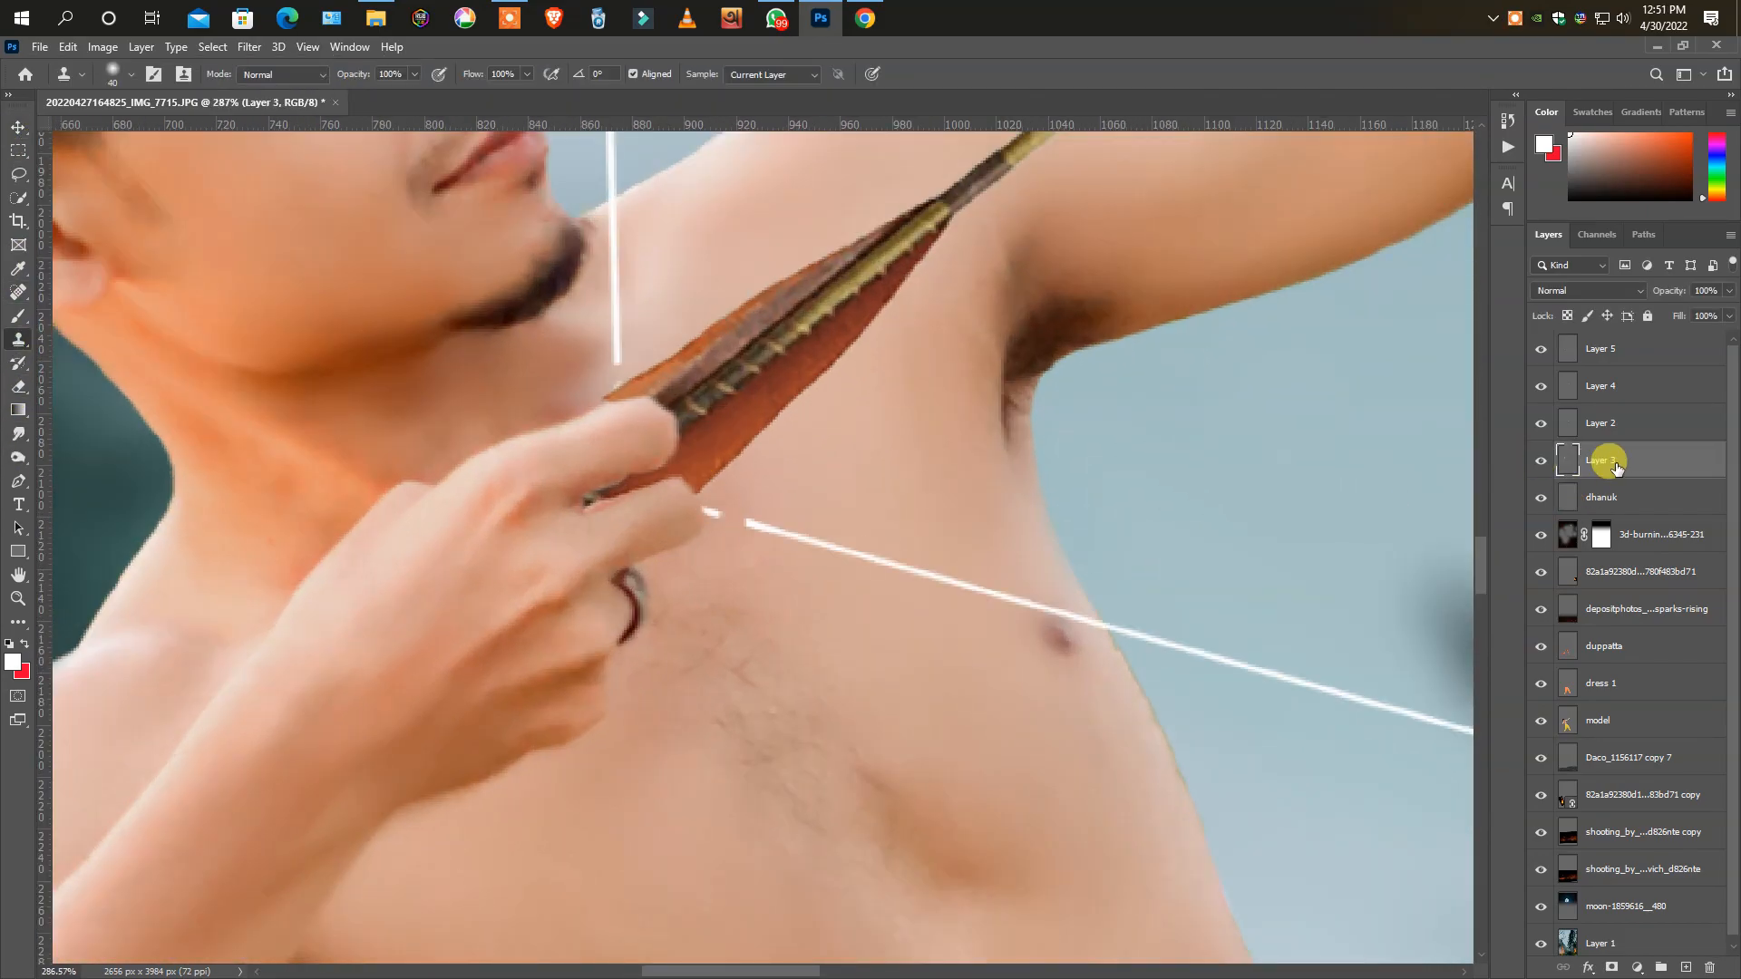
key(e)
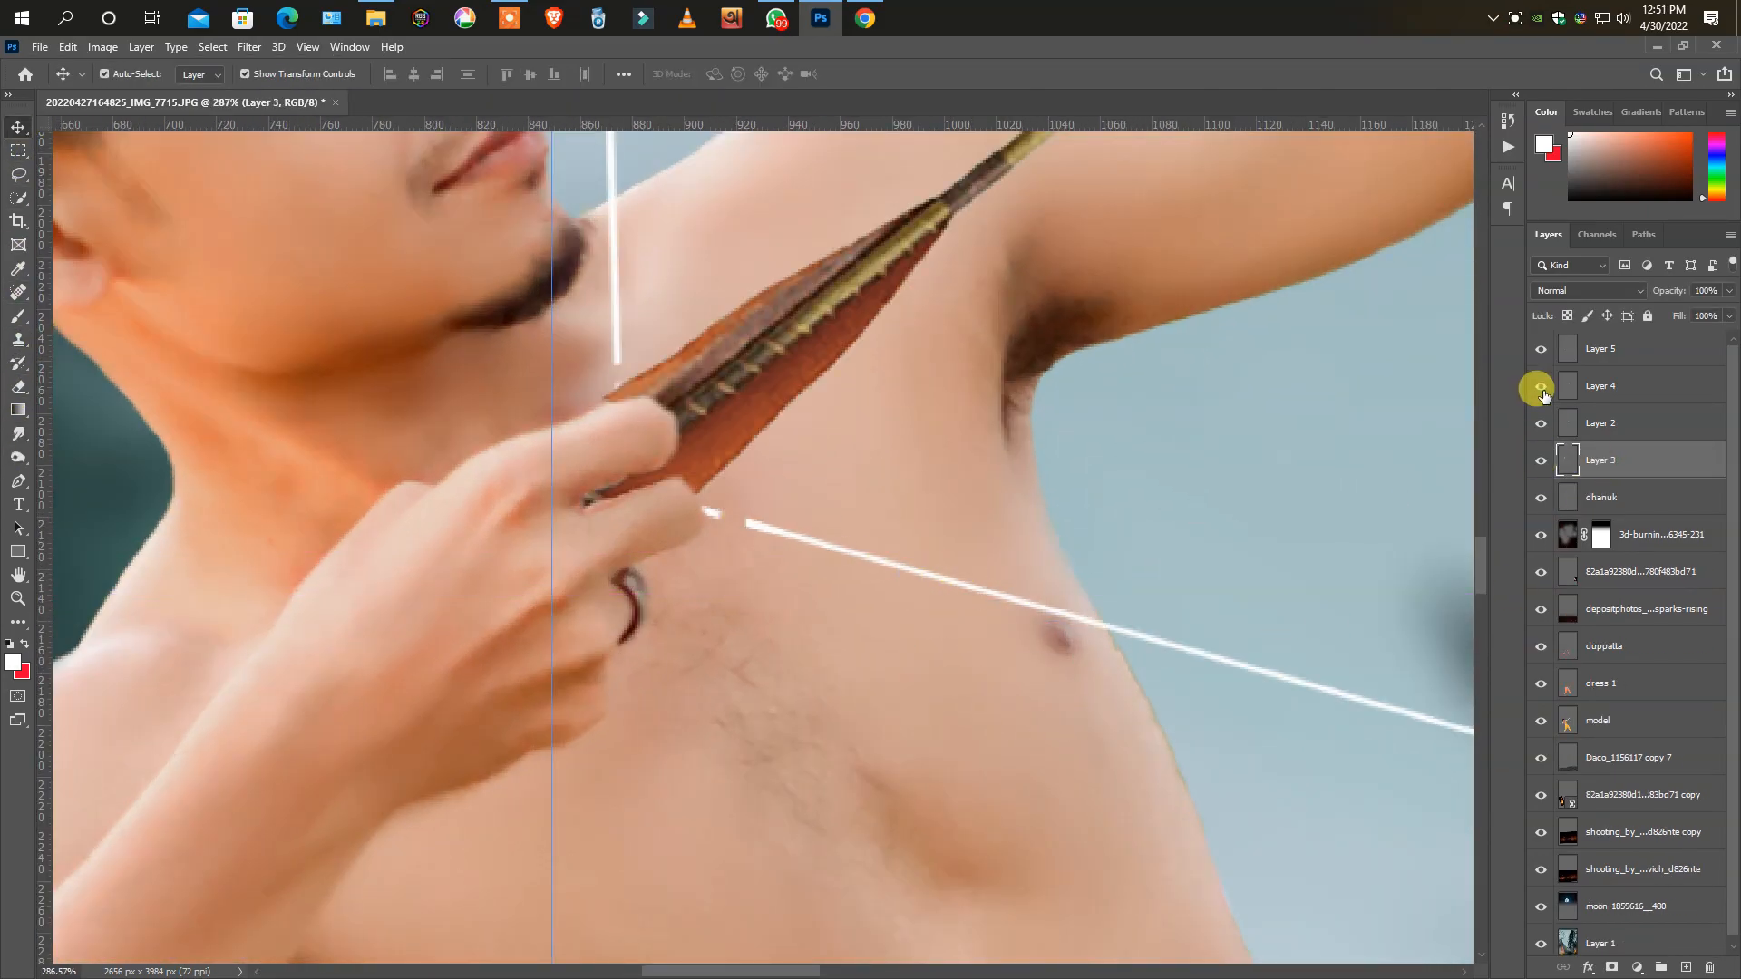
click(1599, 348)
scroll(623, 565, down, 10)
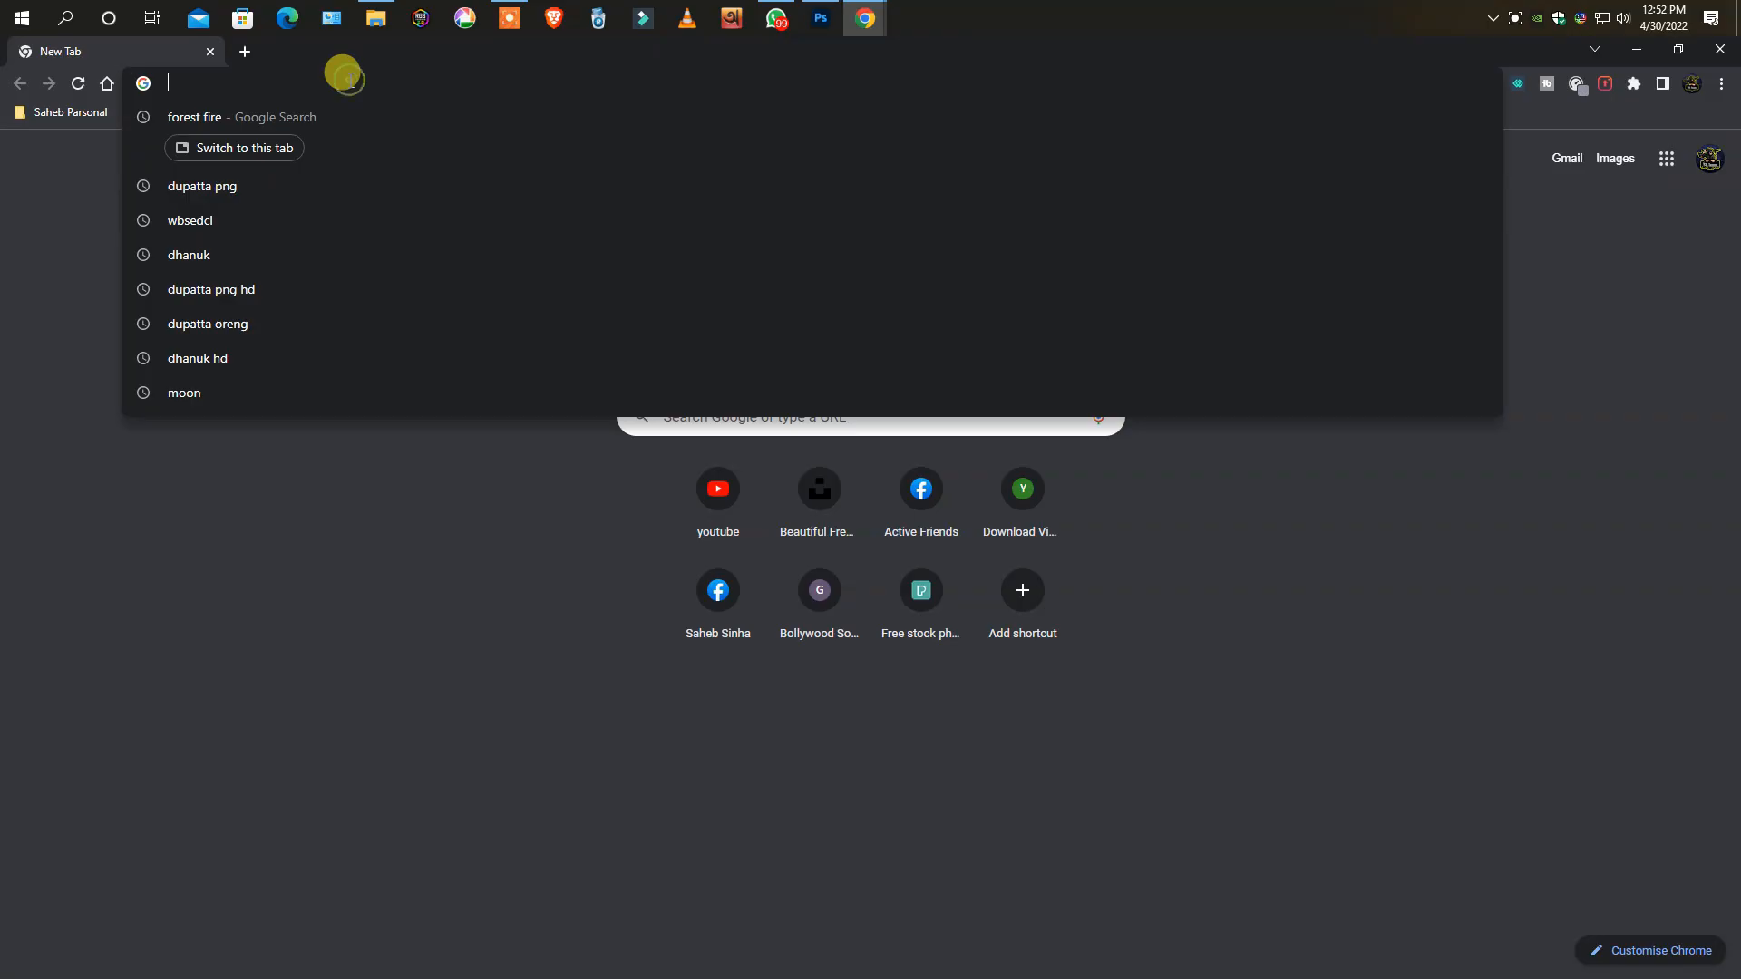
- Switch to Chrome and search Google Images for "fire arrow"
text(fire ae)
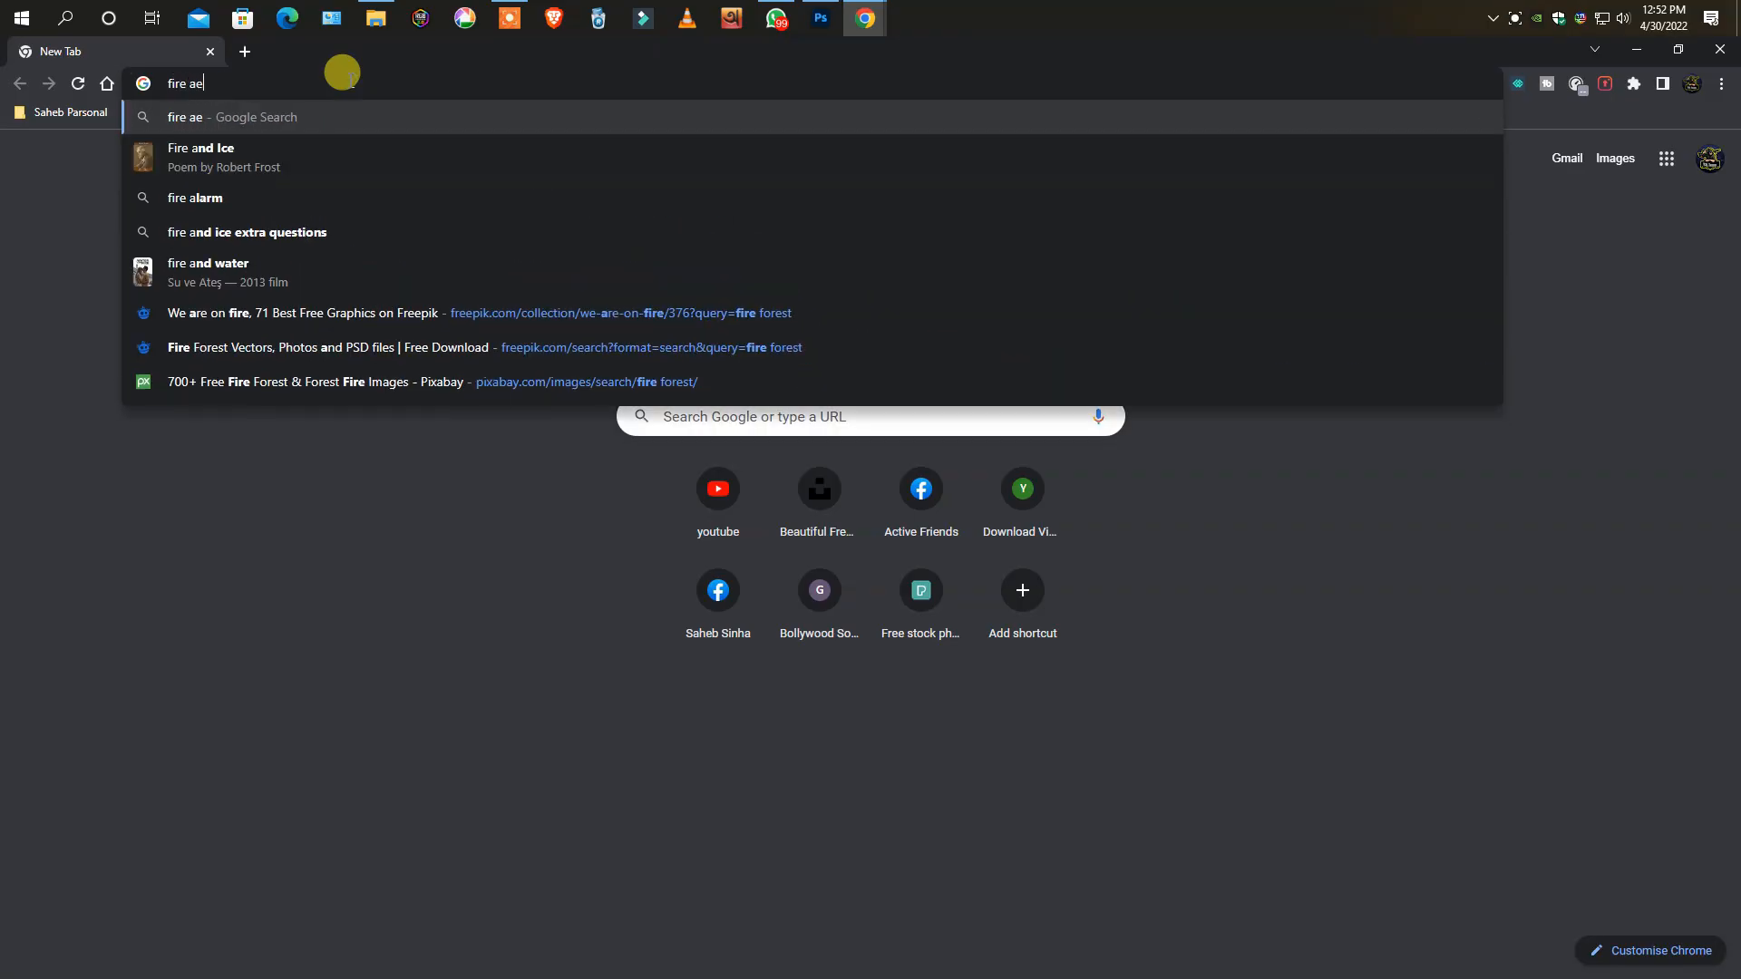
key(BackSpace)
text(rrow)
key(Return)
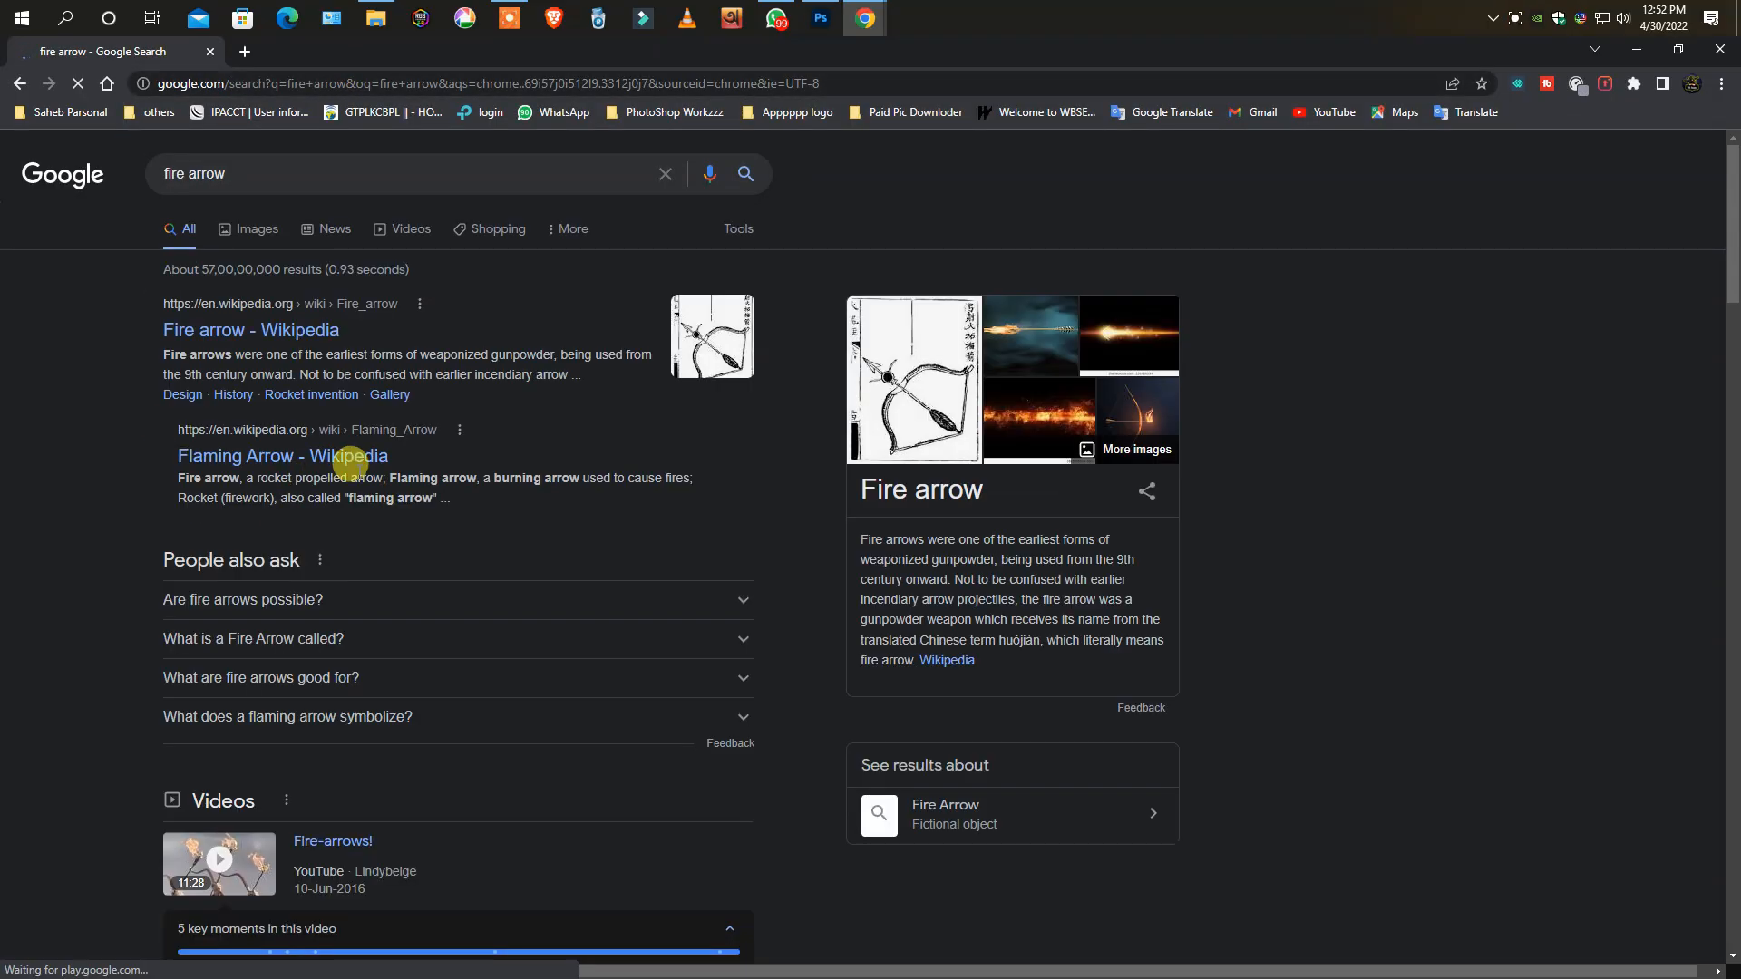
click(227, 228)
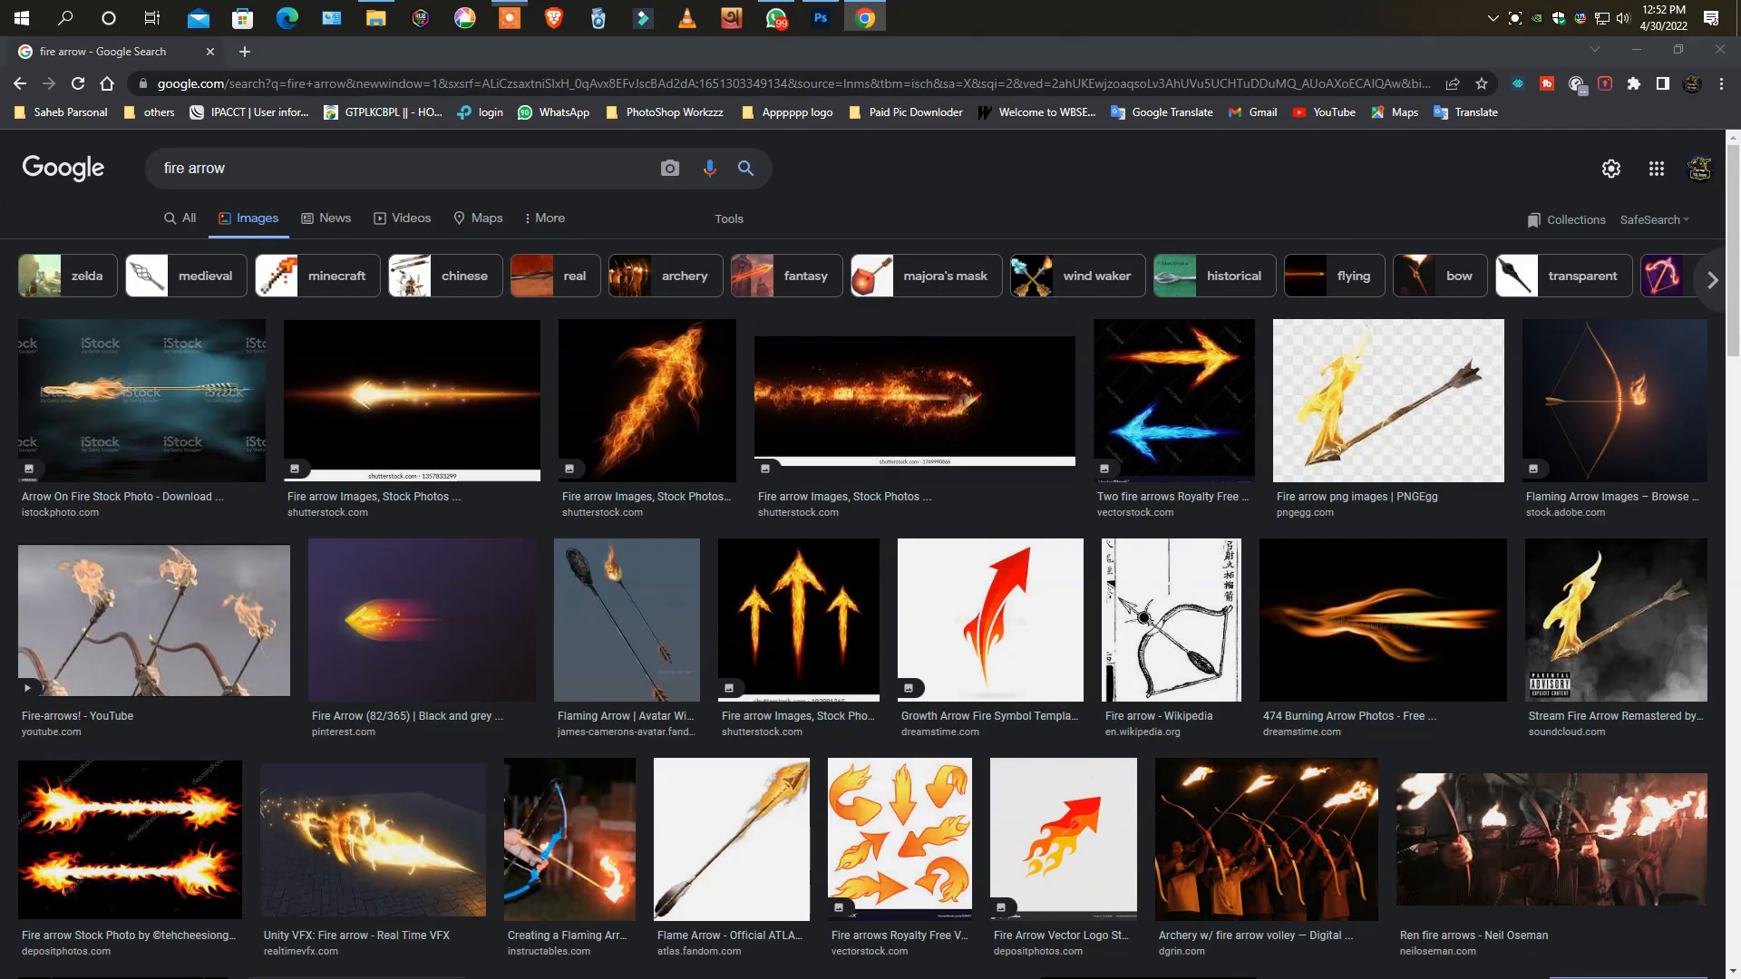
- Search Google Images for "fire arrow png" and look through the results for a usable burning arrow
click(296, 166)
text(png)
key(Return)
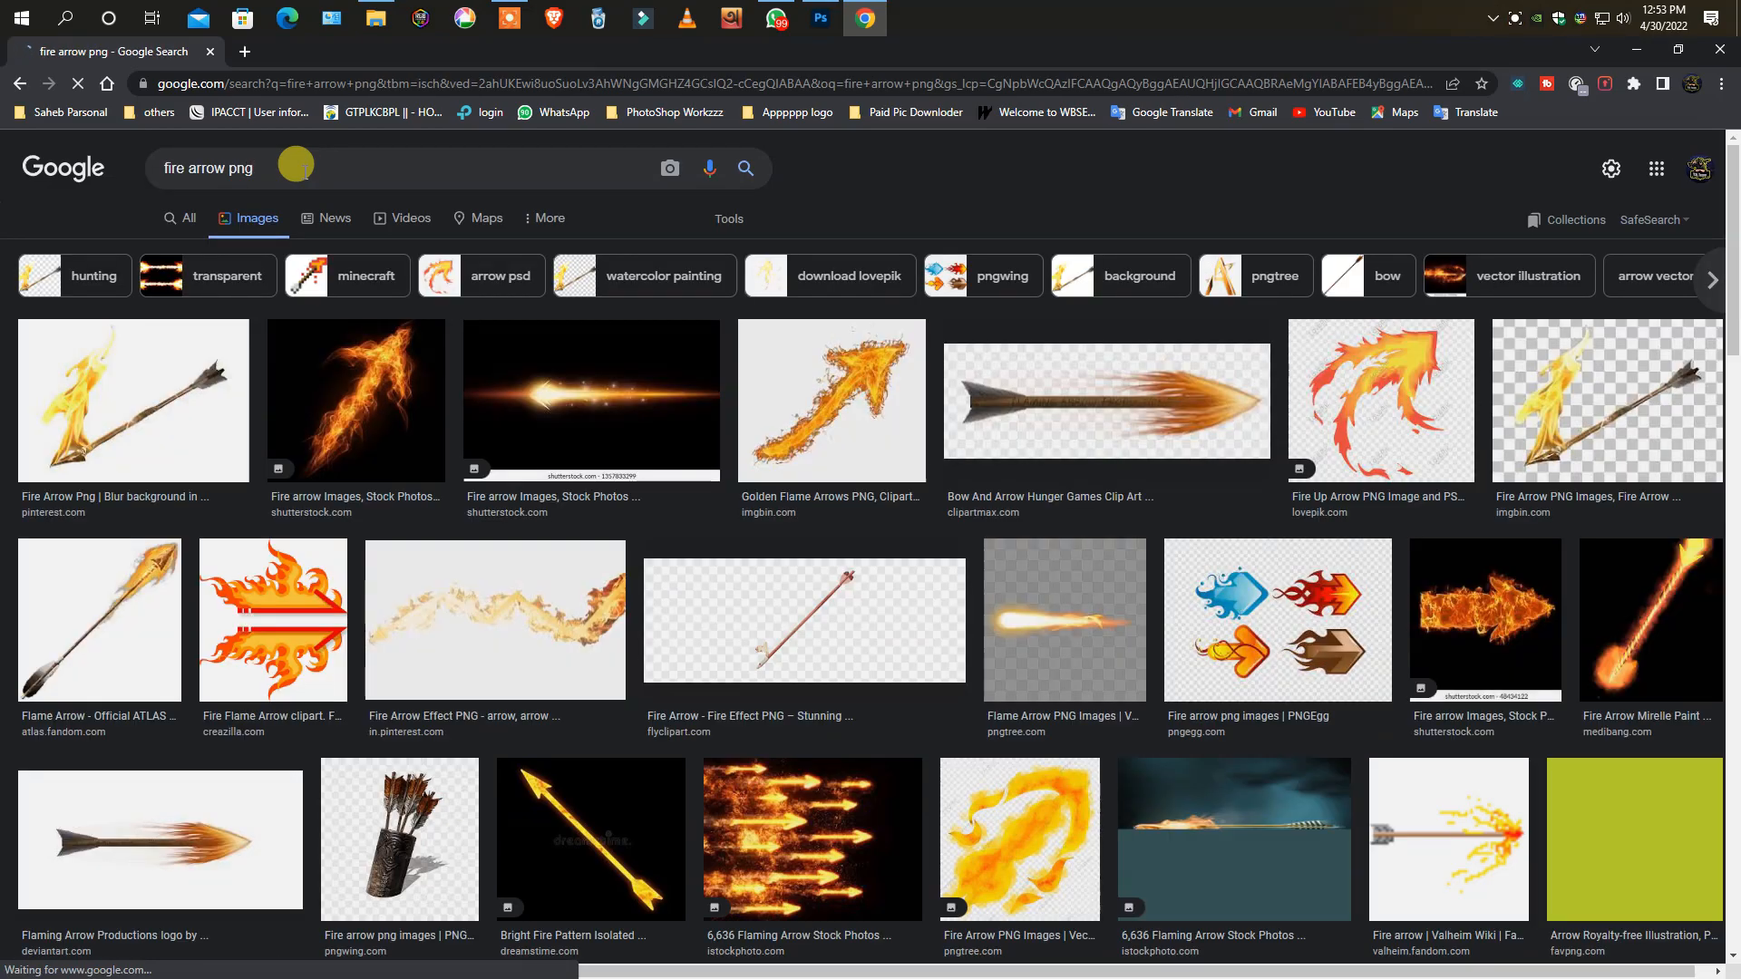
scroll(711, 560, down, 5)
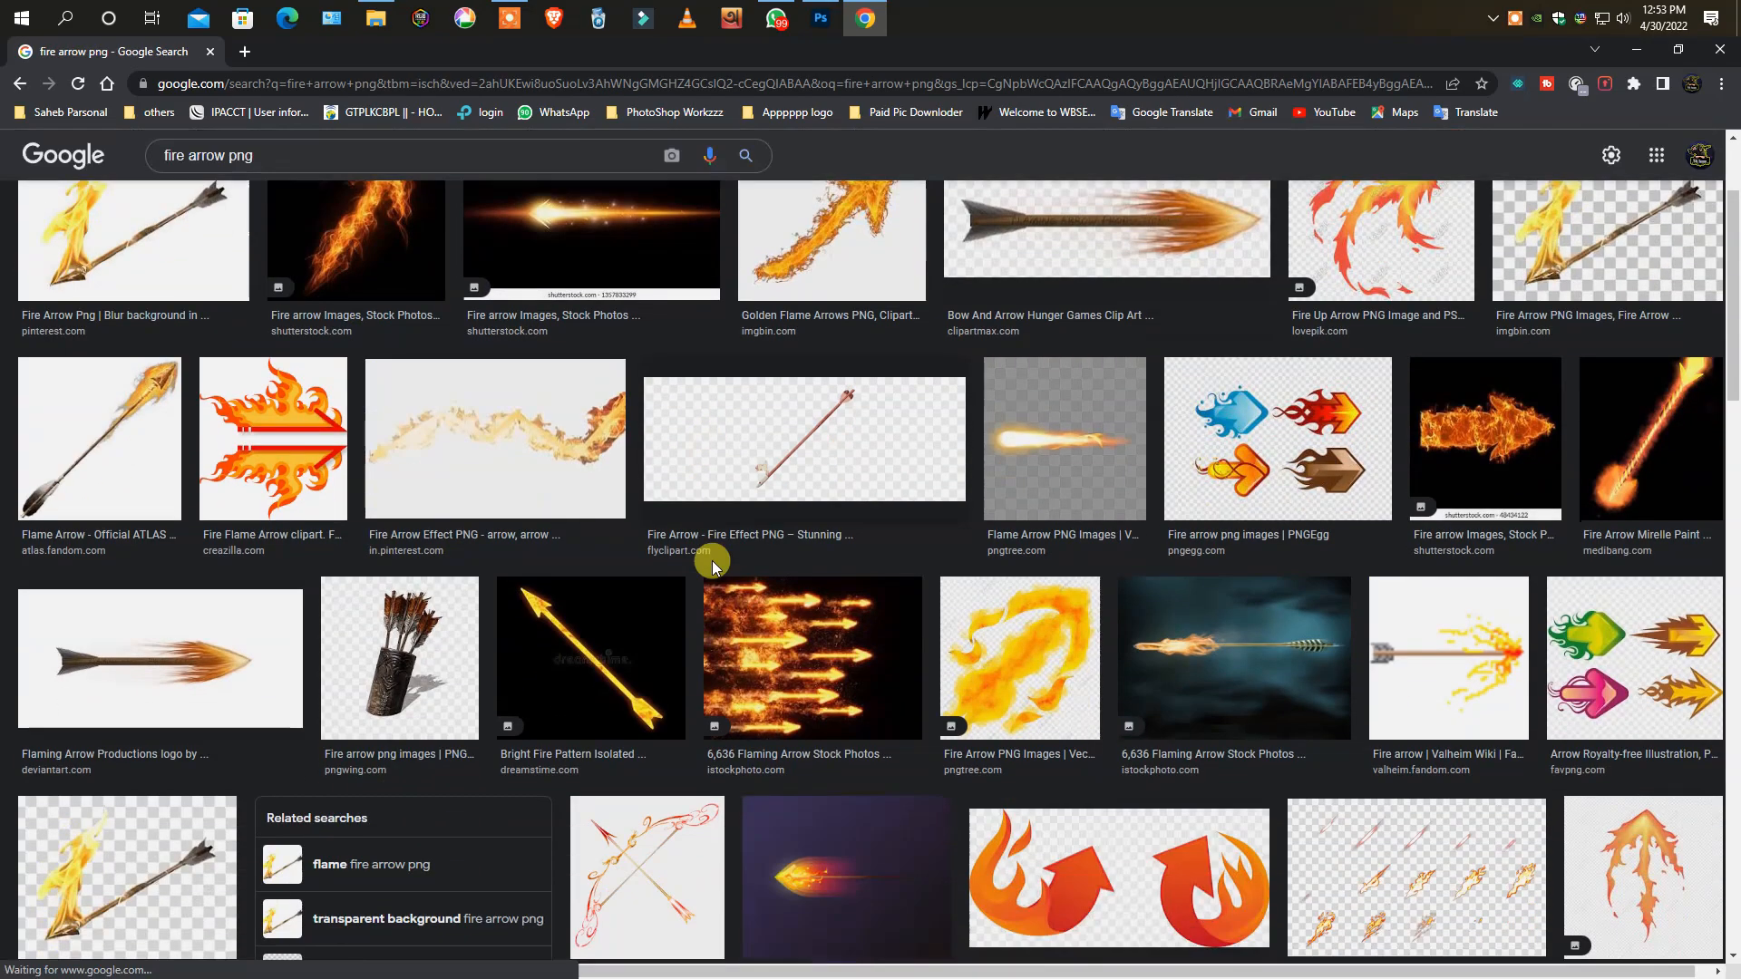
scroll(697, 564, down, 4)
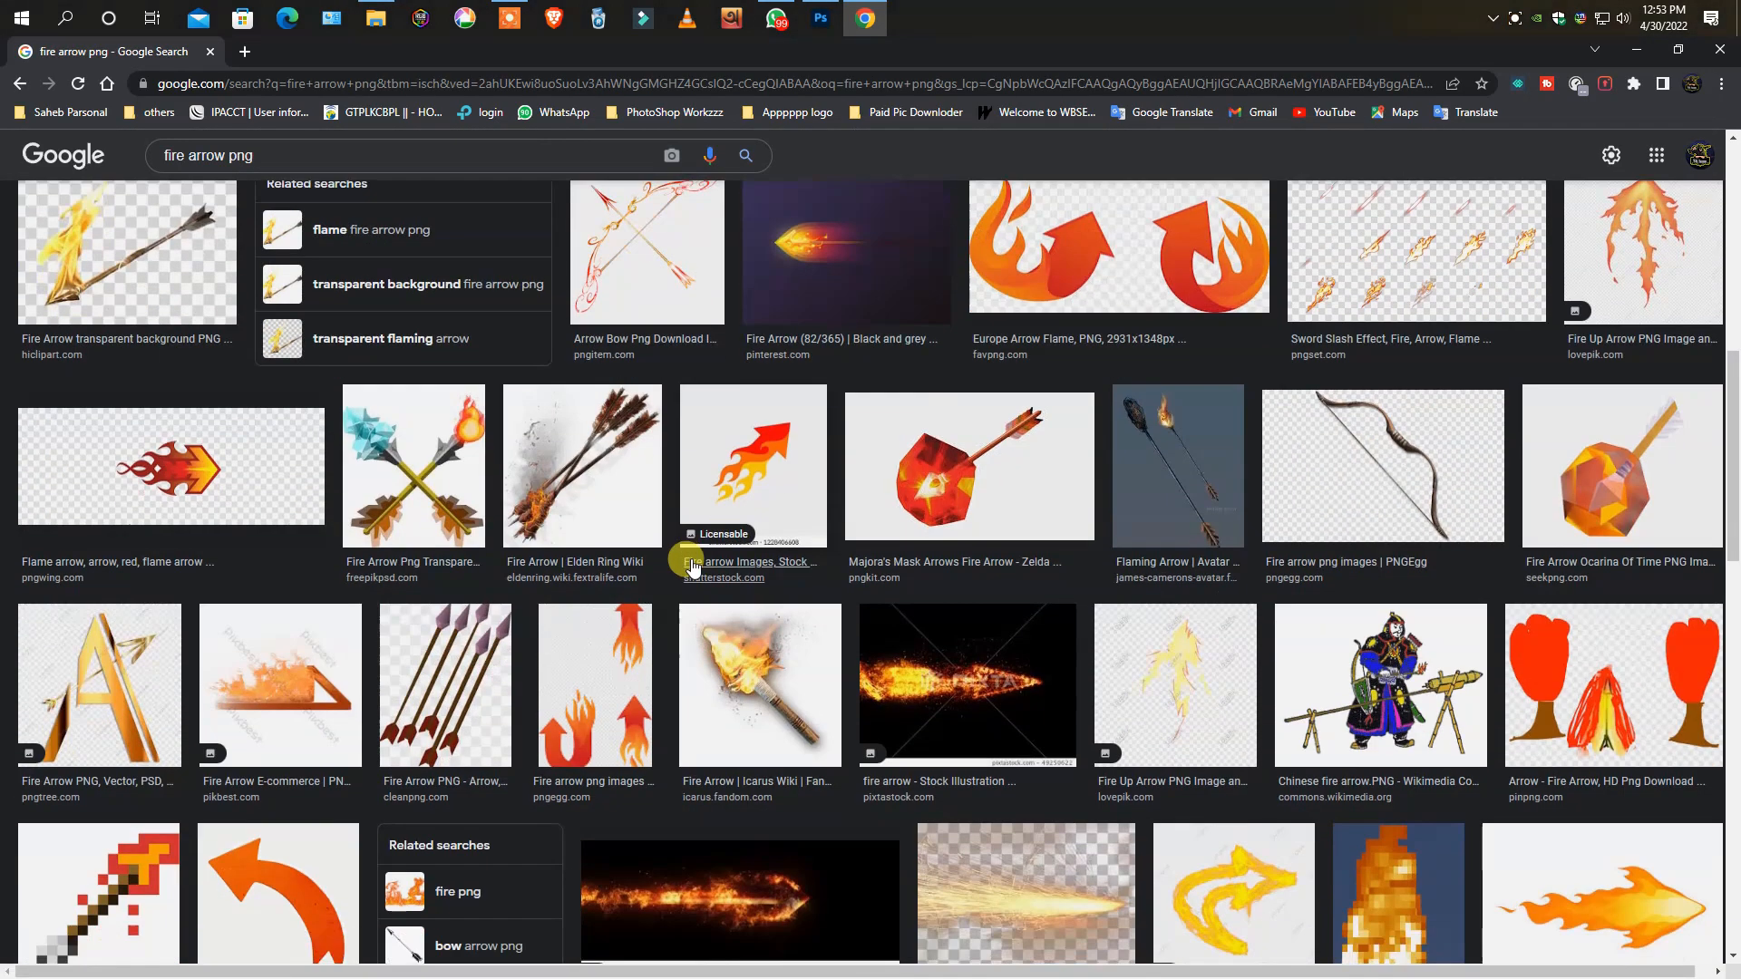
scroll(691, 567, down, 3)
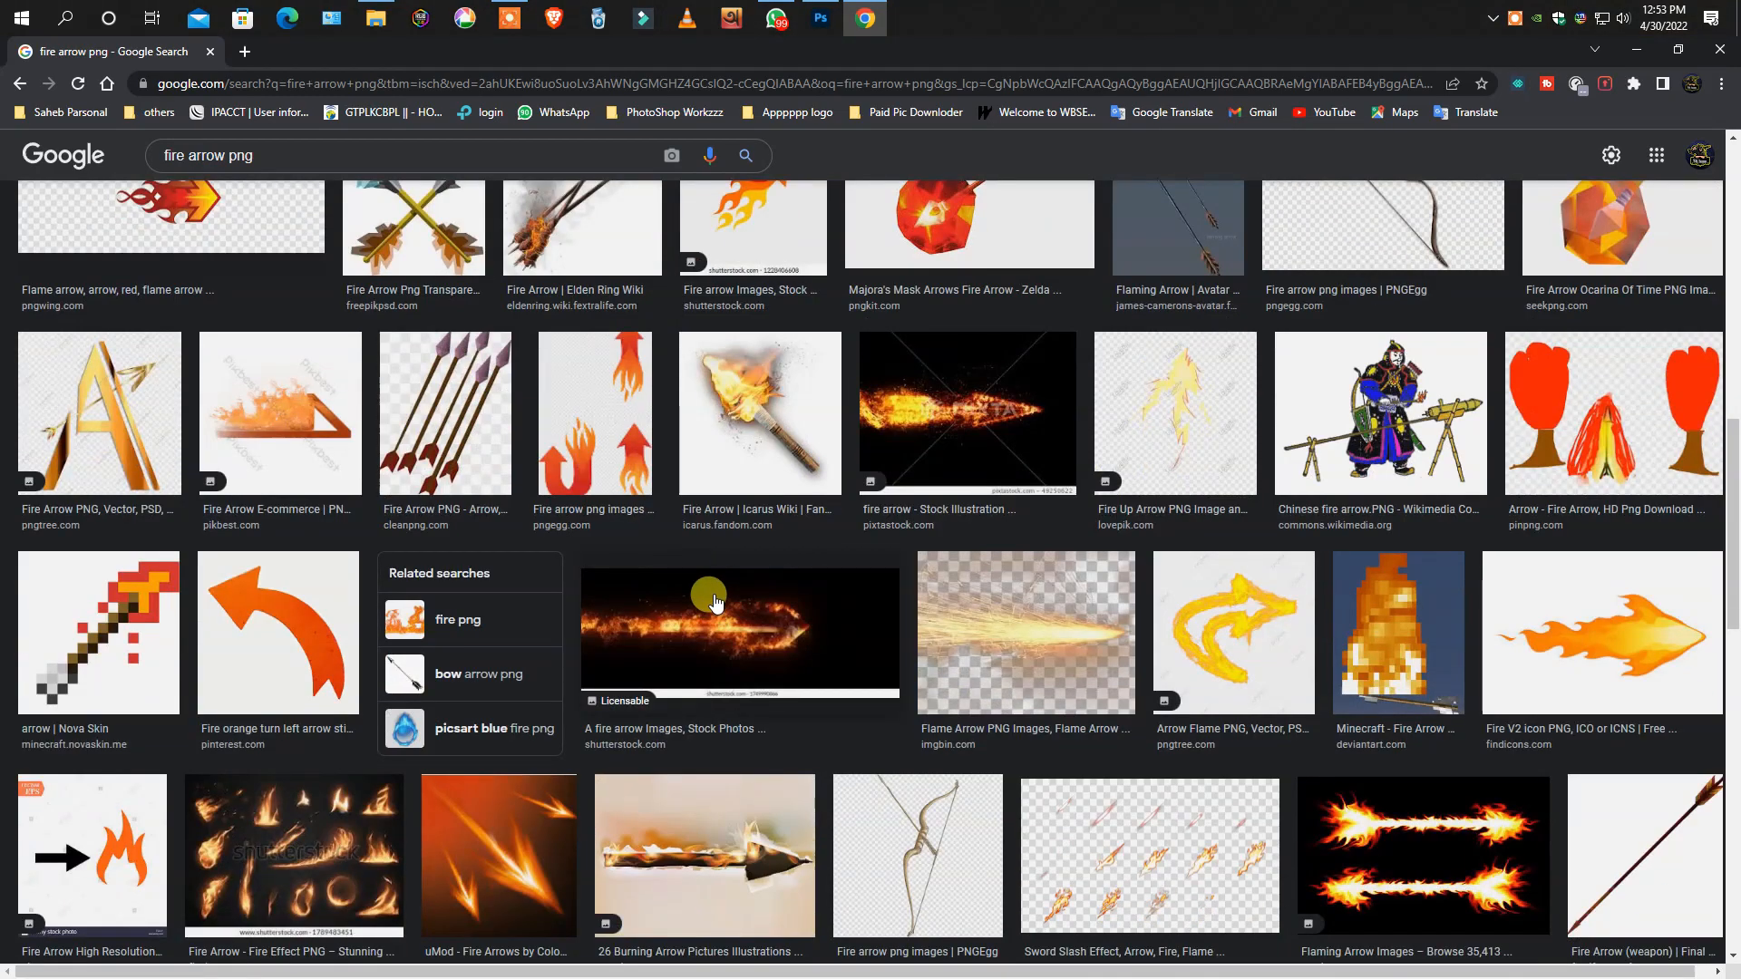
scroll(716, 609, down, 20)
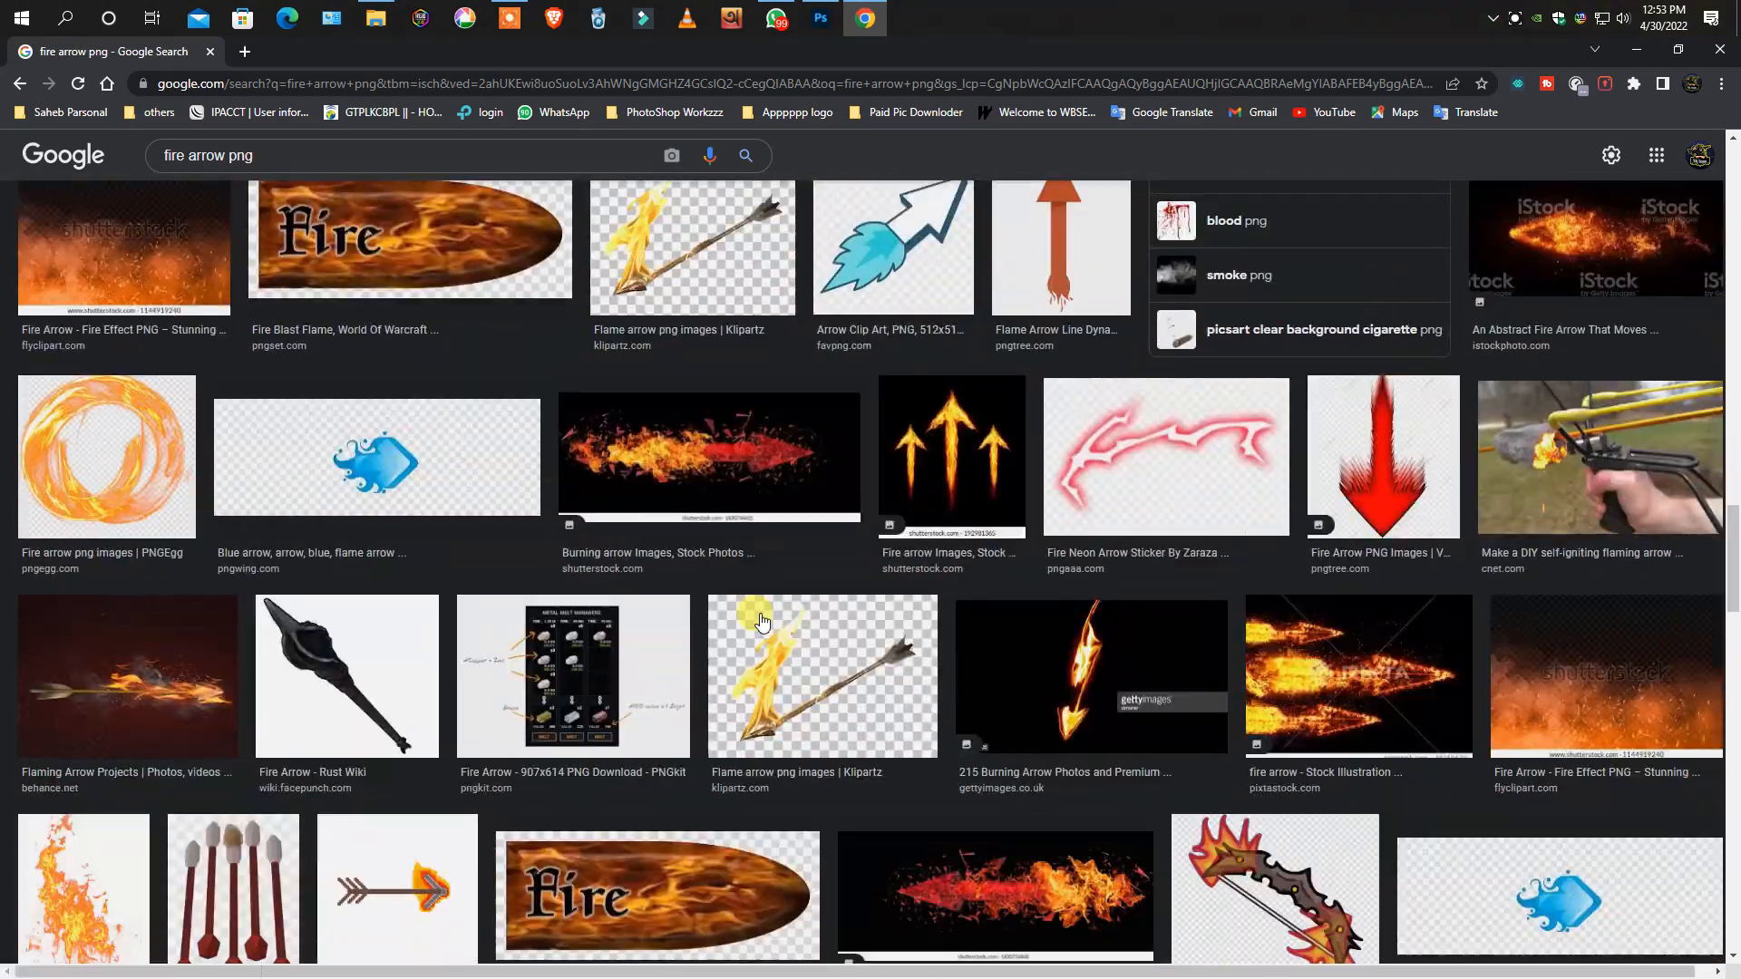
scroll(751, 617, down, 5)
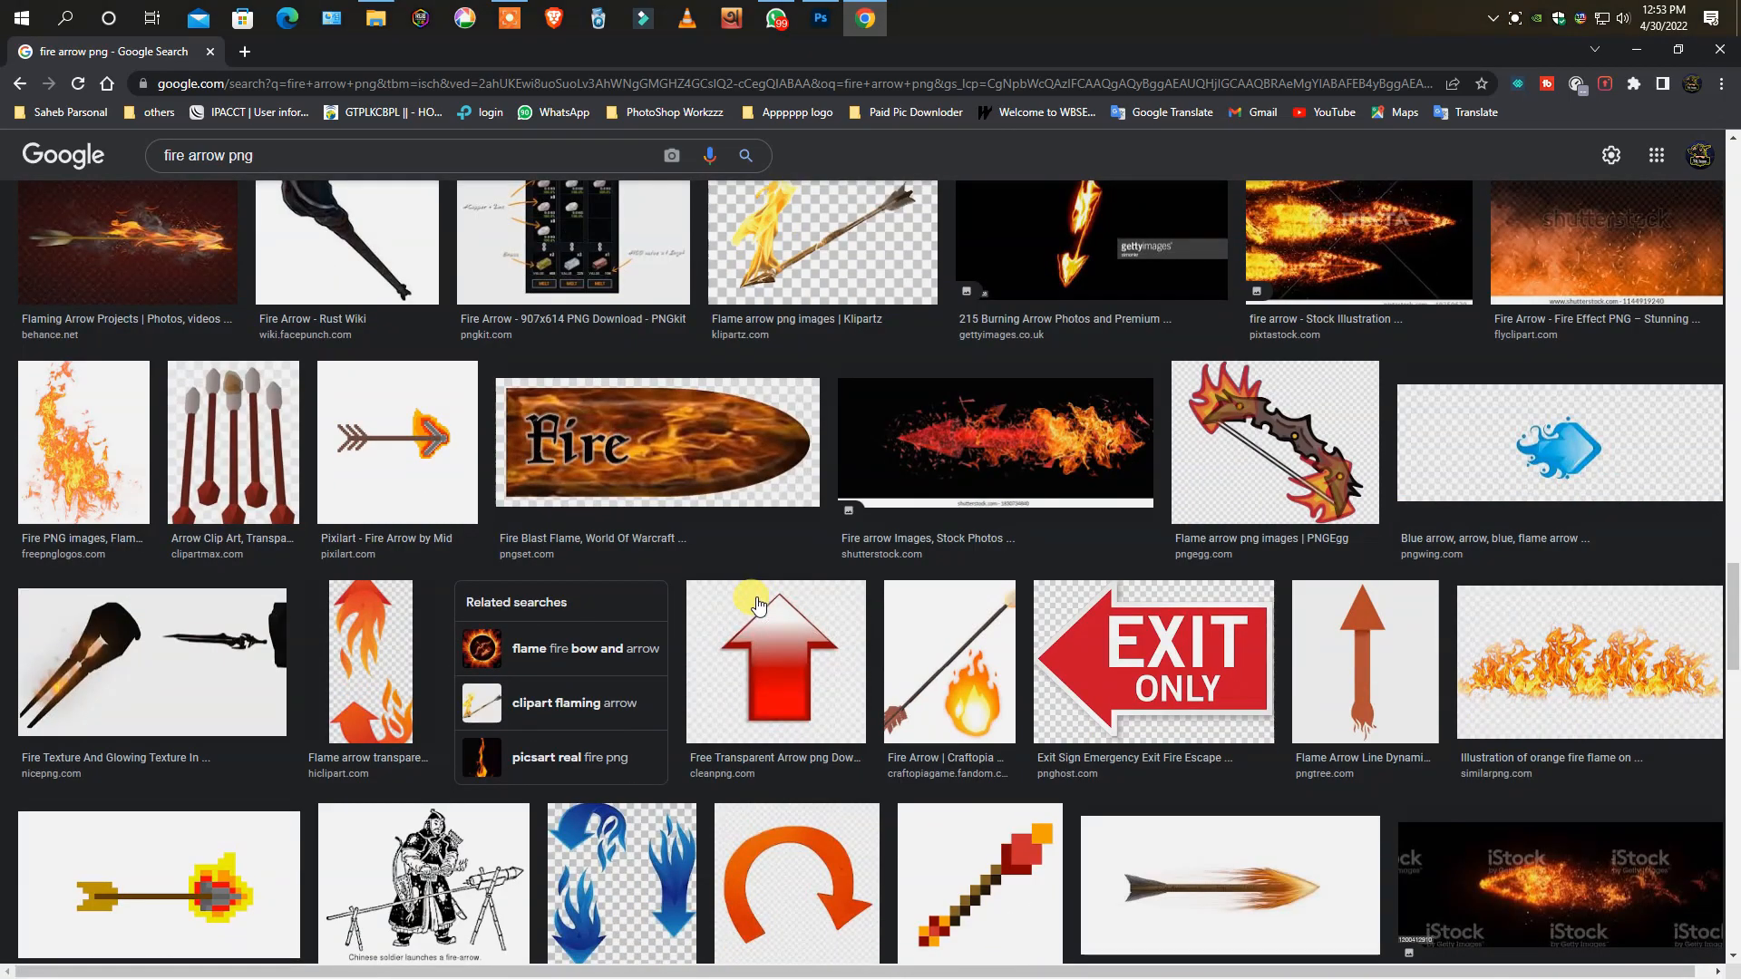
scroll(754, 595, up, 20)
- Return the image search to "fire arrow" without the png term
click(261, 156)
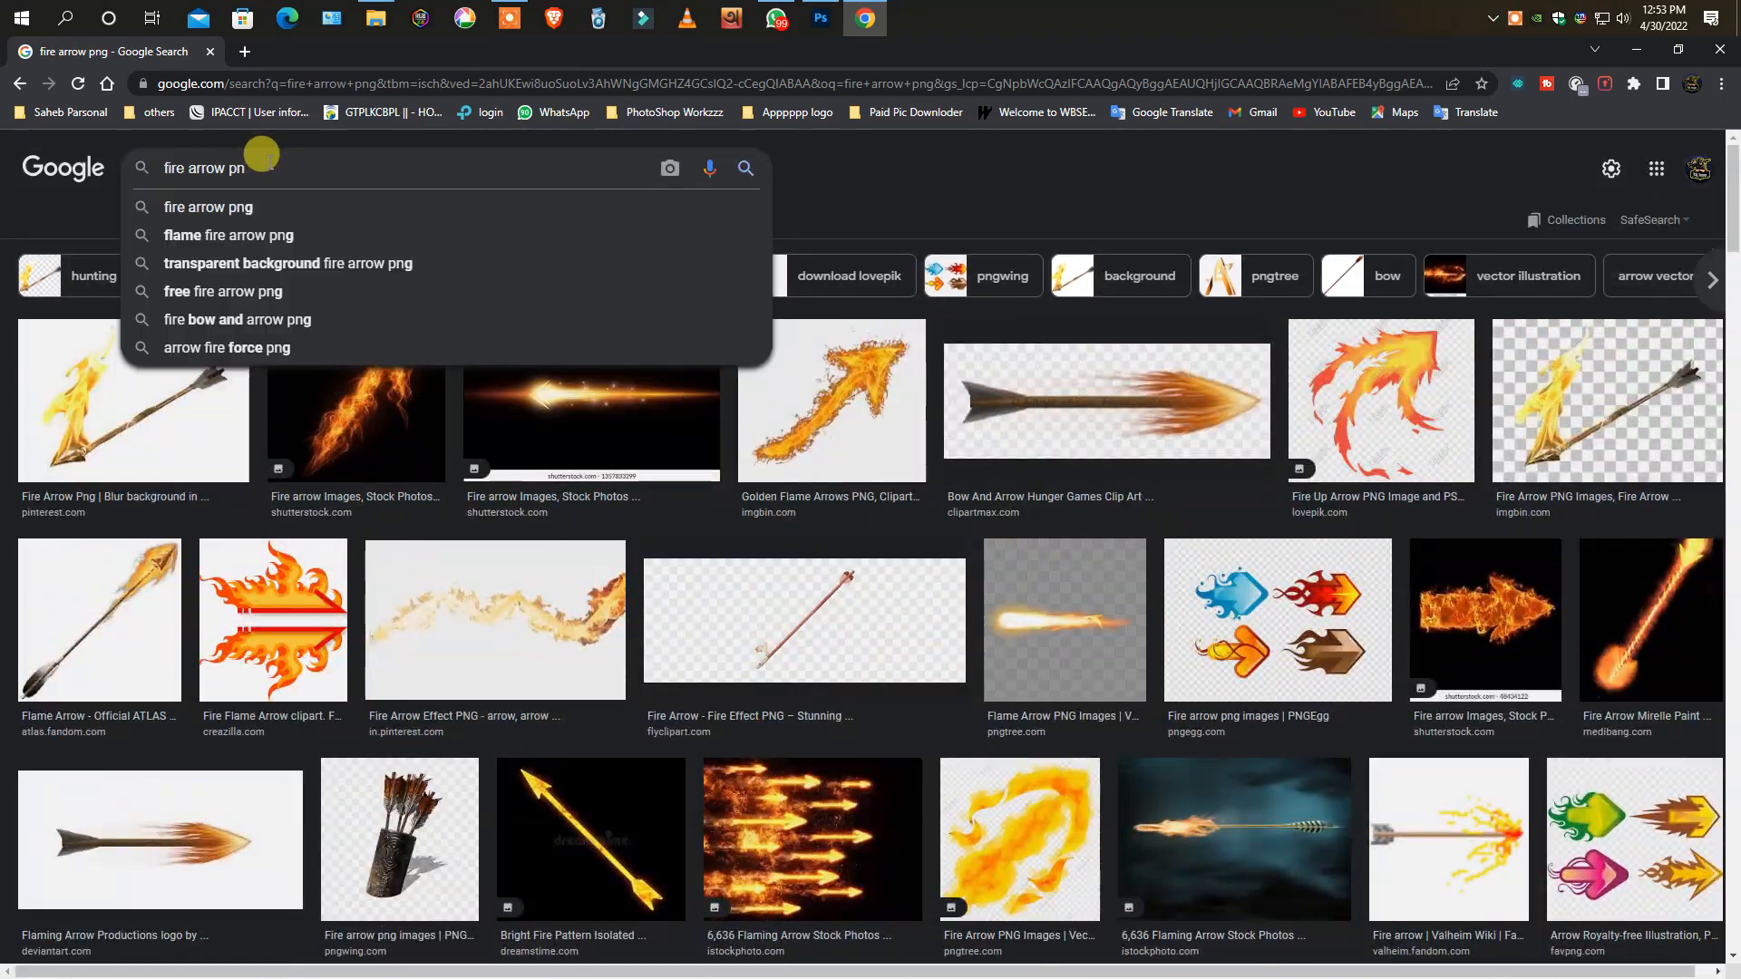
key(BackSpace)
key(BackSpace)
key(BackSpace)
key(BackSpace)
click(227, 205)
click(291, 163)
key(BackSpace)
key(BackSpace)
key(BackSpace)
key(BackSpace)
key(Return)
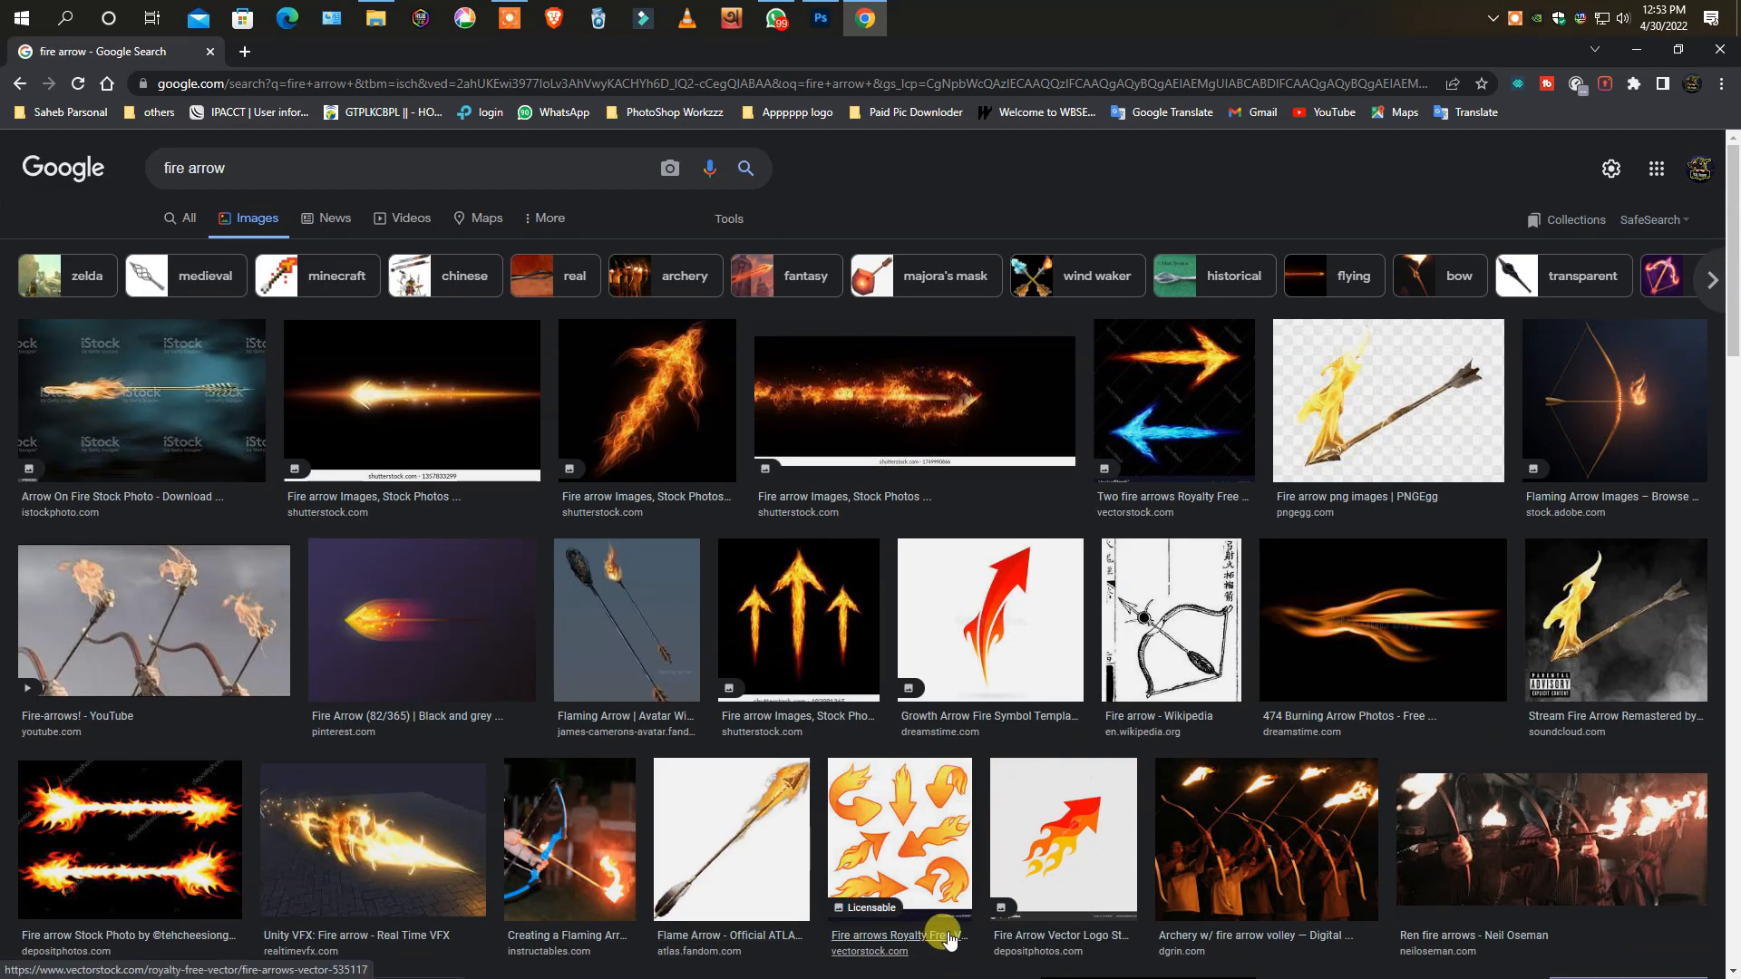
- Browse related images from the flaming bow result and save the Shutterstock burning arrow on black to the RRR POSTER folder
click(1613, 390)
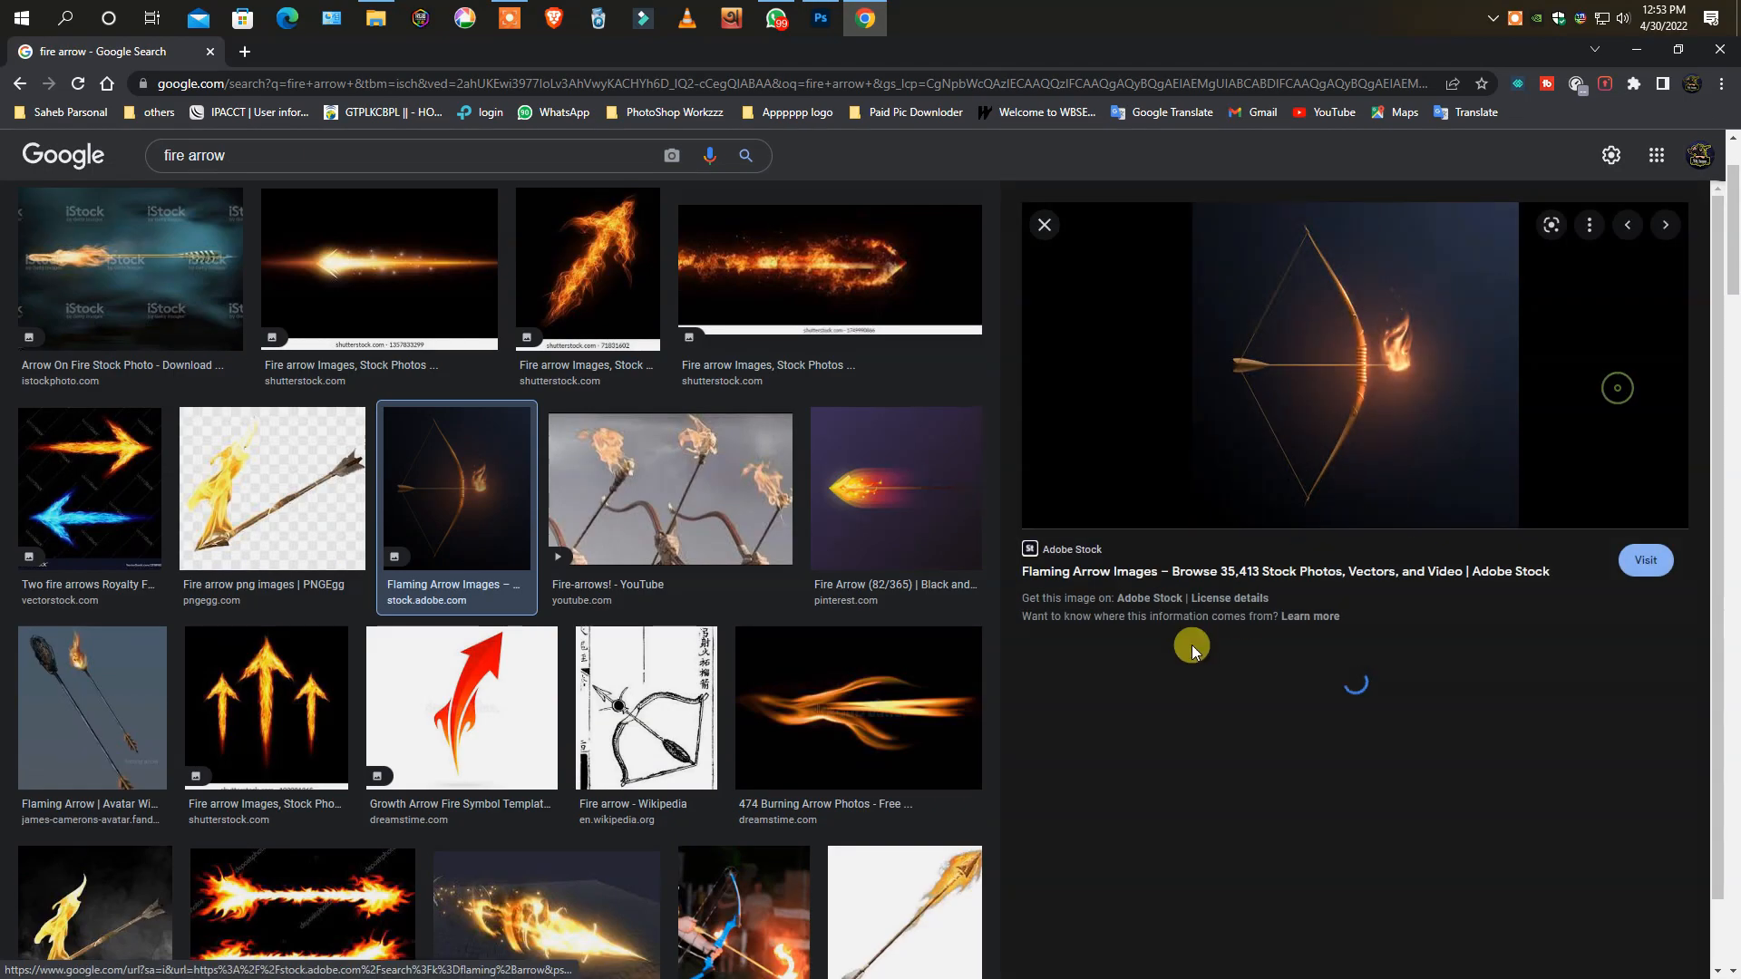
scroll(1451, 726, down, 5)
click(1482, 790)
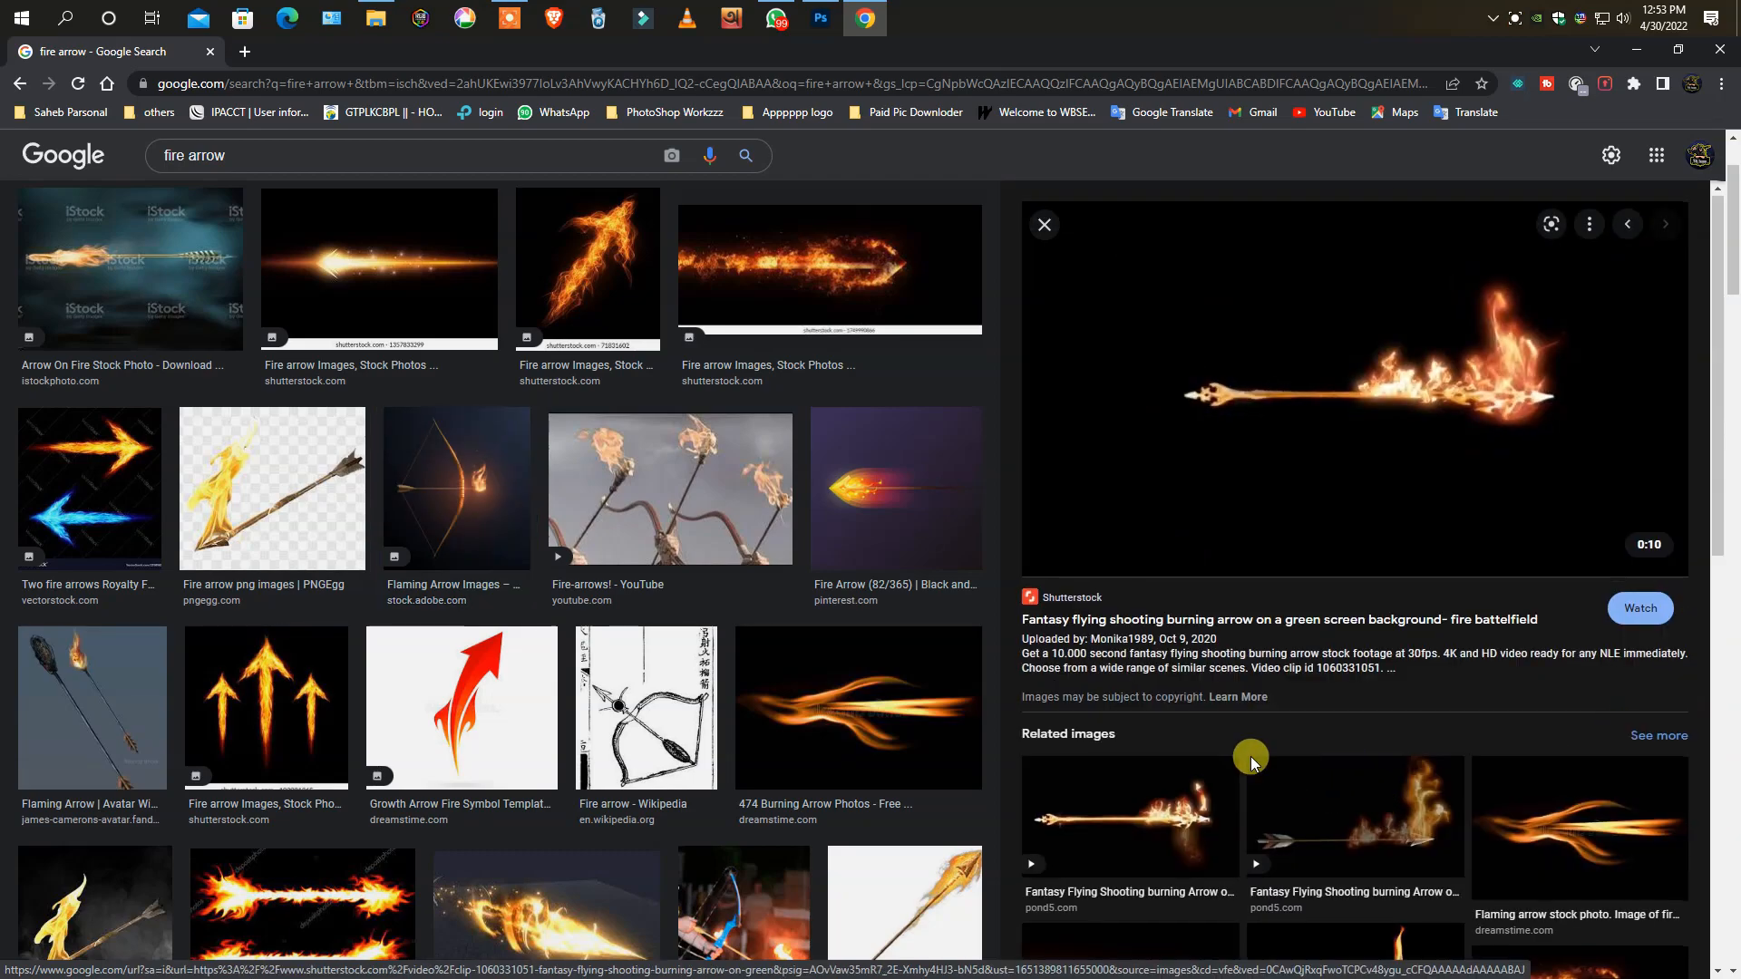
scroll(1242, 762, down, 5)
scroll(1342, 743, down, 3)
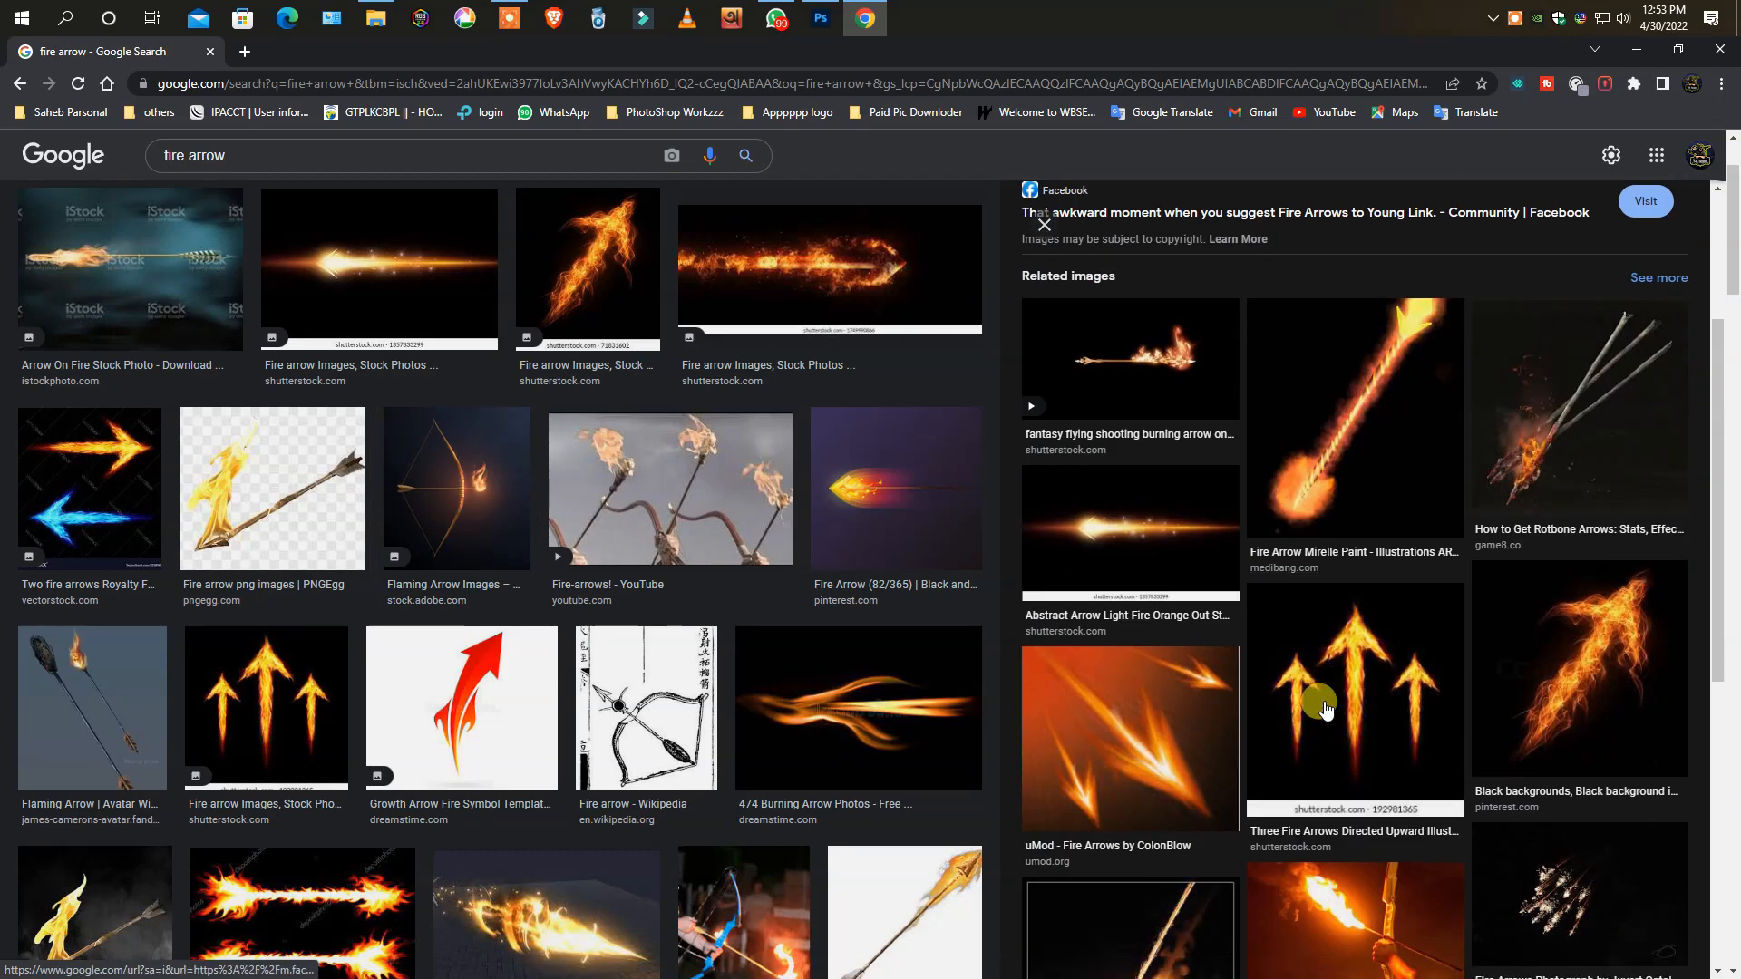
click(1170, 373)
right_click(1351, 340)
click(1415, 539)
click(410, 629)
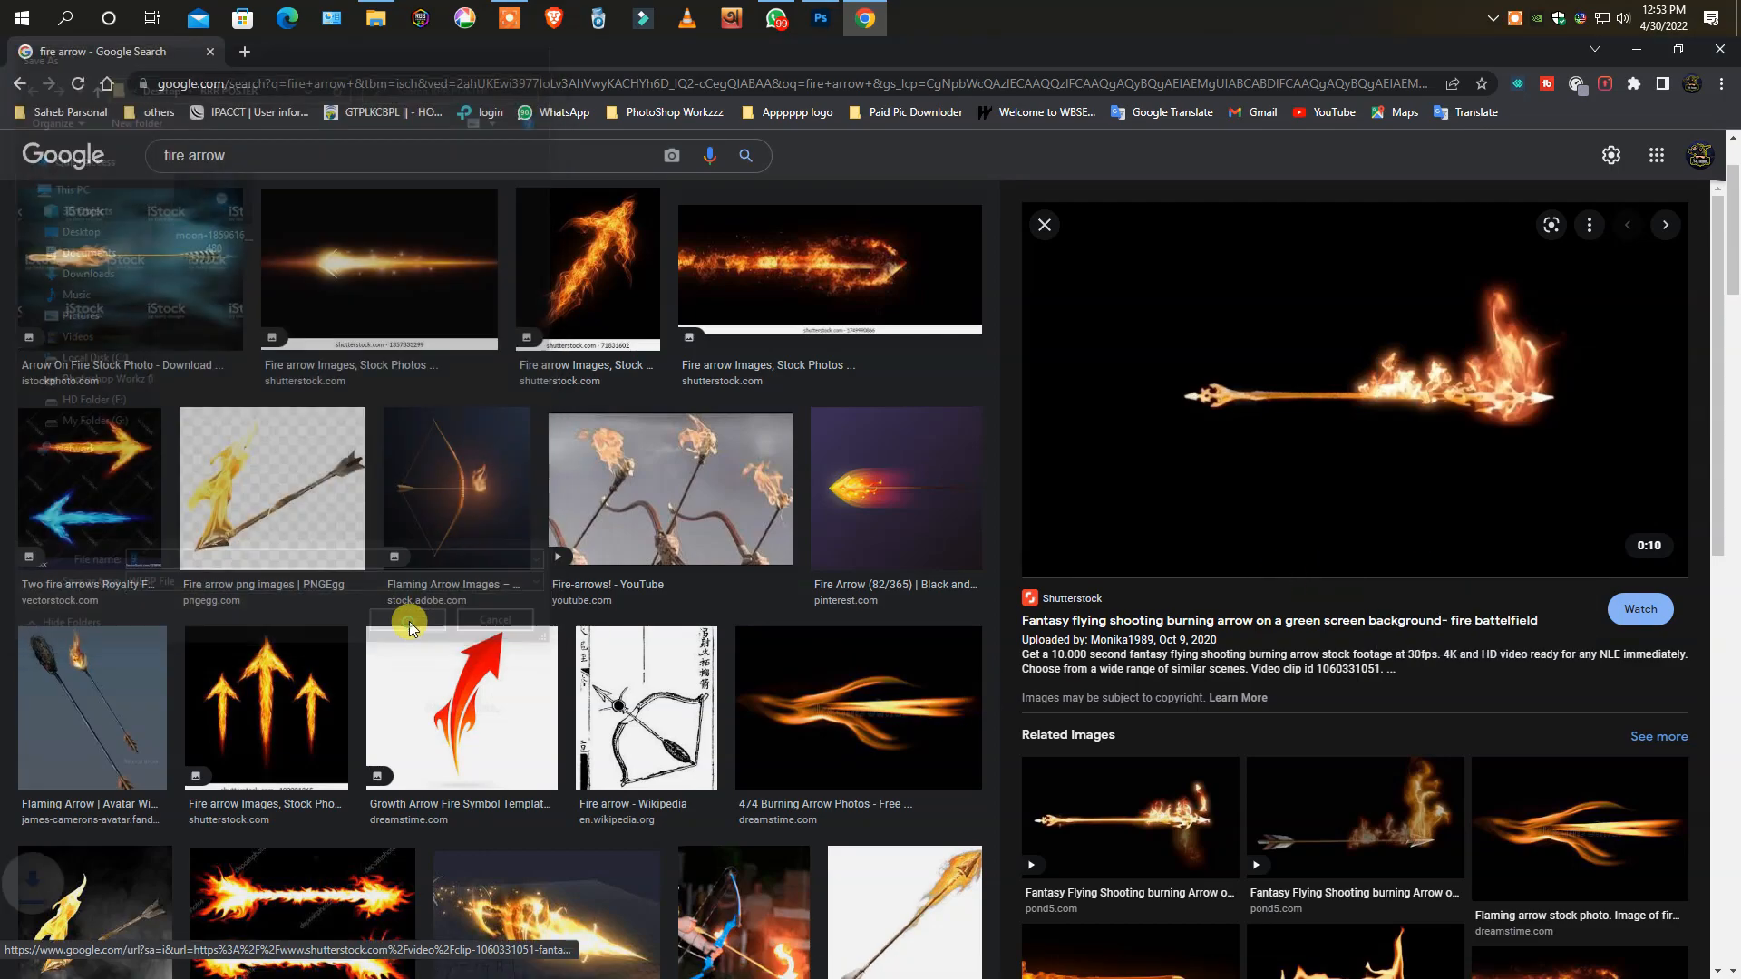
- Return to the RRR POSTER folder and open the saved burning arrow image 9 in Paint
click(1637, 47)
click(1657, 46)
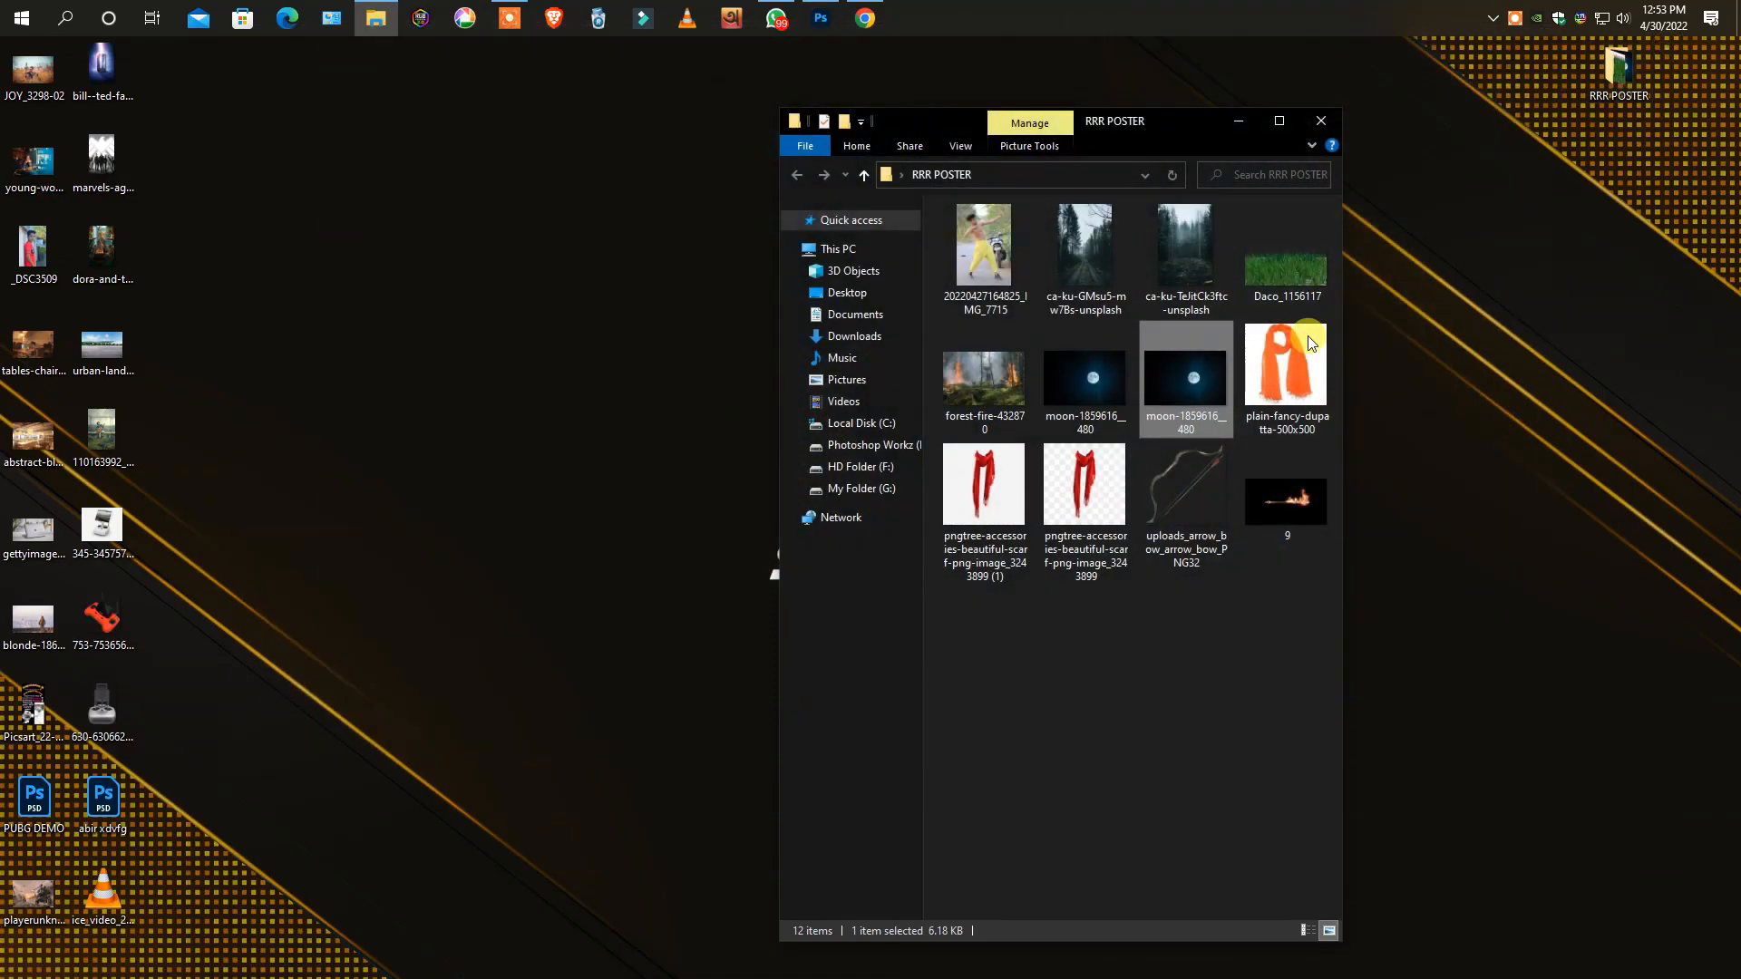
click(871, 443)
key(alt+Left)
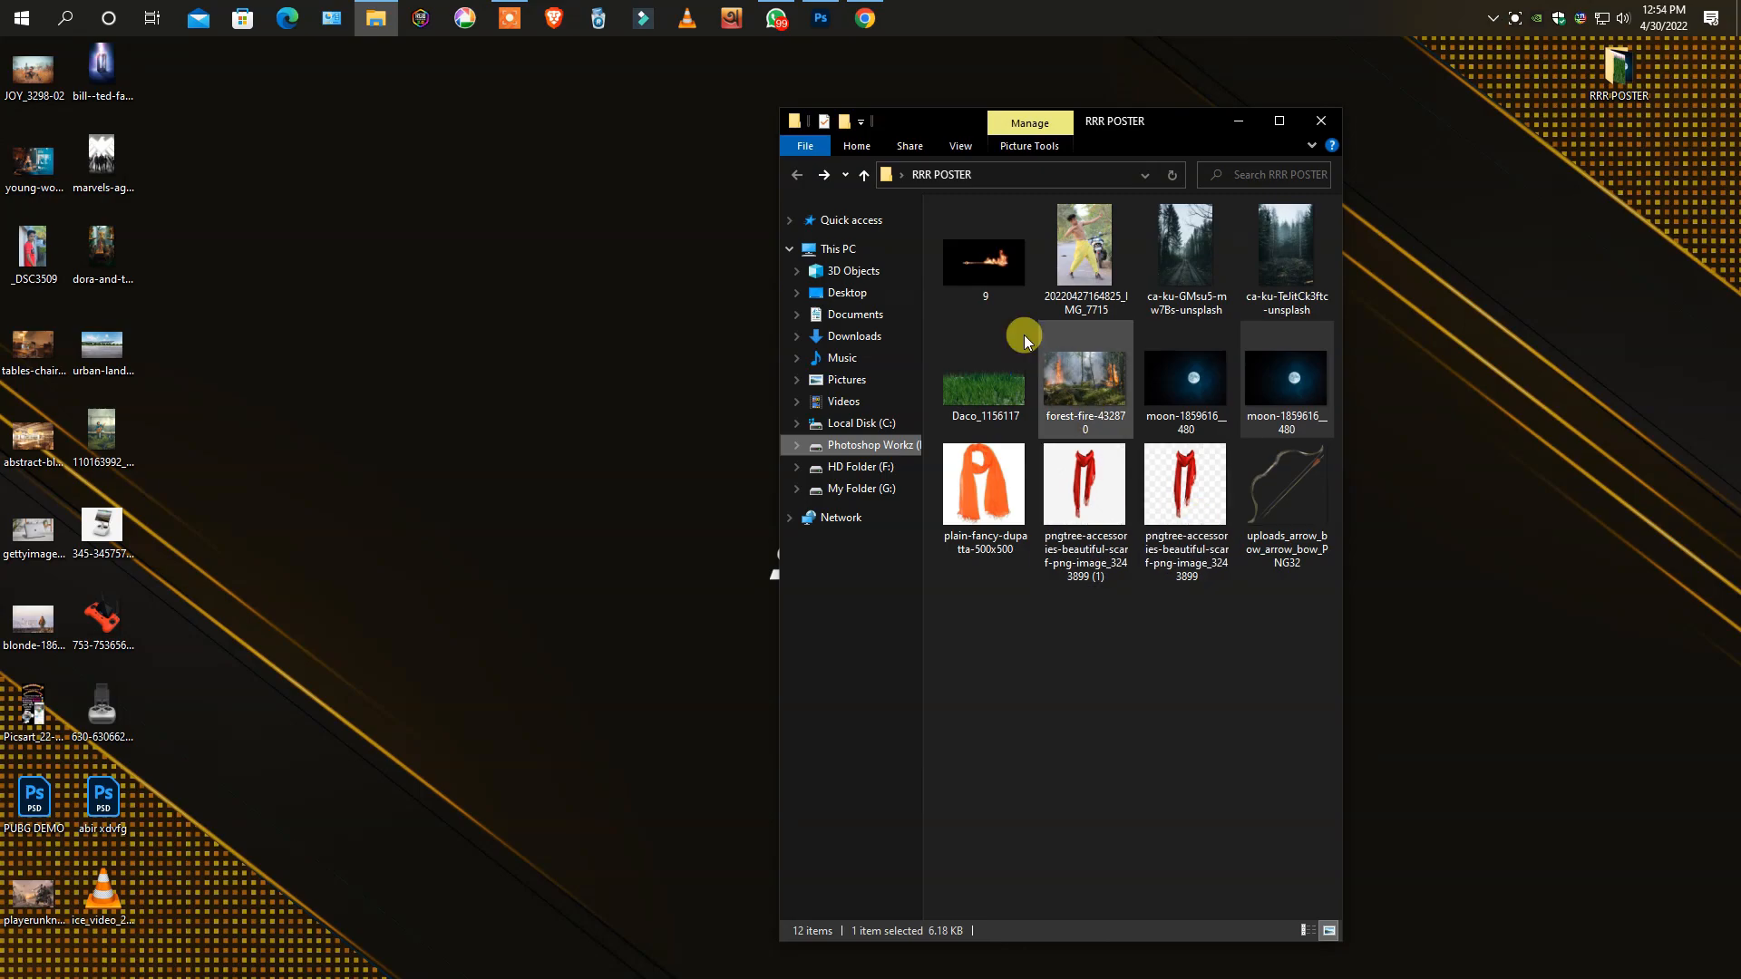
right_click(972, 263)
mouse_move(1119, 369)
click(1294, 452)
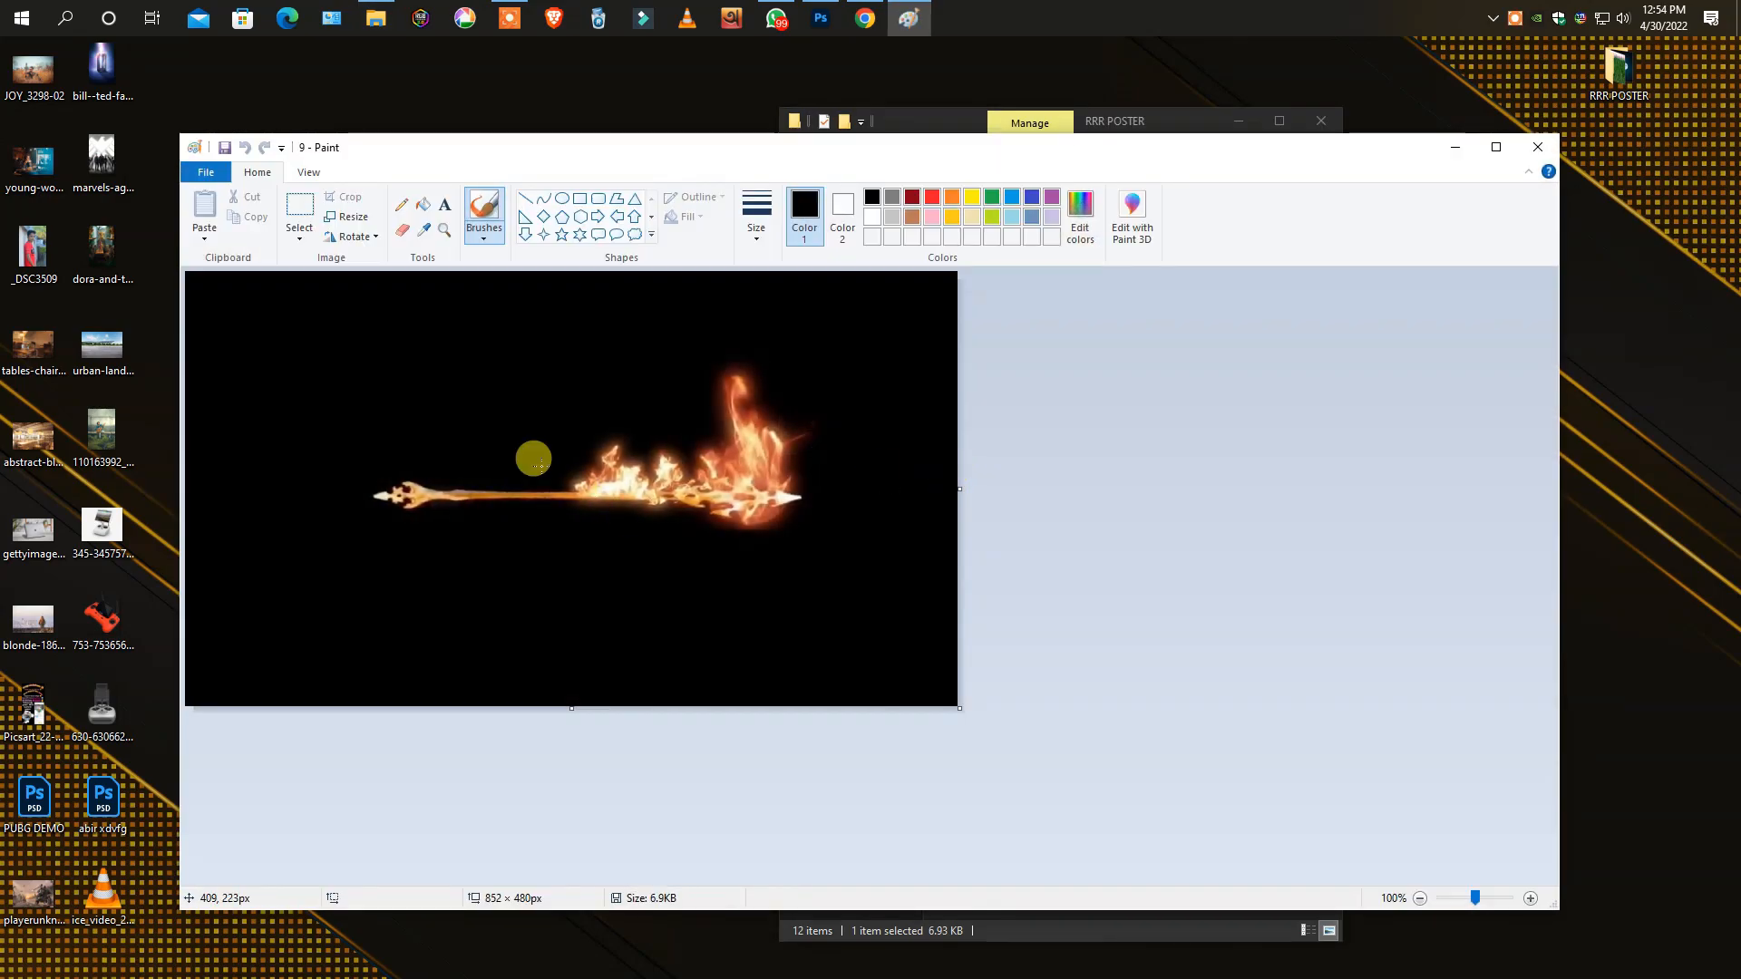
- Save the burning arrow as a JPEG named gd in the RRR POSTER folder, and close Paint and the folder window
click(224, 147)
click(400, 550)
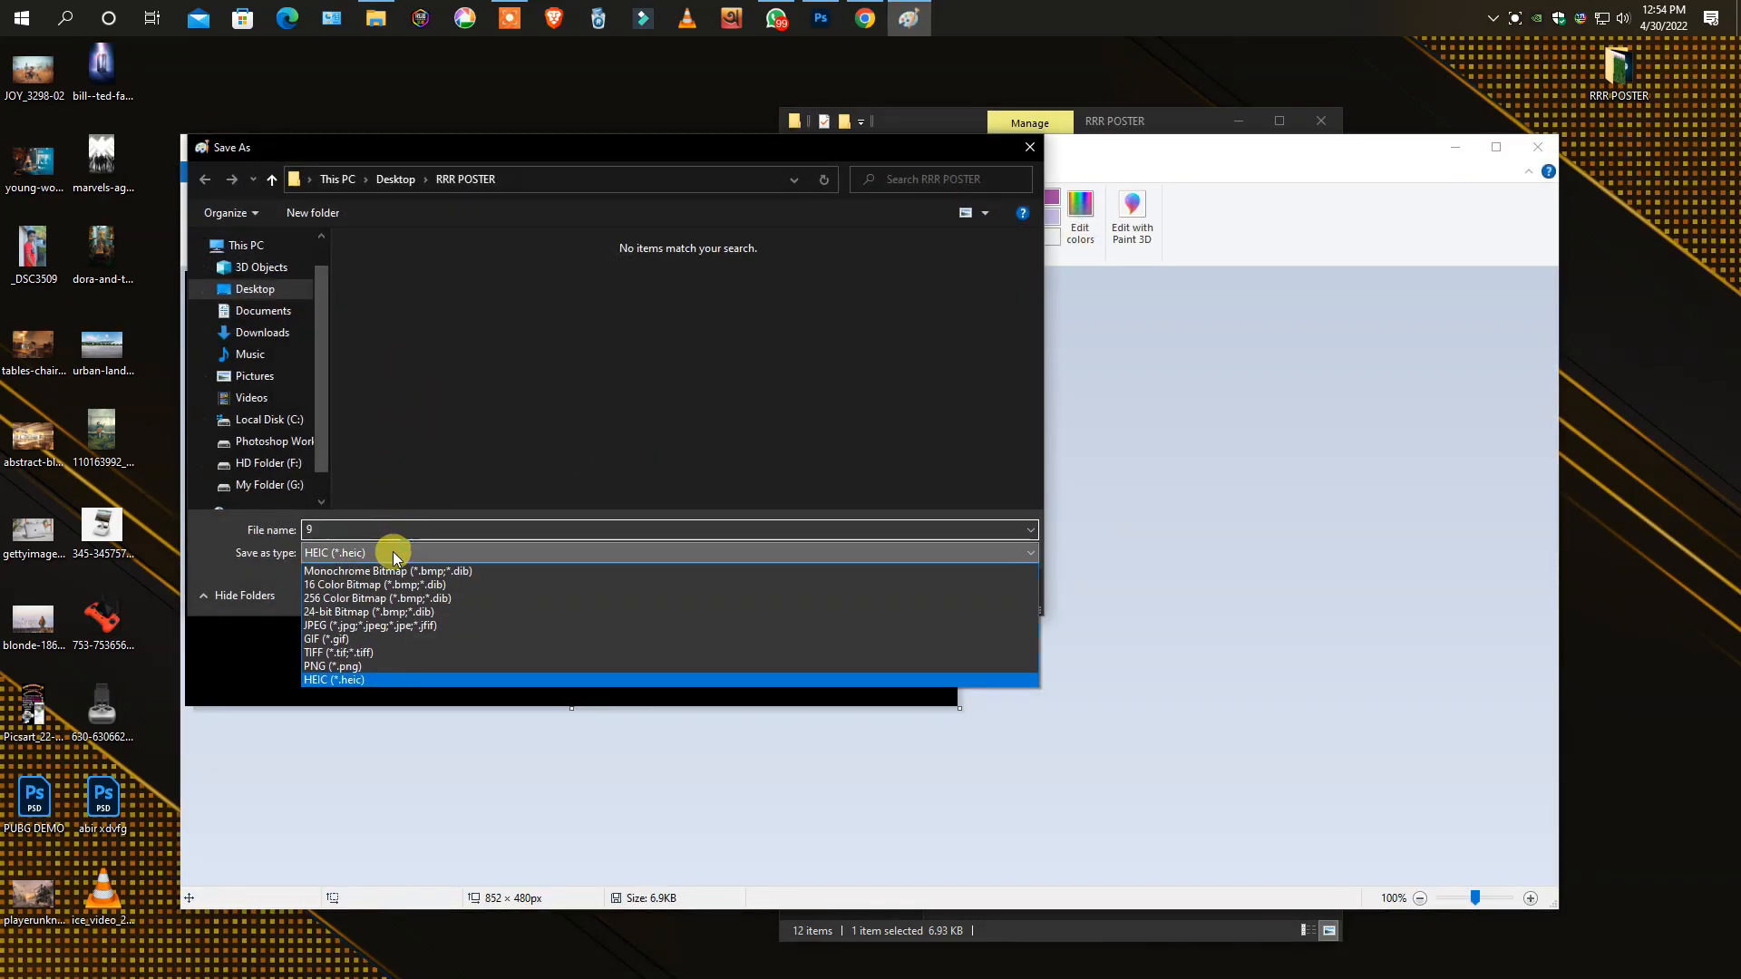
click(408, 626)
double_click(358, 529)
text(gd)
click(906, 598)
click(944, 575)
click(1539, 147)
click(1320, 121)
- Switch to Photoshop and place the gd image from the RRR POSTER folder on the Desktop as a linked file
click(820, 19)
click(40, 48)
click(78, 422)
click(925, 391)
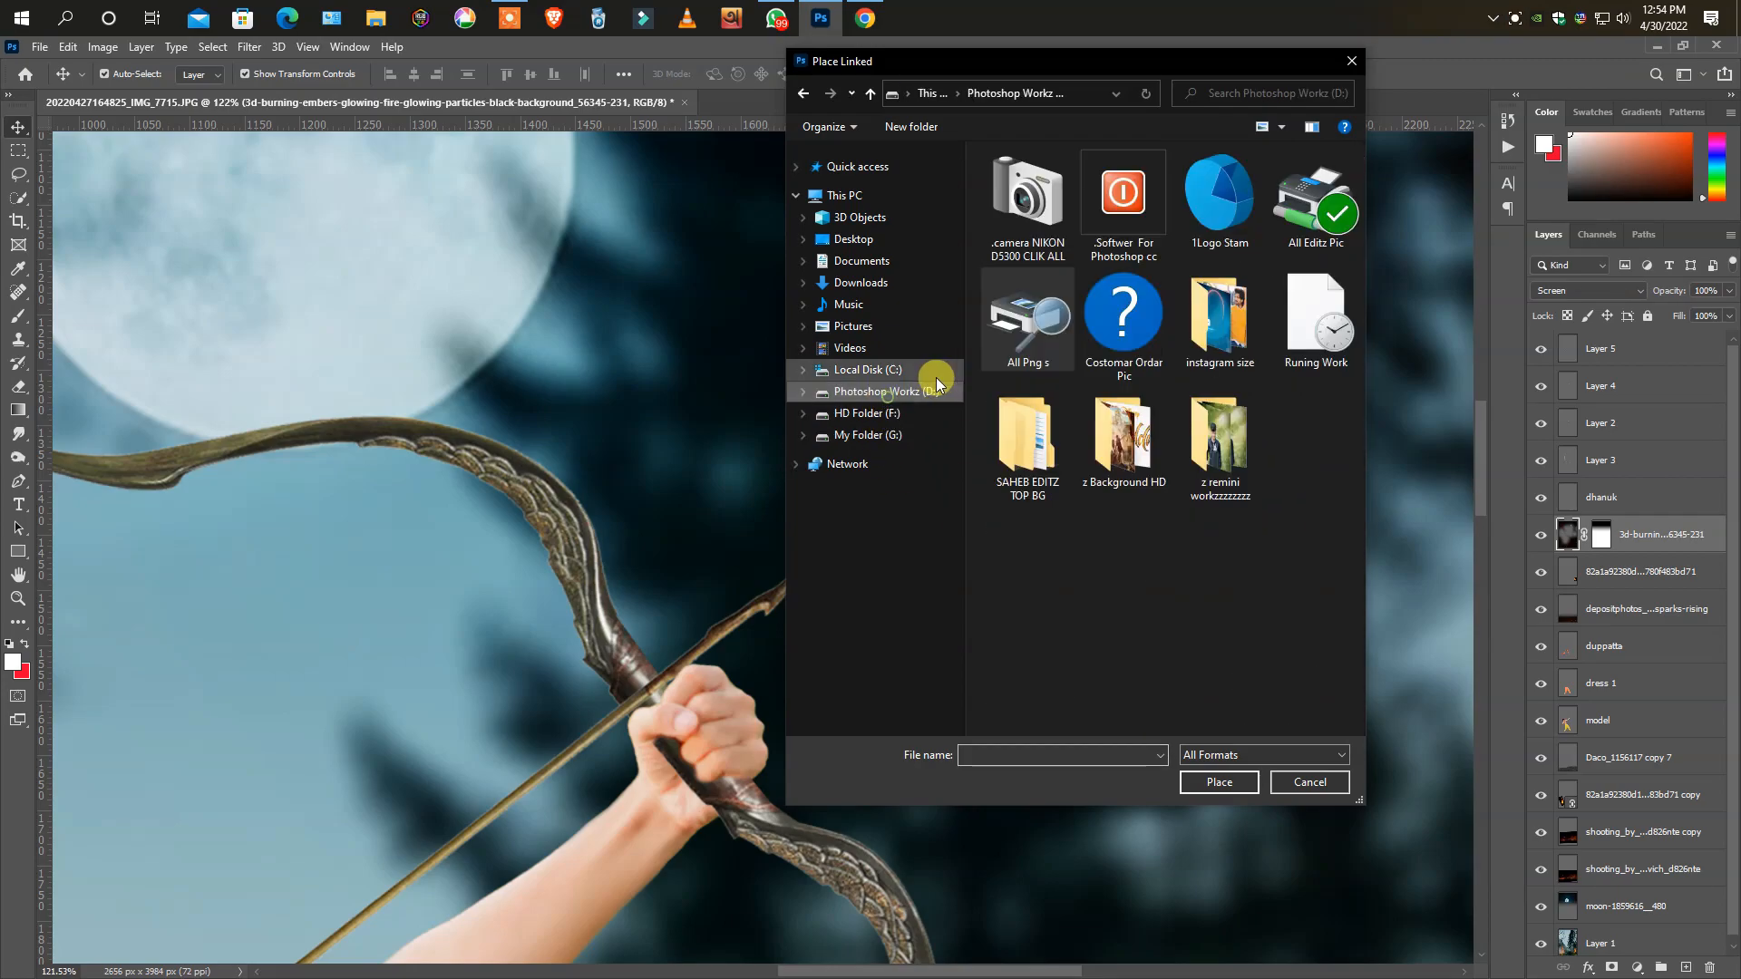
click(841, 241)
double_click(1259, 390)
double_click(1215, 319)
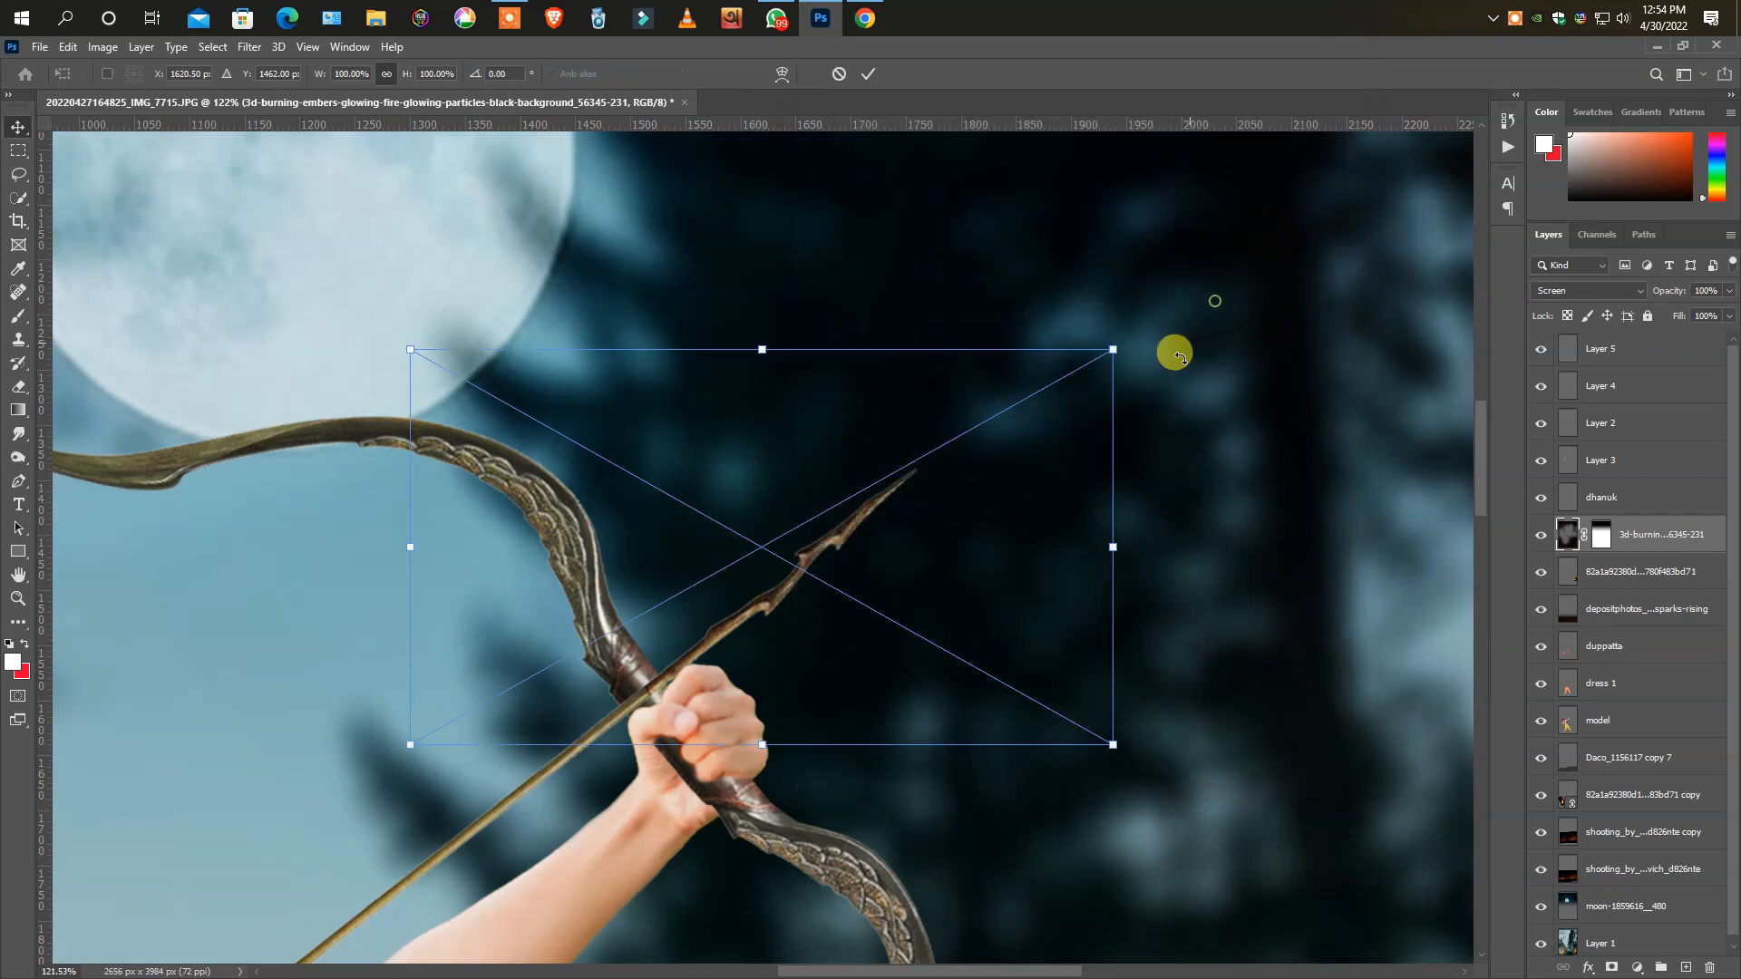
- Scale the placed gd image to about 114%, rotate it about -36° and position its flames over the arrow's tip
drag(1114, 348, 1211, 296)
drag(1248, 294, 1007, 131)
drag(940, 440, 857, 515)
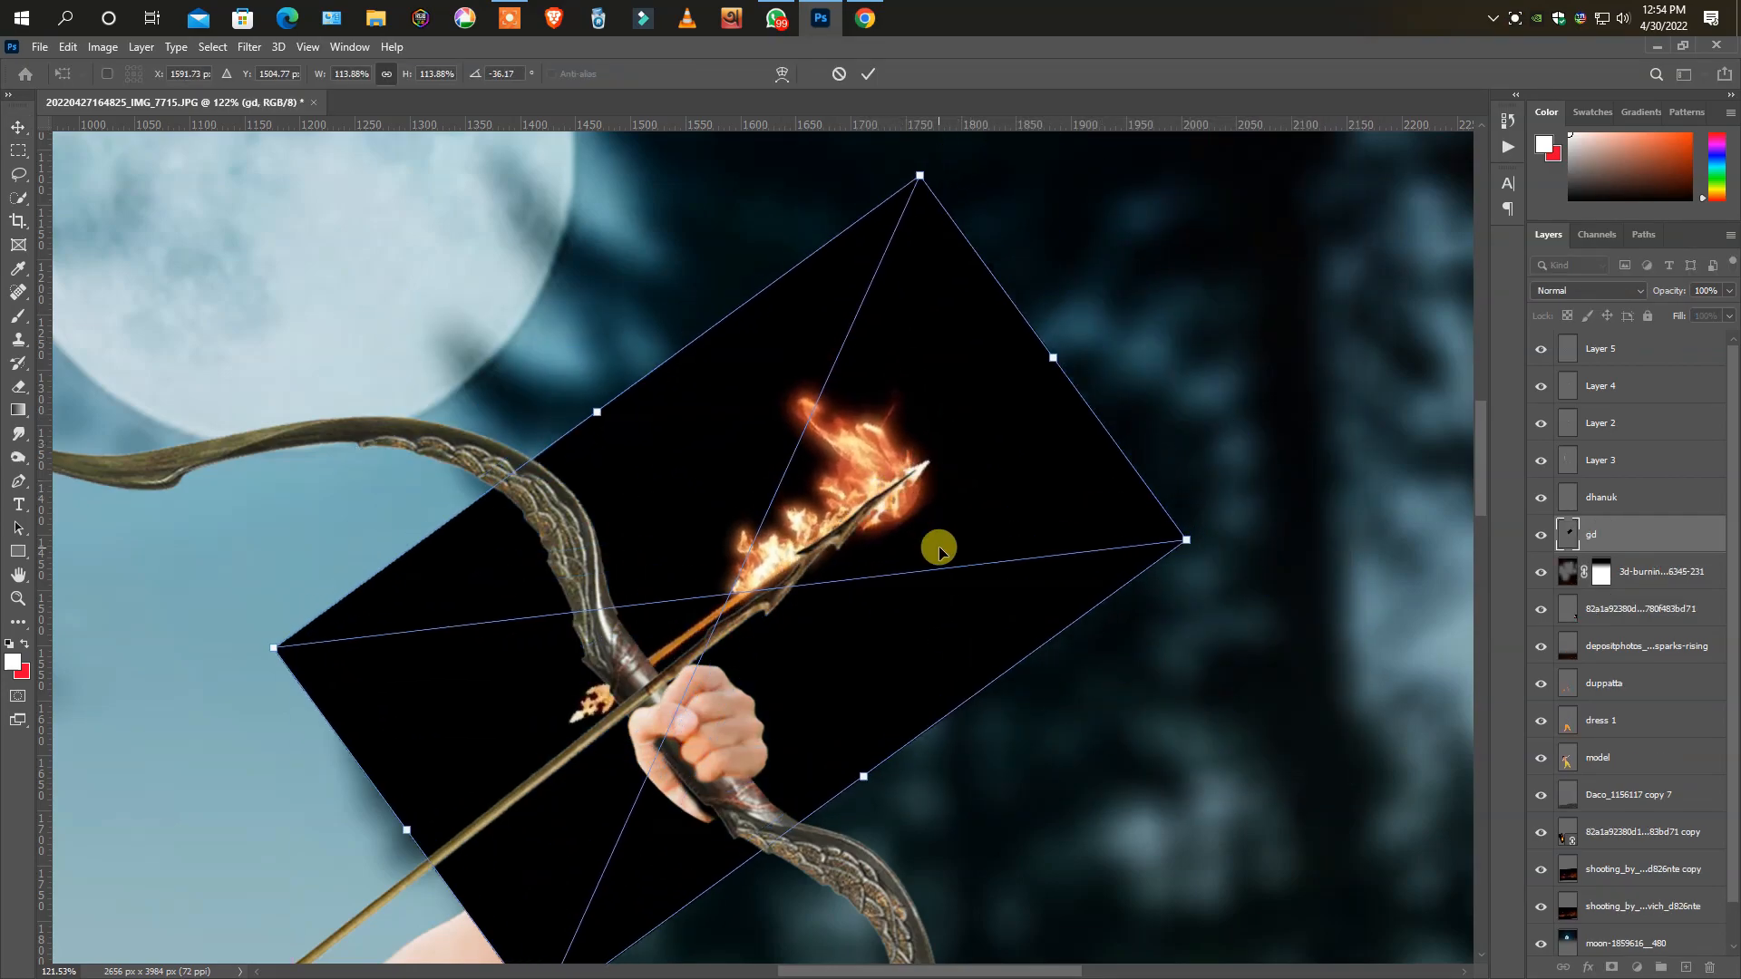
key(Return)
- Move the gd layer to the top of the layer stack and set its blend mode to Screen
drag(1642, 530, 1679, 334)
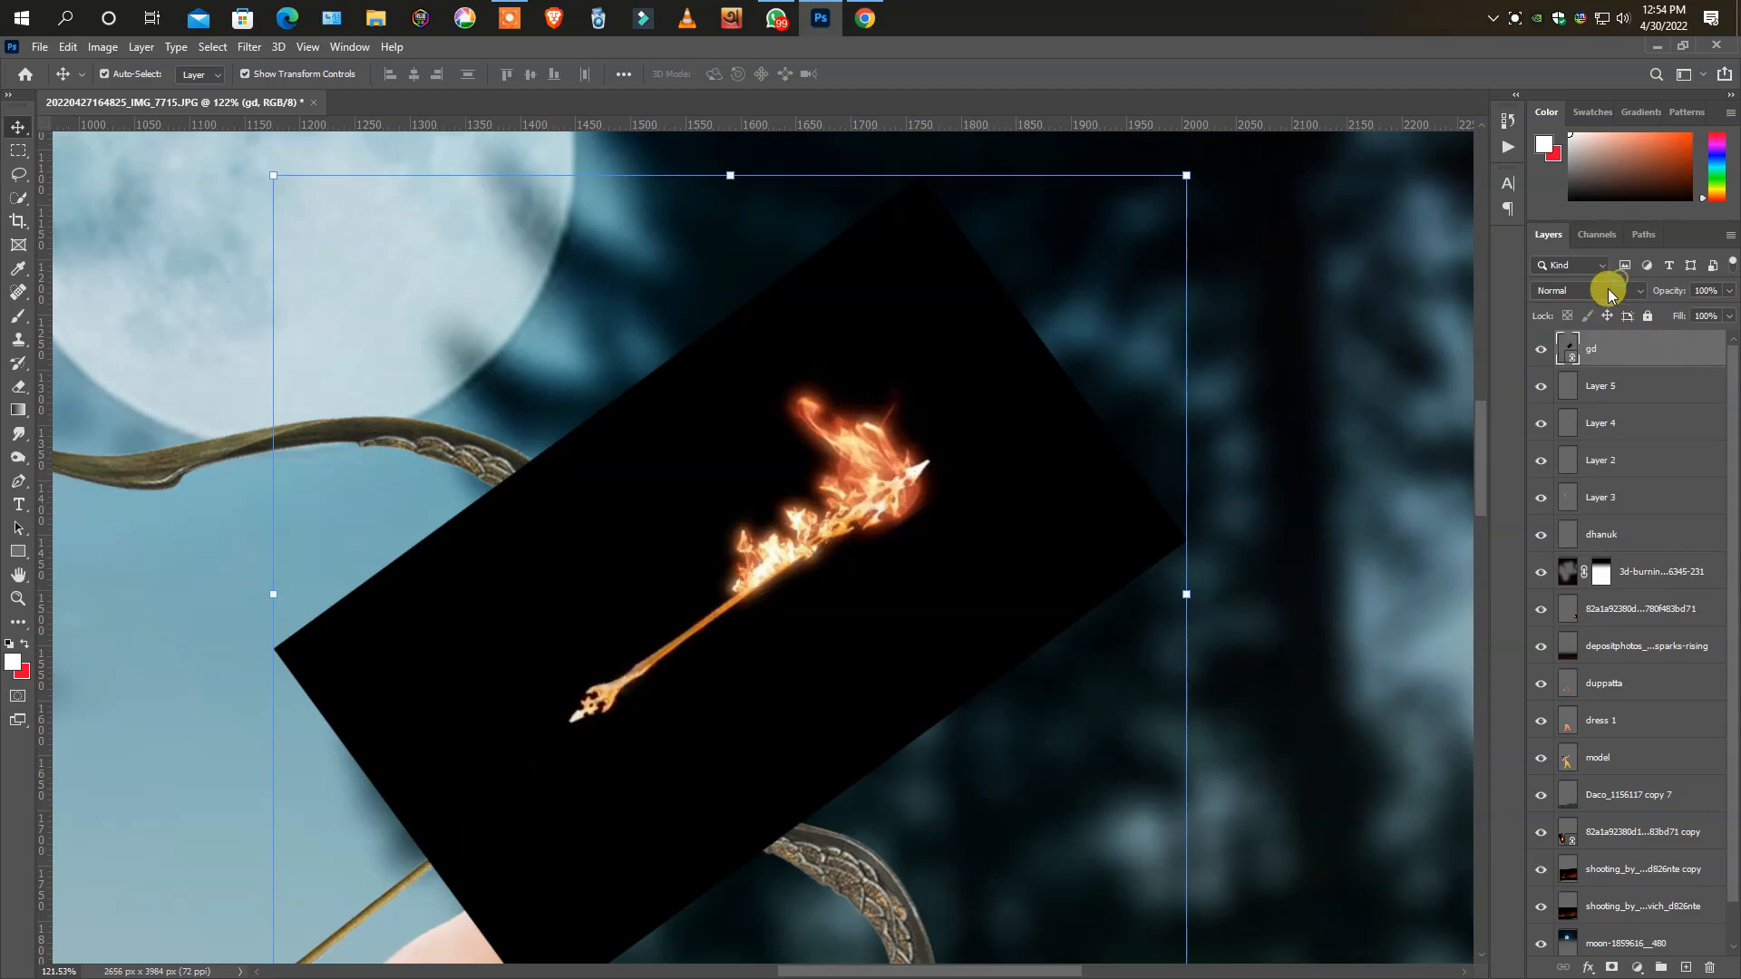
click(1578, 291)
click(1553, 447)
- Reposition and transform the gd fire arrow so it lines up with the bow's arrow
drag(598, 713, 577, 733)
key(ctrl+t)
scroll(672, 742, down, 5)
drag(516, 797, 665, 755)
click(867, 75)
- Rasterize the gd layer and stretch its height to about 106% along the arrow
right_click(1622, 354)
click(1438, 528)
drag(592, 797, 583, 808)
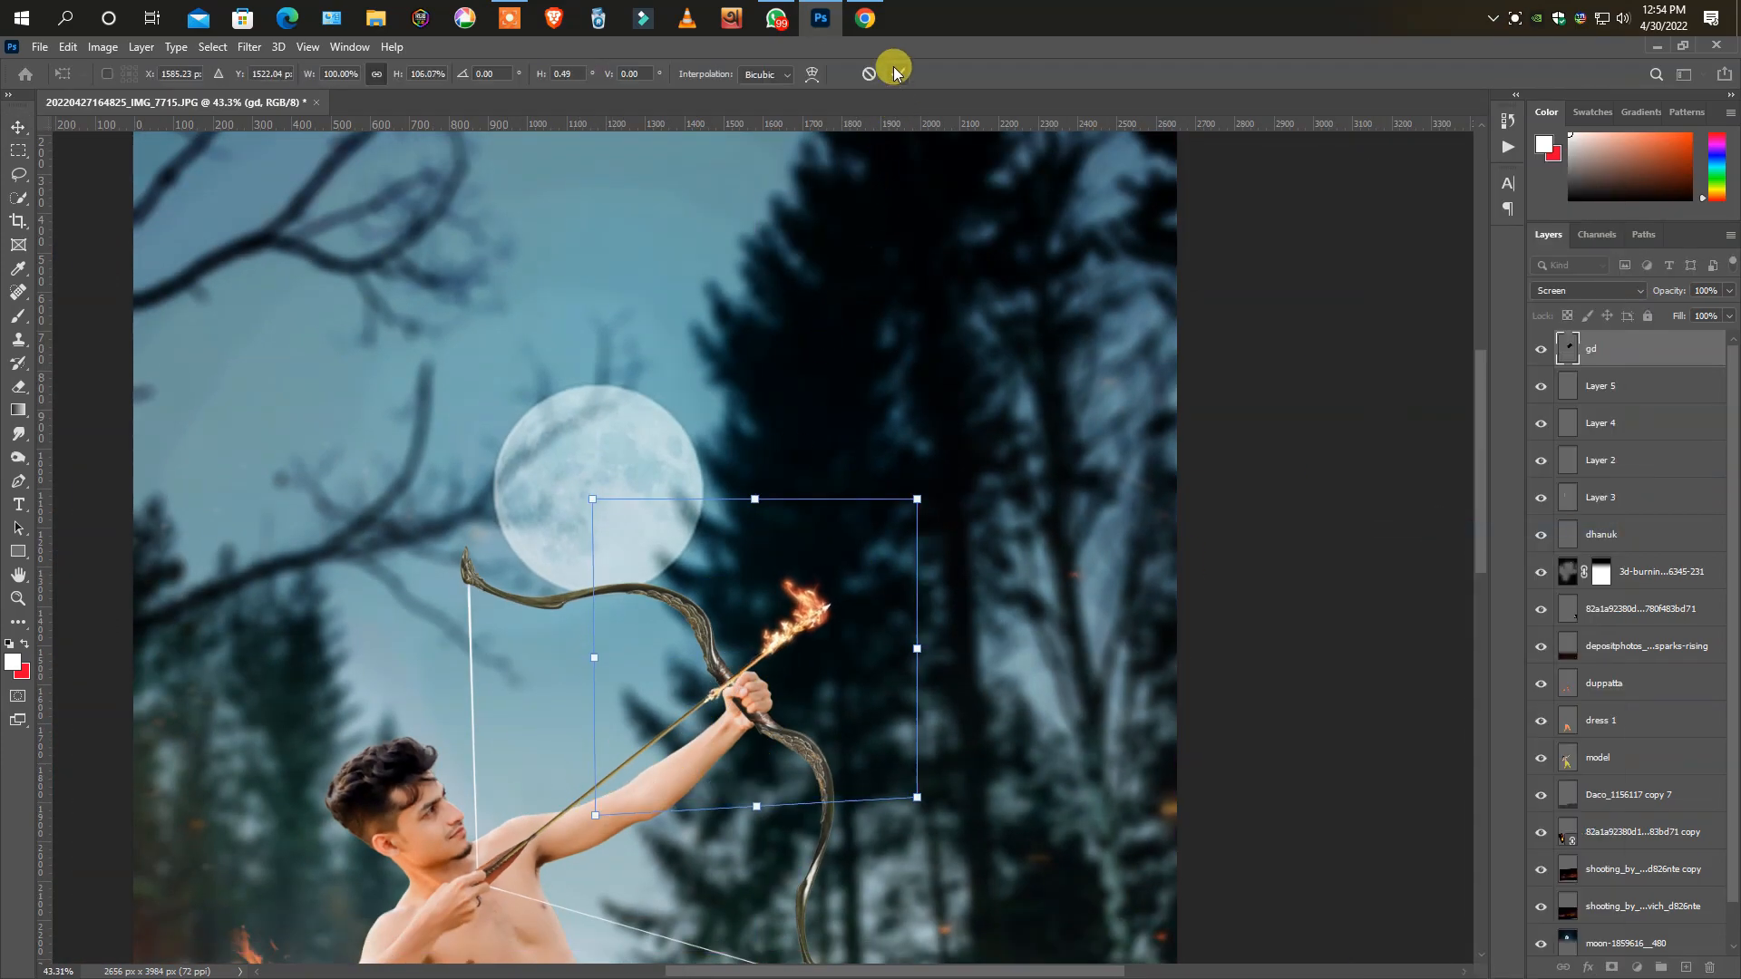
click(898, 74)
- Refine the size, angle and position of the gd layer so its flames cover the arrow's front end
scroll(854, 575, up, 10)
click(563, 802)
scroll(1031, 700, down, 4)
drag(1131, 368, 1107, 338)
drag(781, 724, 782, 724)
key(Return)
click(1118, 367)
click(795, 721)
drag(1115, 371, 1250, 239)
drag(932, 605, 870, 659)
key(Return)
drag(724, 803, 805, 729)
- Rotate the gd flame layer slightly to match the arrow's direction, and deselect it
scroll(817, 742, down, 5)
click(18, 387)
scroll(689, 780, up, 5)
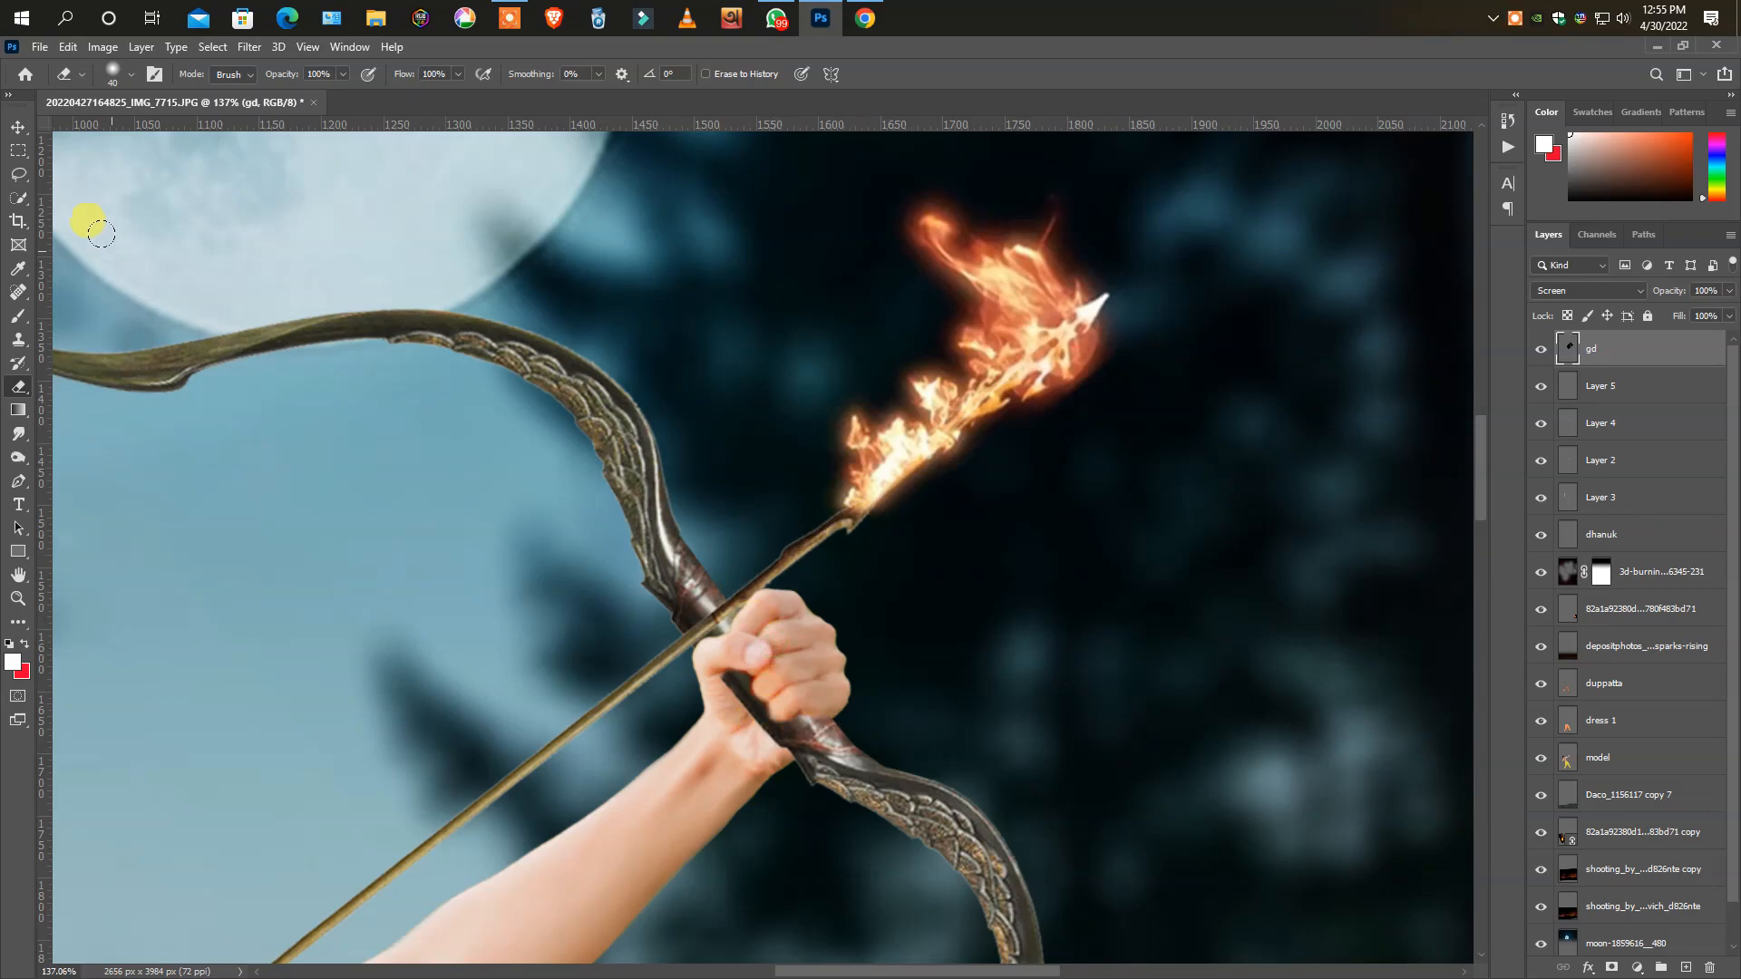
key(v)
scroll(1017, 553, down, 3)
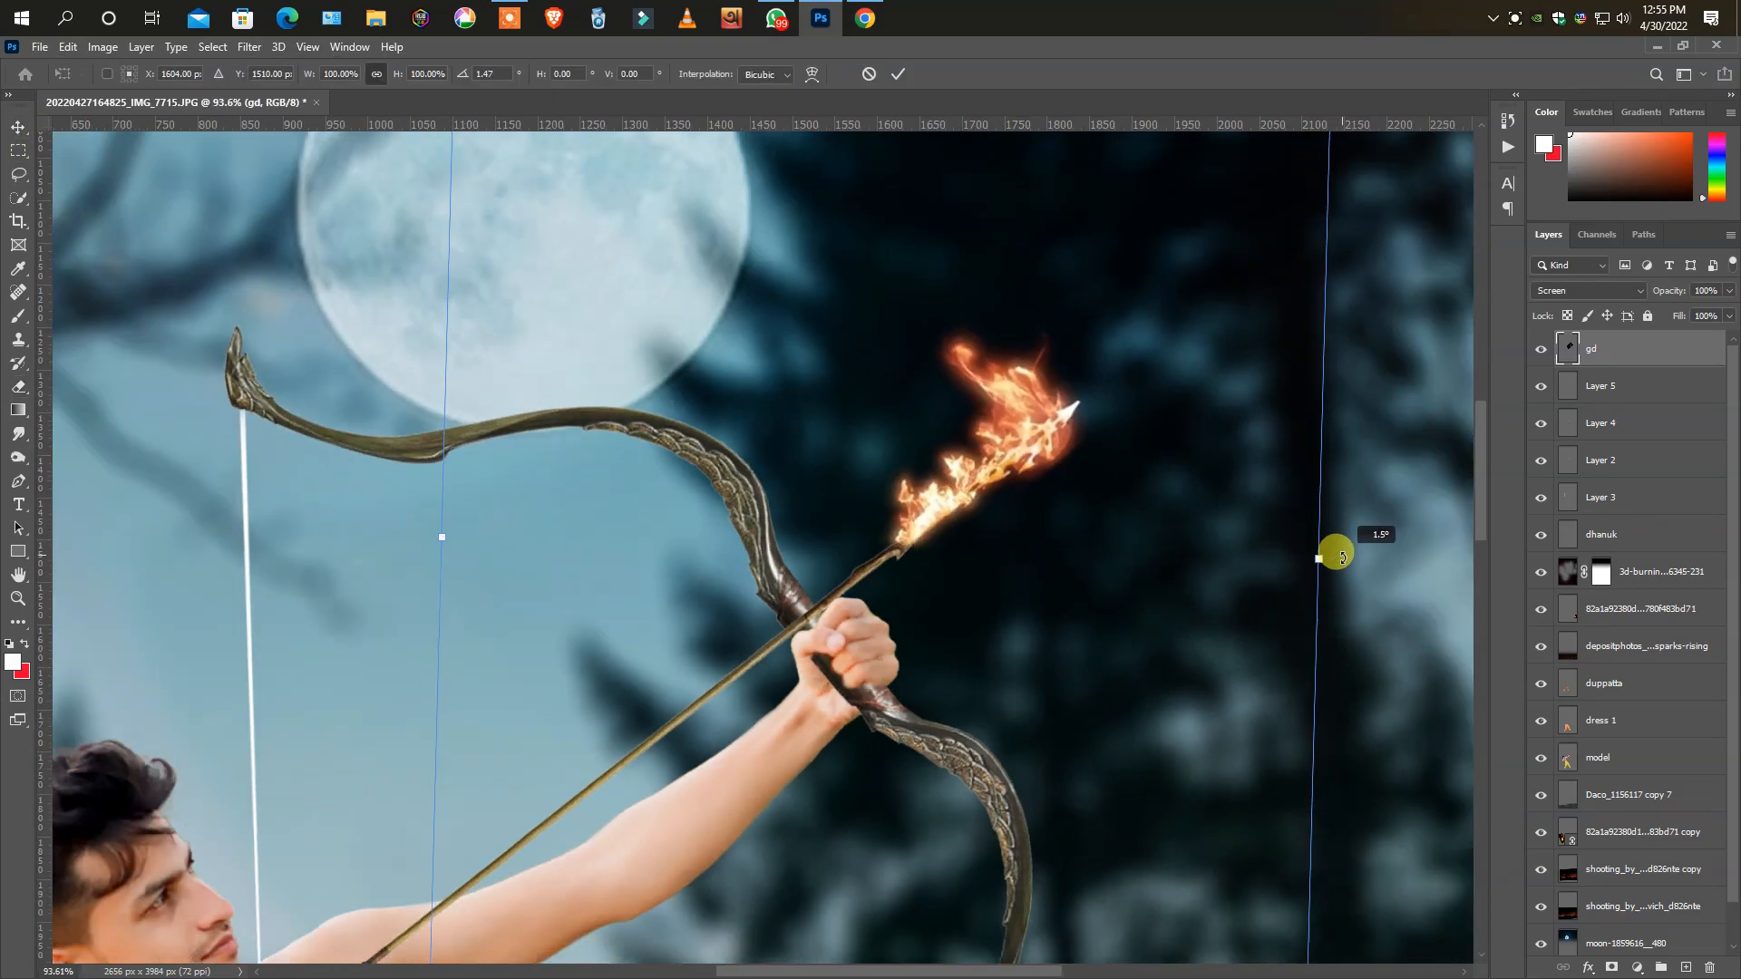
scroll(998, 635, down, 5)
click(987, 649)
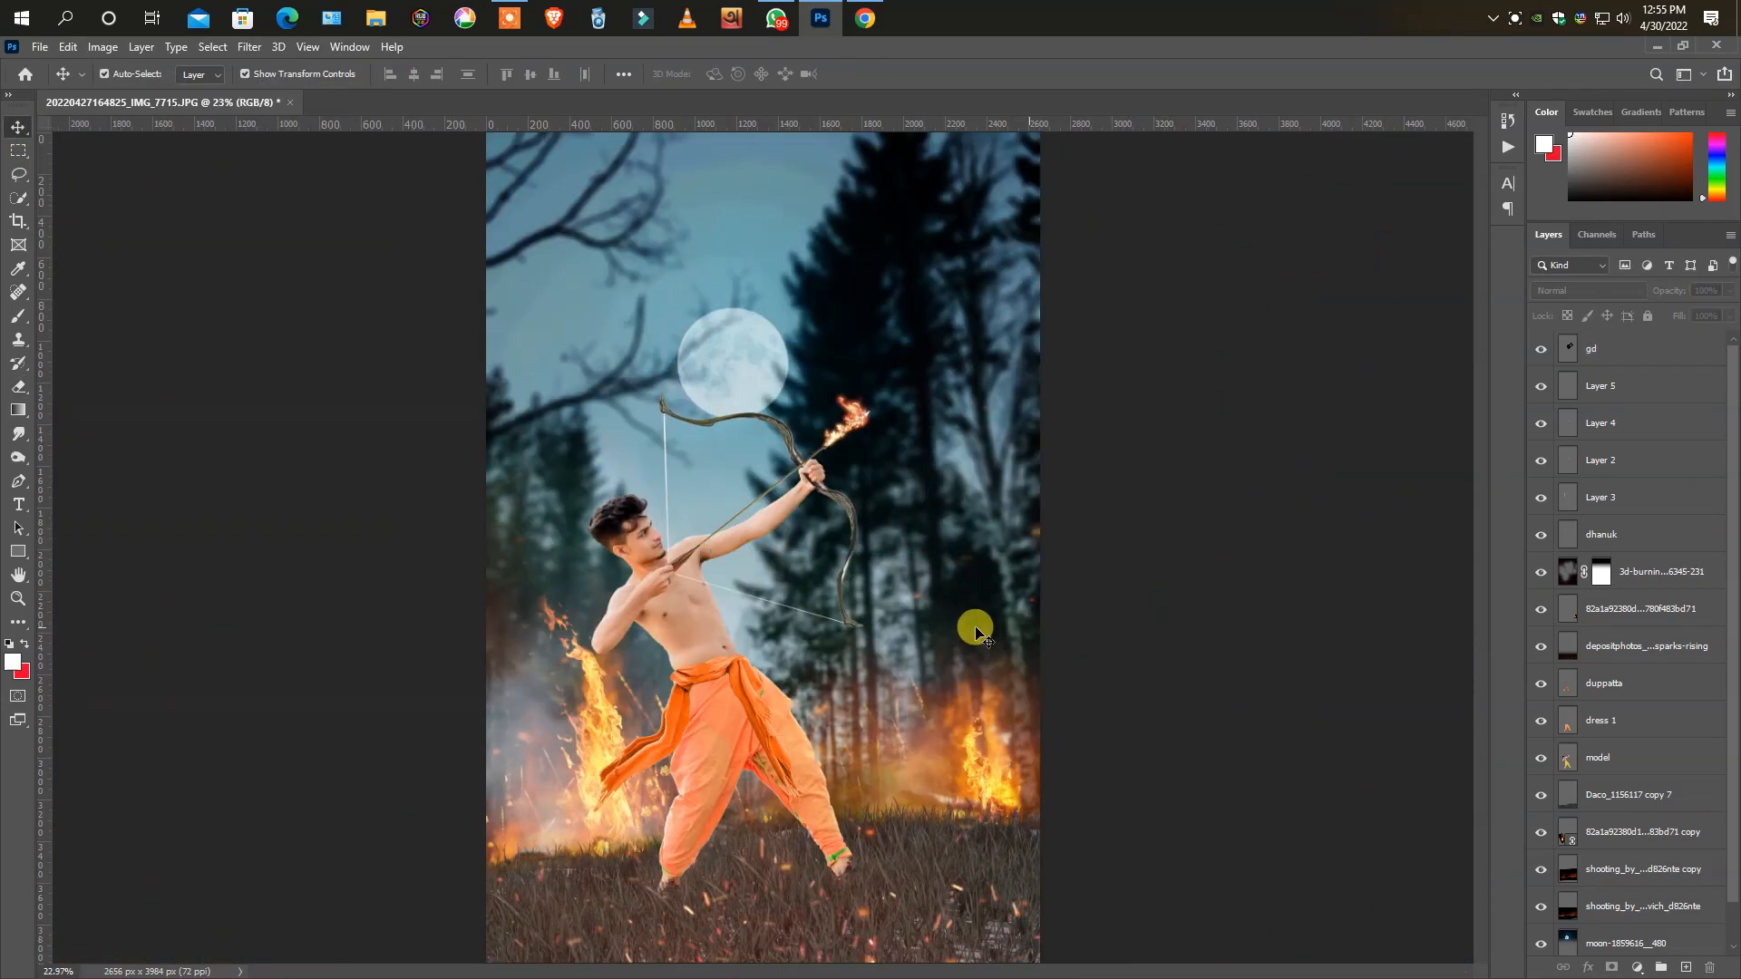
- Switch to WhatsApp, examine the enlarged reference poster's burning arrow tip, and return to Photoshop
scroll(669, 417, up, 1)
click(772, 20)
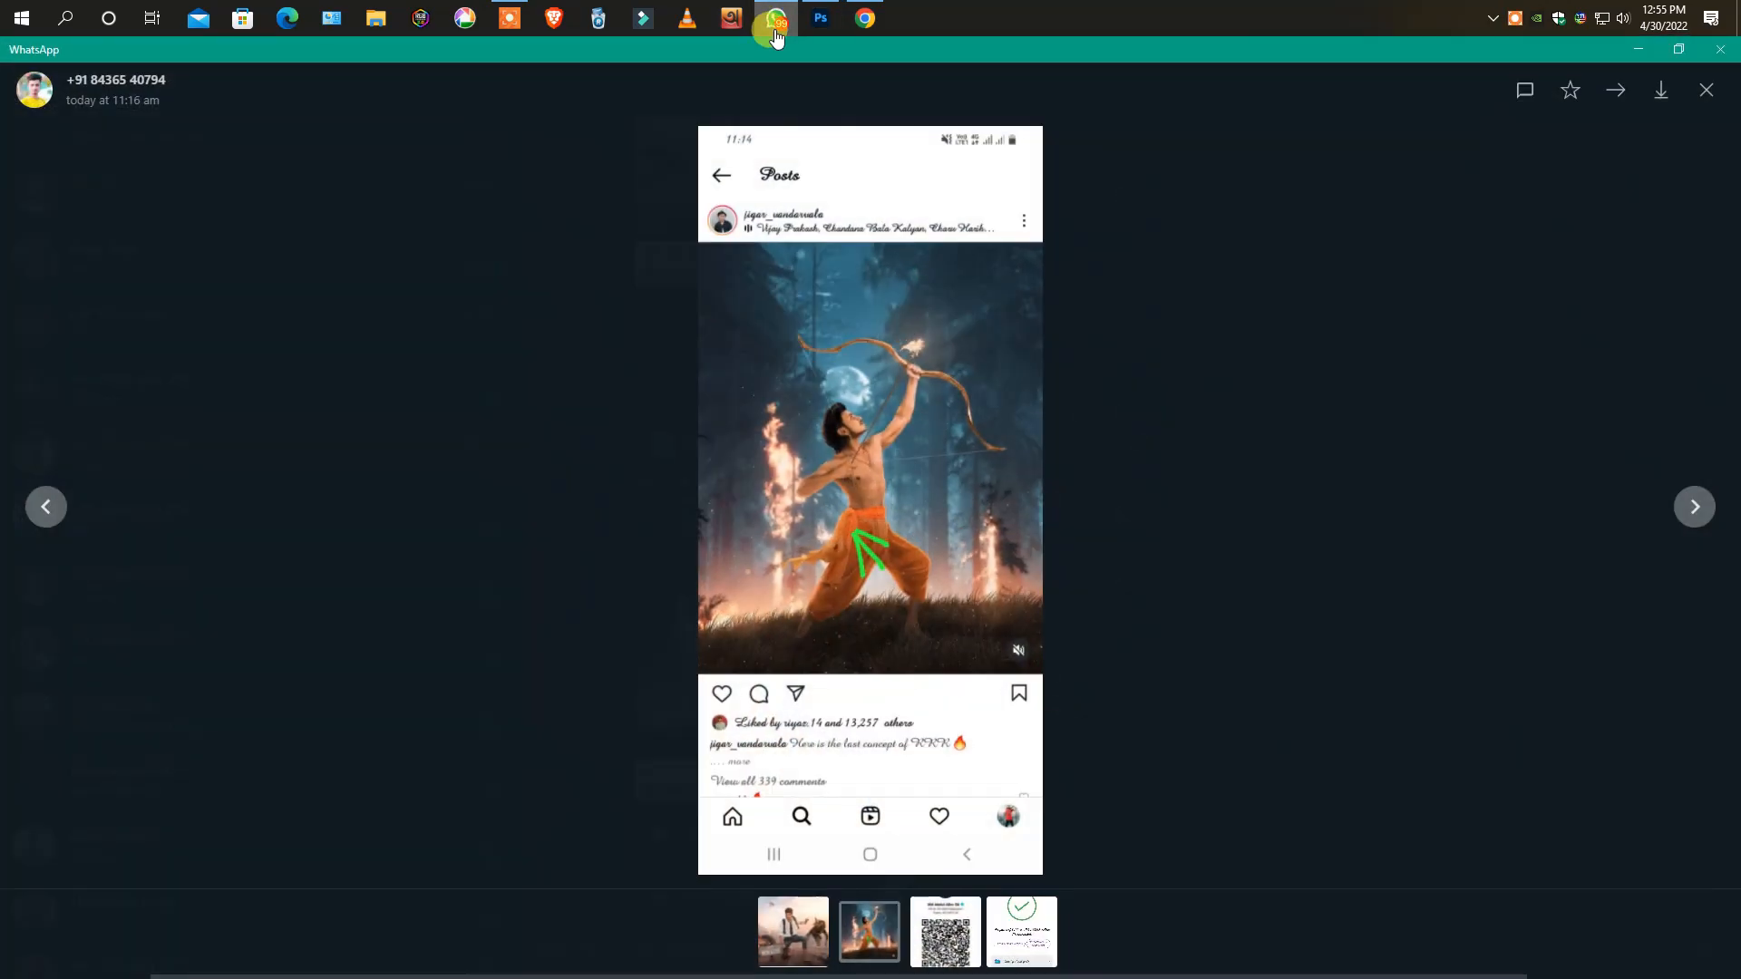
click(964, 381)
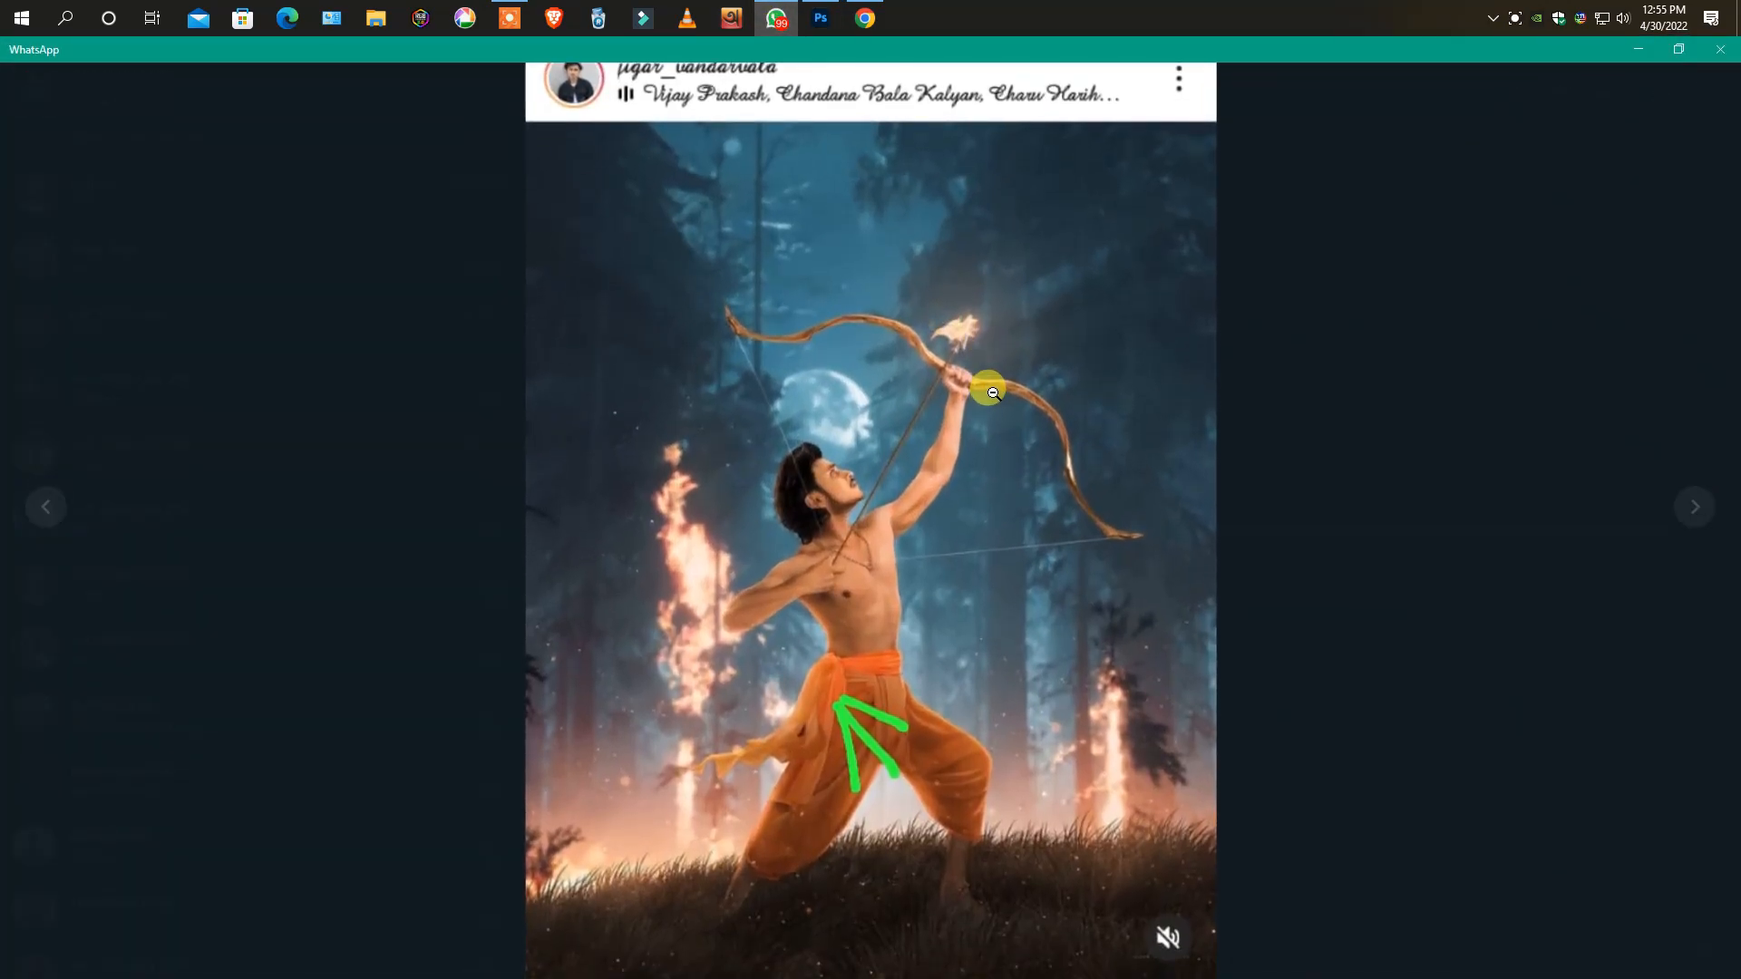
click(994, 392)
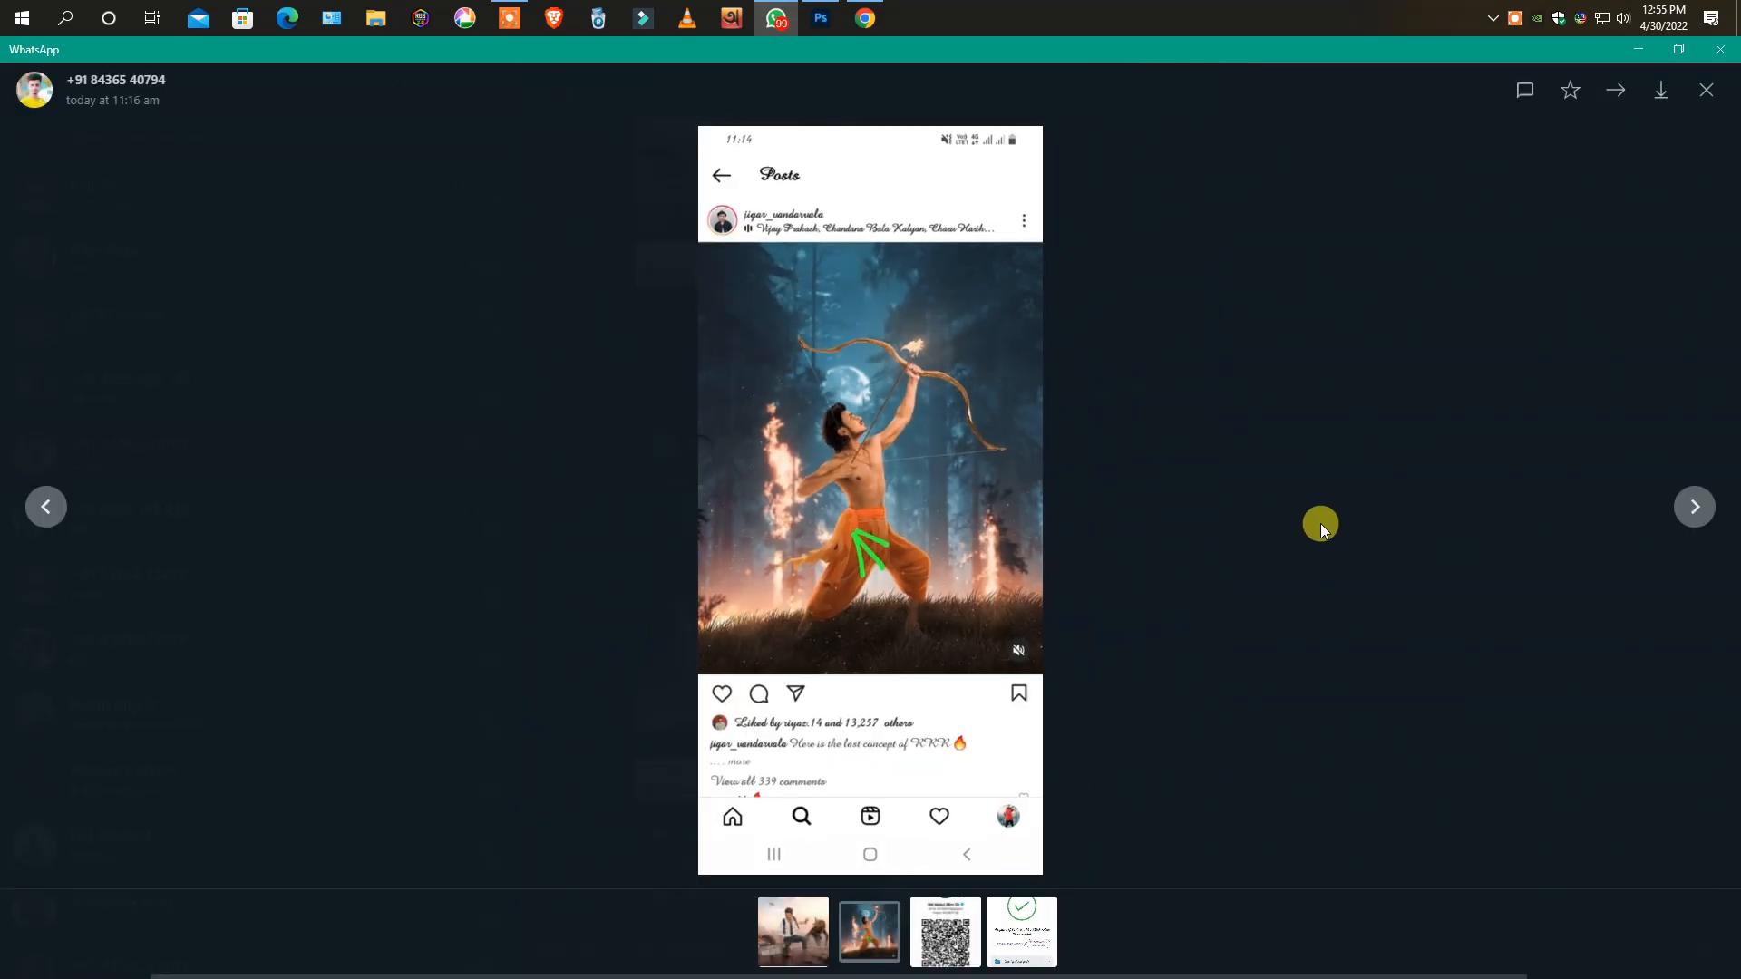
click(1322, 520)
click(1646, 49)
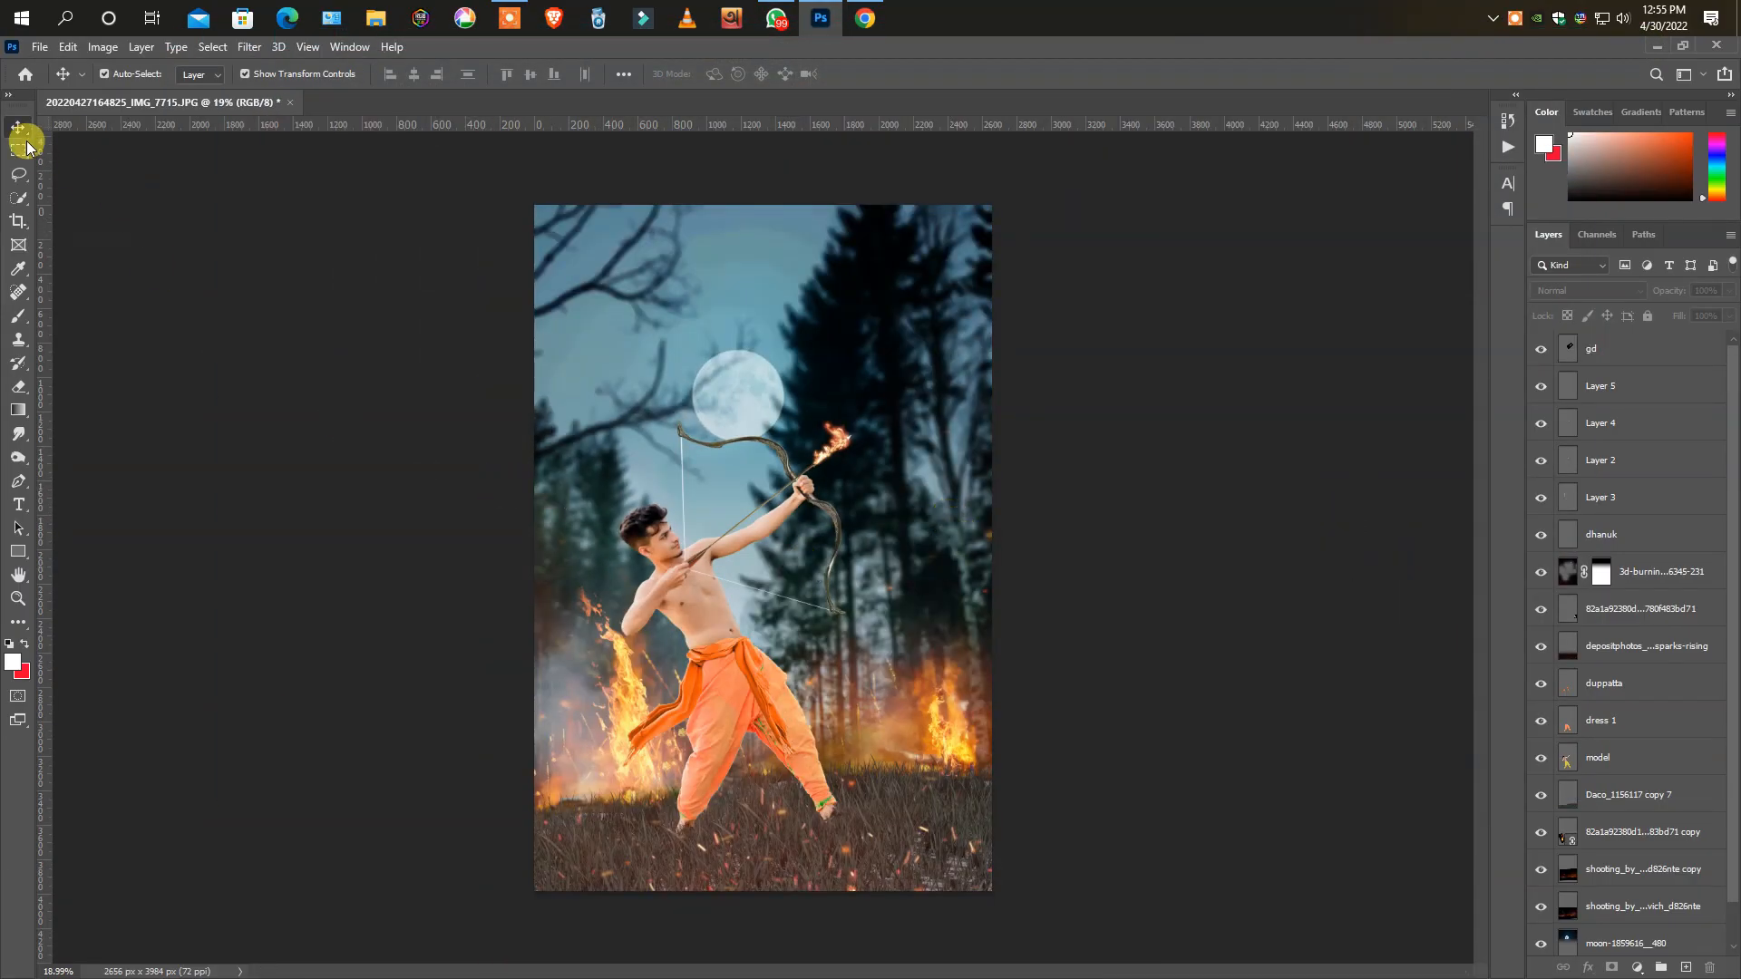
- Erase the lower flames on the gd layer so only the arrow's tip burns
scroll(843, 467, up, 14)
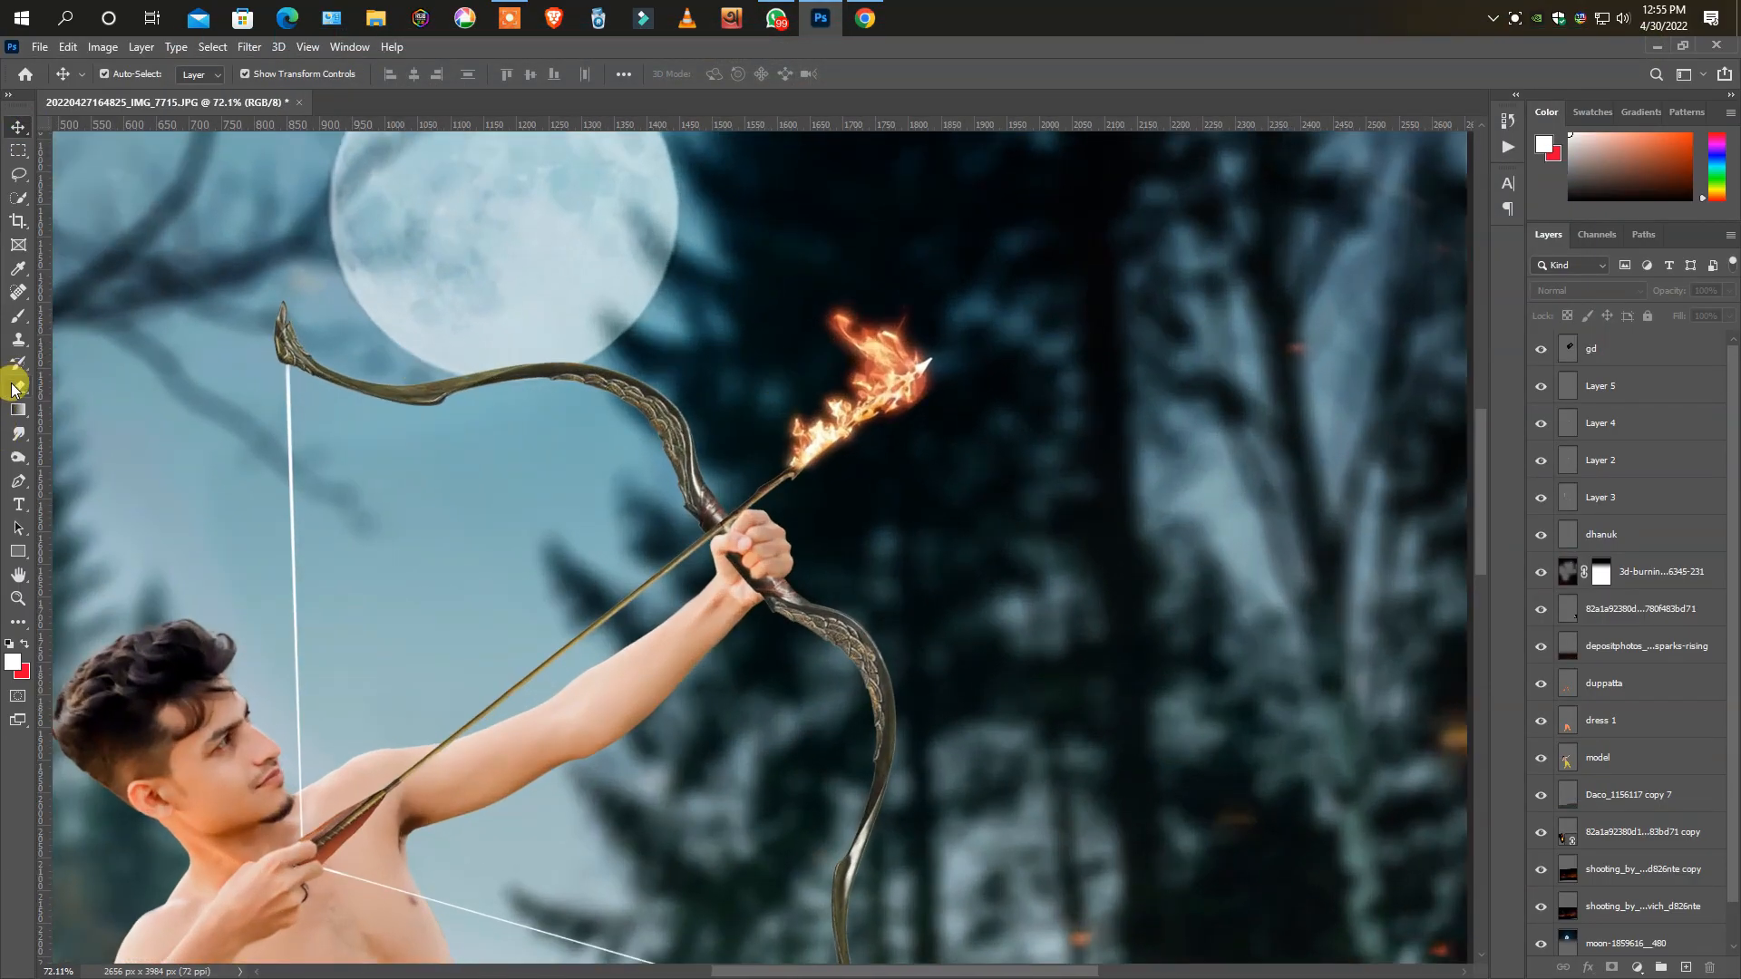
click(18, 386)
scroll(880, 494, up, 3)
click(1594, 350)
mouse_move(804, 432)
mouse_down()
mouse_move(787, 395)
mouse_move(829, 390)
mouse_up()
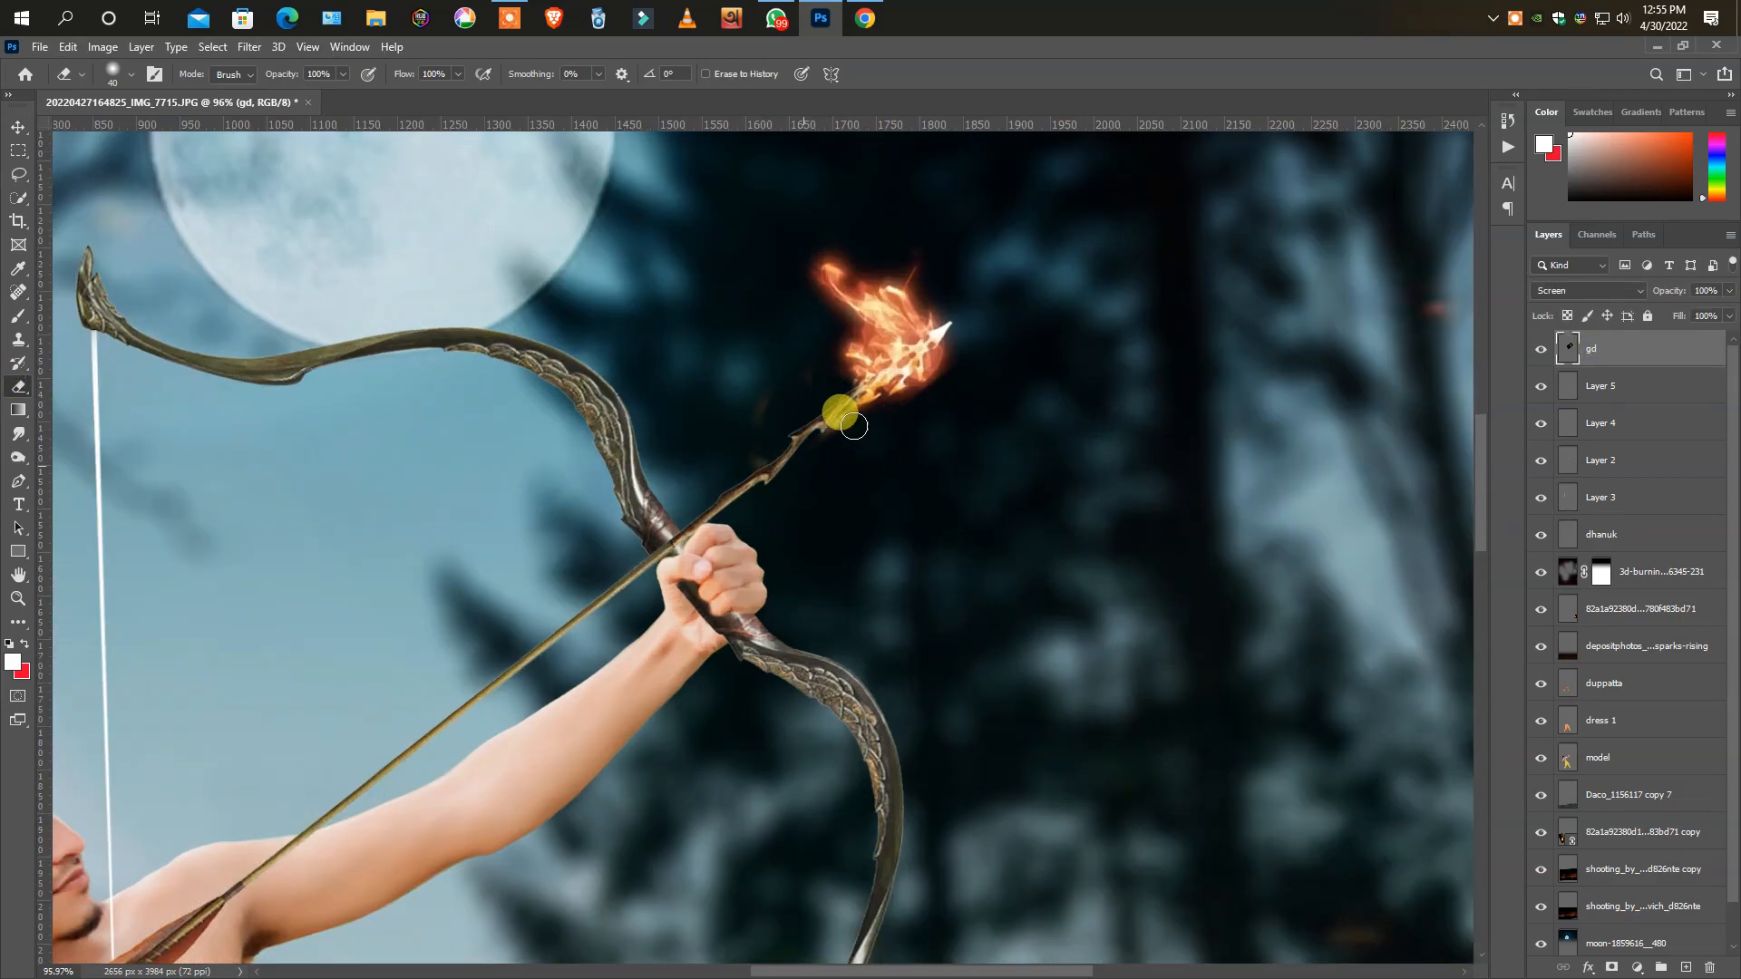
scroll(797, 380, down, 10)
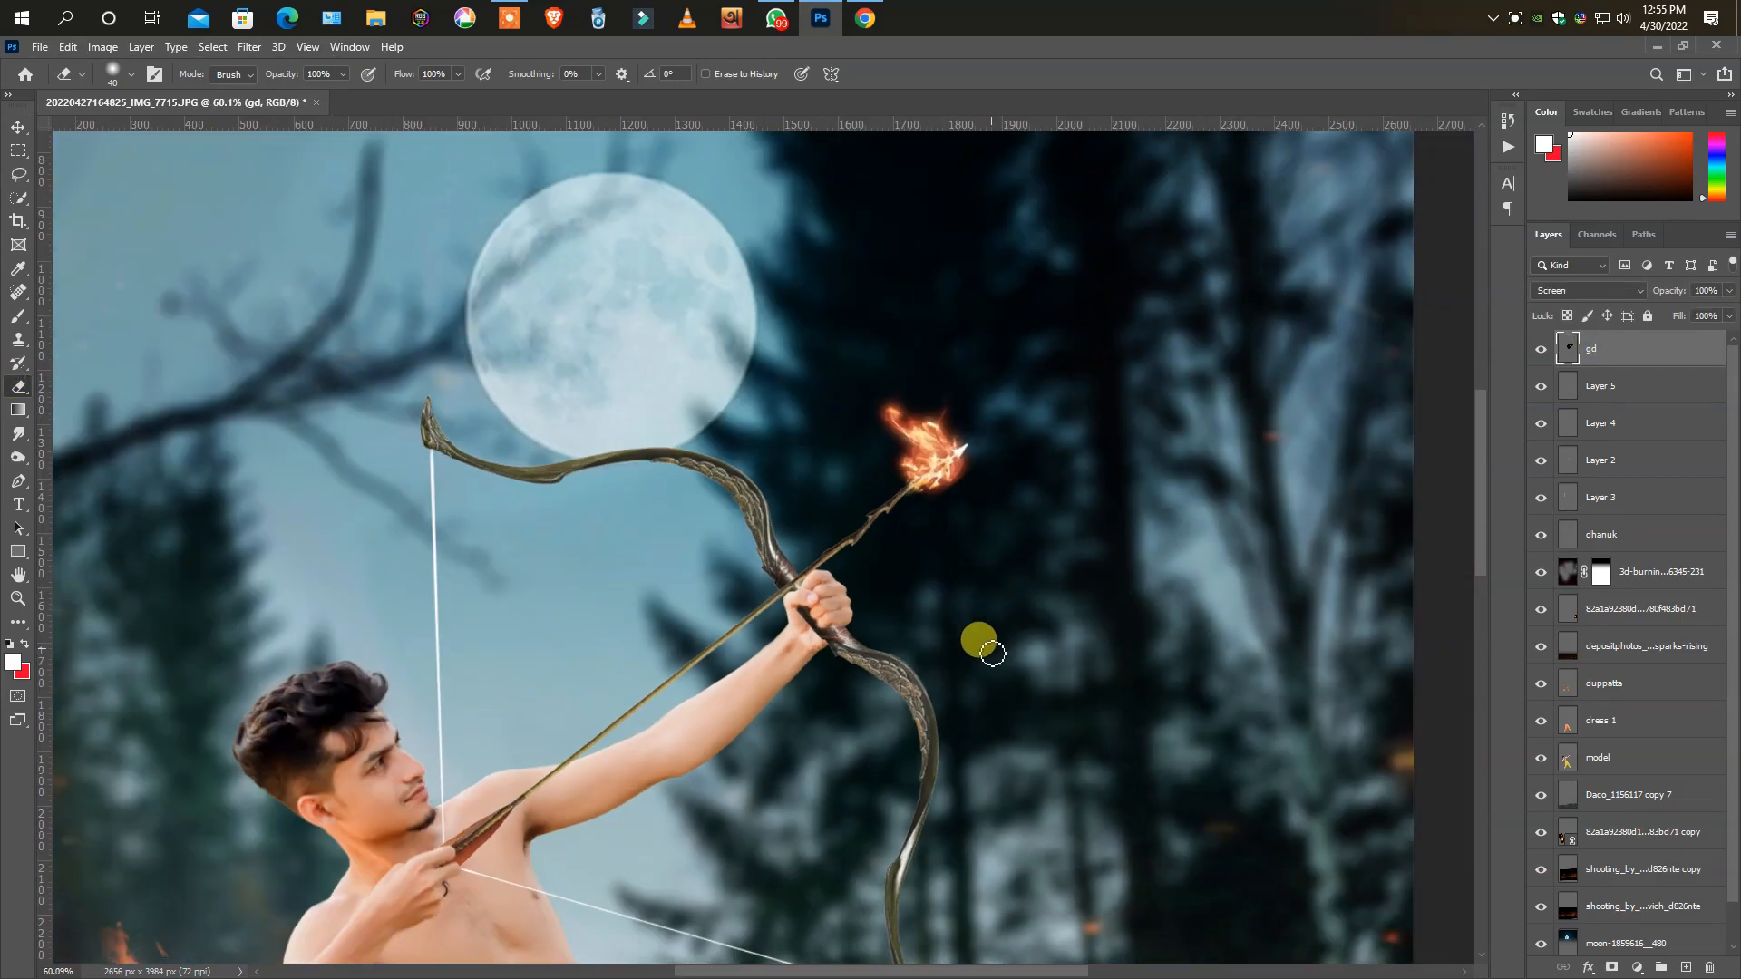
scroll(915, 717, down, 3)
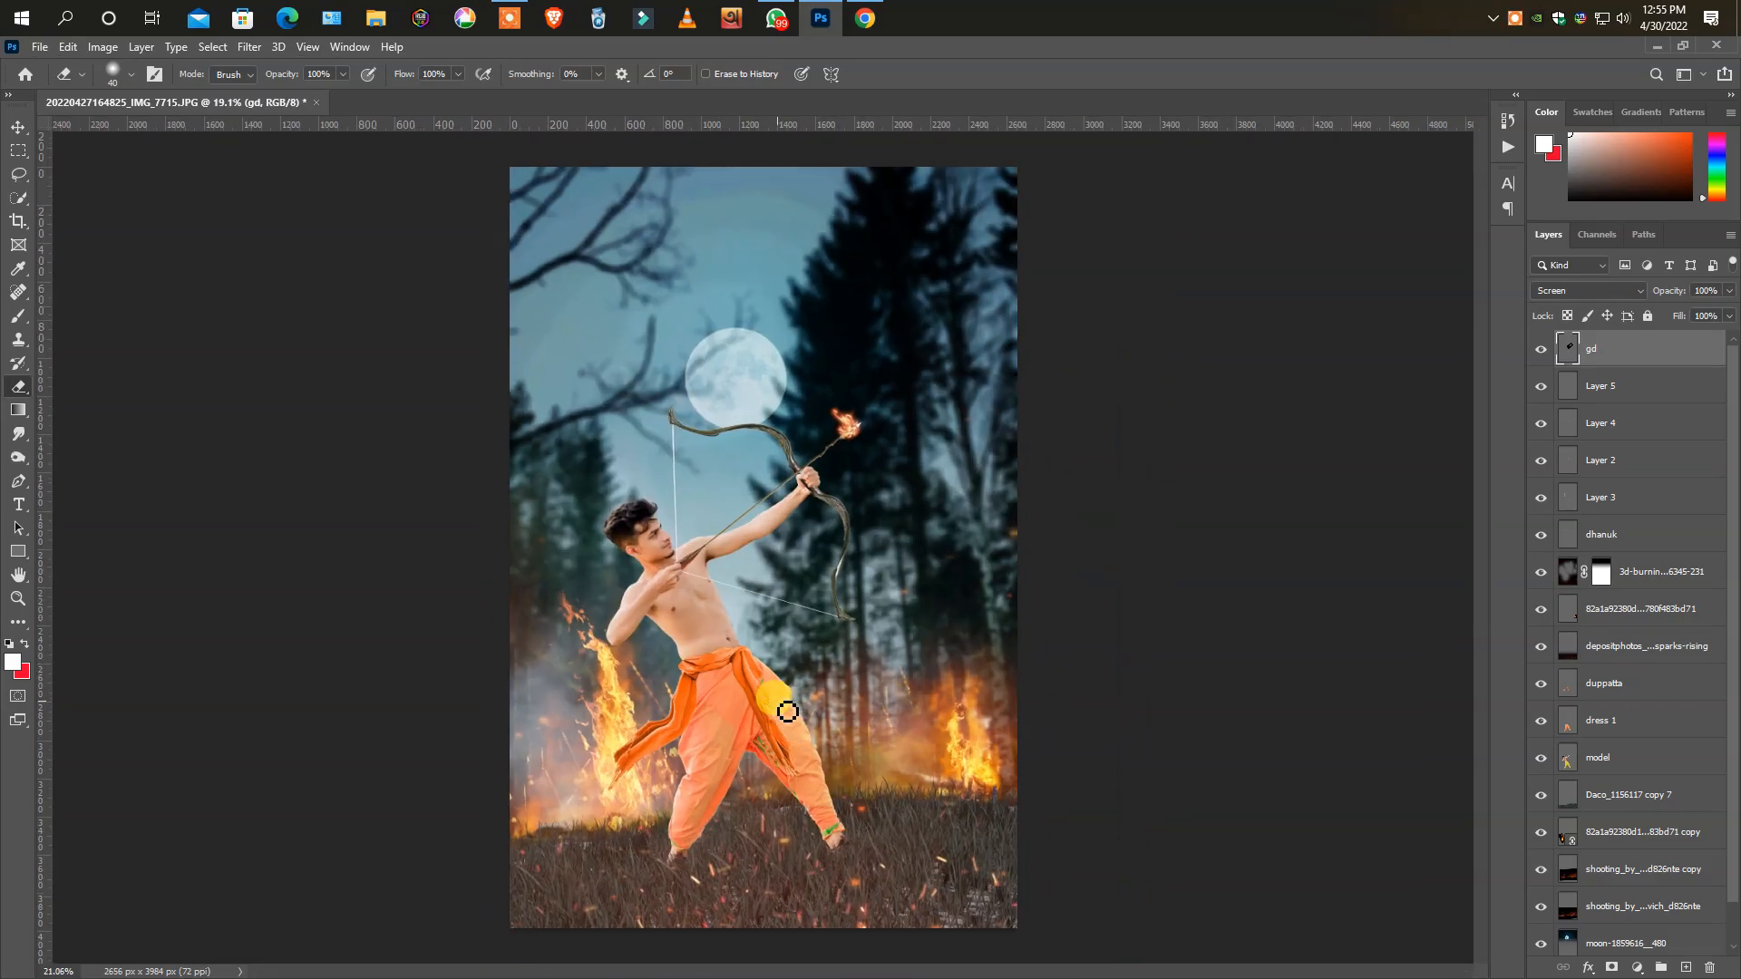
- Move the moon up and slightly right in the sky, clear of the bow
click(18, 127)
mouse_move(716, 368)
mouse_down()
mouse_move(750, 344)
mouse_move(765, 416)
mouse_move(766, 272)
mouse_move(765, 304)
mouse_up()
click(1117, 474)
scroll(760, 636, up, 11)
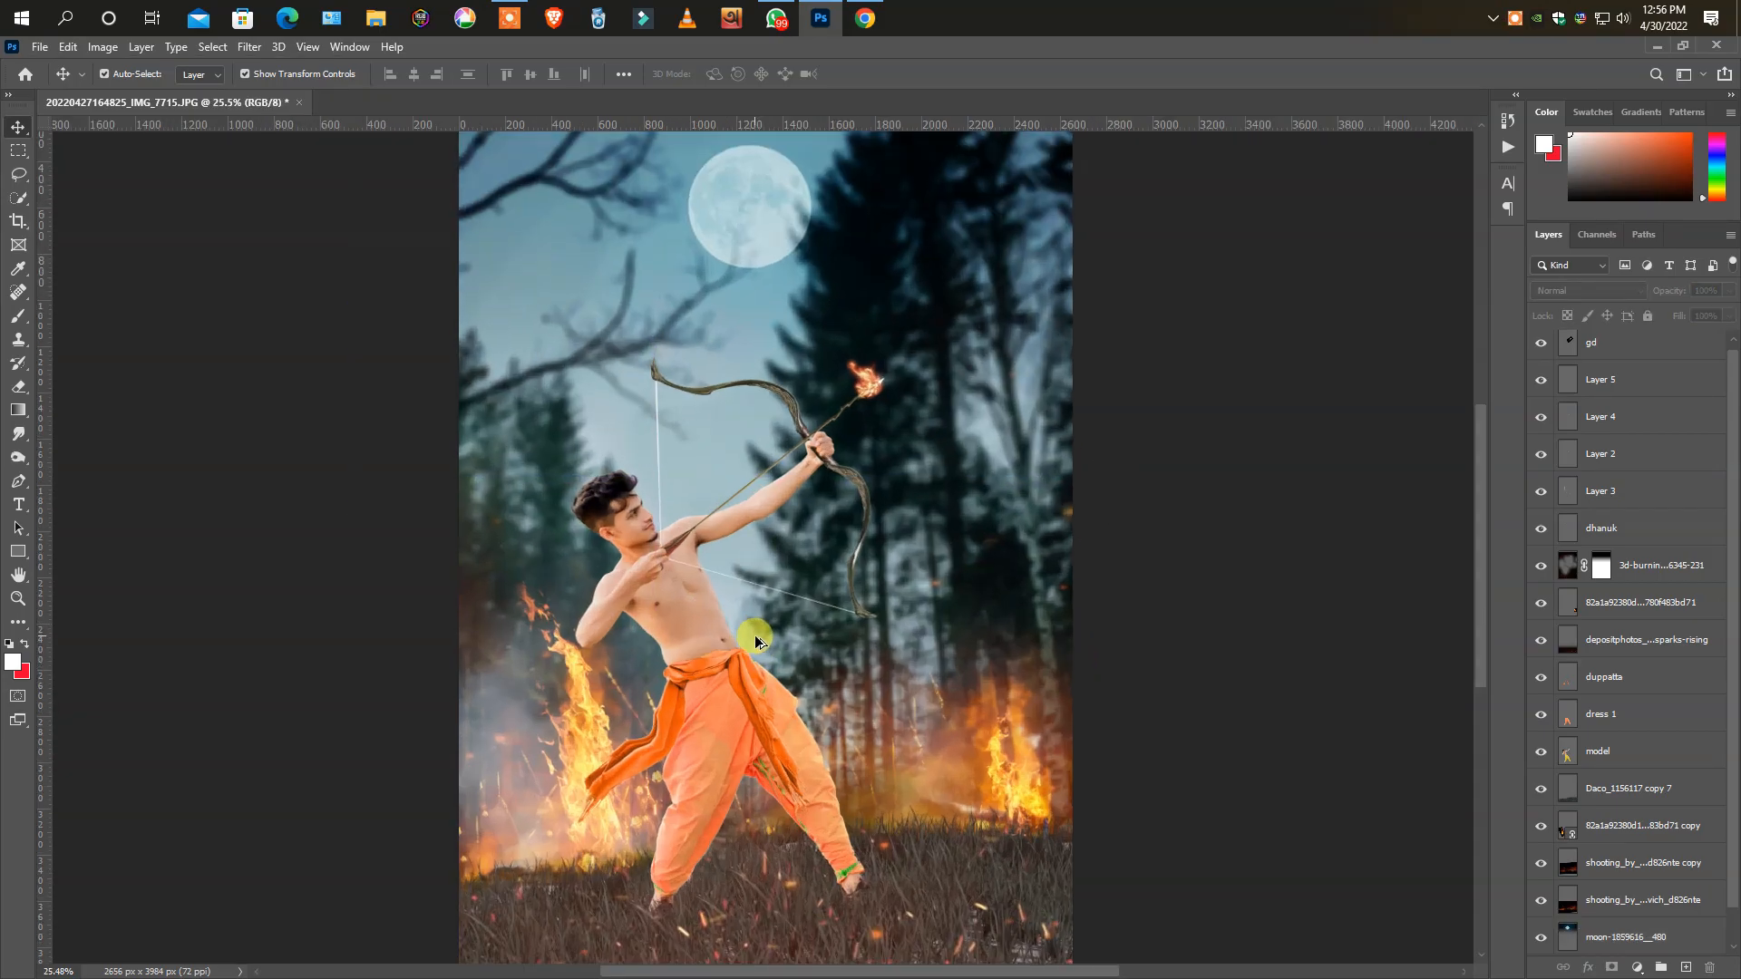
- Merge all the poster's layers into a single layer
scroll(795, 624, down, 12)
right_click(1598, 641)
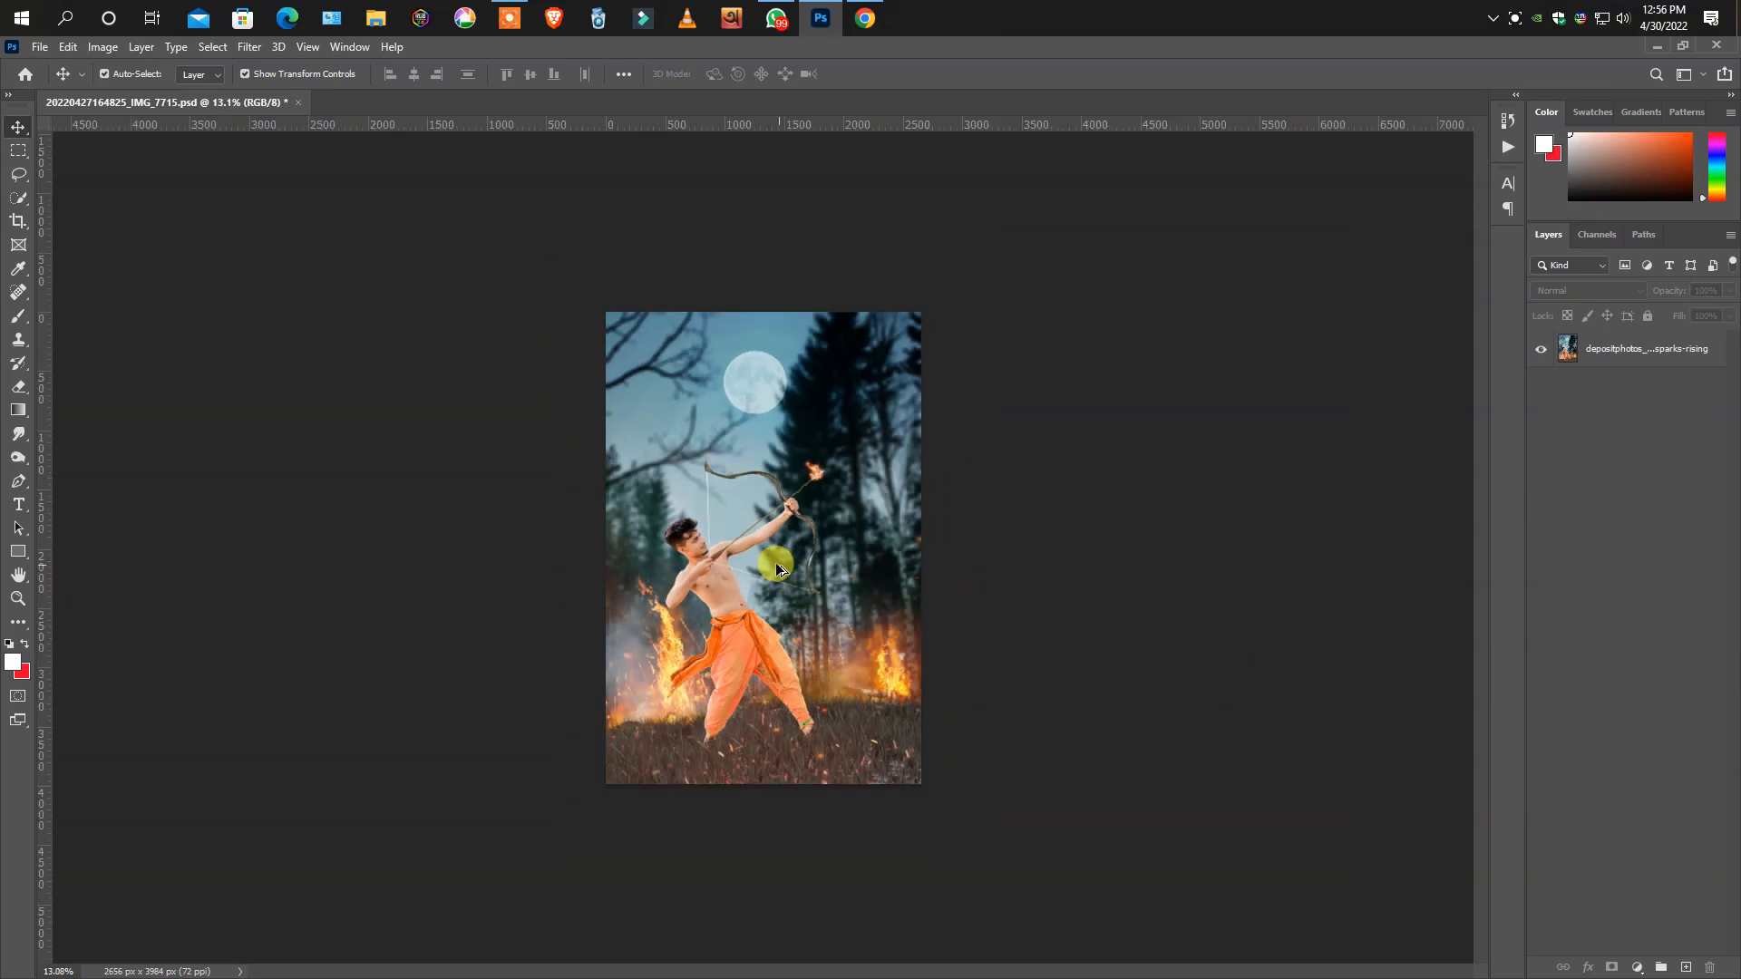
scroll(777, 570, up, 7)
scroll(986, 511, down, 5)
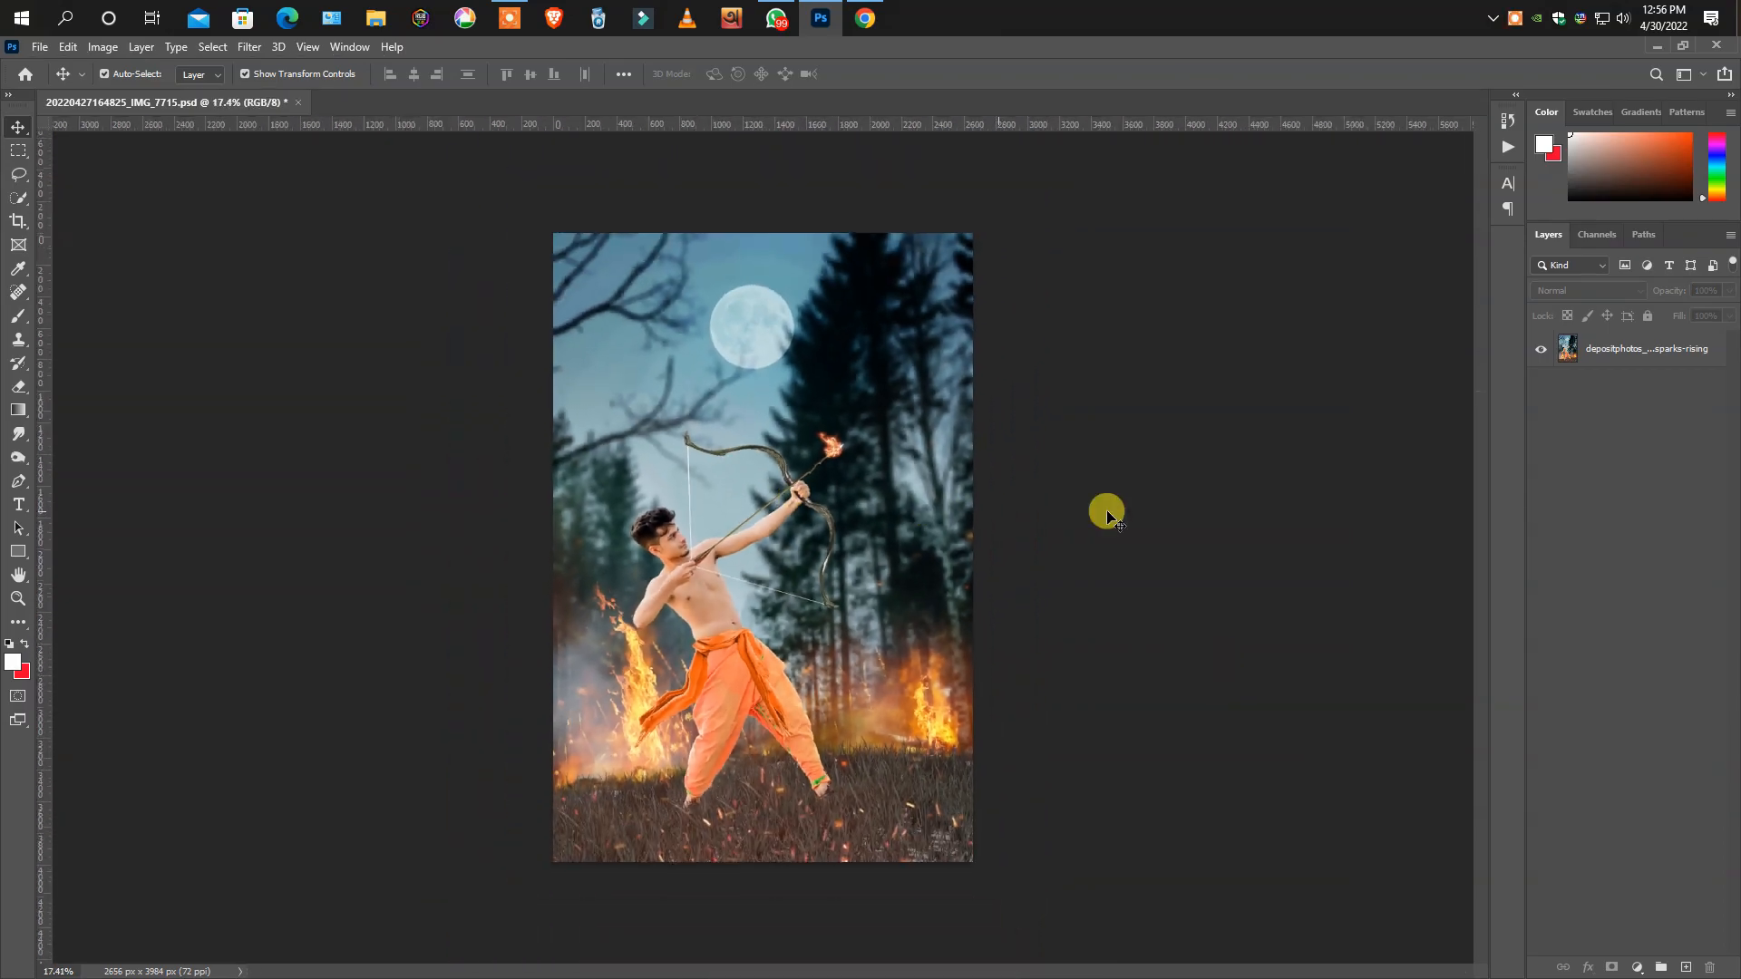
- Open the merged layer in Camera Raw and add a dark vignette of -95 with midpoint 41, roundness +46 and feather 100
click(894, 303)
scroll(787, 541, up, 10)
scroll(787, 541, down, 7)
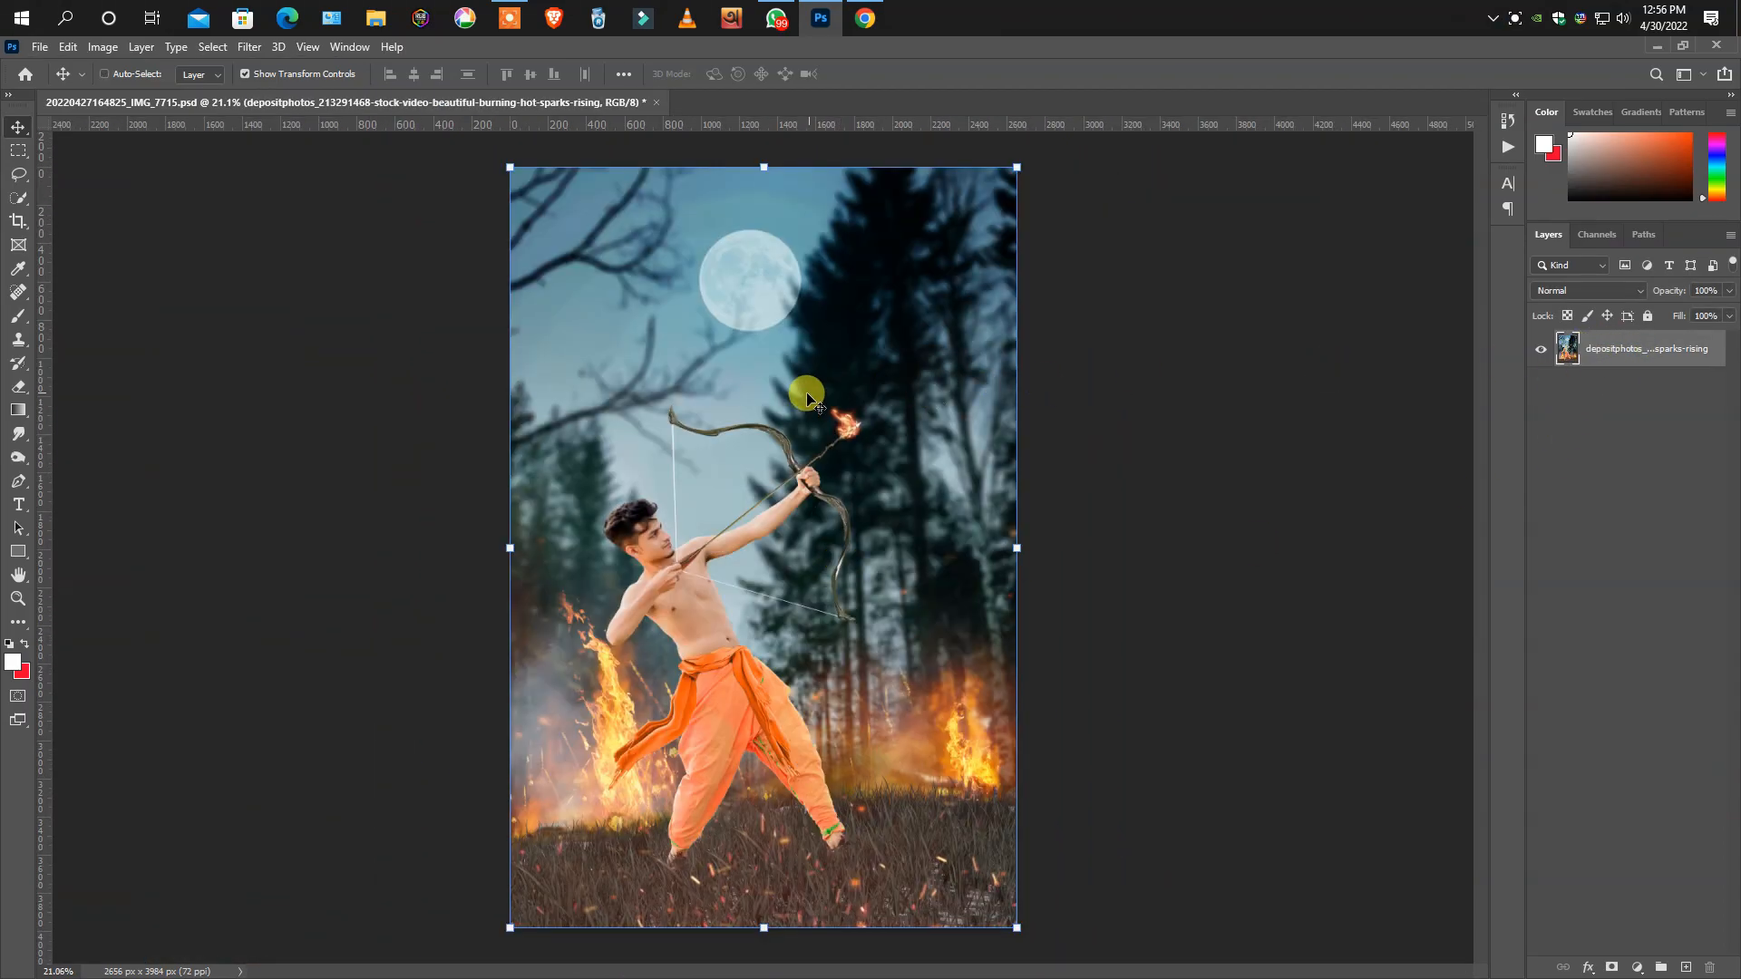
key(ctrl+shift+a)
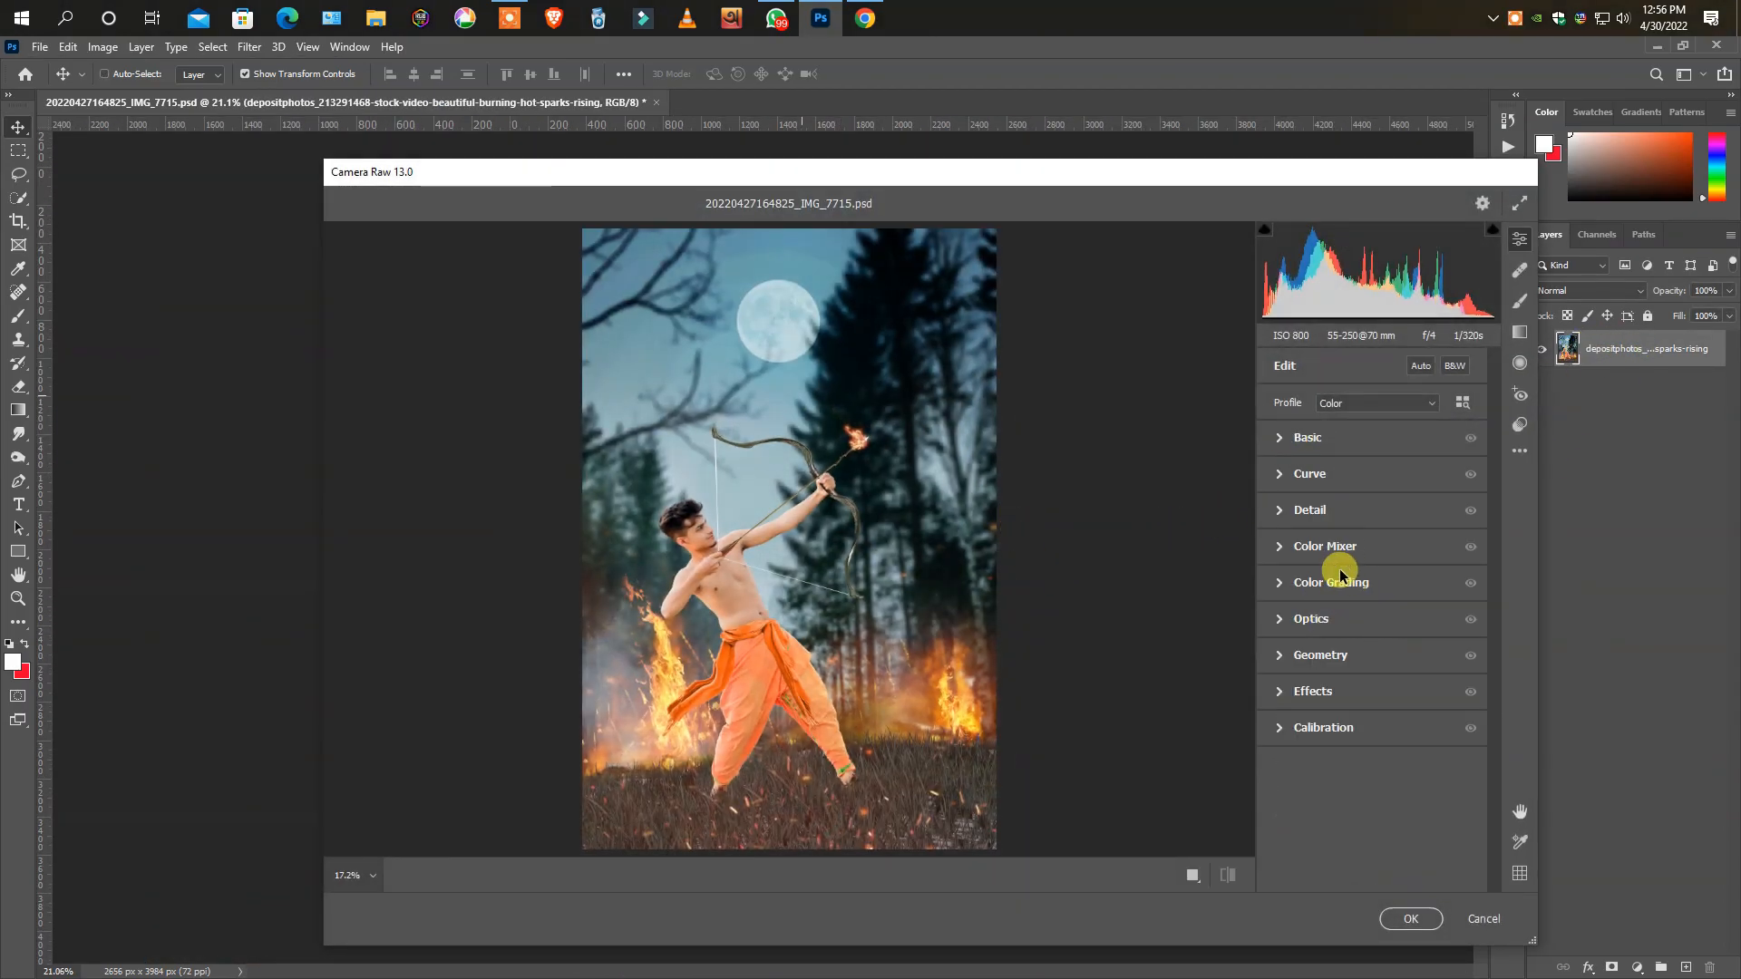
click(1327, 697)
drag(1373, 691, 1280, 691)
drag(1373, 753, 1498, 814)
drag(1318, 754, 1346, 755)
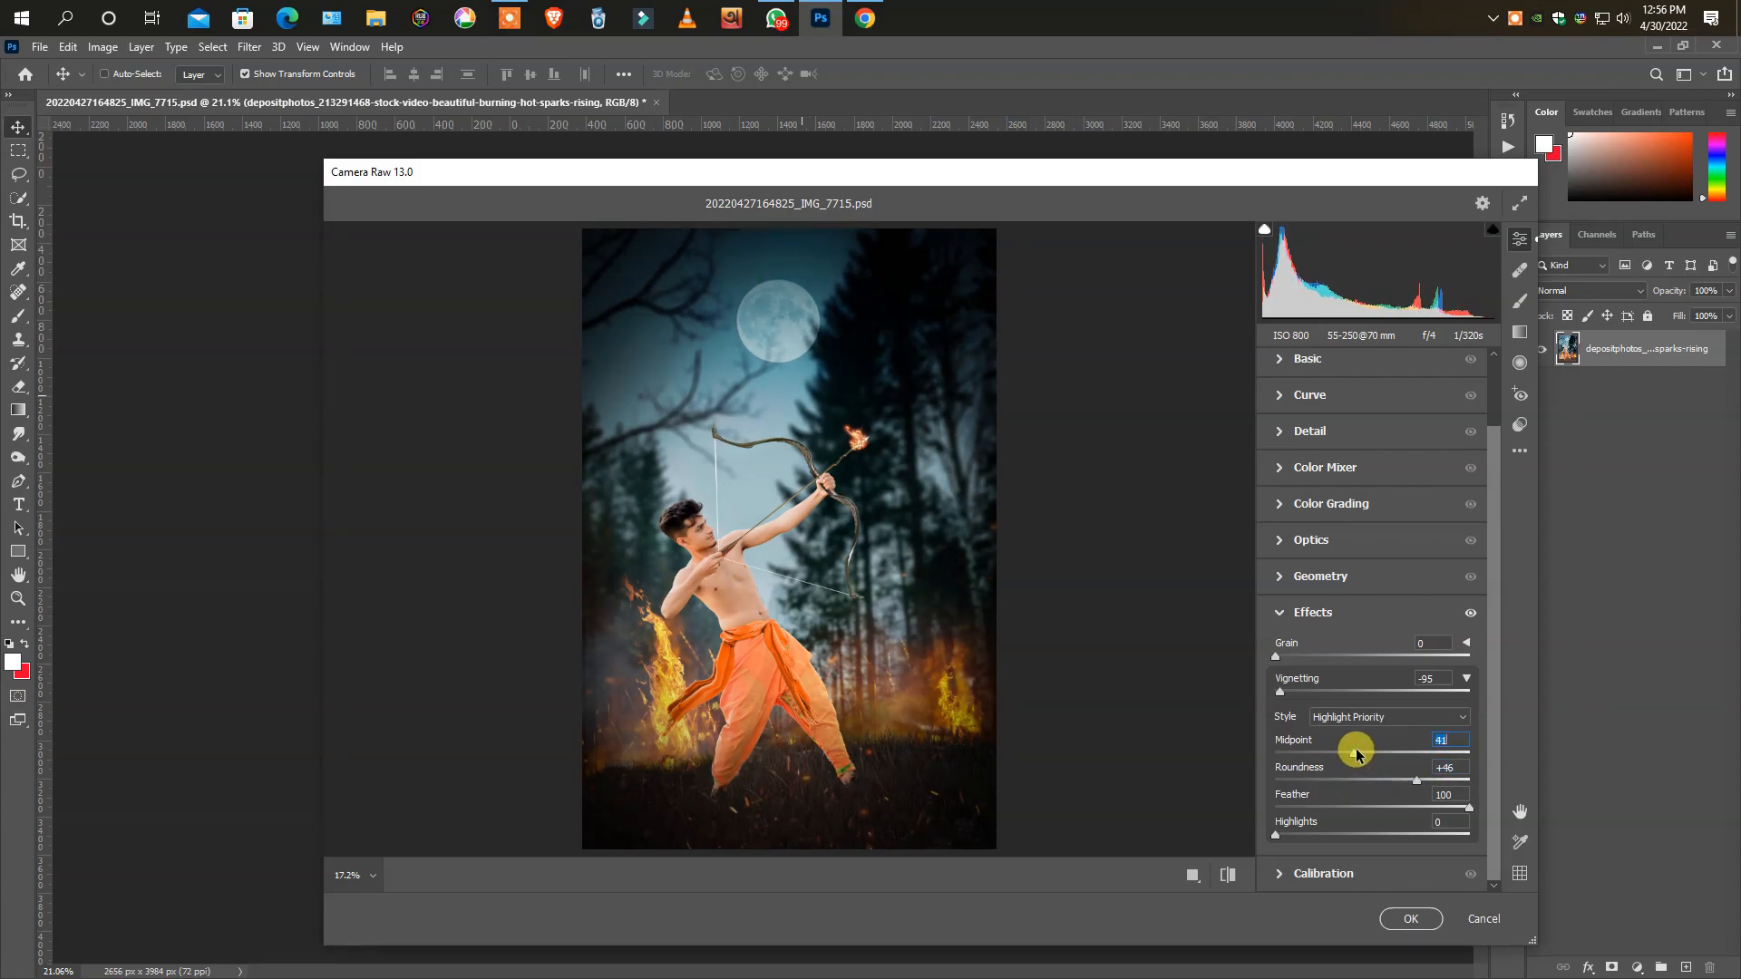
- Set the poster's highlights to -45, shadows to +41, whites to -41 and blacks to -10
click(1280, 614)
click(1283, 439)
click(1329, 593)
click(1333, 648)
click(1415, 621)
click(1333, 675)
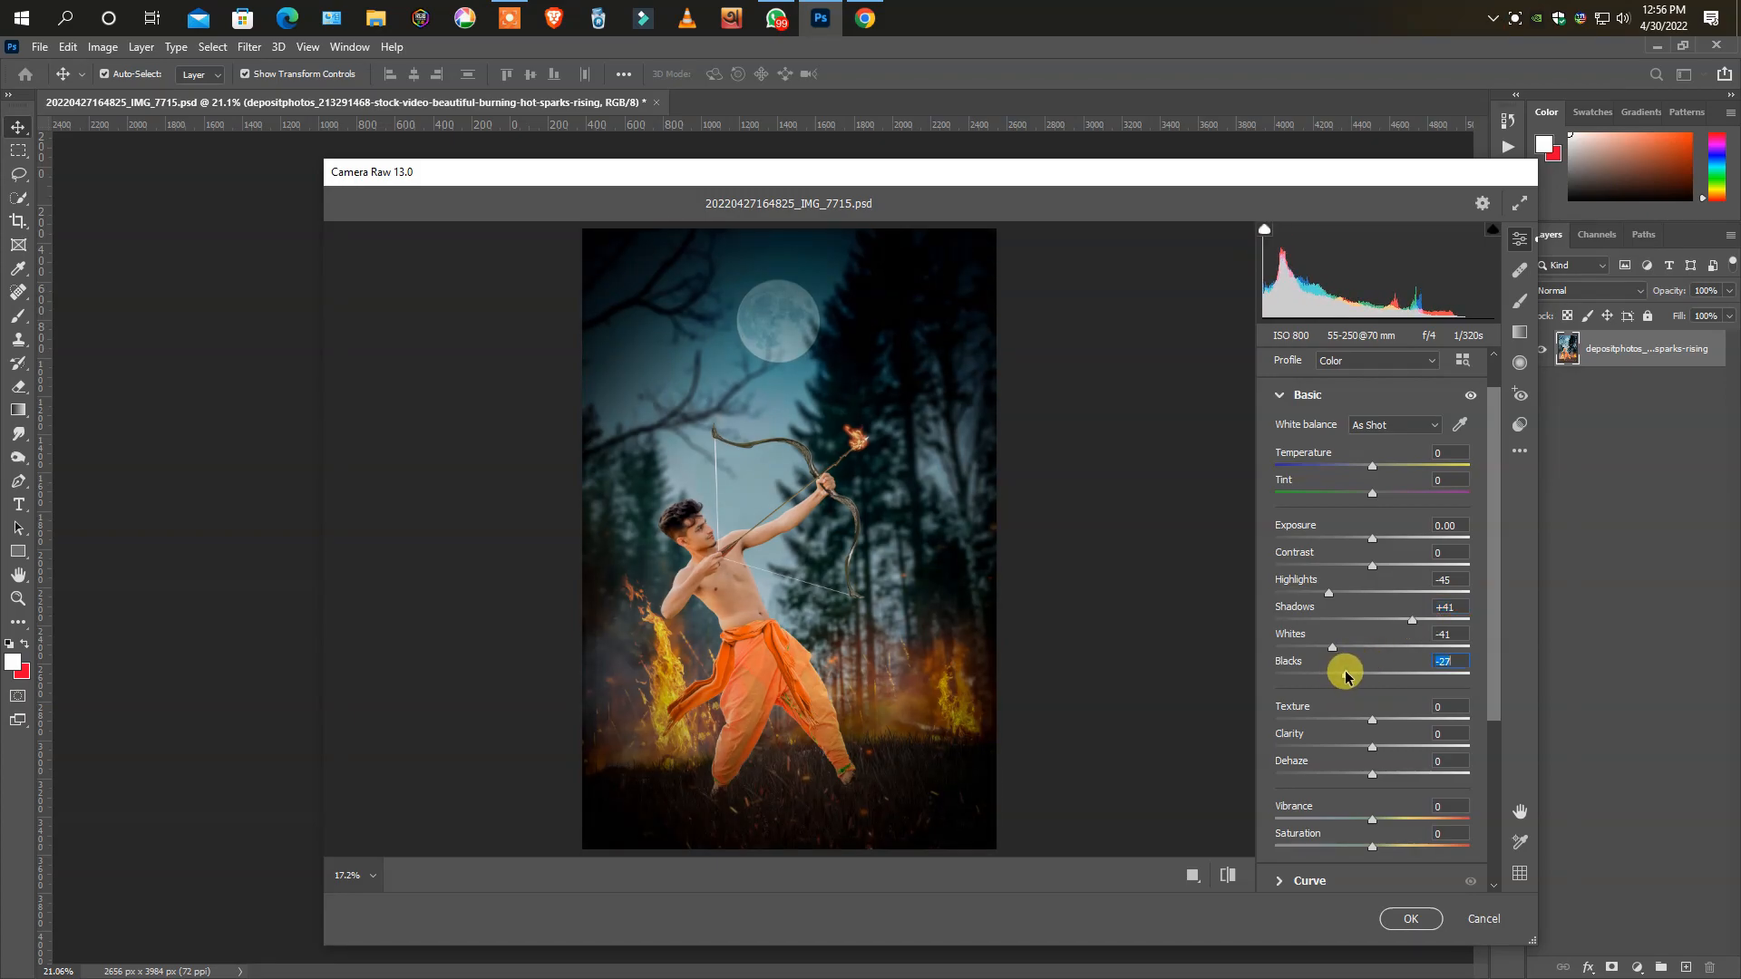
drag(832, 628, 827, 660)
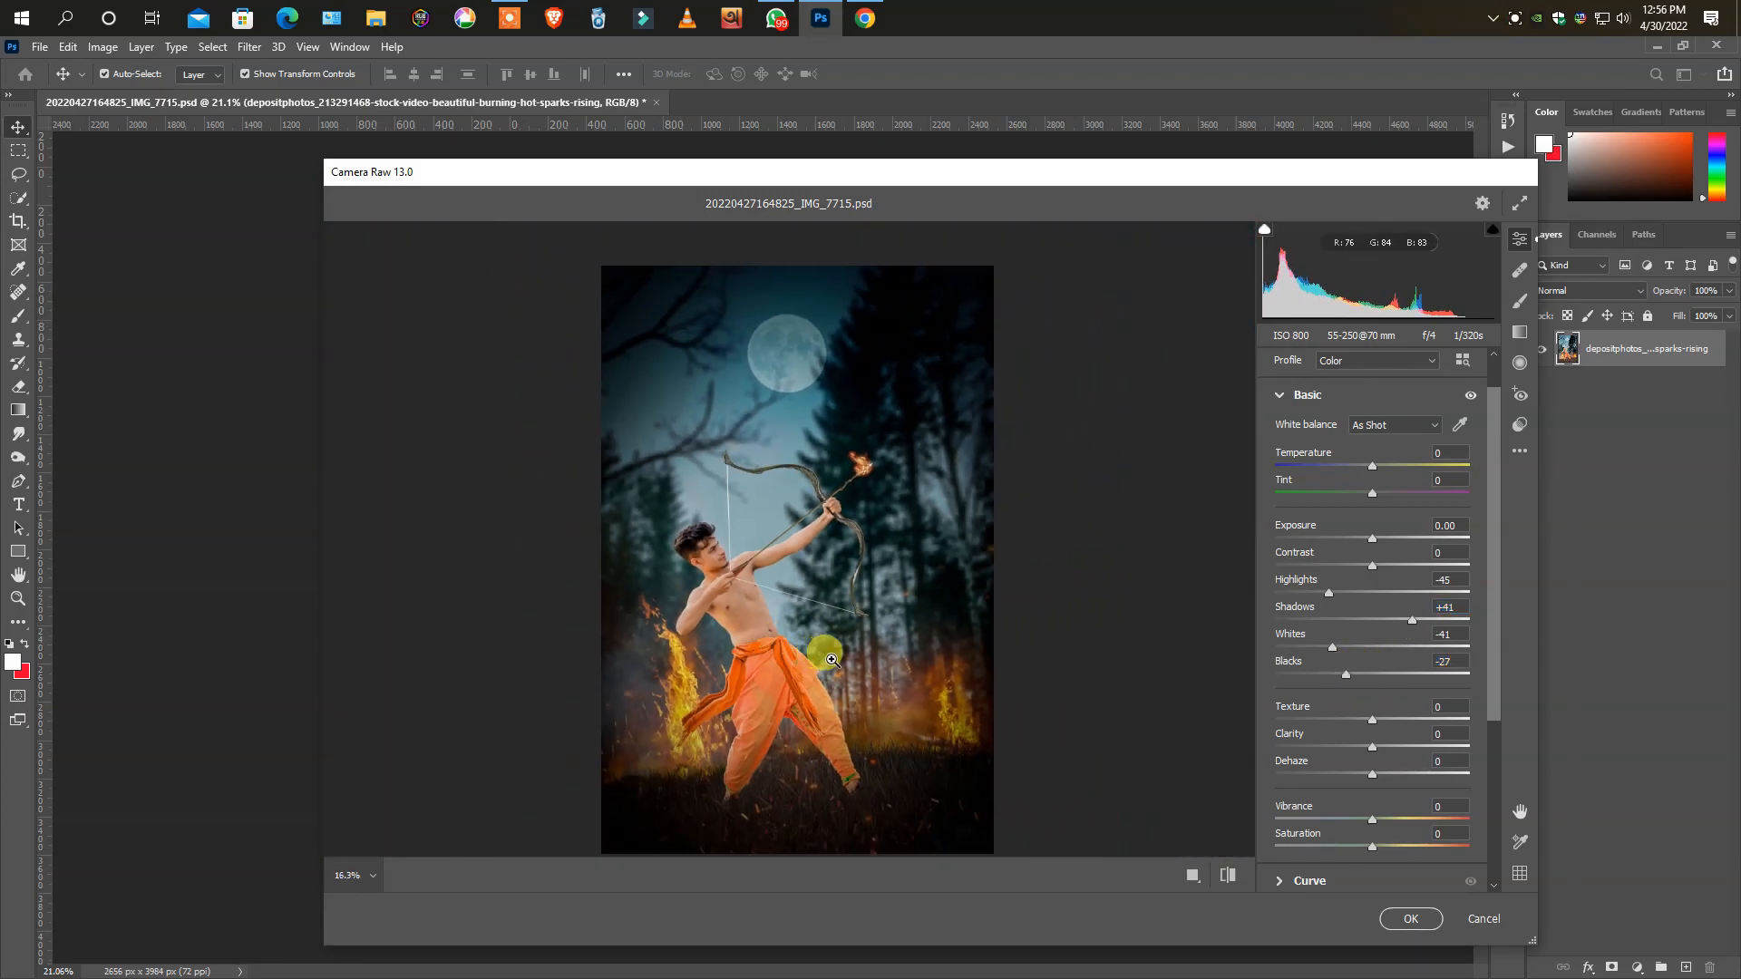
scroll(826, 660, down, 2)
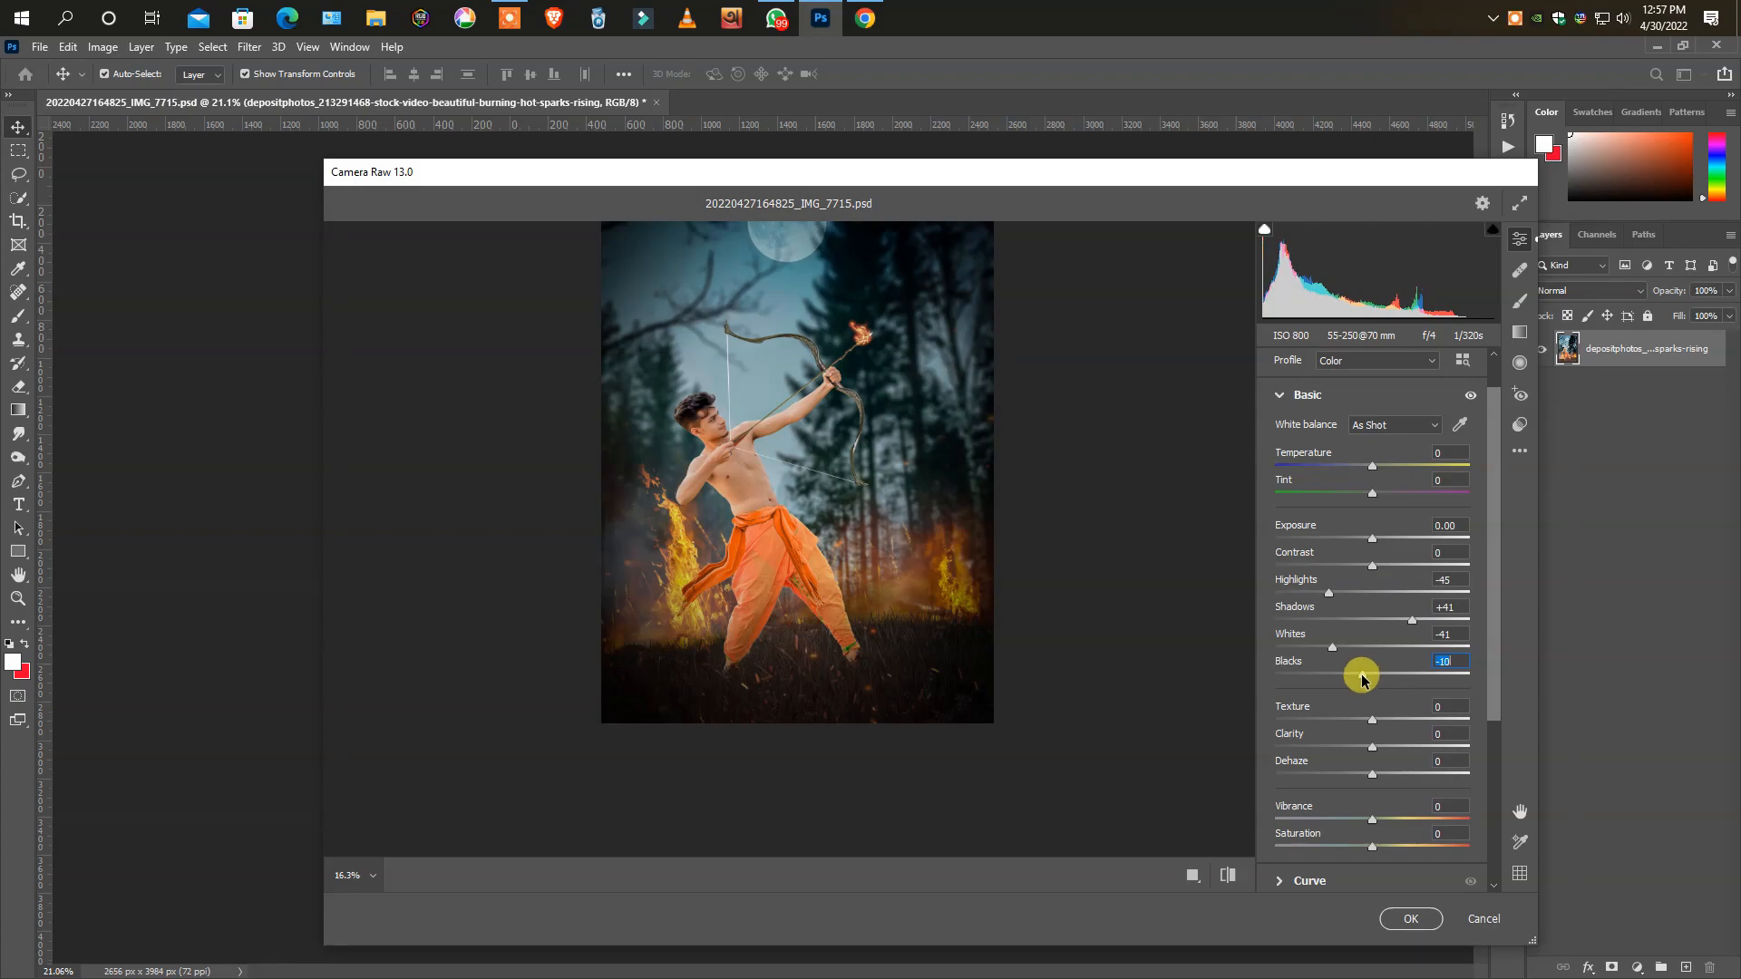
- Cool the poster's white balance with temperature -11 and tint -5
scroll(874, 602, up, 10)
scroll(997, 671, down, 10)
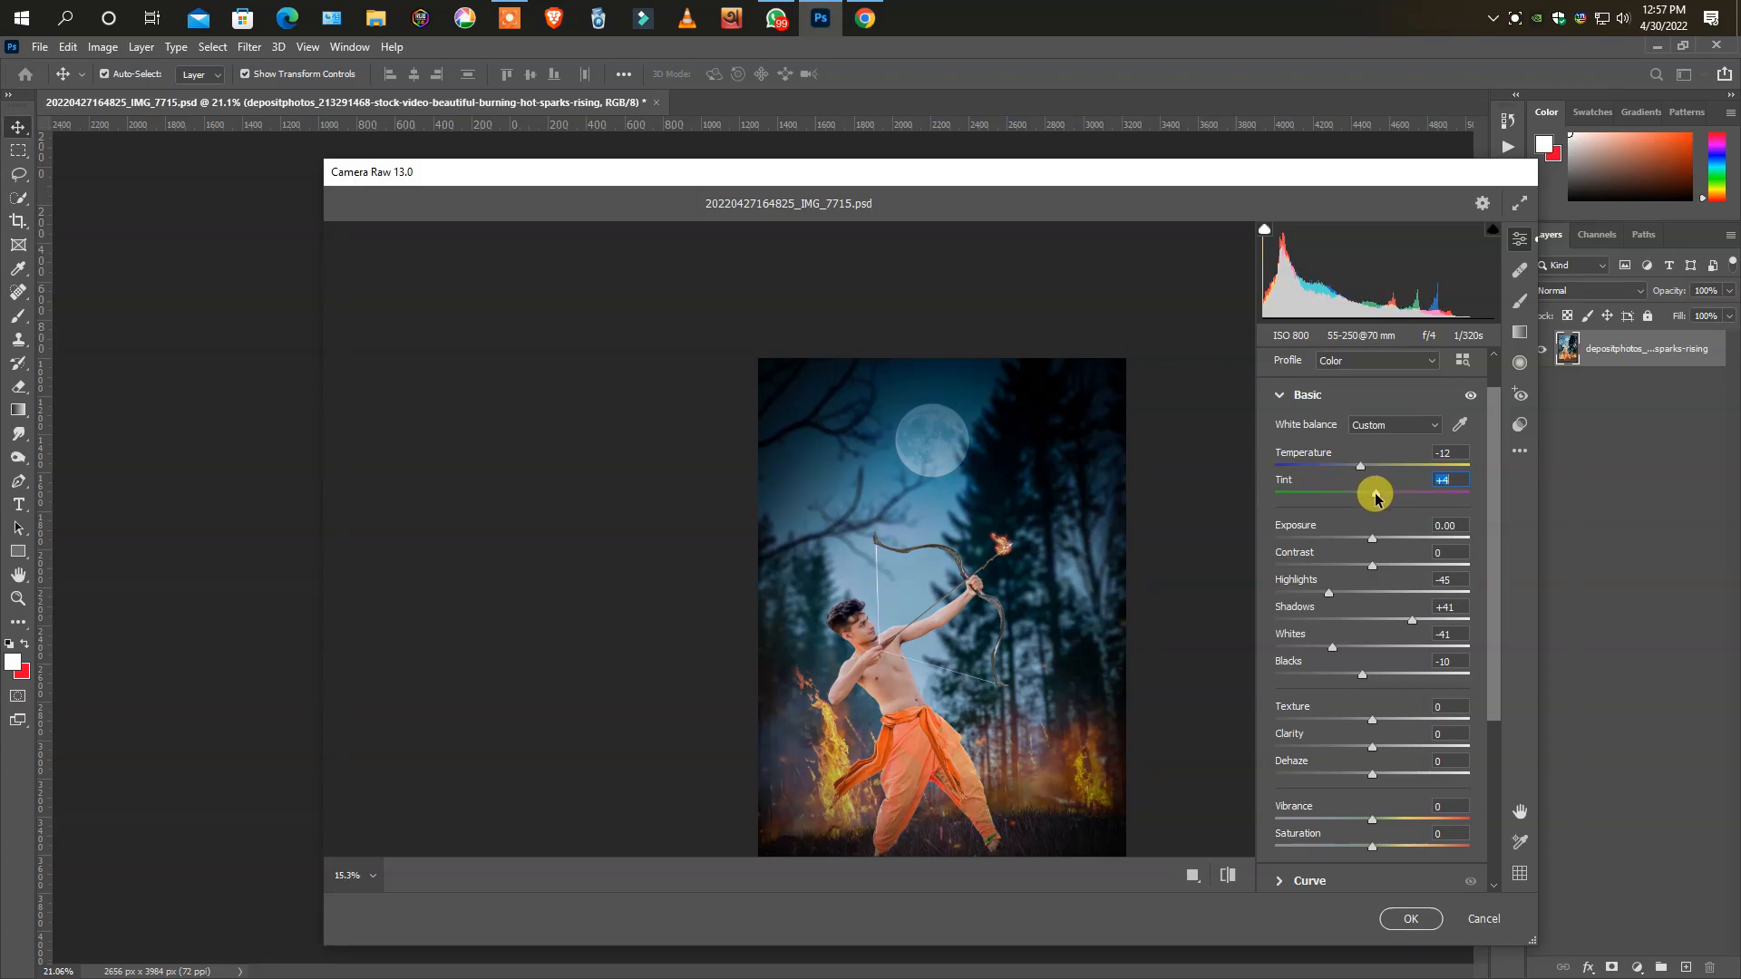
scroll(999, 692, down, 2)
scroll(998, 692, up, 3)
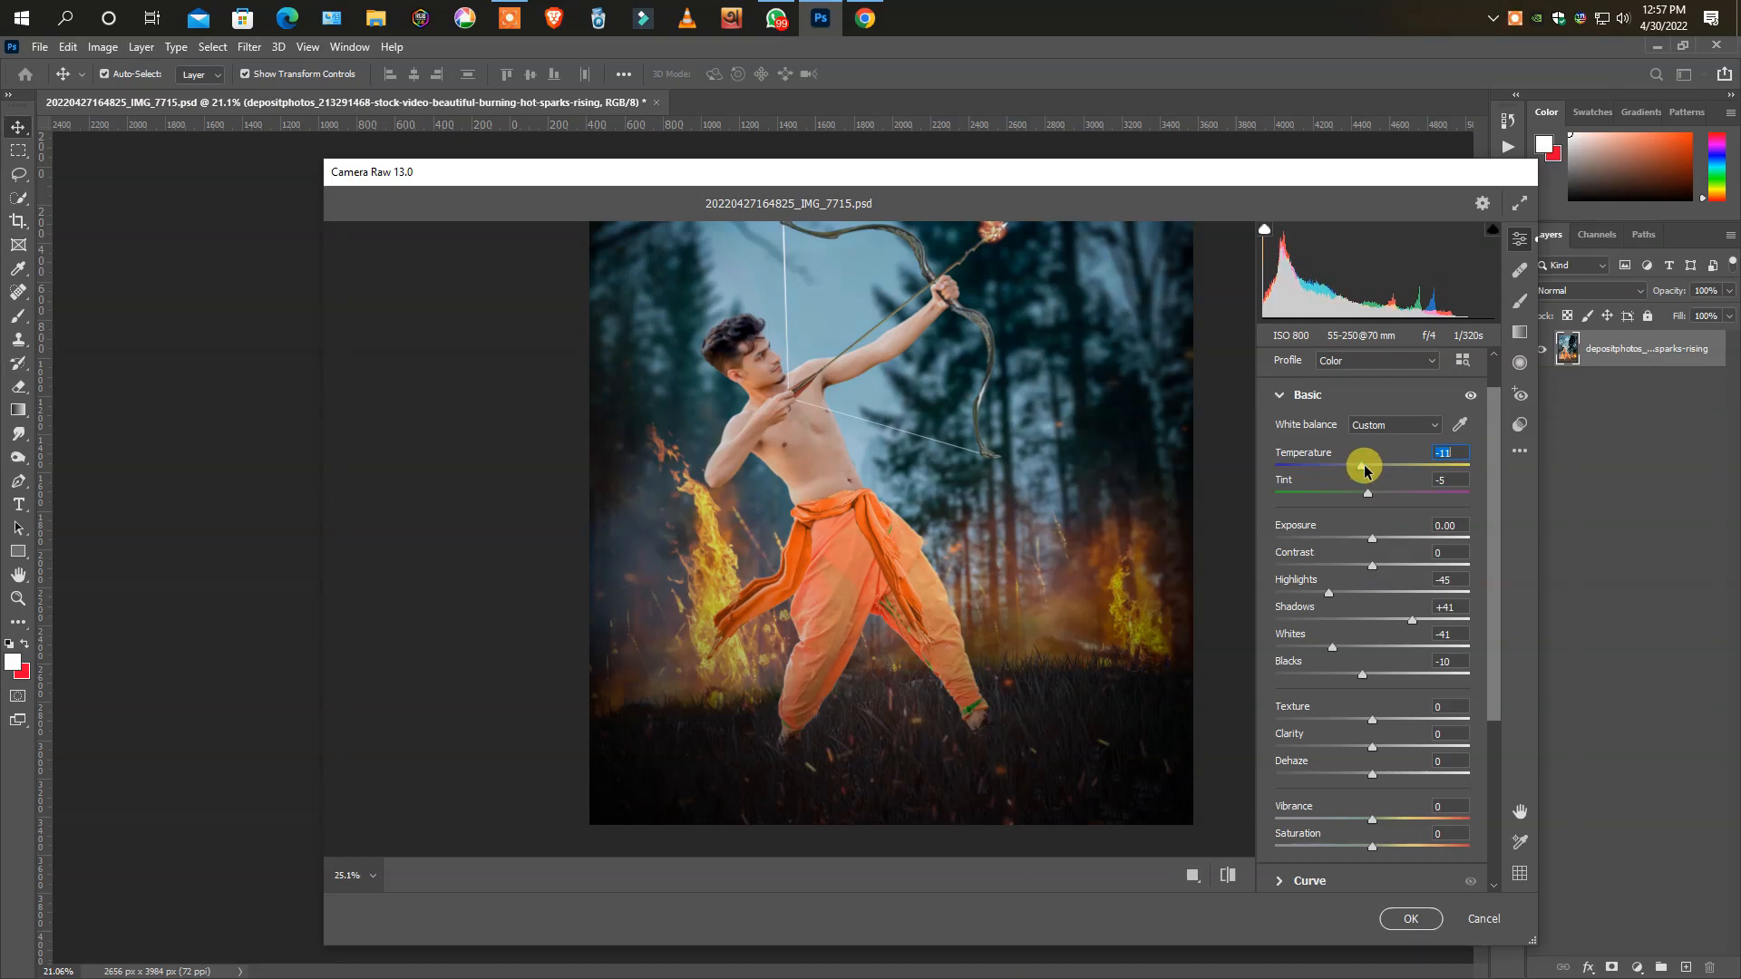
scroll(979, 644, down, 4)
scroll(892, 533, up, 5)
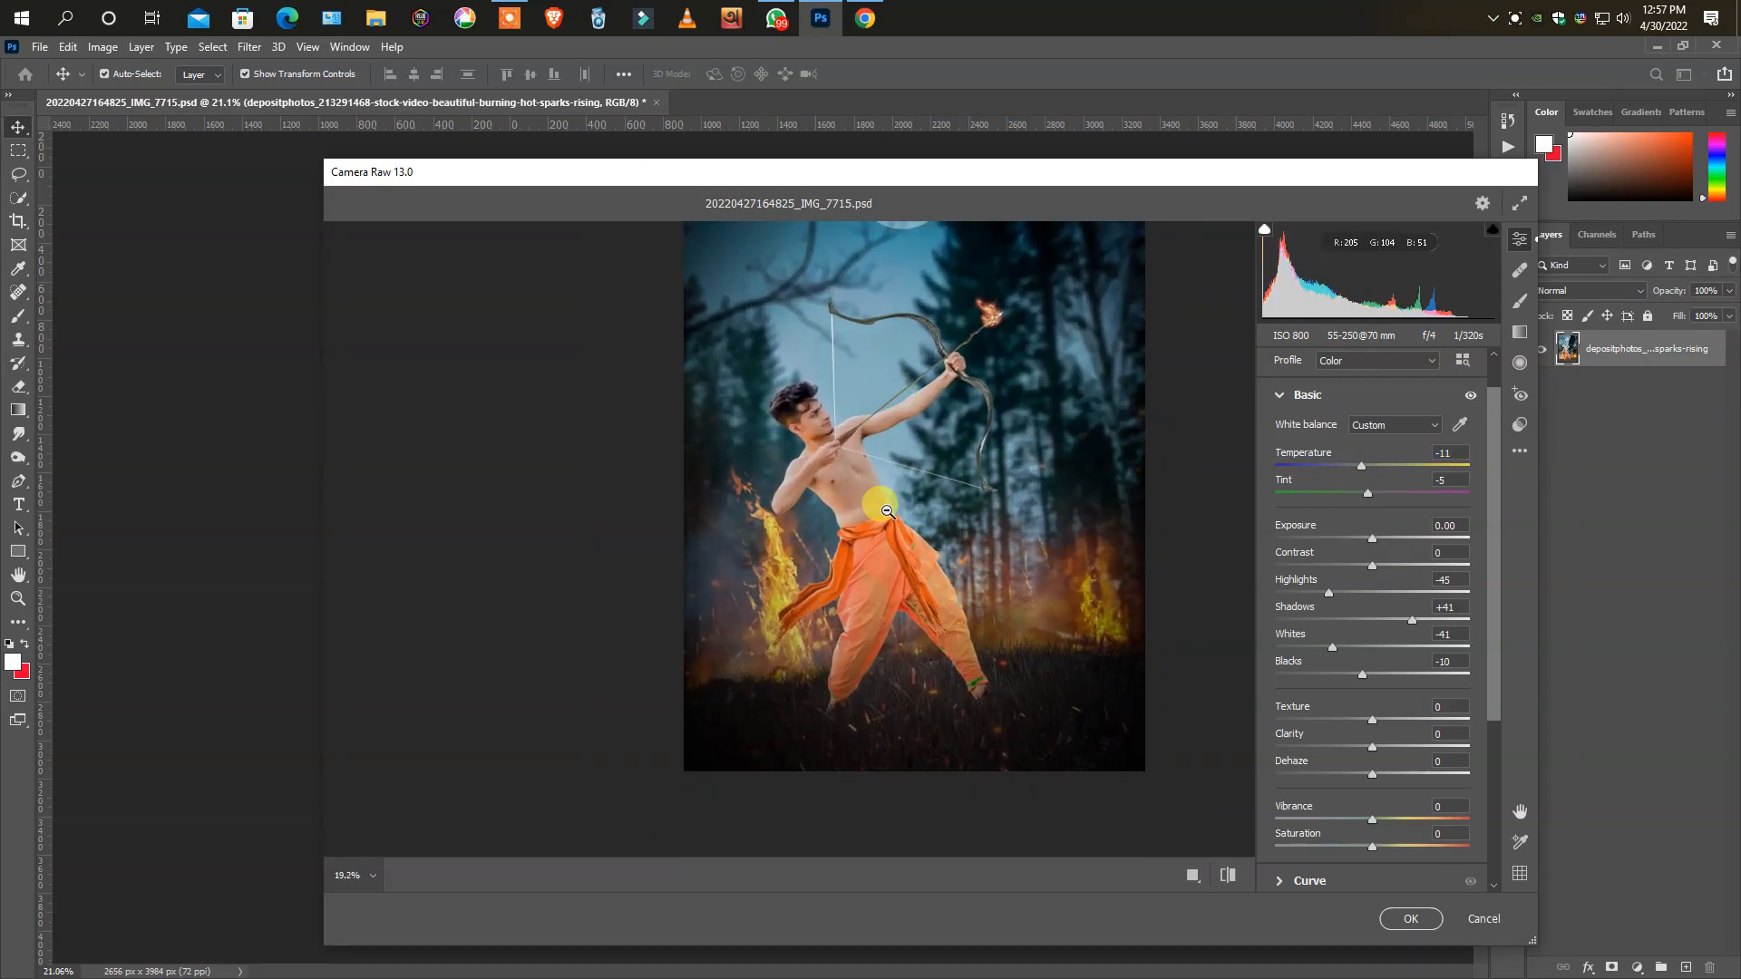
scroll(1232, 575, down, 2)
- Set noise reduction to 23 and color noise reduction to 20, and apply the Camera Raw edits
click(1292, 396)
click(1299, 501)
click(1319, 587)
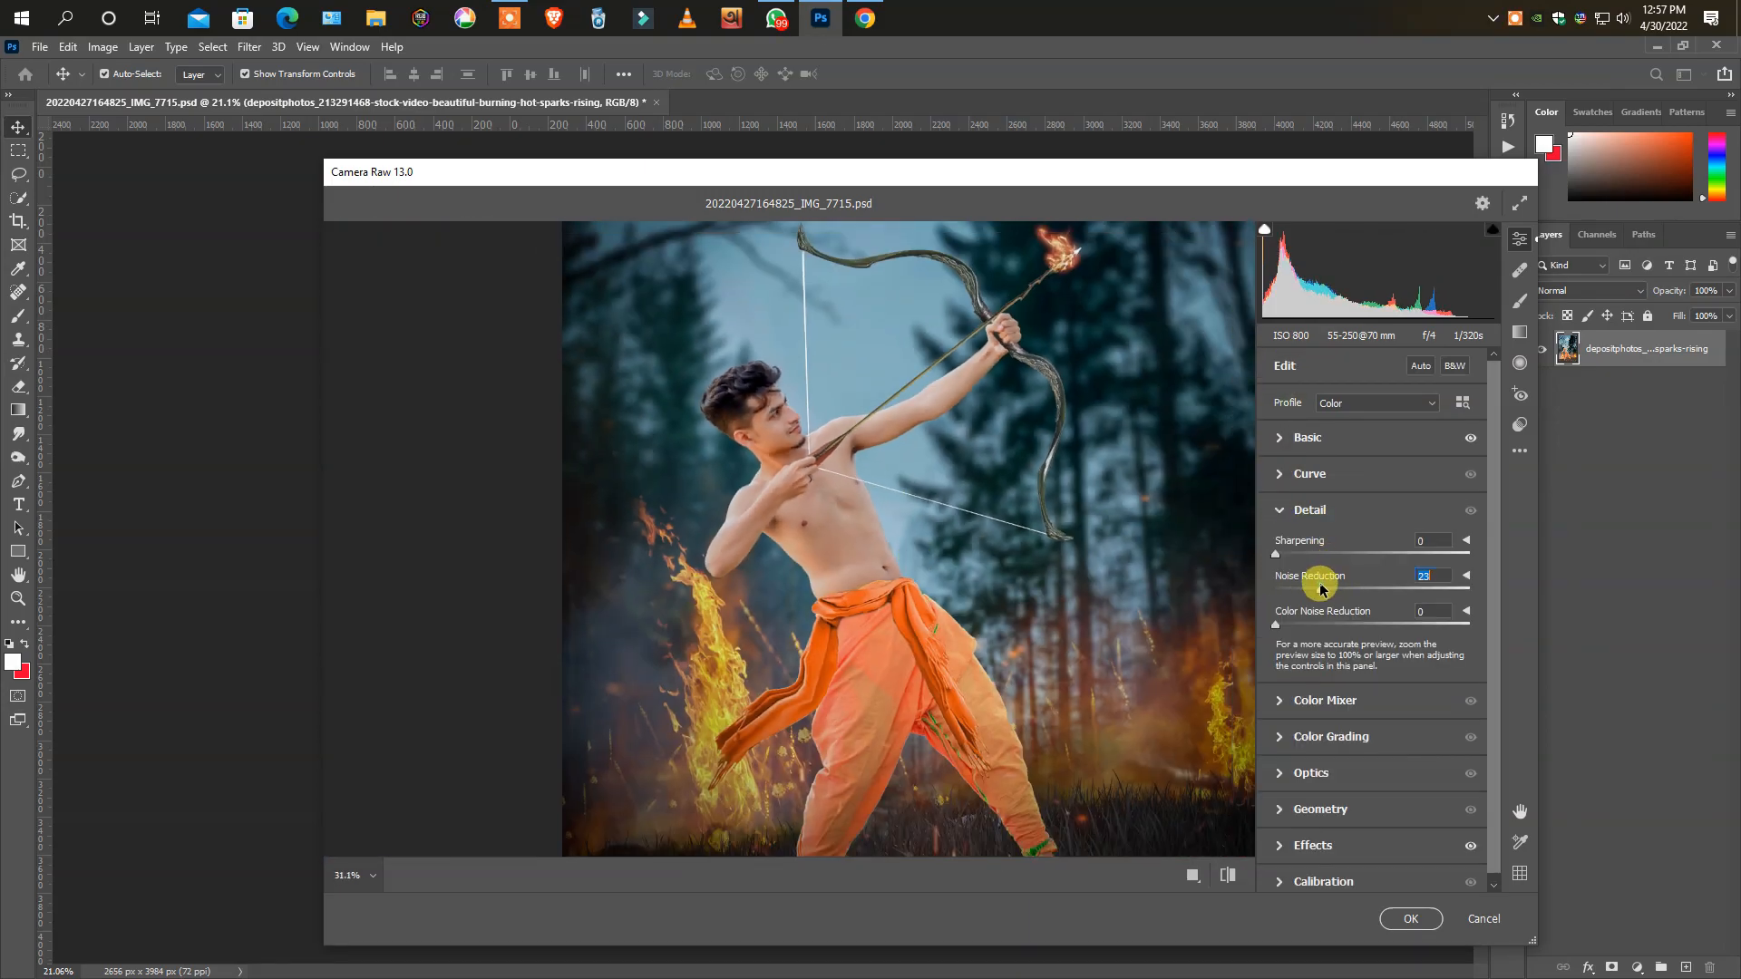
scroll(1004, 666, down, 4)
scroll(980, 742, up, 3)
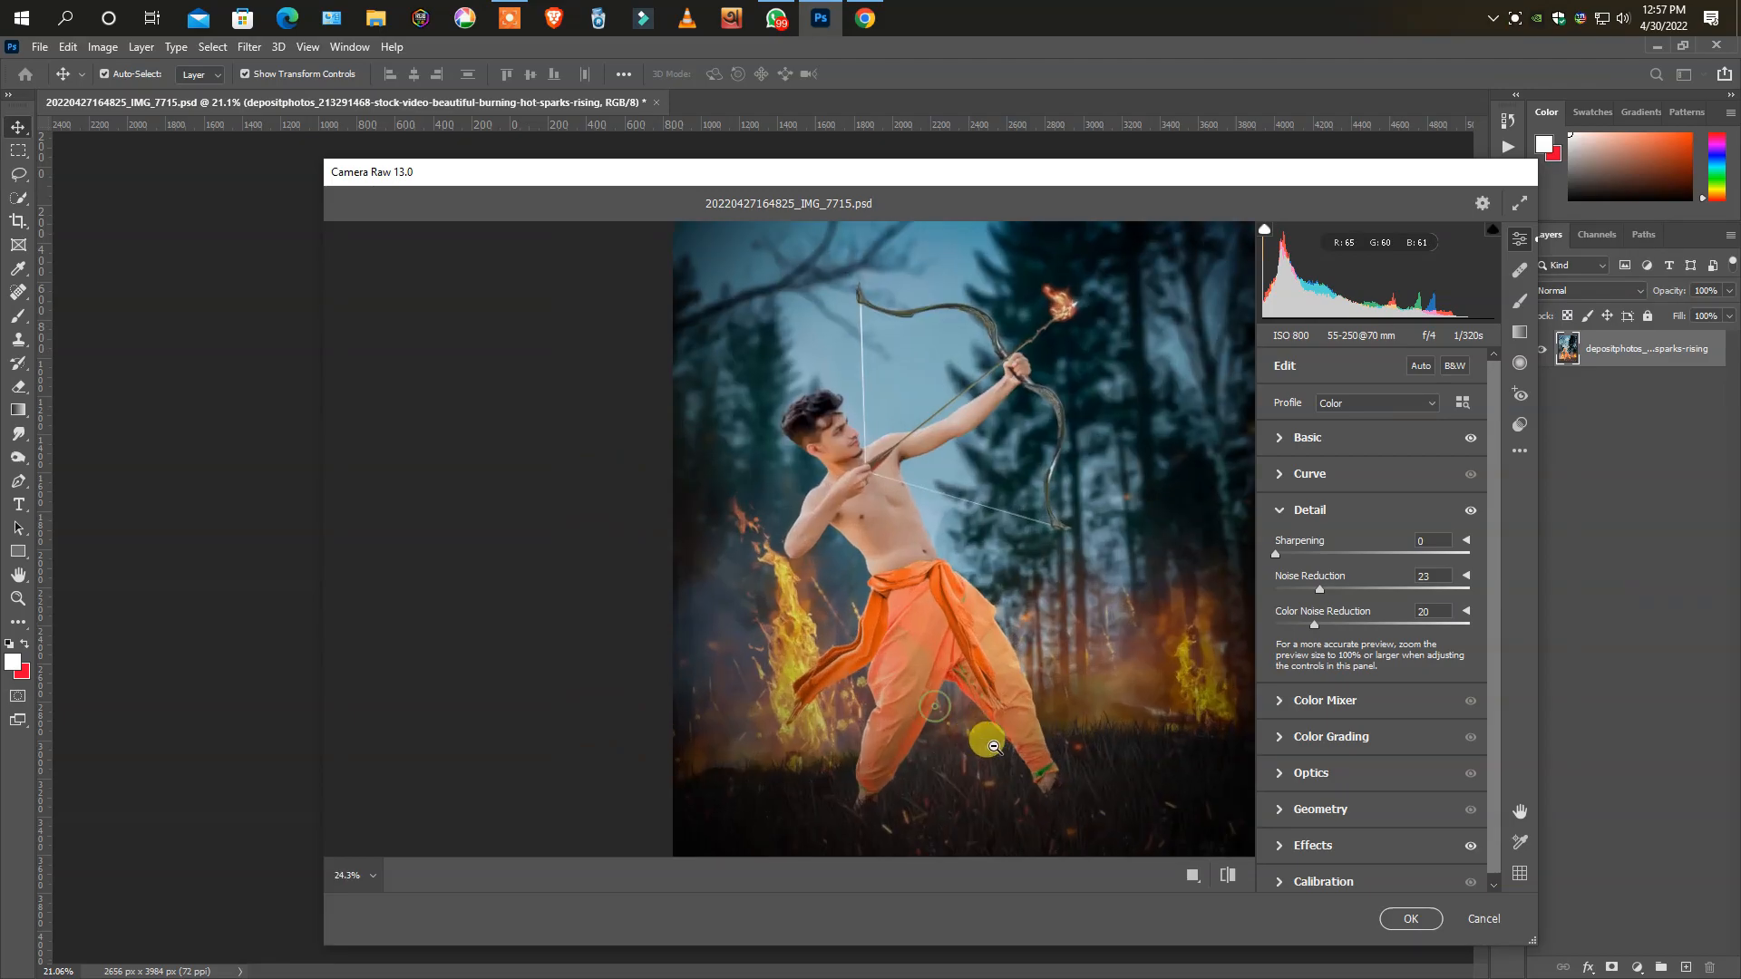
scroll(948, 626, down, 2)
click(1409, 918)
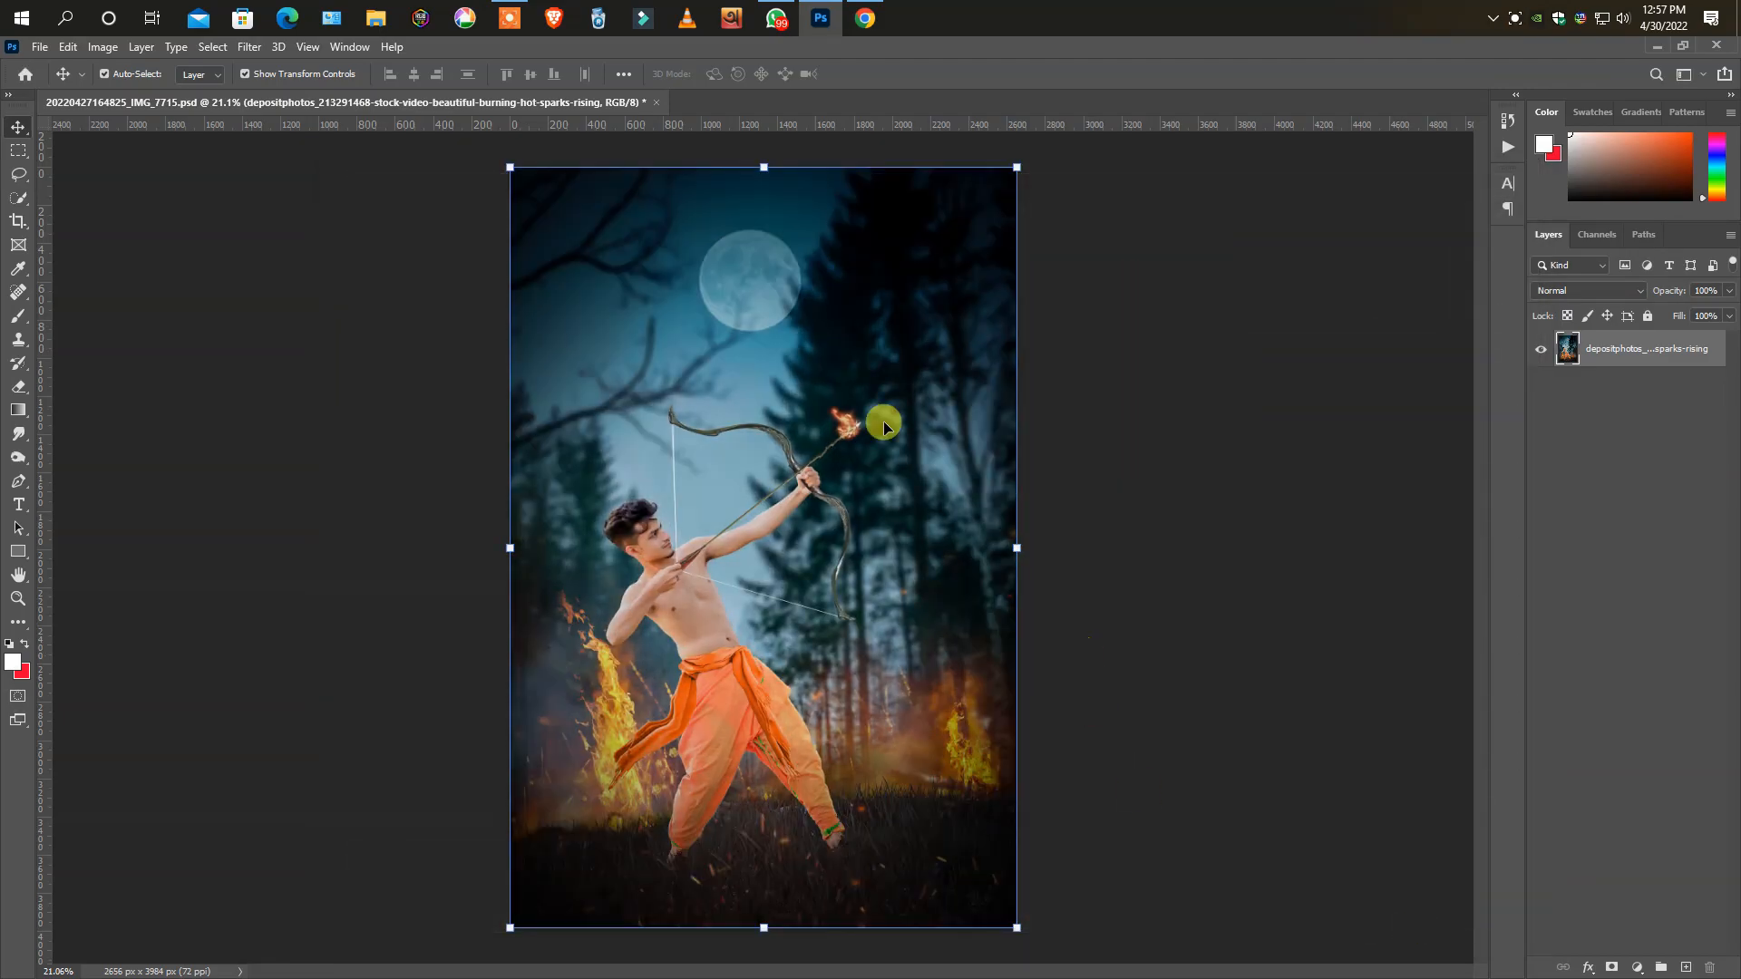
- Brush warm light onto the man's cutout in Camera Raw with temperature +30, tint +42, exposure +0.75 and shadows +34
click(770, 19)
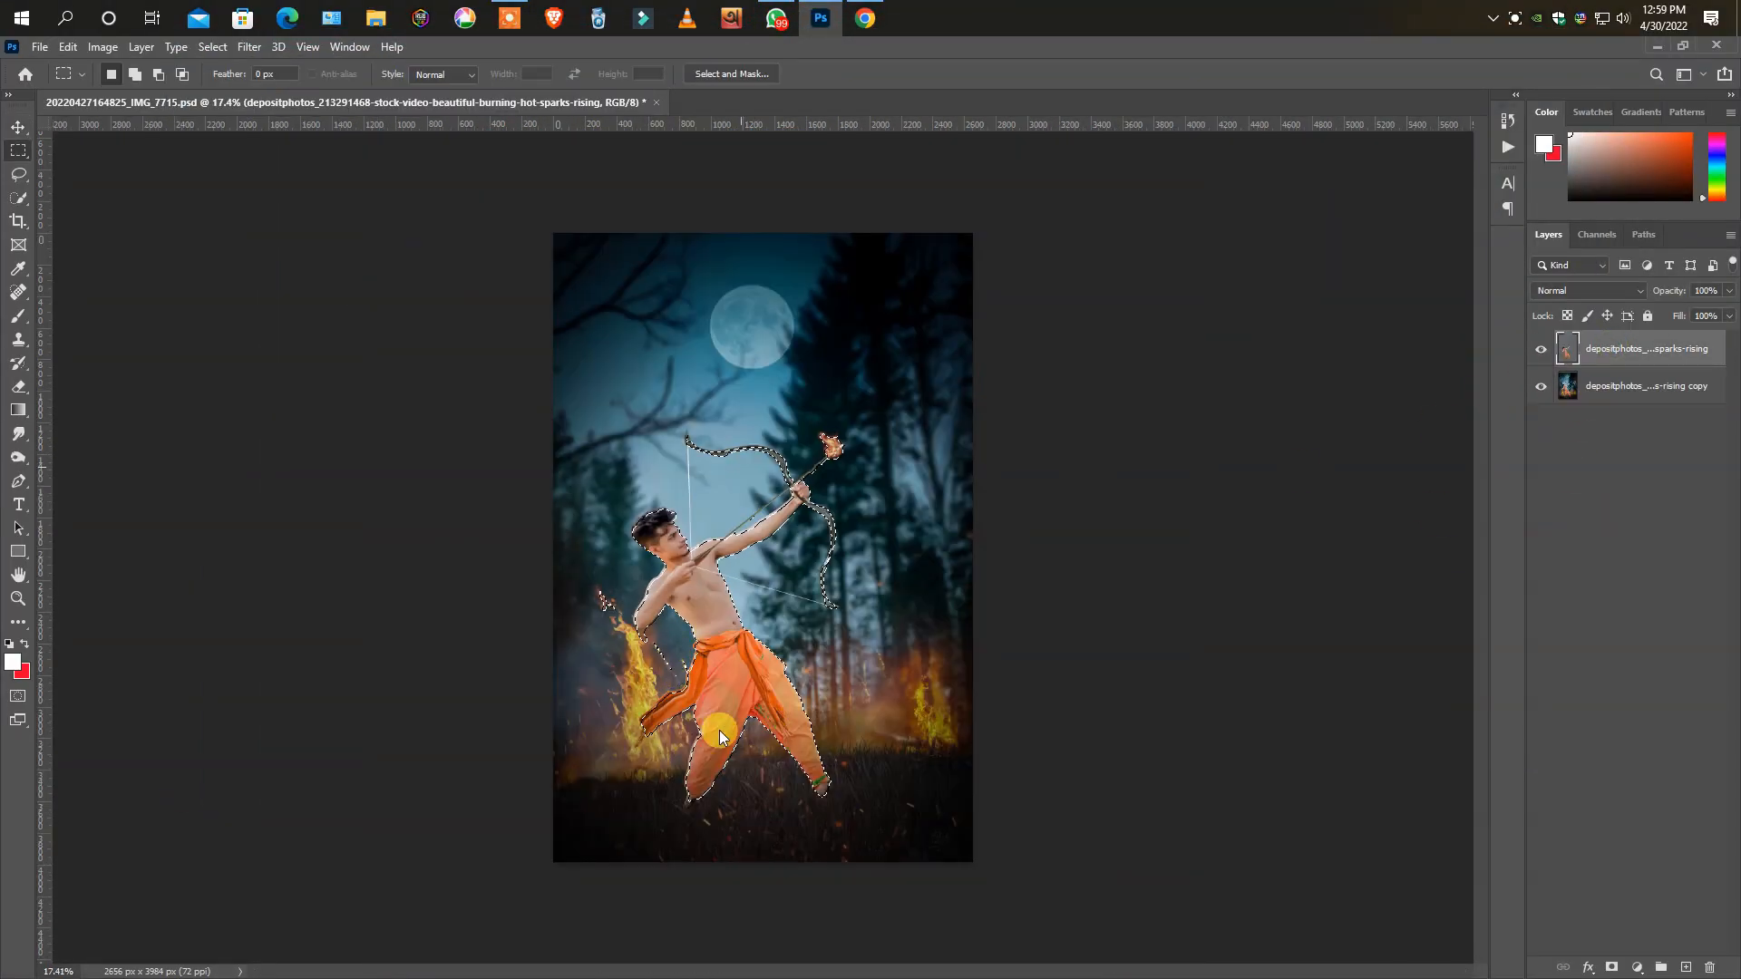
key(ctrl+shift+a)
click(1520, 301)
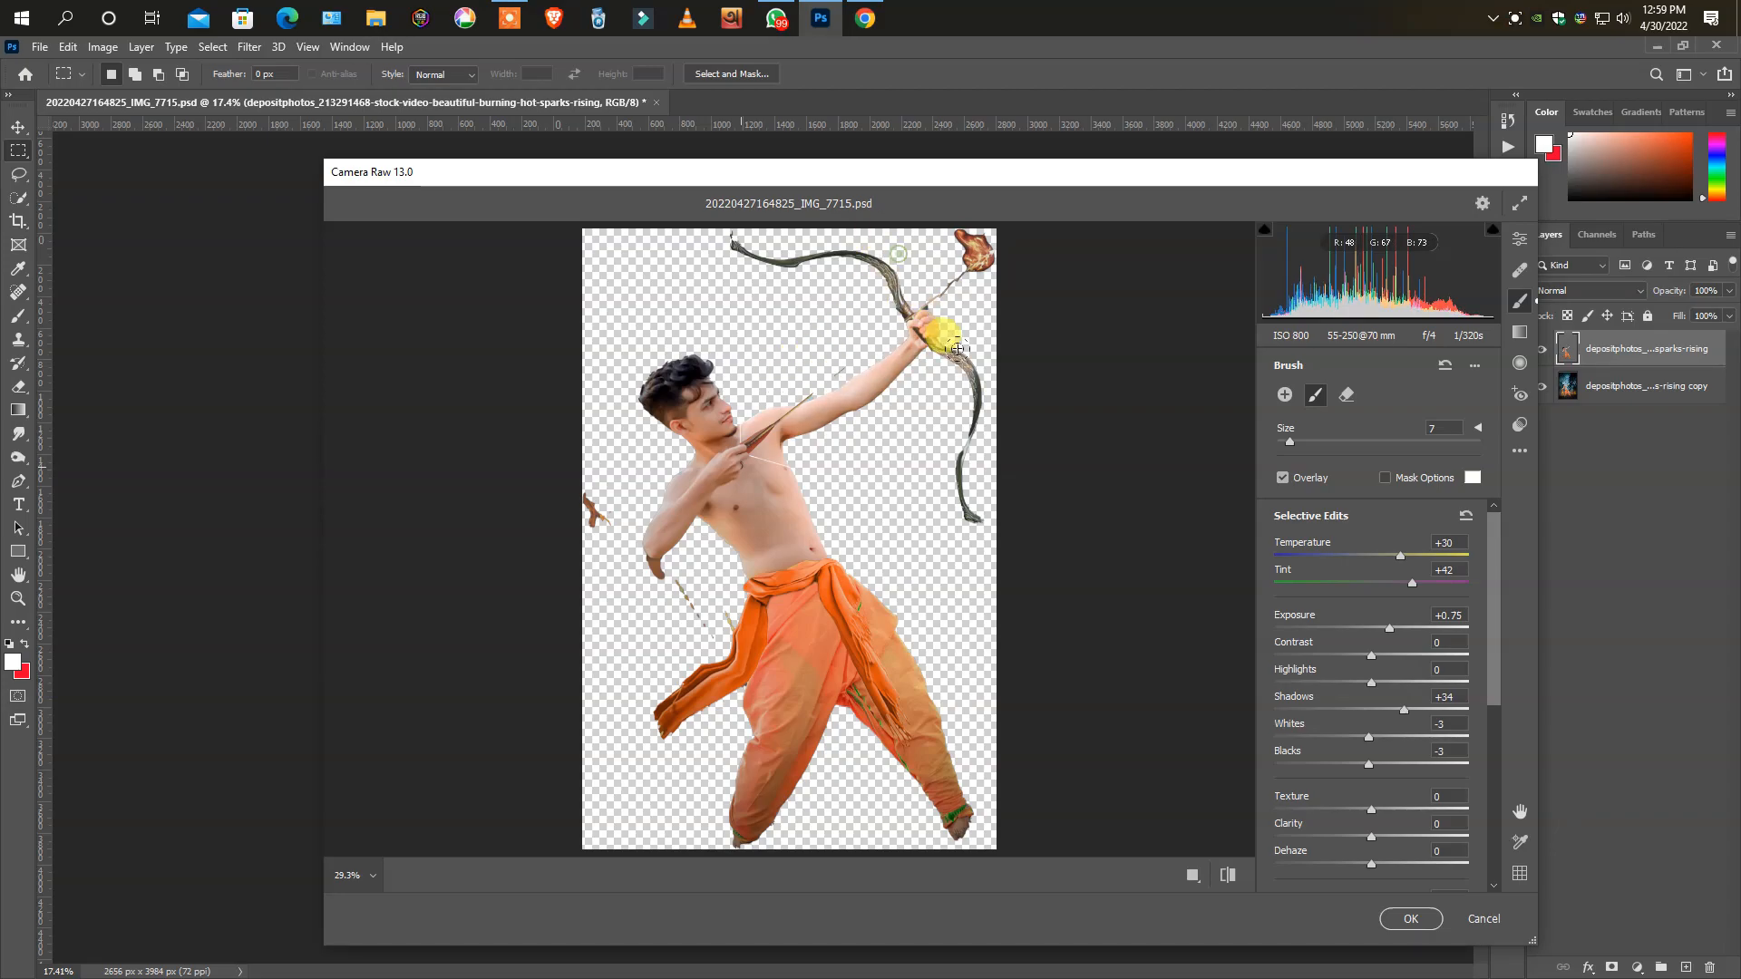
click(807, 503)
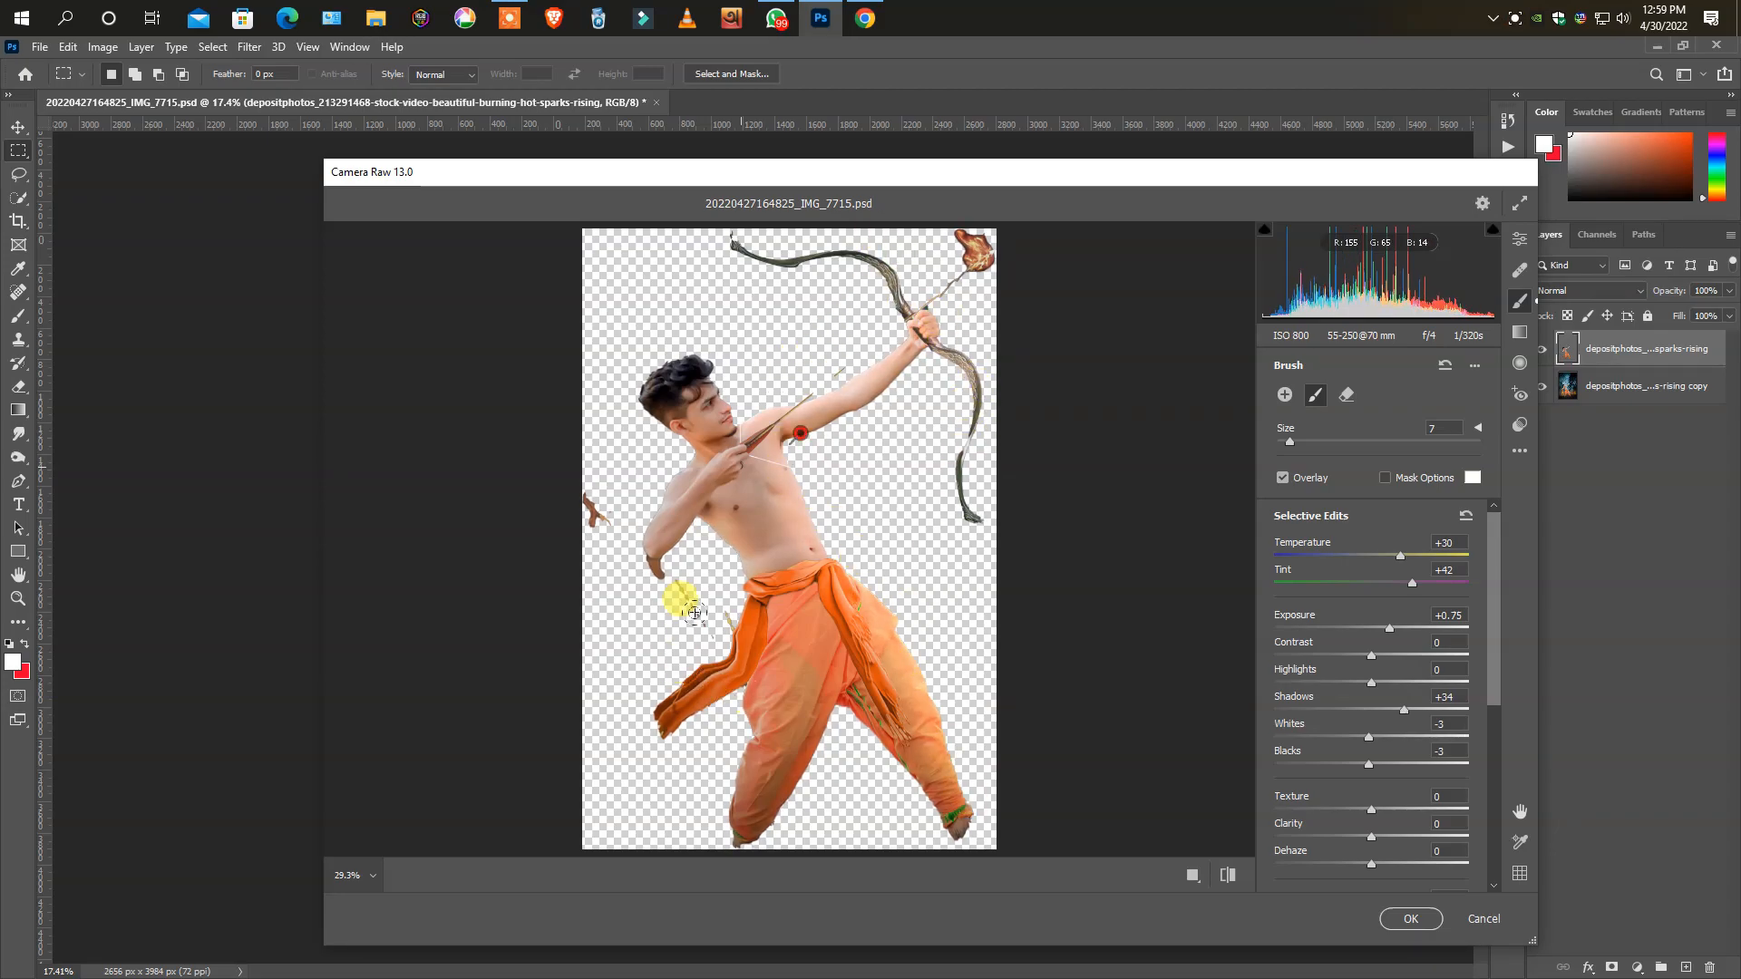
click(716, 581)
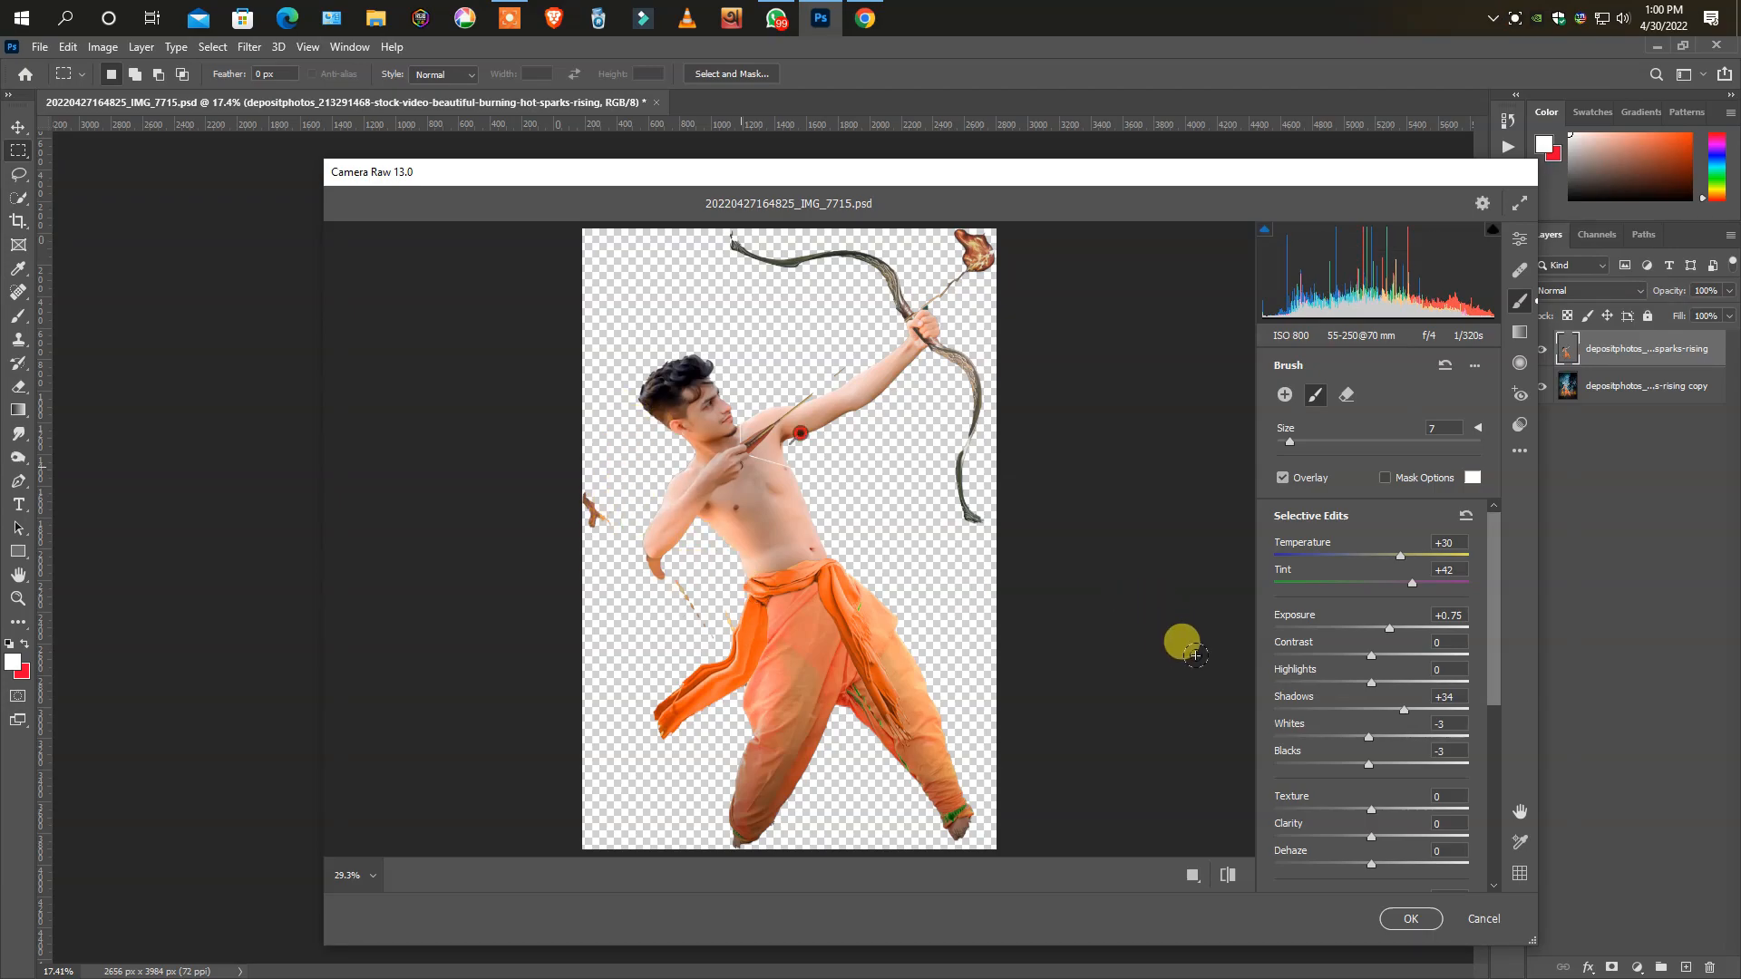
- Refine the brushed light to temperature +56, tint +26, exposure +0.50 and shadows +42, and apply it
drag(1405, 555, 1424, 555)
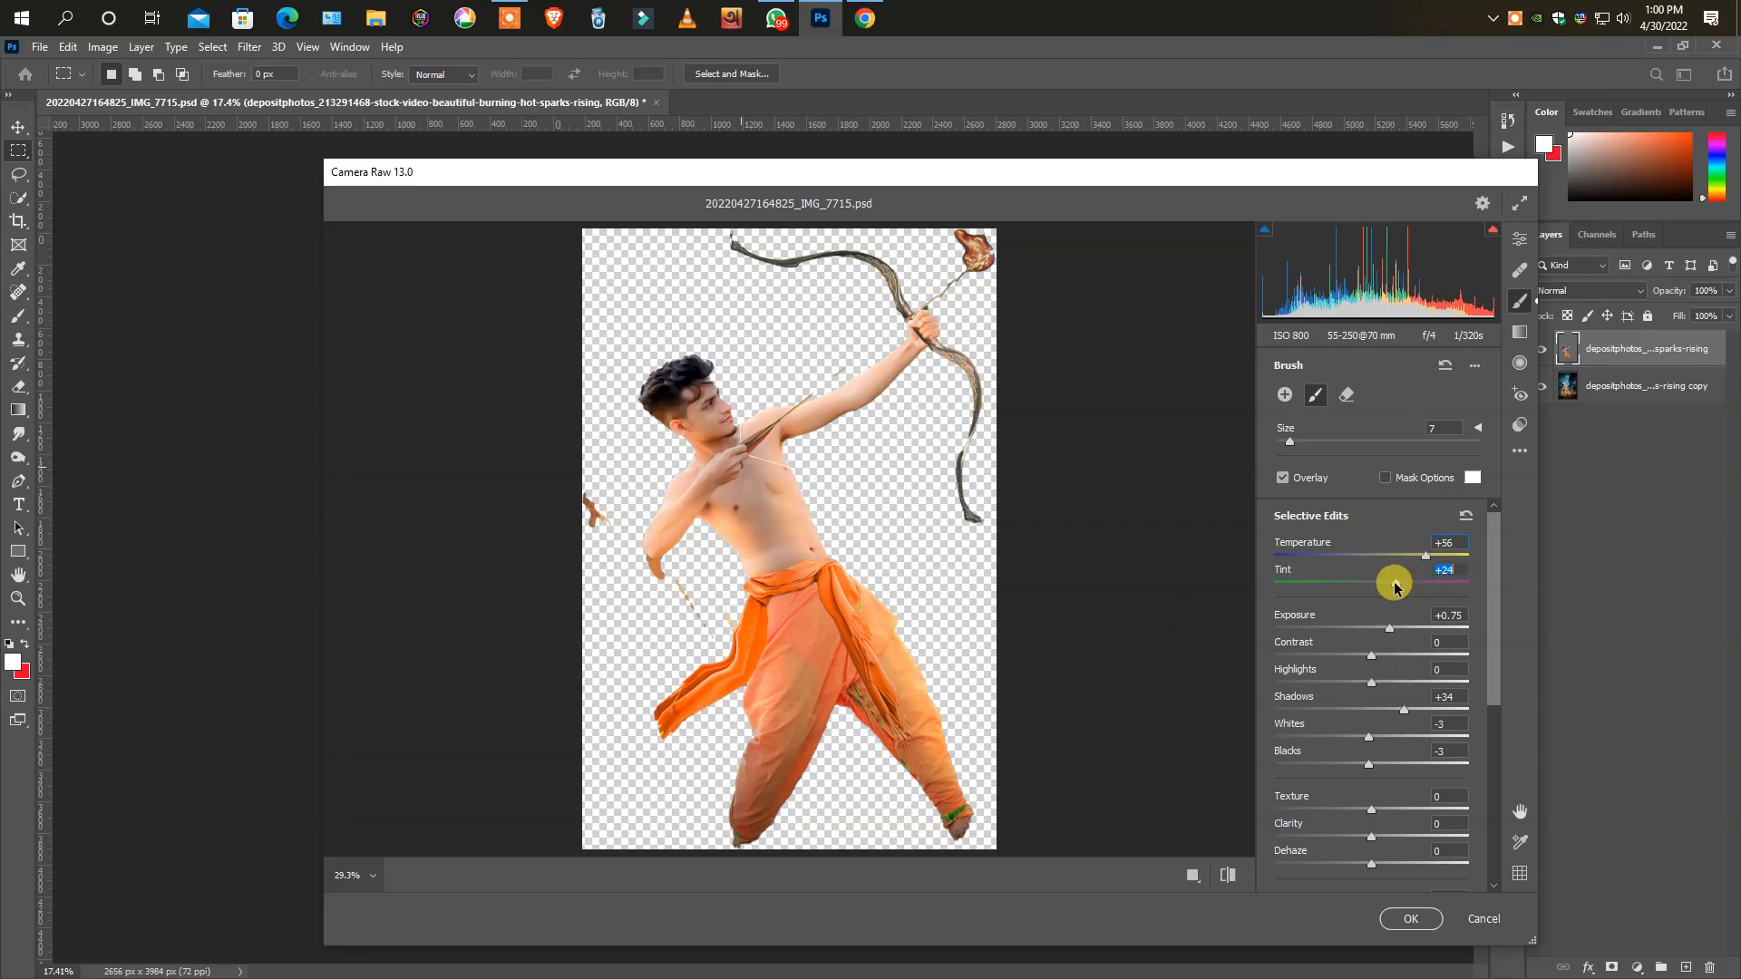
drag(1389, 630, 1383, 629)
drag(1394, 712, 1412, 710)
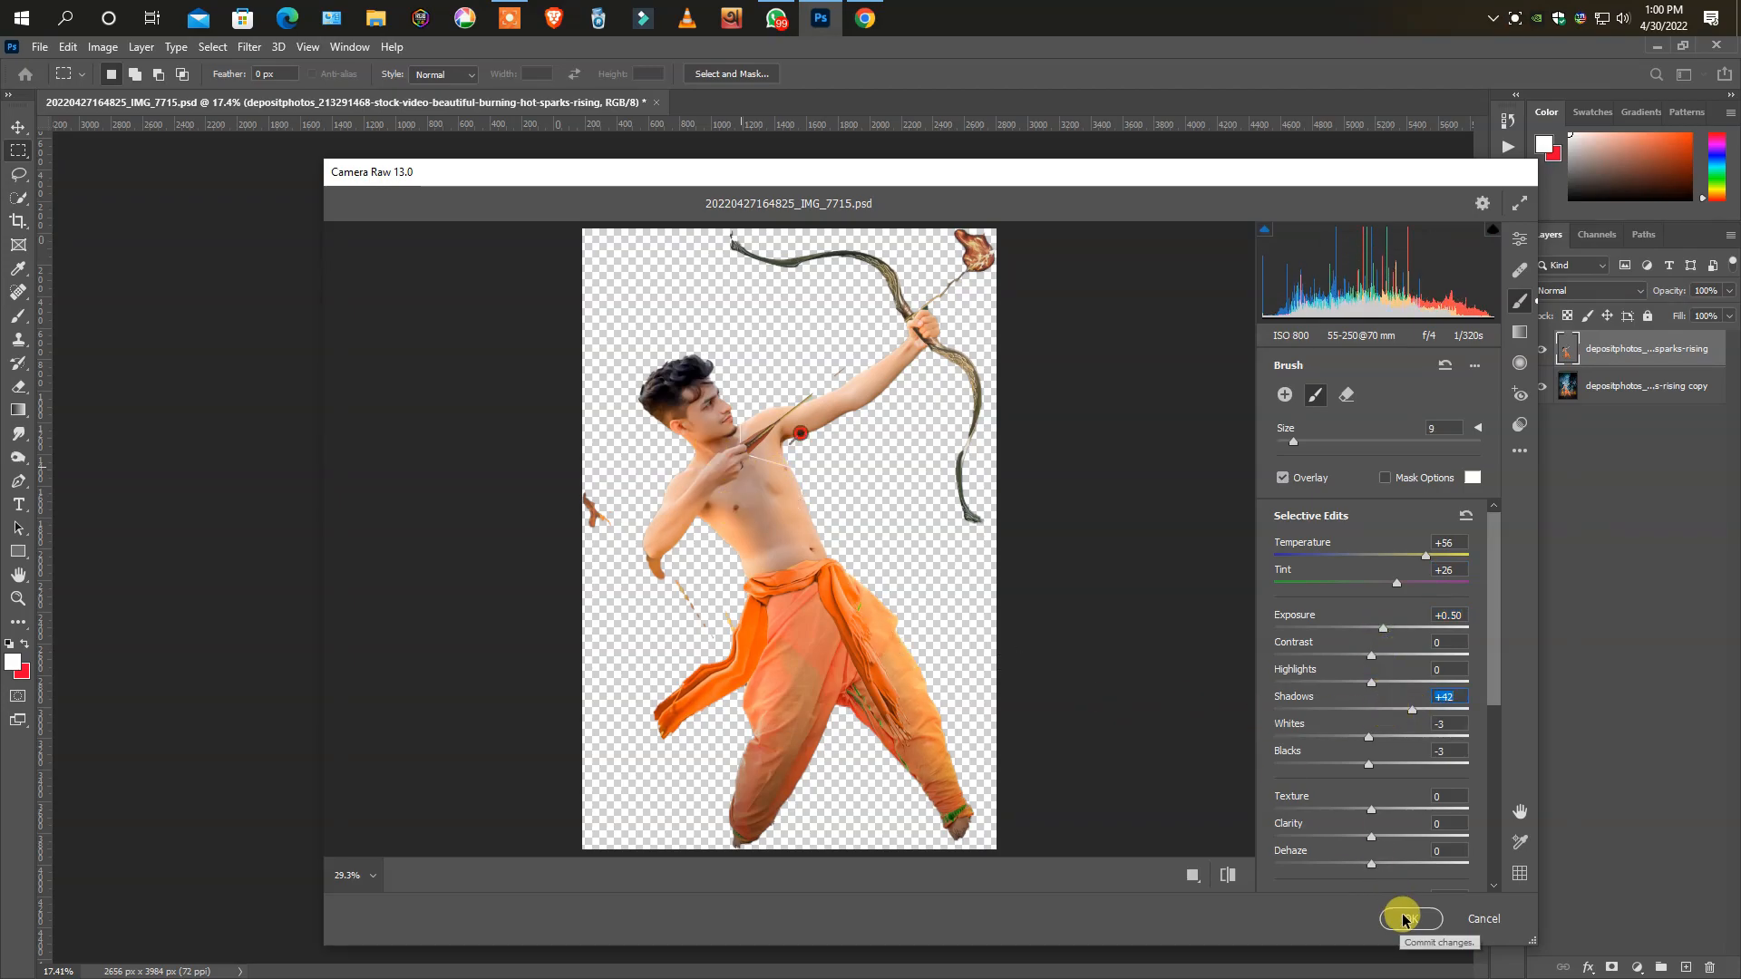
click(1403, 918)
ctrl+click(645, 578)
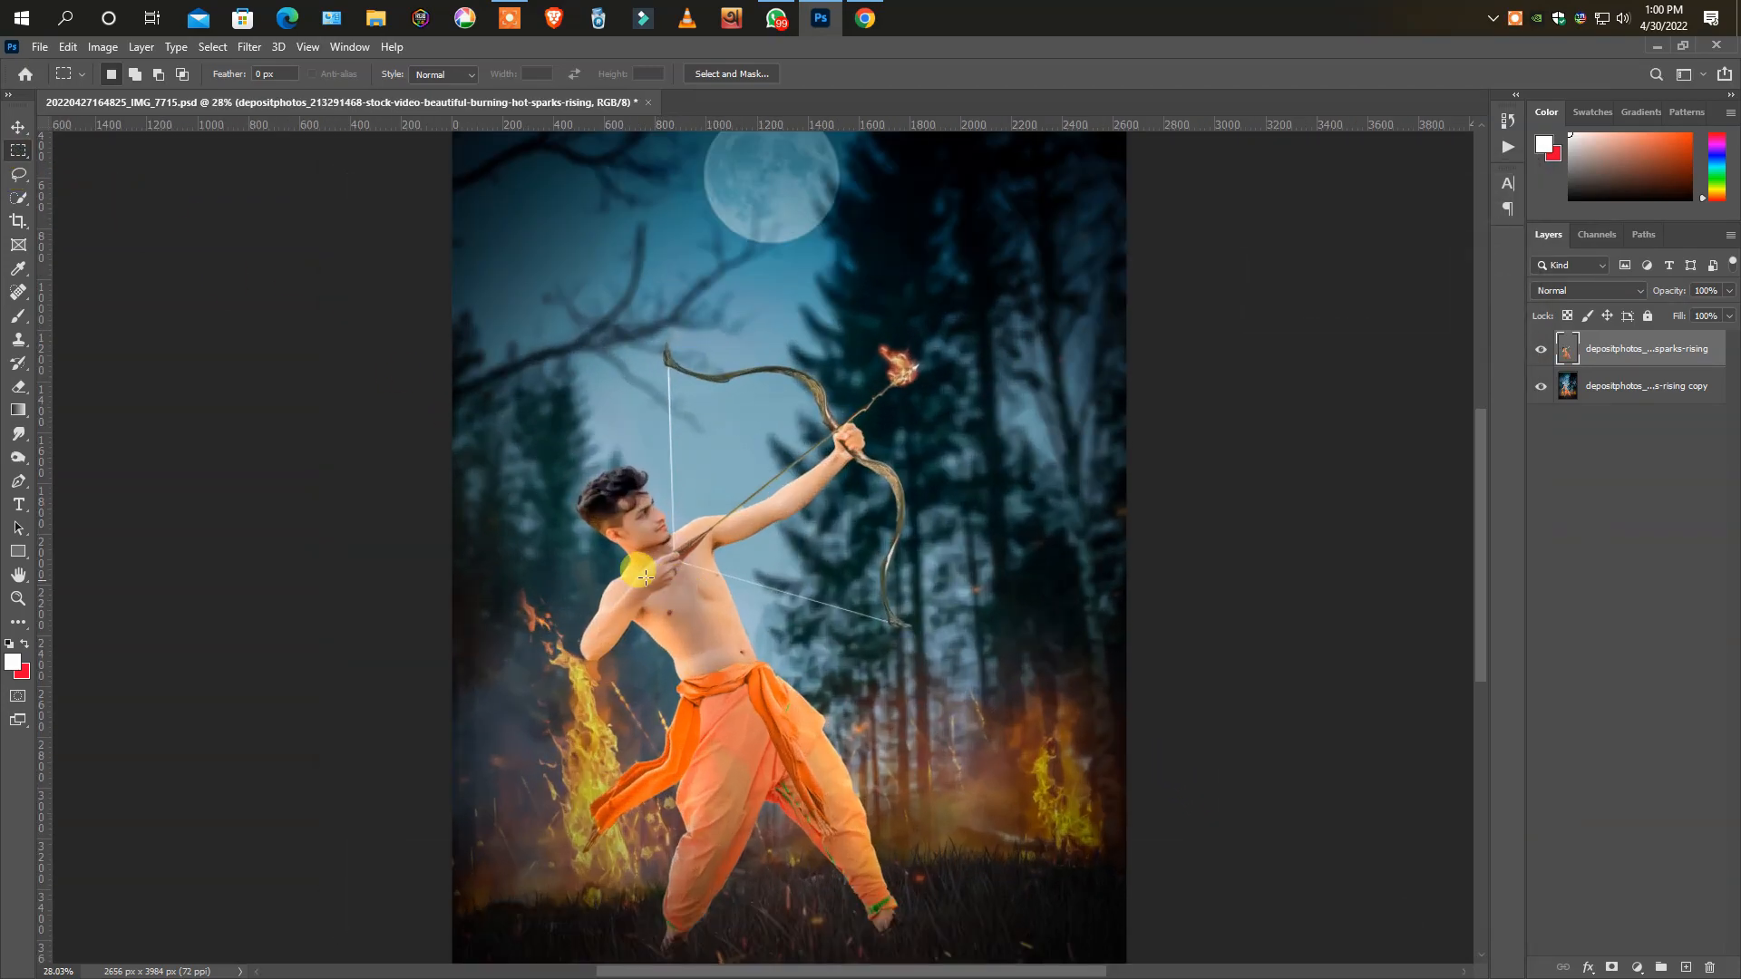
- Set the man's cutout layer to 66% opacity and compare the poster with and without it
click(1692, 312)
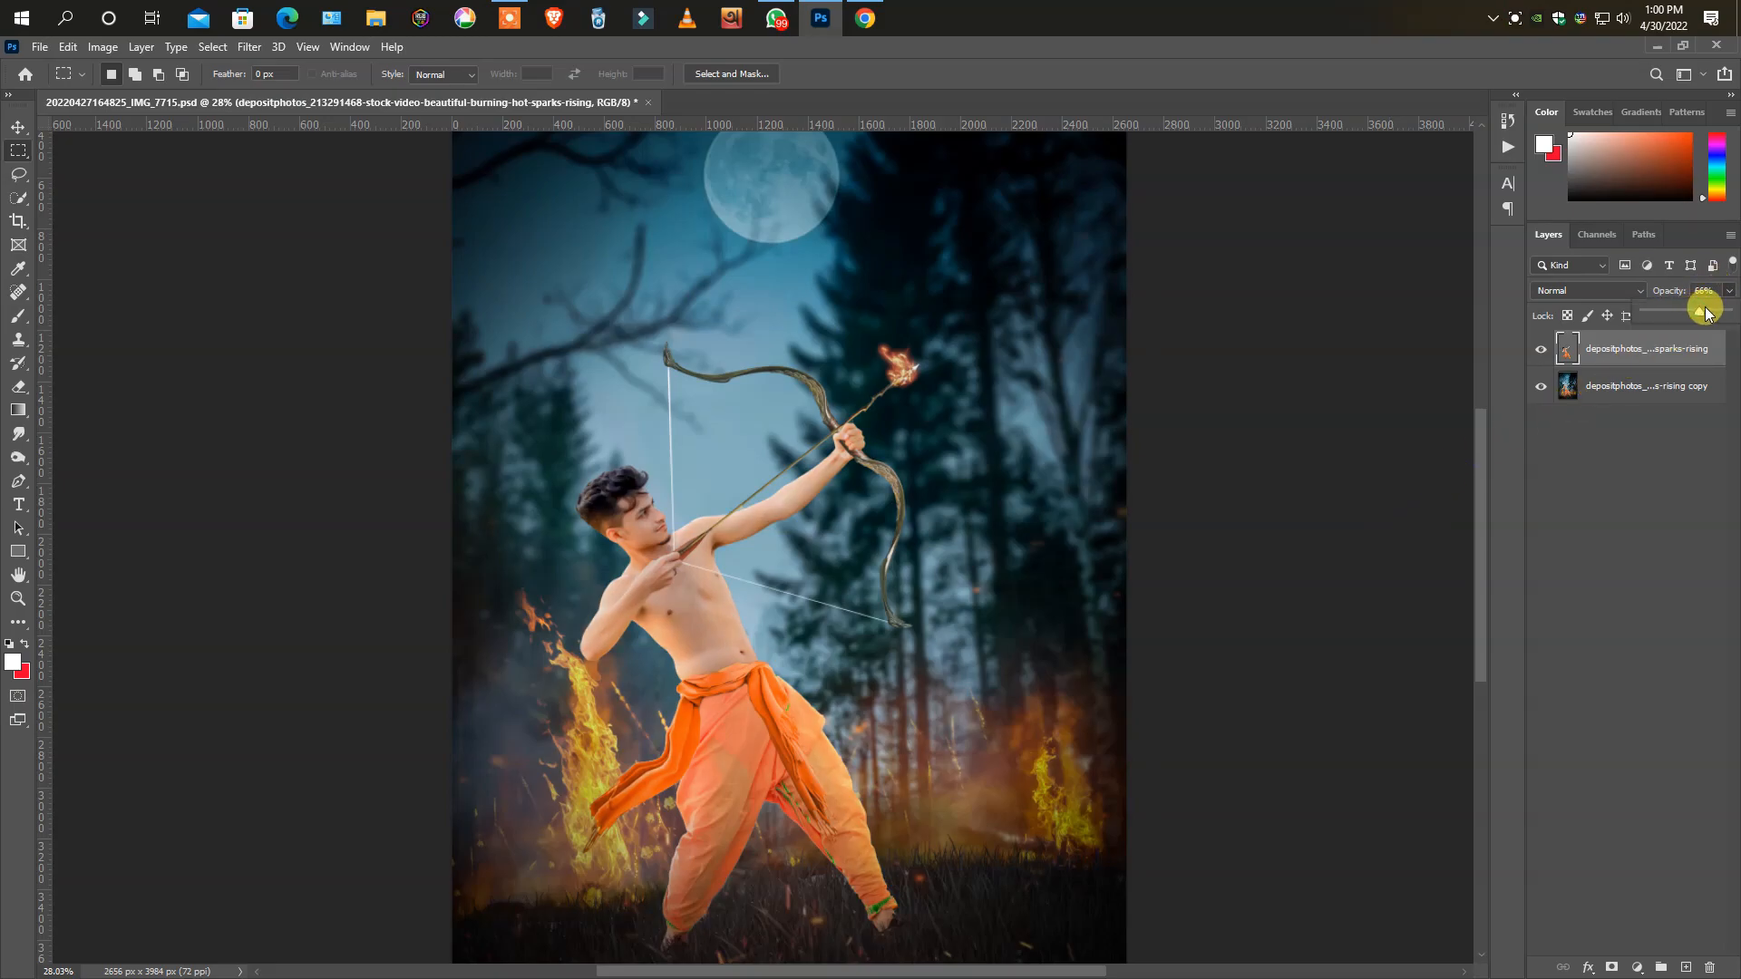
click(19, 385)
scroll(692, 486, up, 6)
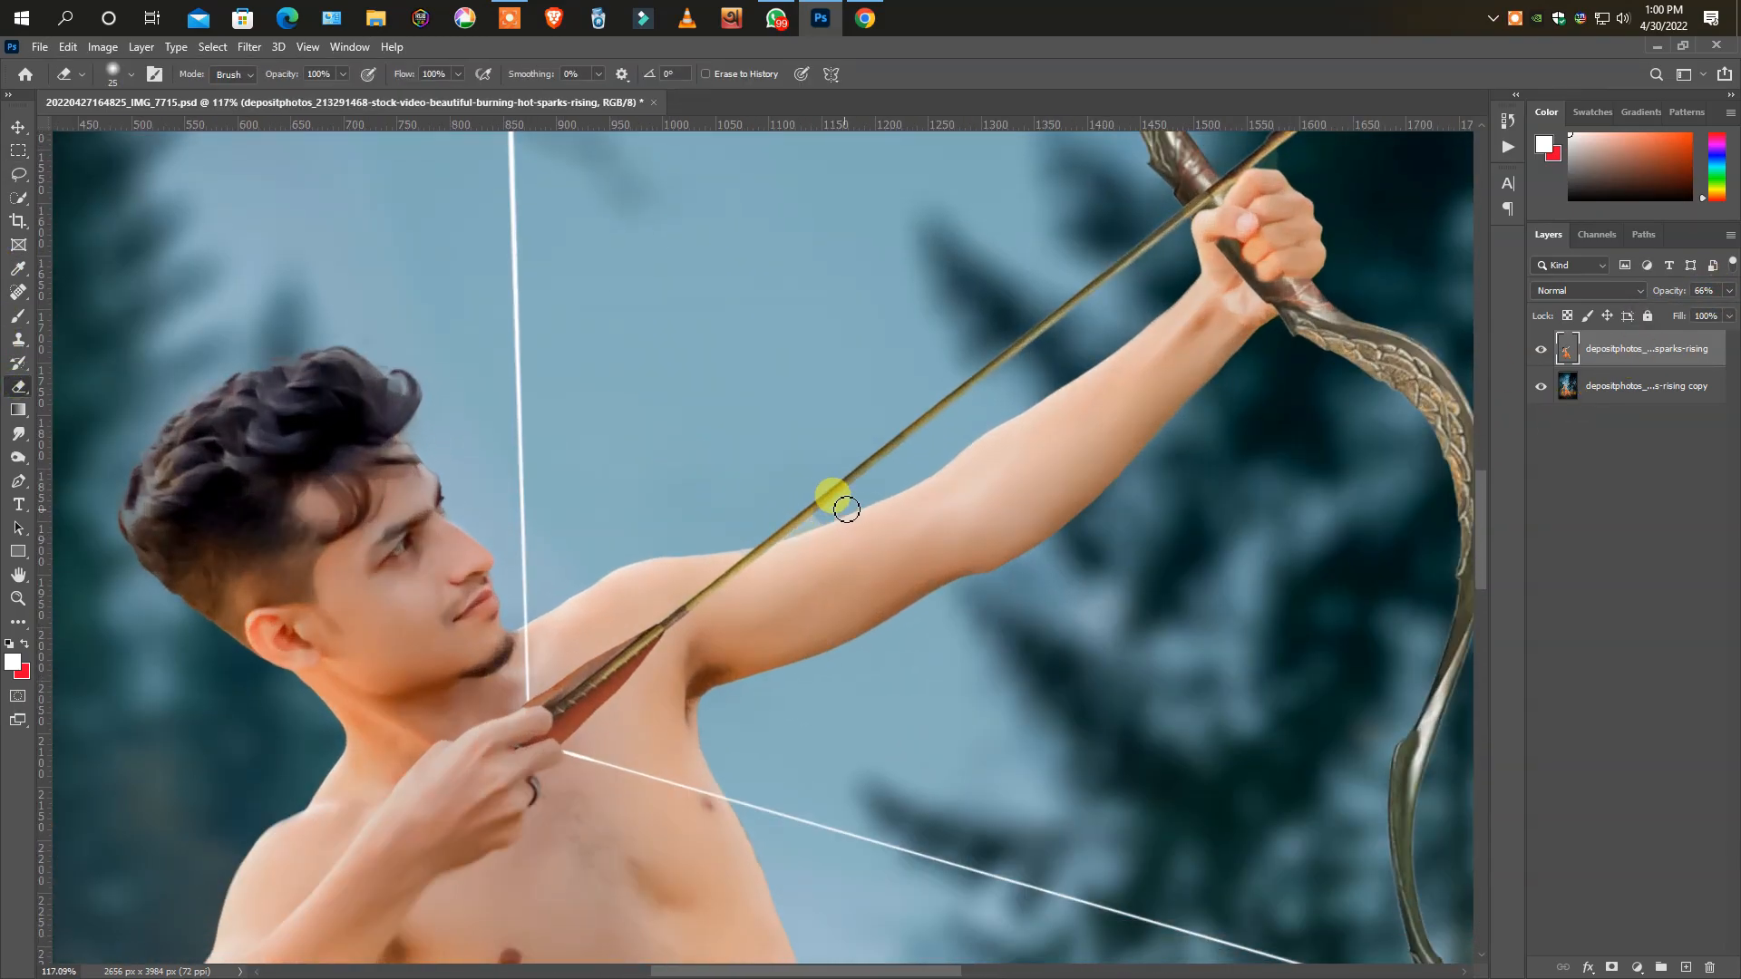
scroll(771, 544, down, 4)
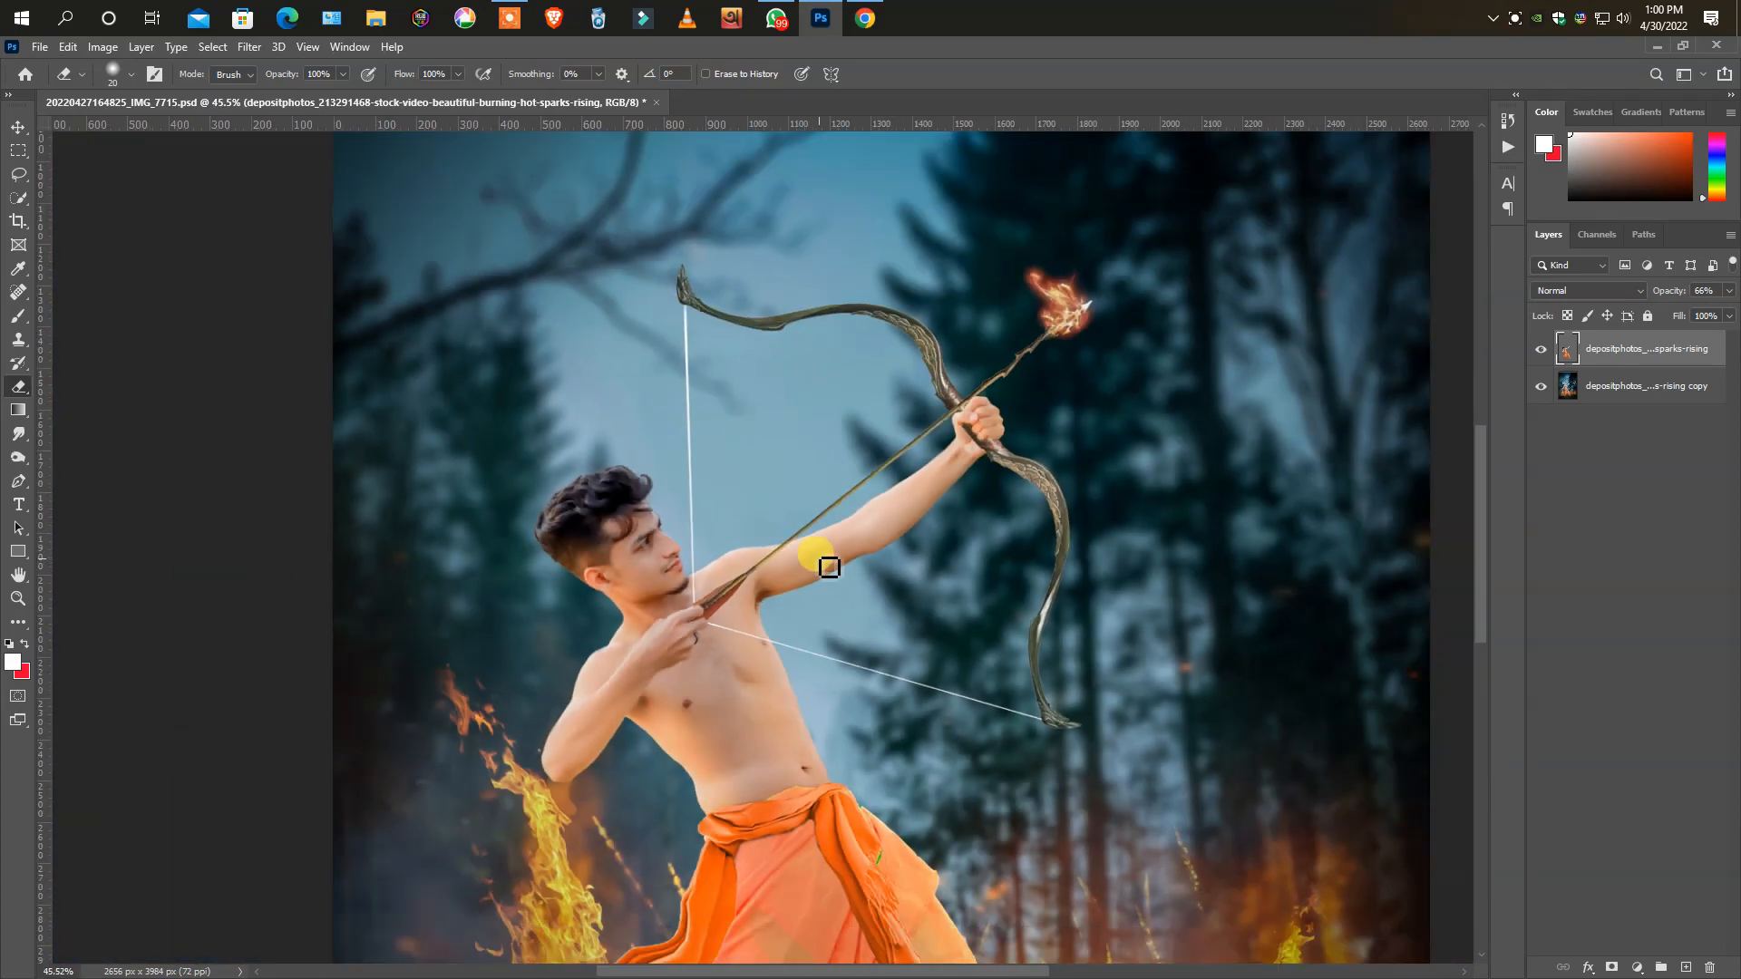
scroll(766, 746, up, 3)
scroll(815, 641, down, 4)
scroll(814, 641, down, 2)
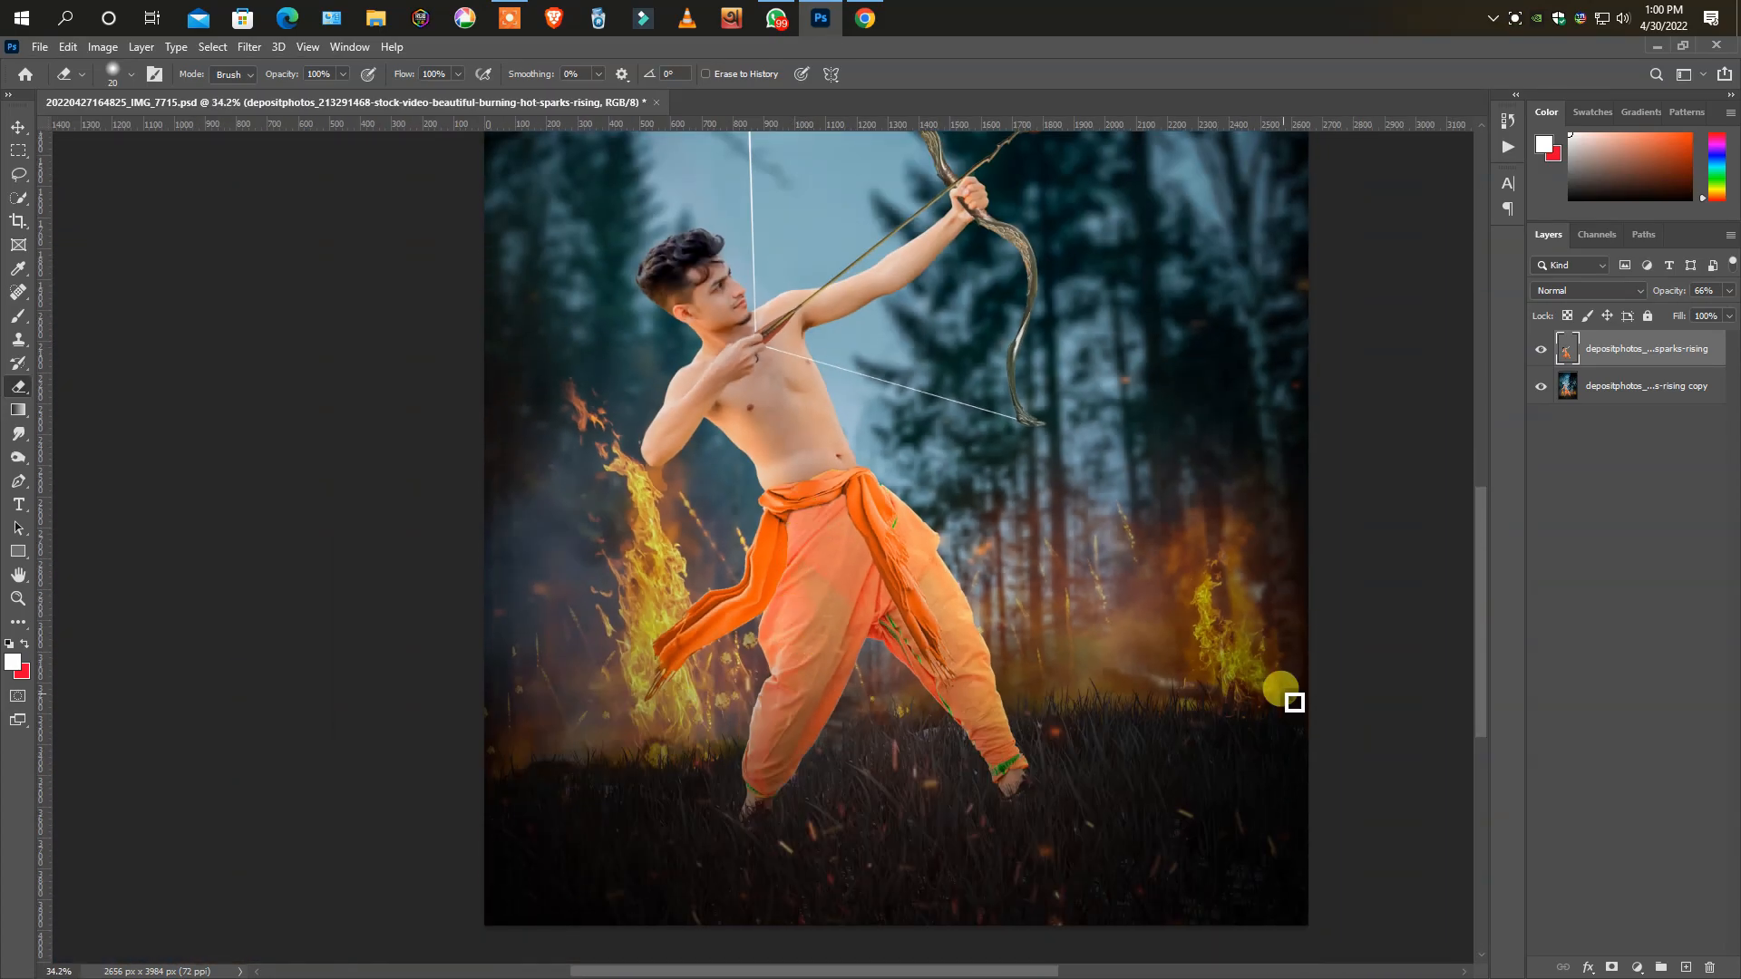
click(1541, 352)
click(1542, 352)
click(1542, 352)
click(1542, 352)
- Darken the man's trousers and lower legs on the cutout layer with the Burn tool, midtones at 50% exposure, brush size 300
click(18, 457)
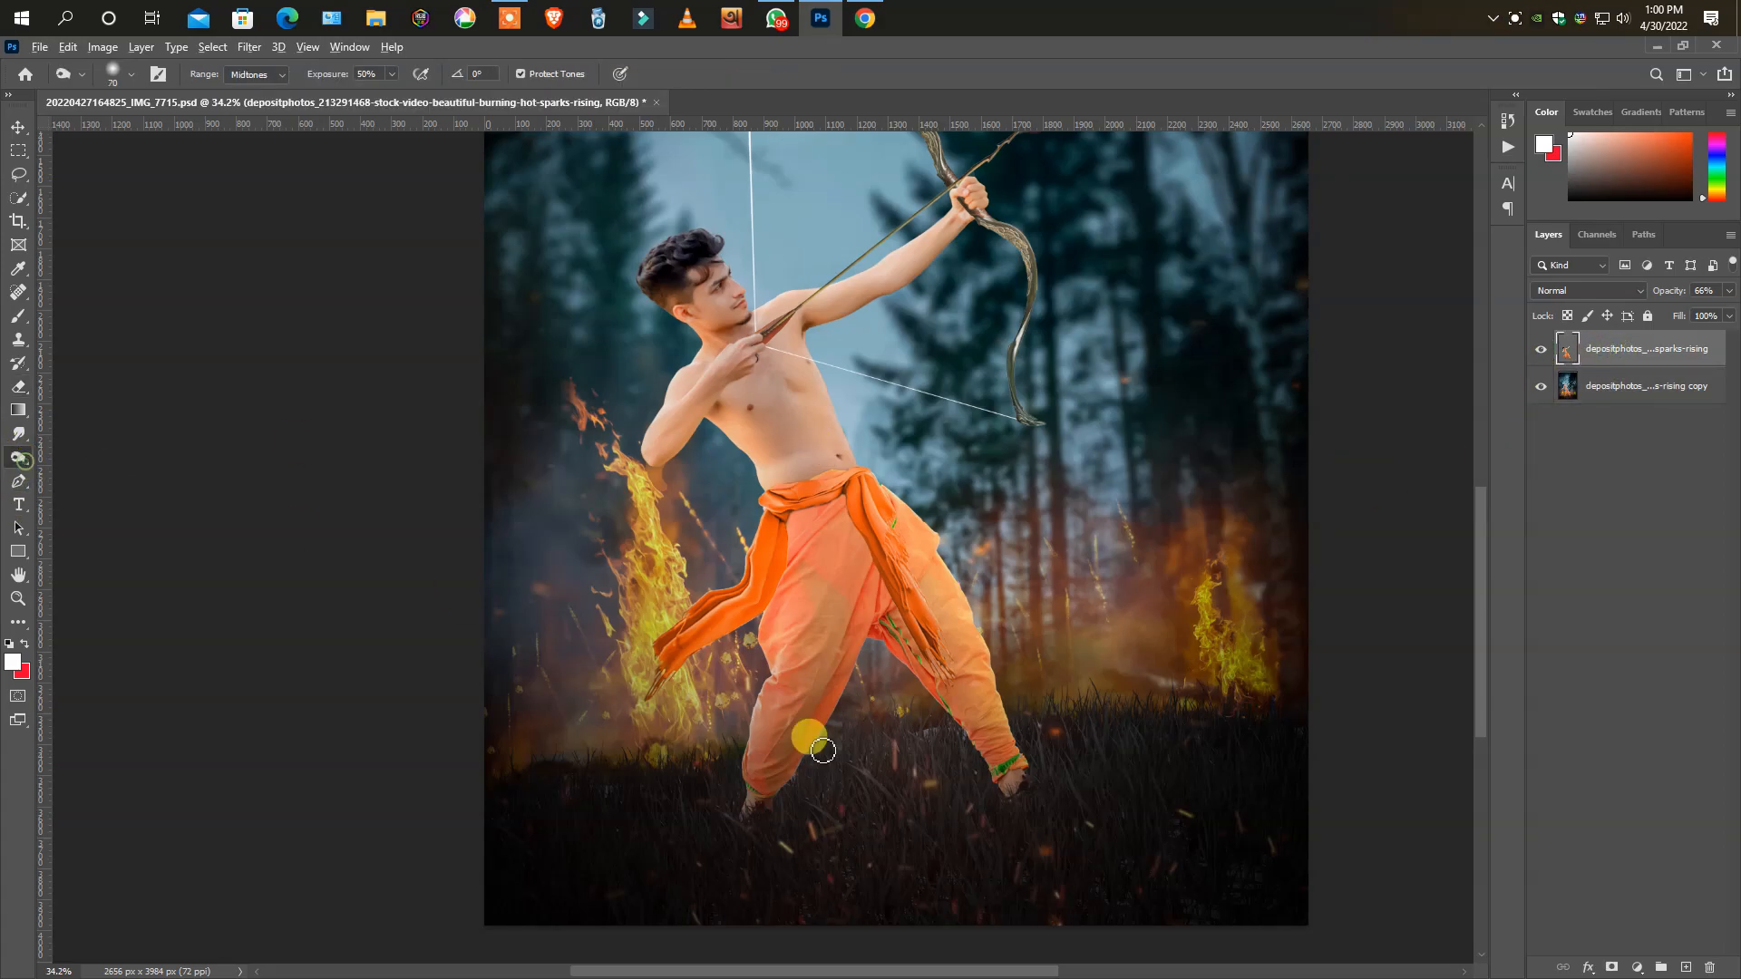
scroll(1018, 784, up, 2)
mouse_move(1060, 599)
mouse_down()
mouse_move(1042, 544)
mouse_move(1057, 649)
mouse_move(1014, 673)
mouse_move(895, 525)
mouse_up()
key(])
key(])
mouse_move(732, 695)
mouse_down()
mouse_move(741, 512)
mouse_move(669, 614)
mouse_up()
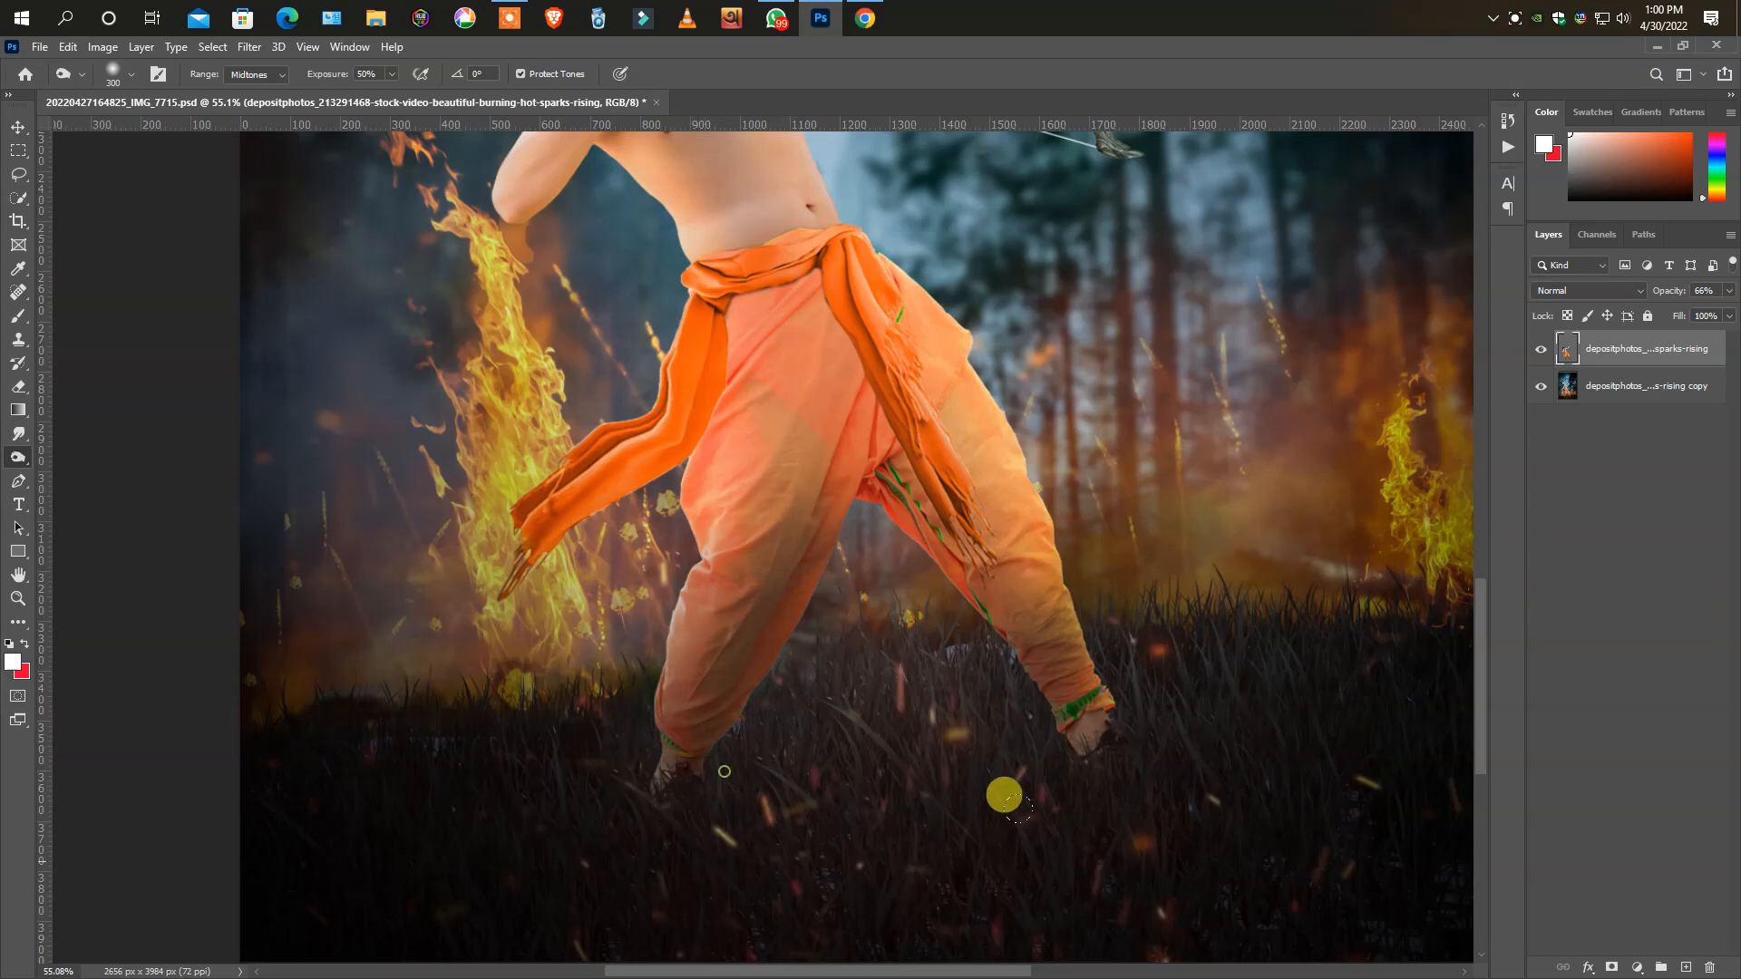
mouse_move(802, 346)
mouse_down()
mouse_move(666, 534)
mouse_move(671, 612)
mouse_up()
scroll(774, 780, down, 8)
drag(829, 638, 868, 751)
scroll(862, 757, down, 3)
scroll(758, 780, up, 3)
scroll(766, 832, down, 3)
scroll(635, 555, up, 11)
scroll(798, 647, down, 9)
scroll(498, 591, up, 10)
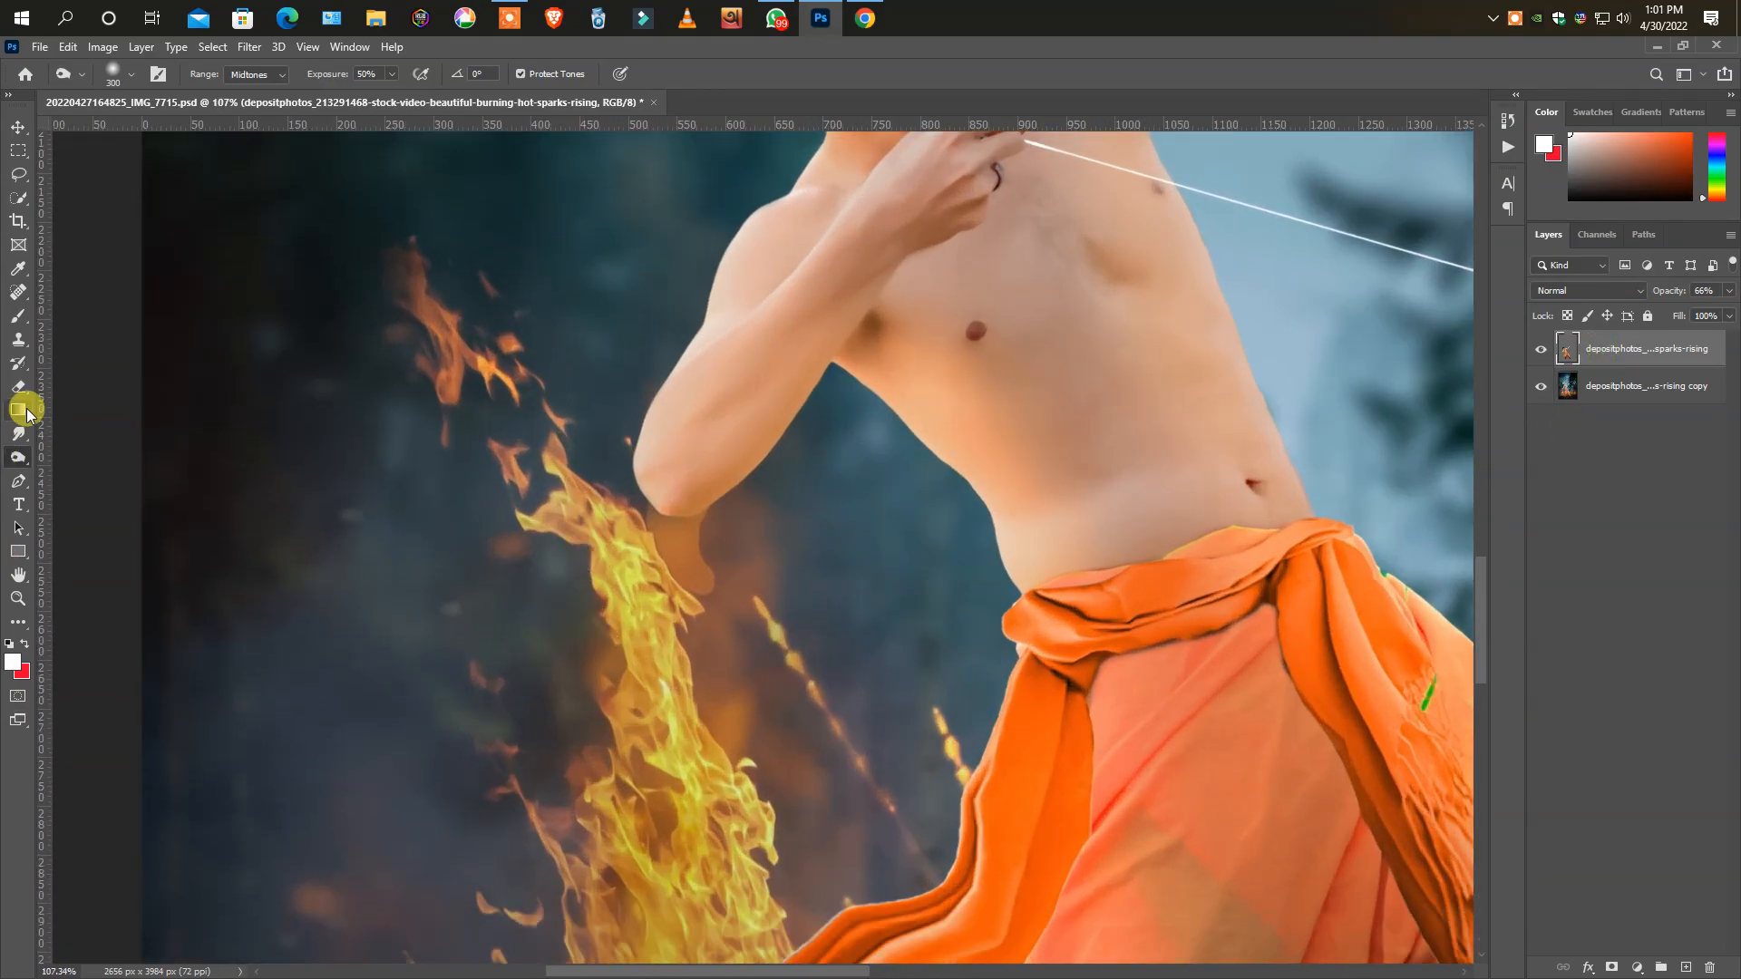
- Erase the stray orange patch below the man's bent elbow on the cutout layer and check it against the background layer
click(18, 387)
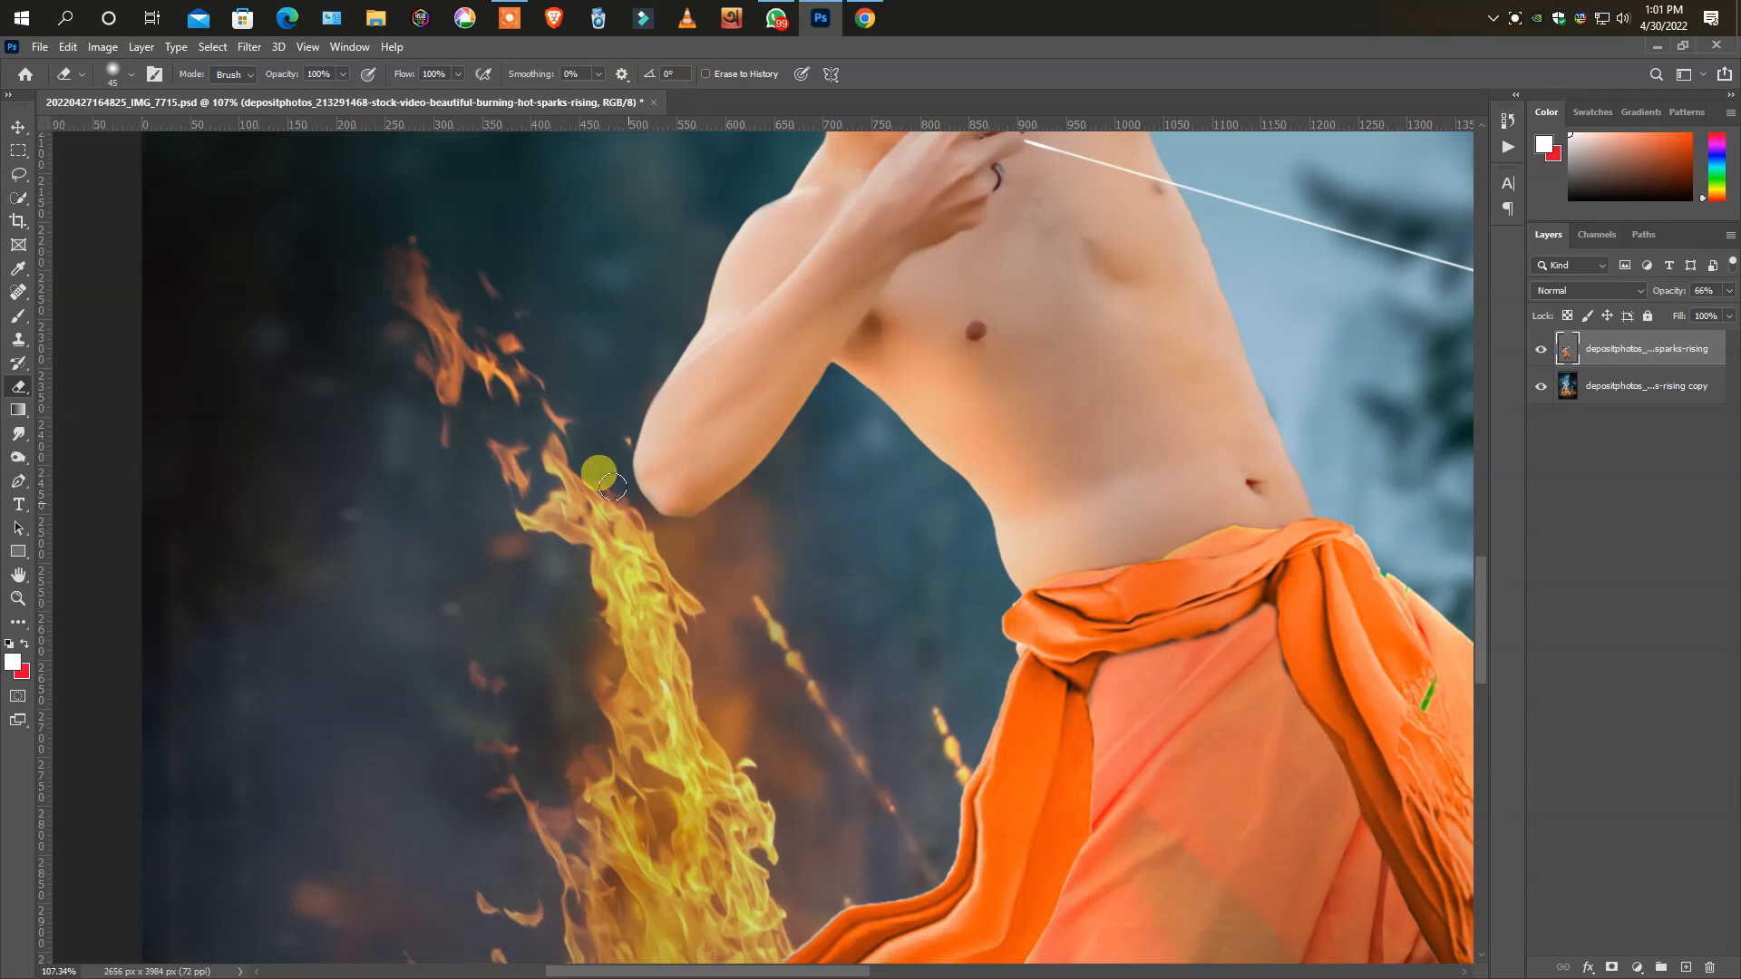
scroll(615, 492, down, 5)
click(1540, 385)
click(1540, 386)
scroll(848, 541, down, 2)
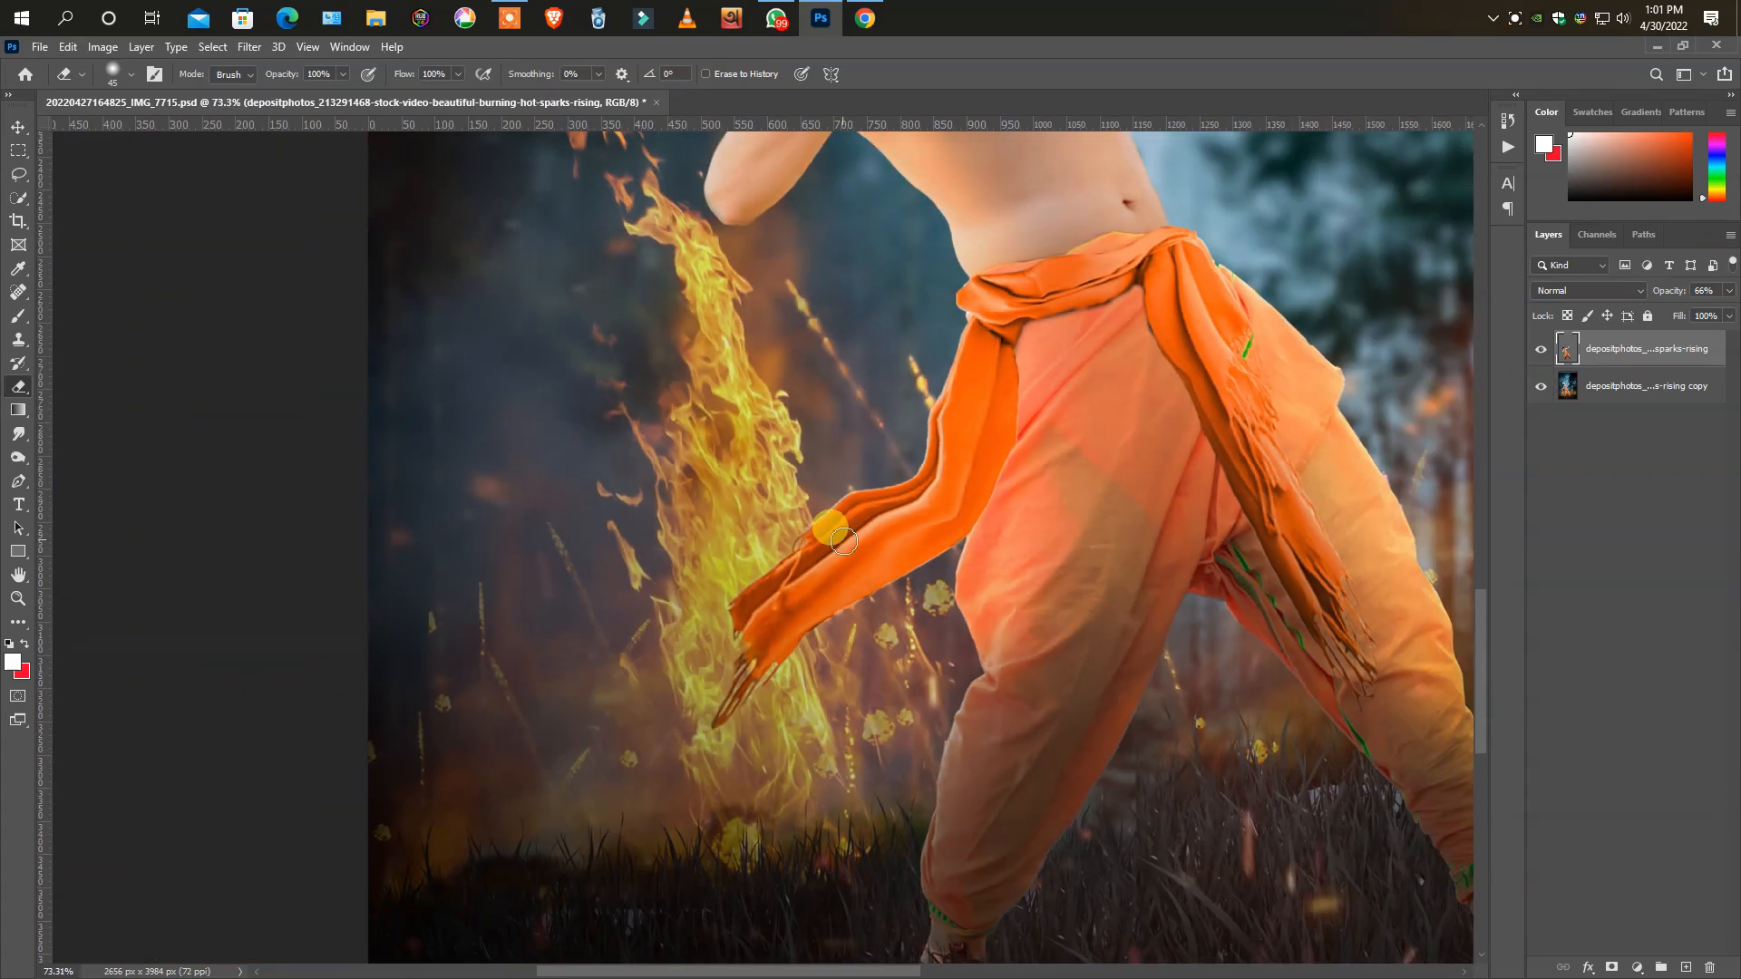
scroll(848, 541, down, 5)
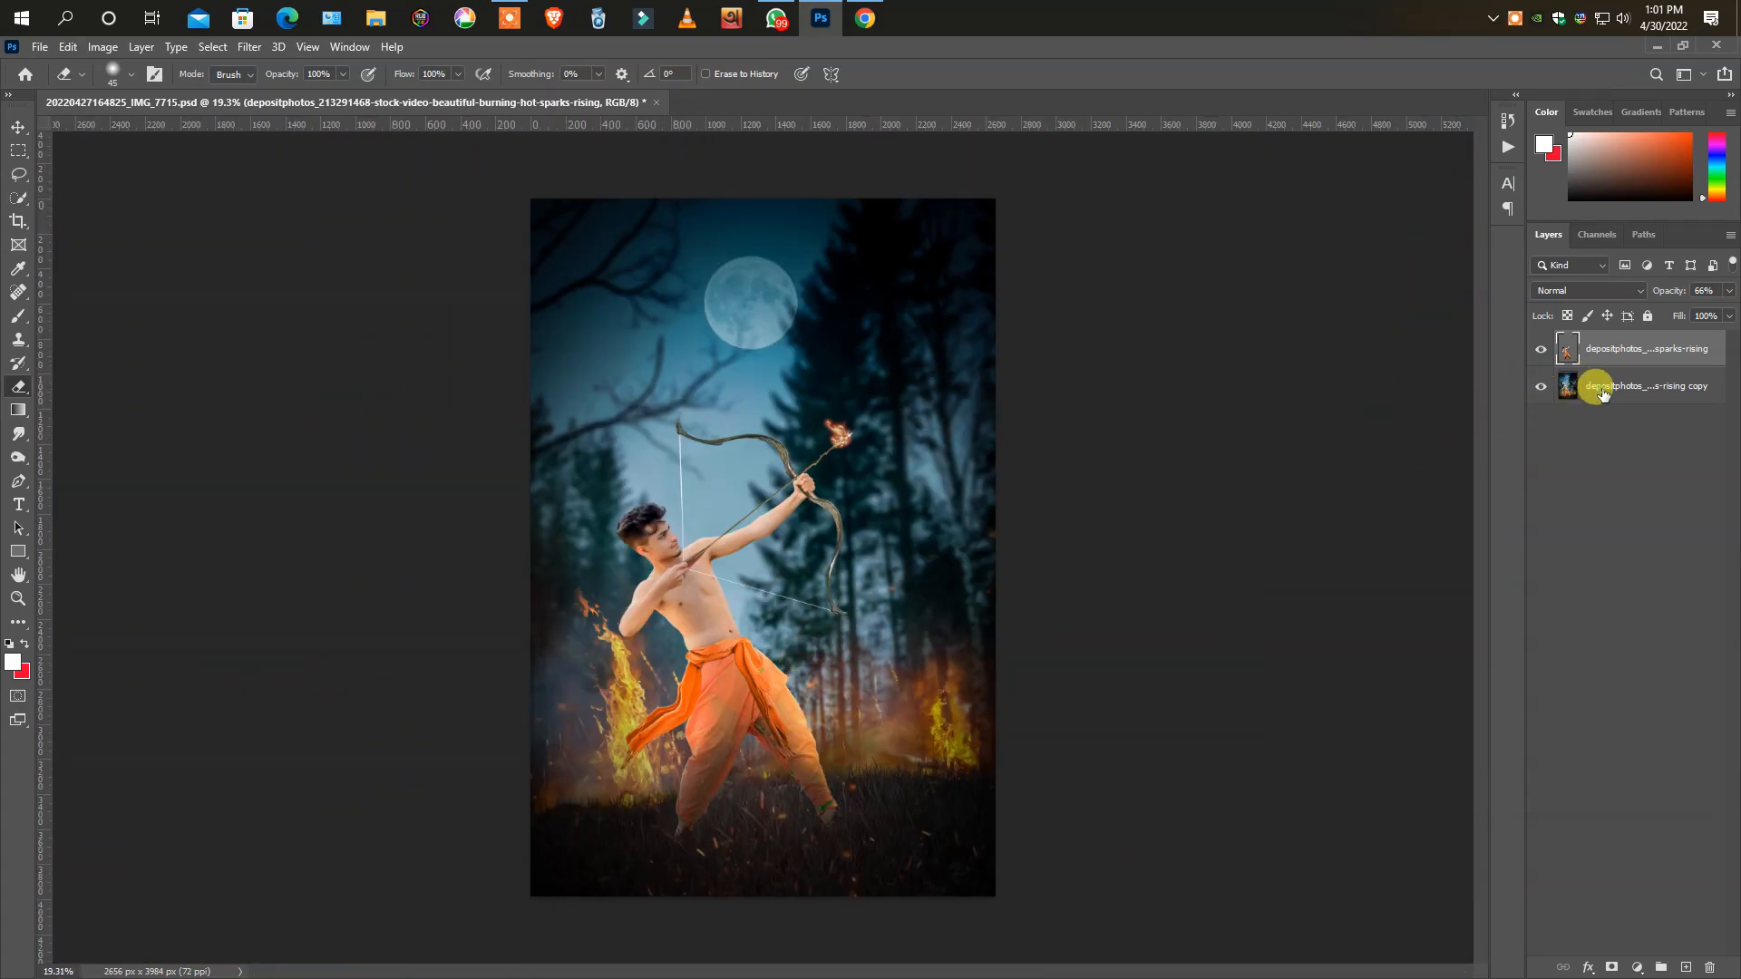
- Copy the upper part of the background layer, from the sky down to the man's waist, onto a new layer
click(1601, 394)
click(18, 150)
mouse_move(531, 199)
mouse_down()
mouse_move(1007, 354)
mouse_move(1240, 689)
mouse_up()
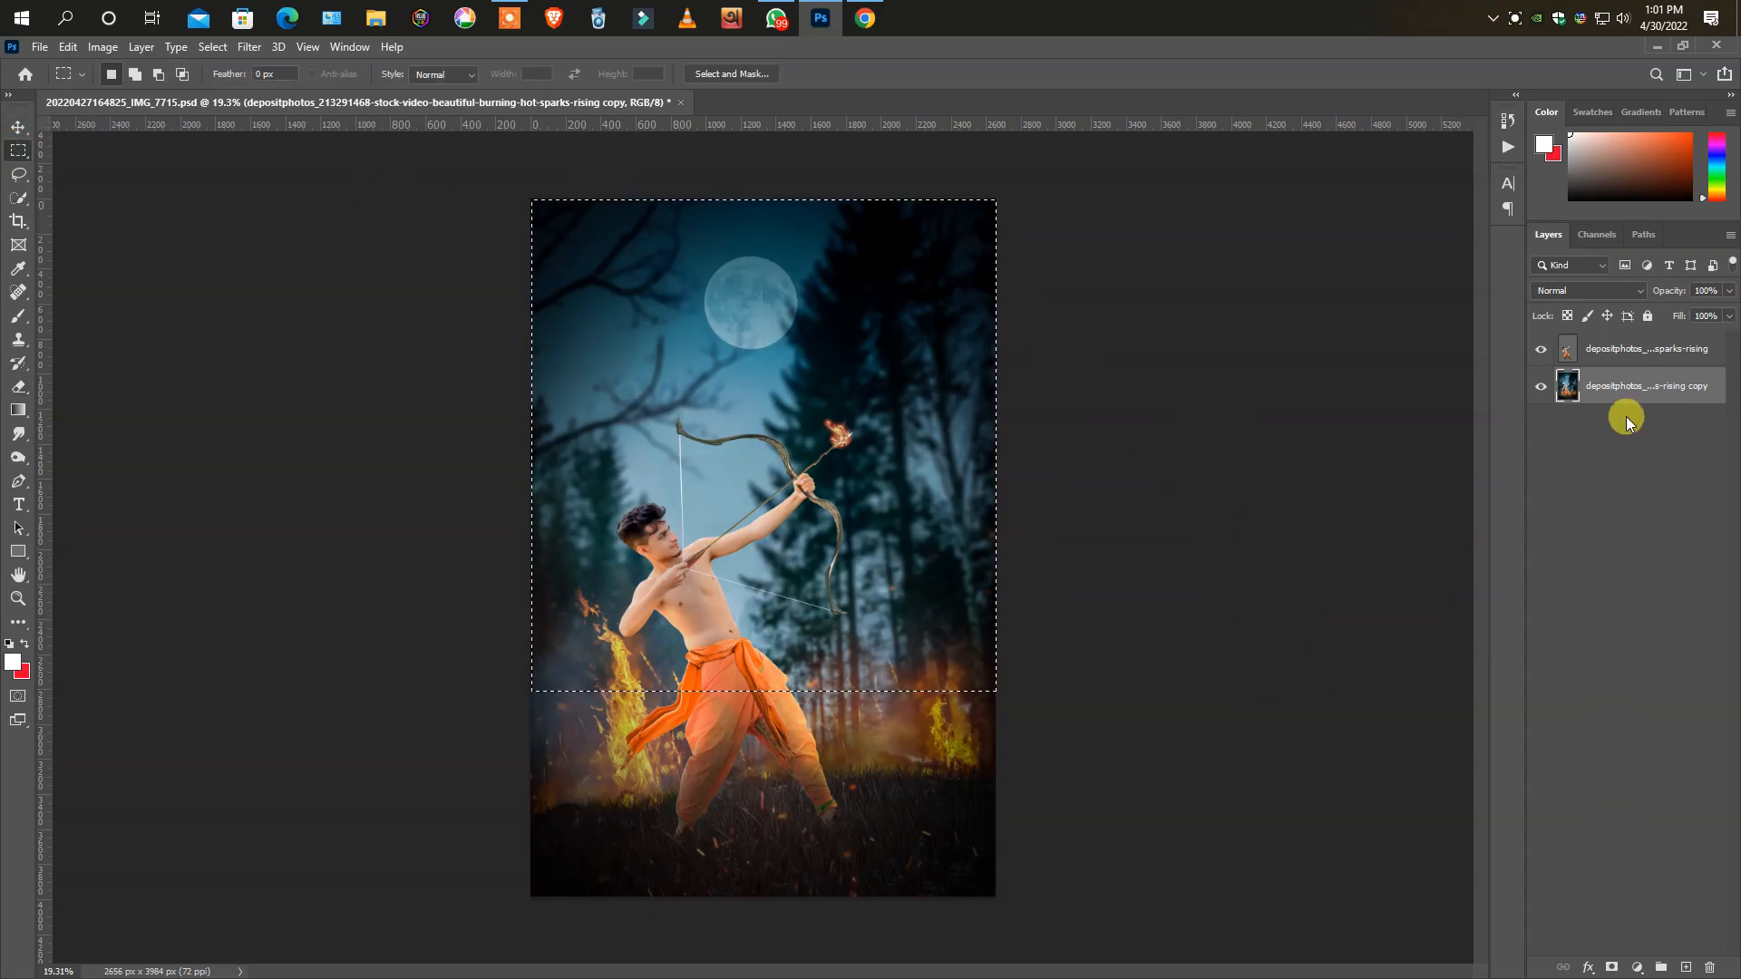
key(ctrl+j)
- Raise the color temperature of the copied upper area in Camera Raw and apply it
key(ctrl+shift+a)
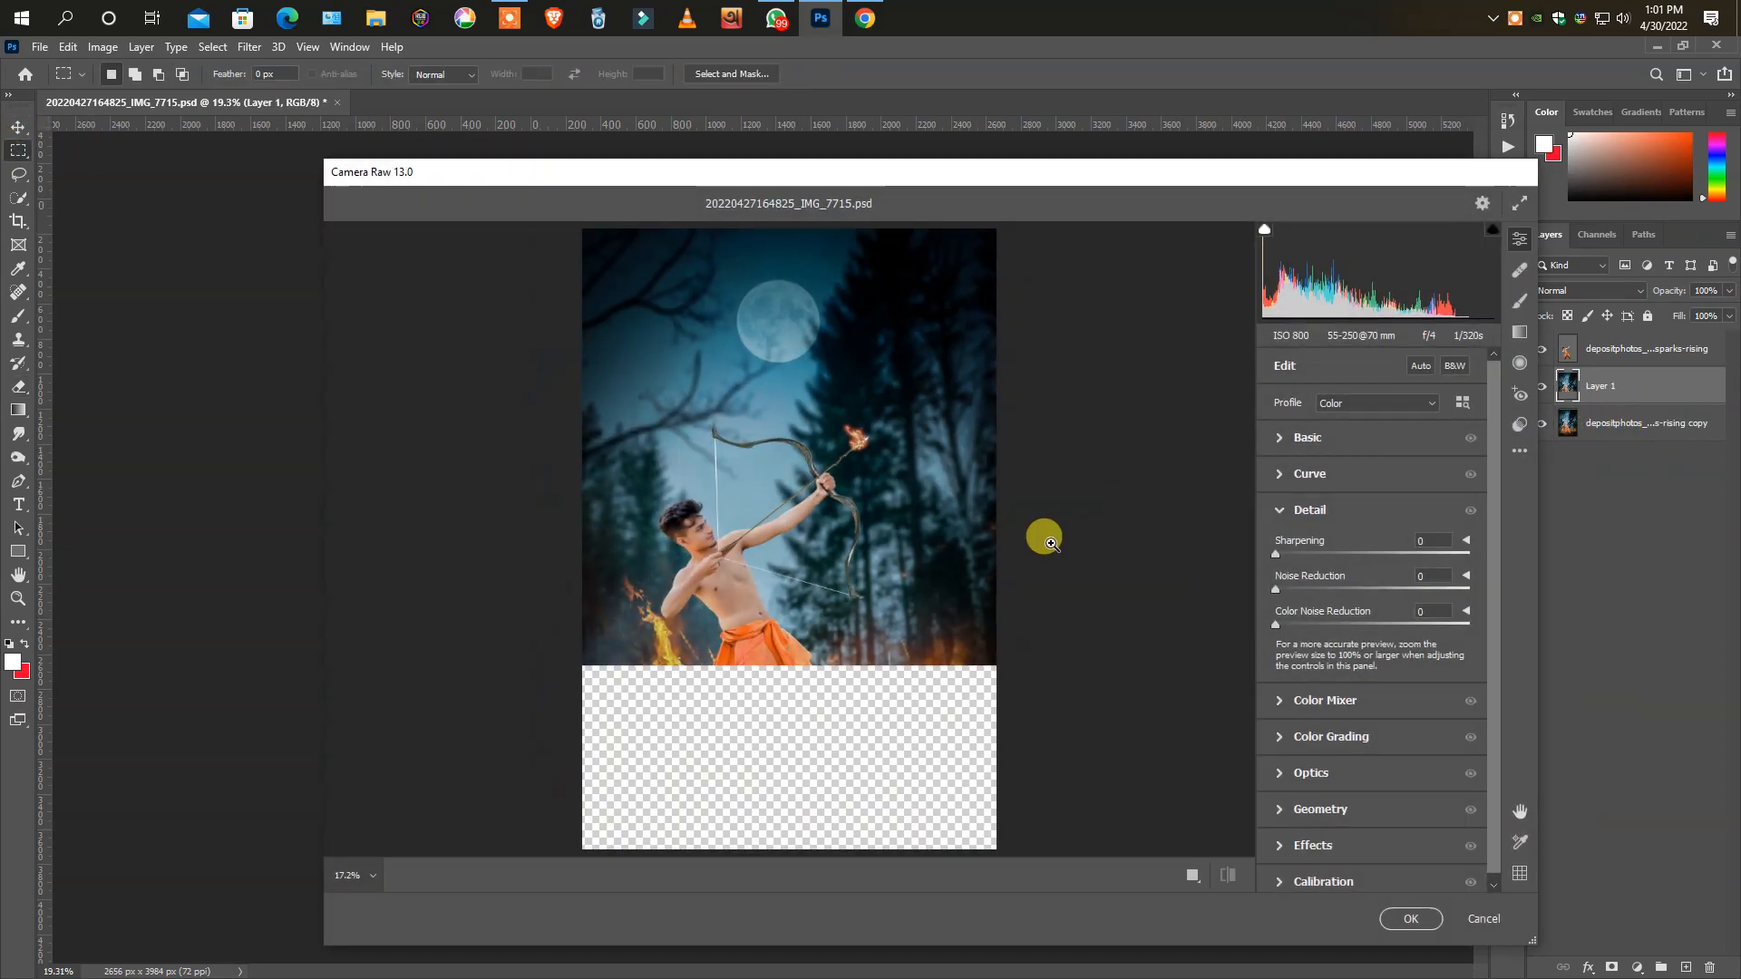
click(1310, 436)
drag(1372, 466, 1390, 466)
click(1411, 918)
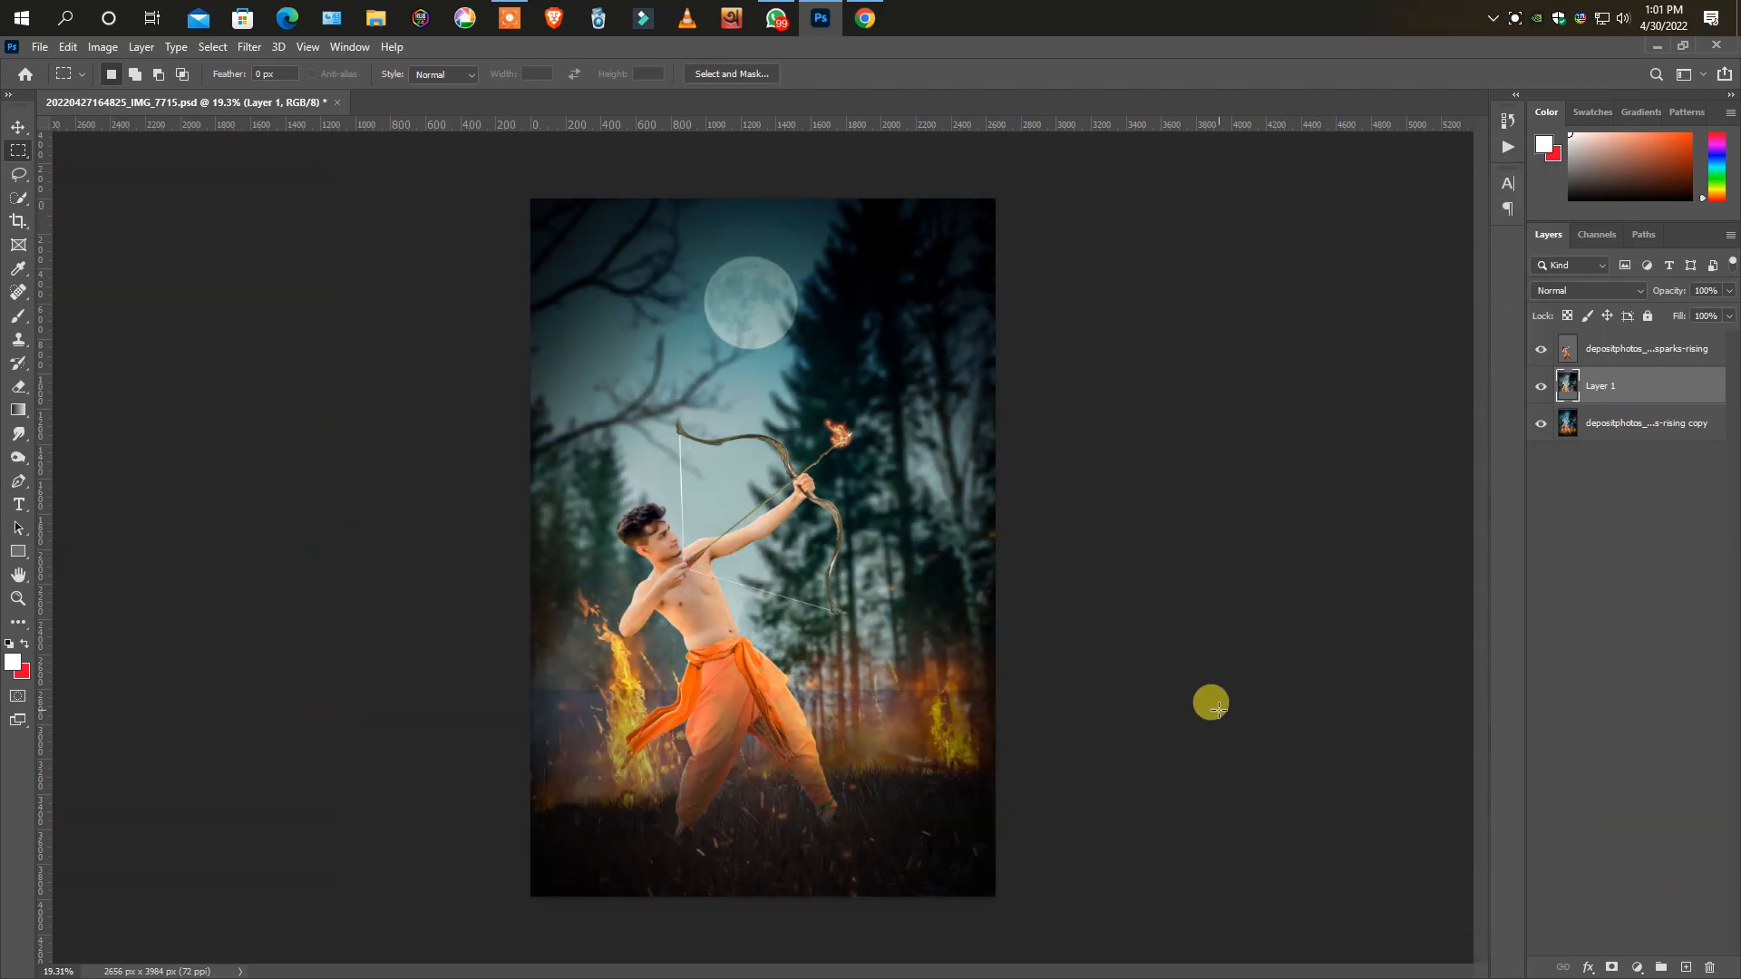
- Add a mask to Layer 1 and fade out its lower part with a black linear gradient
click(1612, 968)
click(18, 410)
drag(721, 741, 733, 542)
drag(728, 613, 728, 473)
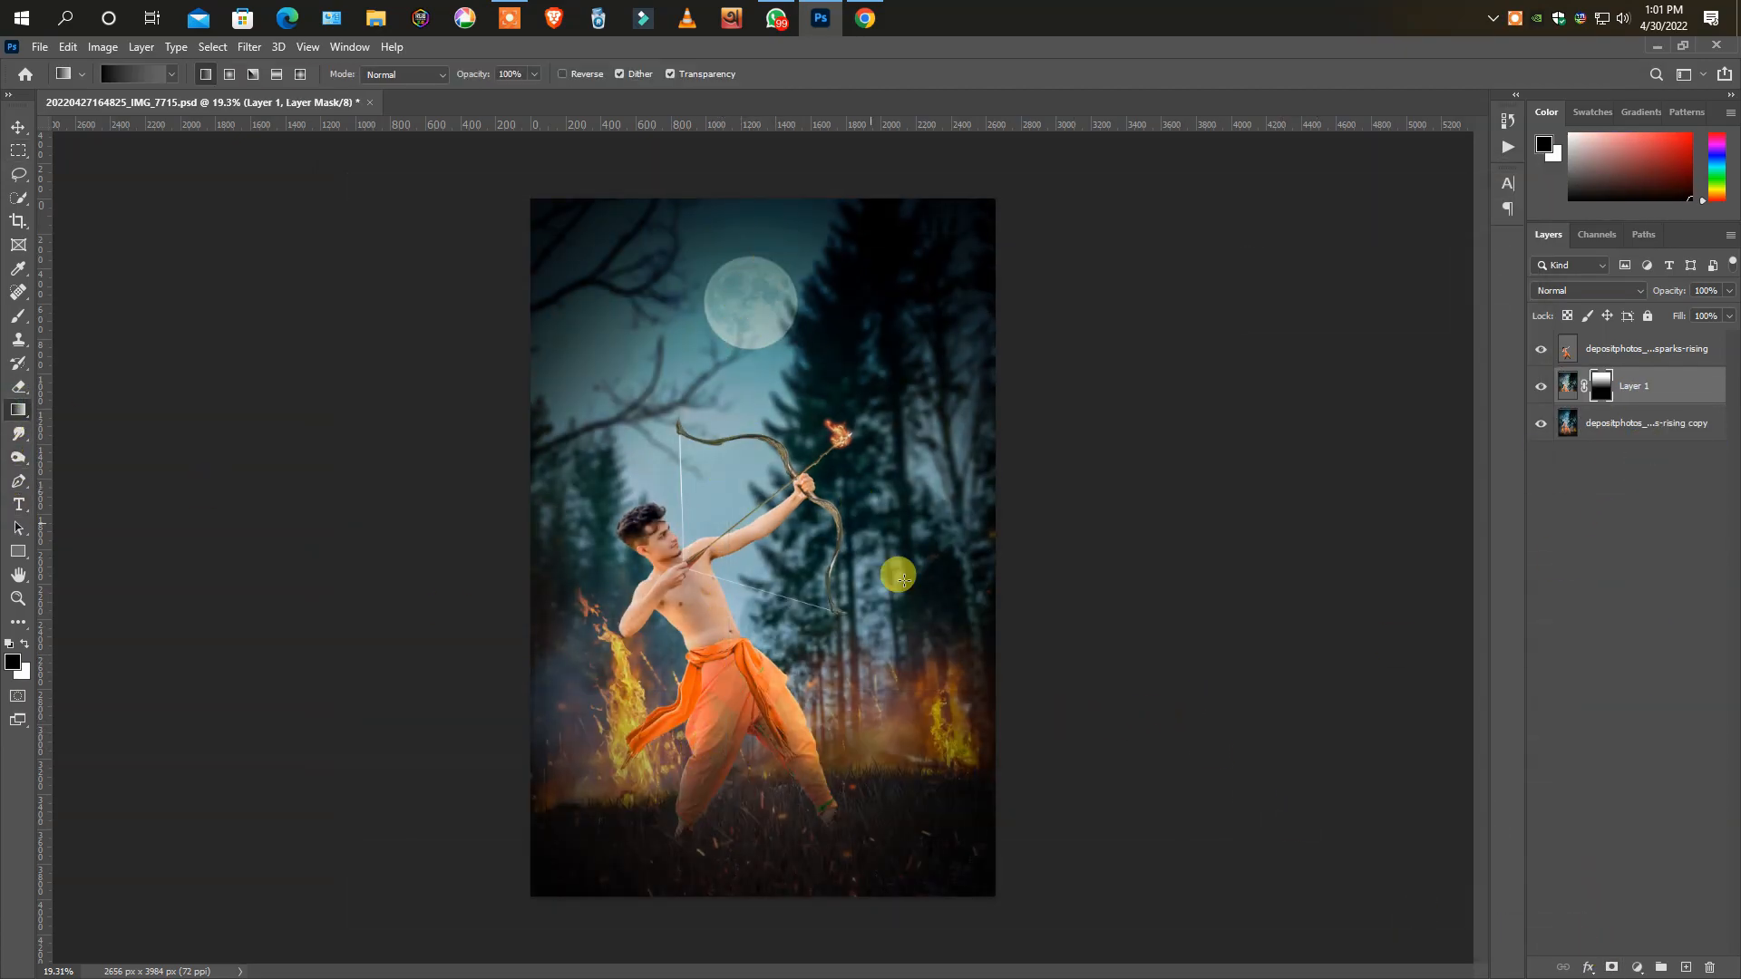
- Compare the poster with and without Layer 1, hide it, and merge the man's cutout with the background layer
click(1540, 388)
click(1540, 389)
click(1540, 388)
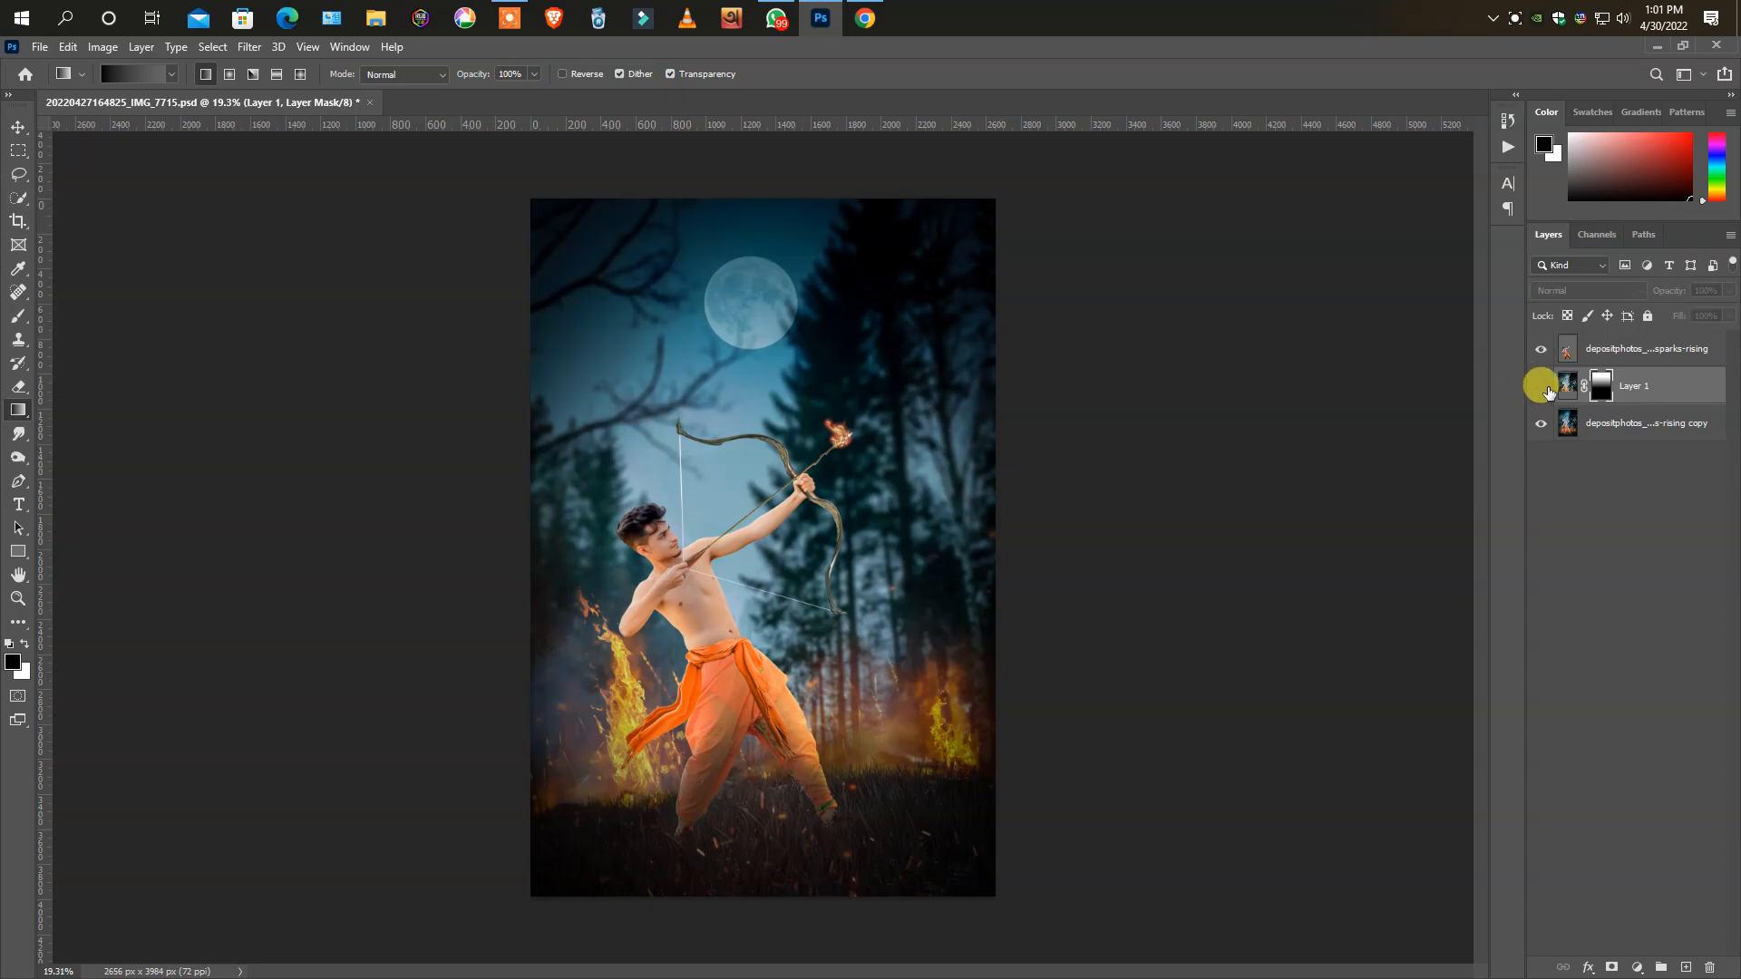
right_click(1623, 423)
click(1446, 769)
scroll(692, 495, up, 3)
scroll(696, 484, down, 3)
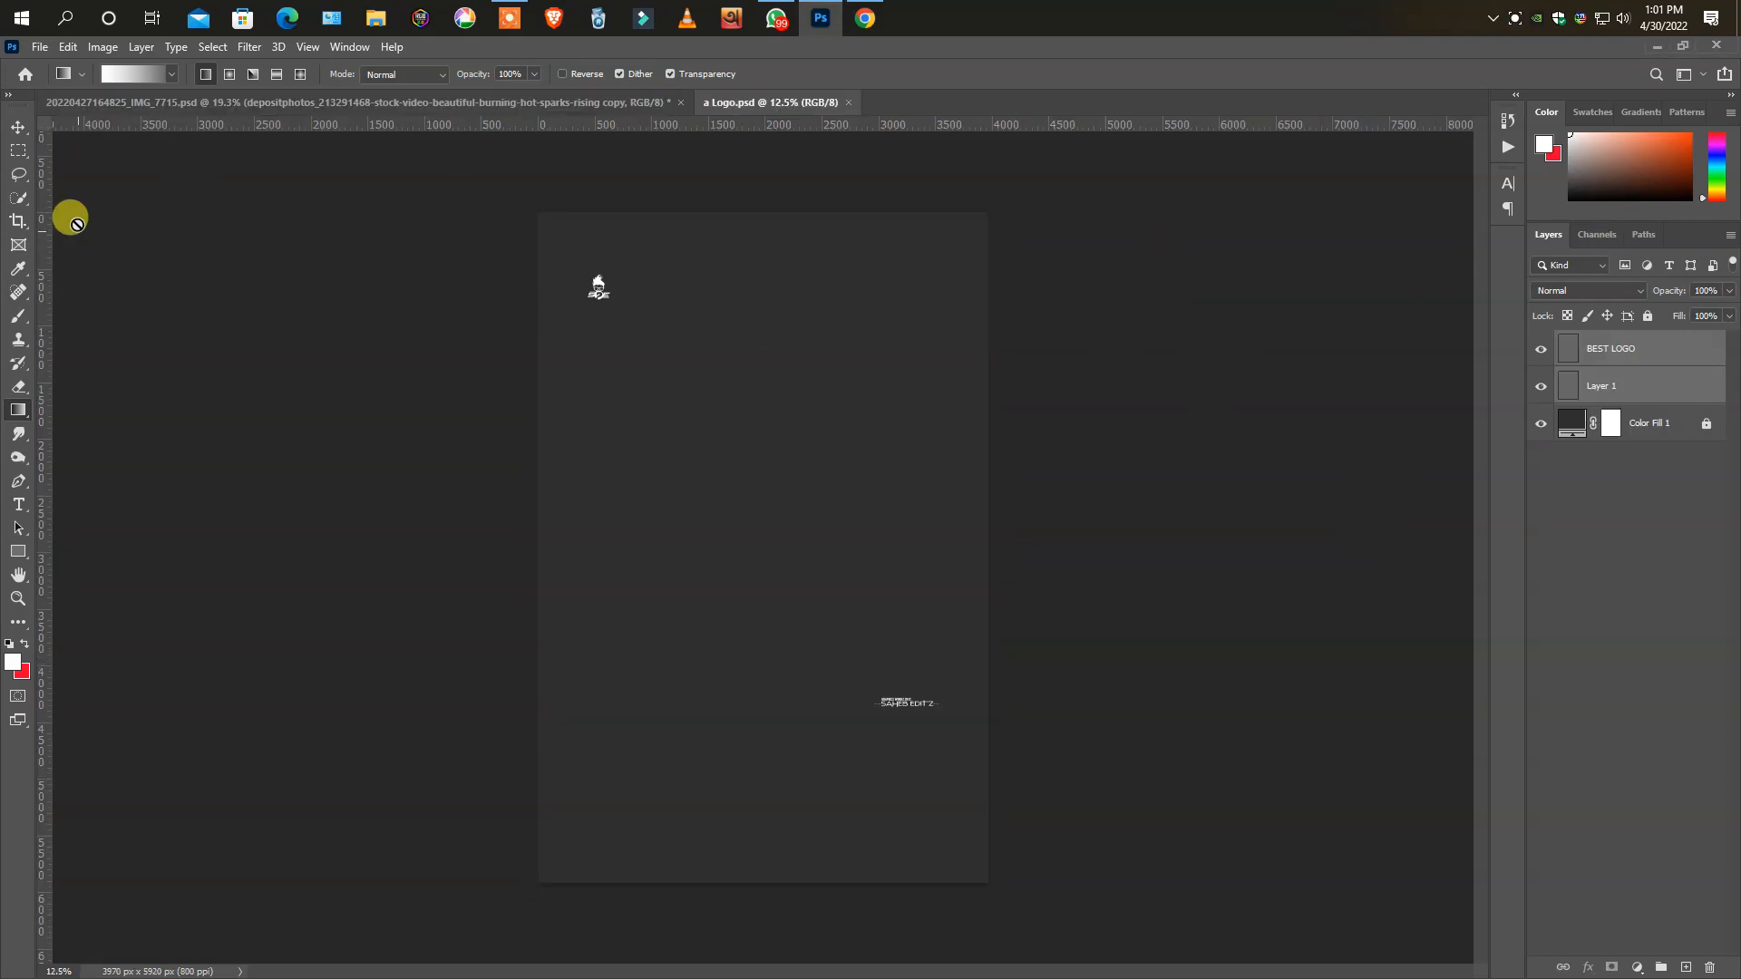
- Copy the two logo layers from a Logo.psd onto the poster and scale them to 66.09%
click(53, 138)
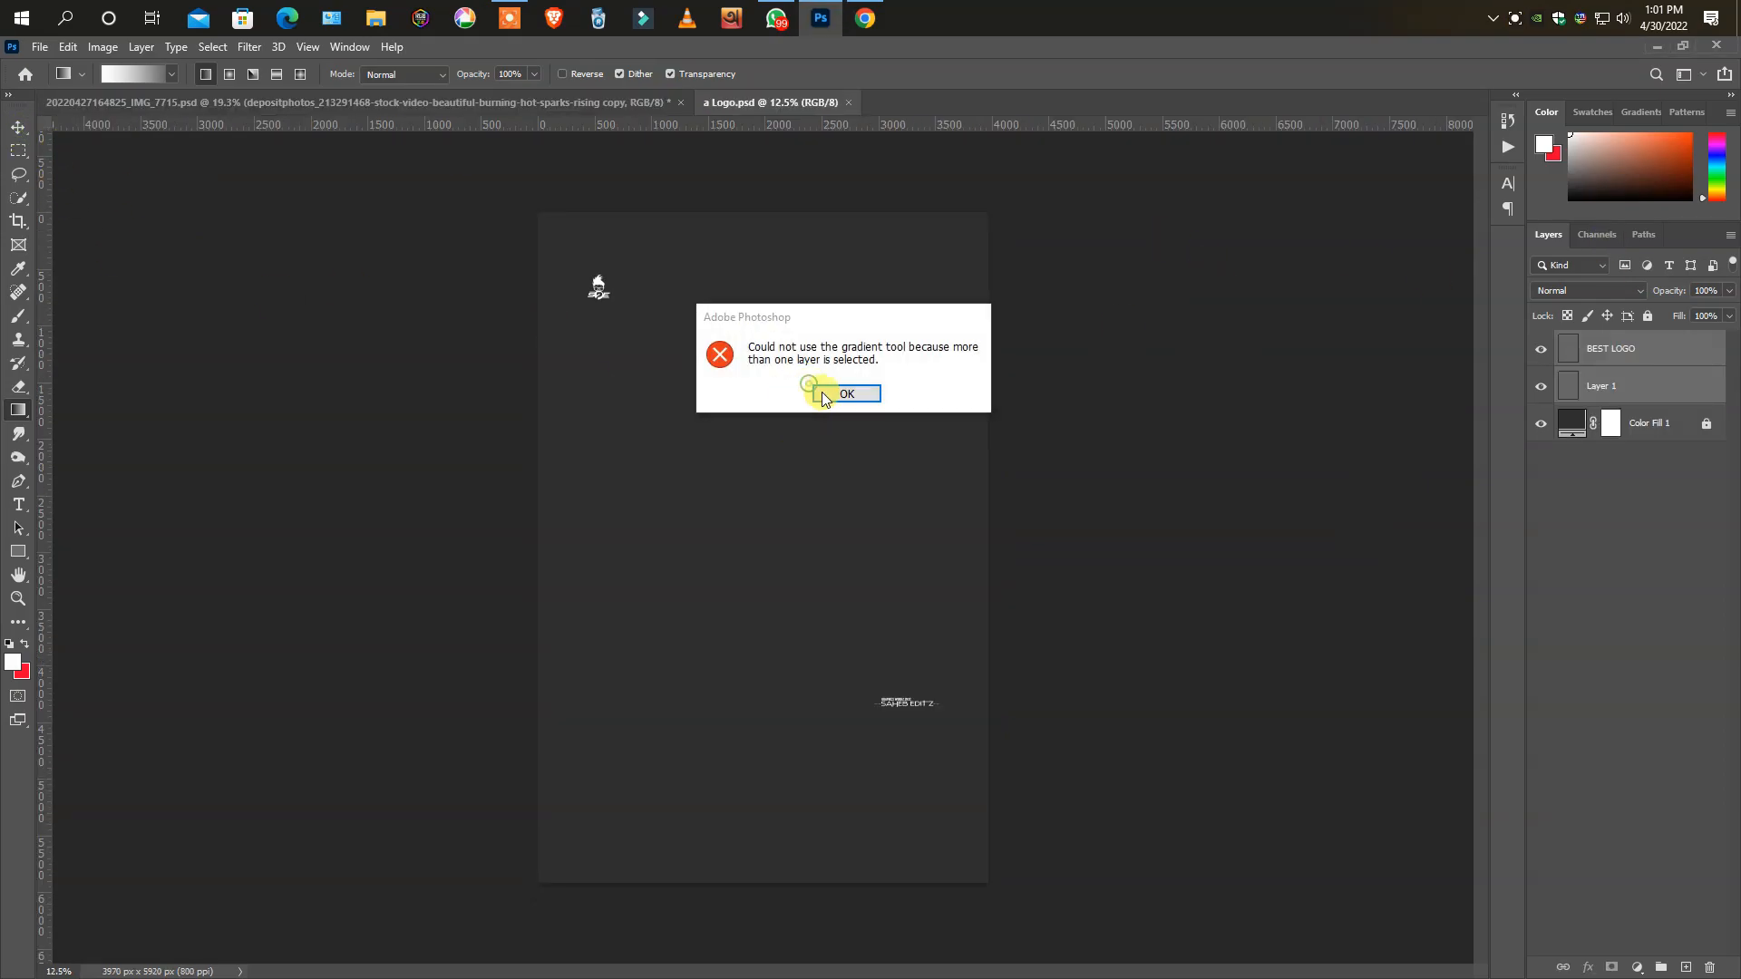
click(816, 397)
click(18, 127)
drag(610, 342, 784, 536)
key(ctrl+t)
drag(1058, 200, 868, 430)
drag(781, 493, 856, 341)
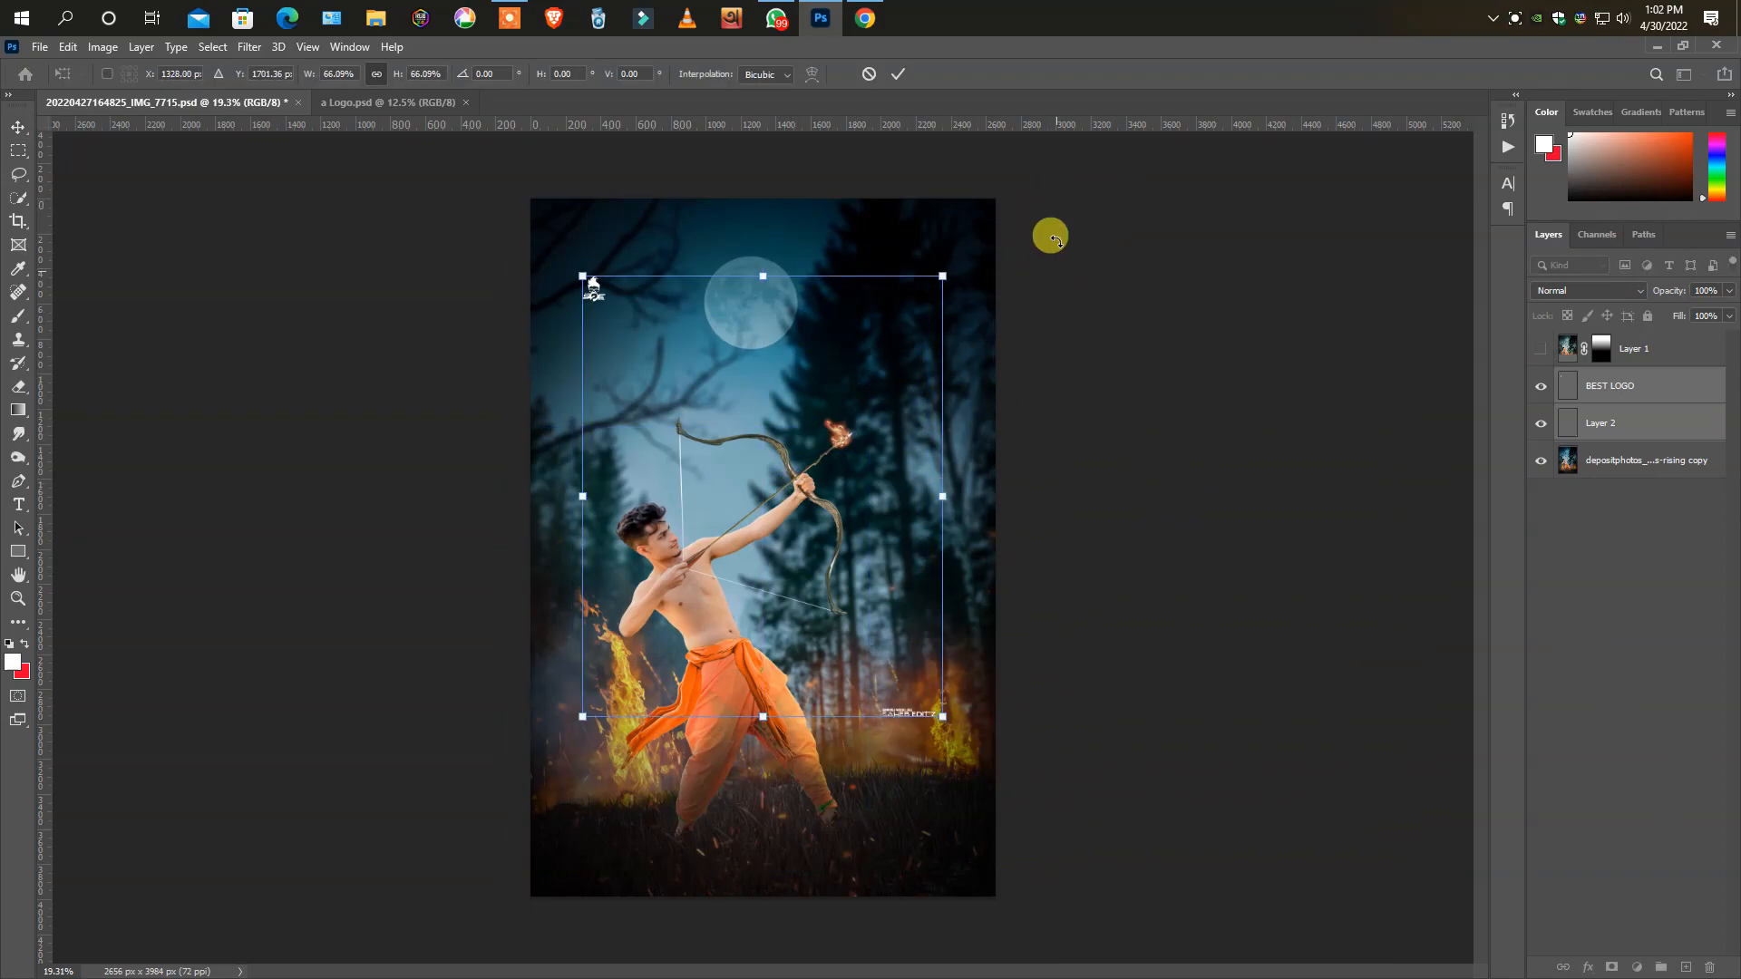
click(898, 74)
- Move the text watermark down to the edge of the grass beside the man's legs and view the finished poster
click(1596, 424)
drag(1247, 516, 1245, 580)
click(1240, 563)
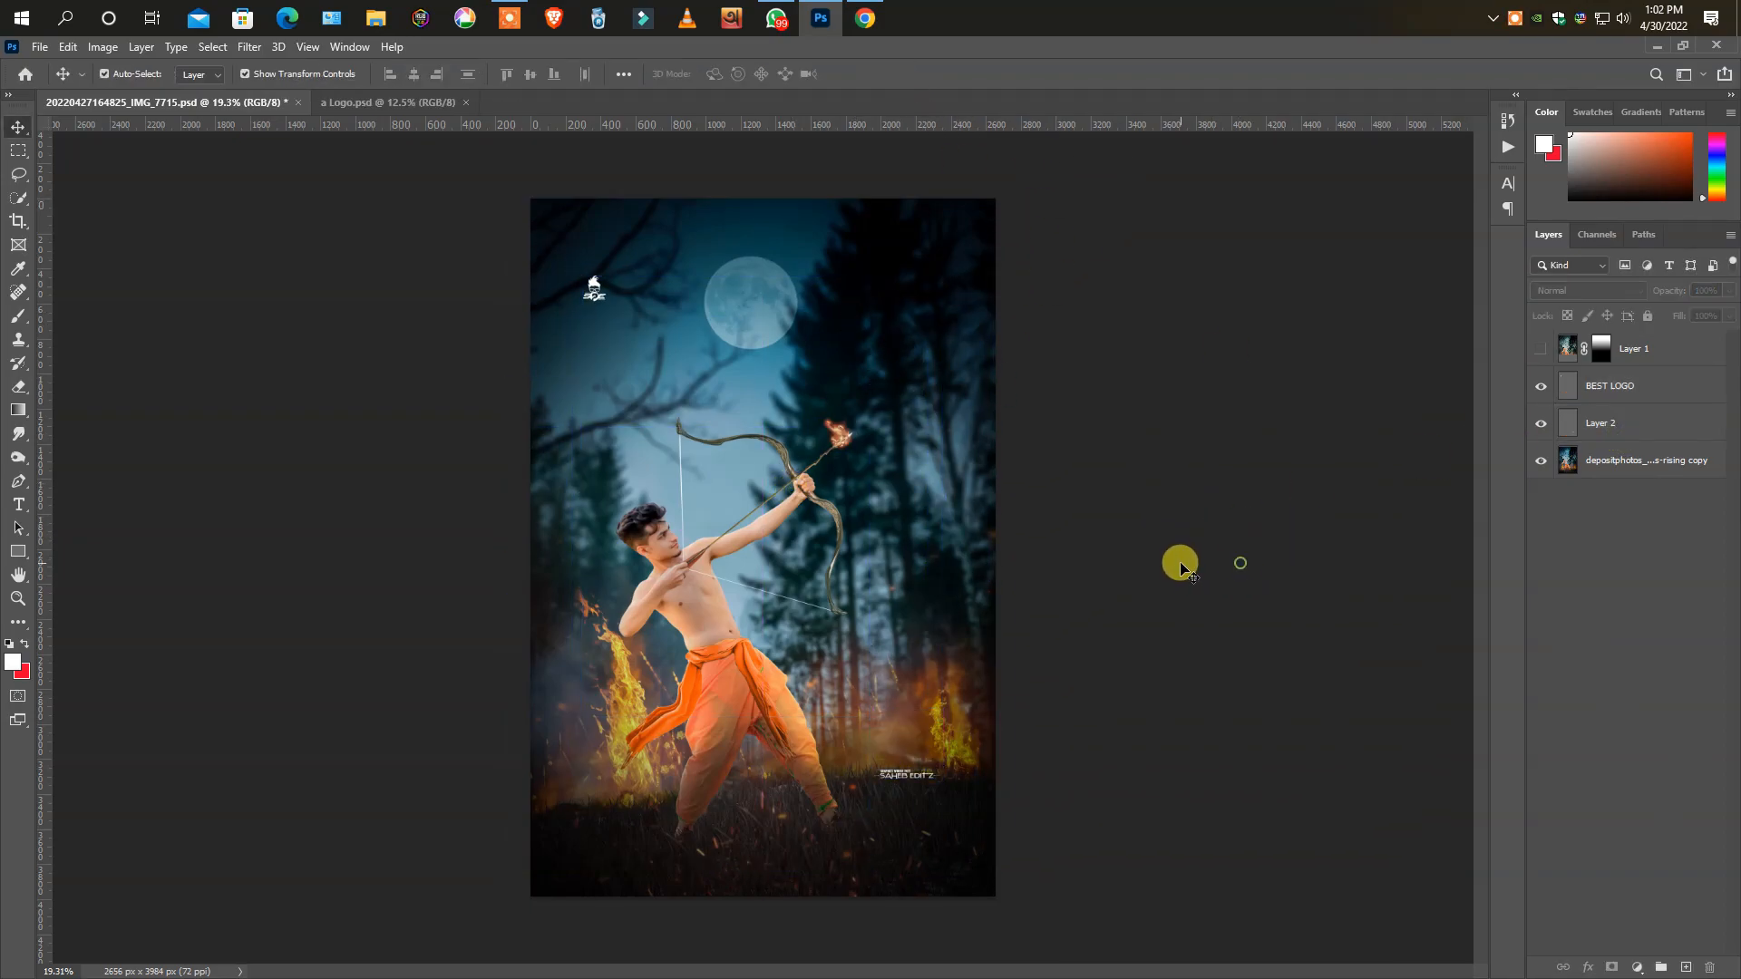
click(1652, 47)
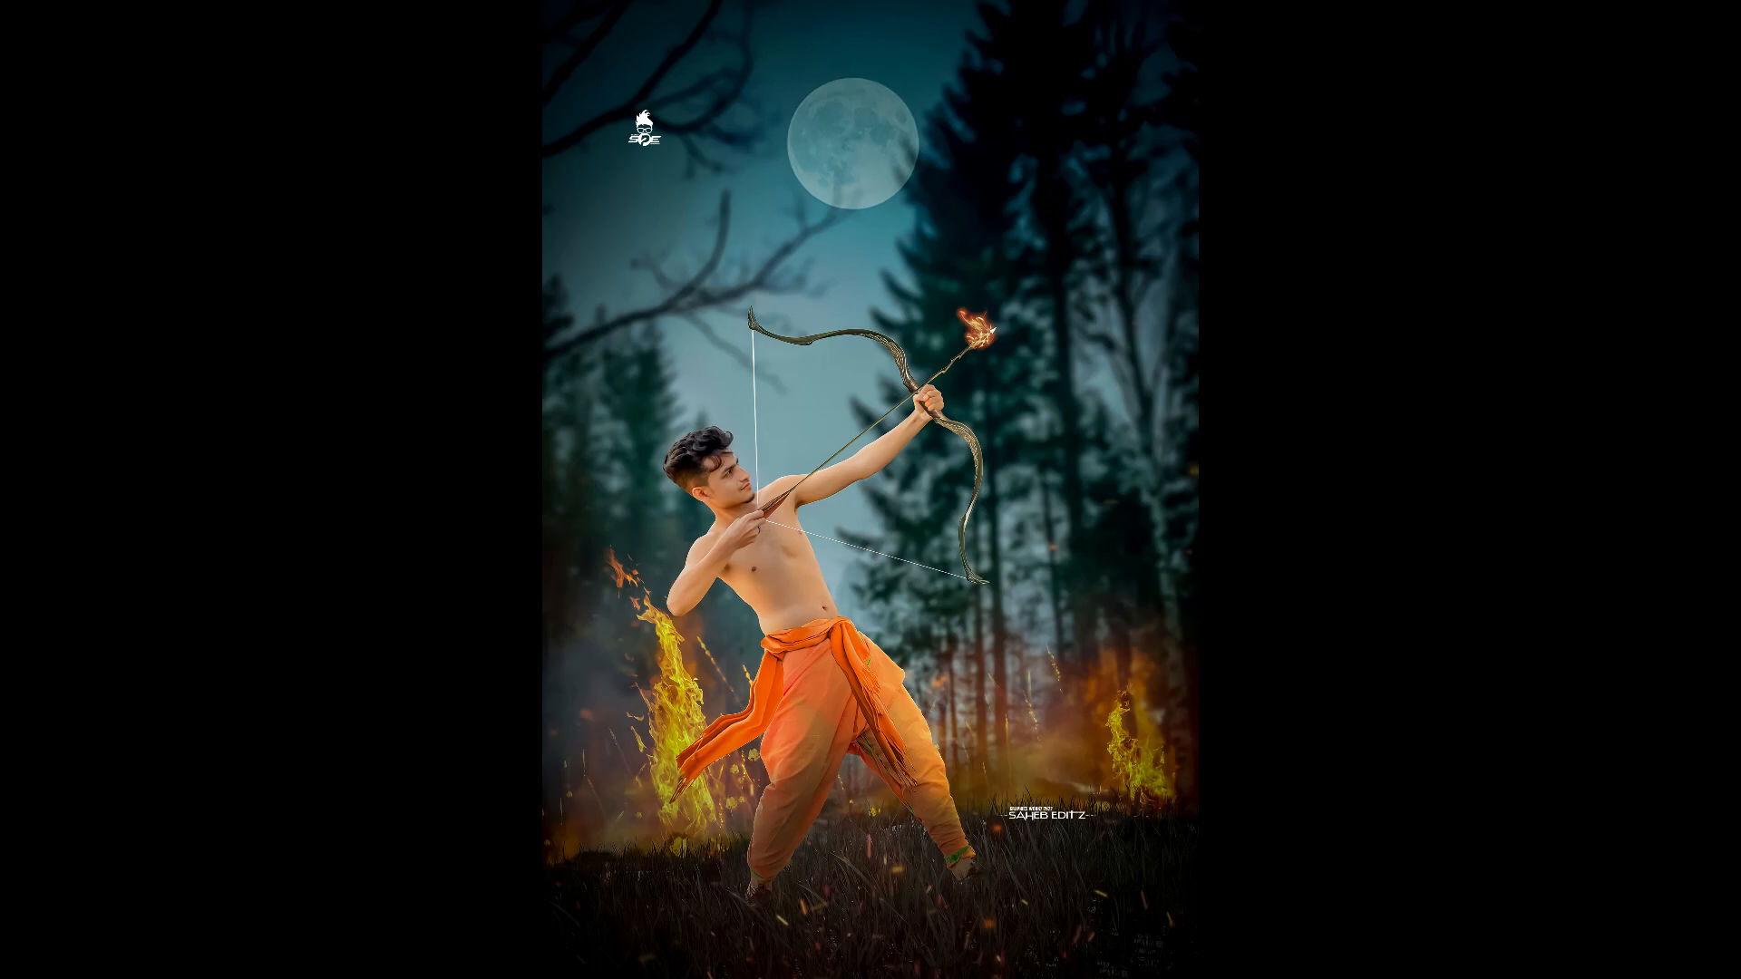